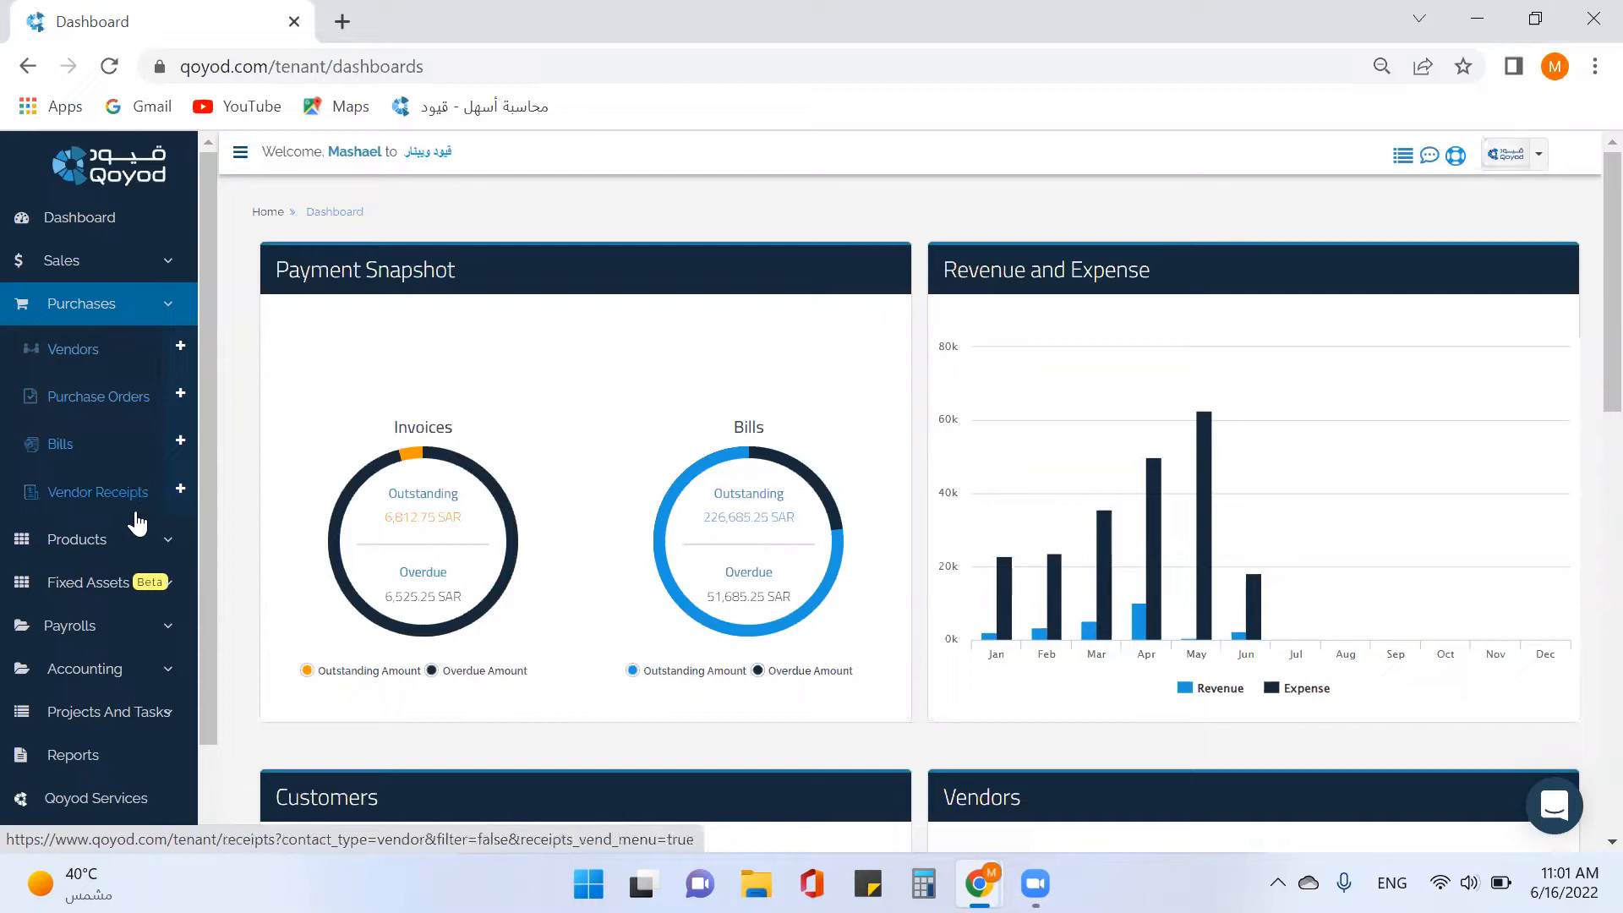
# Collapse Purchases, expand Sales, and start a blank New Customer form.
pyautogui.click(145, 314)
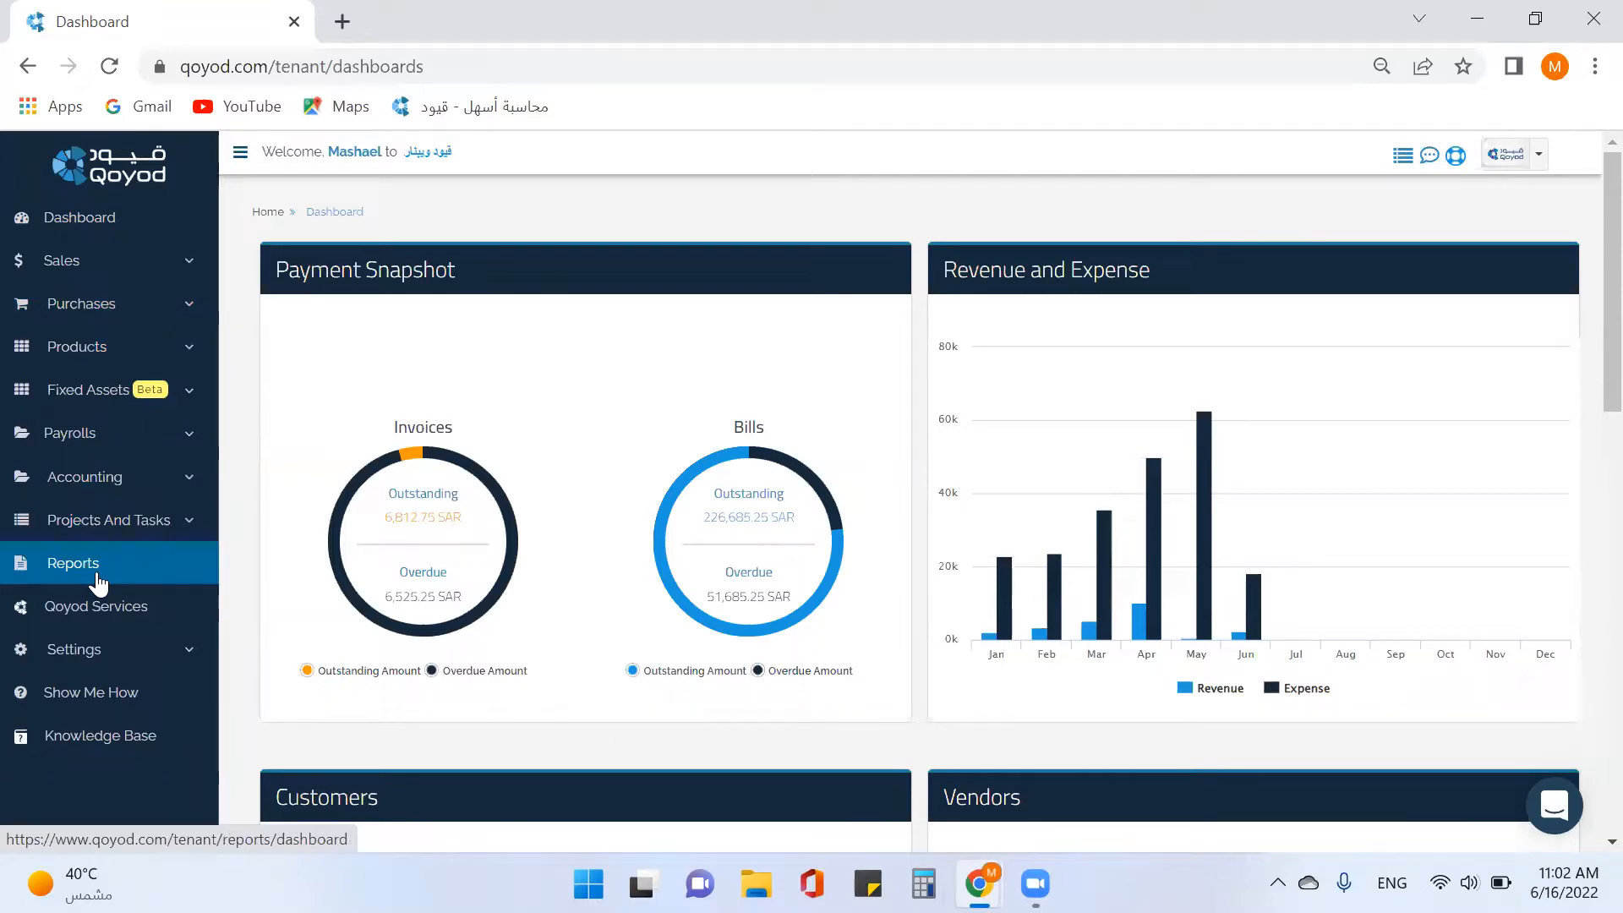
pyautogui.click(146, 282)
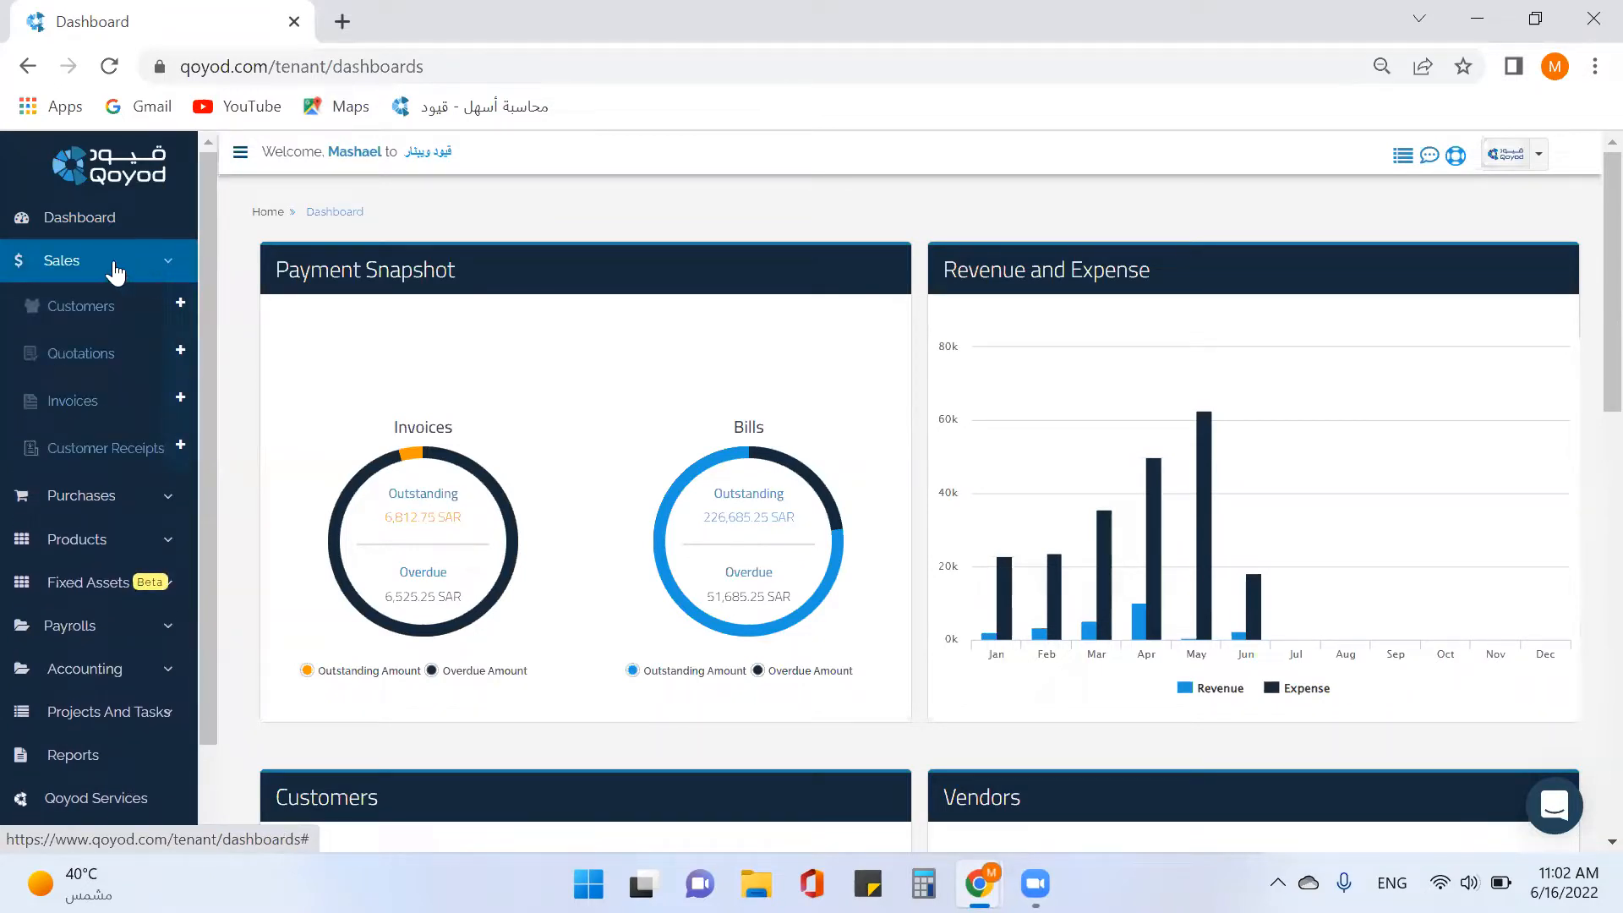
pyautogui.click(183, 317)
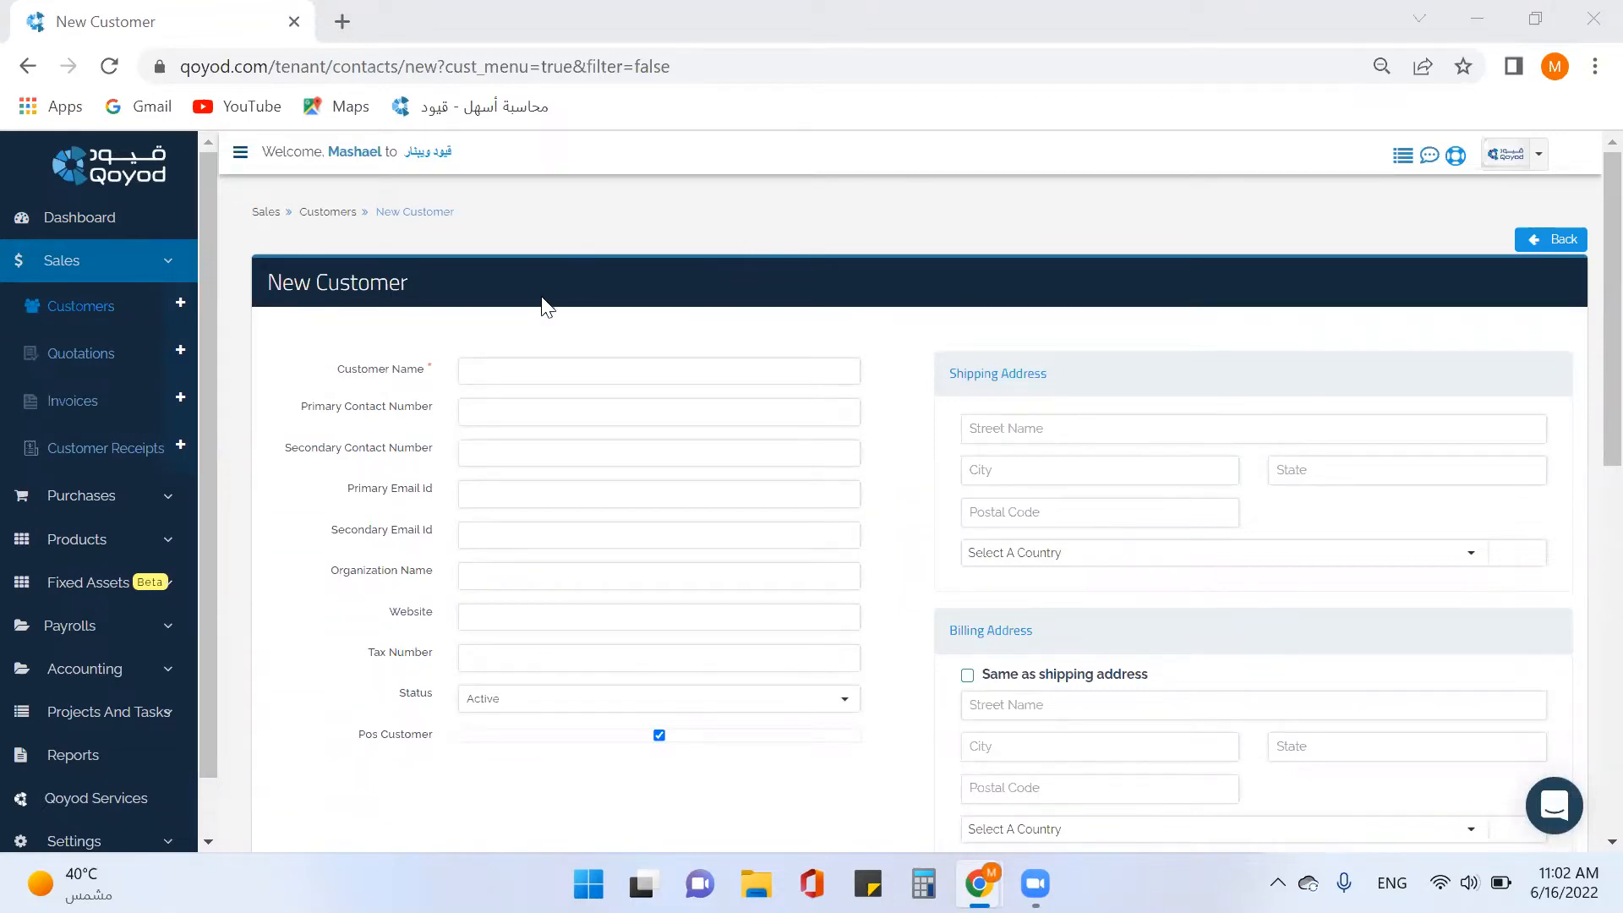
# Enter xcite as the customer name, replacing the mistyped entry.
pyautogui.click(564, 366)
pyautogui.click(565, 365)
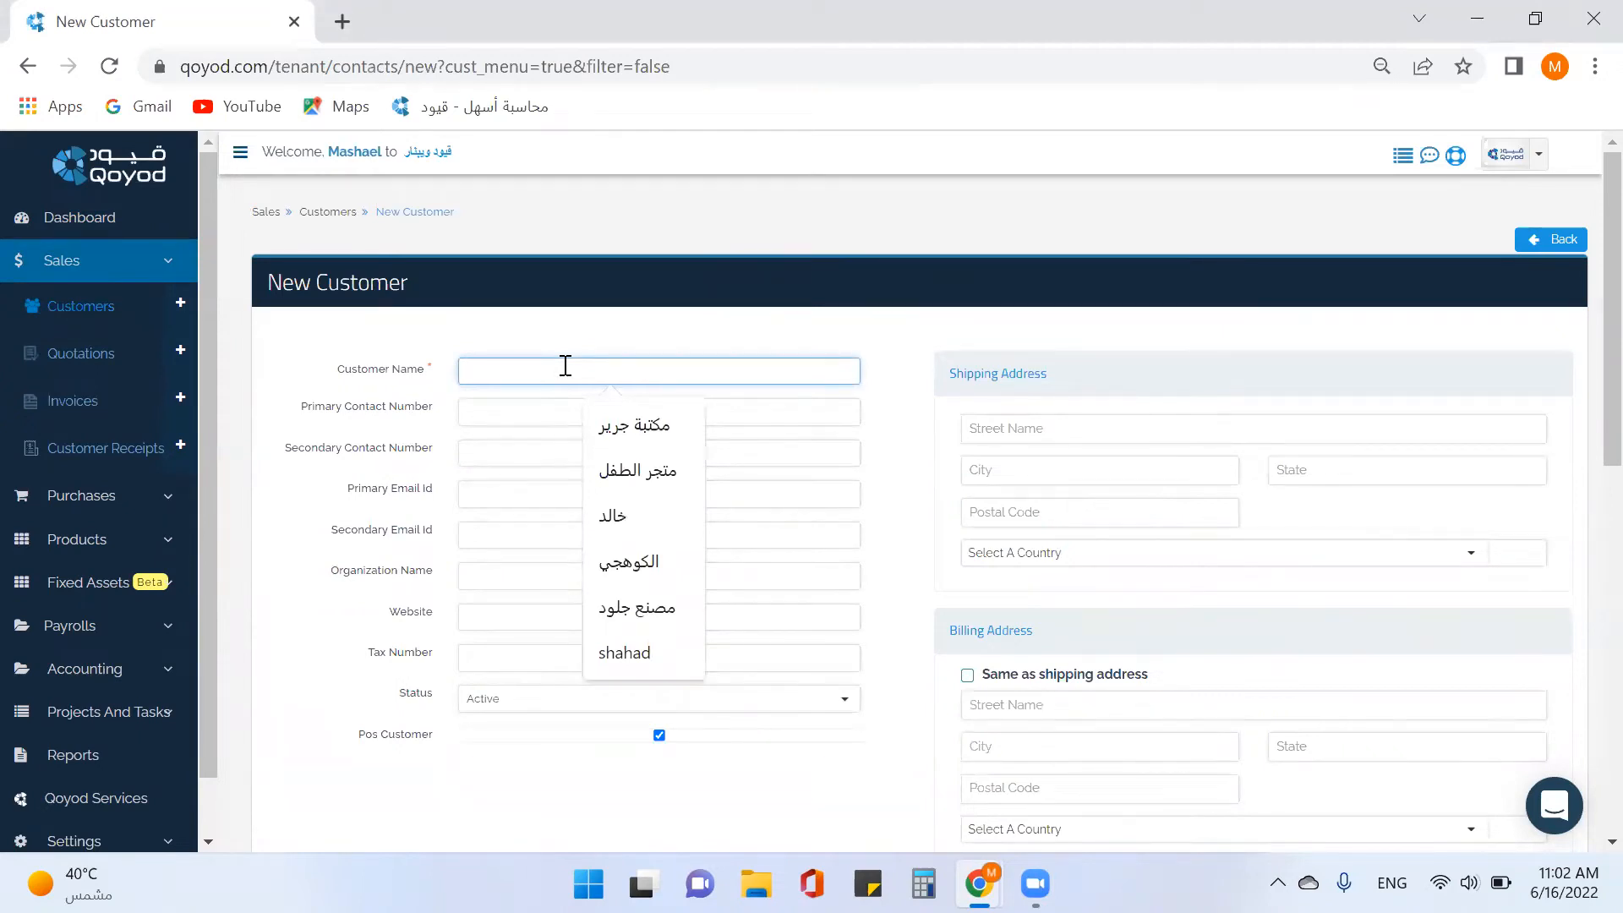
pyautogui.write('extra')
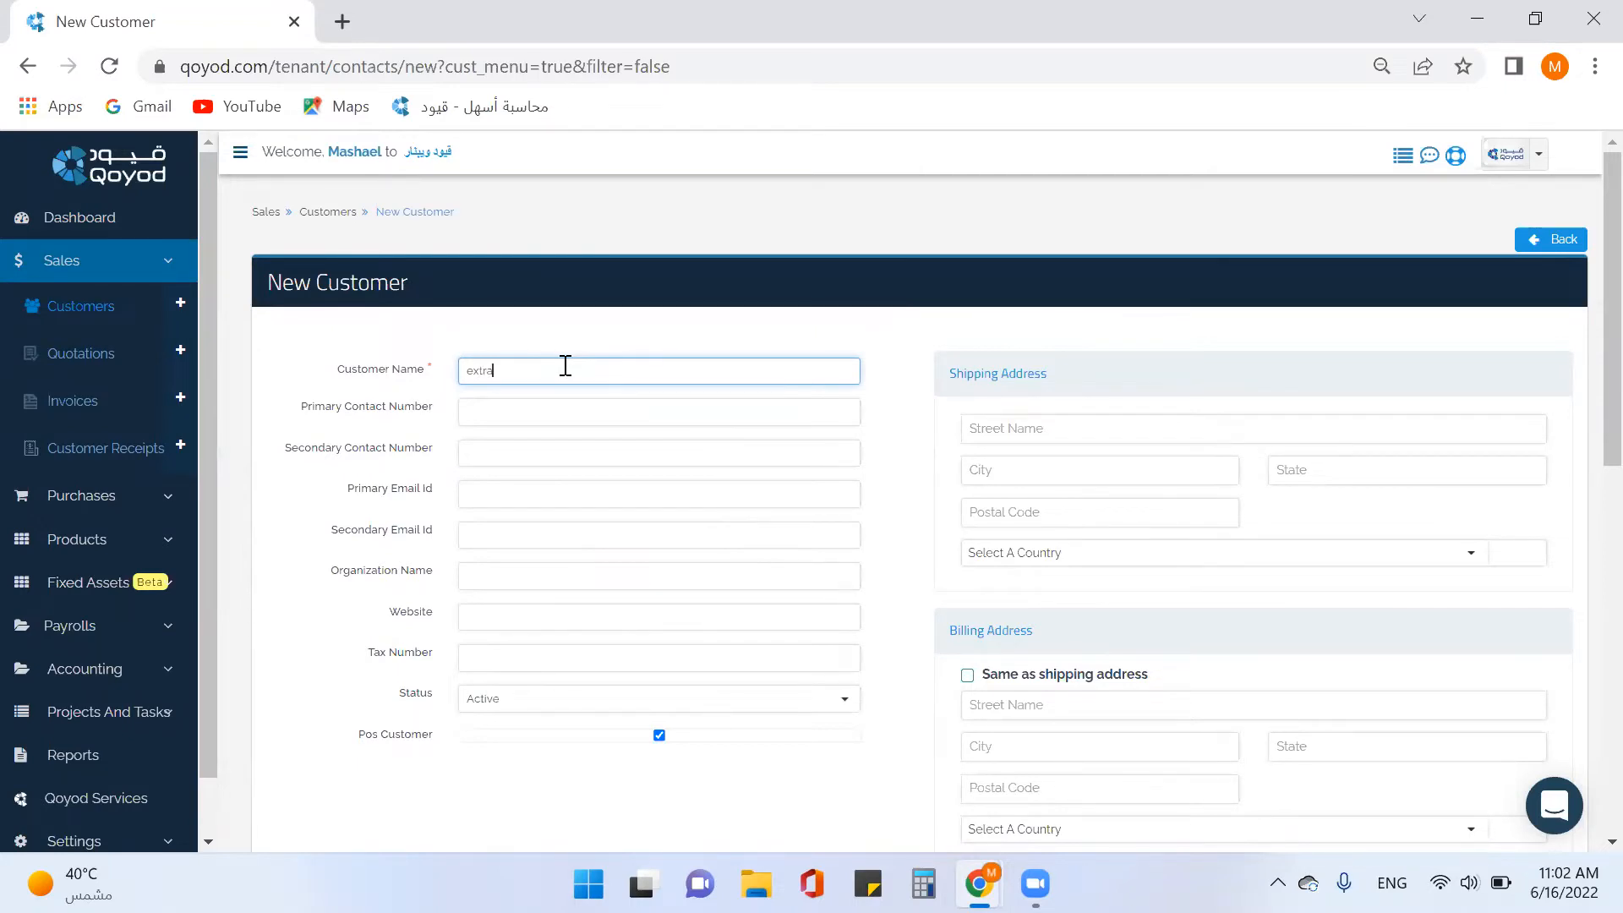
pyautogui.doubleClick(467, 373)
pyautogui.write('xcite')
# Fill in the customer's primary contact number and tax number.
pyautogui.click(486, 415)
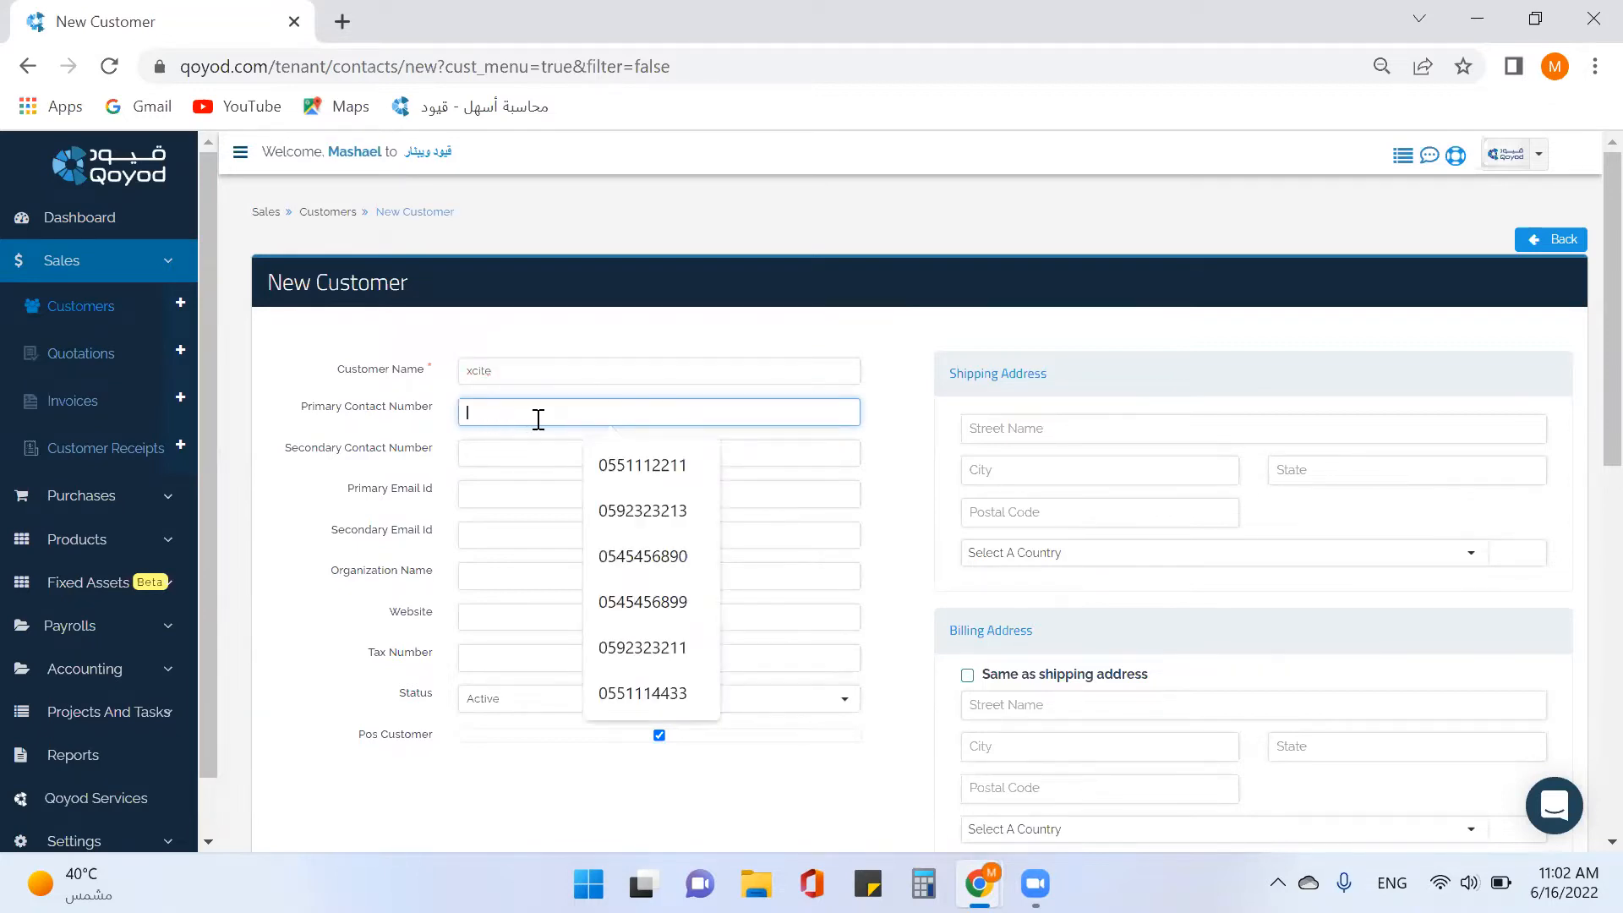
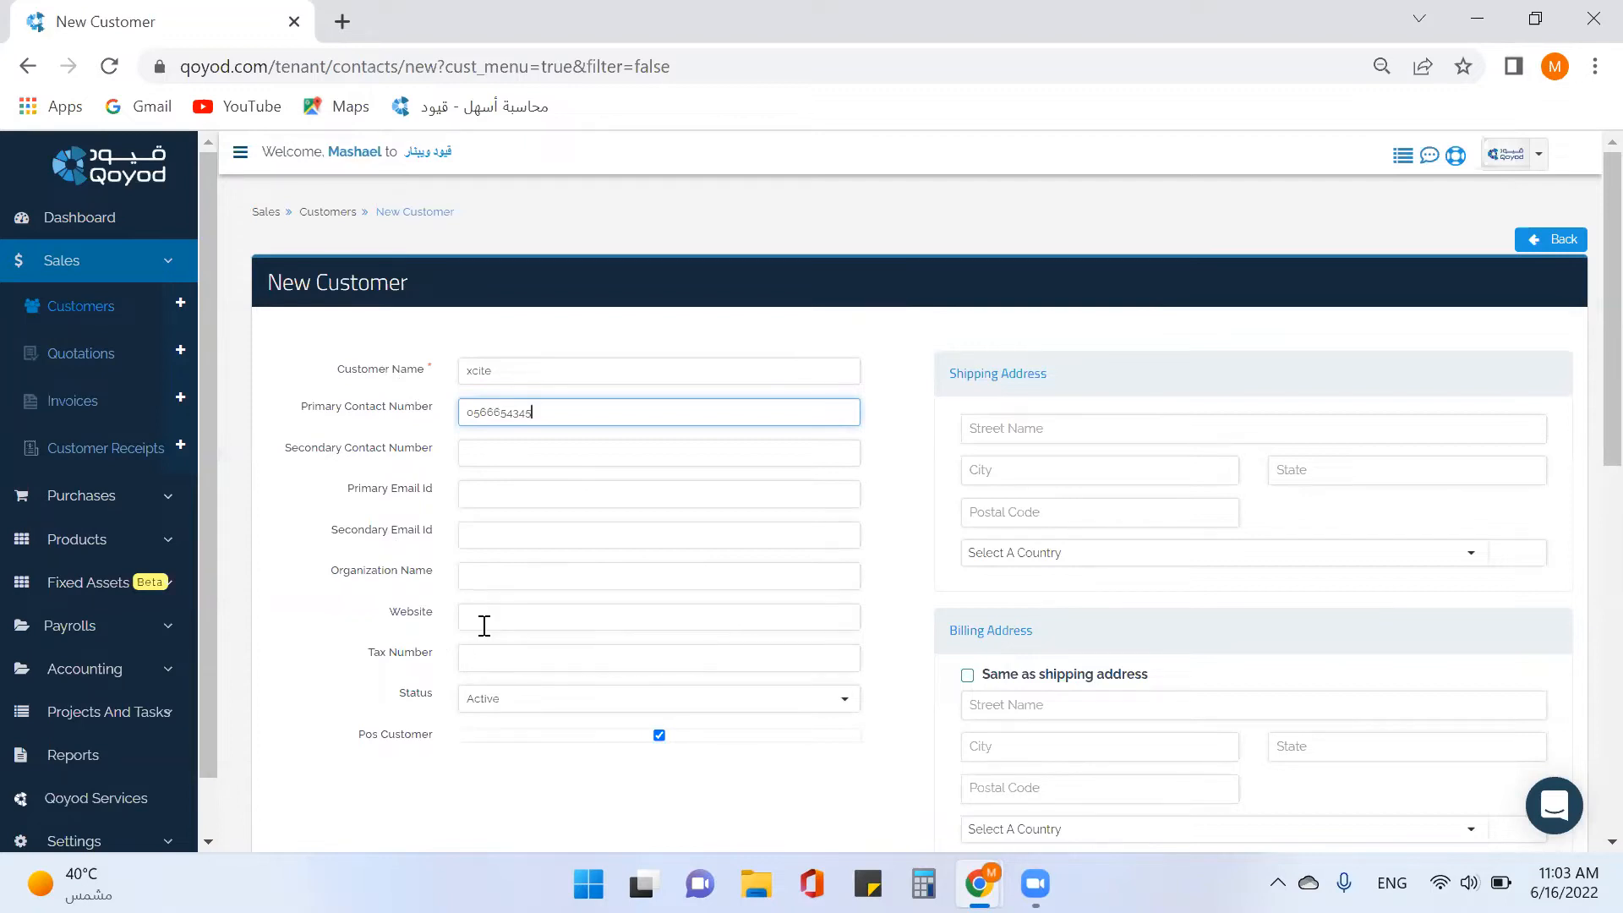
pyautogui.click(517, 659)
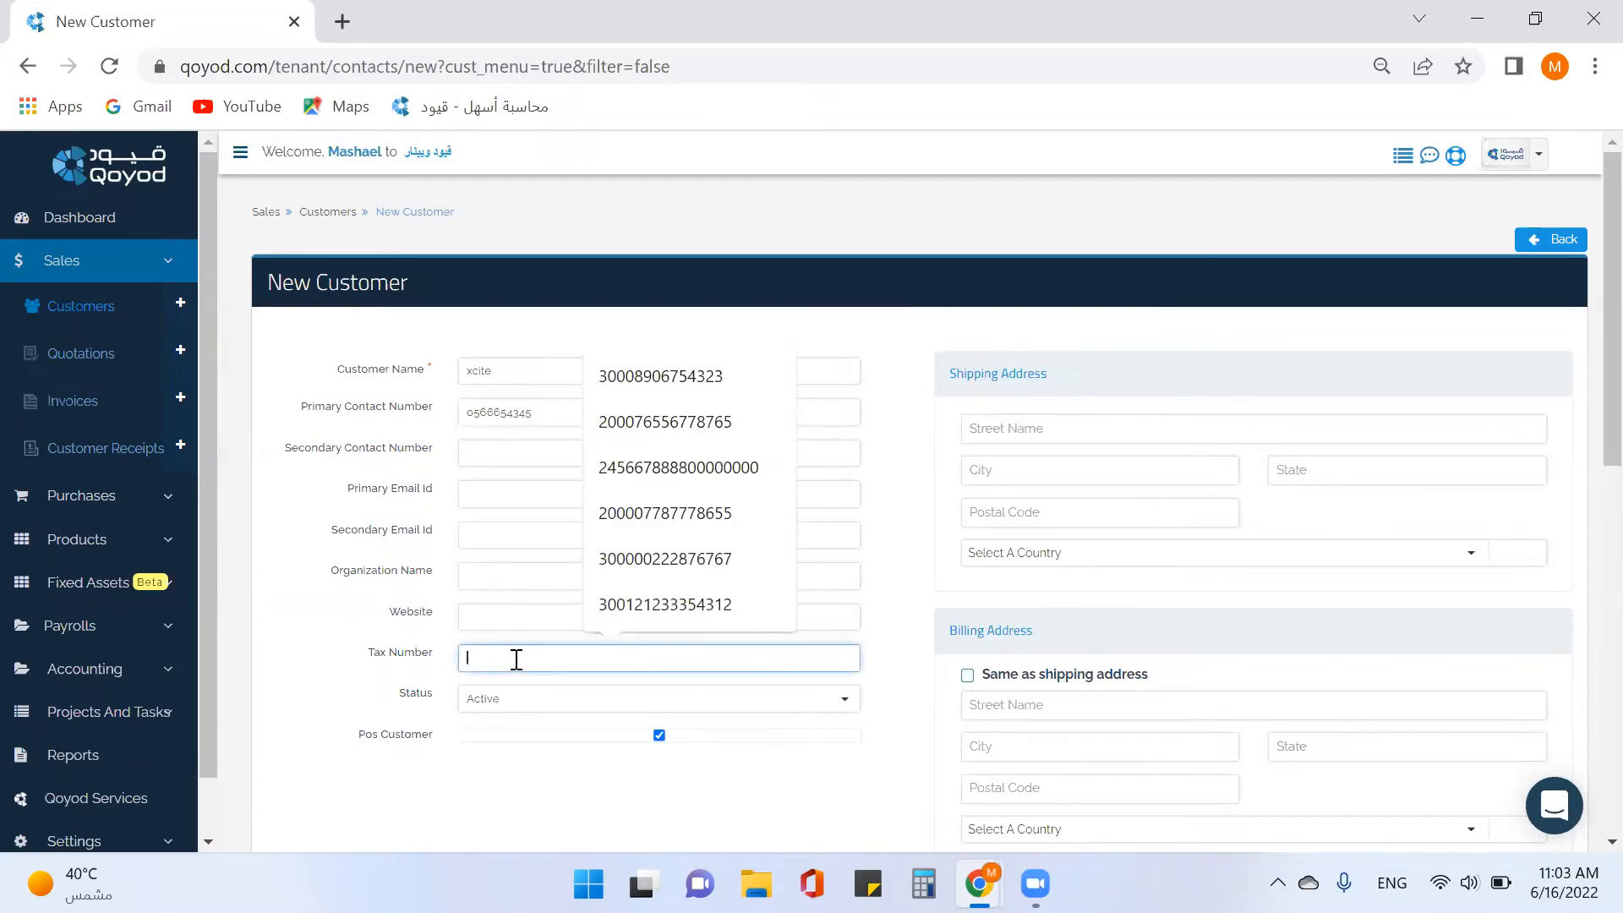
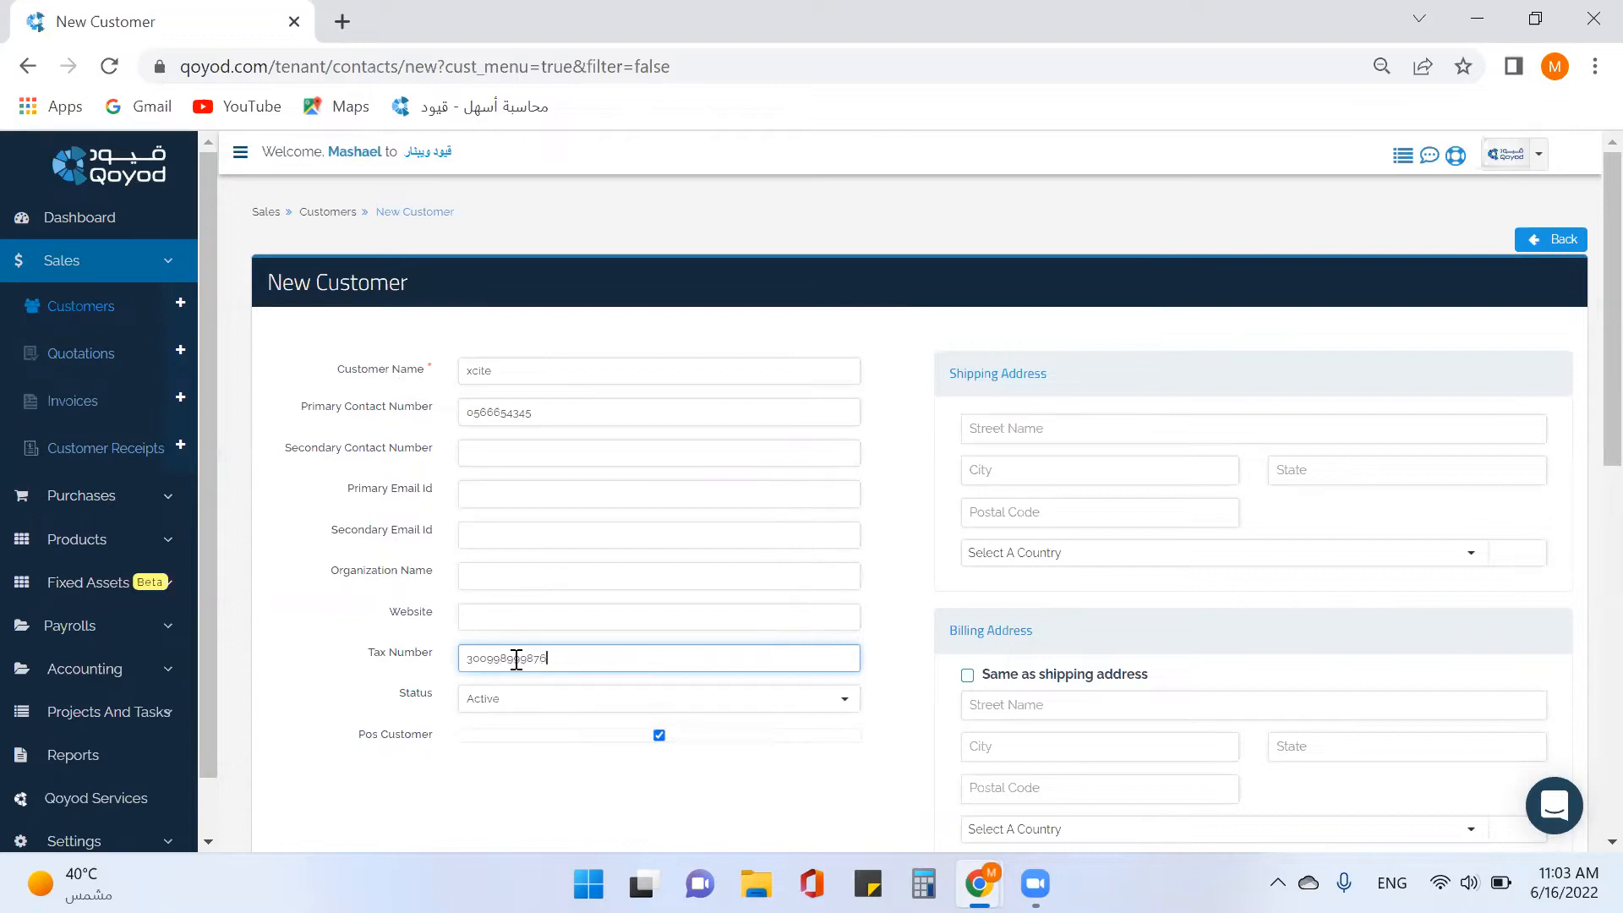
pyautogui.scroll(-3, 1021, 601)
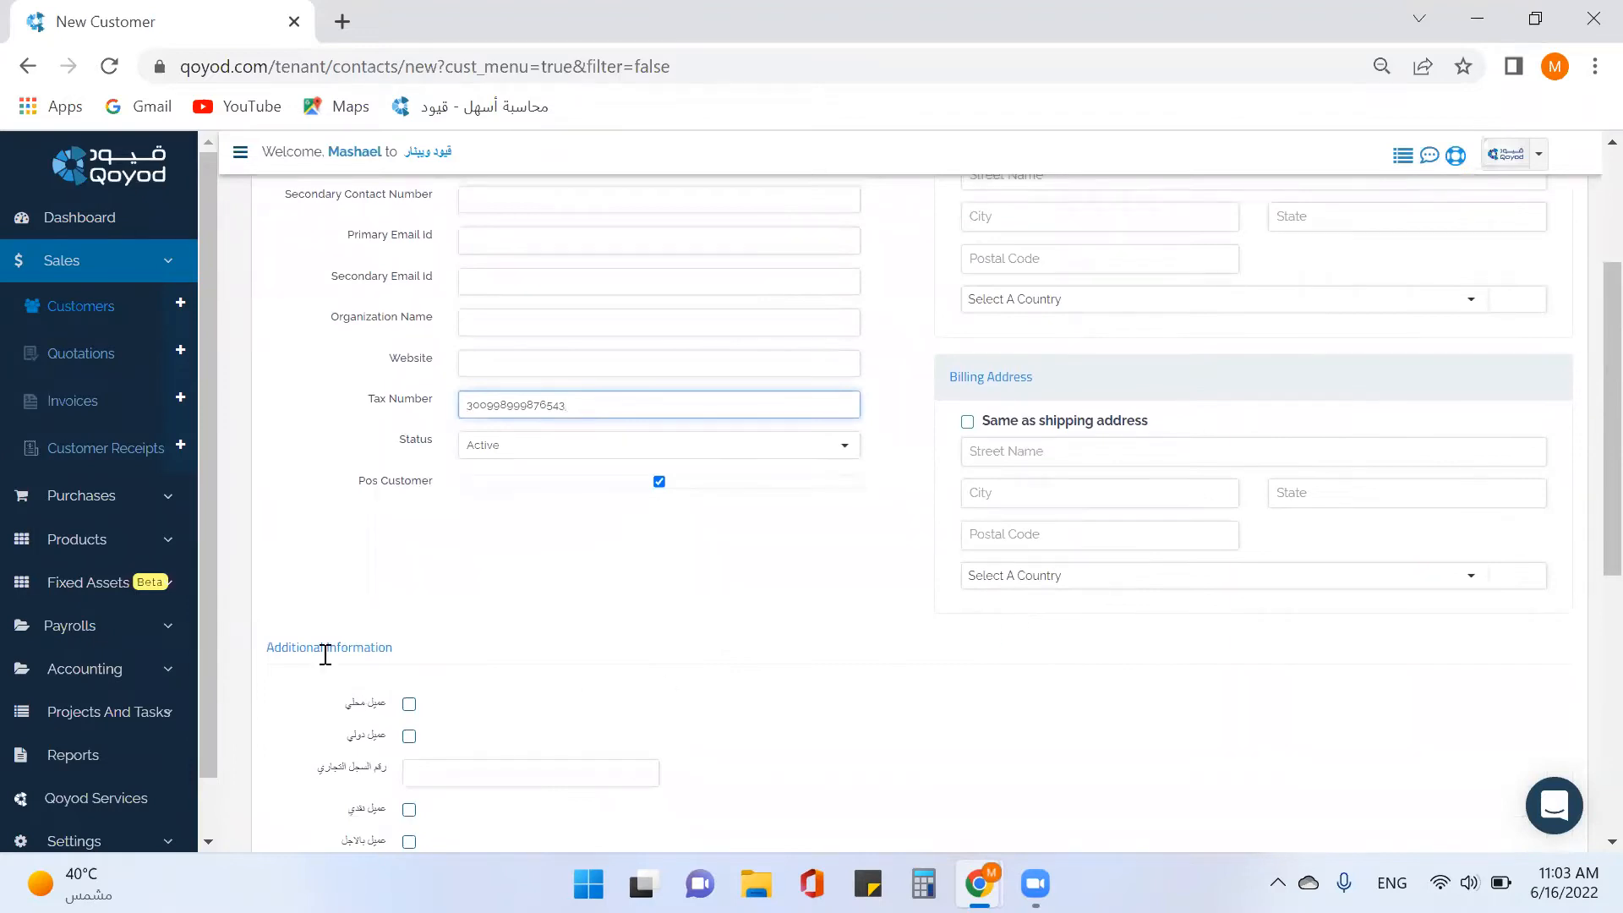
pyautogui.scroll(-2, 366, 688)
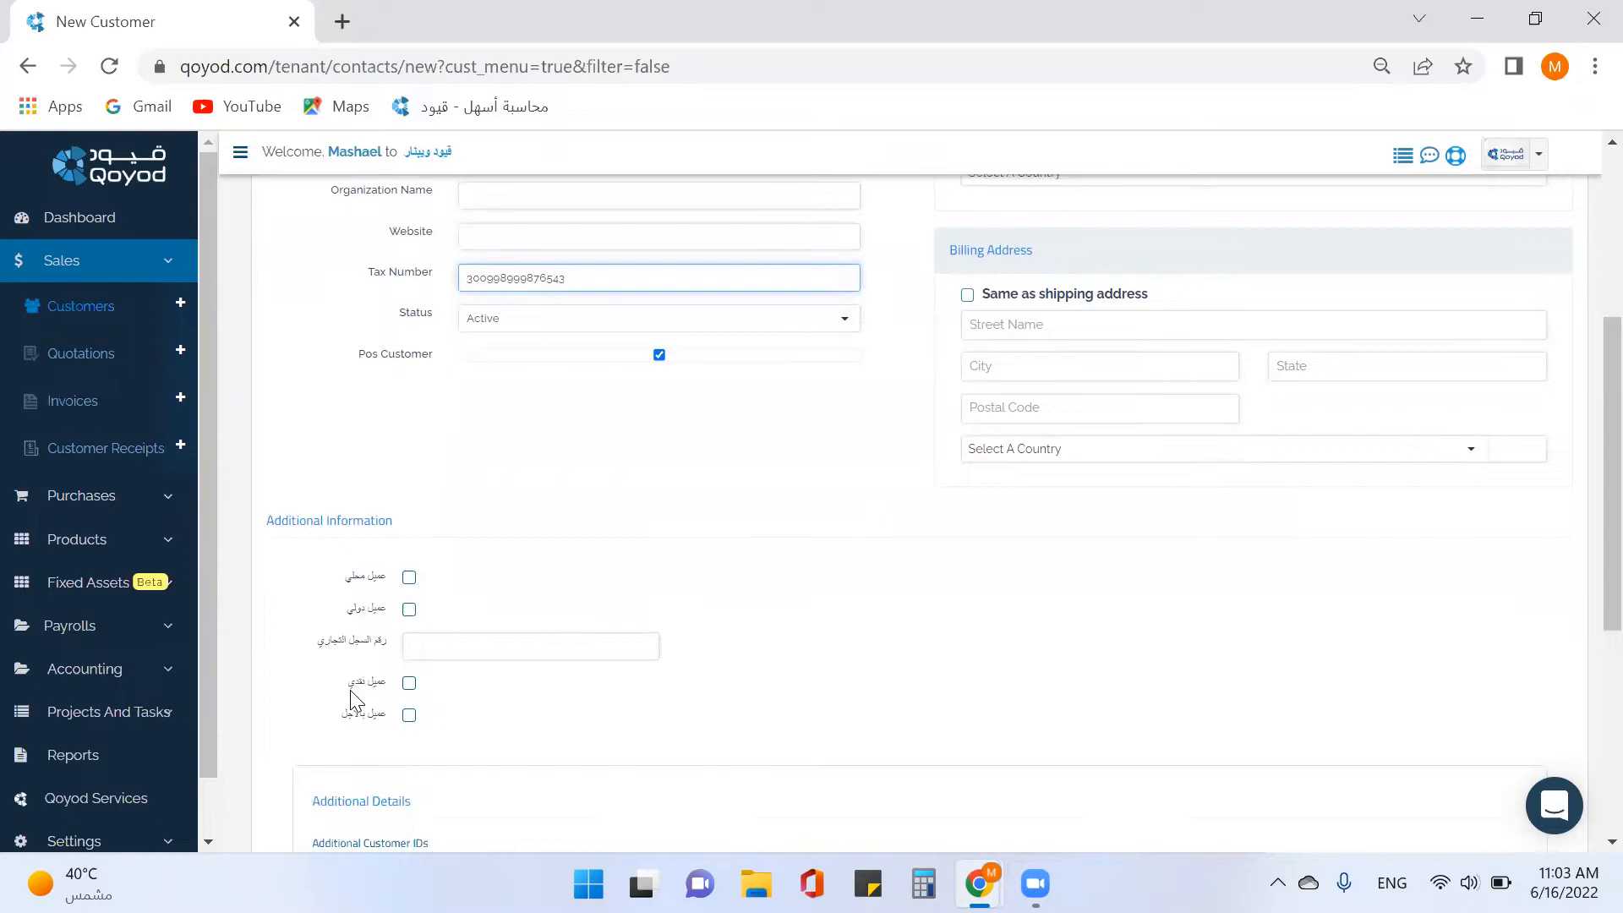
pyautogui.click(157, 839)
pyautogui.scroll(-3, 191, 715)
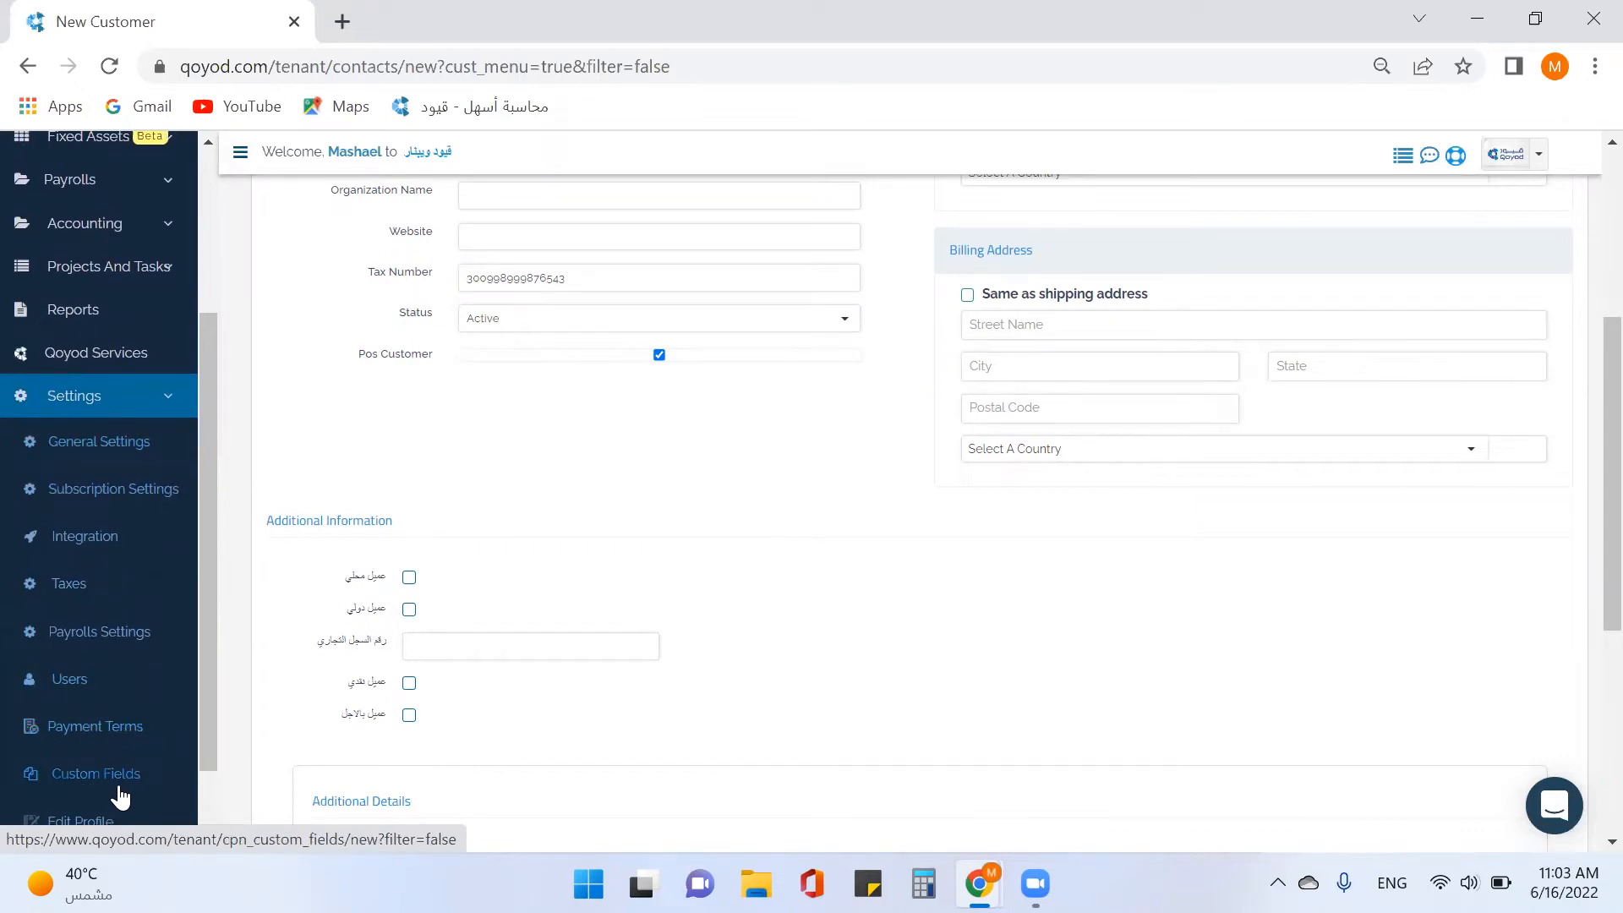
pyautogui.click(160, 409)
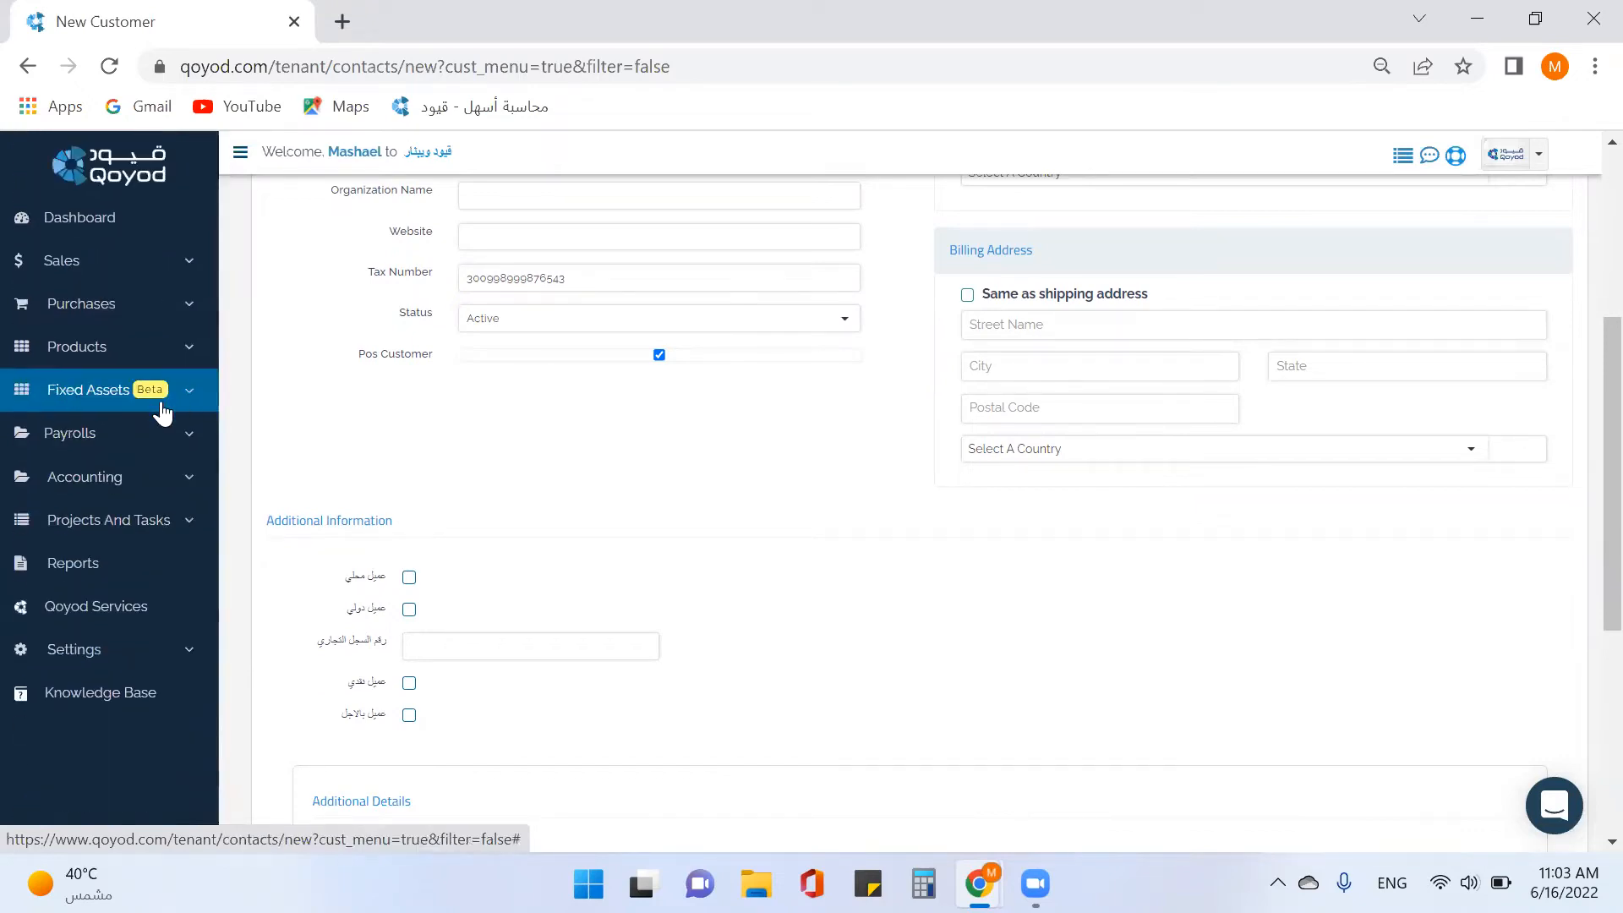
pyautogui.scroll(-3, 474, 508)
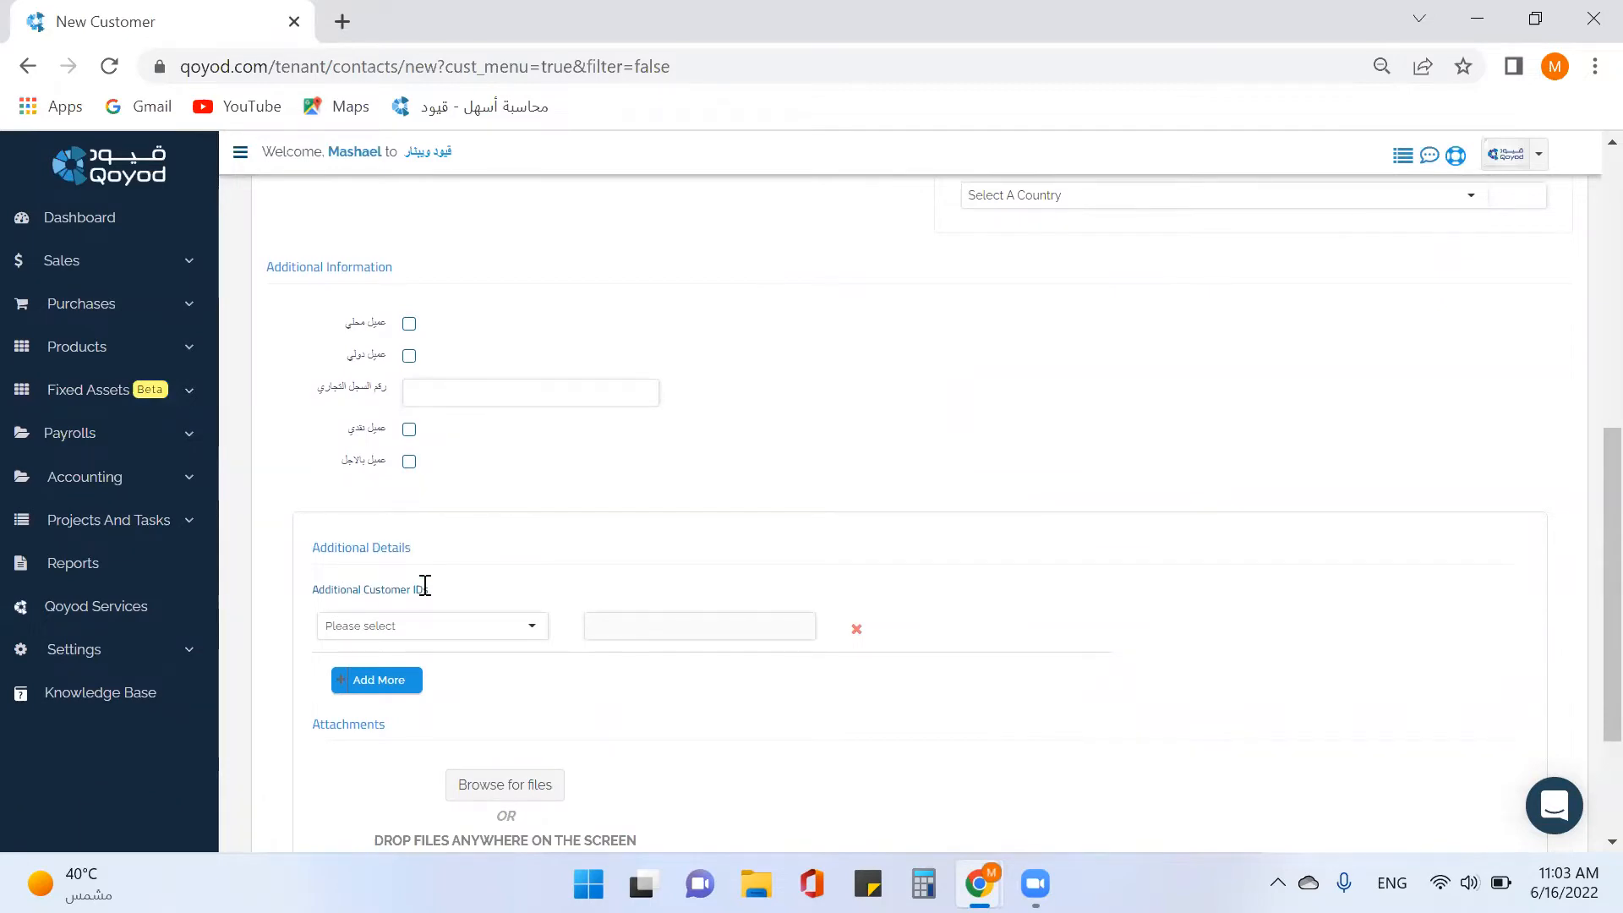
pyautogui.click(530, 628)
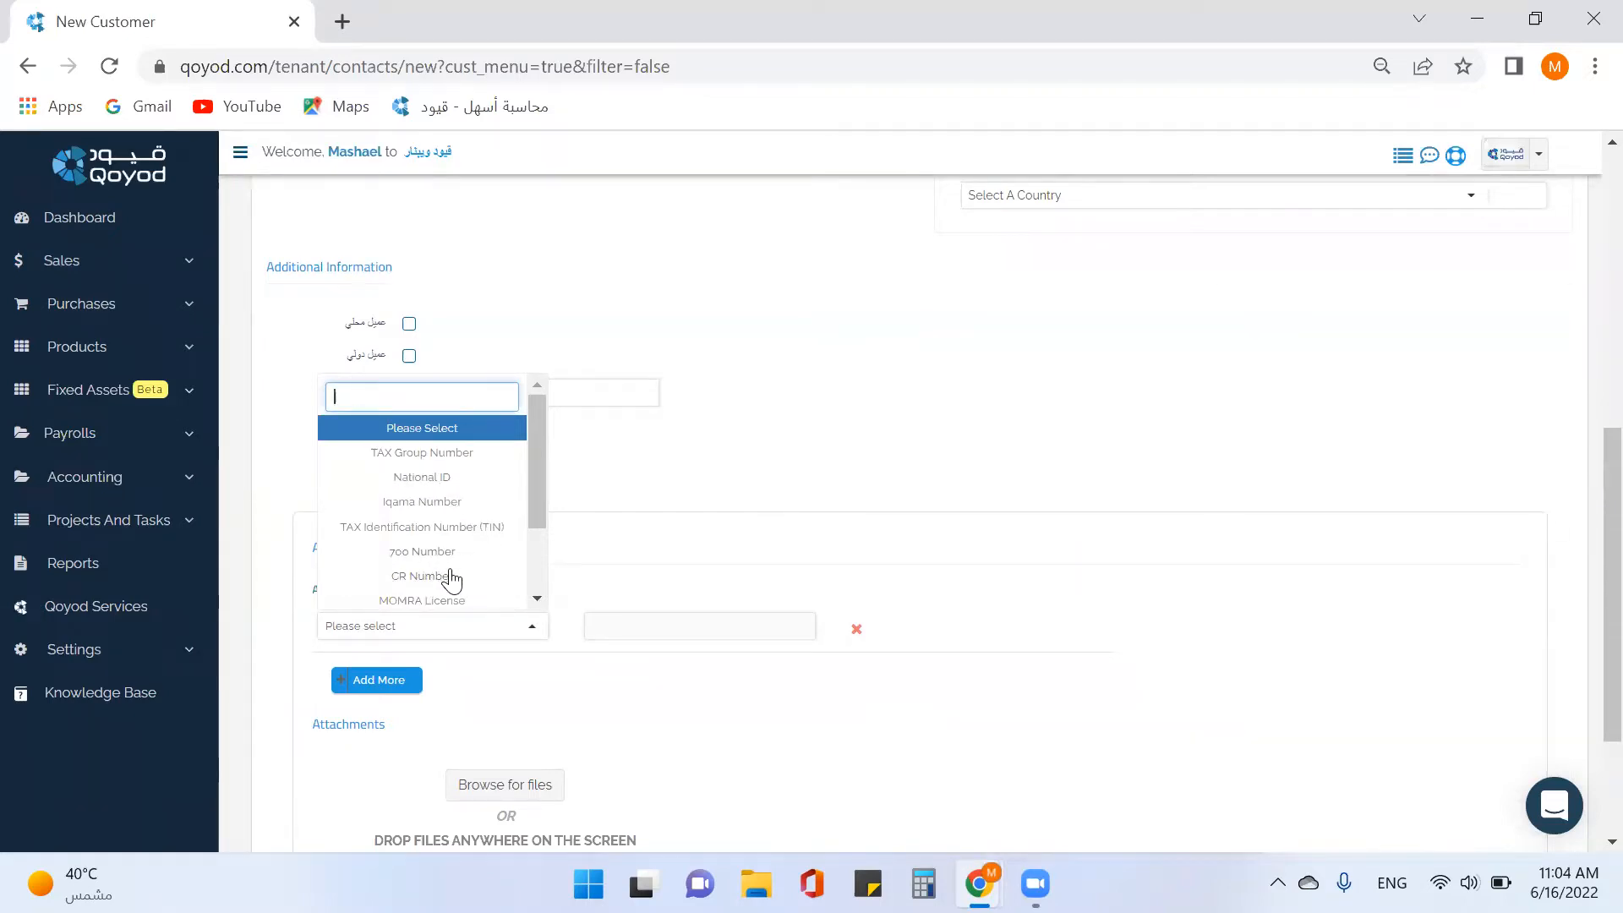
pyautogui.scroll(-2, 464, 541)
pyautogui.scroll(2, 468, 498)
pyautogui.click(576, 481)
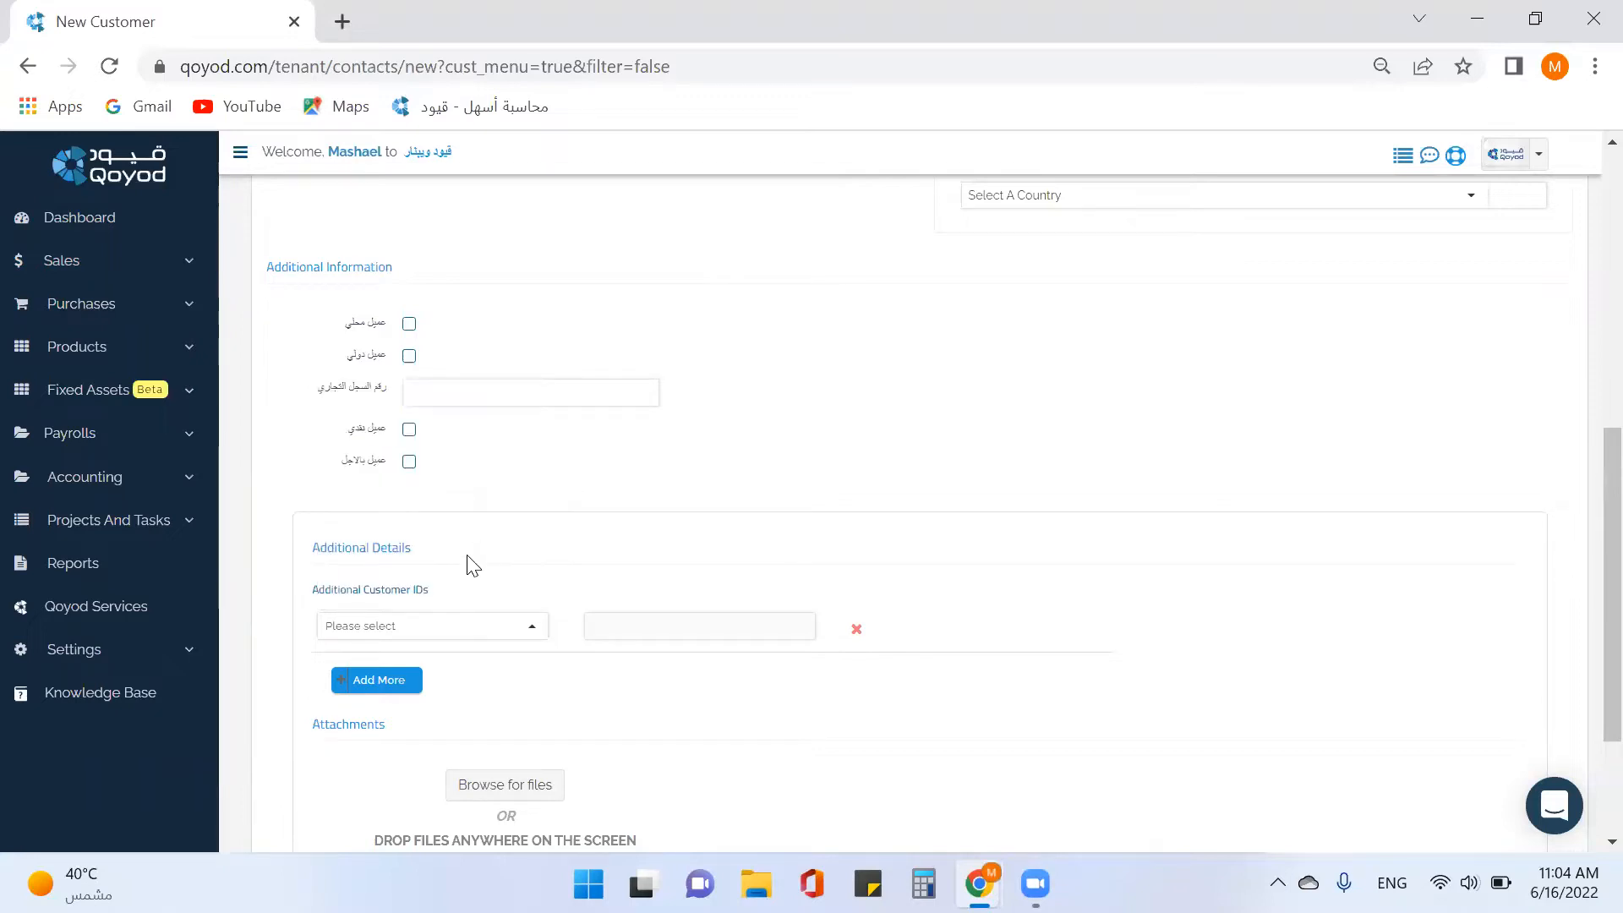
pyautogui.scroll(-2, 463, 584)
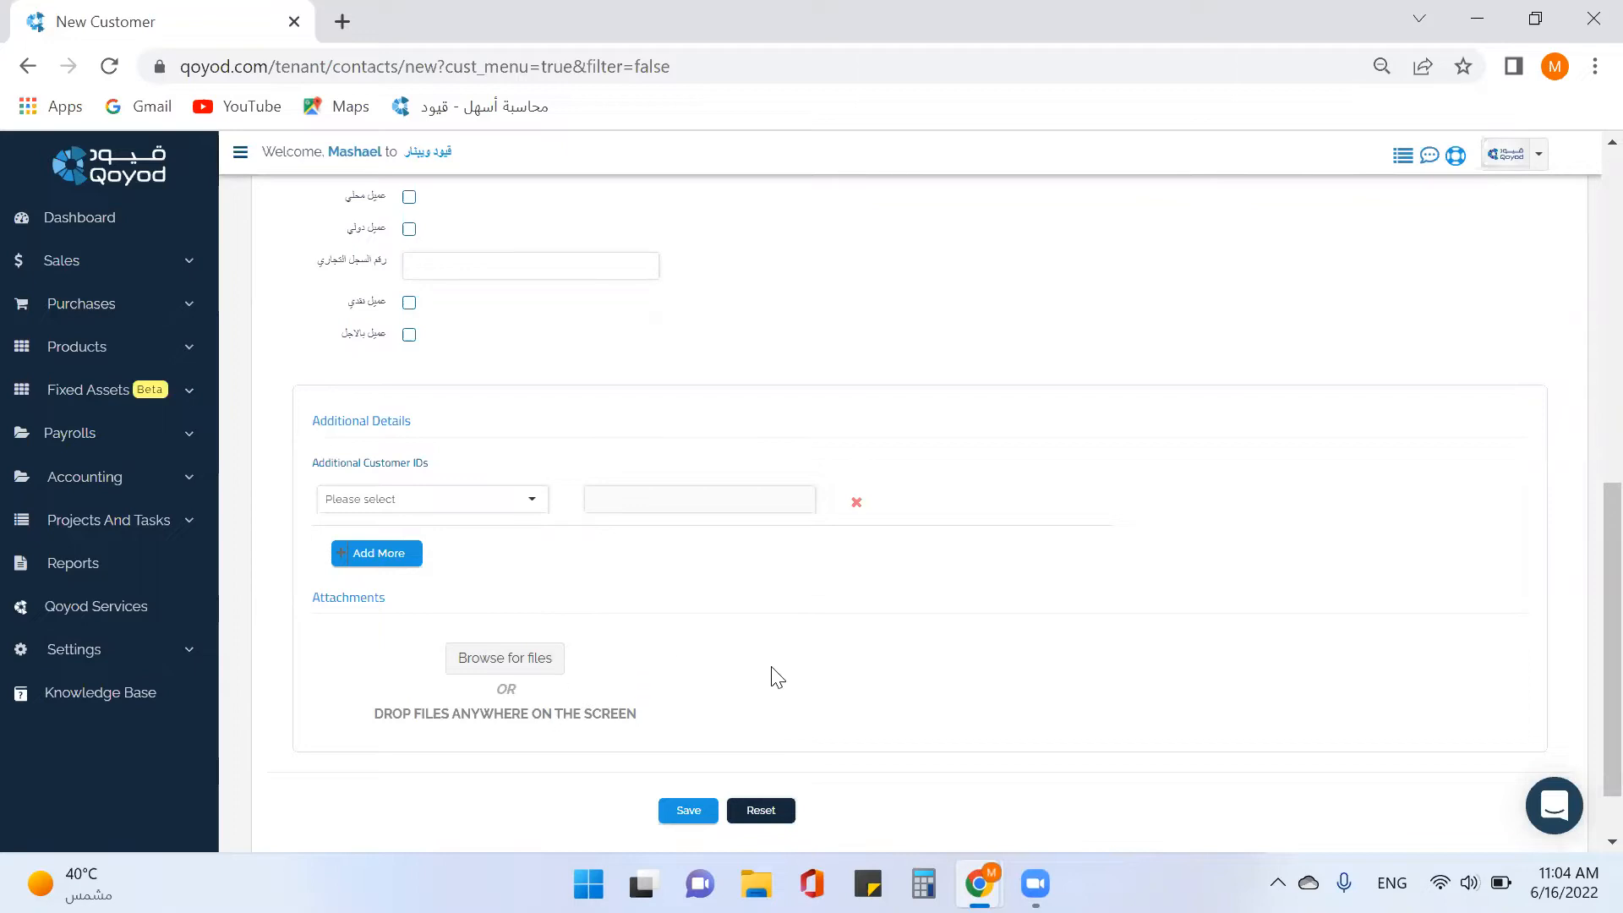
# Save customer xcite and return to the Customers list.
pyautogui.click(691, 810)
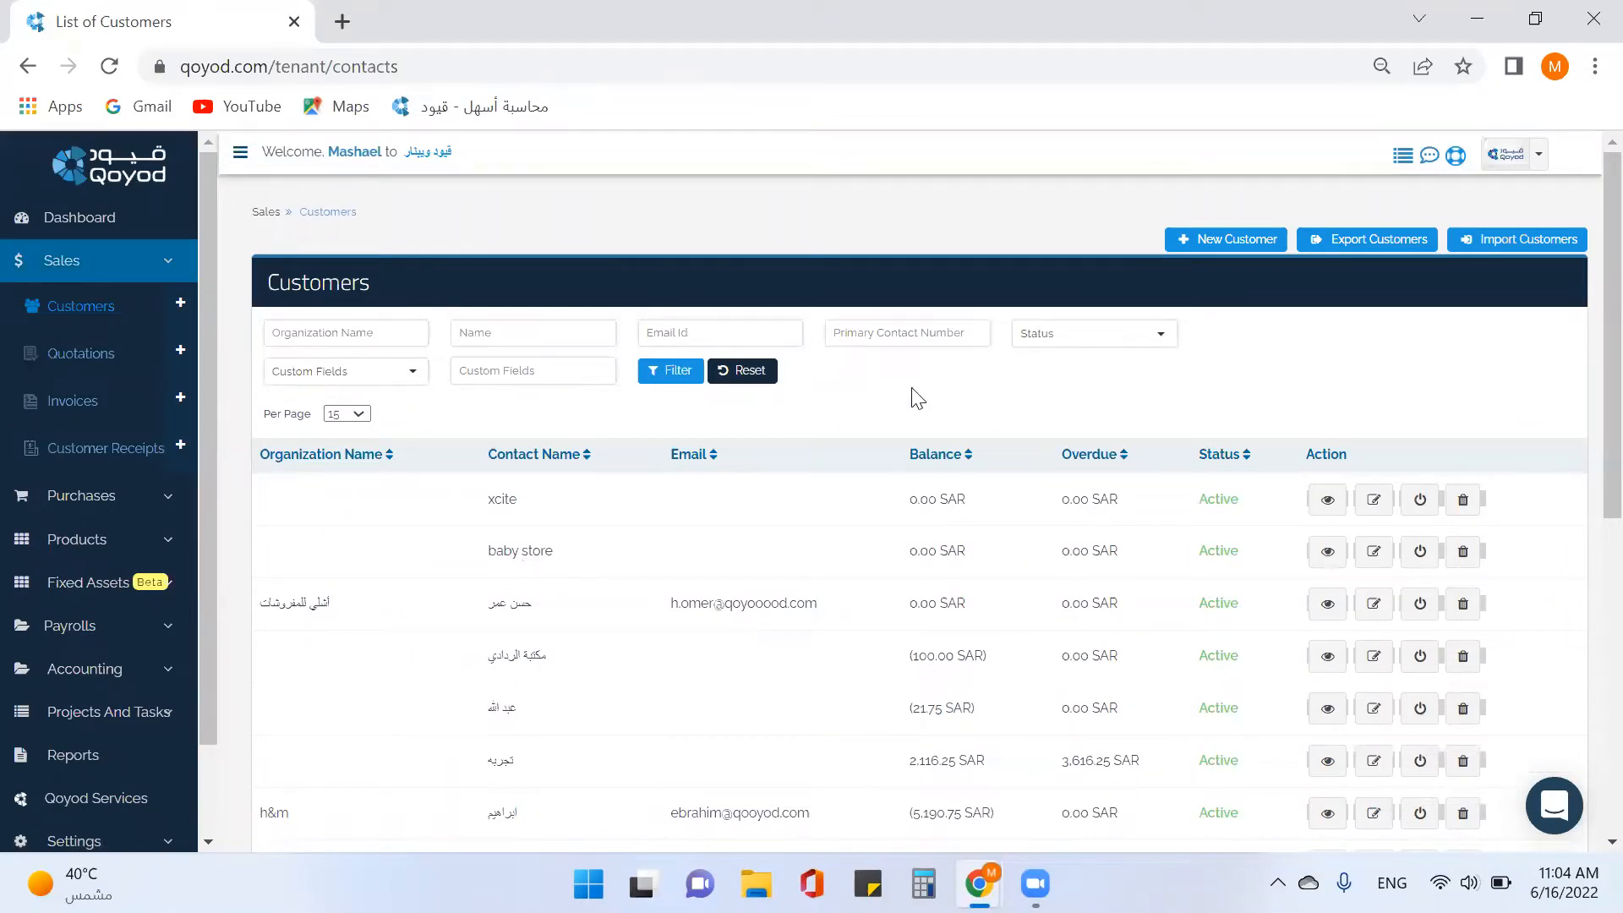
pyautogui.click(1231, 241)
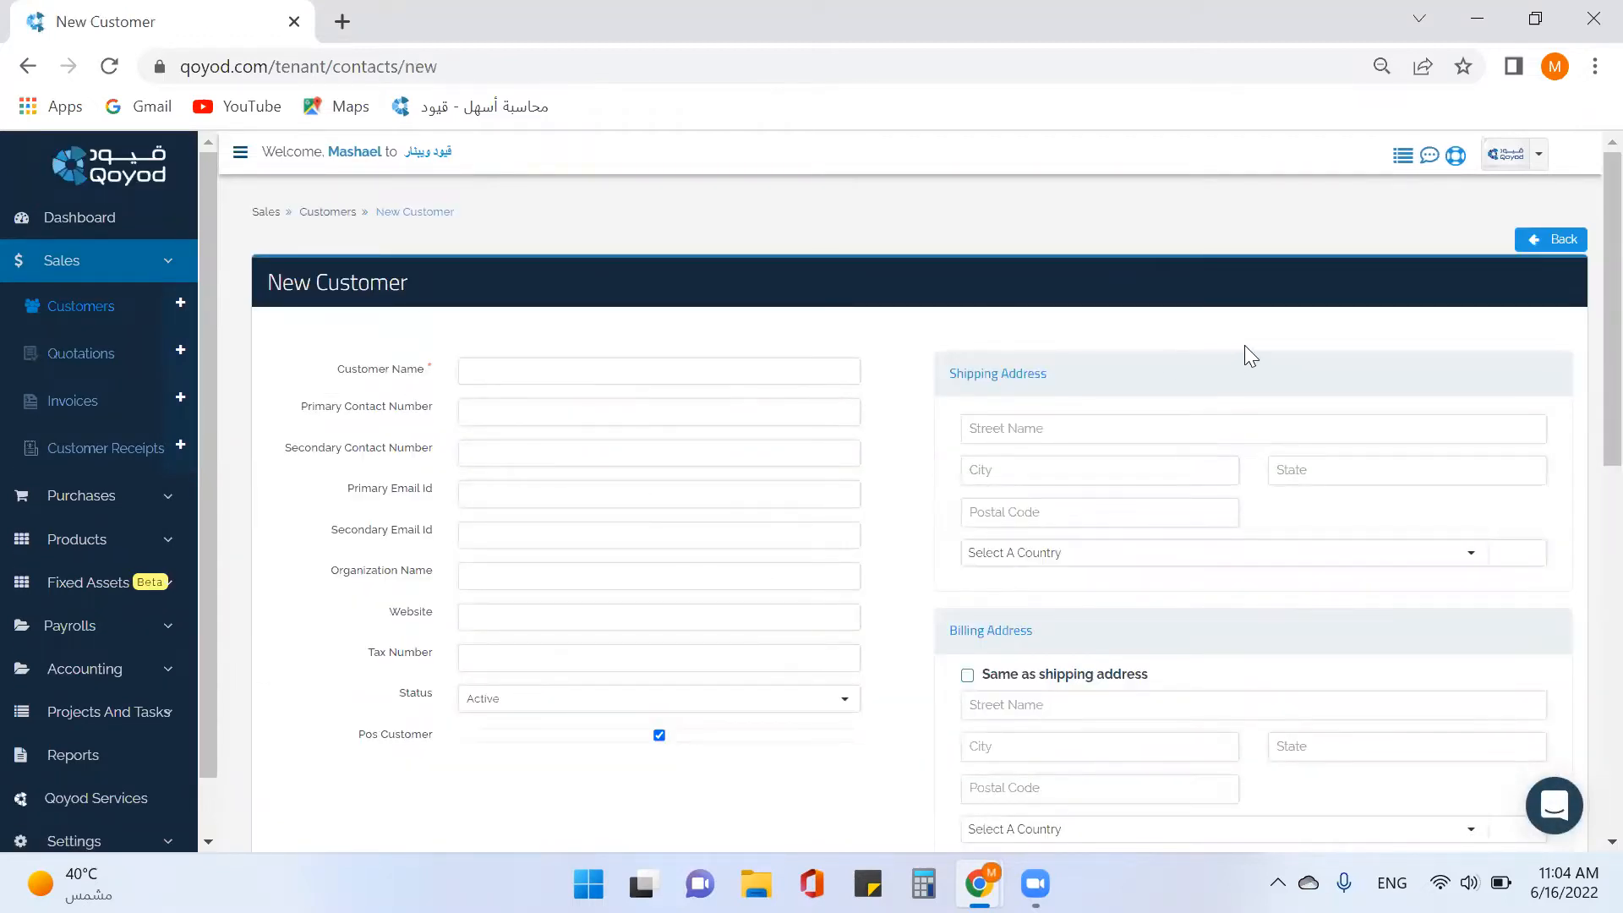
pyautogui.click(1542, 245)
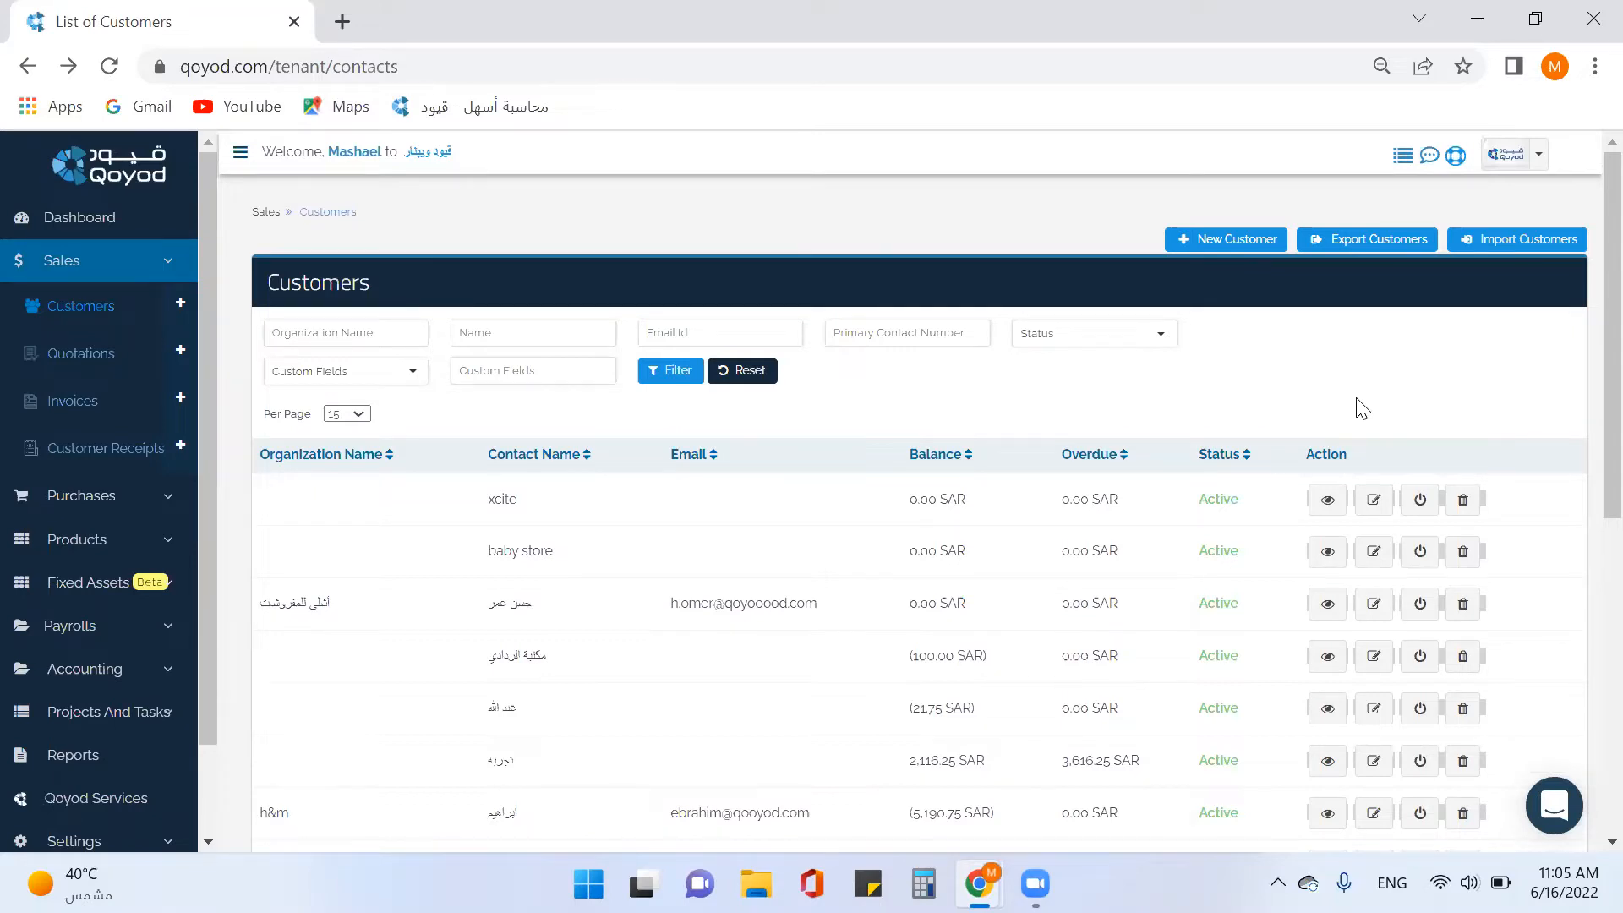
# Download the xlsx customer import template and open customer_import (3).xlsx in Excel.
pyautogui.click(1499, 245)
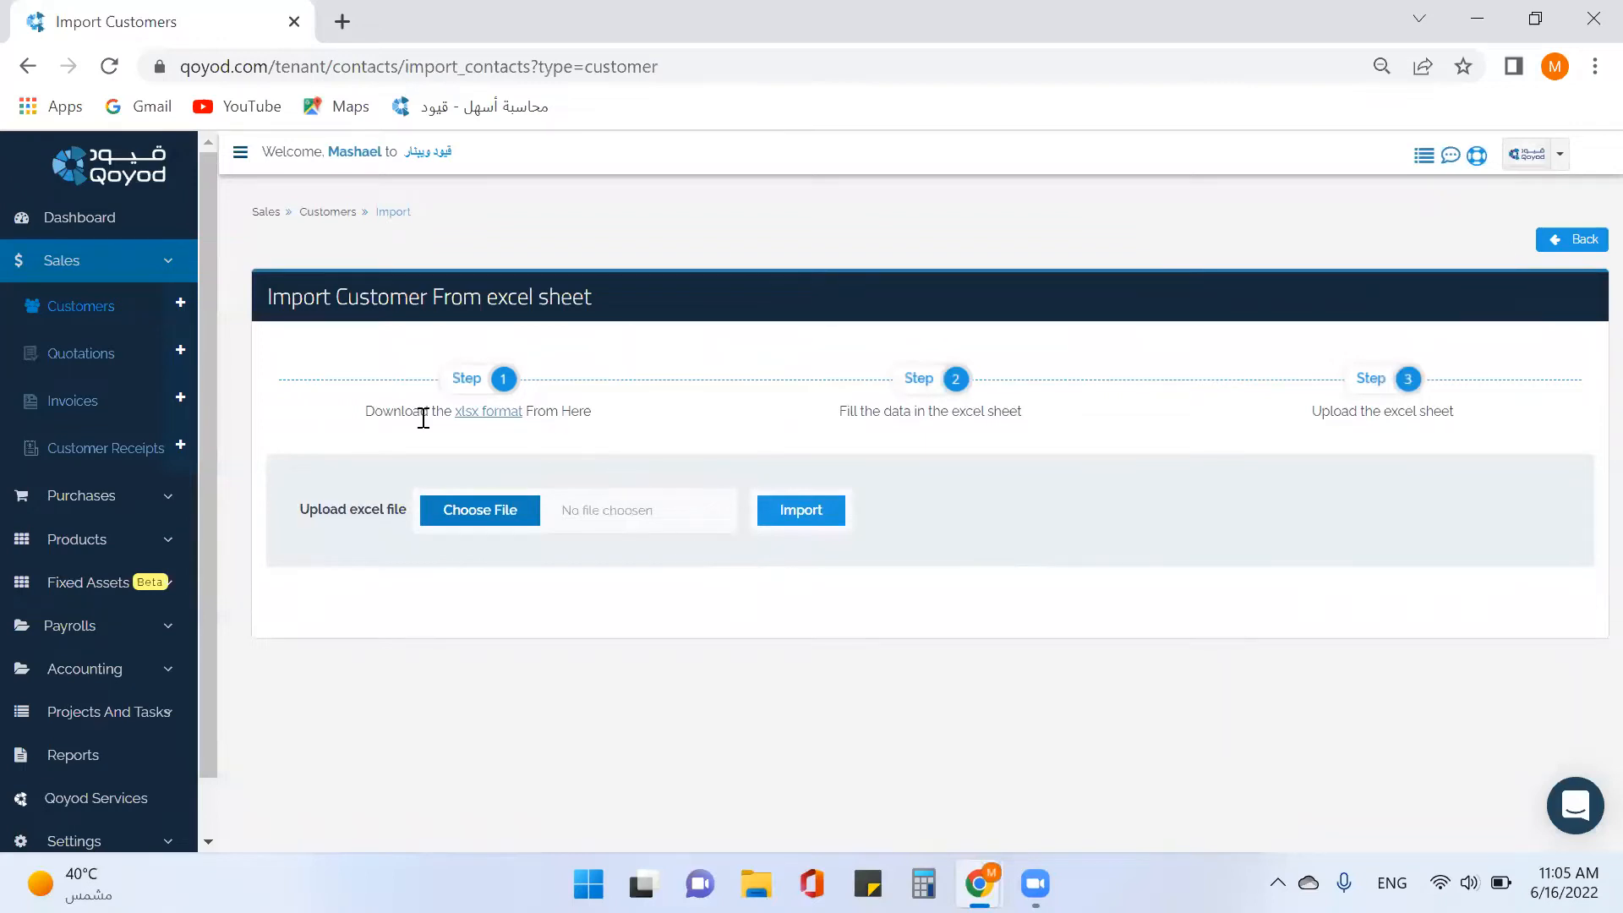
pyautogui.click(484, 414)
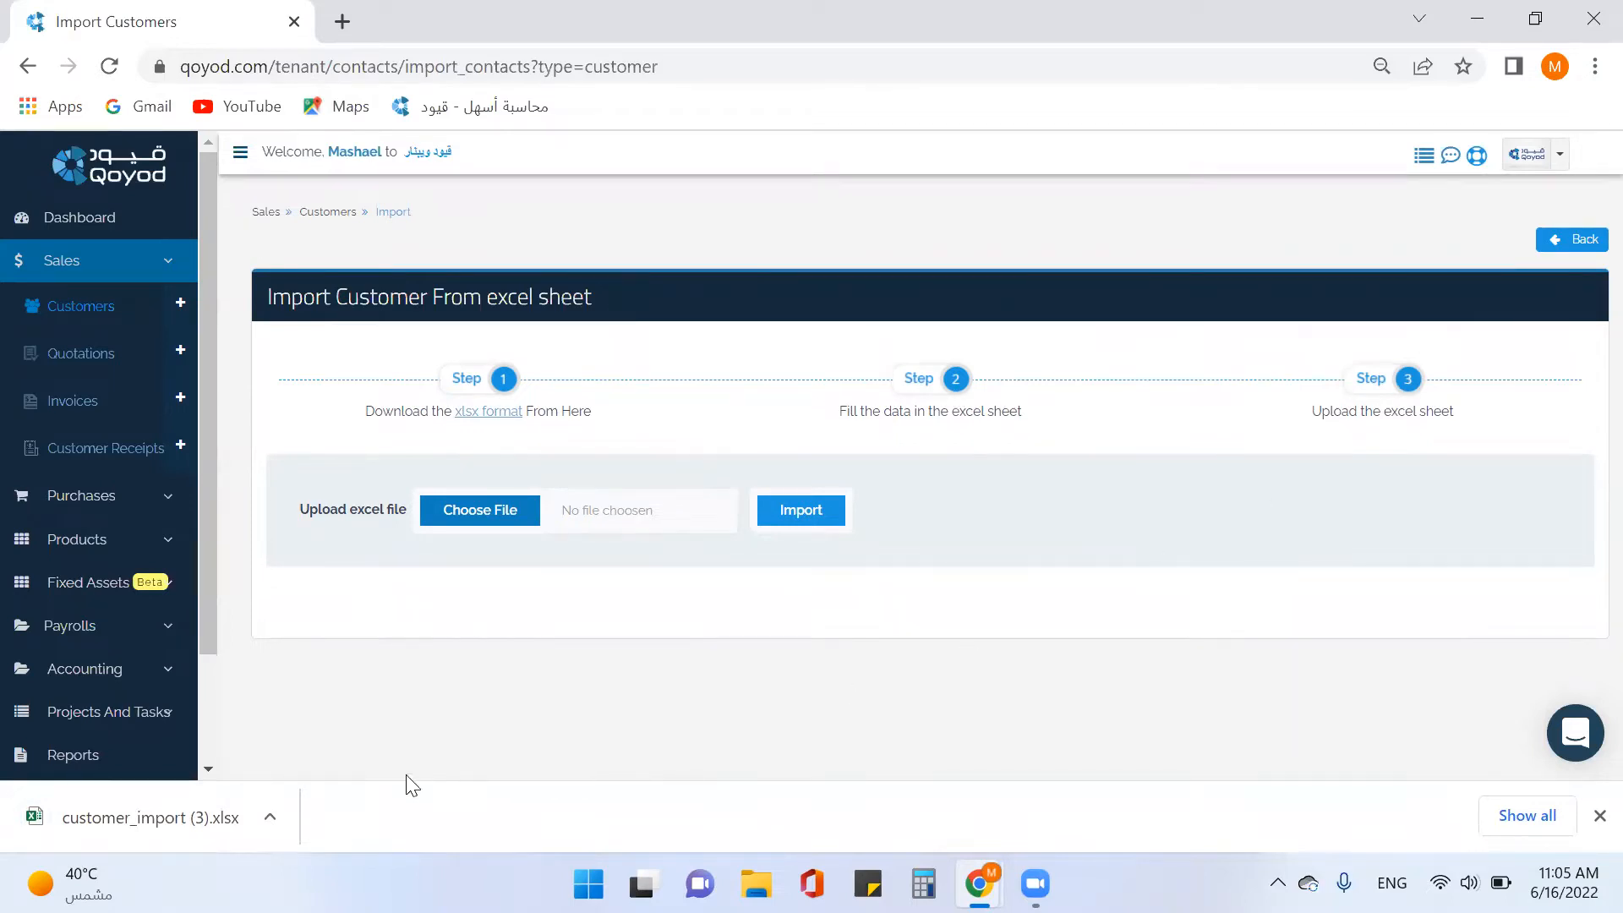
pyautogui.click(189, 820)
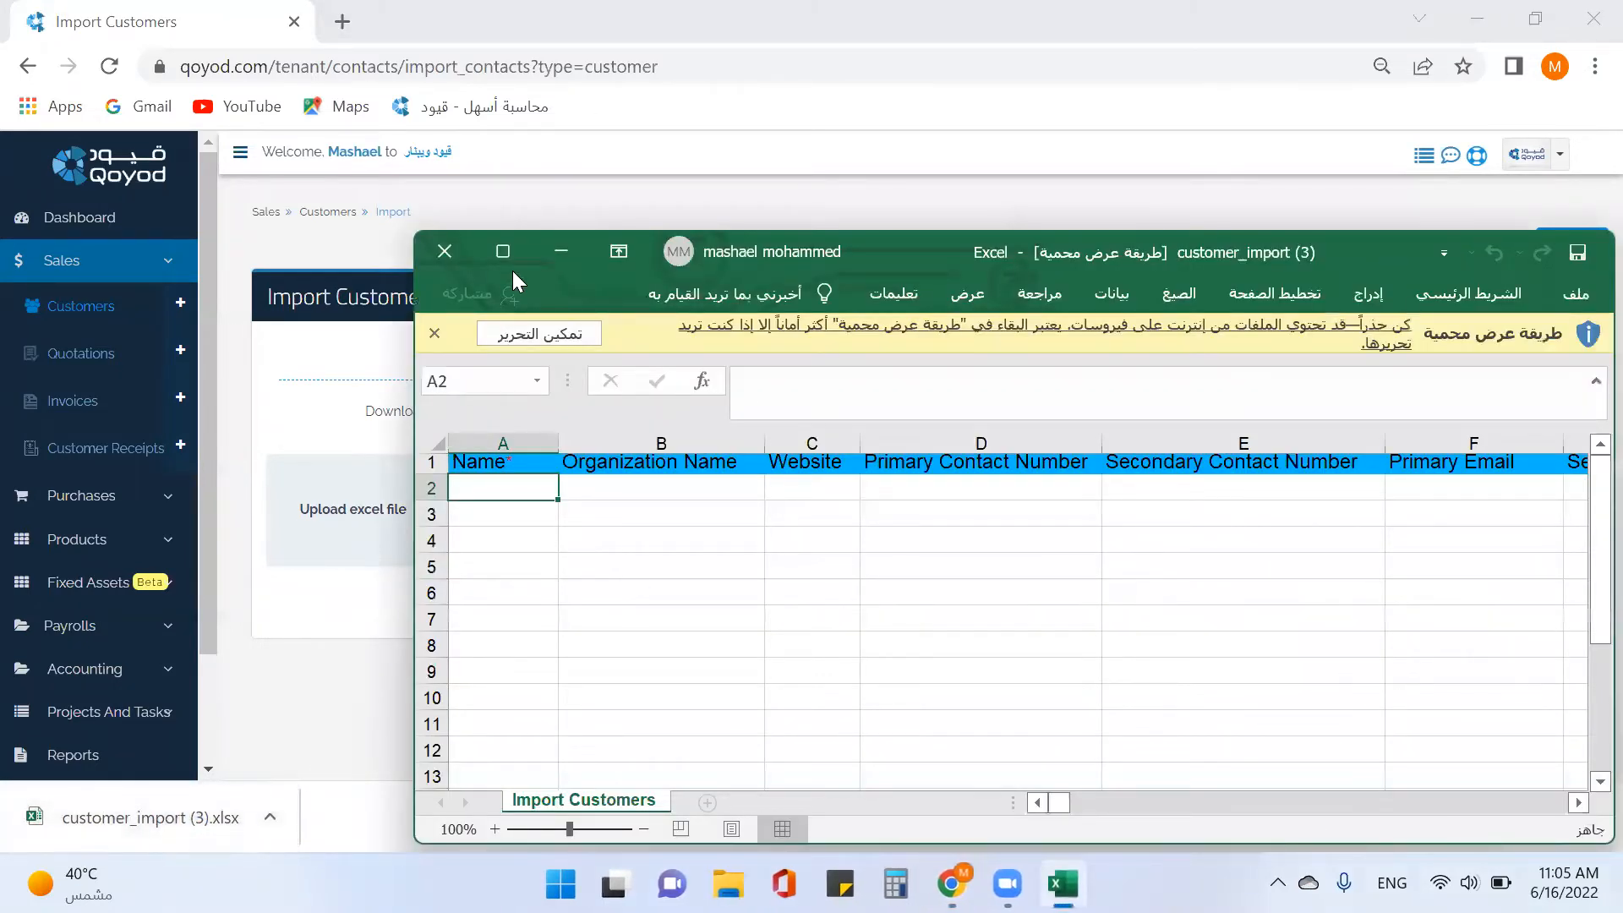
# Enable editing, enter a customer name in cell A2, then minimize Excel.
pyautogui.click(506, 347)
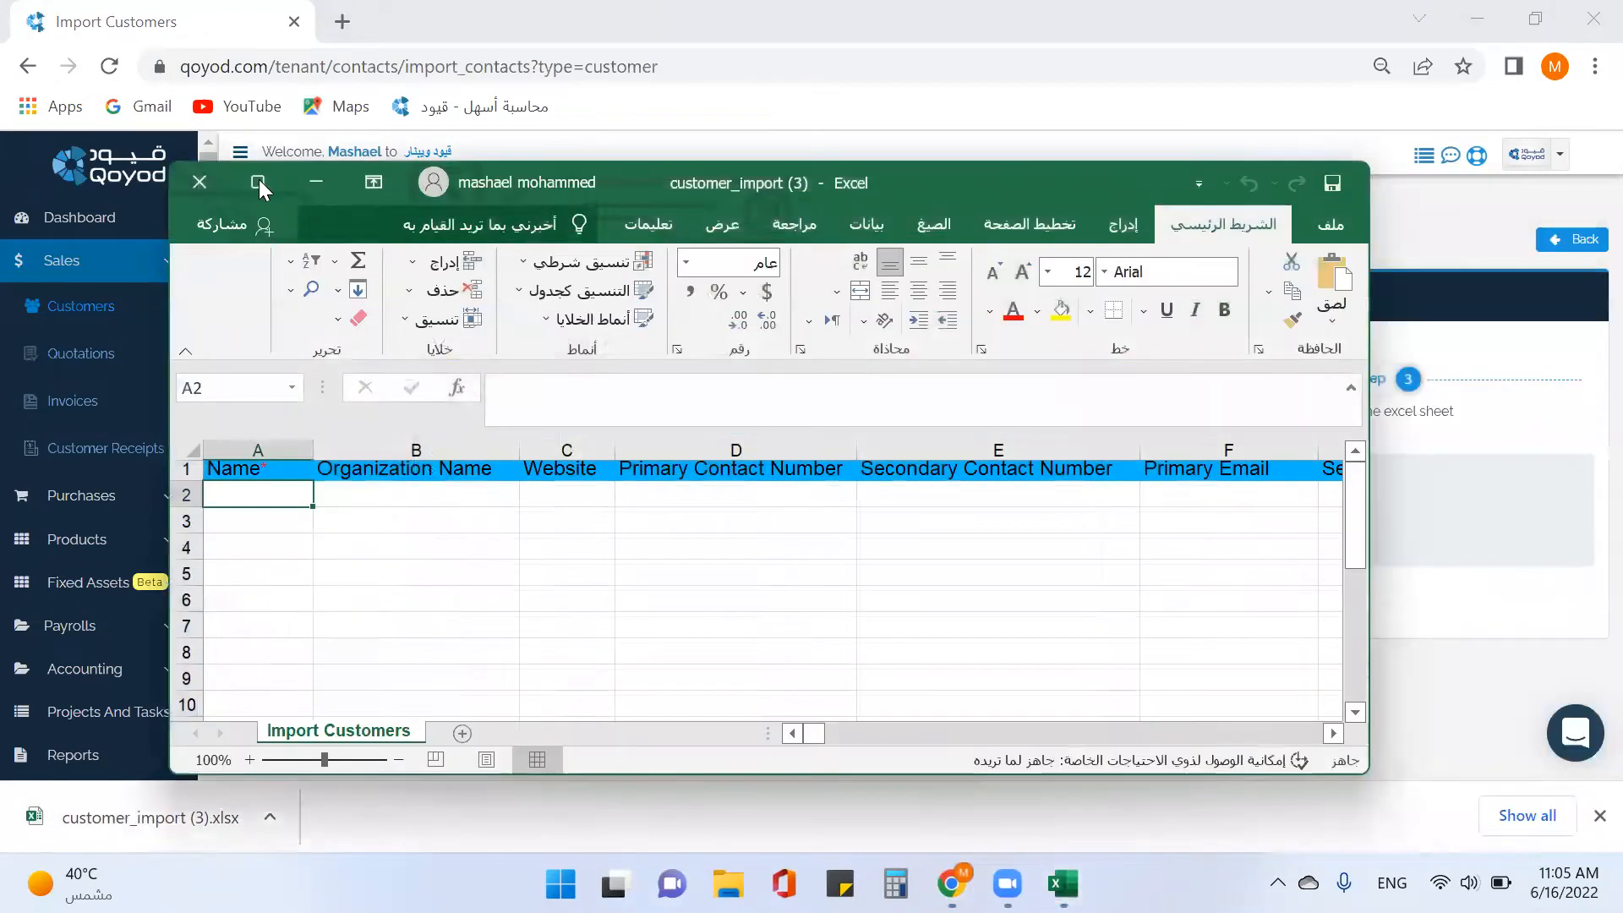
pyautogui.click(259, 183)
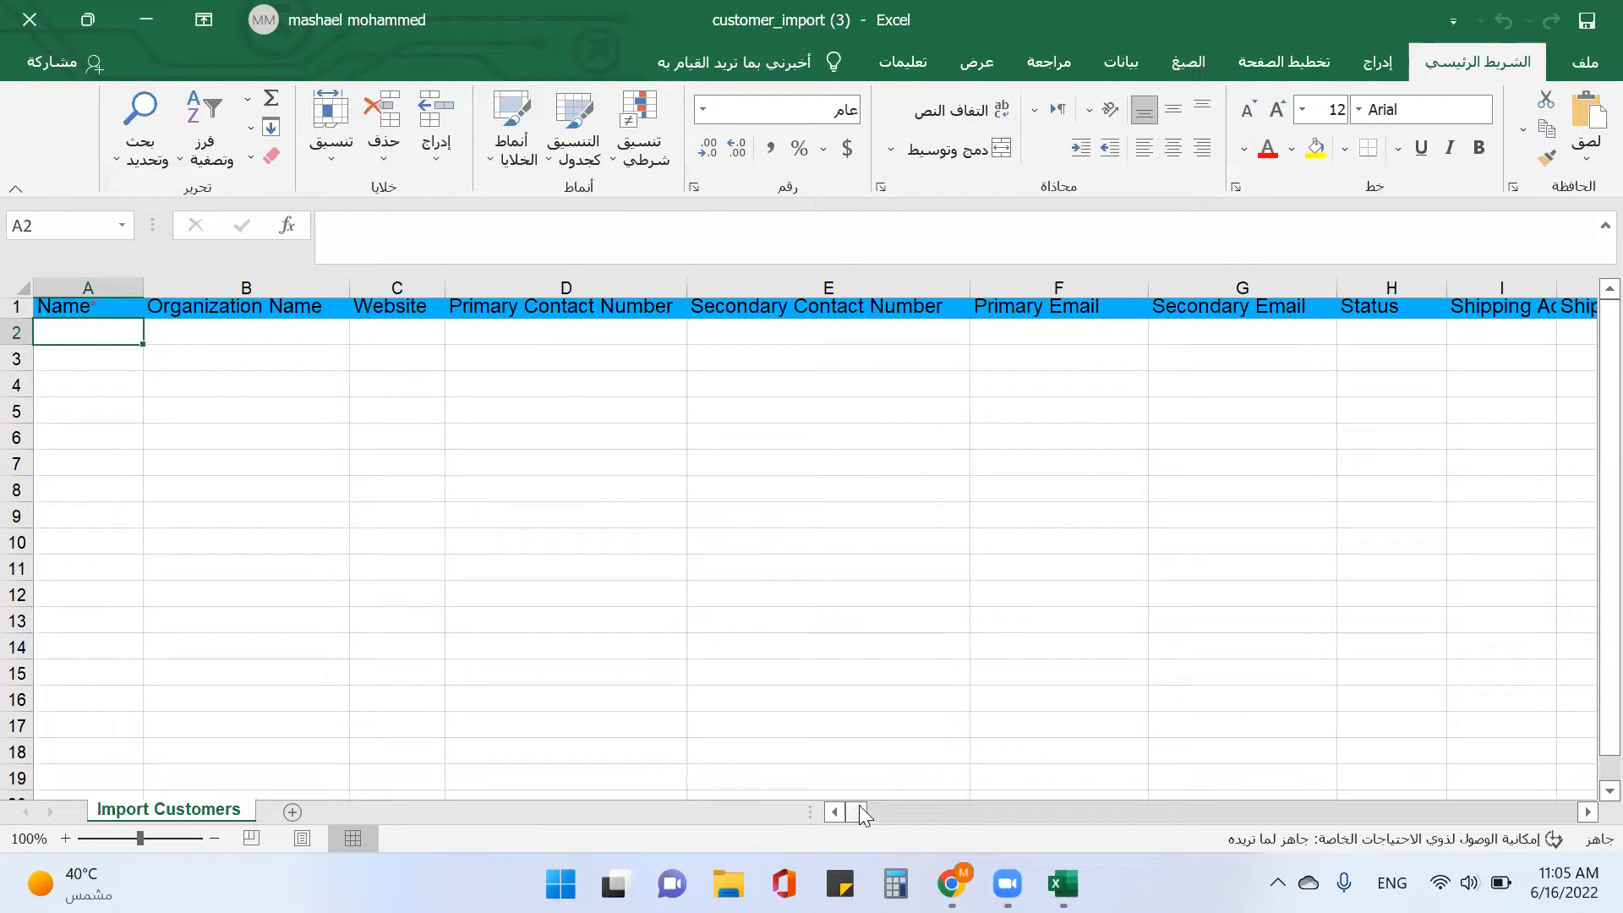
pyautogui.moveTo(859, 816)
pyautogui.mouseDown()
pyautogui.moveTo(955, 815)
pyautogui.moveTo(835, 816)
pyautogui.mouseUp()
pyautogui.write('a')
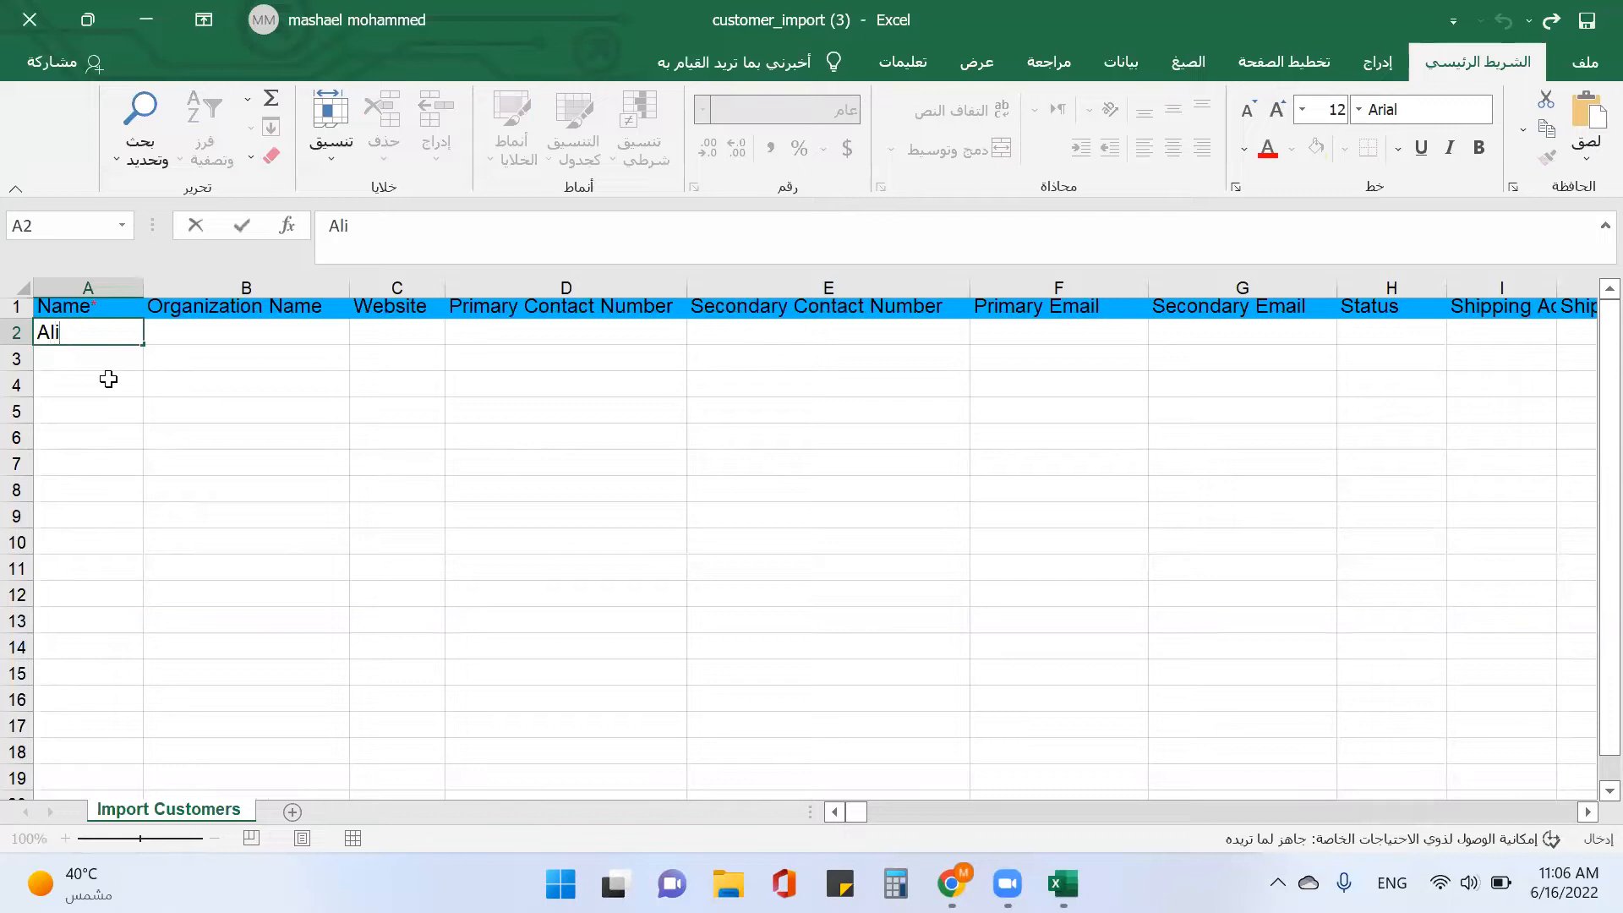
pyautogui.click(1587, 21)
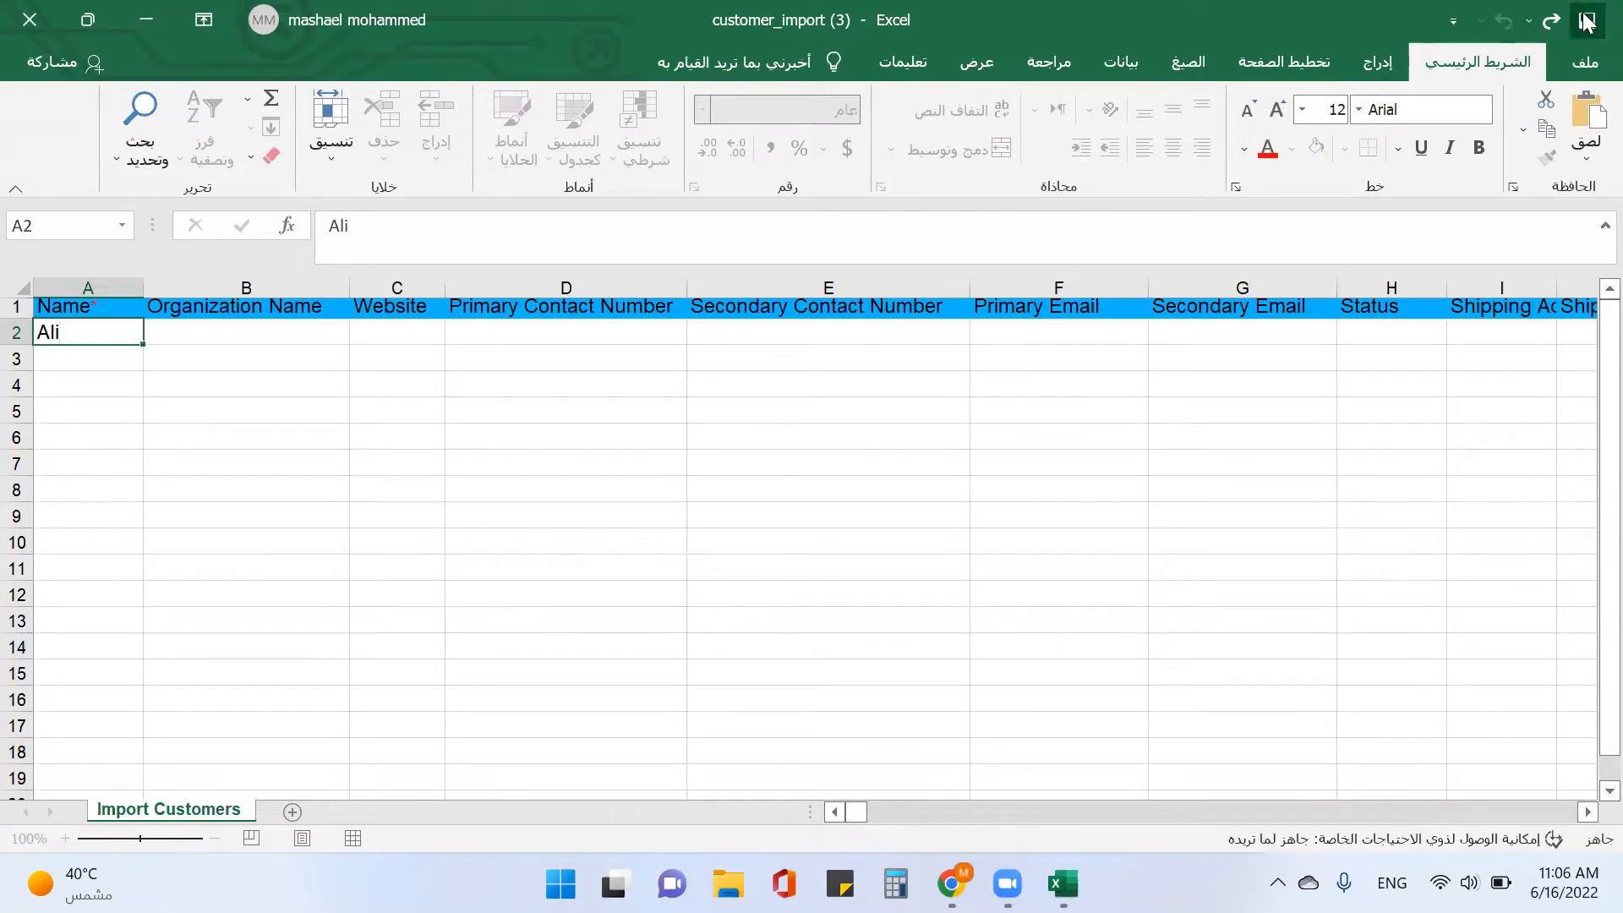
pyautogui.click(99, 364)
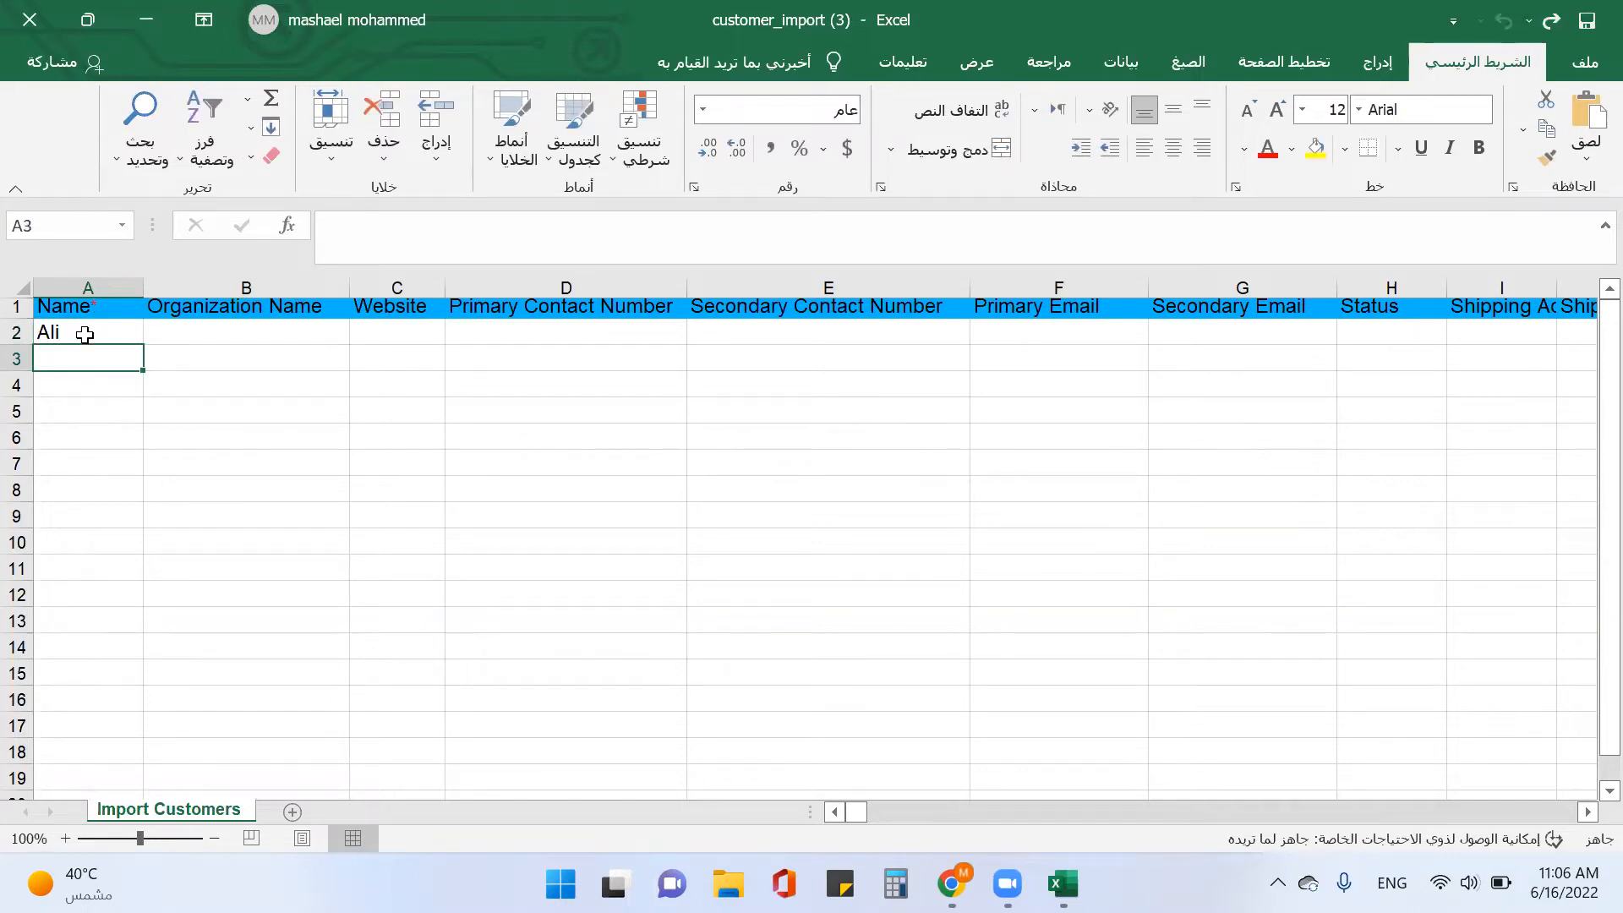
pyautogui.click(149, 37)
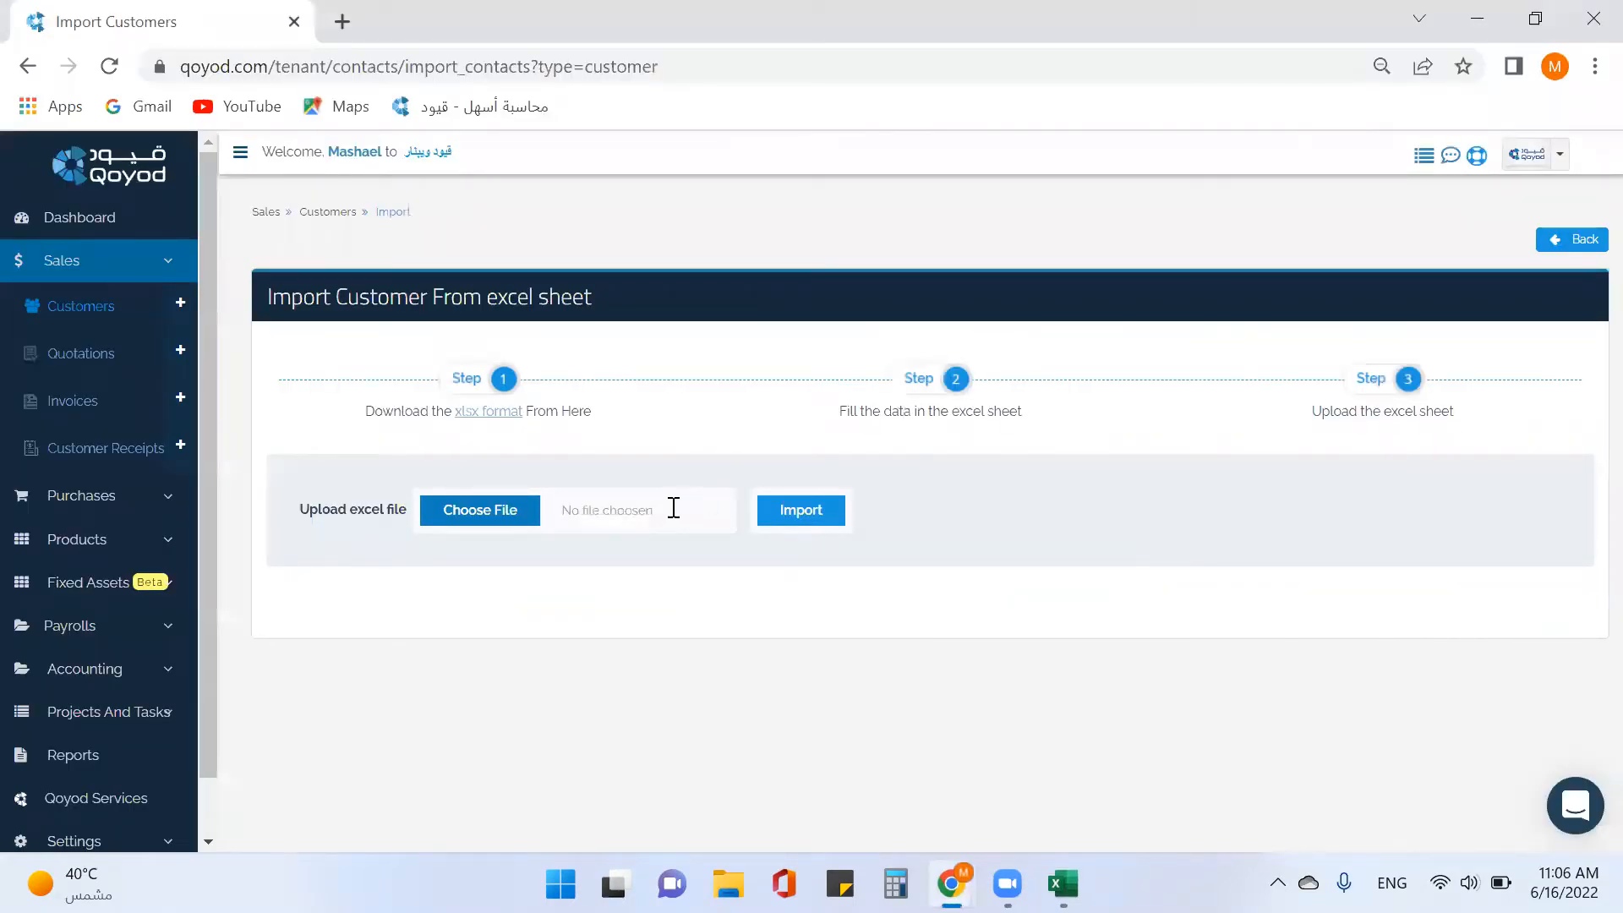
# Import customer_import (3).xlsx from Downloads and return to the Customers list.
pyautogui.click(468, 504)
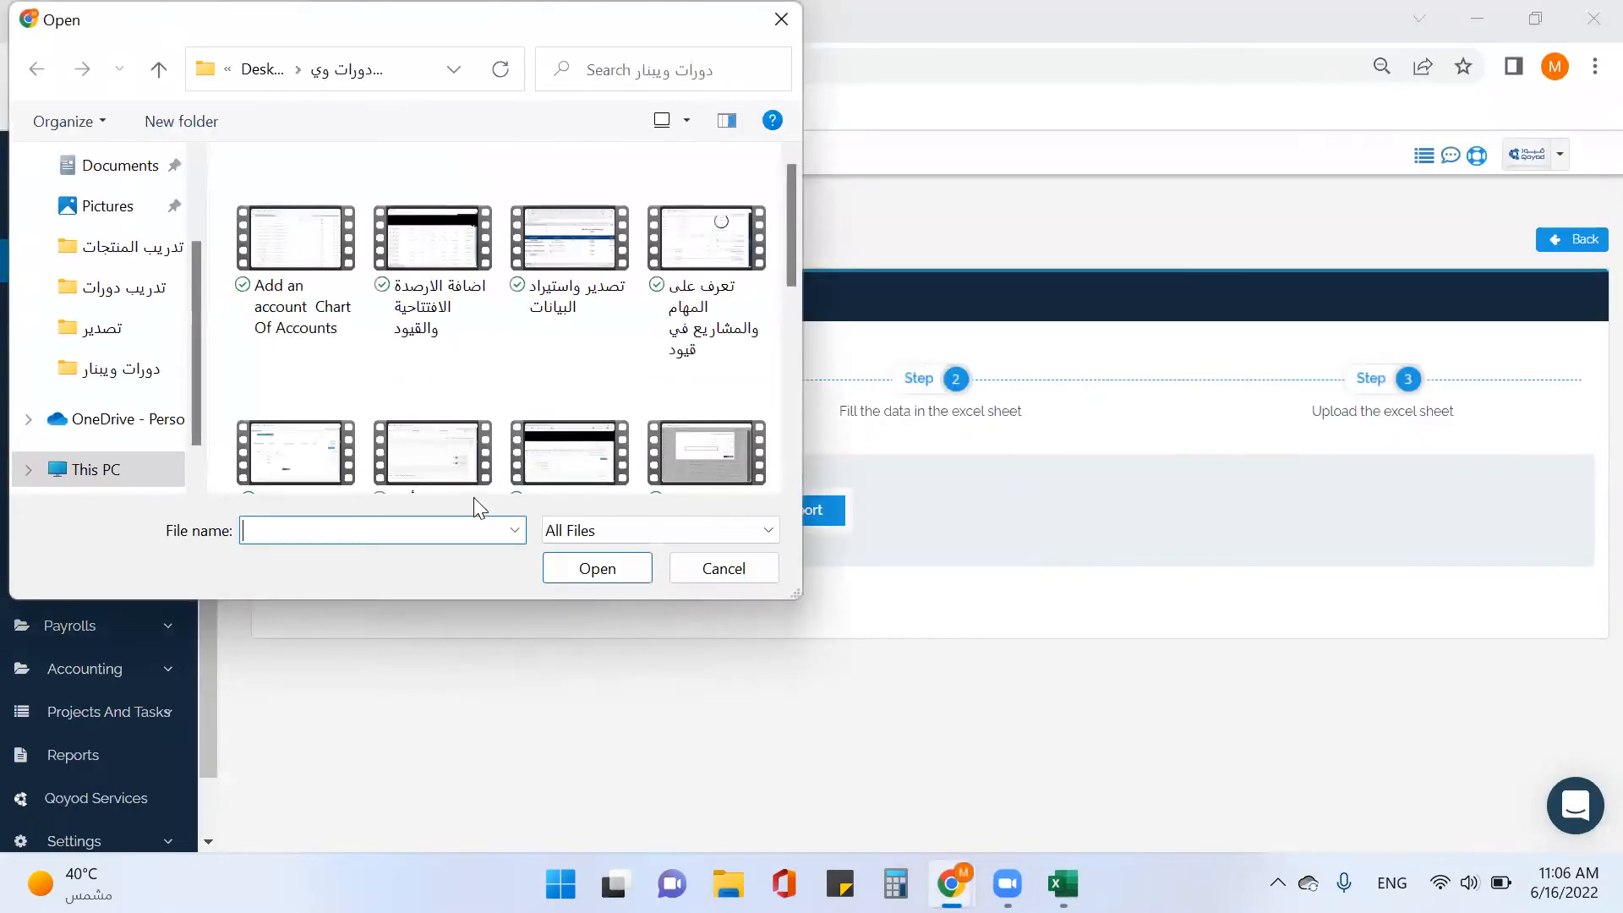
pyautogui.scroll(2, 140, 222)
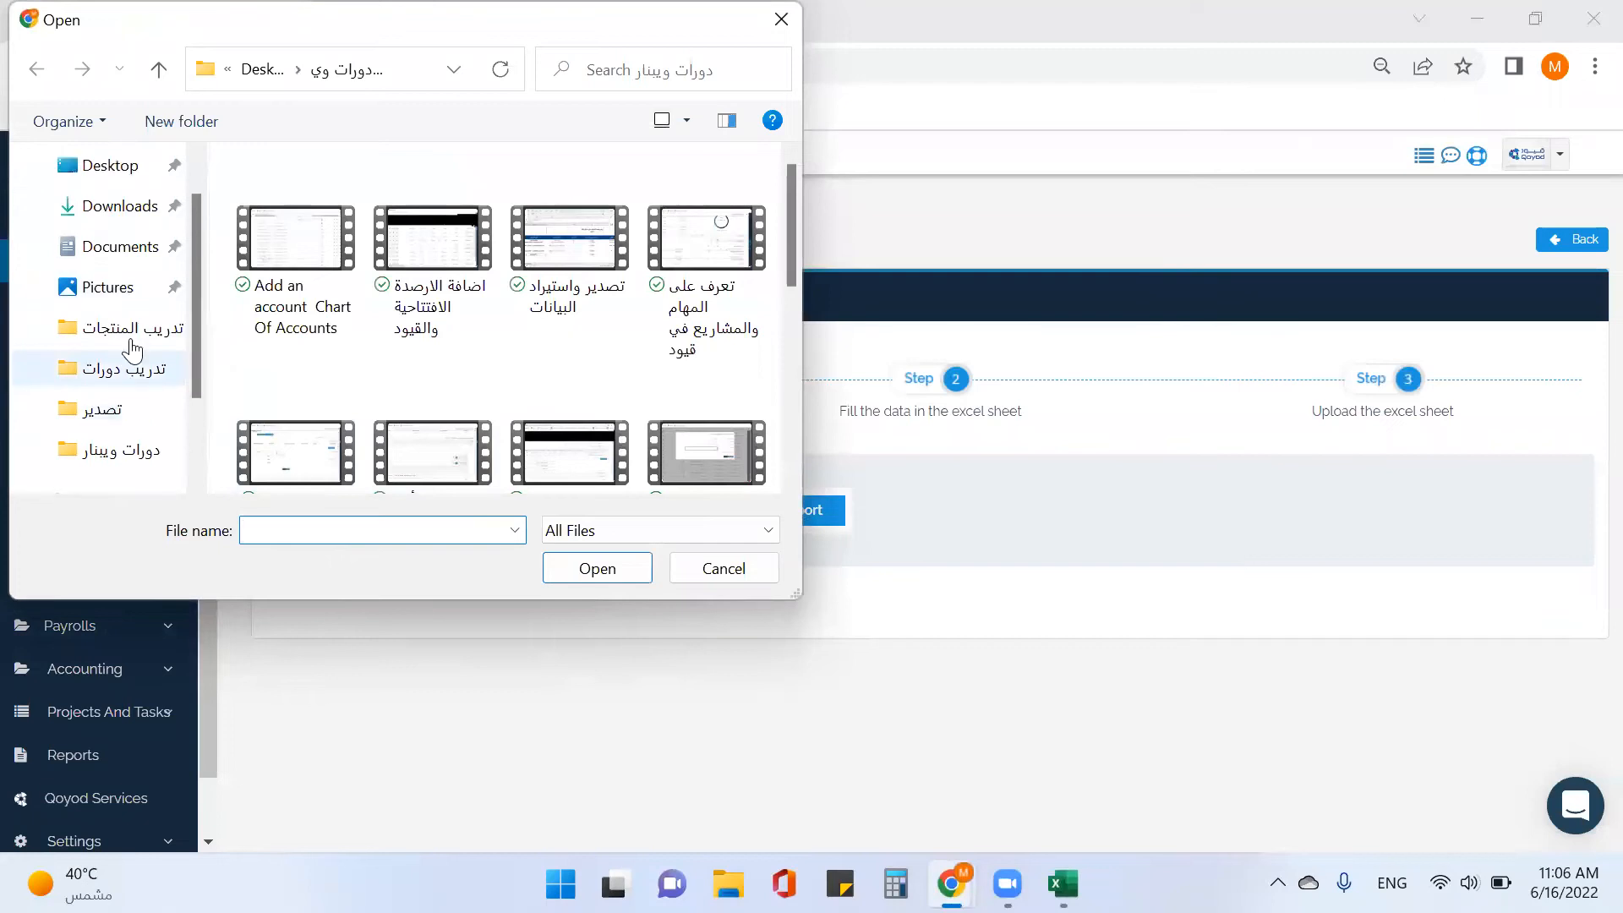
pyautogui.click(131, 213)
pyautogui.doubleClick(298, 239)
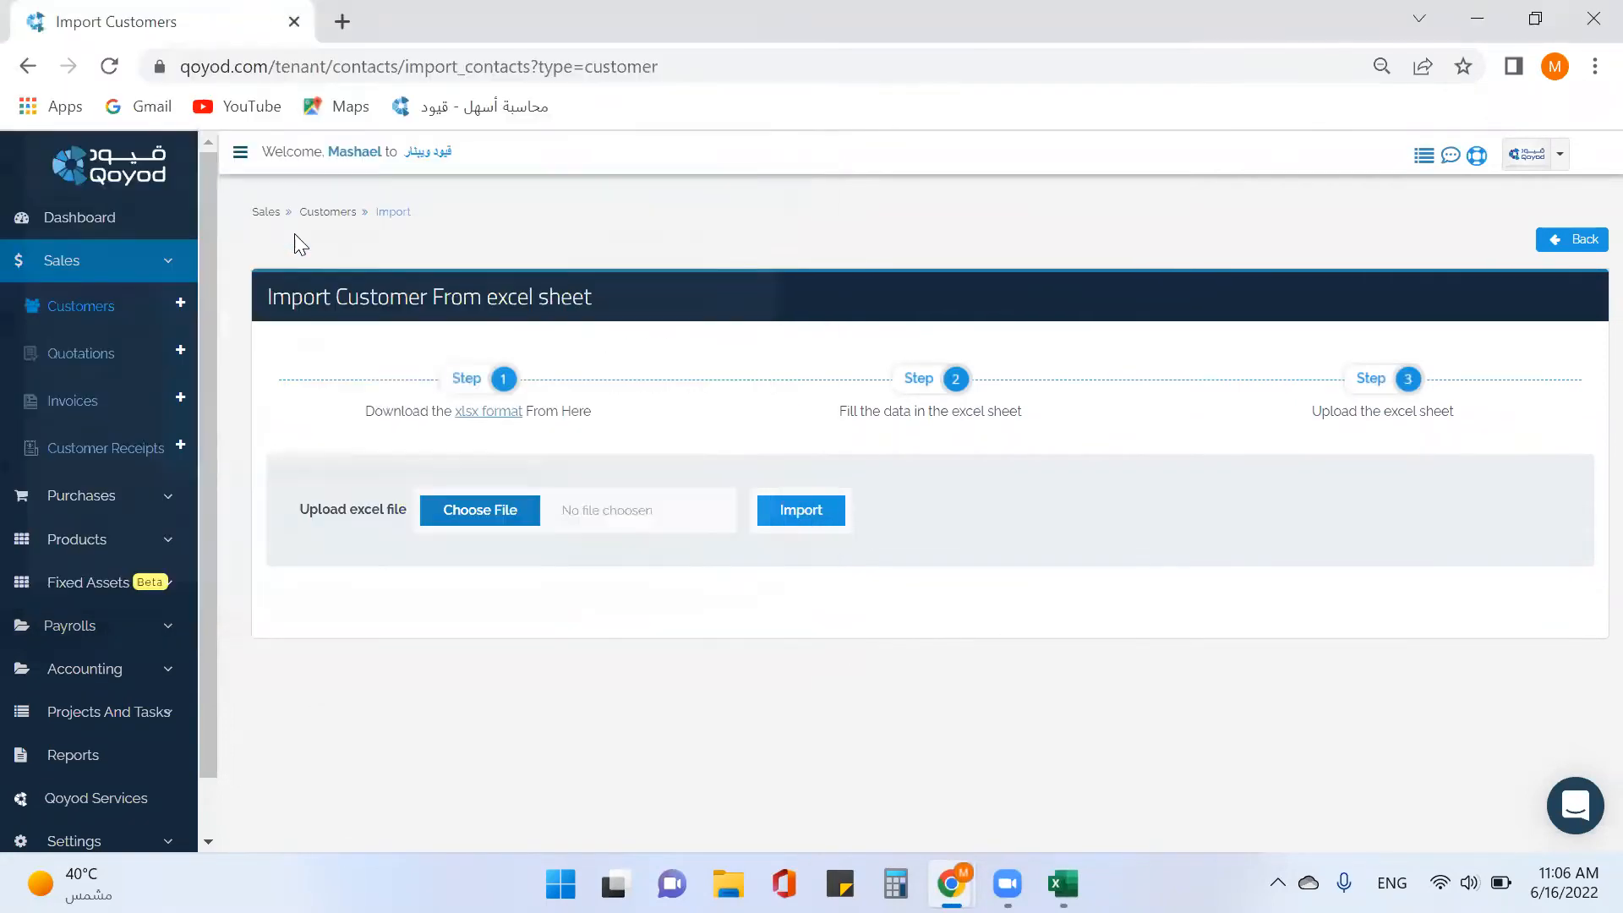
pyautogui.click(791, 518)
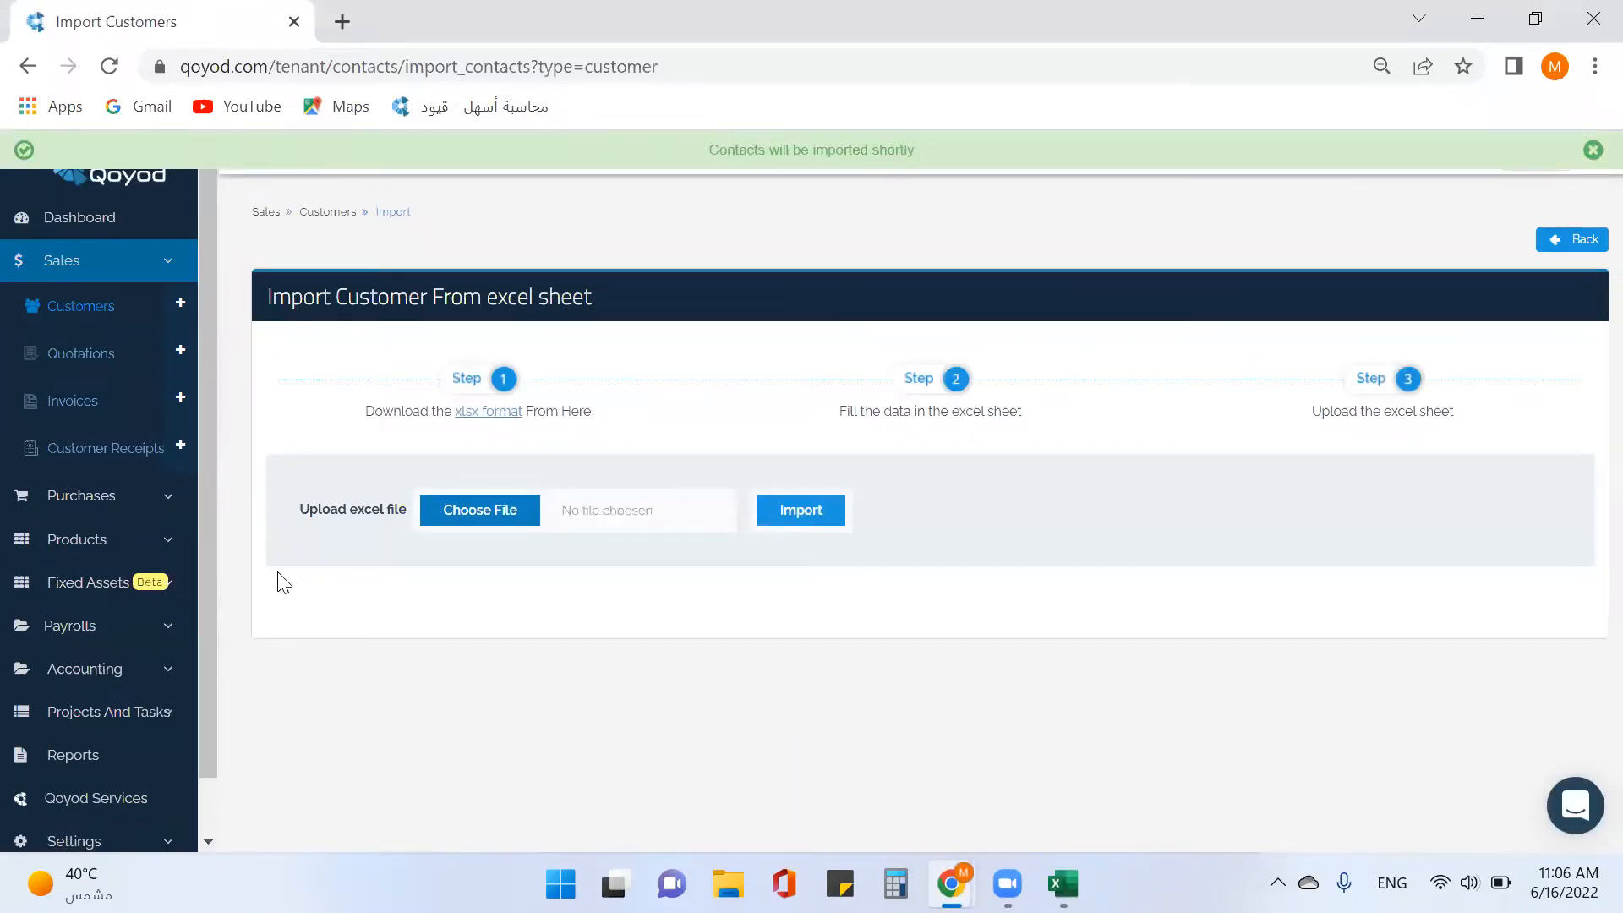
pyautogui.click(74, 308)
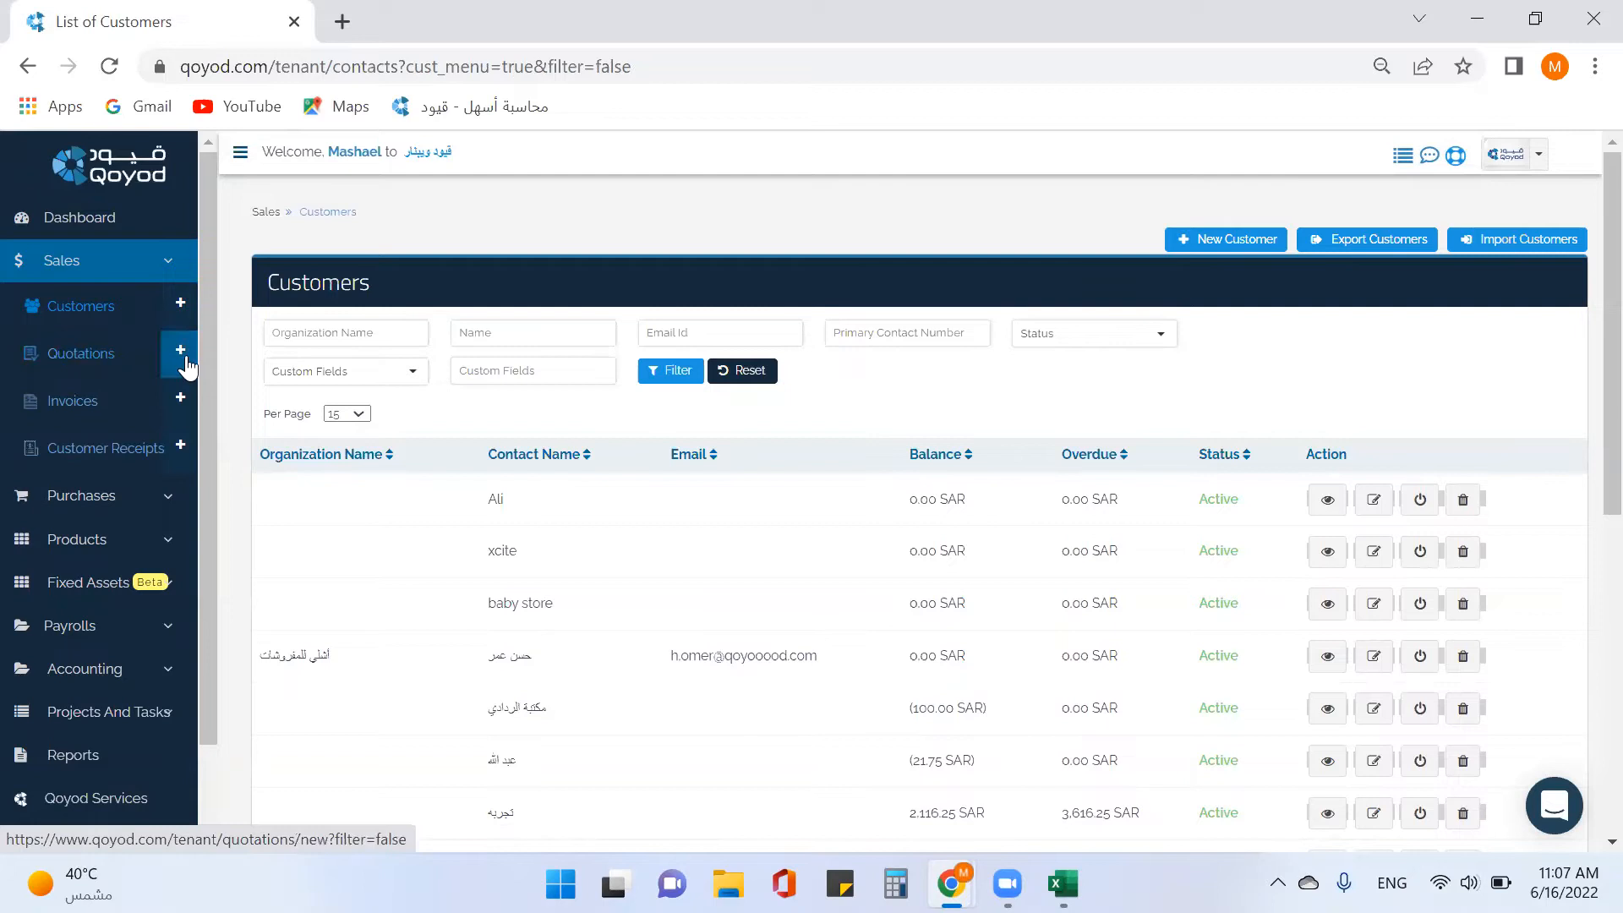
# Start a new quotation and browse the existing customers without choosing one.
pyautogui.click(111, 362)
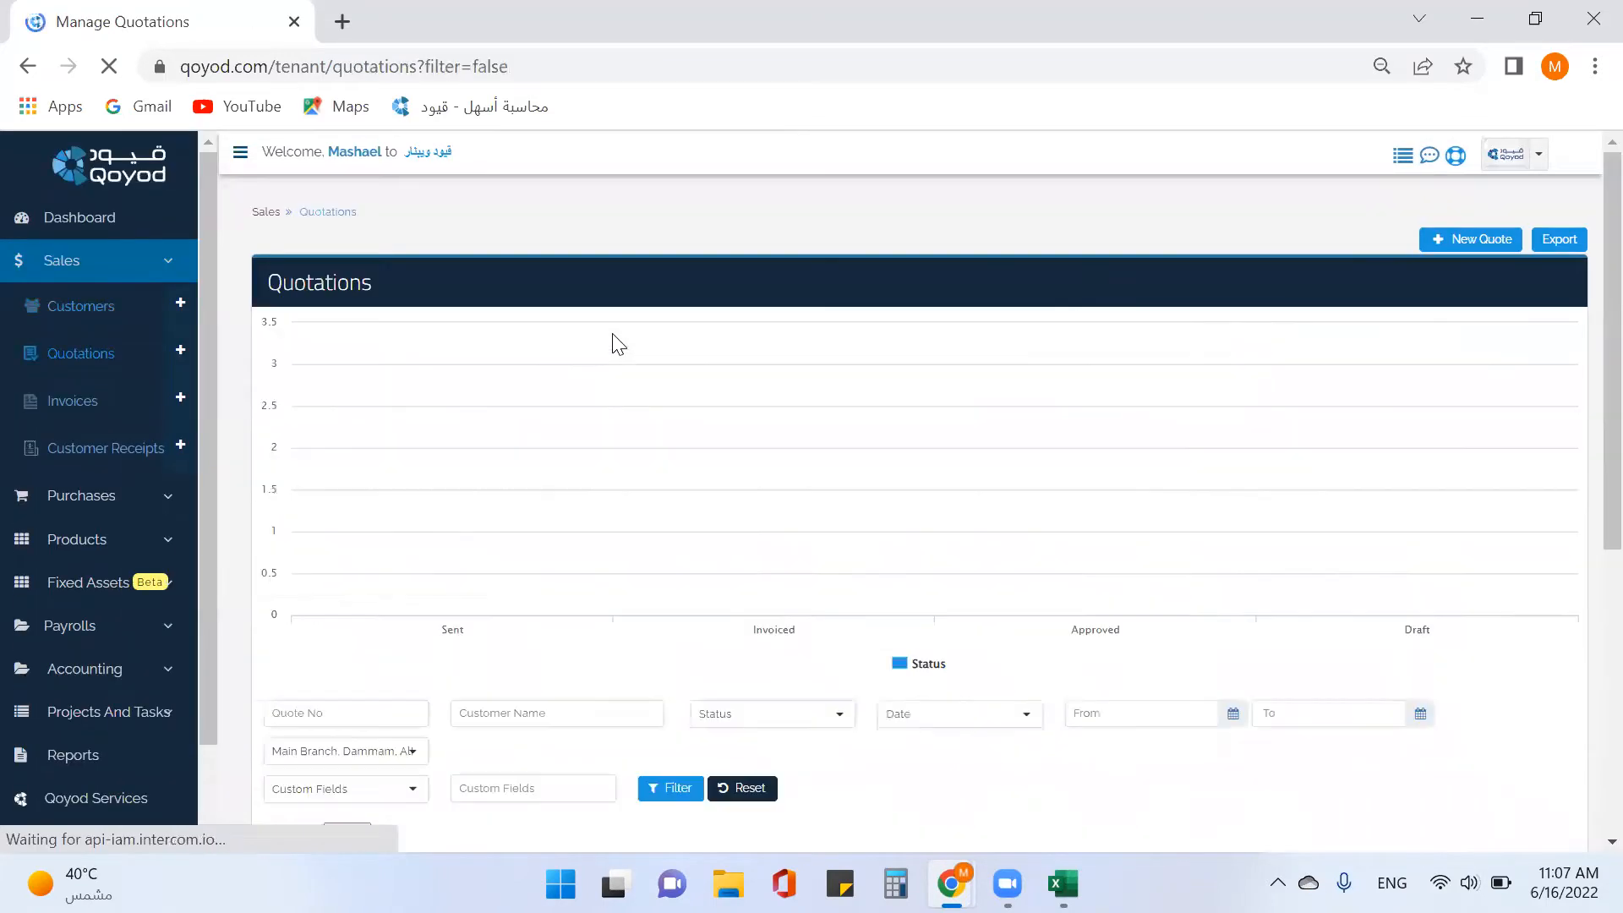
pyautogui.click(1479, 247)
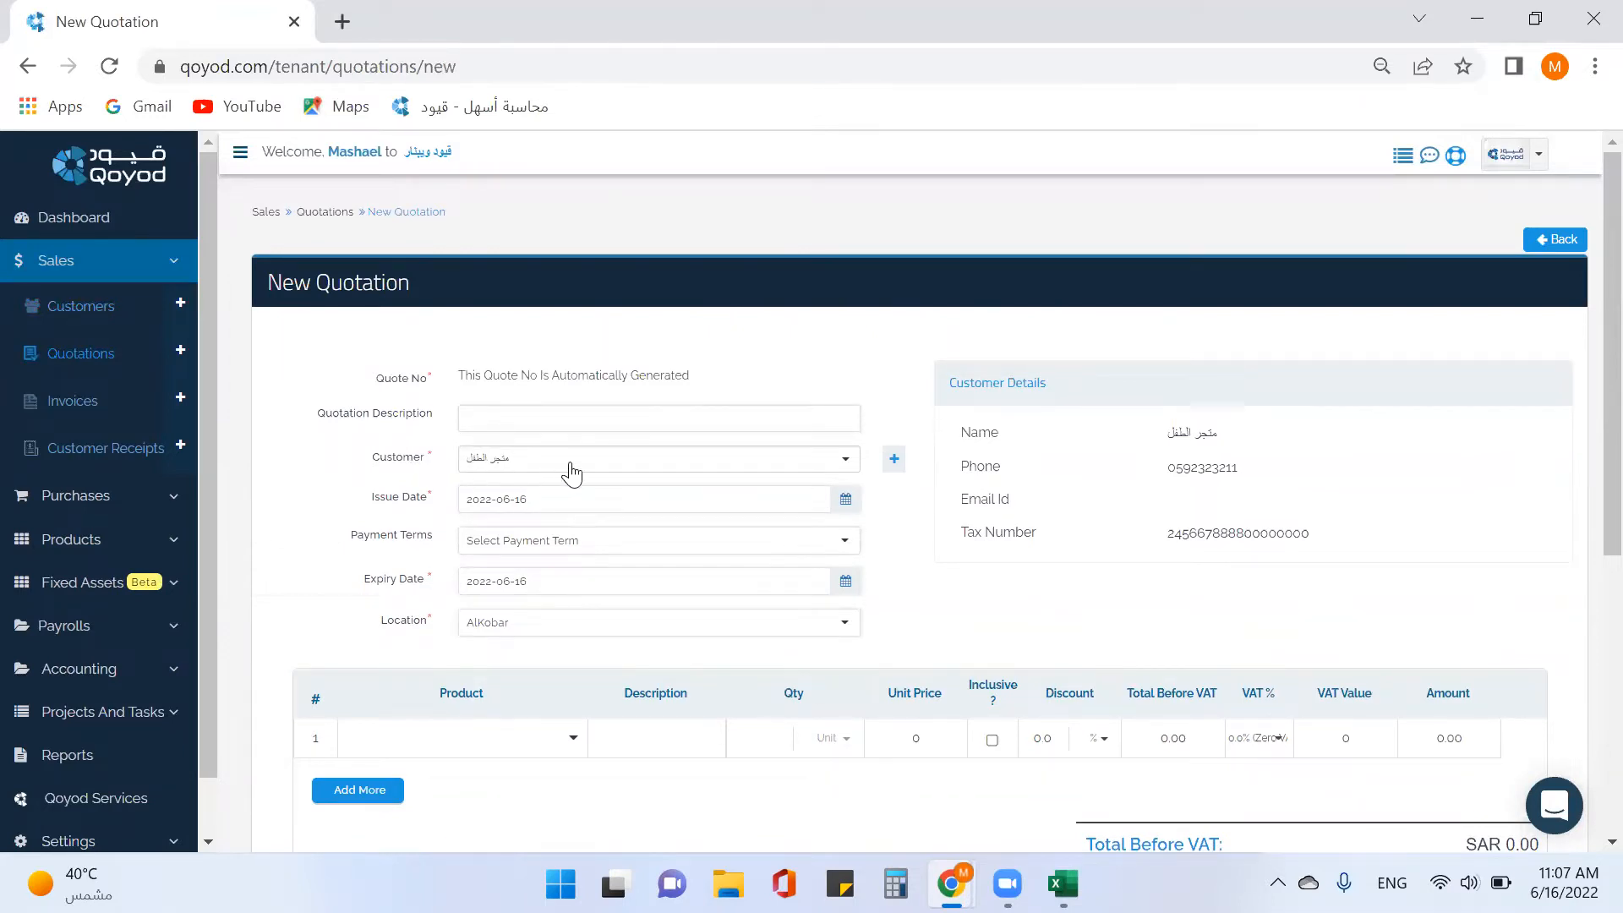
pyautogui.click(623, 472)
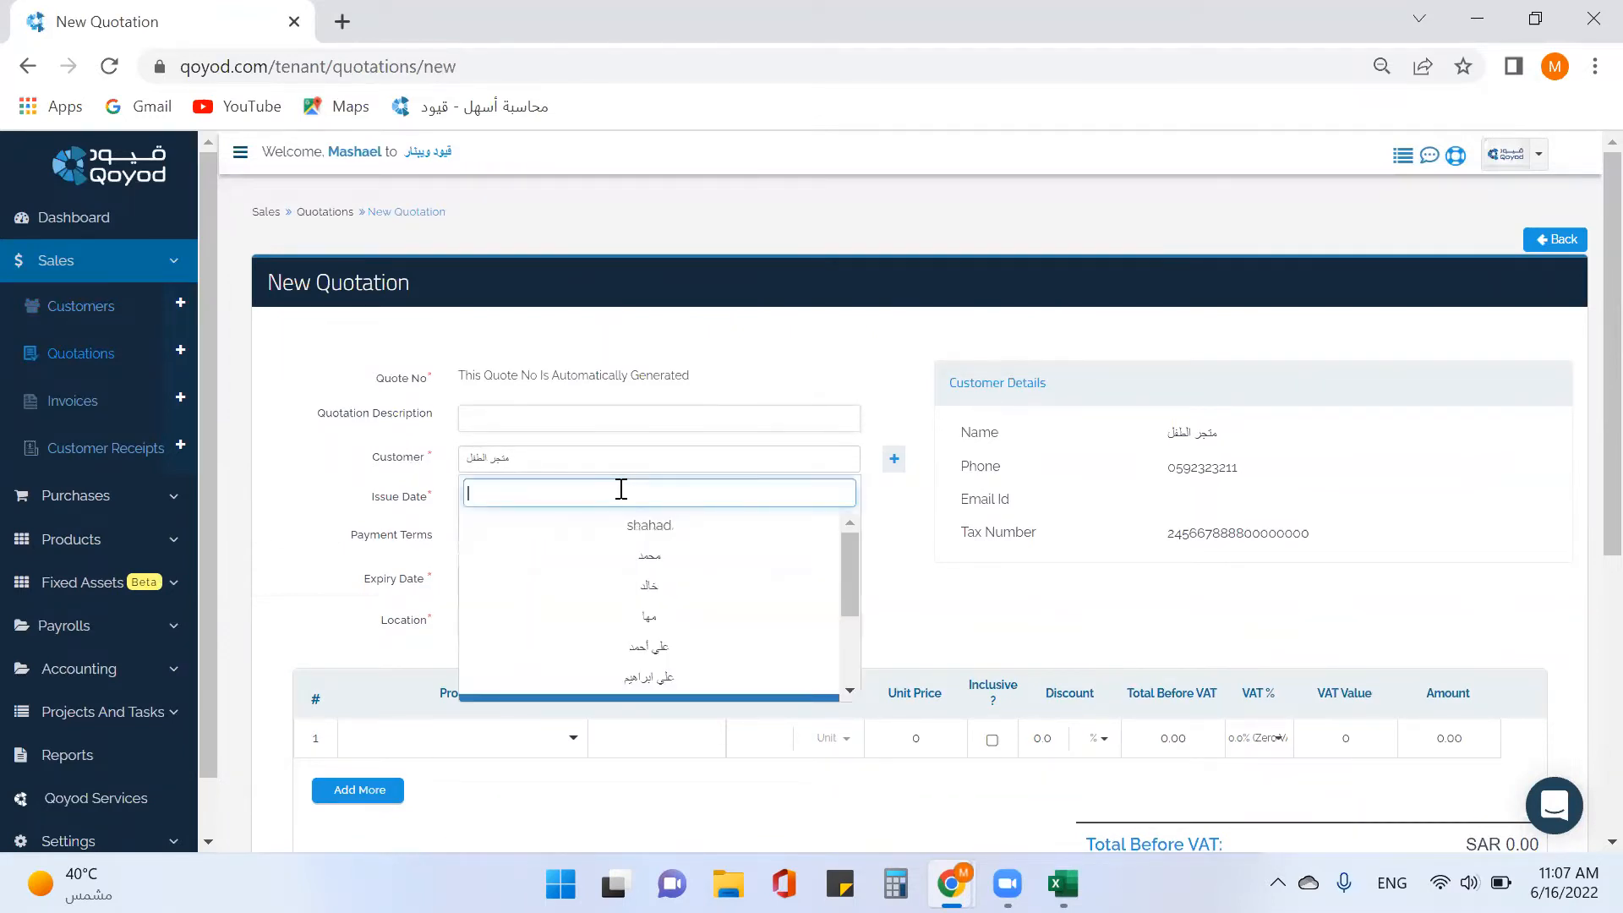
pyautogui.scroll(-4, 644, 549)
pyautogui.scroll(-3, 648, 564)
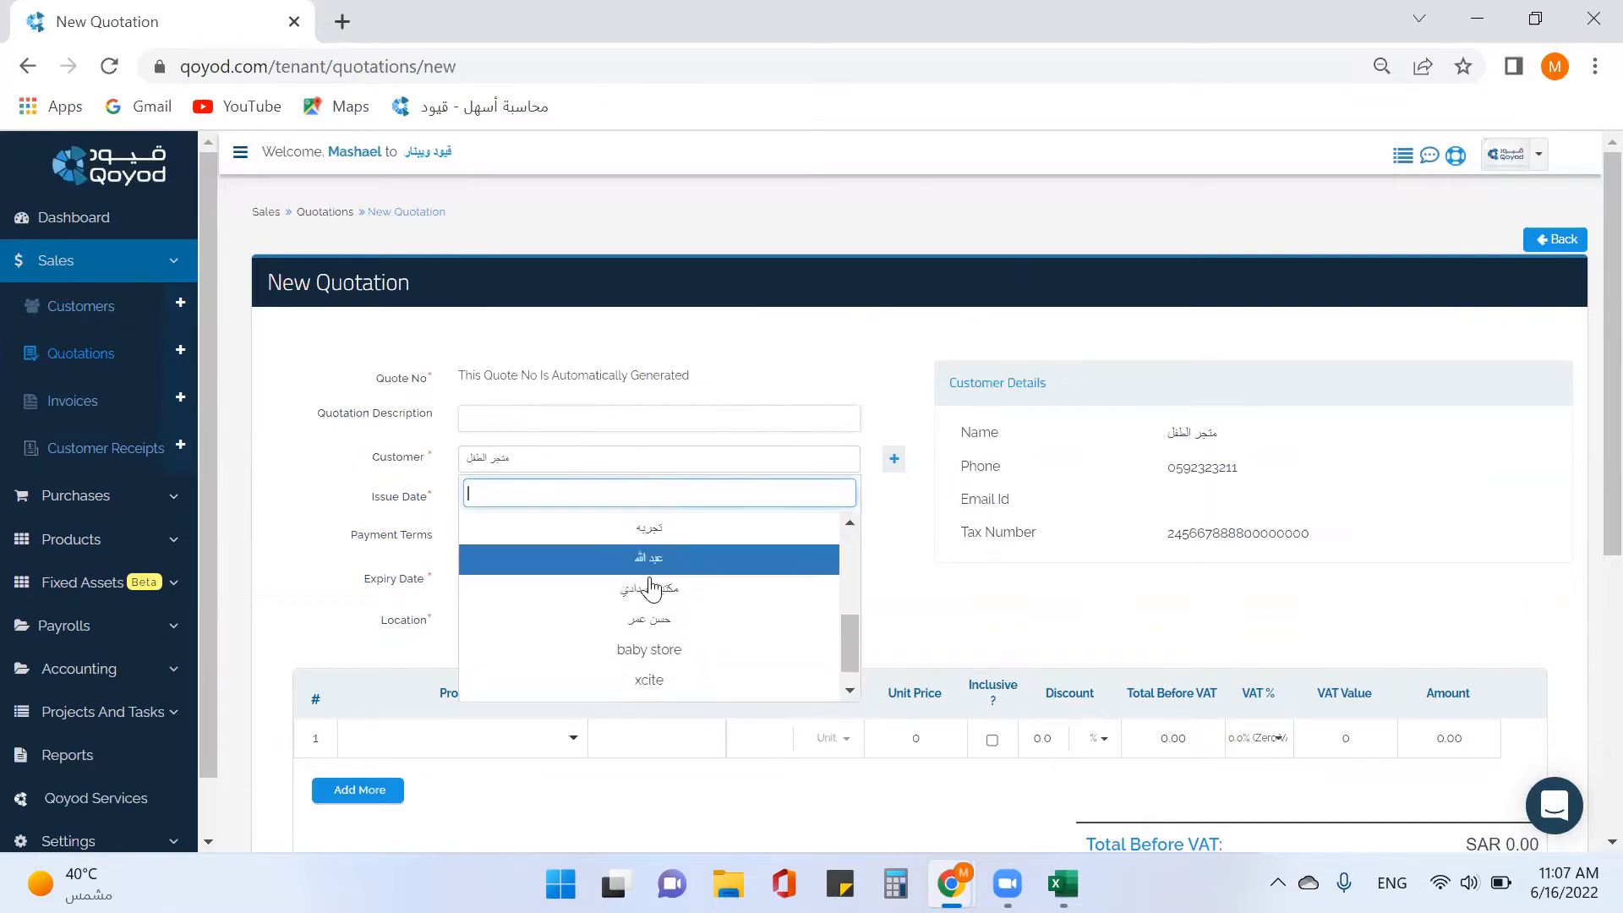
pyautogui.click(585, 465)
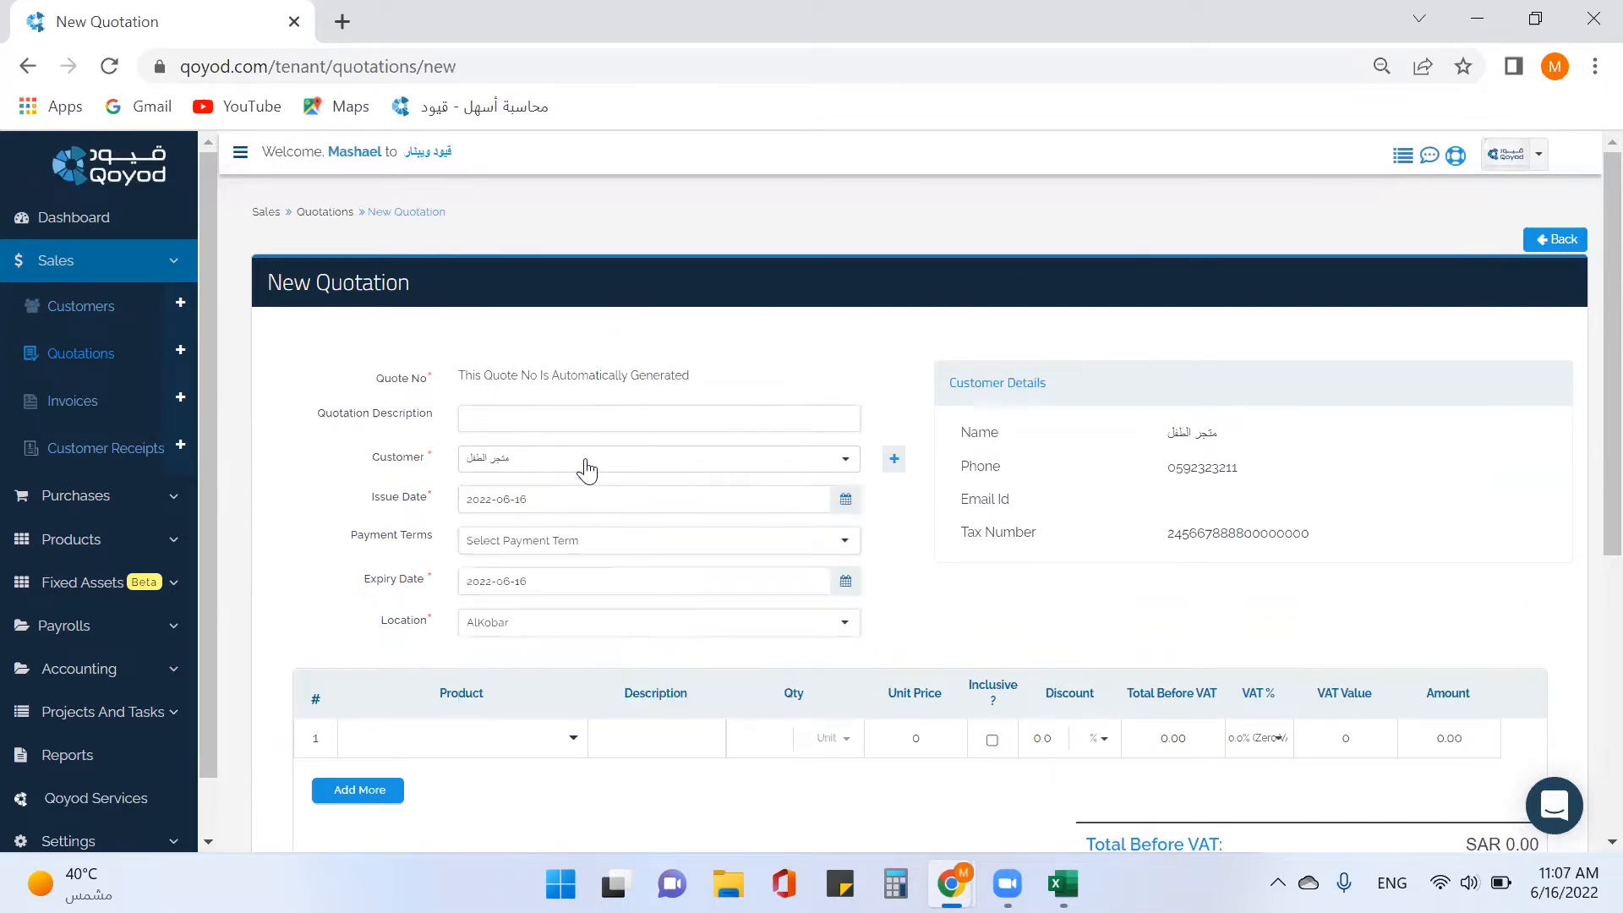
# Create a new customer from the quotation's Customer field and save it onto the quote.
pyautogui.click(893, 462)
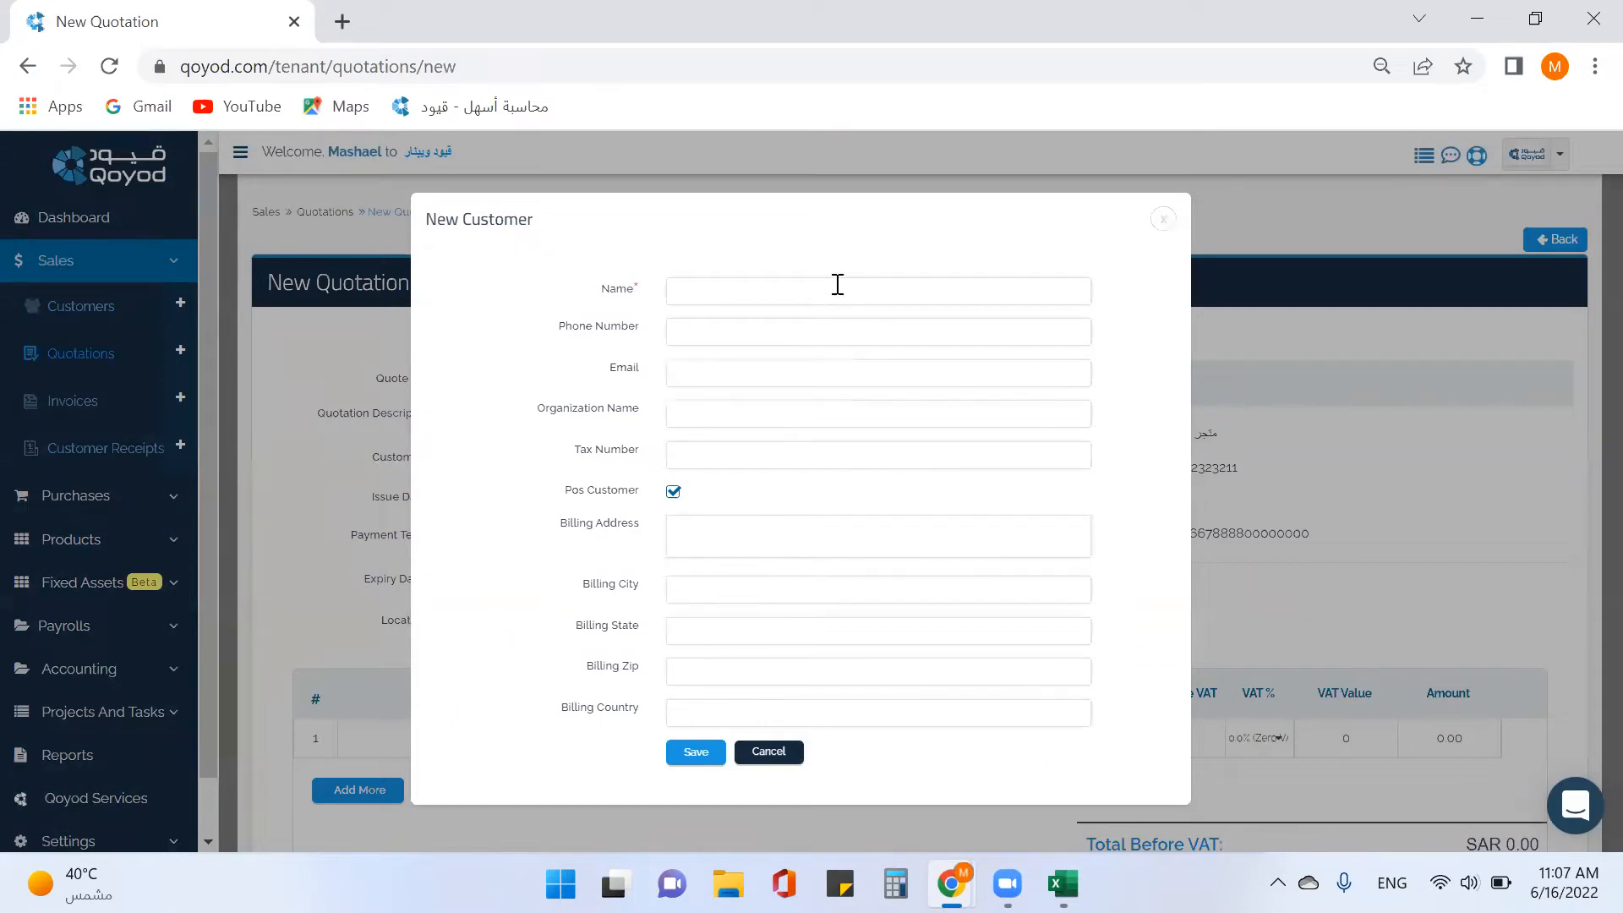
pyautogui.click(800, 297)
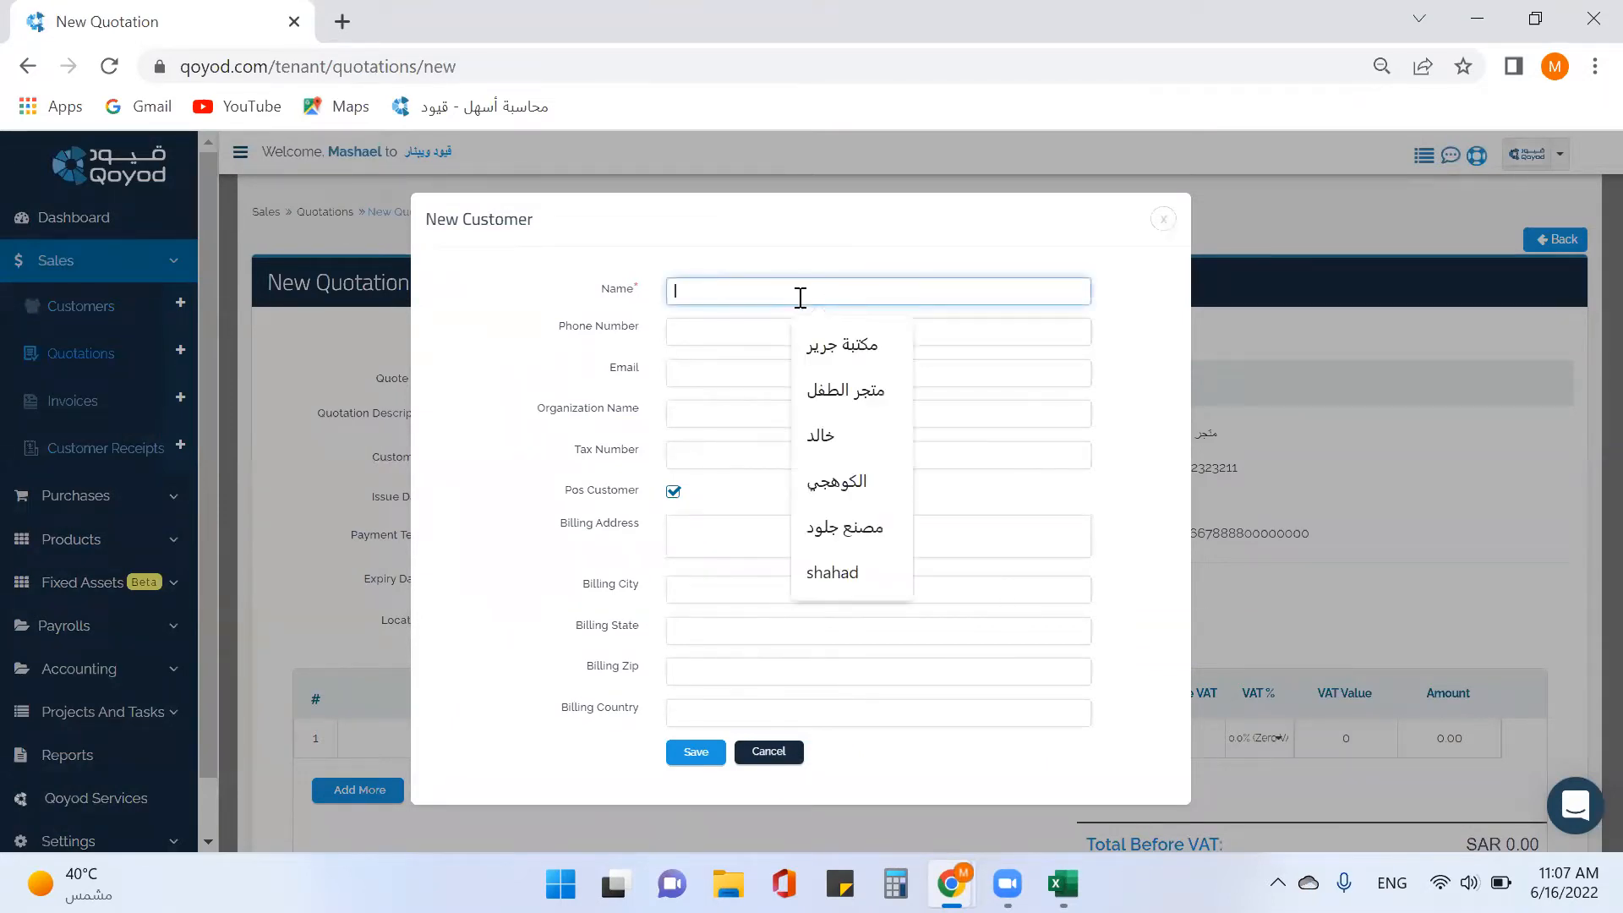
pyautogui.write('mmed')
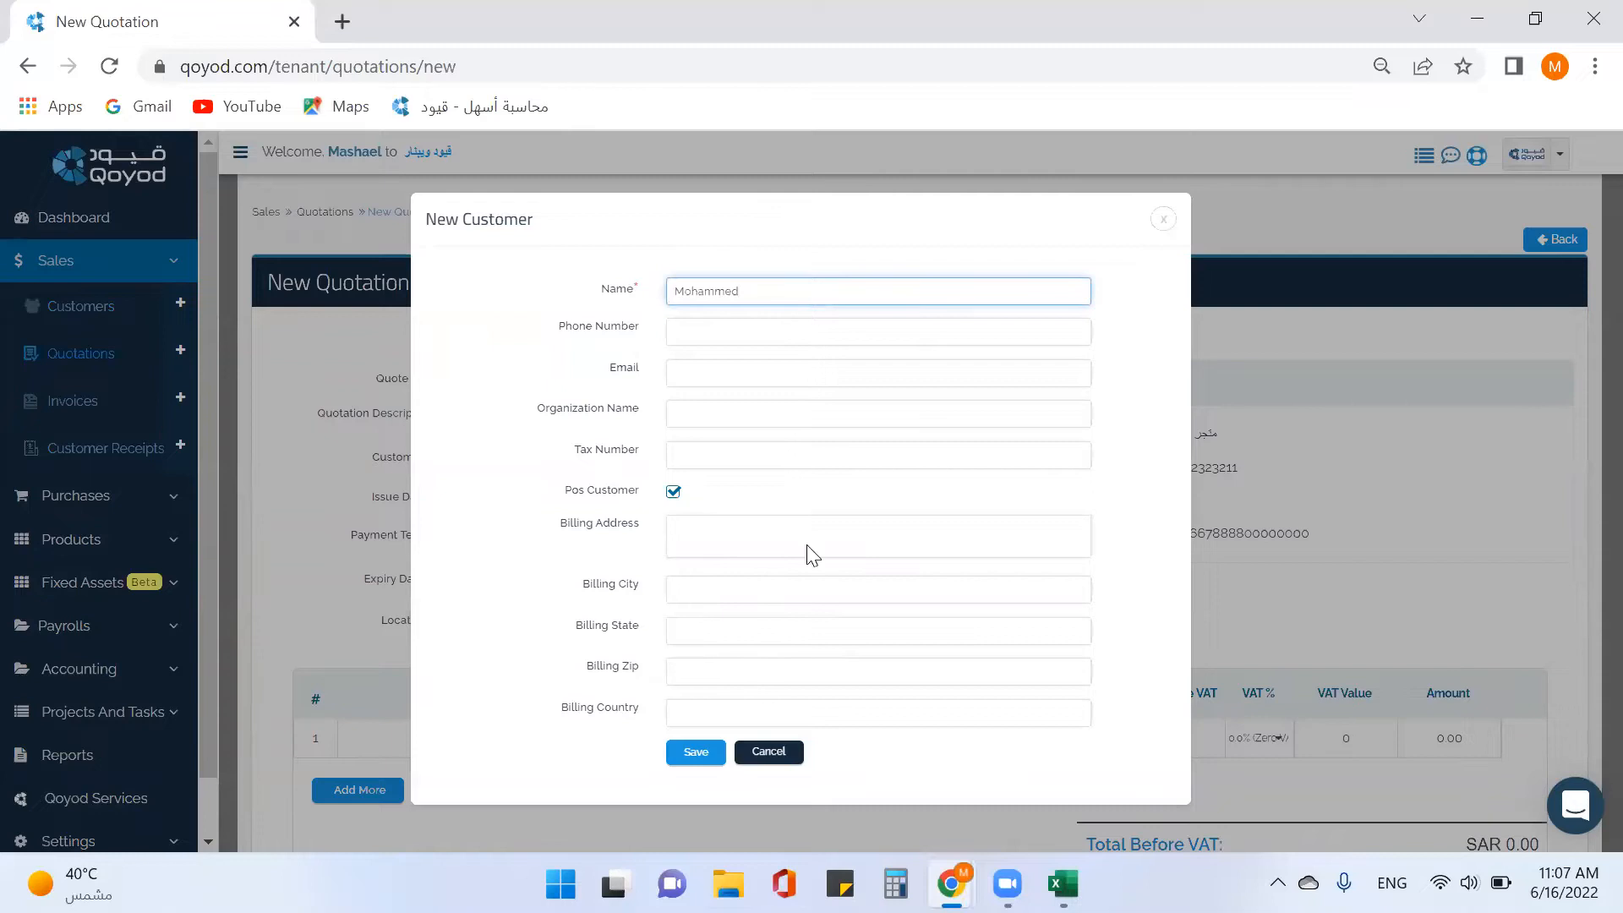
pyautogui.click(673, 753)
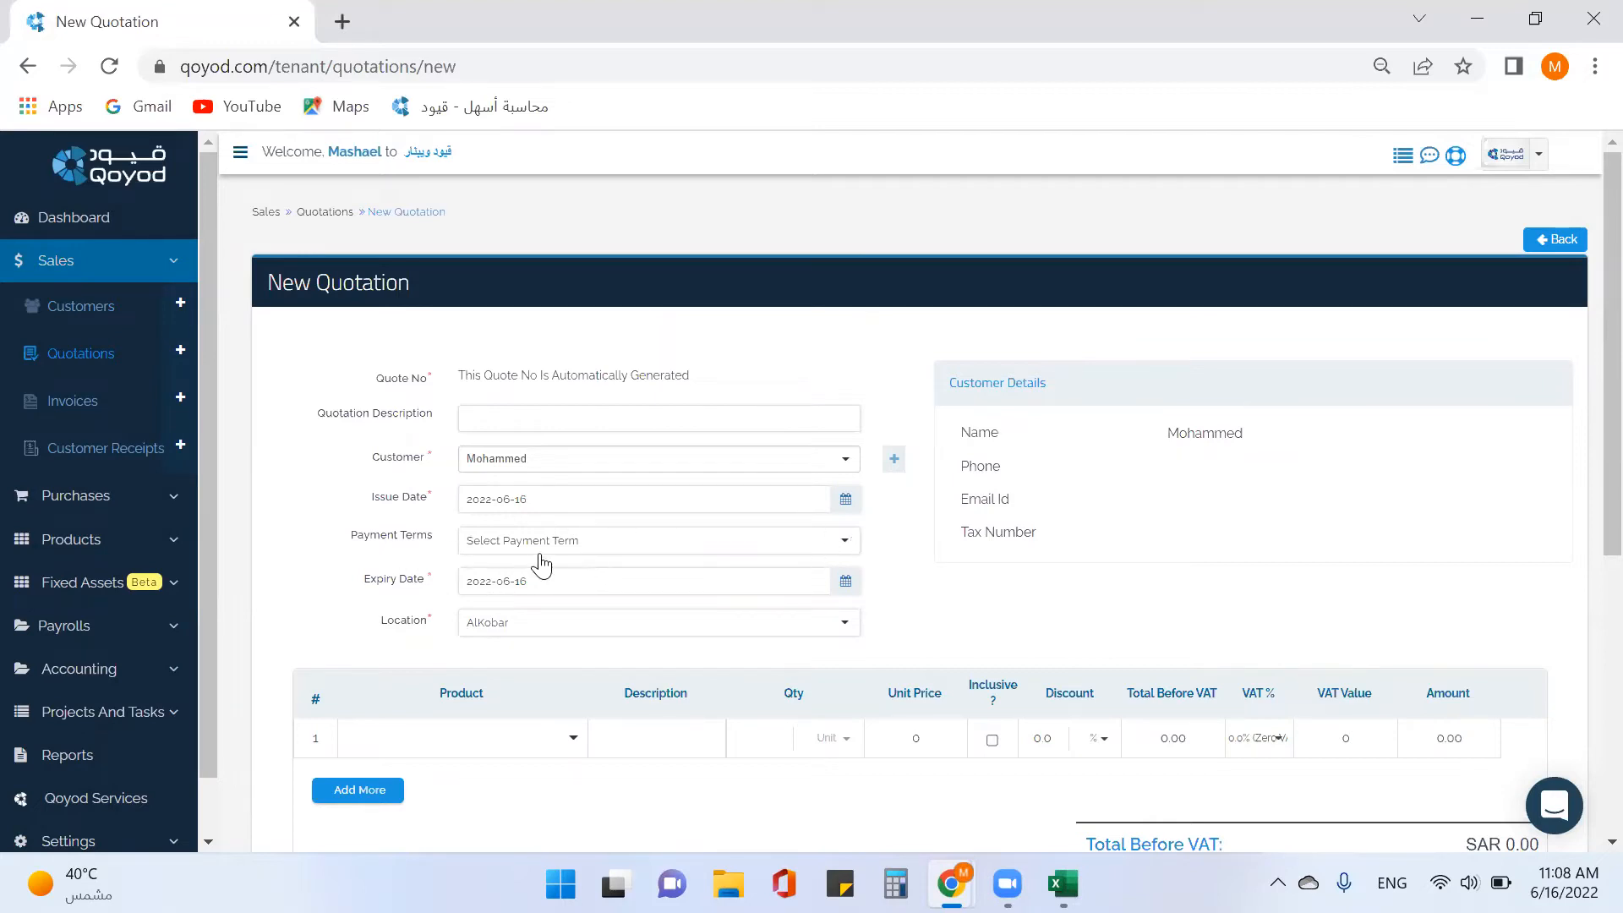
pyautogui.click(566, 549)
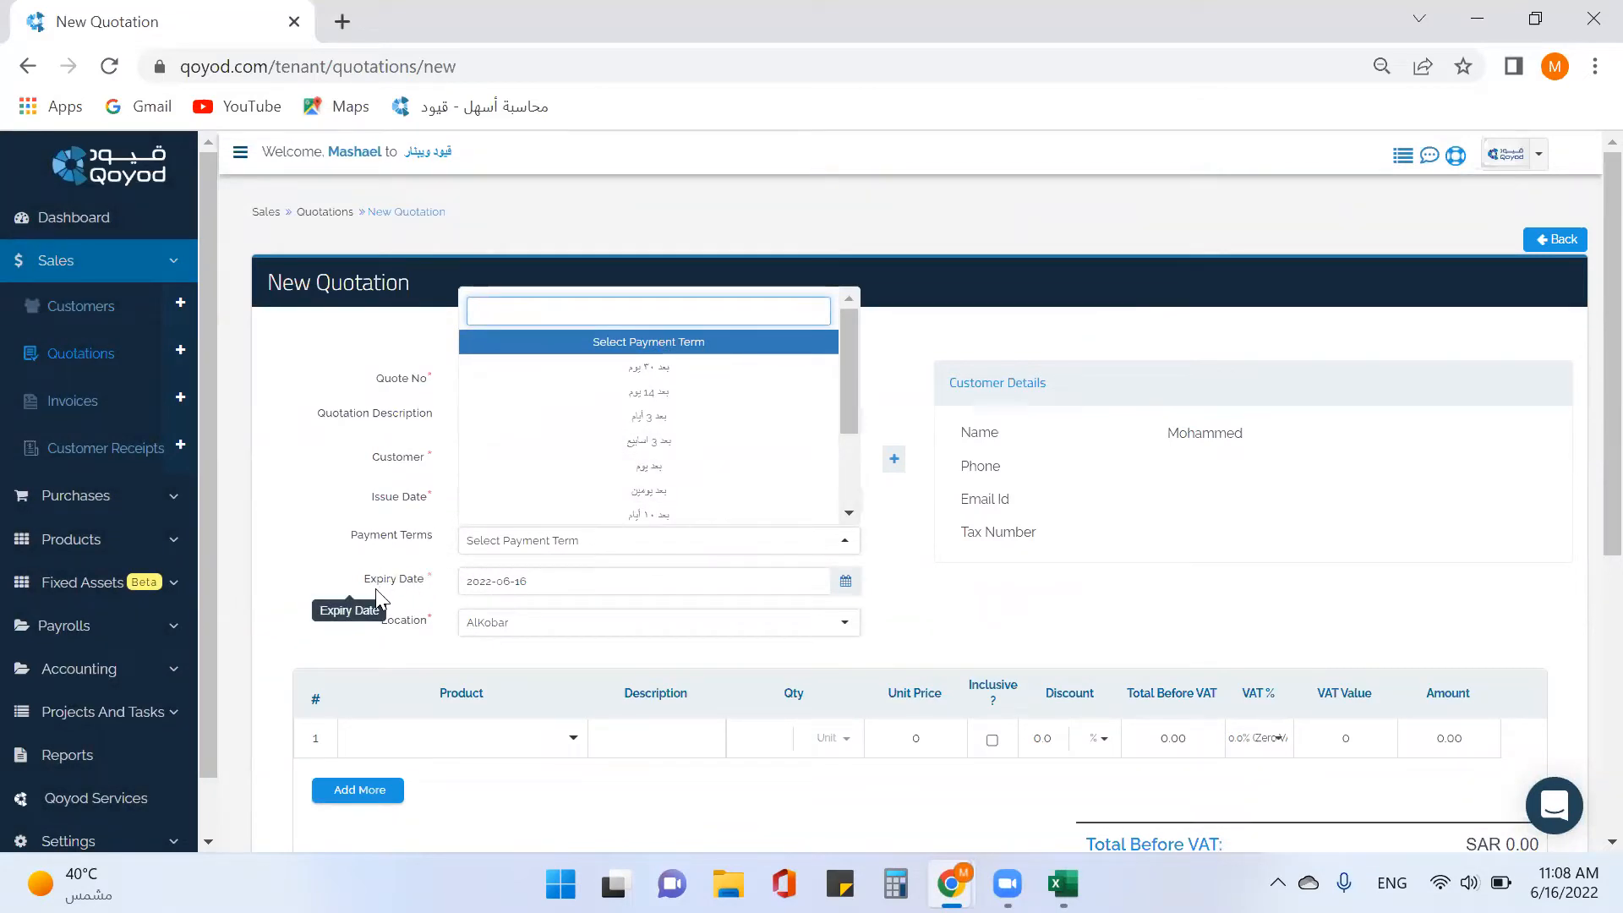
# Set 10-day payment terms (expiry 2022-06-26) and location Main Branch.
pyautogui.click(589, 517)
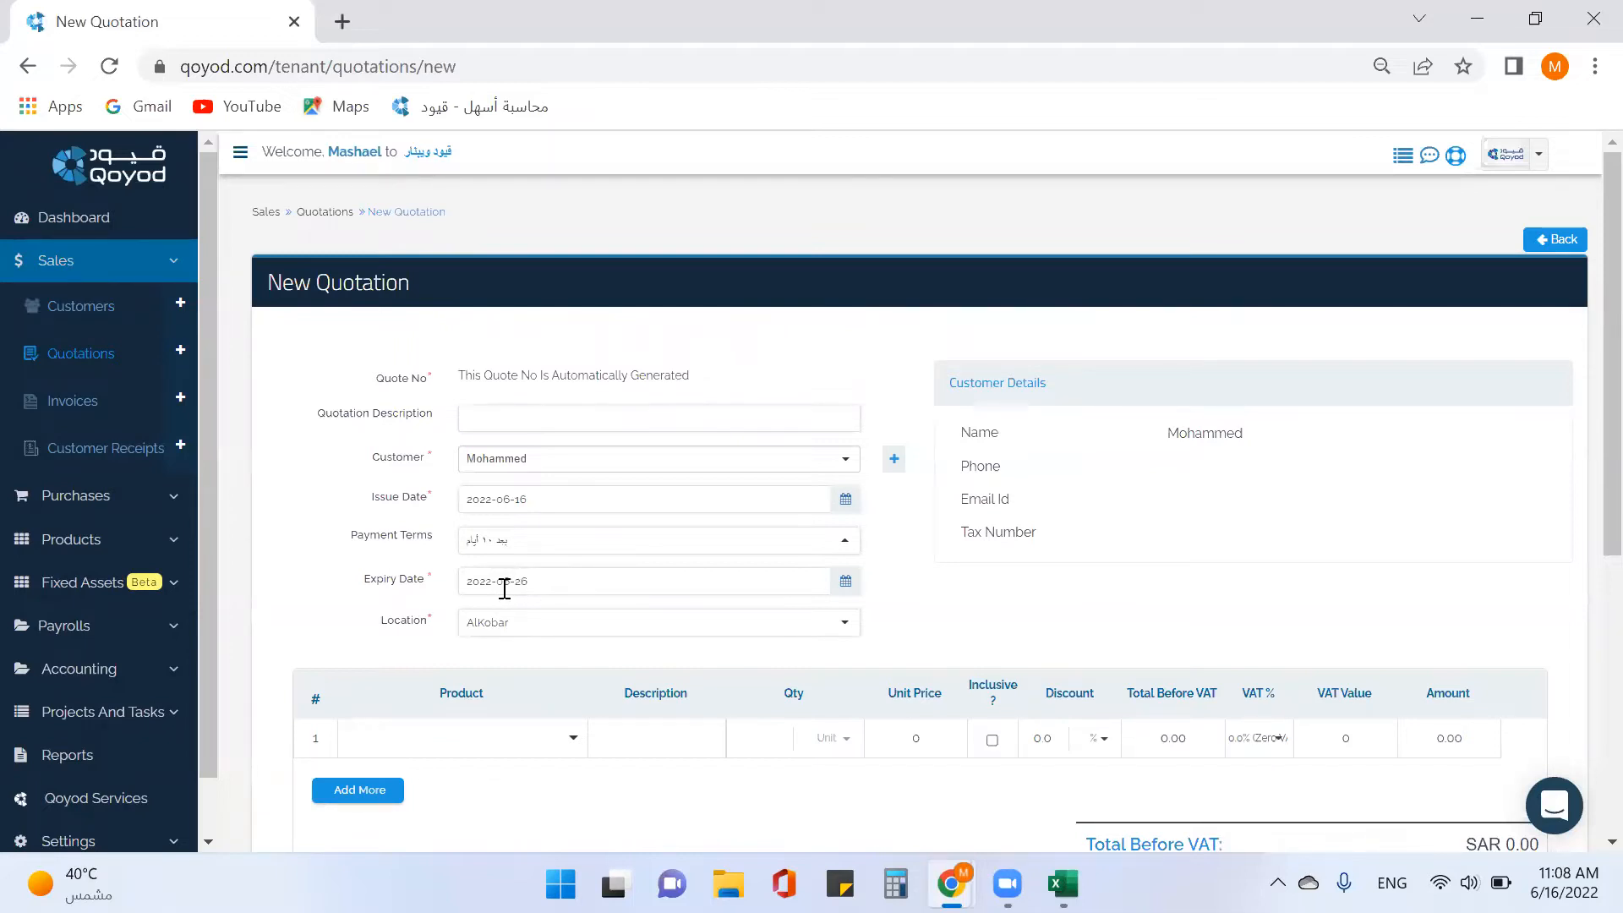
pyautogui.click(515, 634)
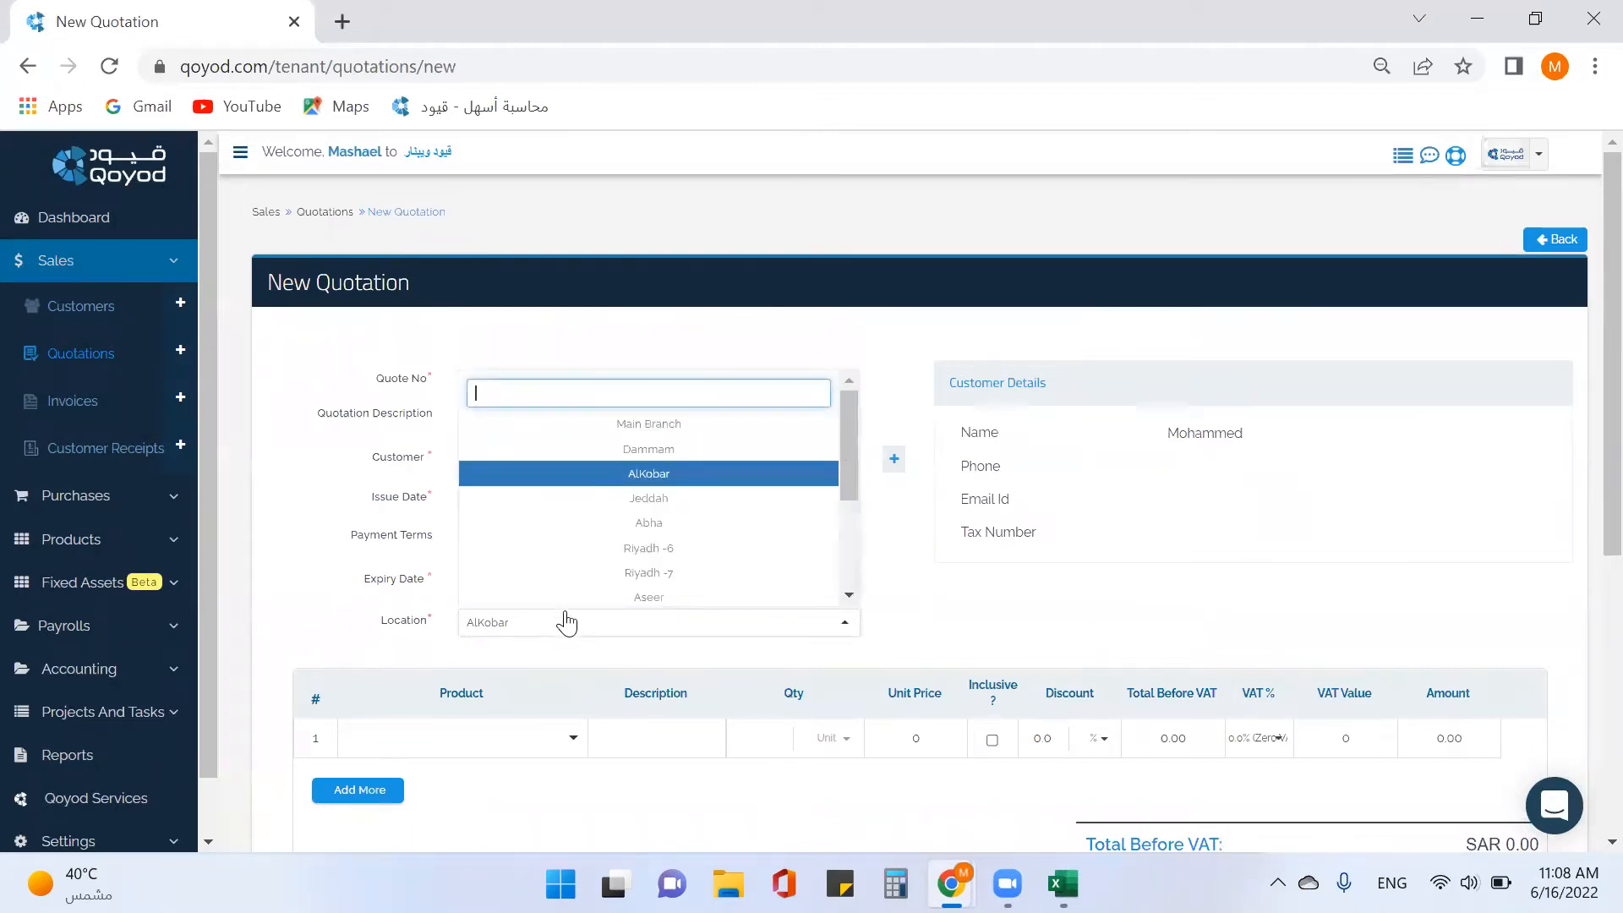
pyautogui.click(656, 431)
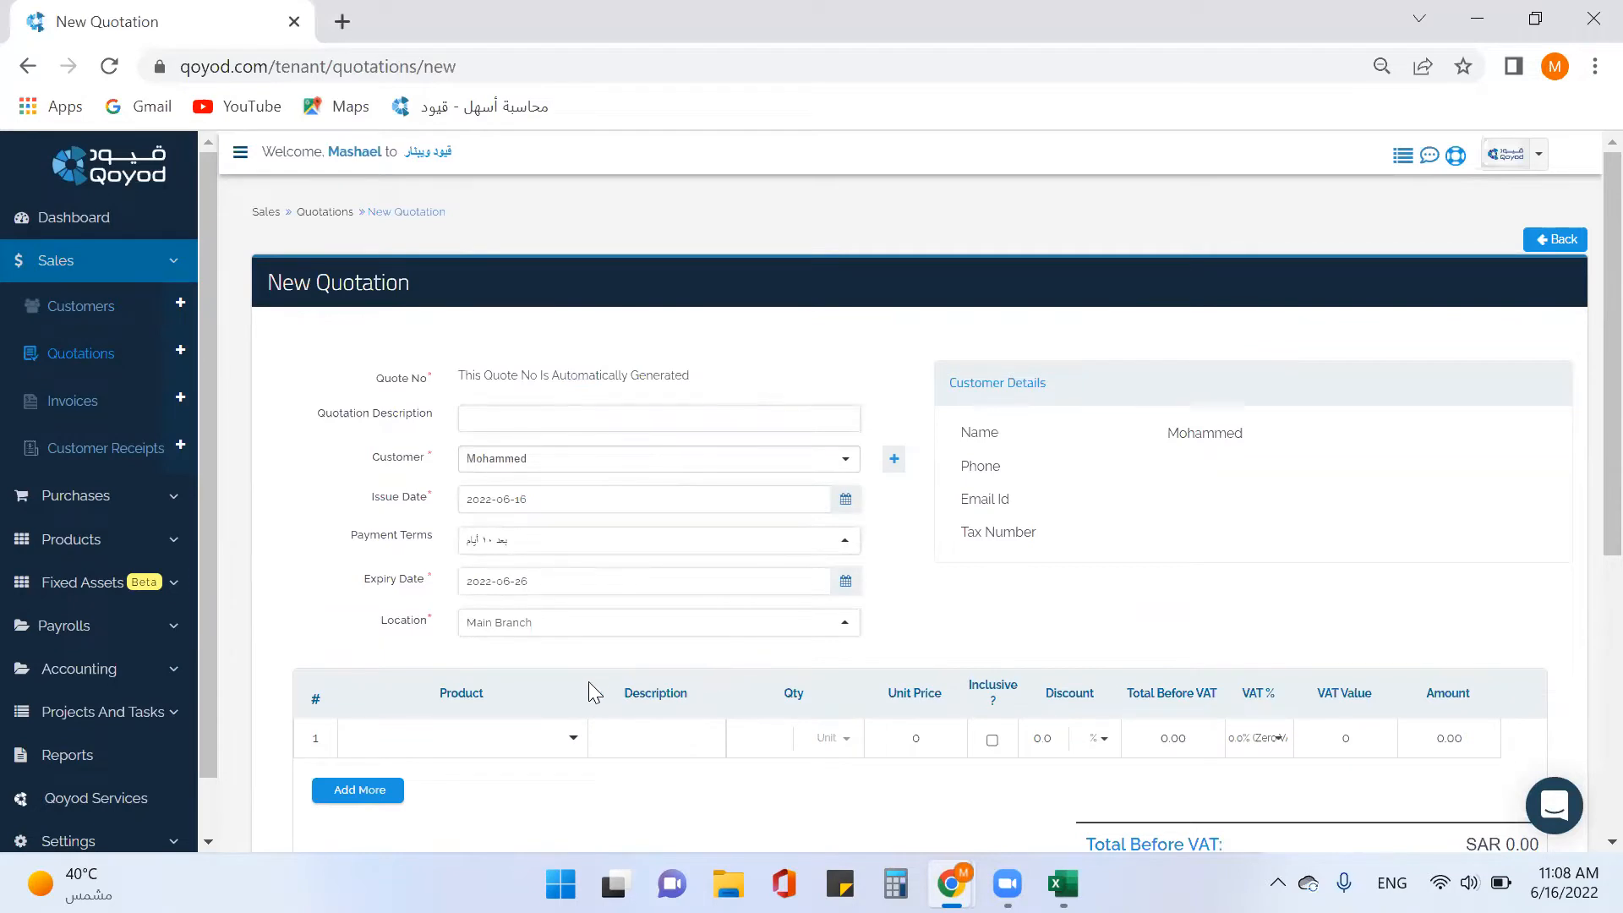
pyautogui.scroll(-1, 589, 681)
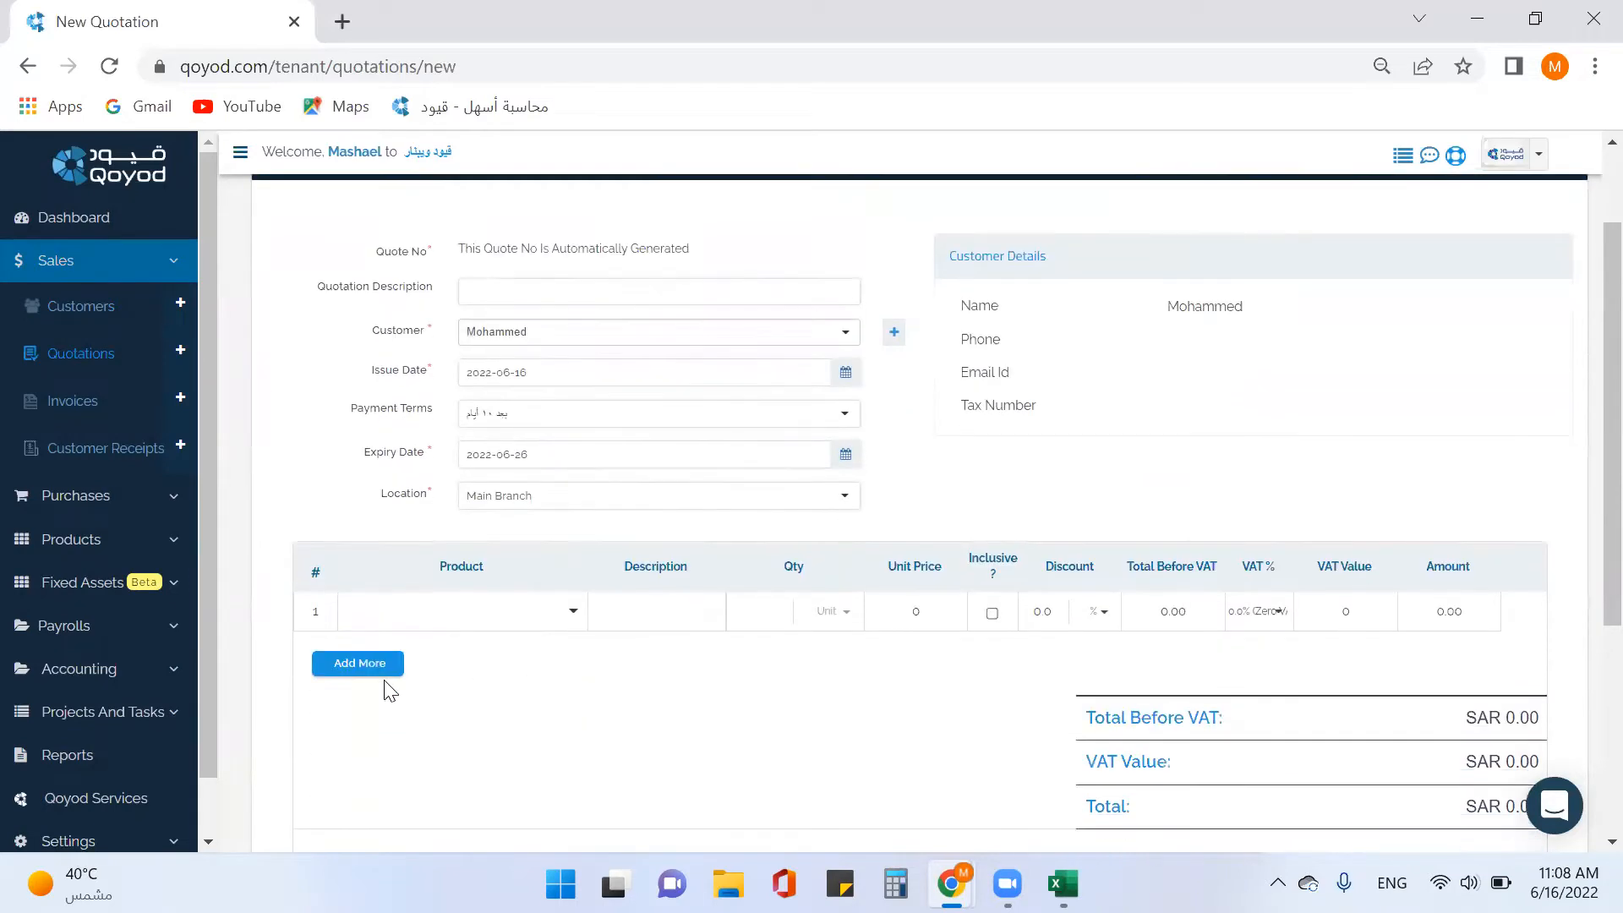
# Put the blanket product on quotation line 1.
pyautogui.click(572, 615)
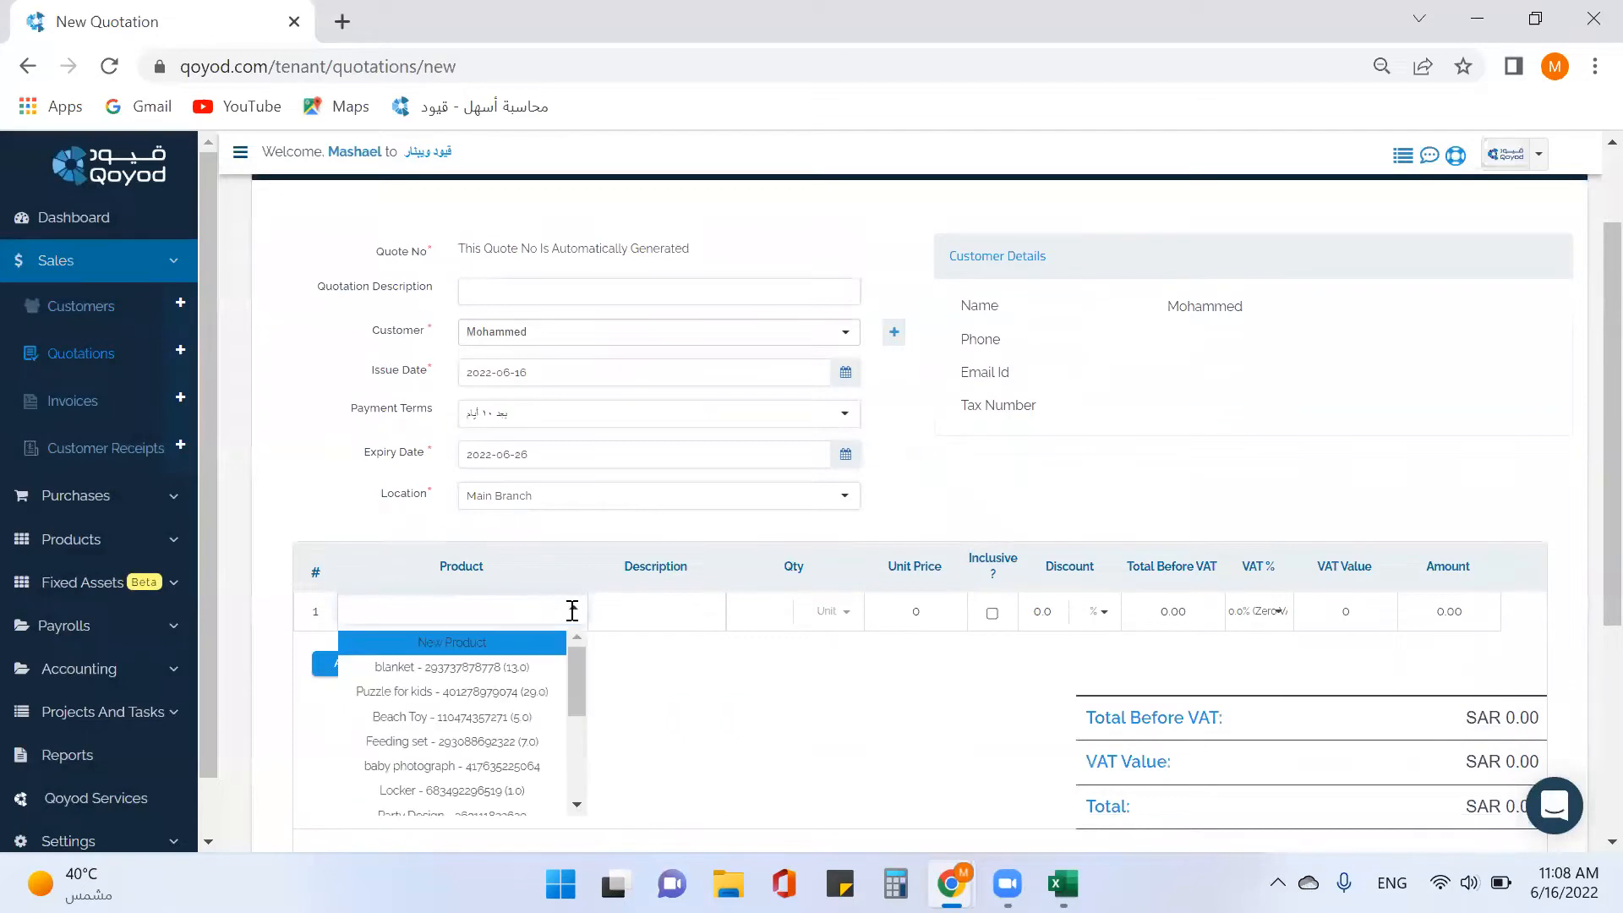
pyautogui.scroll(-5, 504, 687)
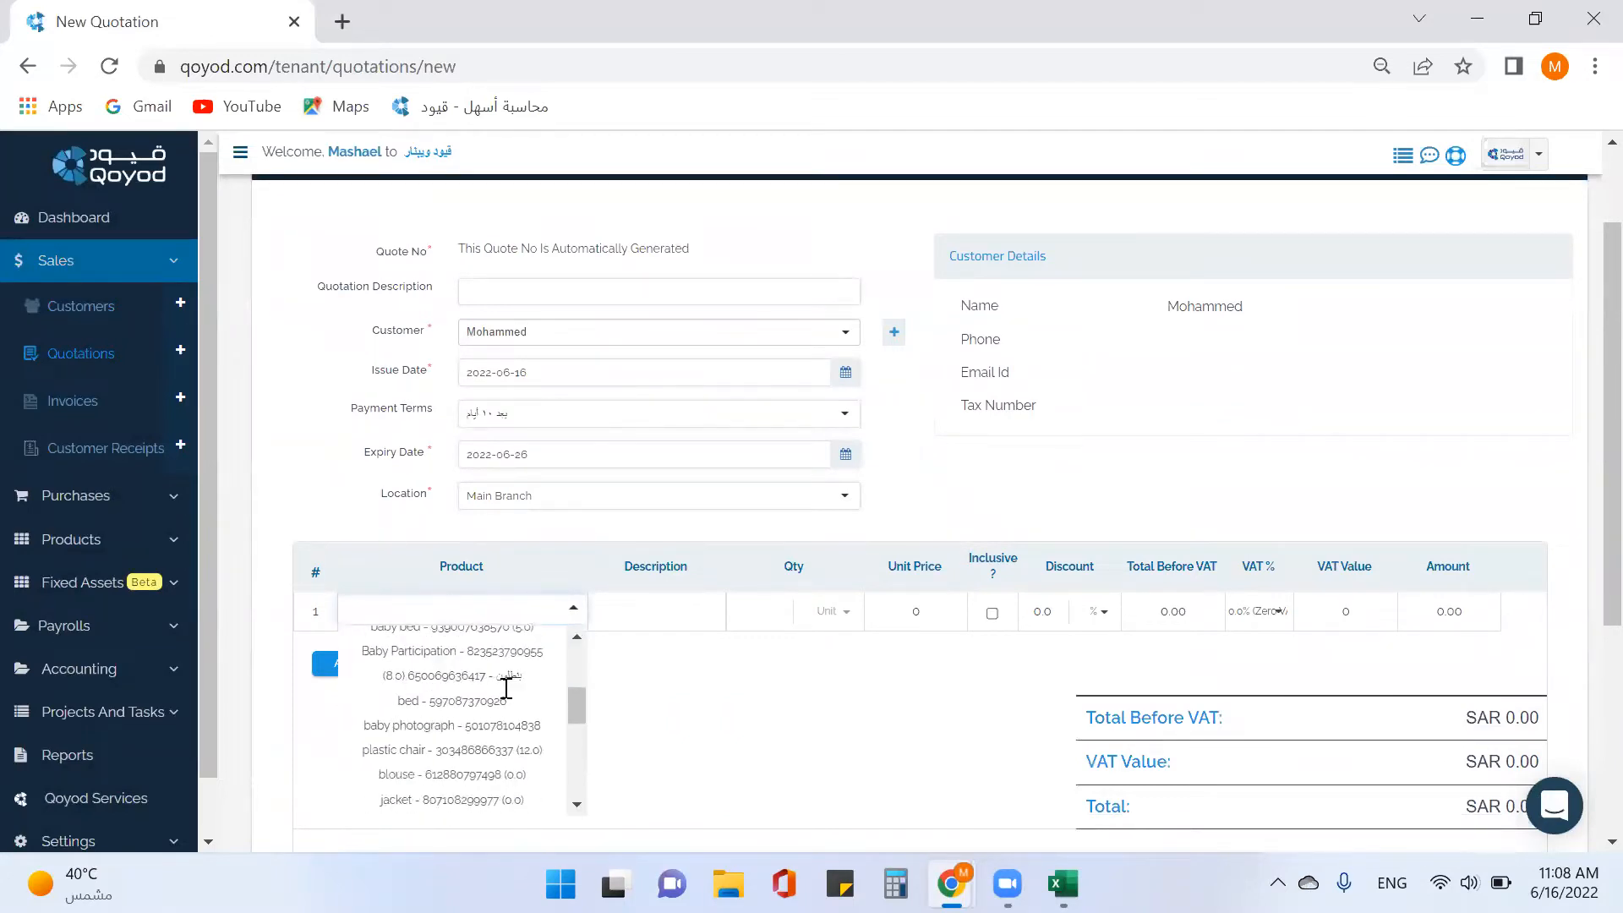
pyautogui.scroll(5, 510, 725)
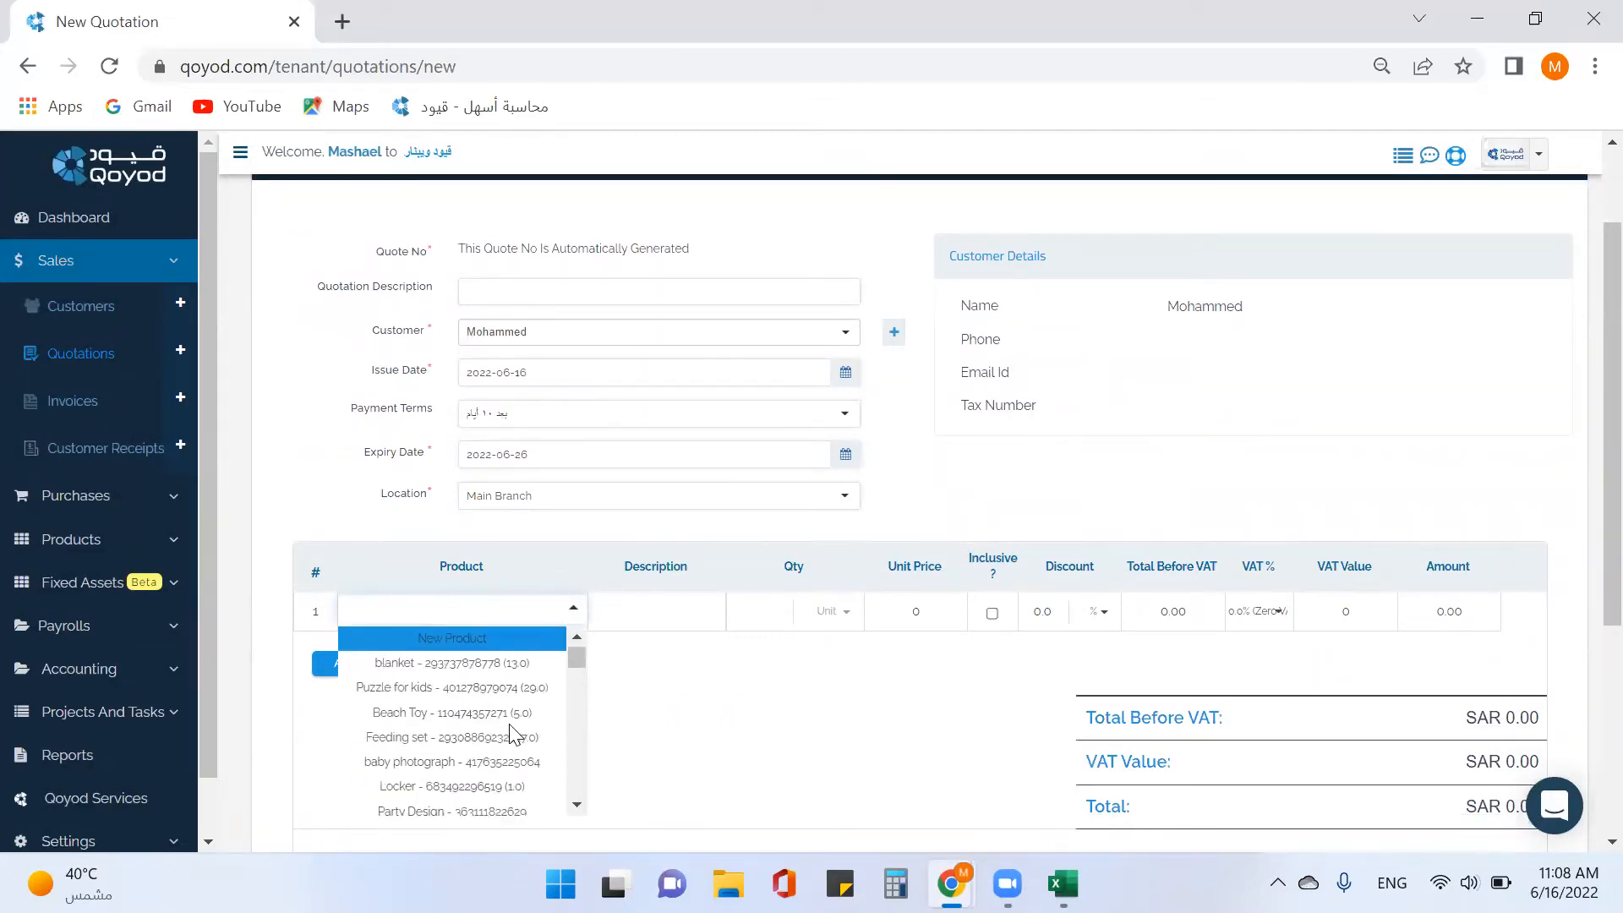
pyautogui.click(506, 642)
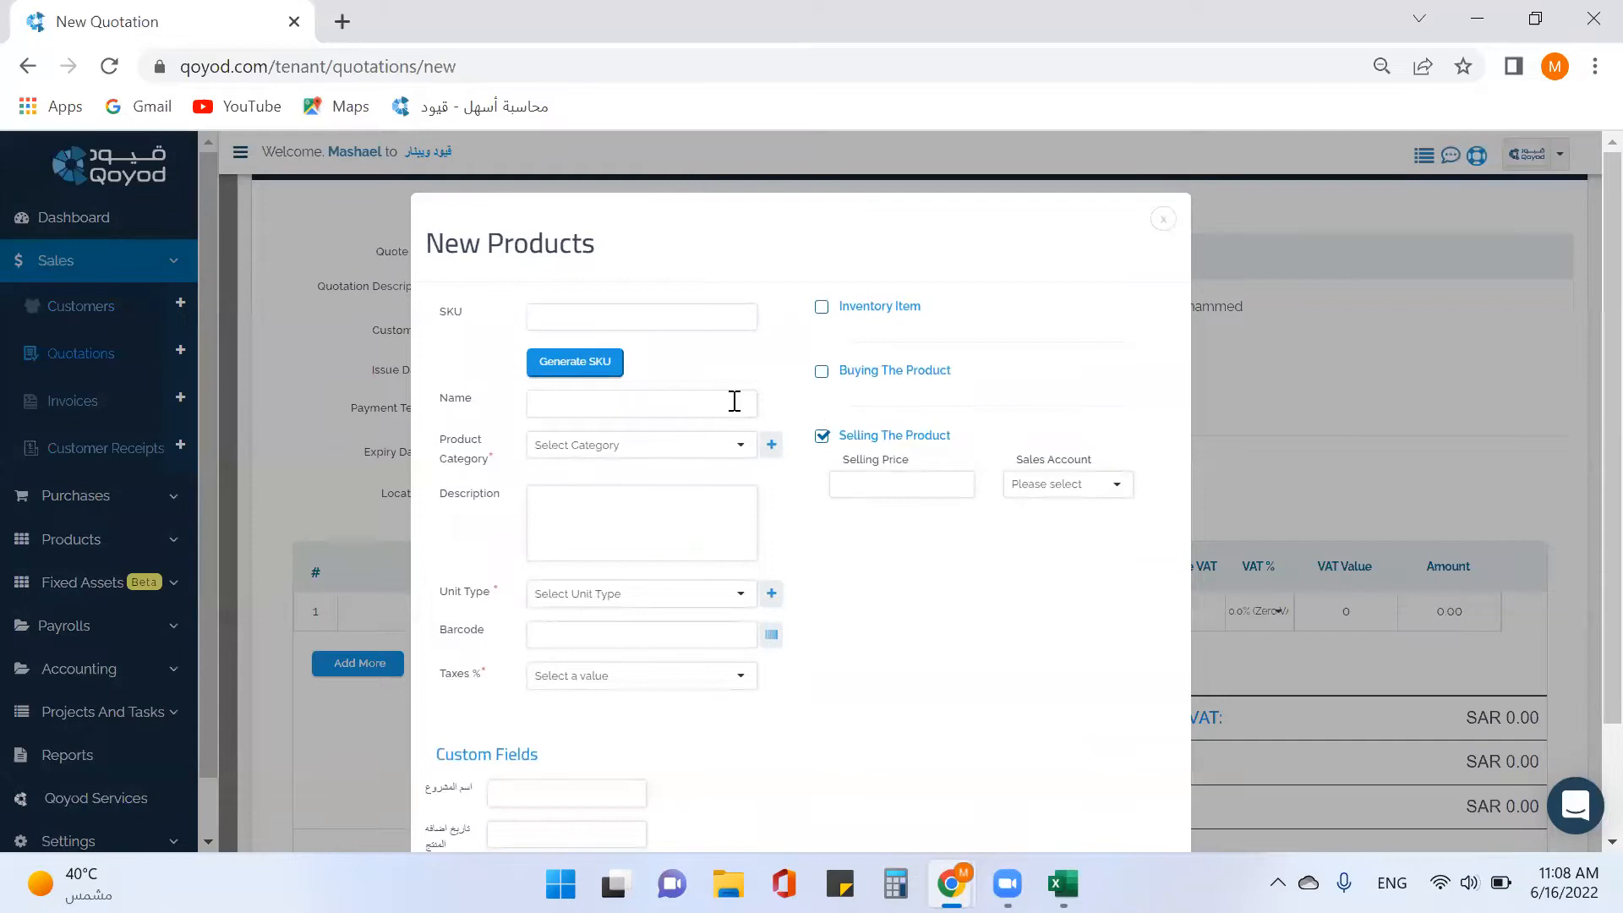
pyautogui.click(1164, 221)
pyautogui.click(548, 614)
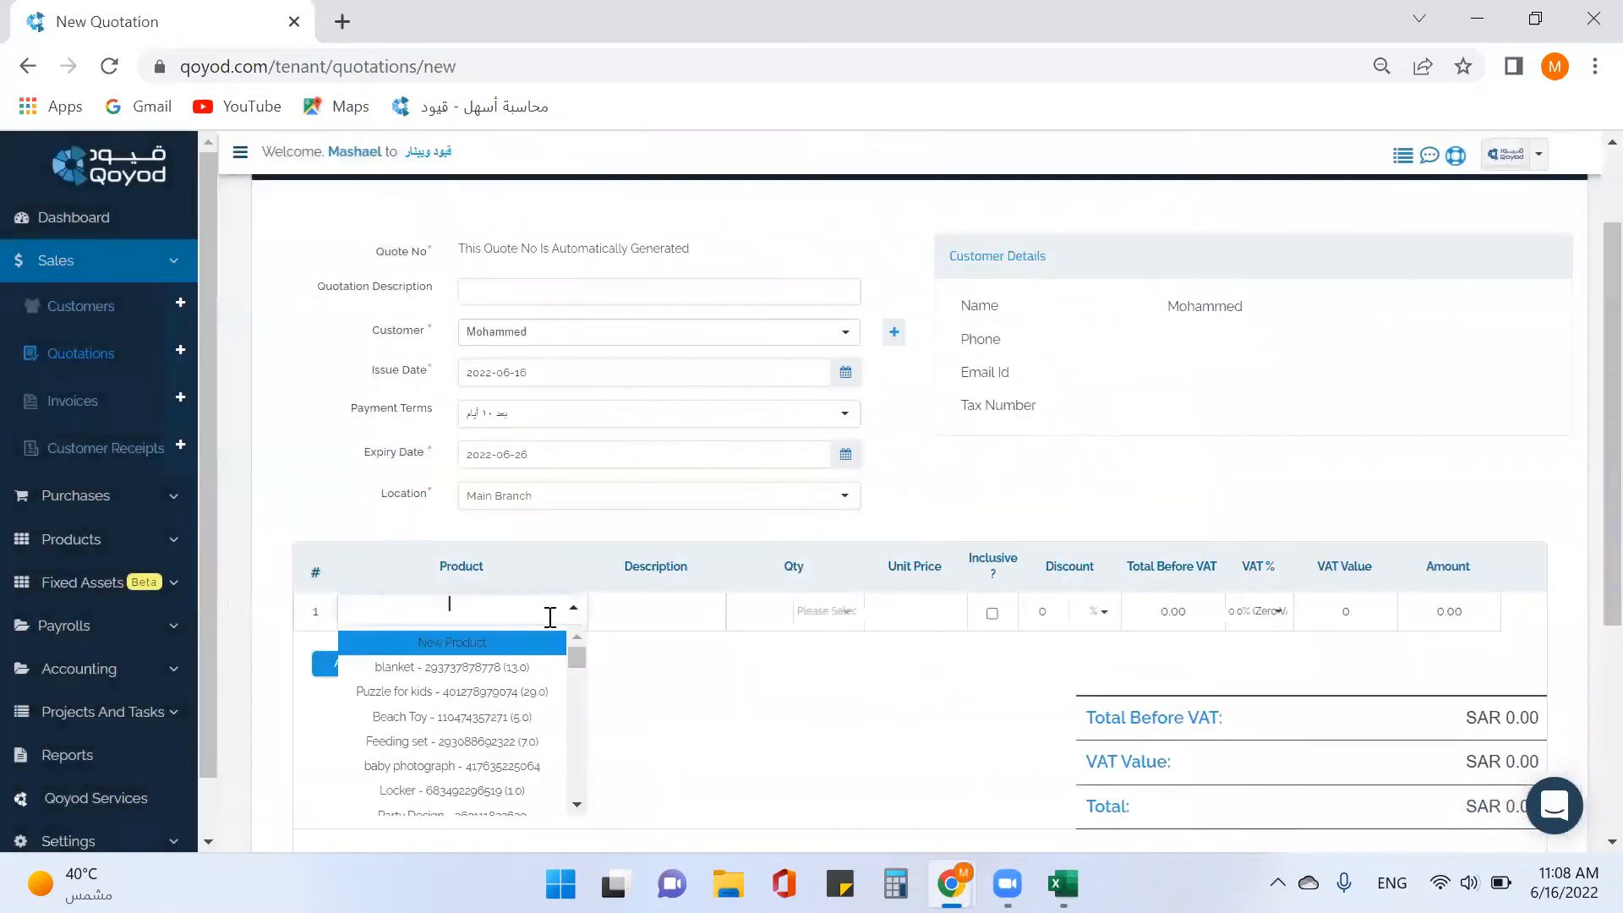
pyautogui.click(525, 669)
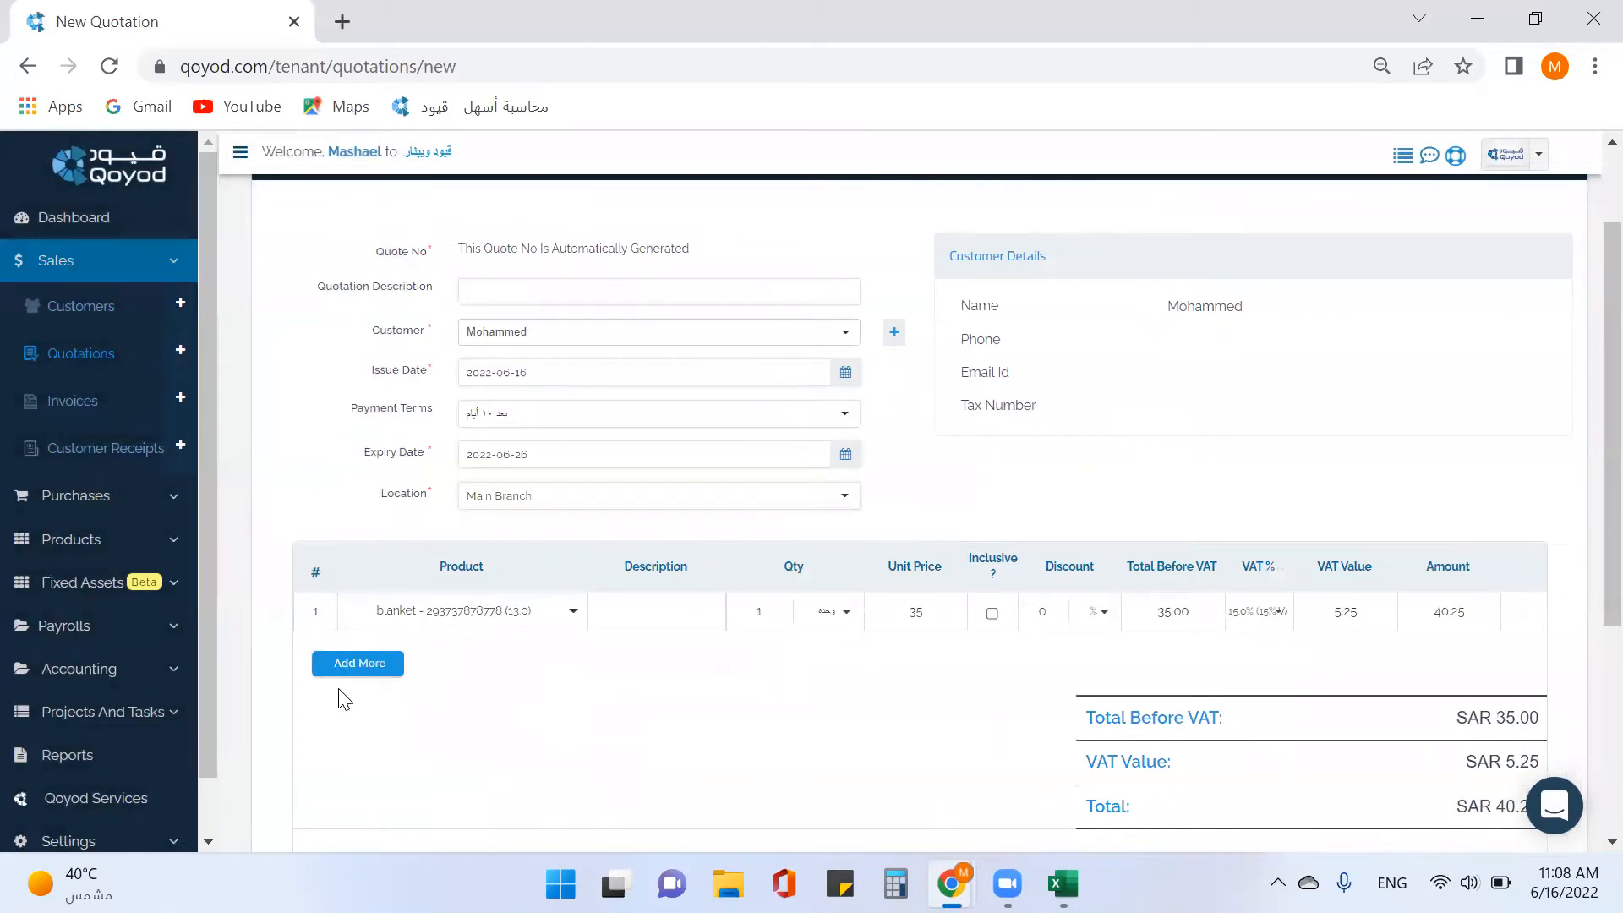
# Add a second line with Beach Toy and quantity 2.
pyautogui.click(350, 670)
pyautogui.click(380, 660)
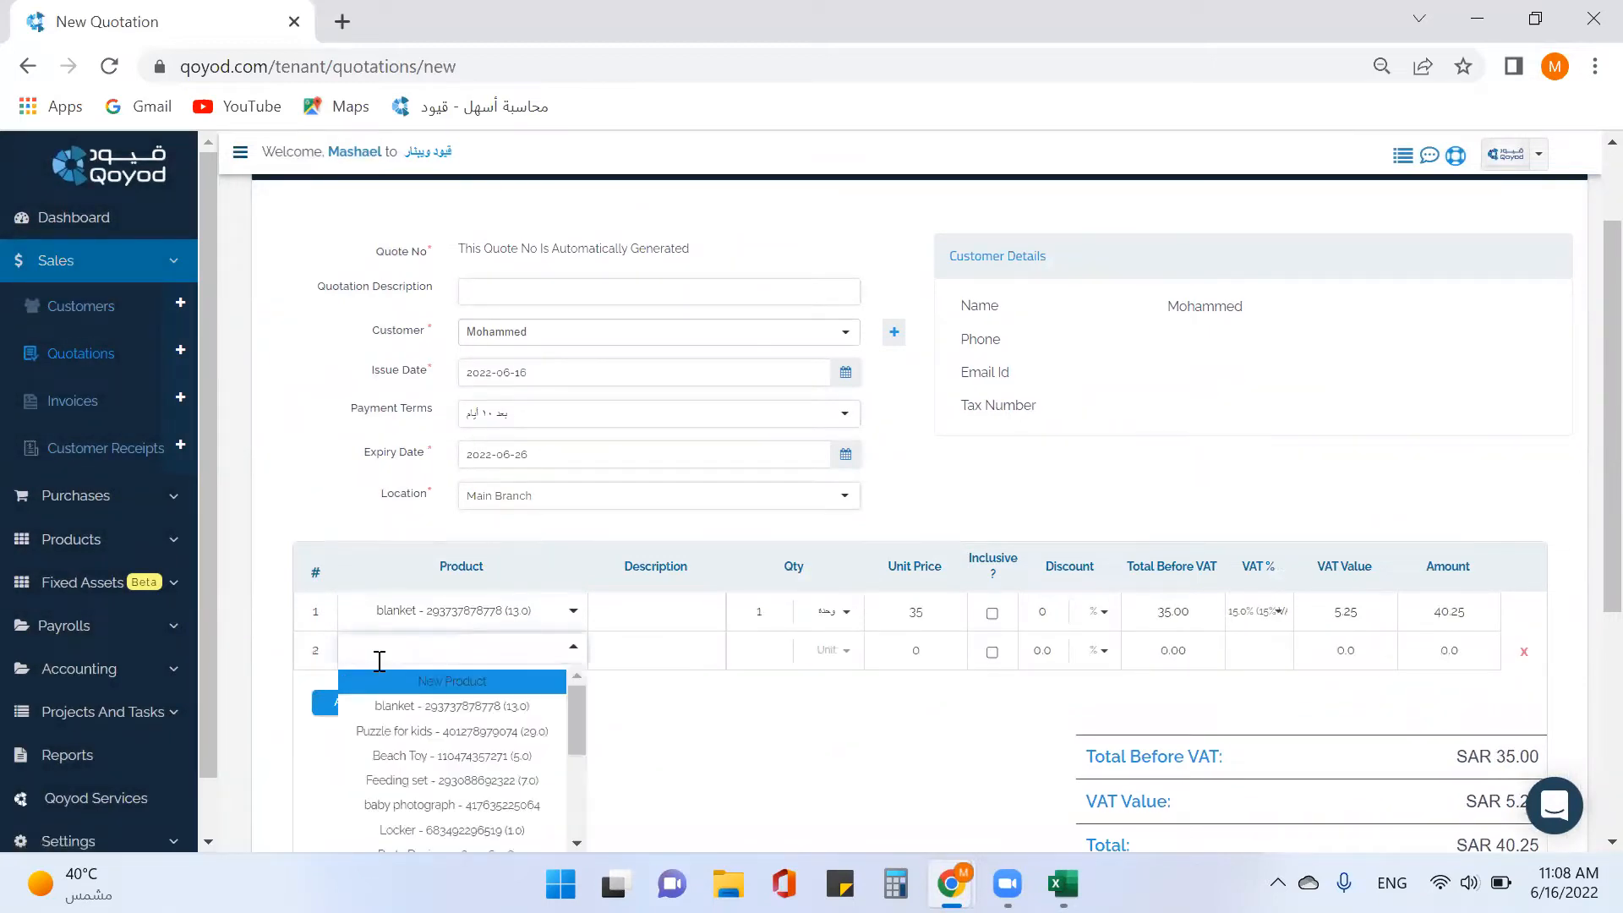
pyautogui.click(401, 761)
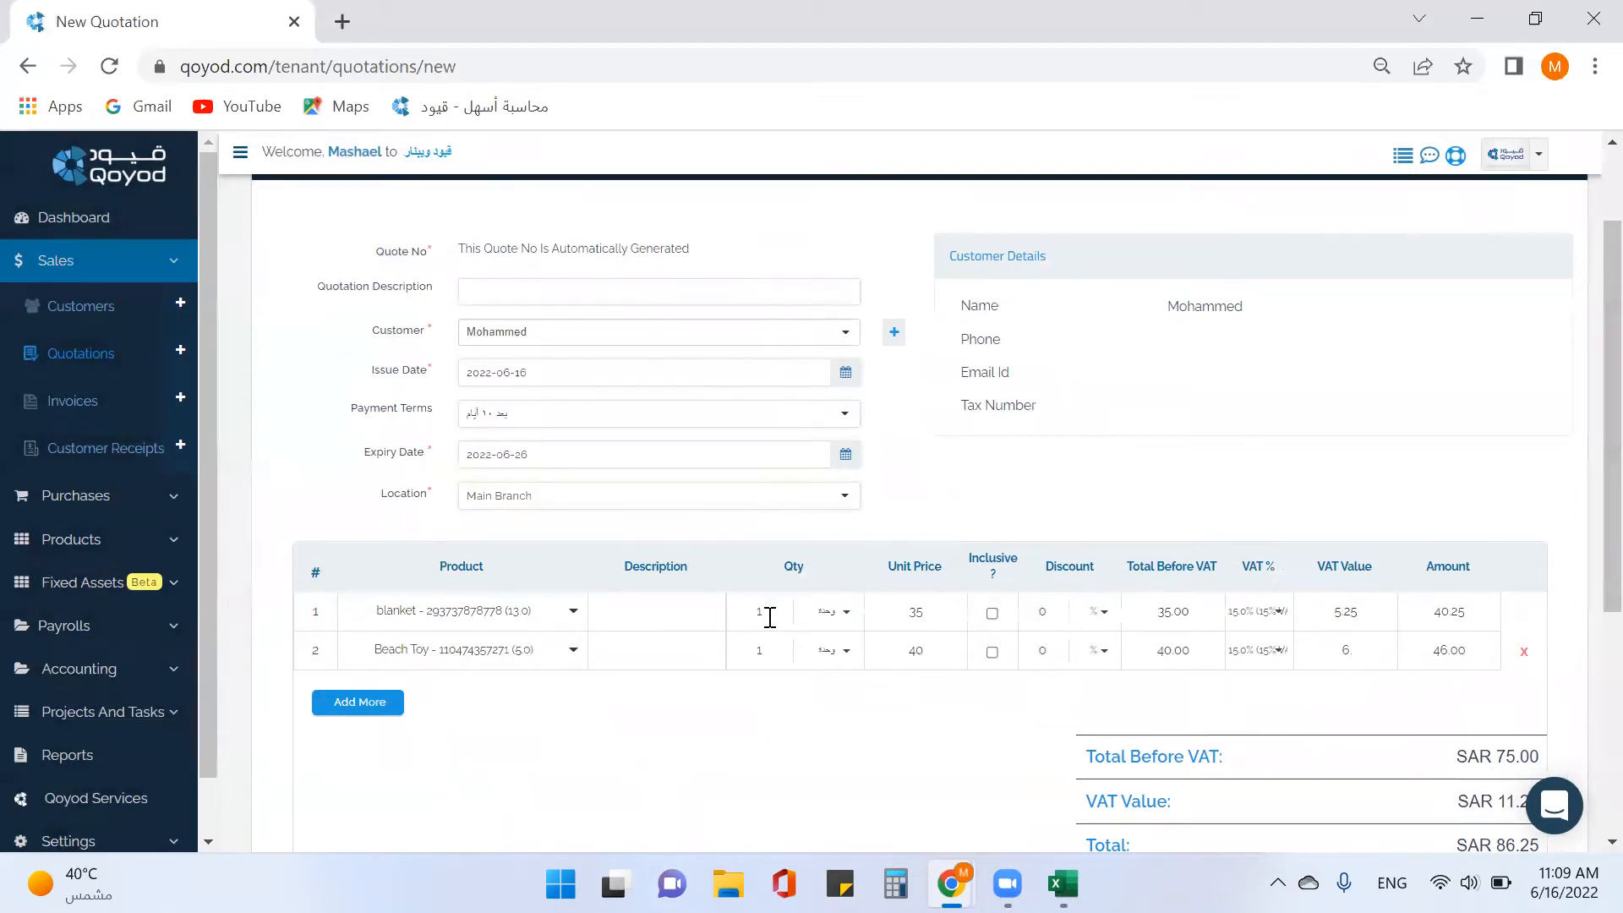
pyautogui.moveTo(776, 649); pyautogui.dragTo(748, 651)
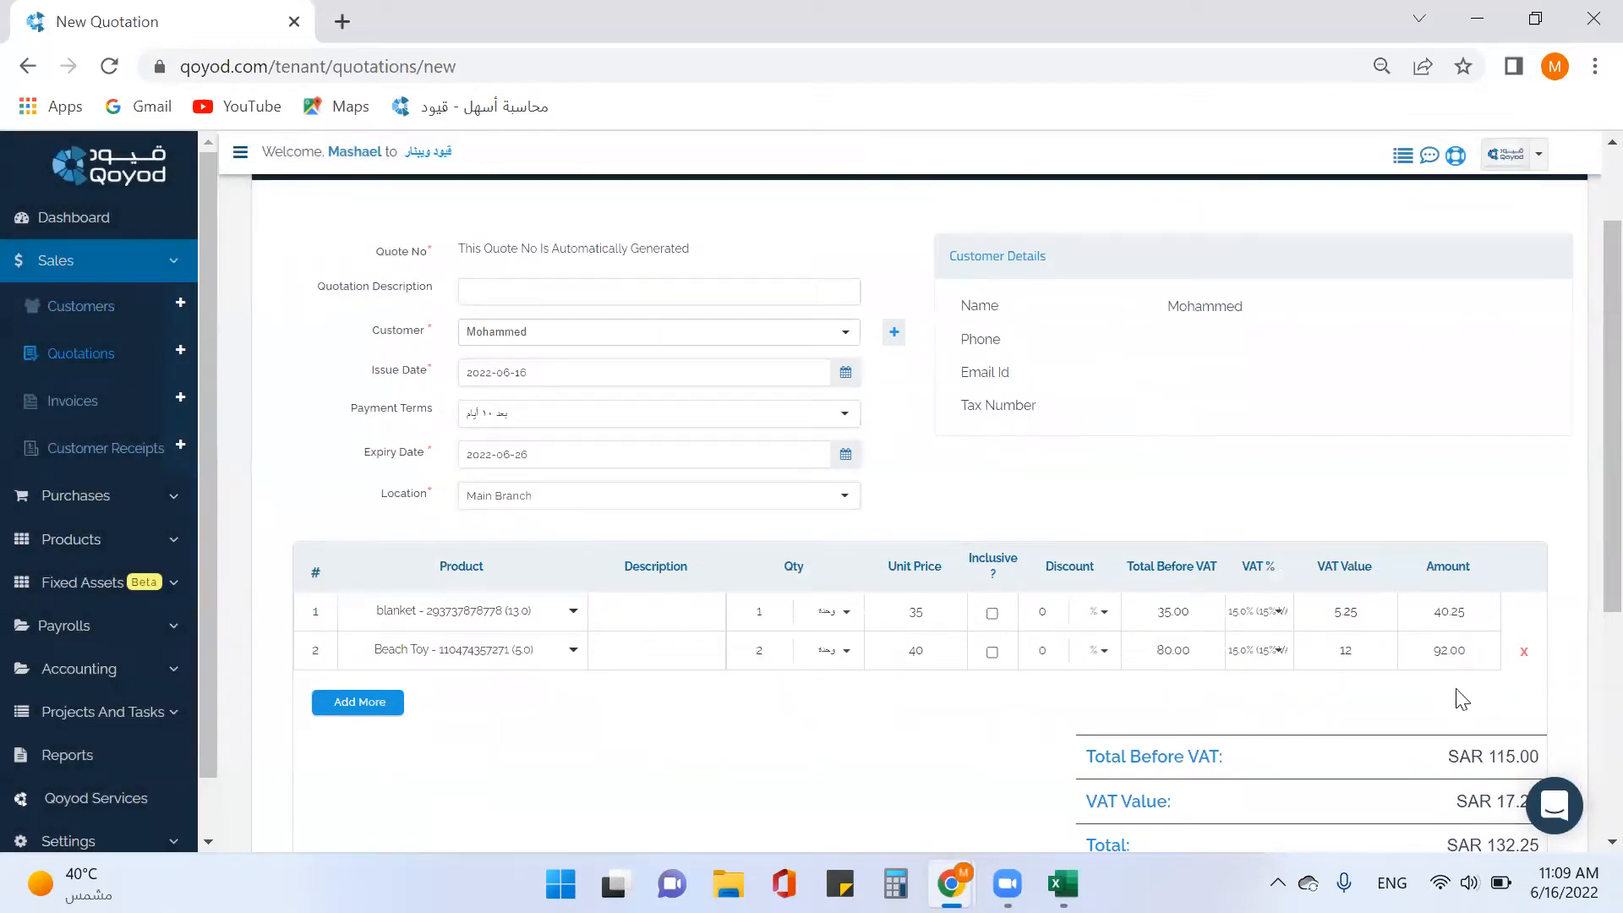
pyautogui.scroll(-2, 1465, 642)
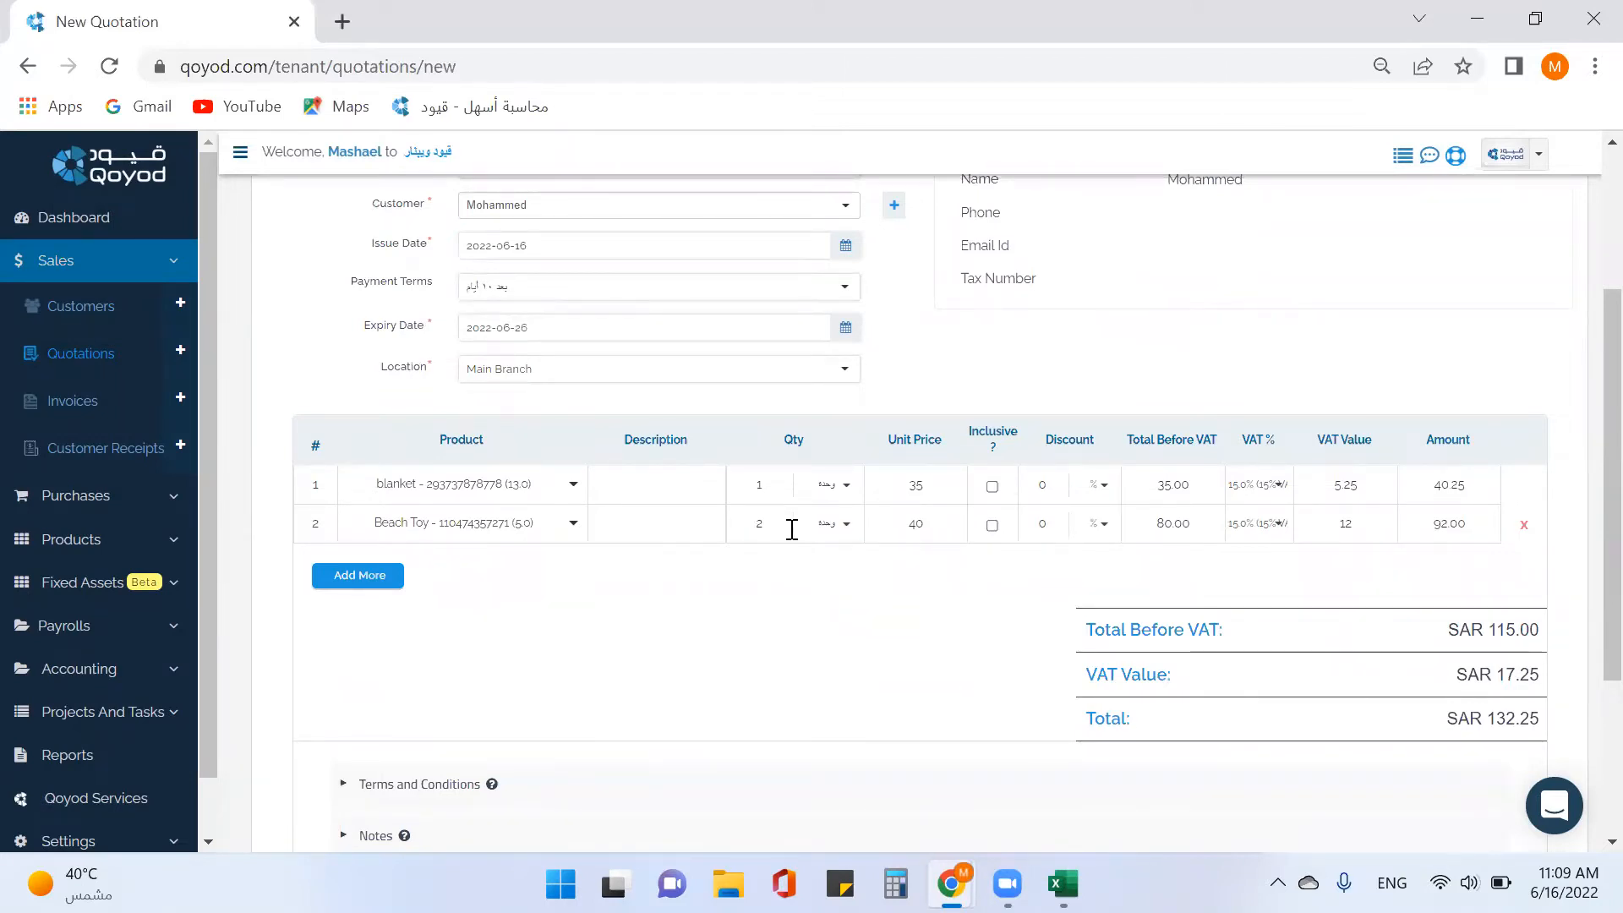
pyautogui.click(993, 525)
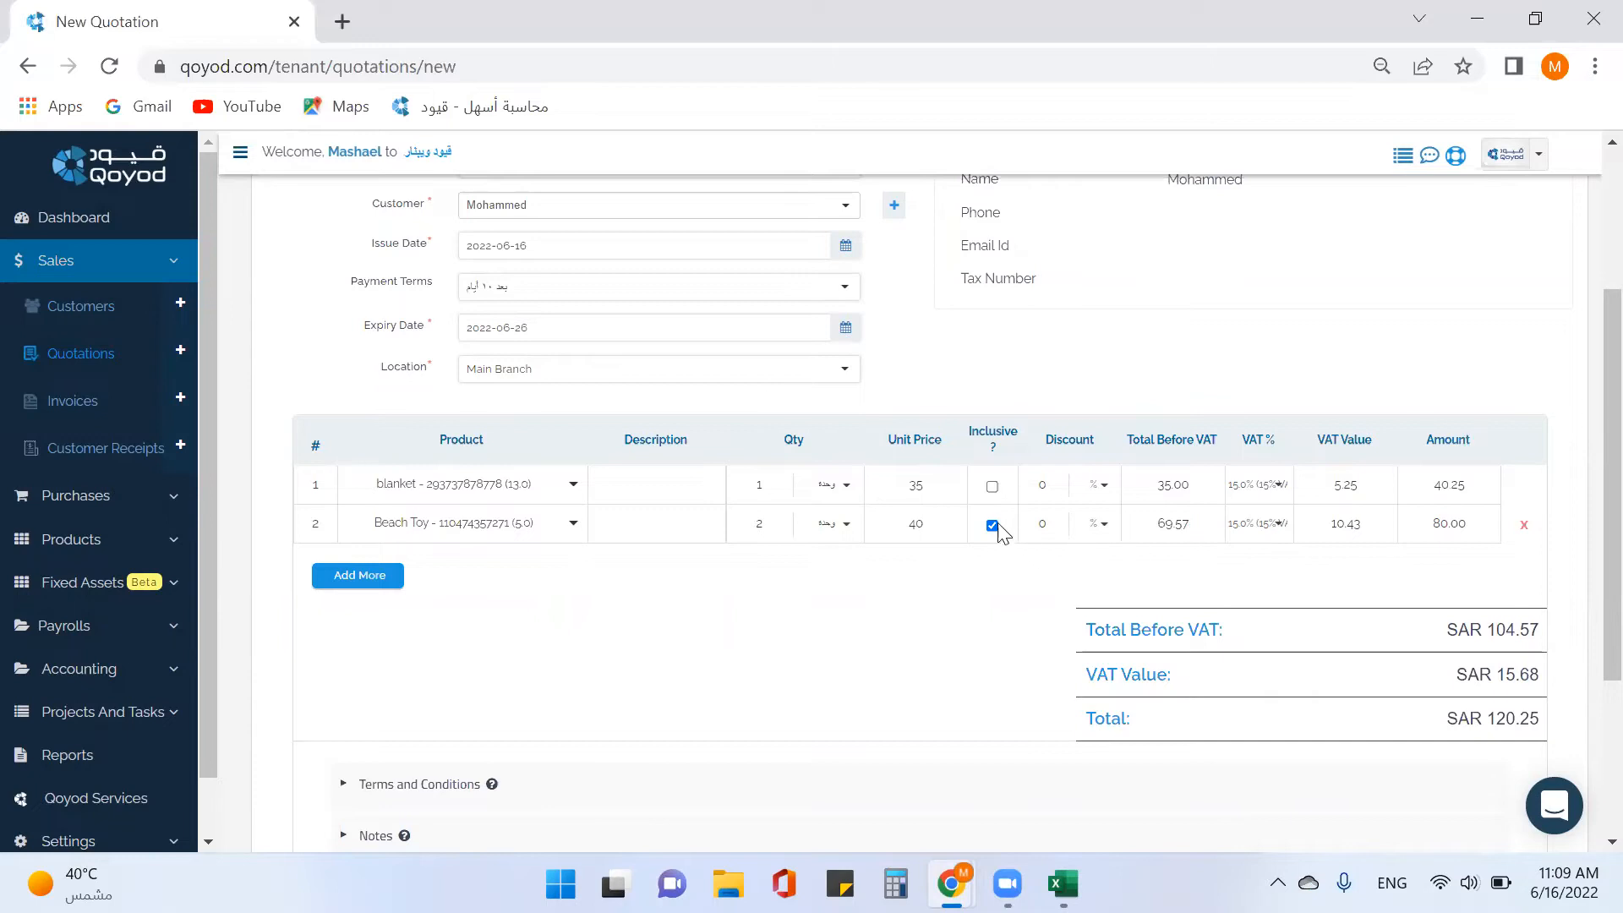
pyautogui.scroll(-1, 1012, 576)
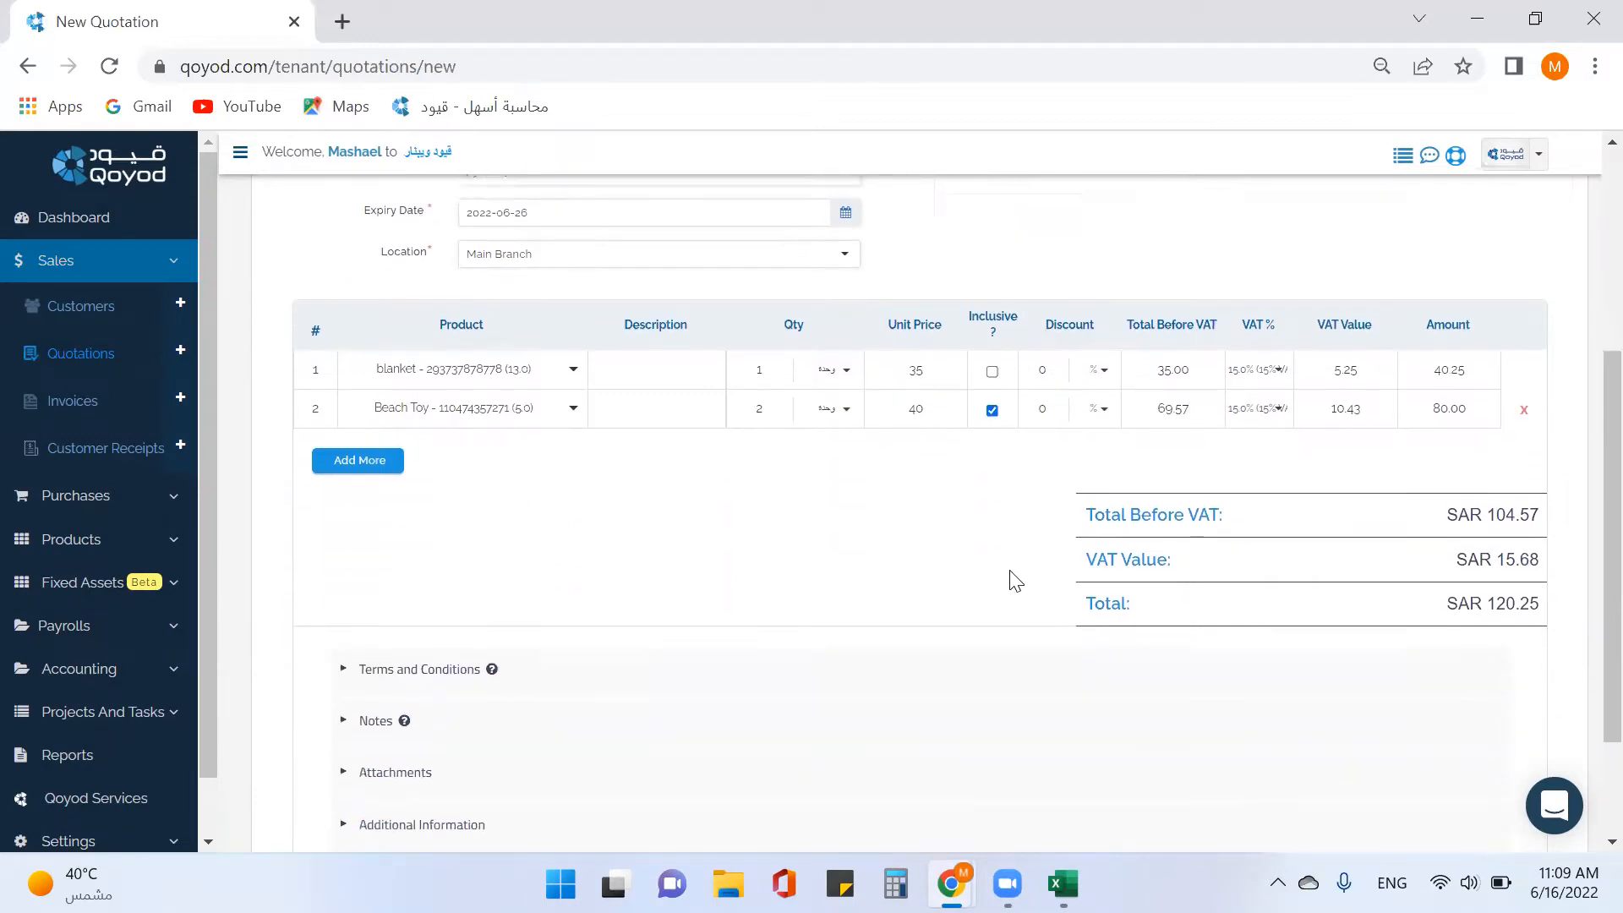
pyautogui.scroll(-2, 1006, 562)
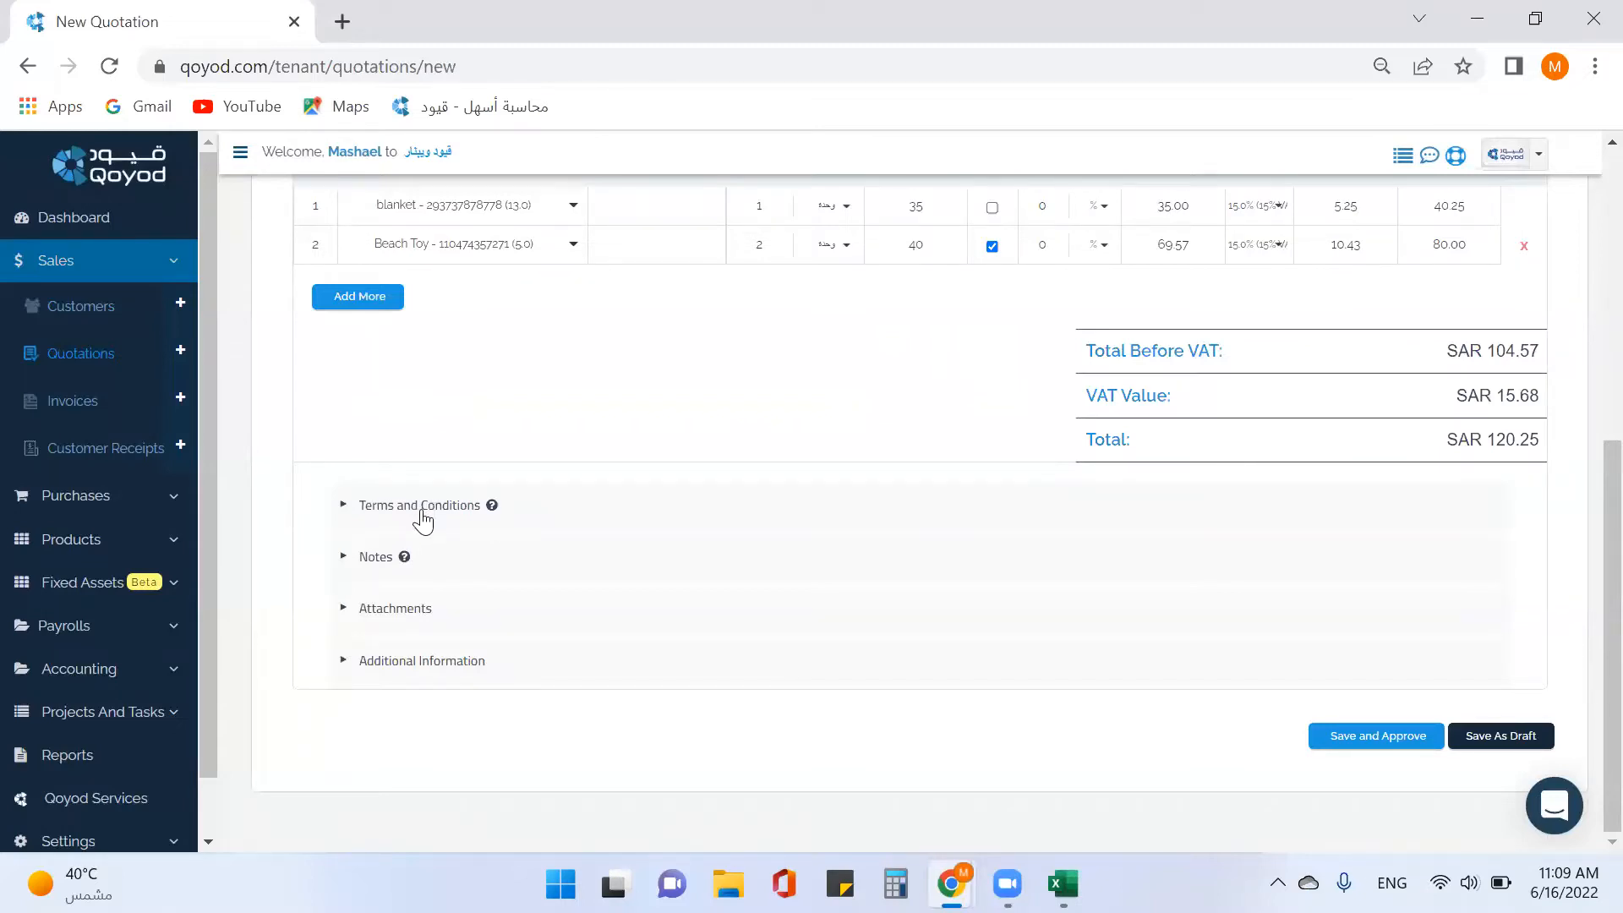
pyautogui.click(421, 507)
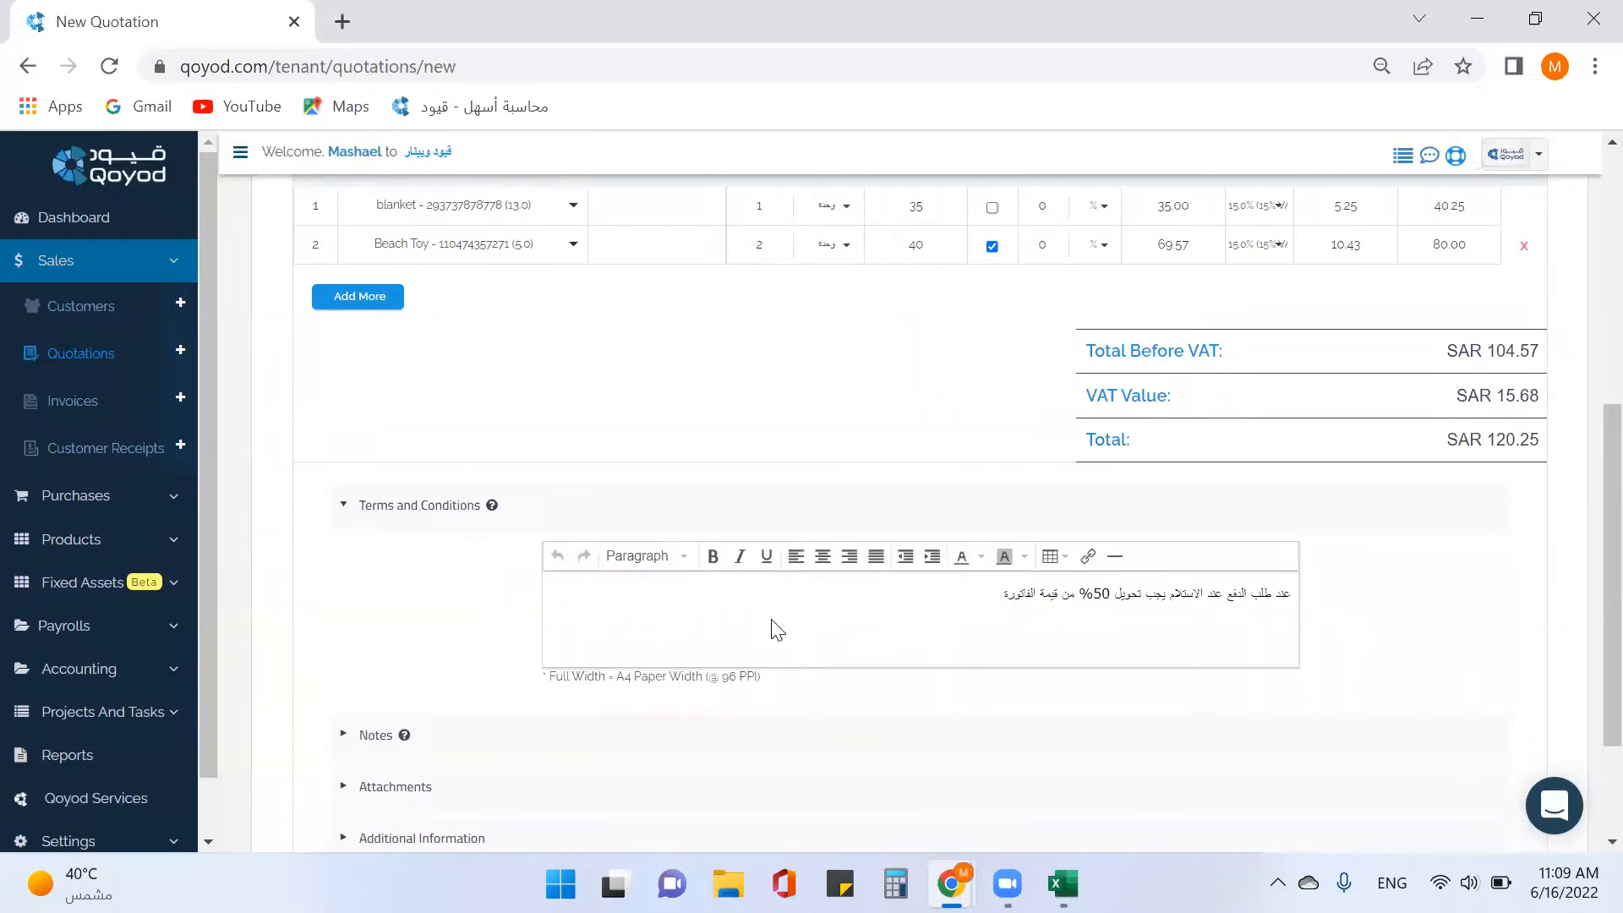
pyautogui.click(413, 522)
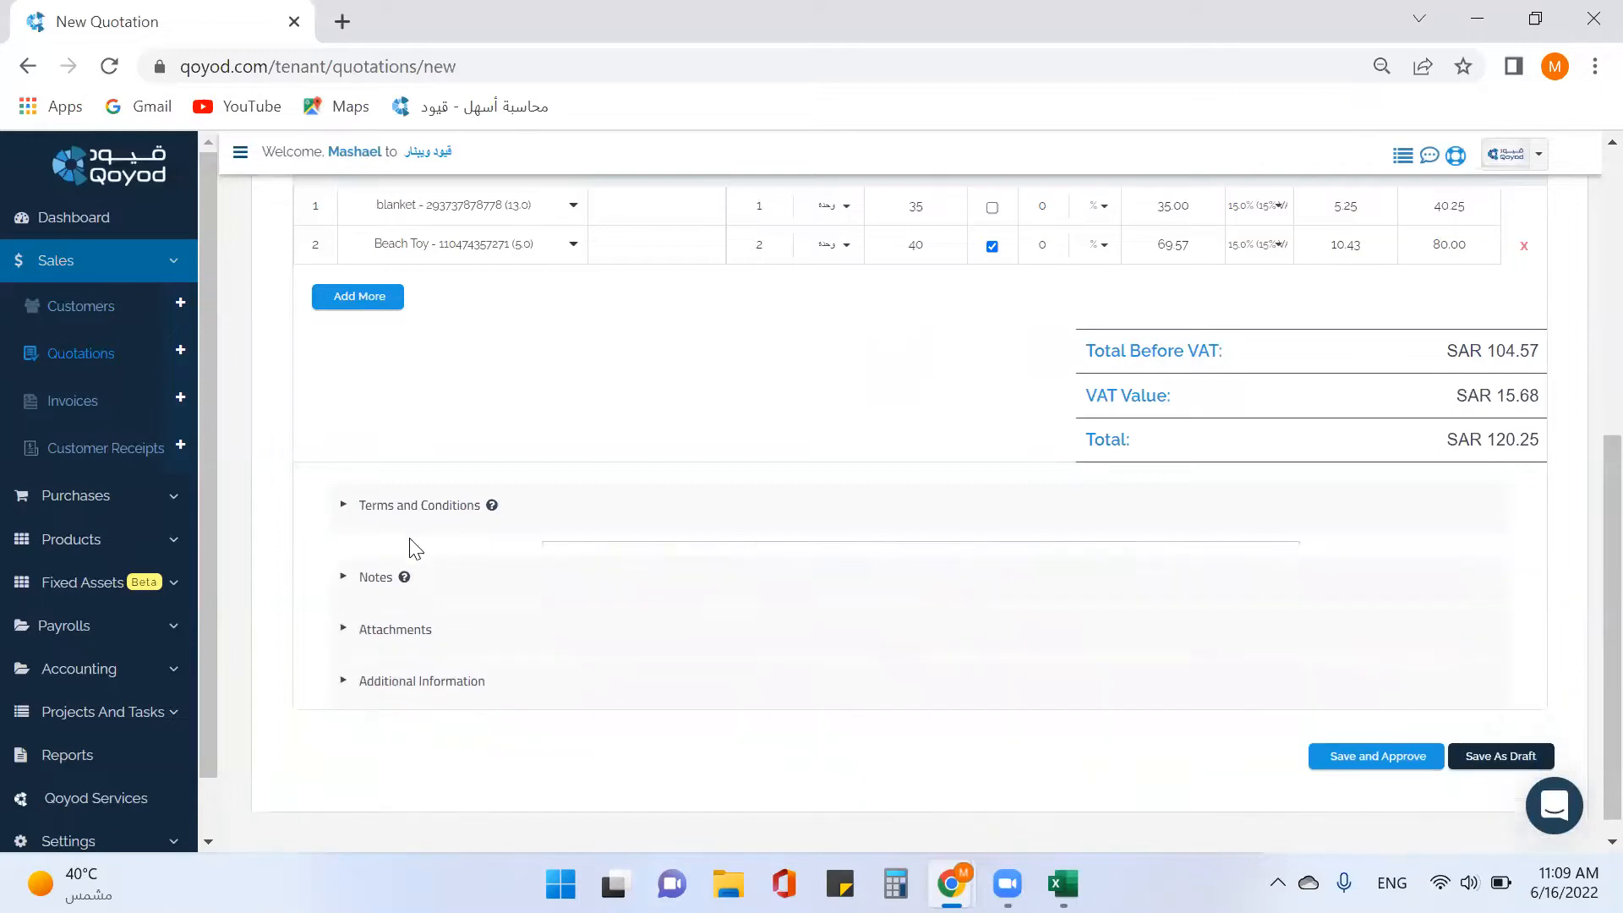
pyautogui.click(407, 575)
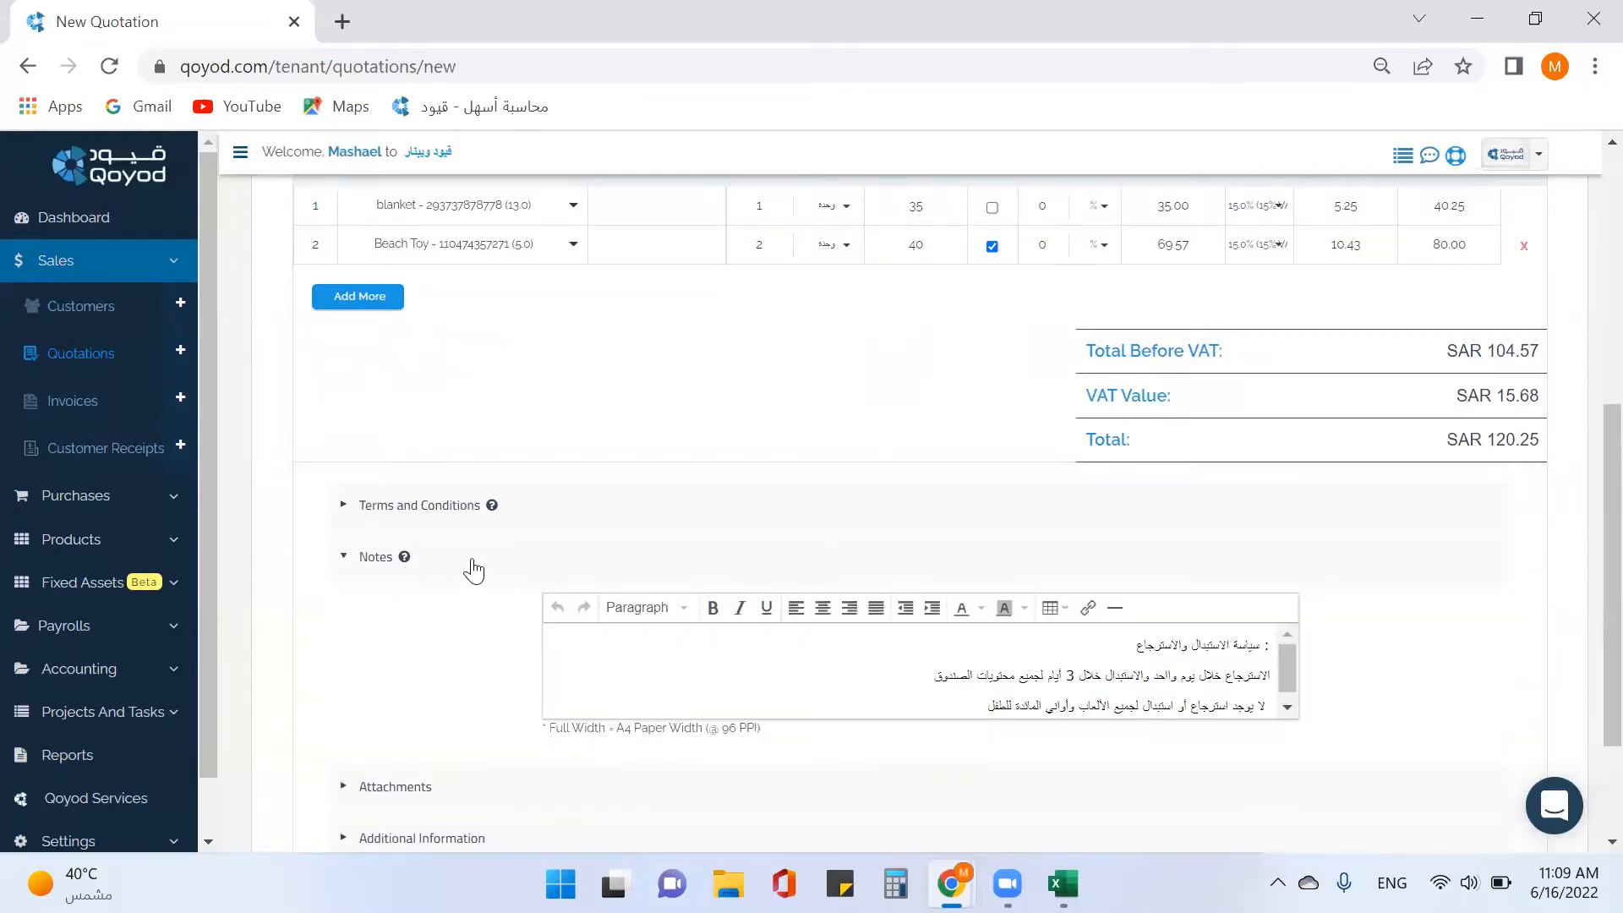
pyautogui.click(469, 571)
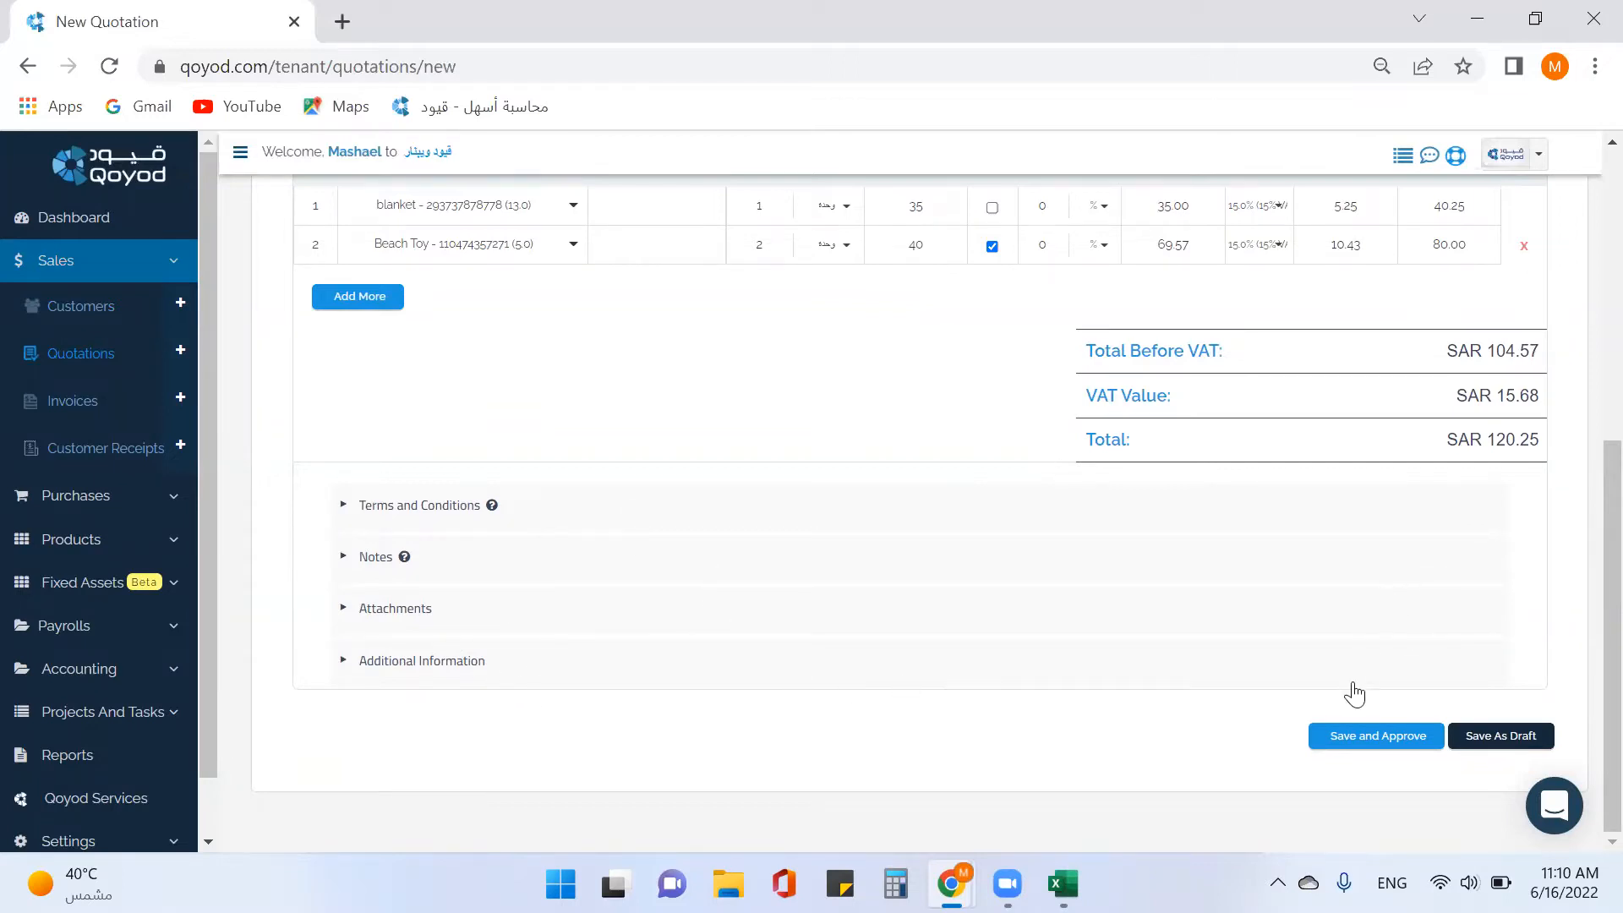
# Save and approve the quotation as Qyd-QTE001 and open its details from the list.
pyautogui.click(1348, 746)
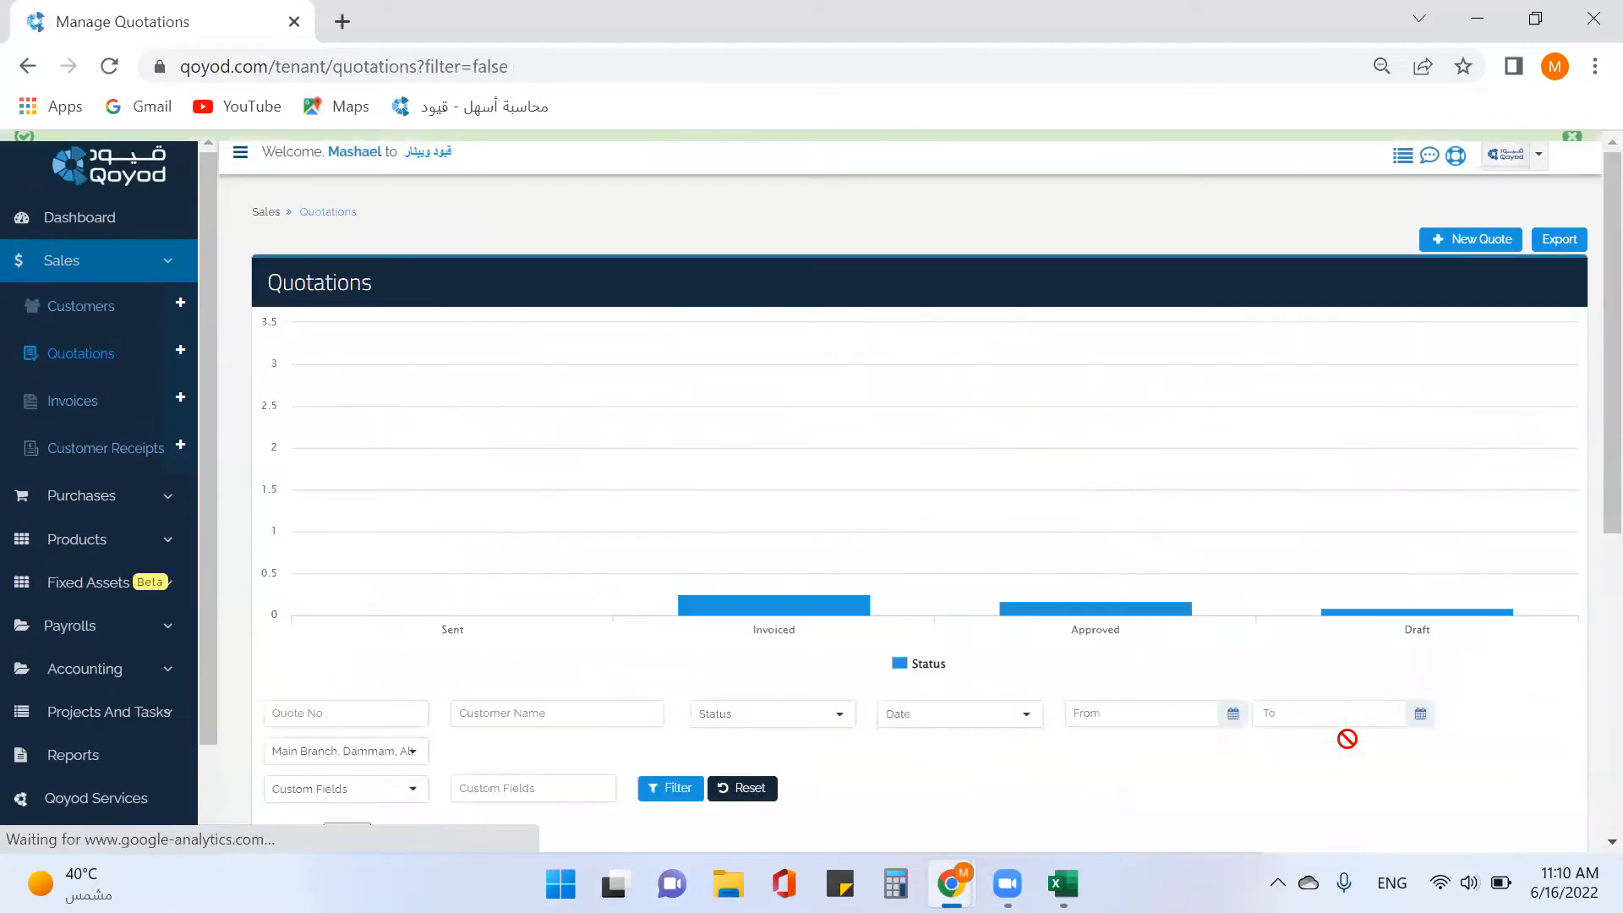
pyautogui.scroll(-3, 1103, 679)
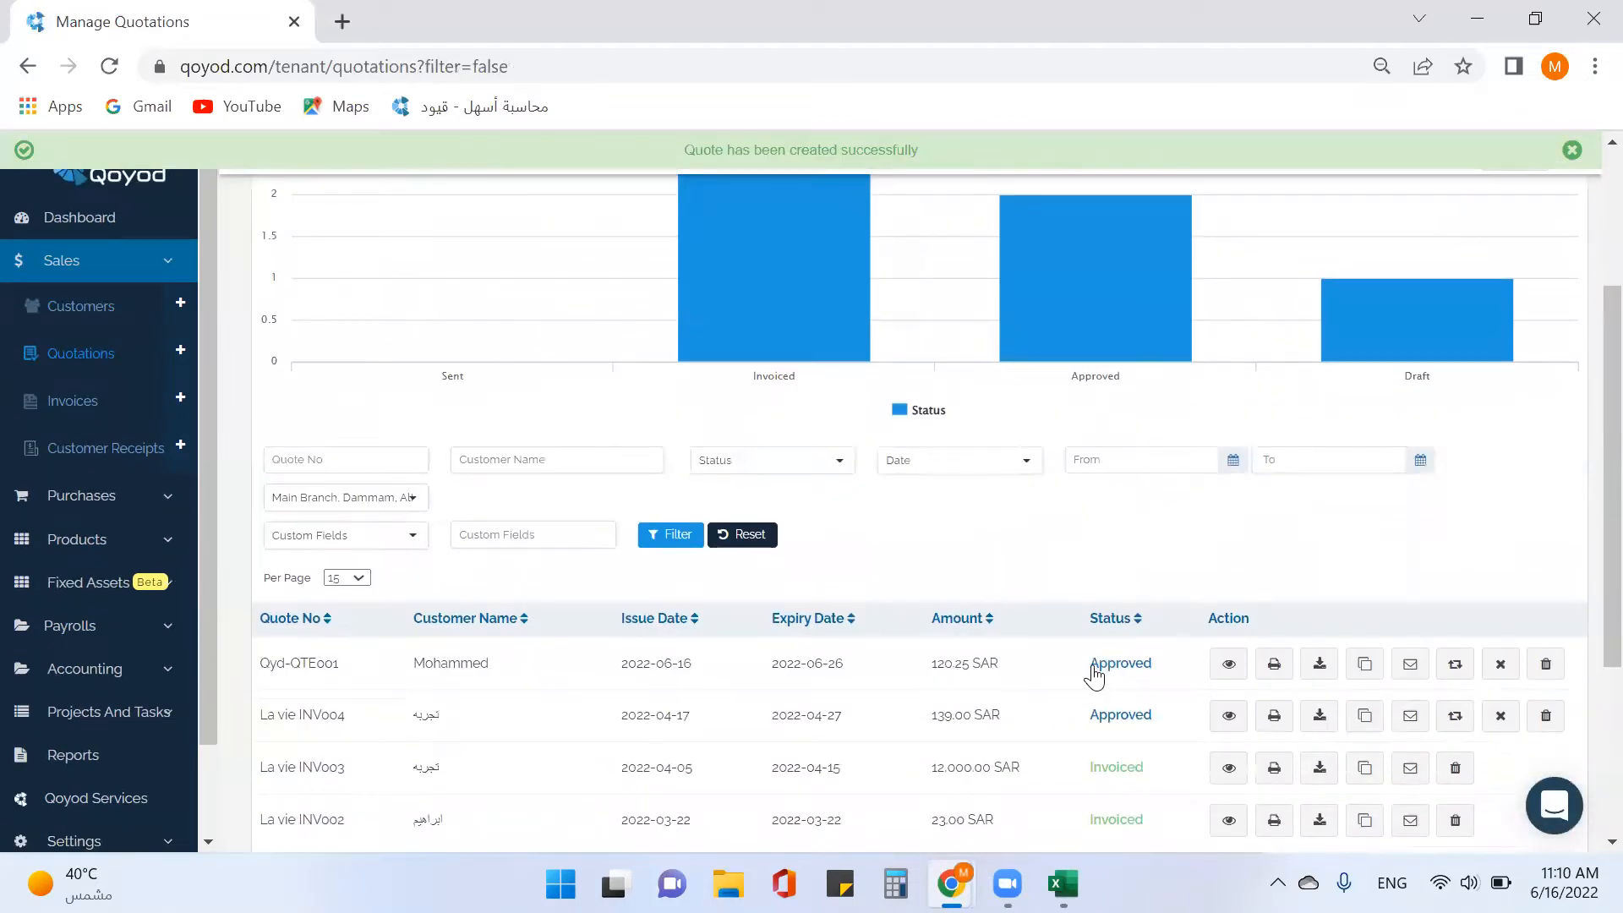
pyautogui.scroll(-2, 1094, 677)
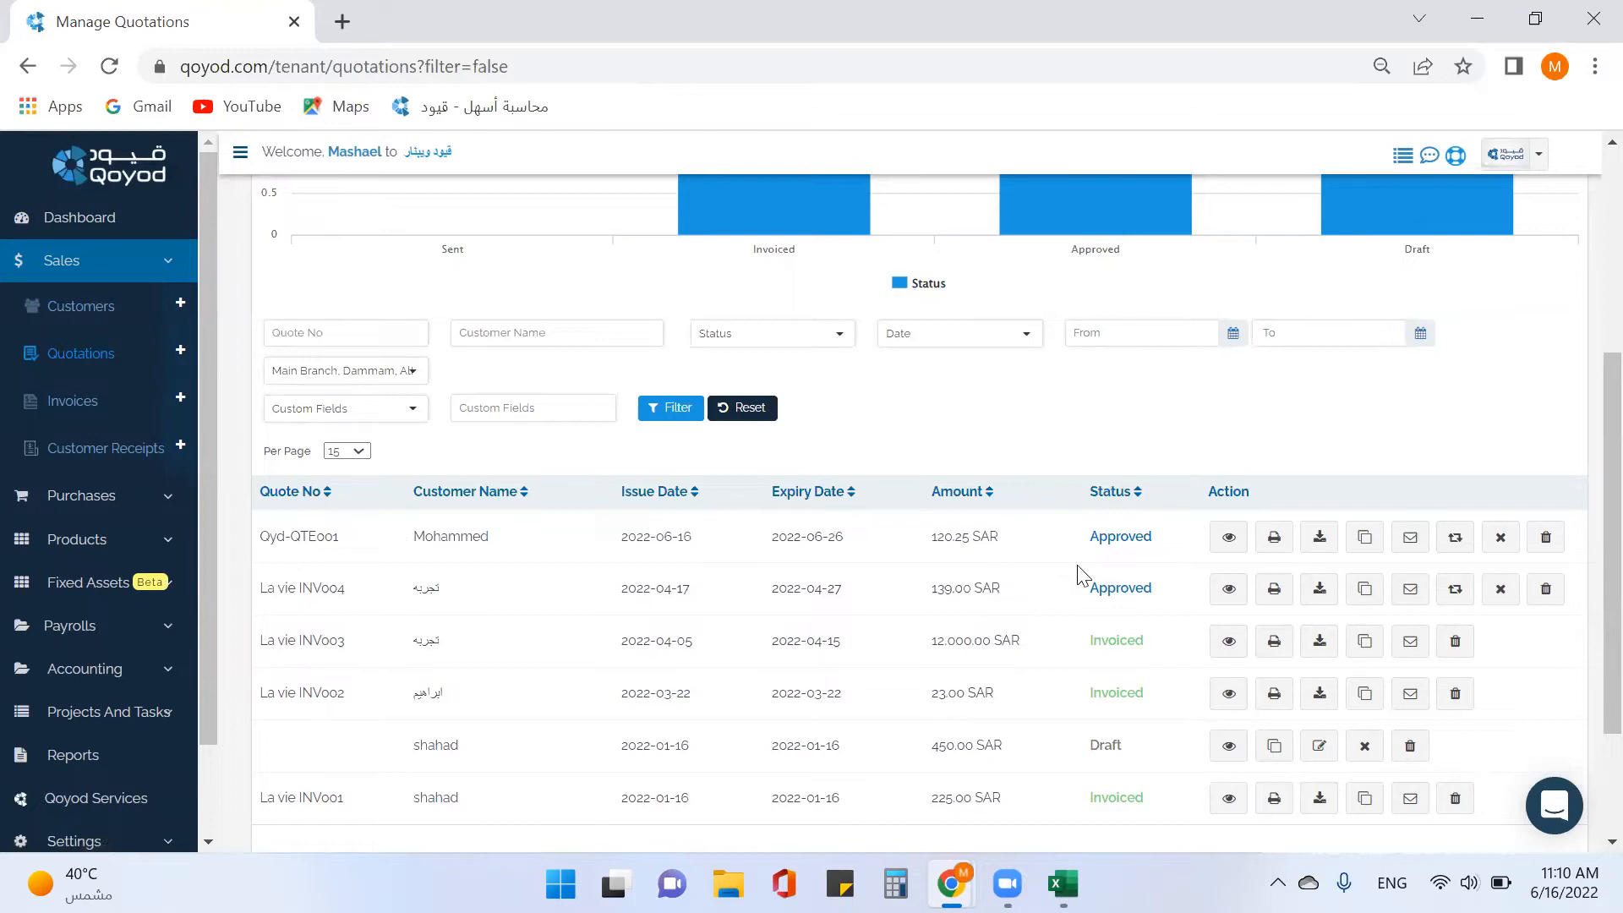
pyautogui.click(1228, 541)
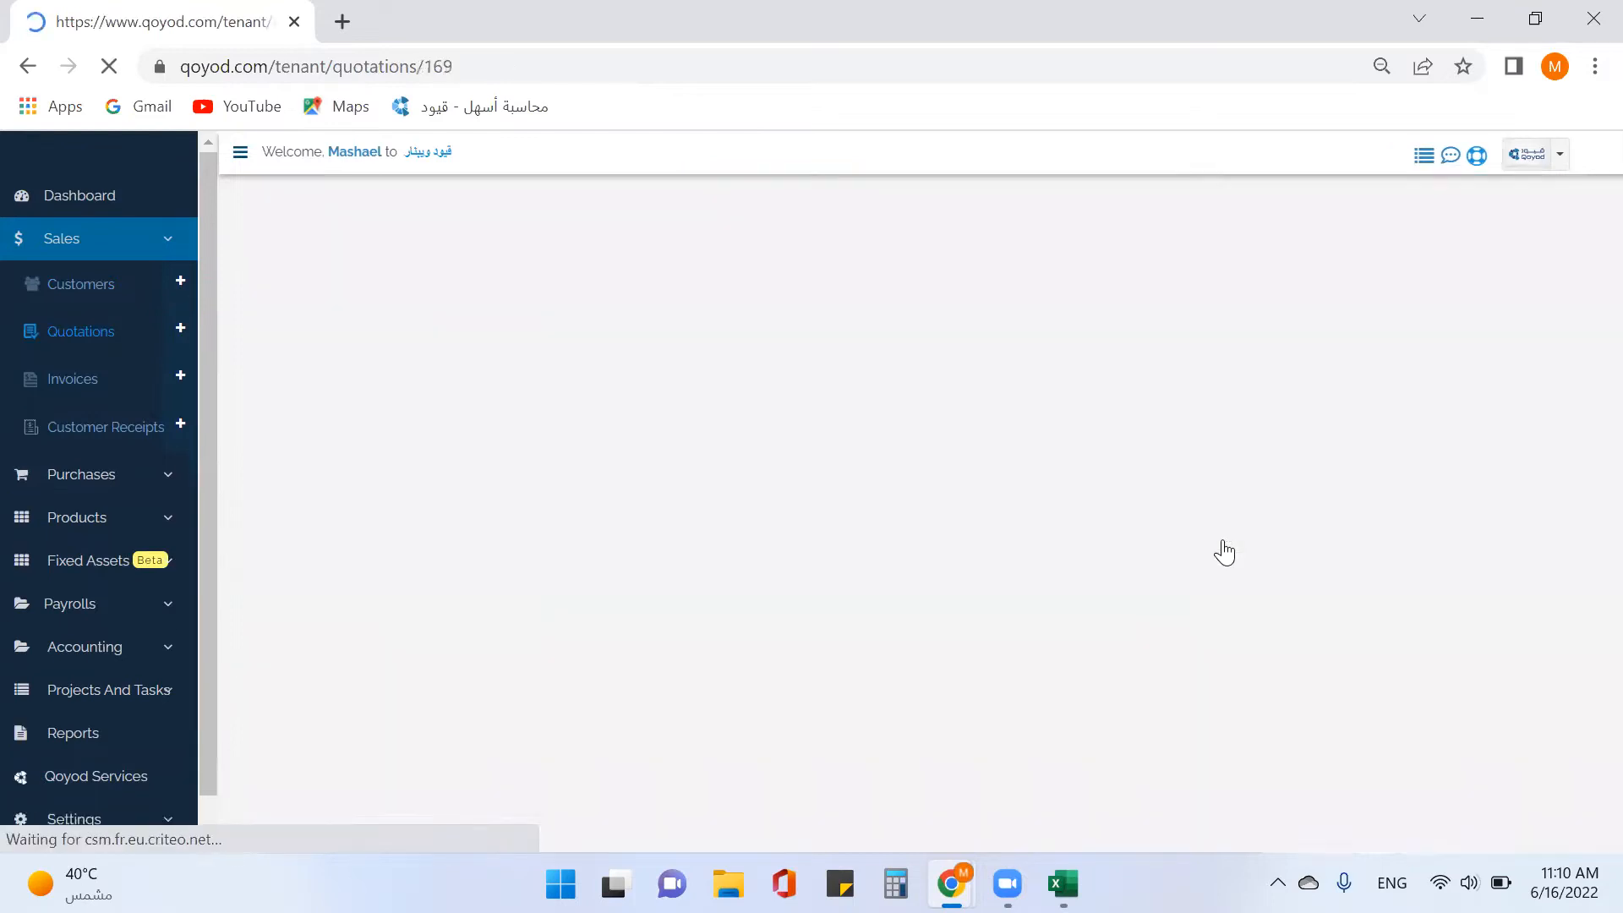
pyautogui.scroll(-4, 1218, 545)
pyautogui.scroll(-5, 1107, 516)
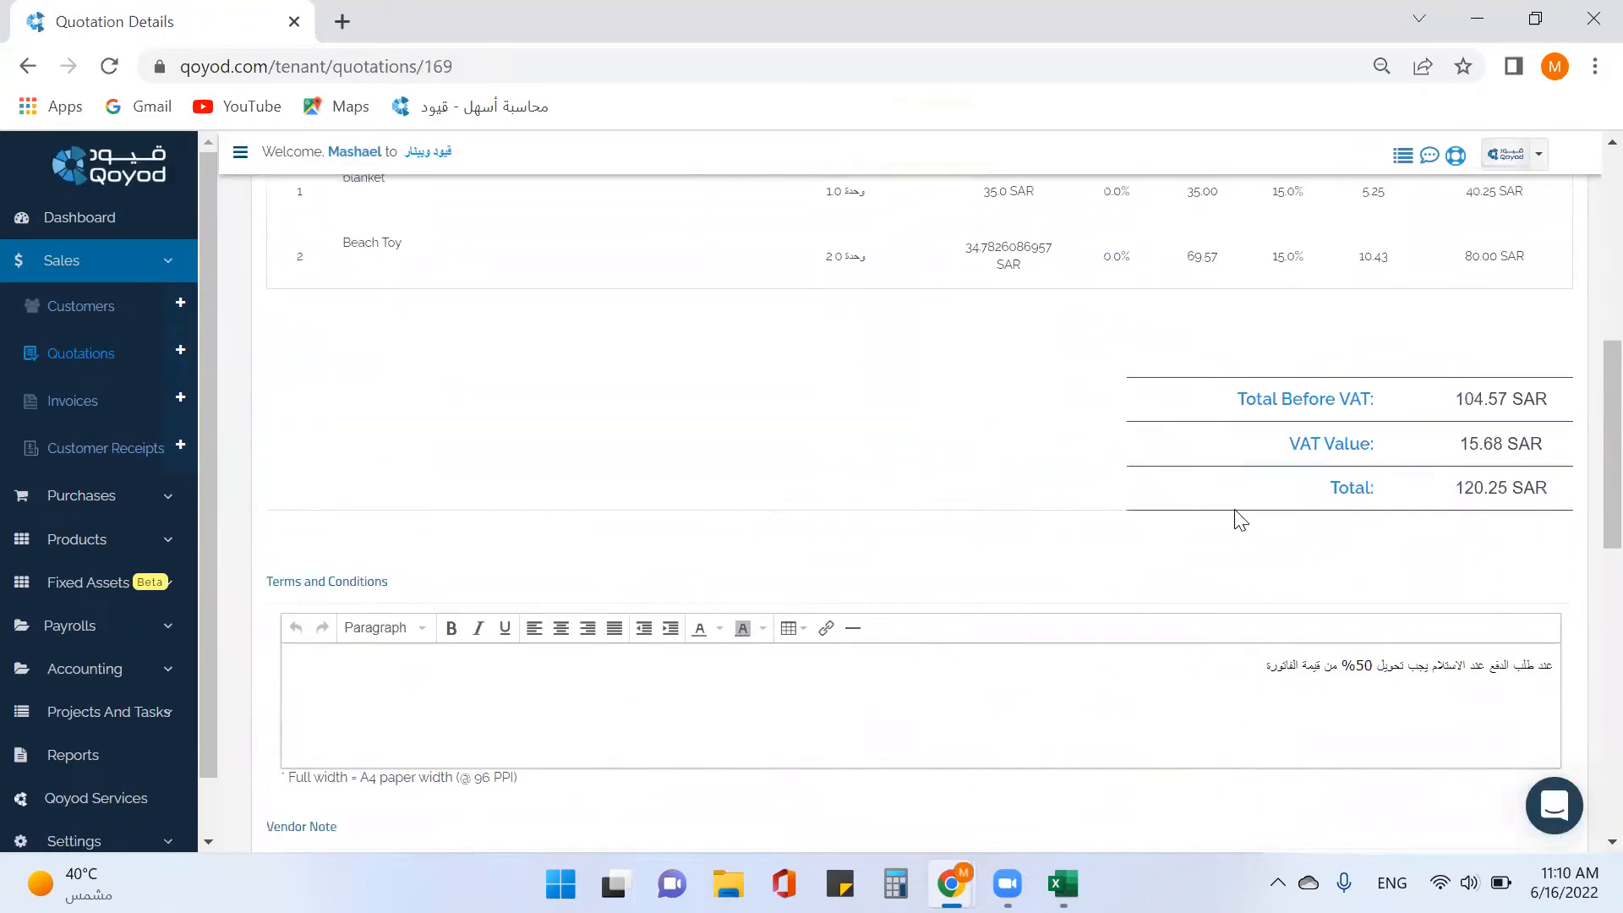
pyautogui.scroll(-9, 1235, 511)
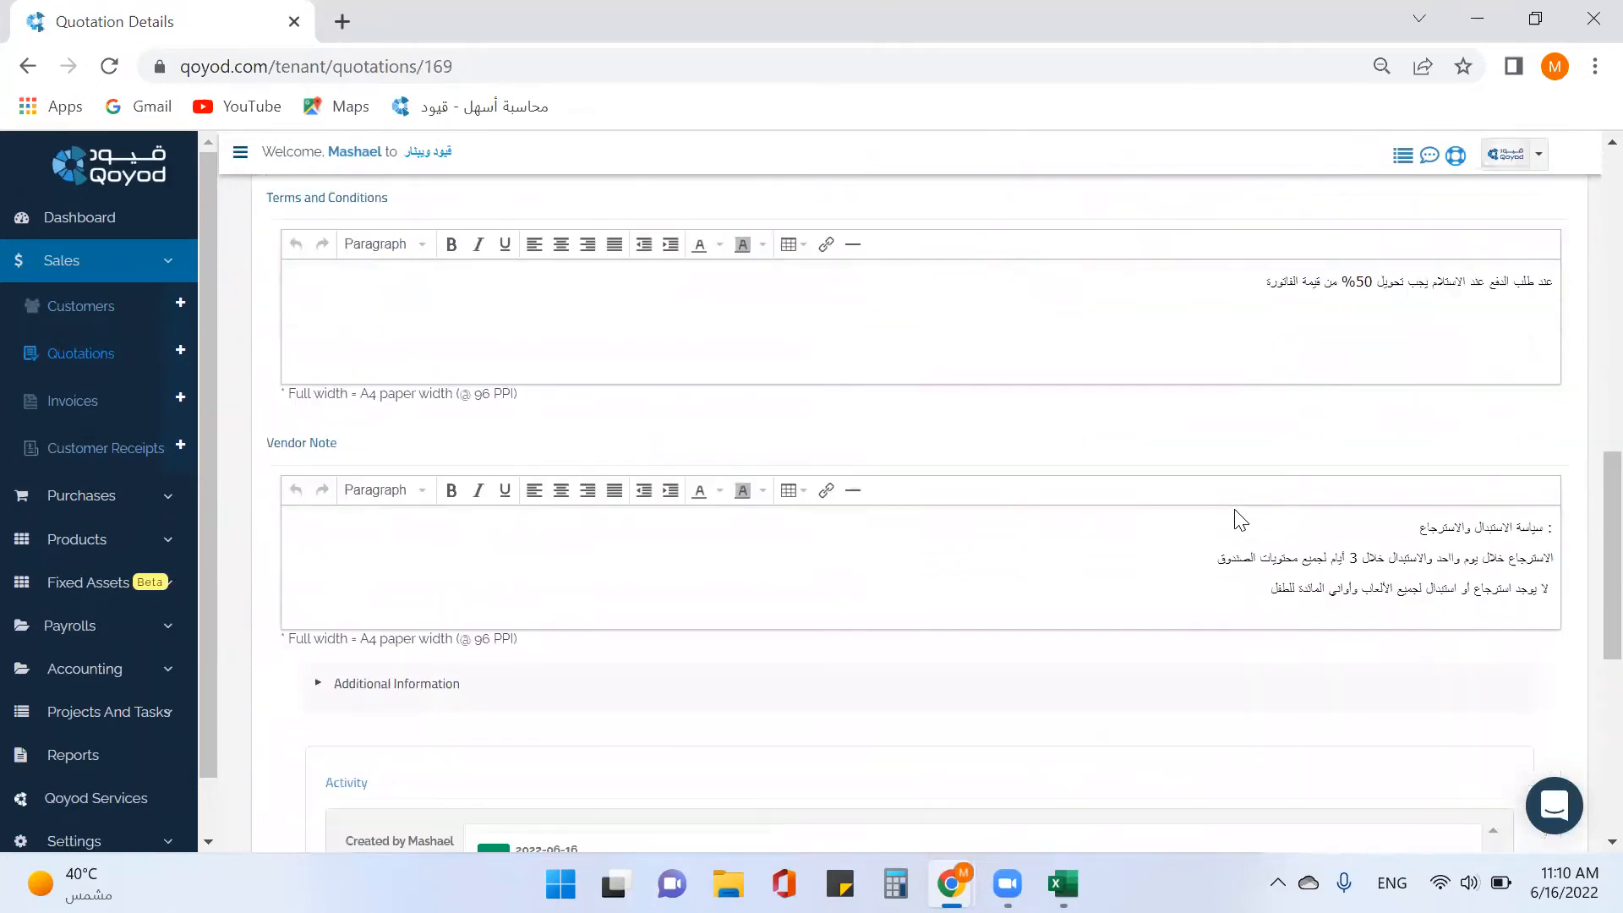
pyautogui.scroll(15, 1240, 519)
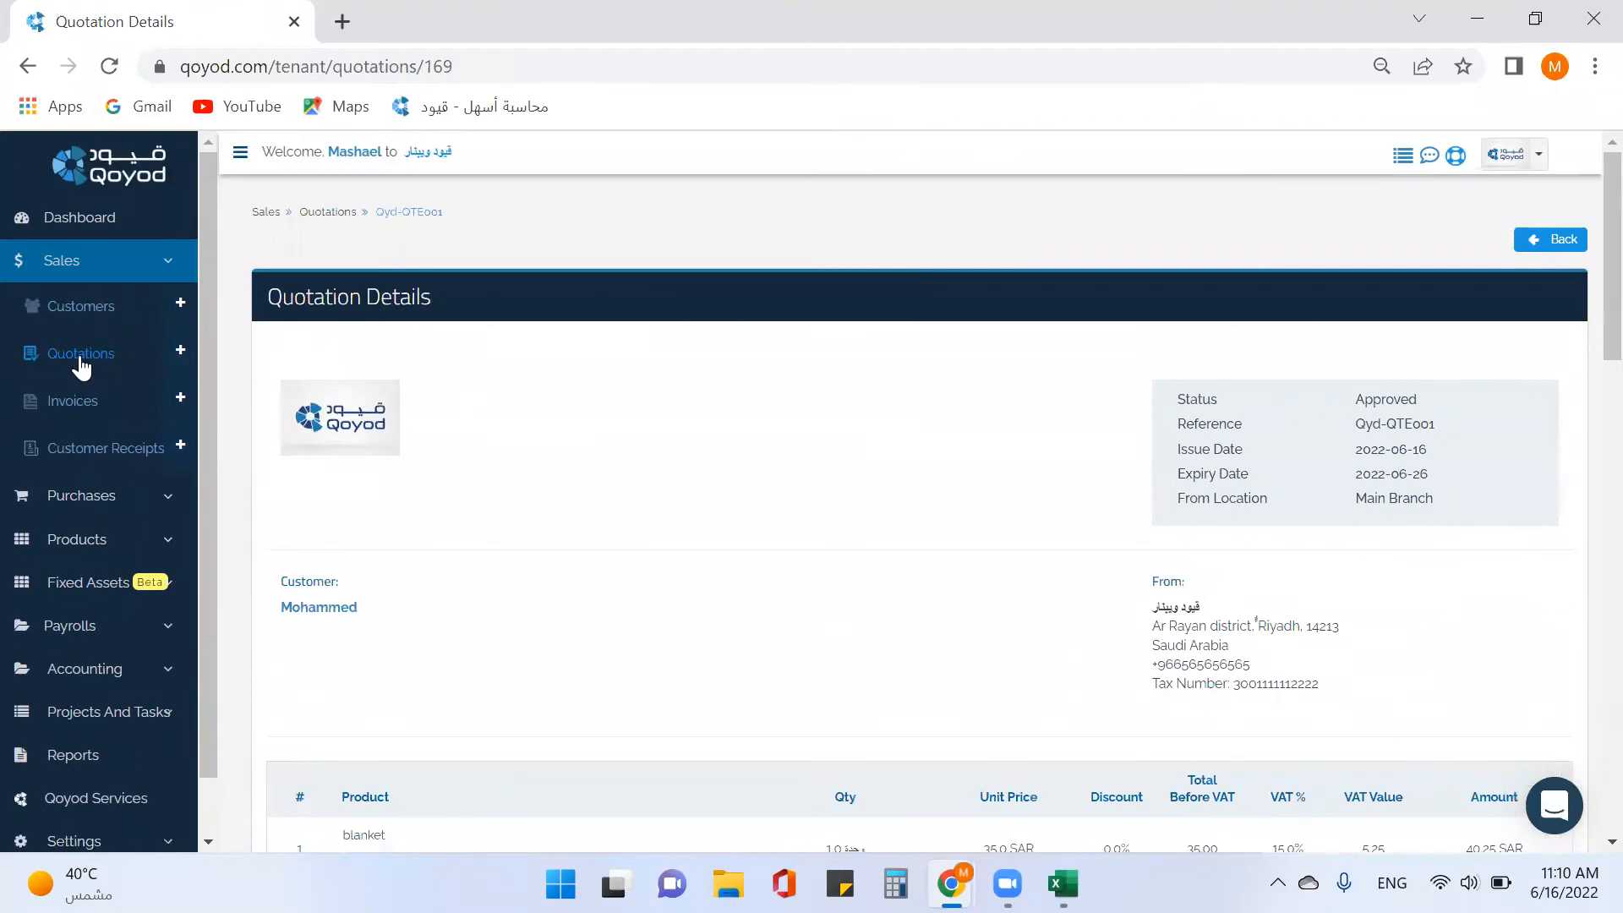
pyautogui.click(80, 356)
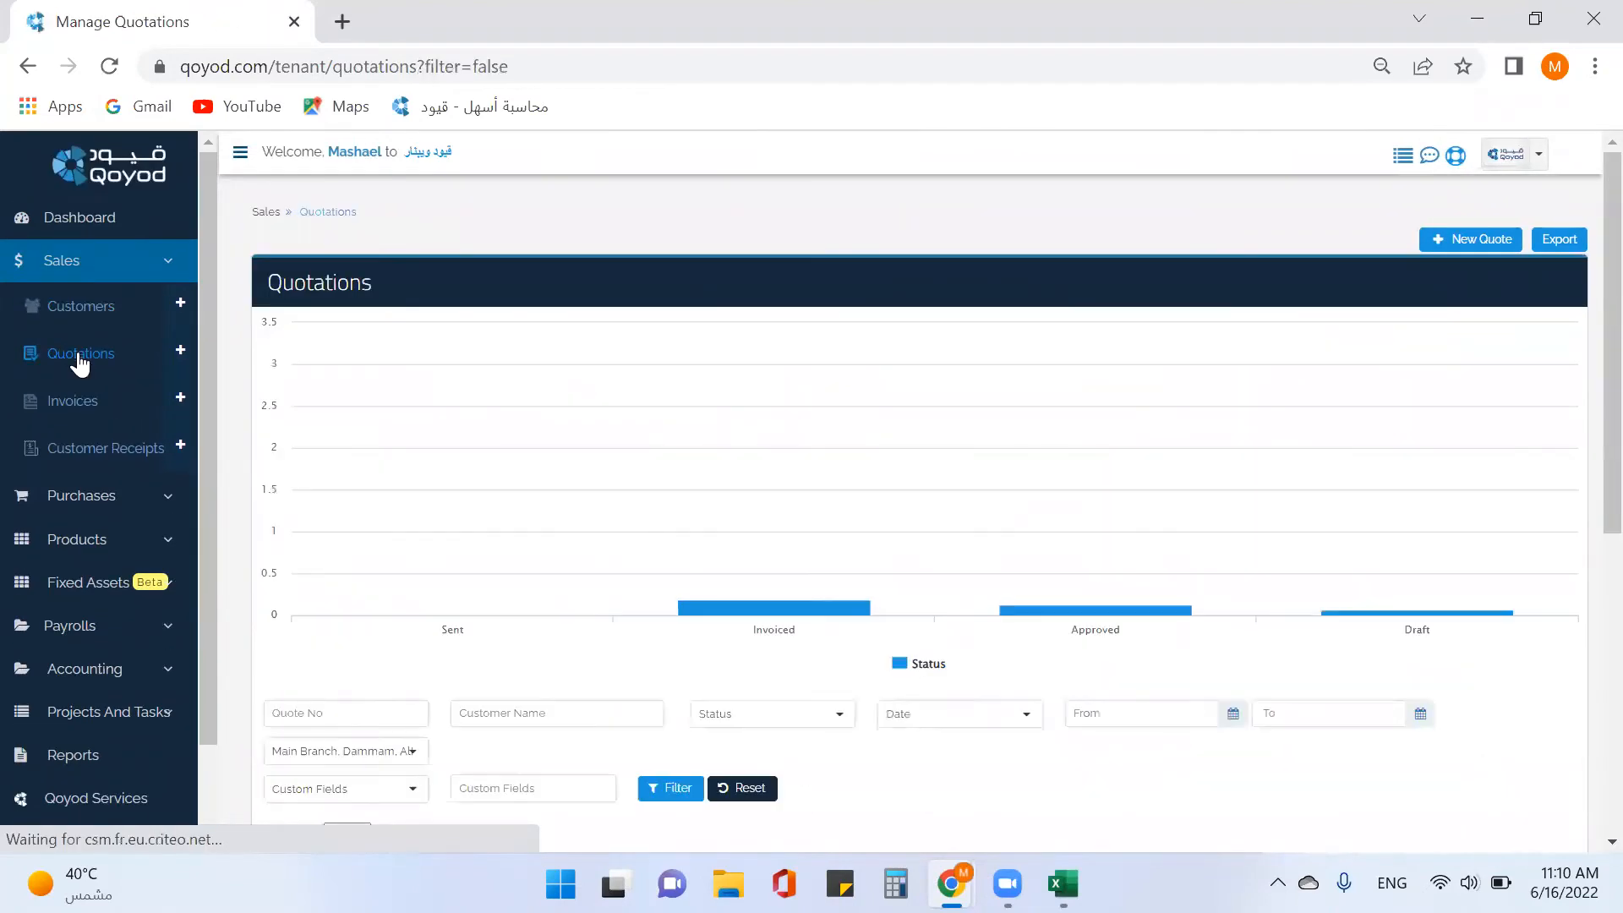
pyautogui.moveTo(752, 483)
pyautogui.scroll(-3, 751, 482)
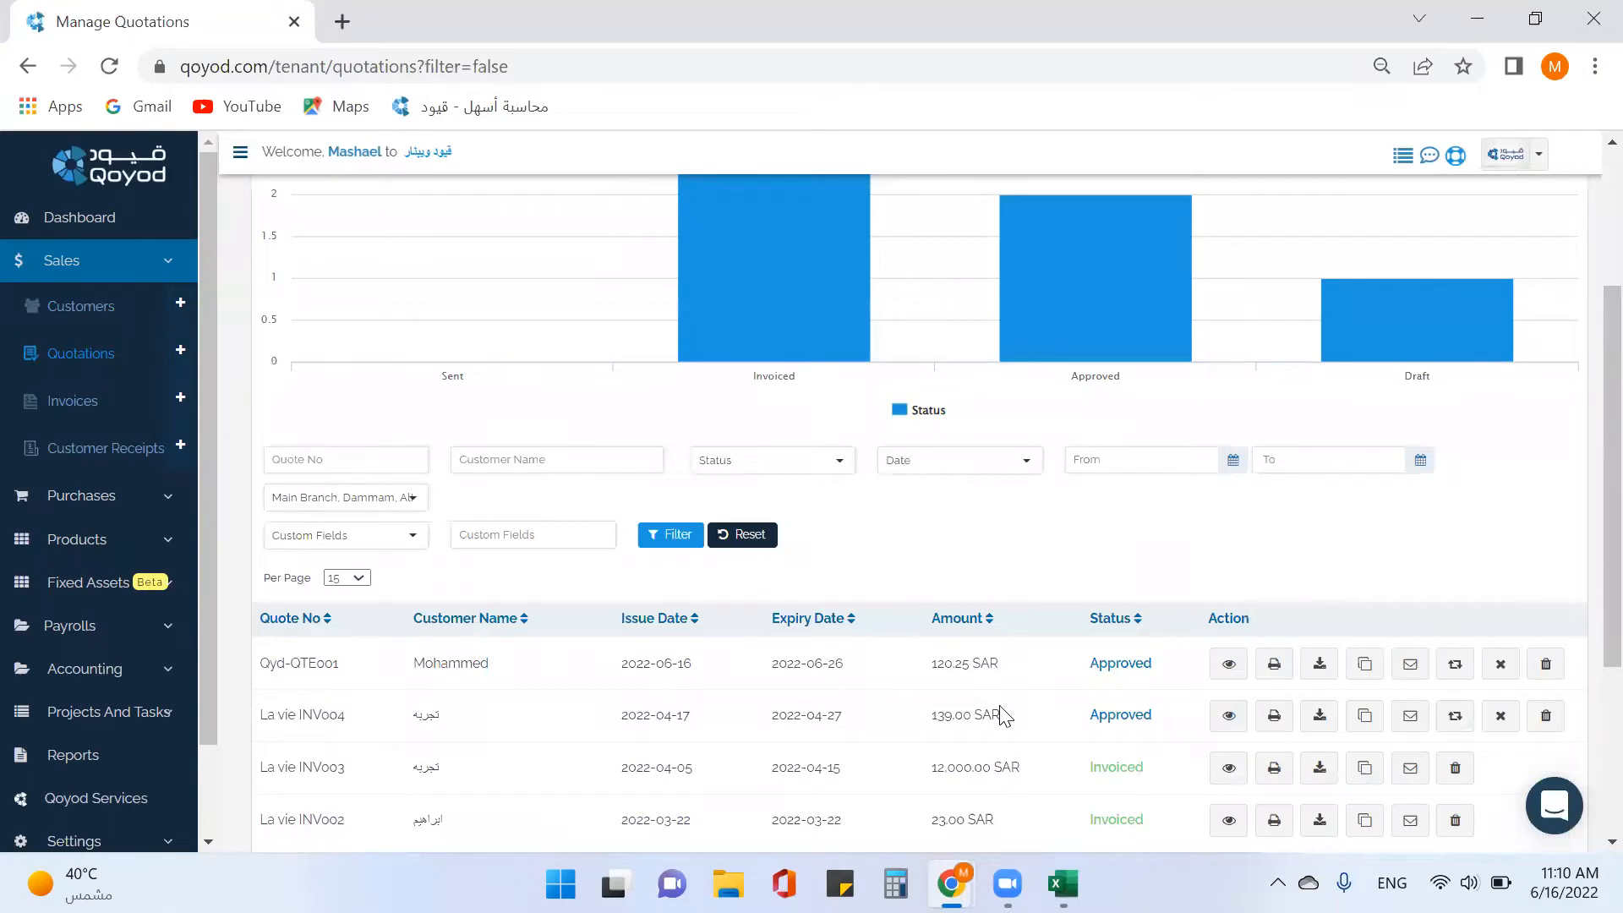
# Try converting La vie INV004 into an invoice, which fails for lack of stock, then reload Quotations.
pyautogui.click(1467, 725)
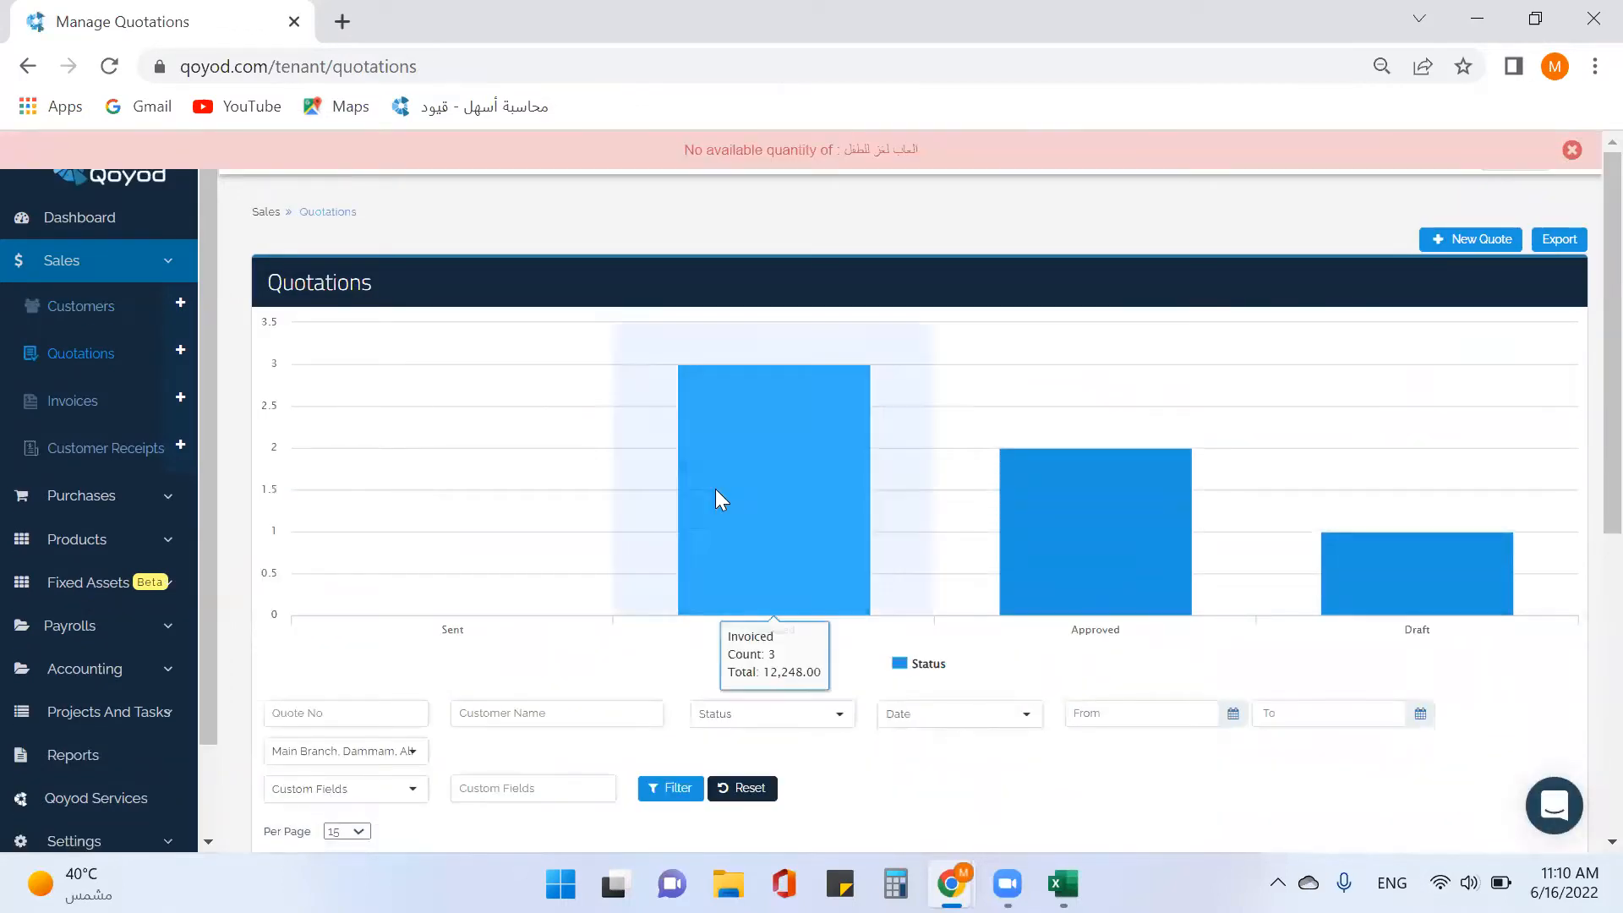
pyautogui.click(94, 360)
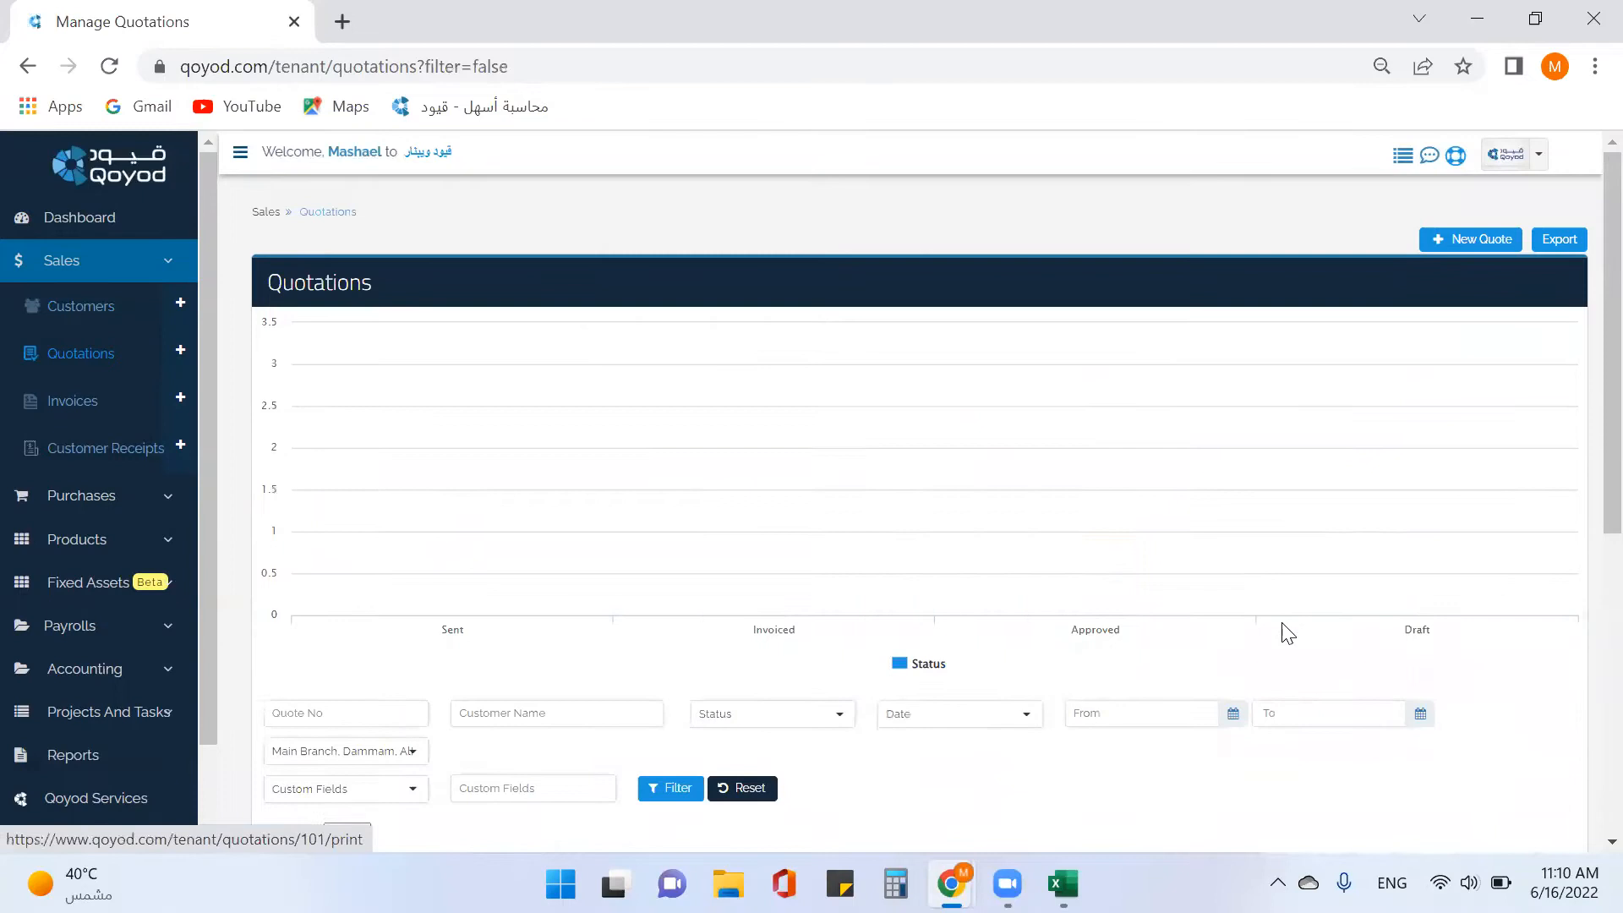
pyautogui.scroll(-3, 1279, 592)
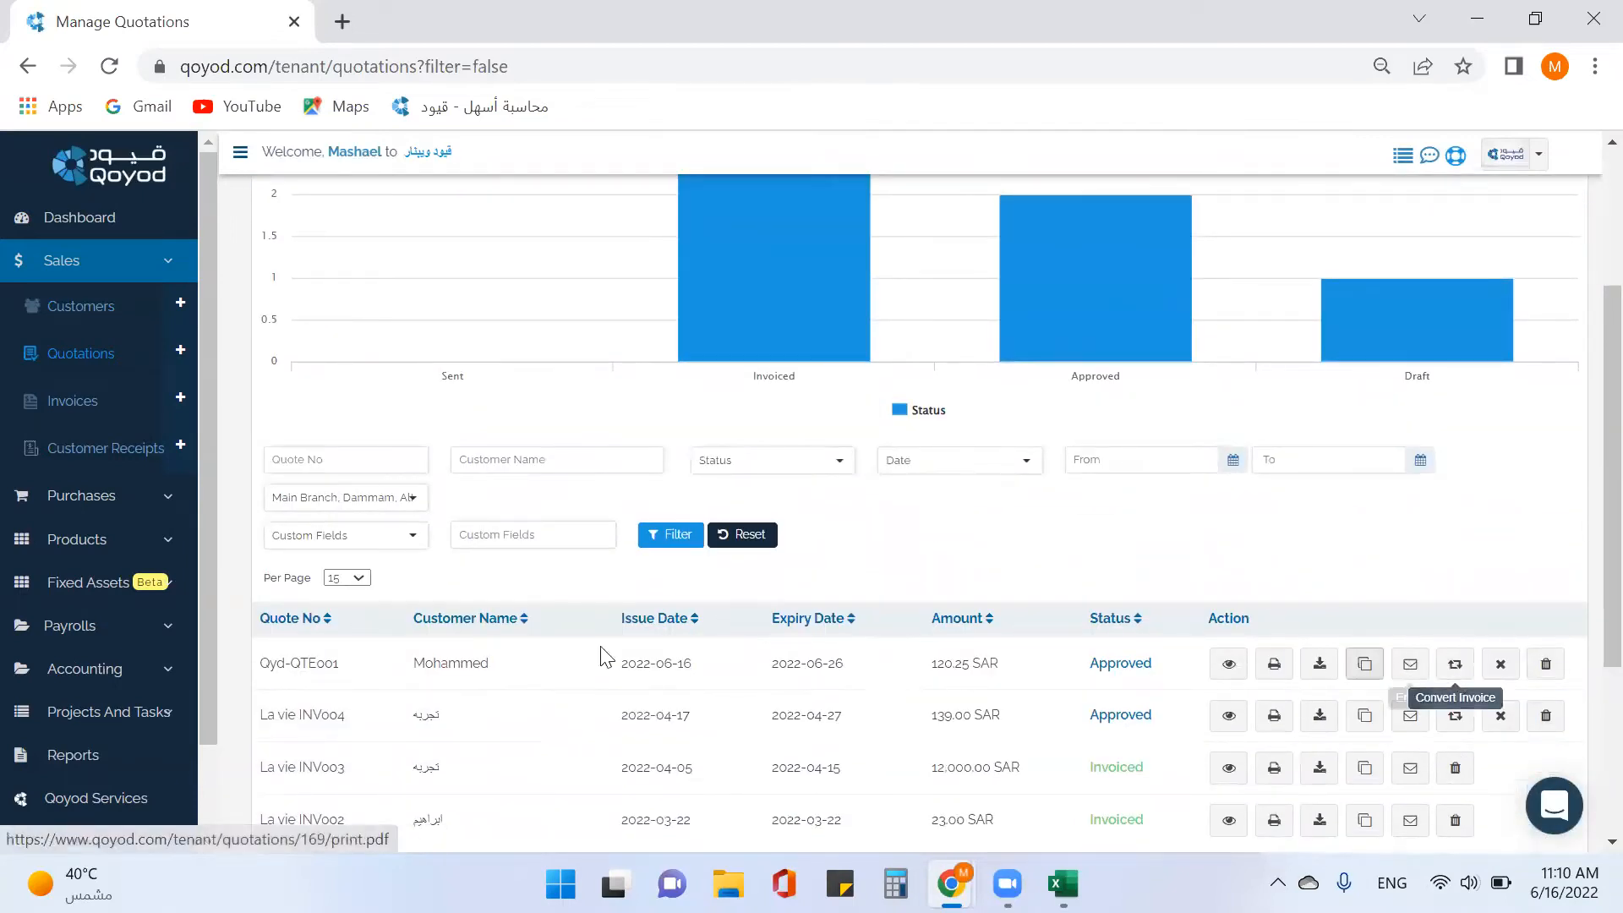
# Review quotation Qyd-QTE001 and convert it into an invoice.
pyautogui.click(462, 666)
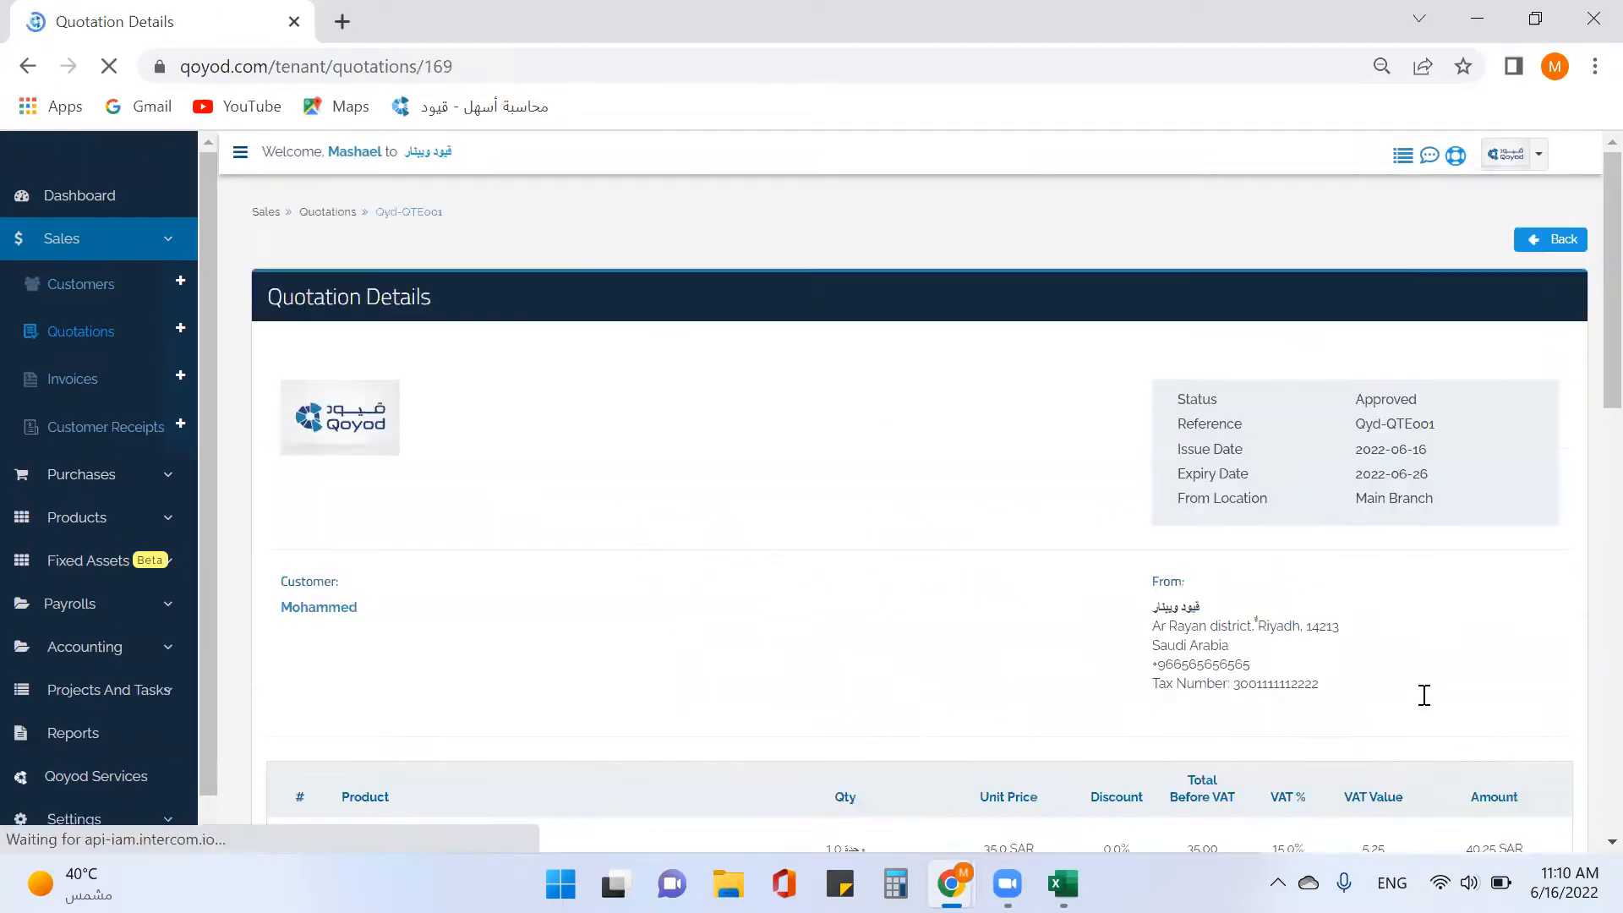
pyautogui.click(91, 353)
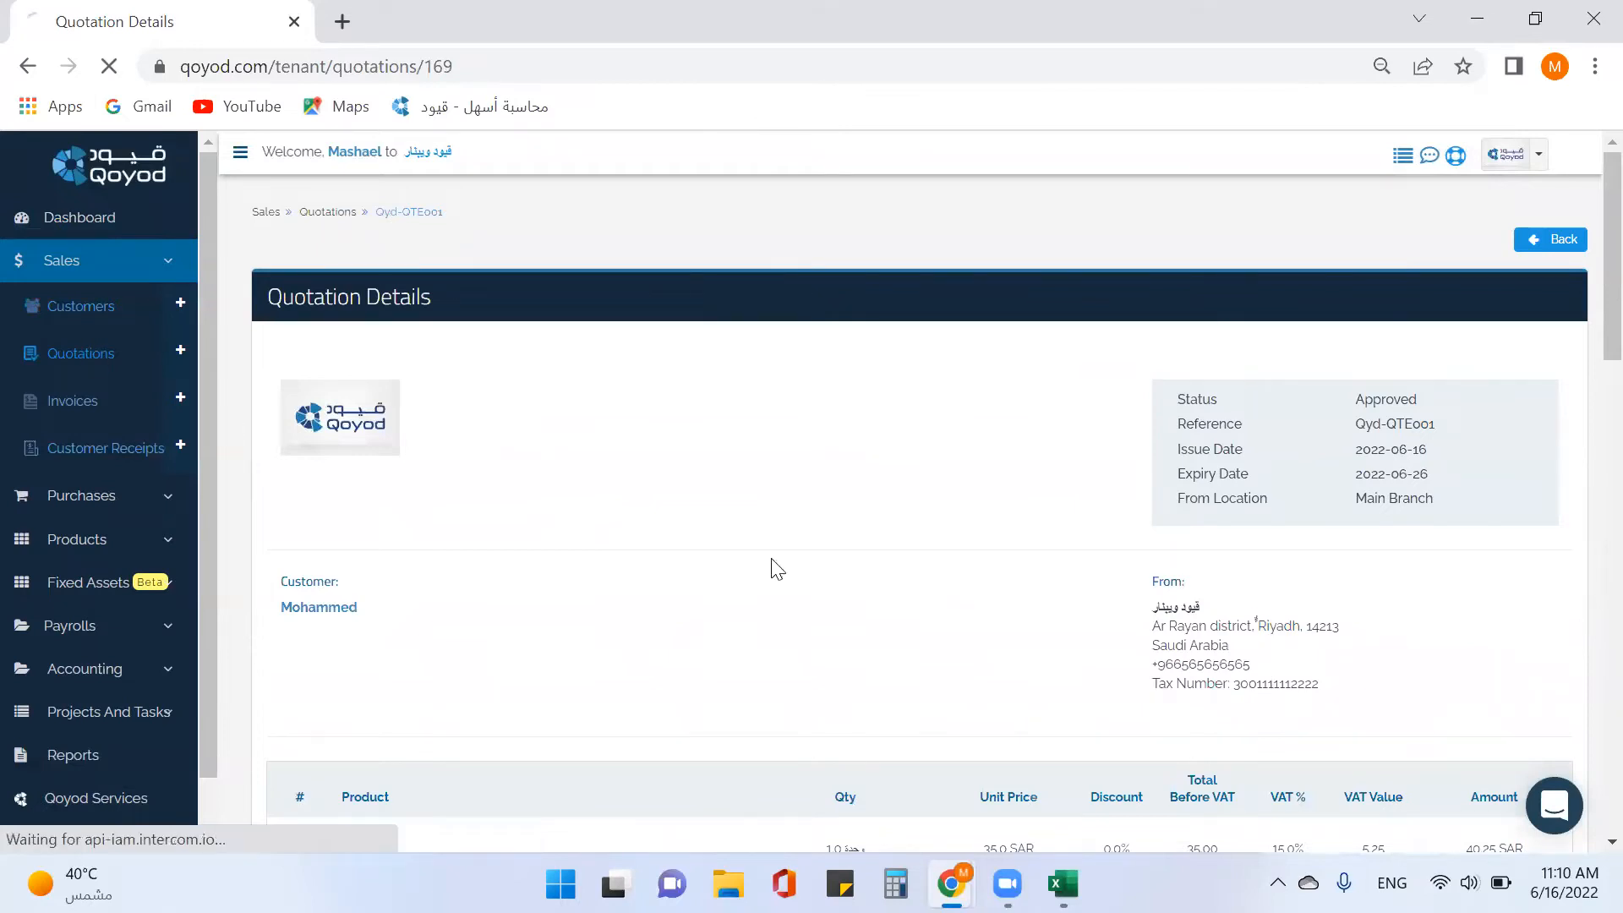
pyautogui.scroll(-3, 1454, 668)
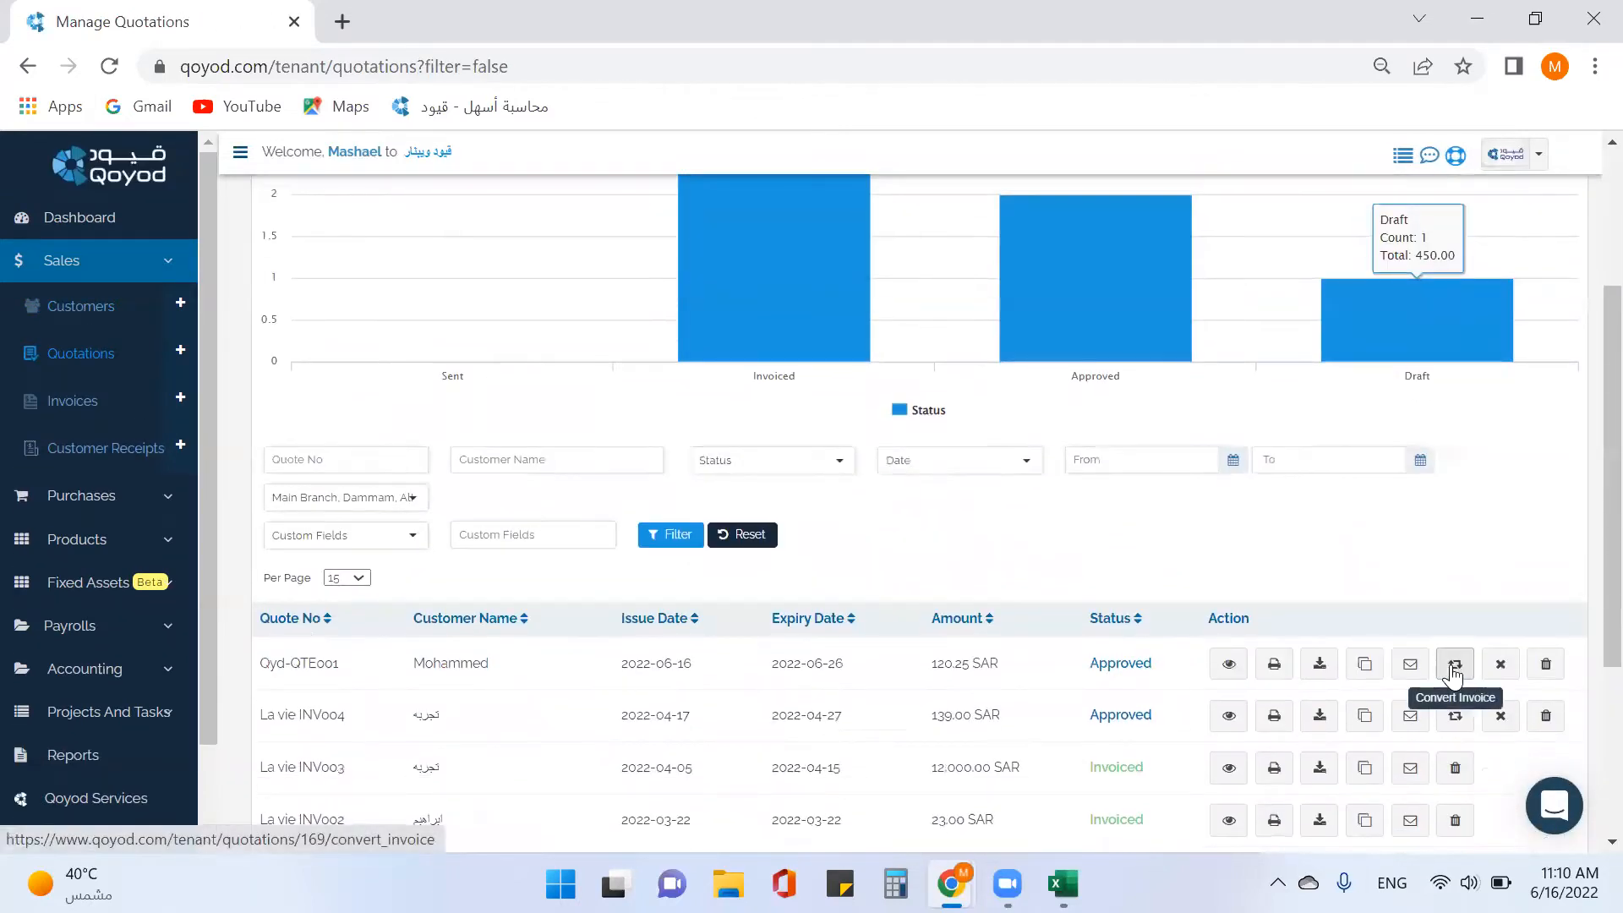
pyautogui.click(1454, 664)
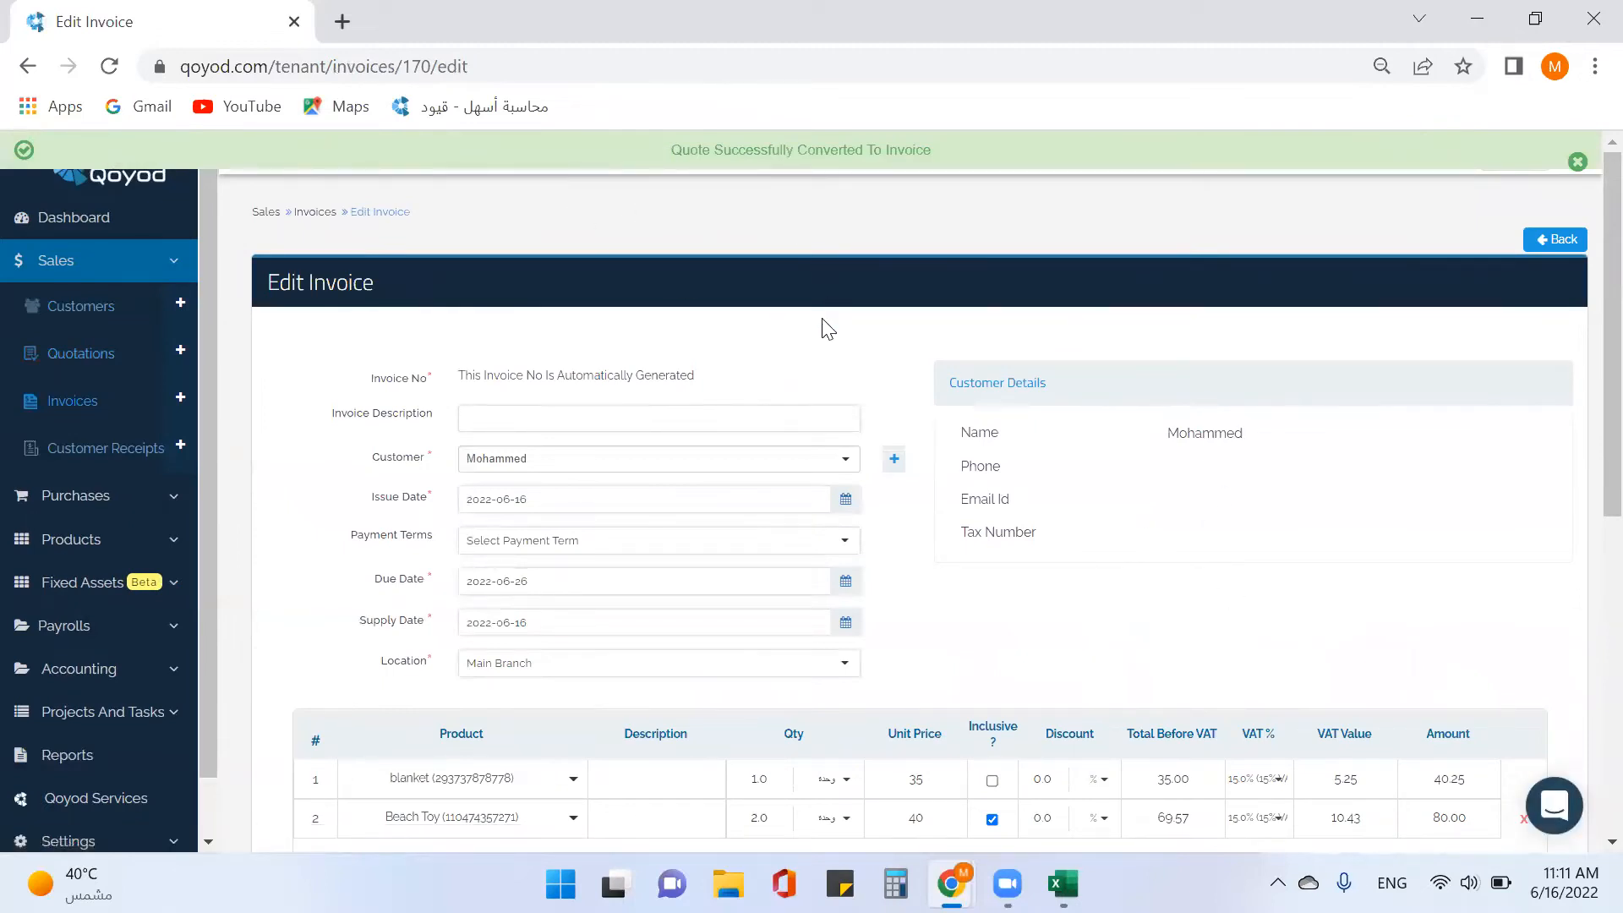
# Check the blanket and Beach Toy lines totalling SAR 120.25, then save and approve the invoice.
pyautogui.scroll(-3, 569, 373)
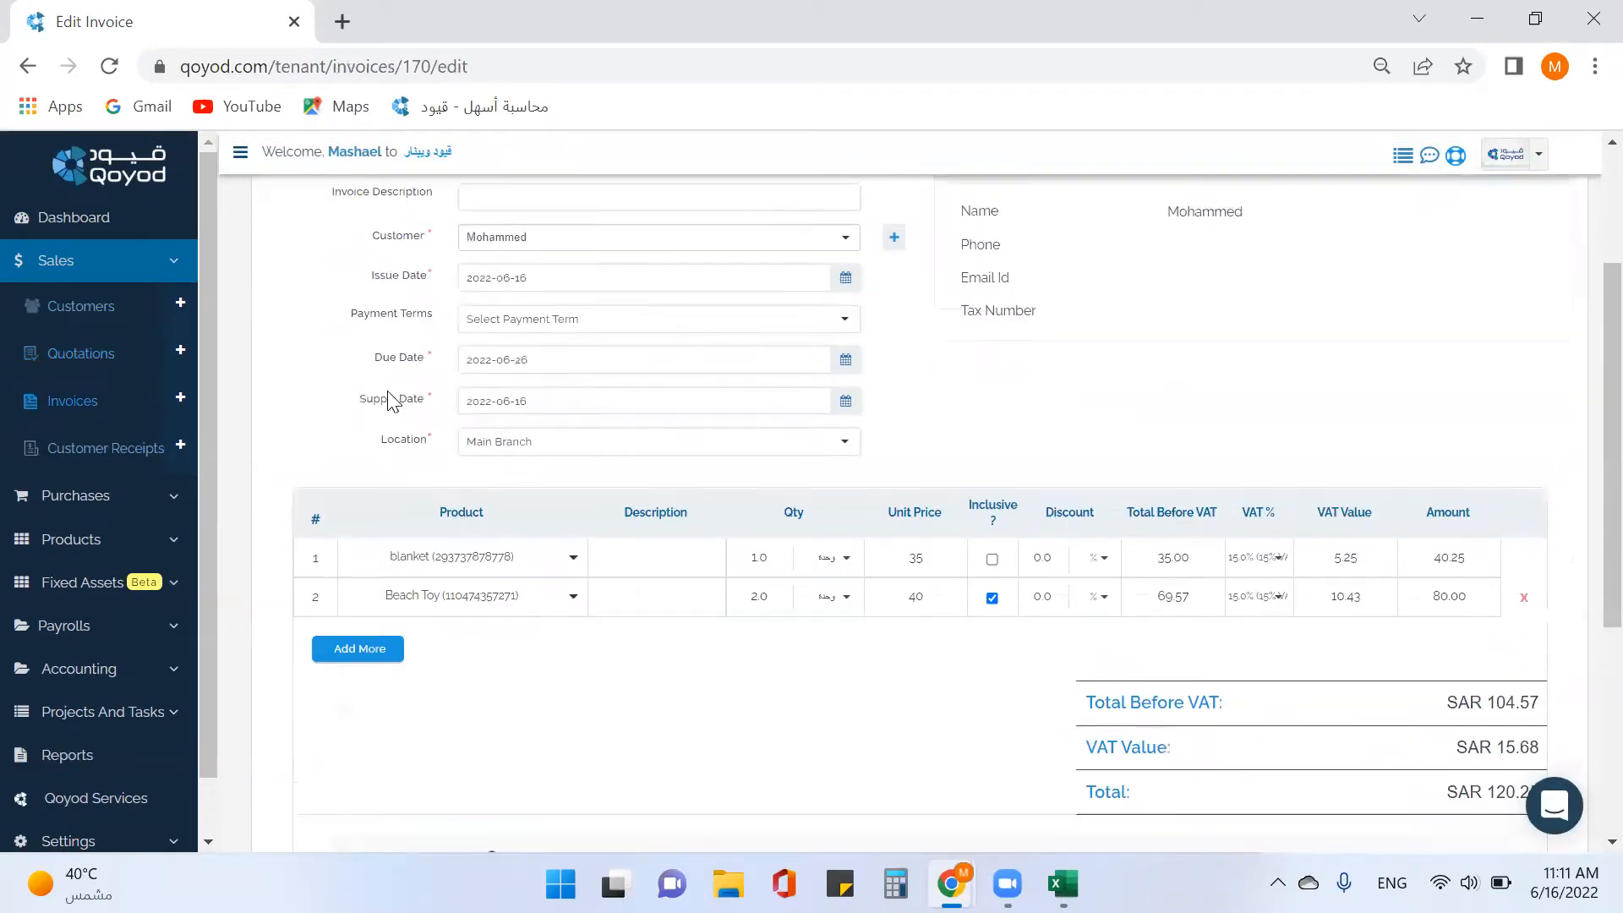
pyautogui.scroll(1, 389, 400)
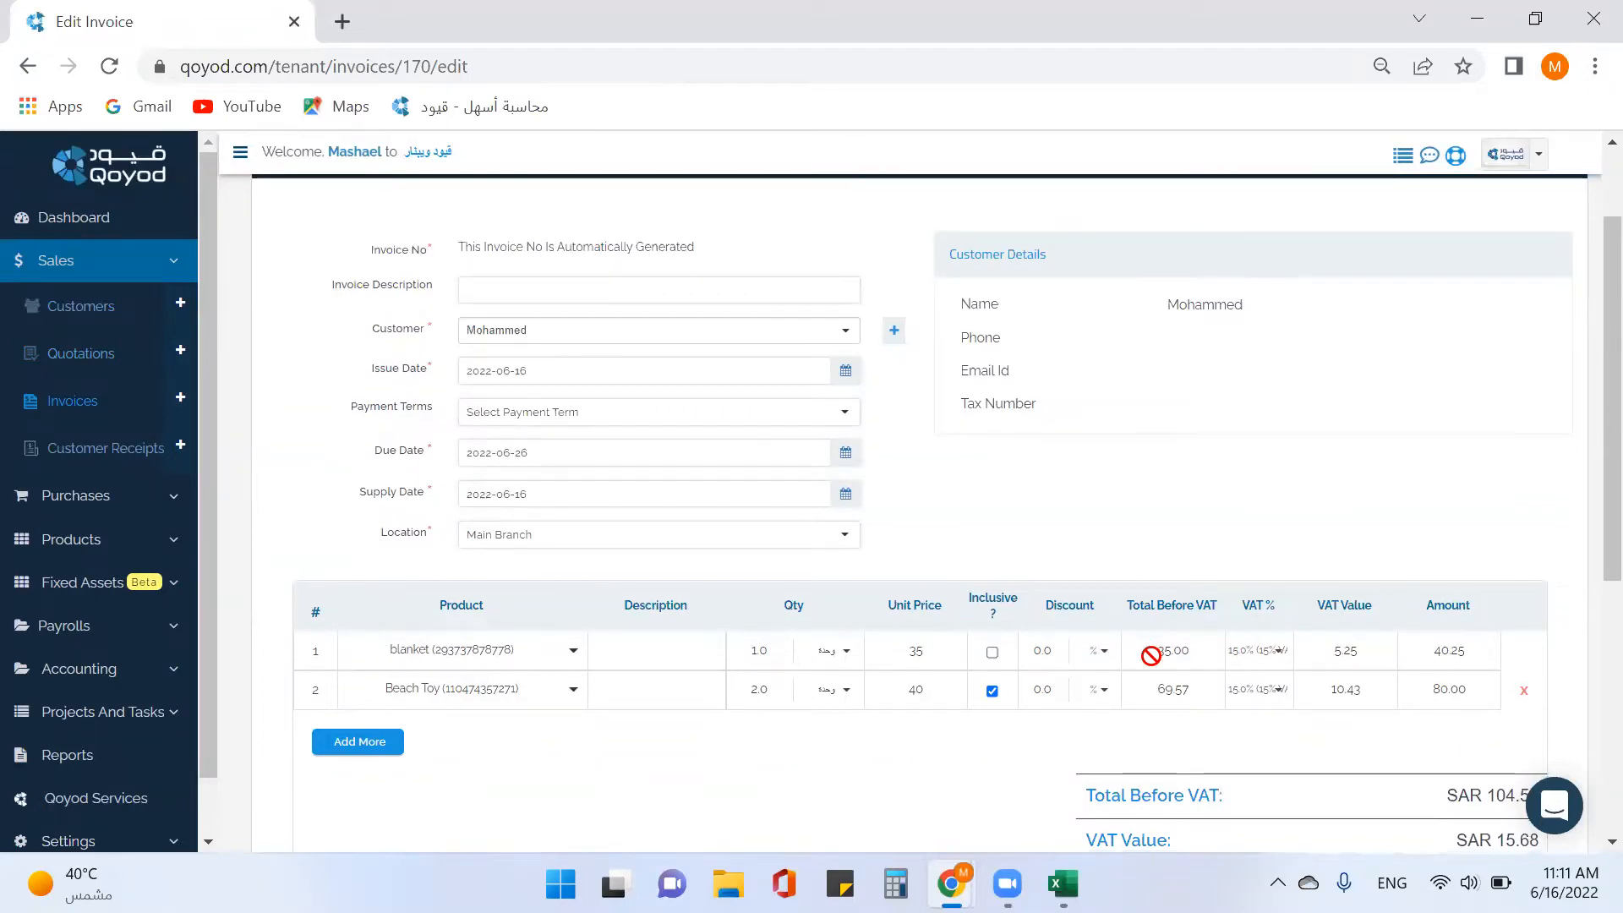
pyautogui.scroll(-2, 954, 693)
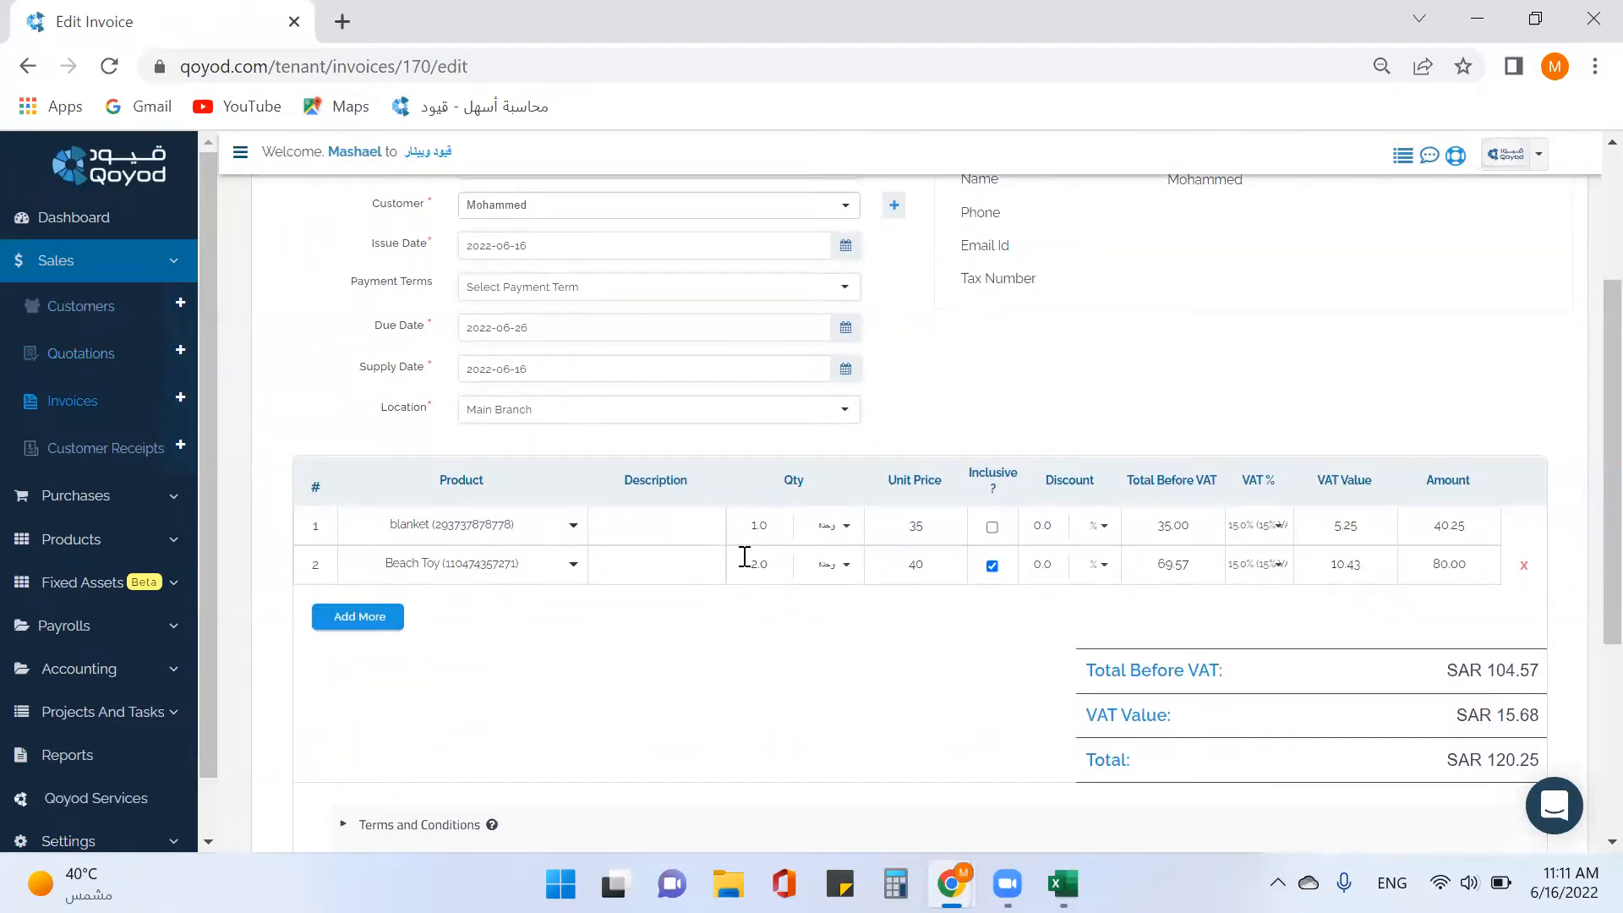
pyautogui.scroll(-2, 761, 562)
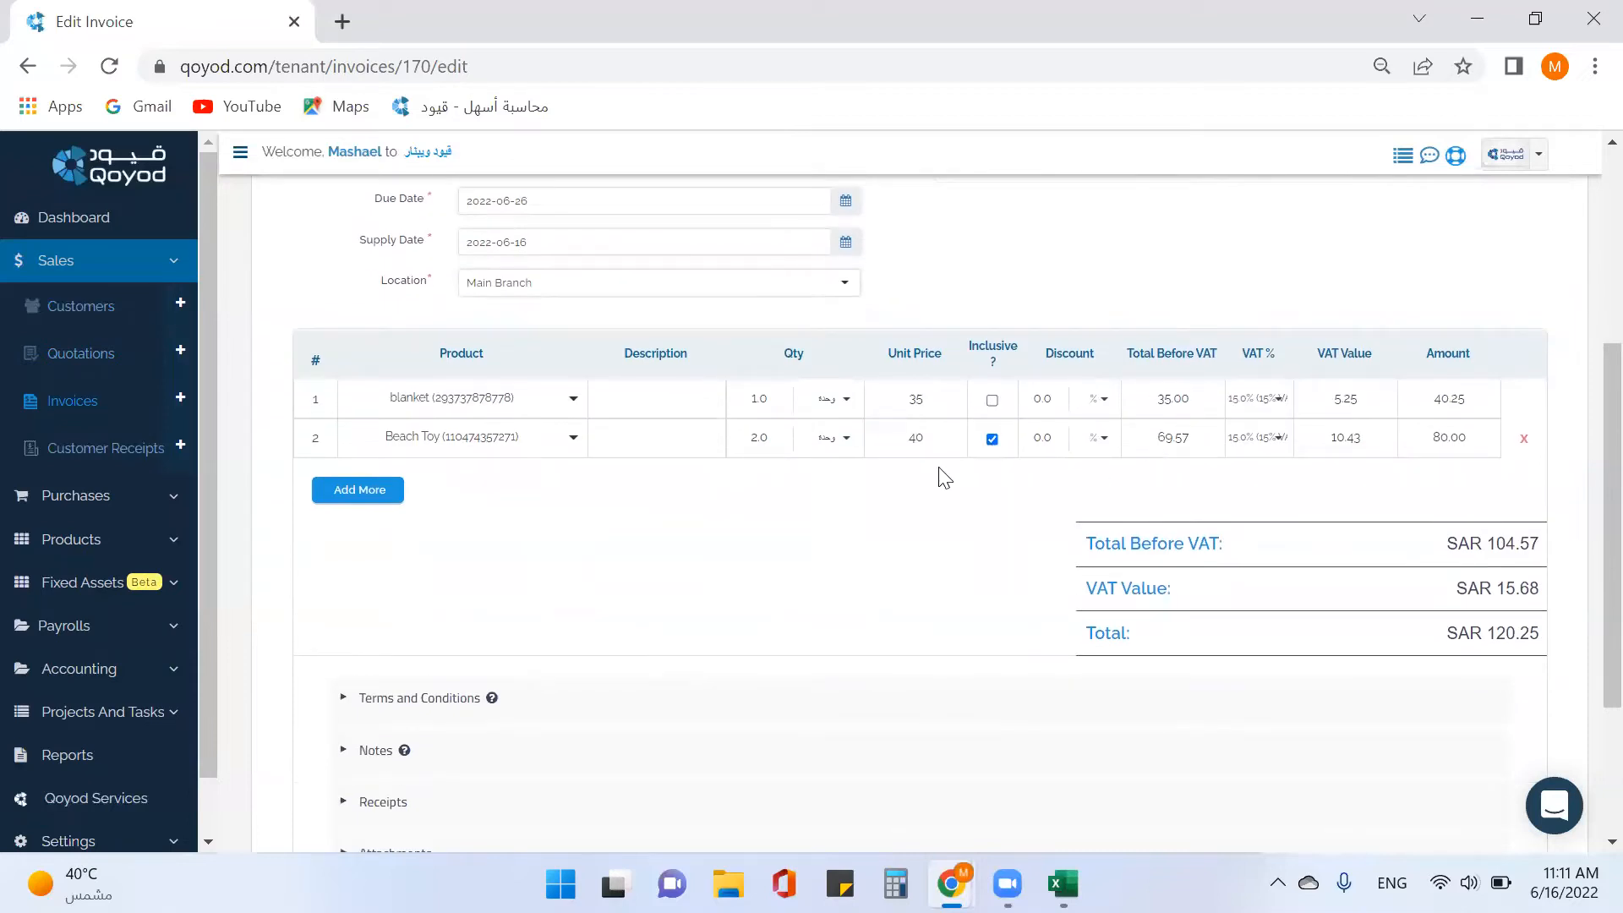
pyautogui.scroll(-3, 949, 504)
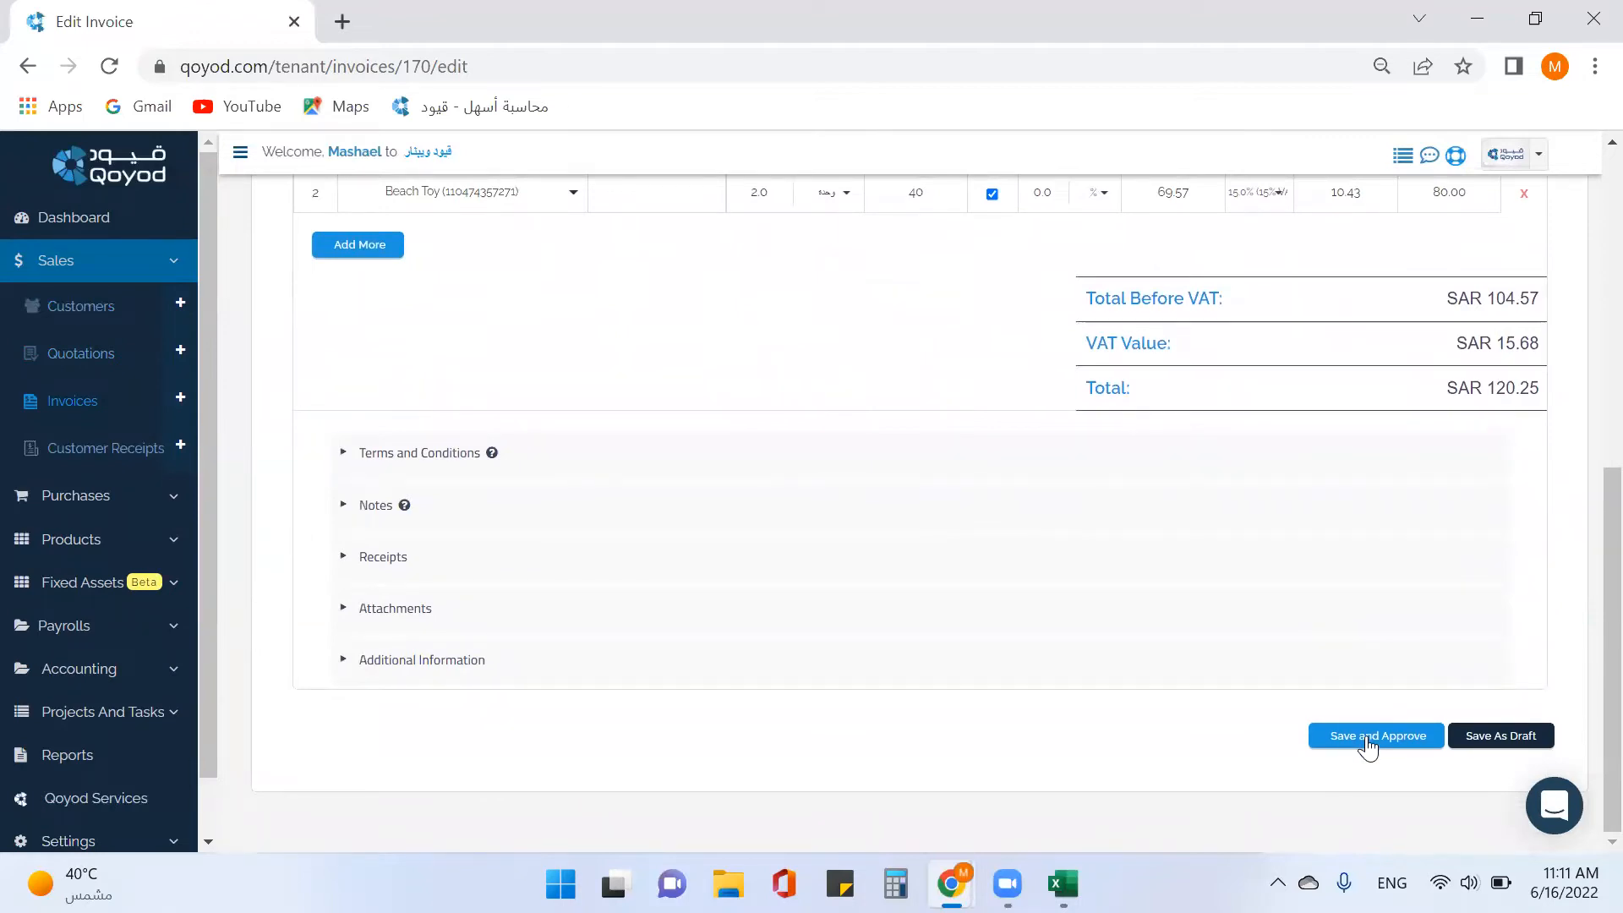
pyautogui.click(1367, 744)
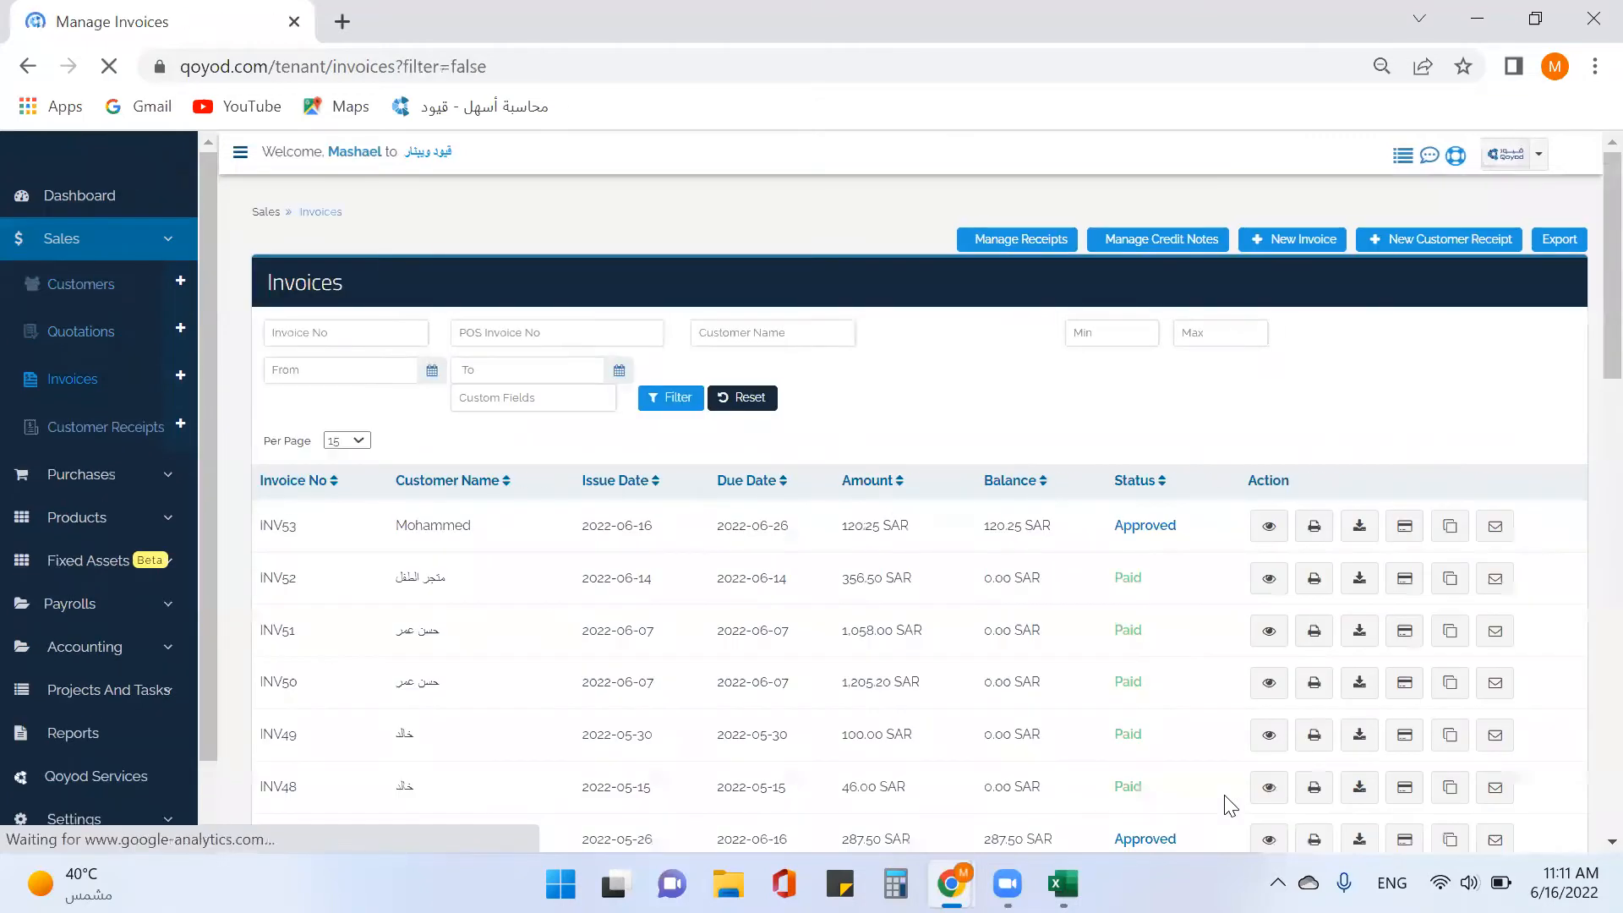
# Open Capture Payment for invoice INV53 (120.25 SAR) and check for unused receipts.
pyautogui.scroll(-3, 1119, 782)
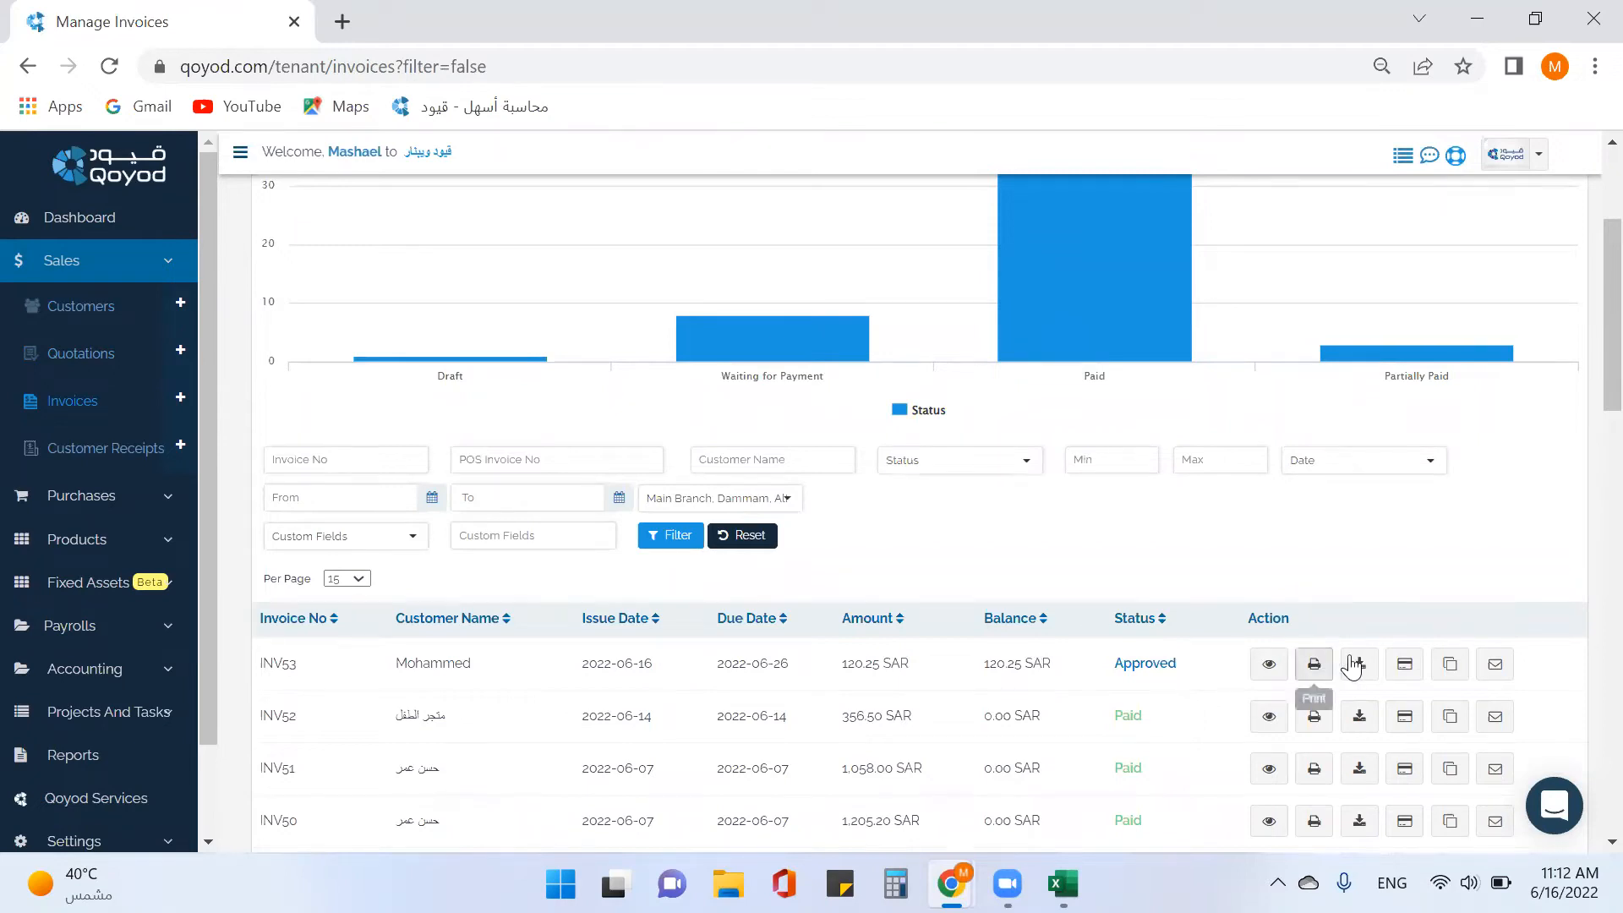
pyautogui.click(1405, 666)
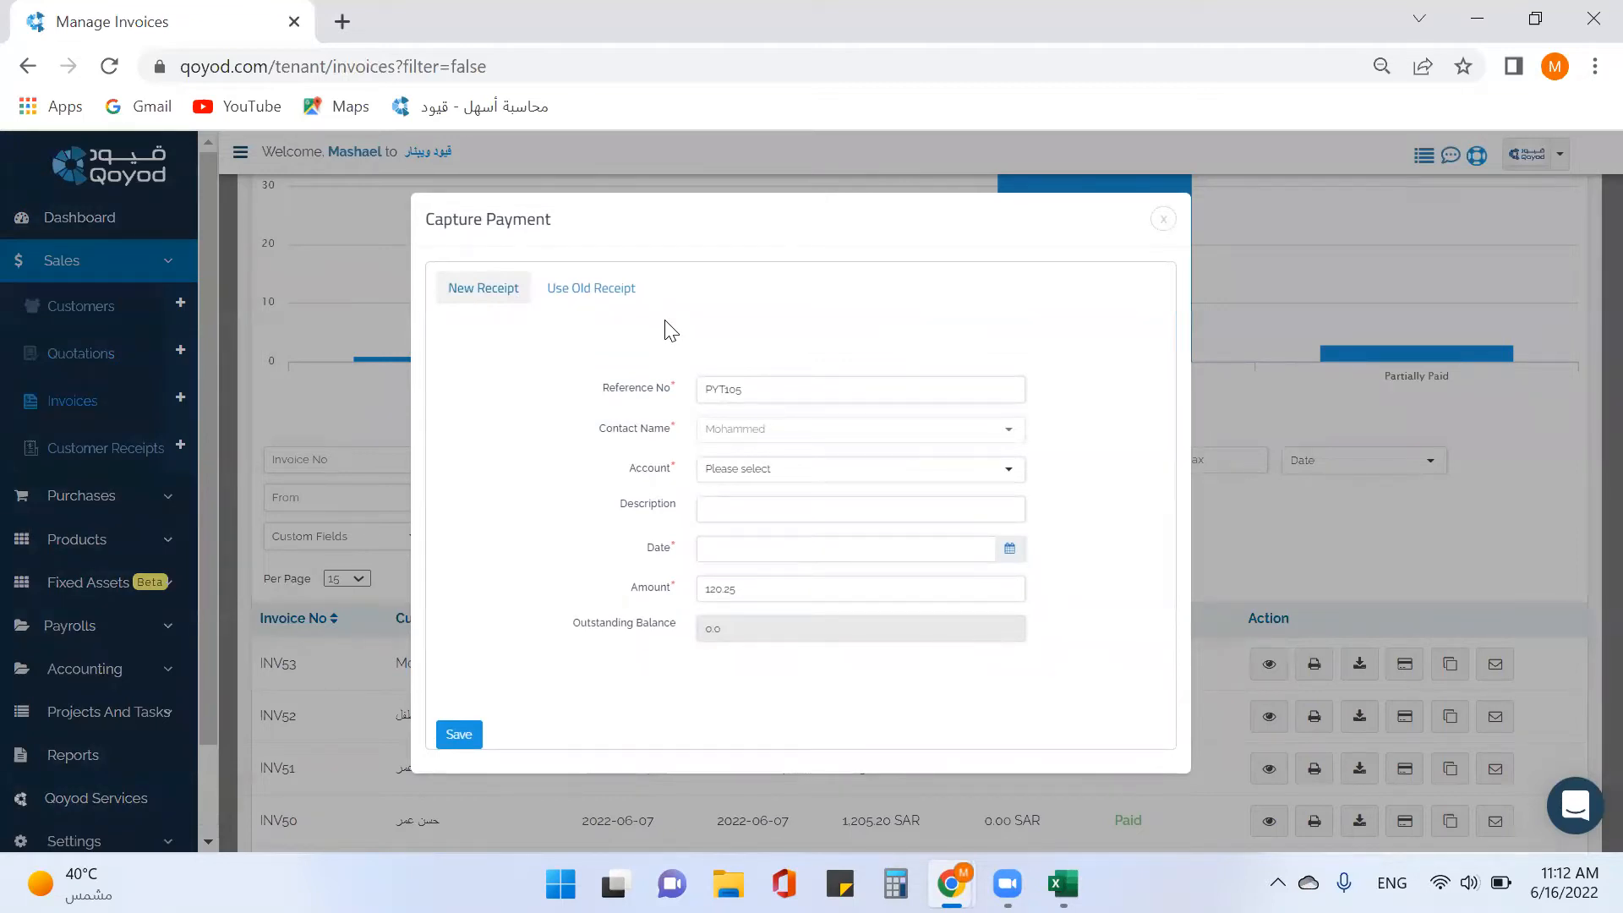
pyautogui.click(608, 289)
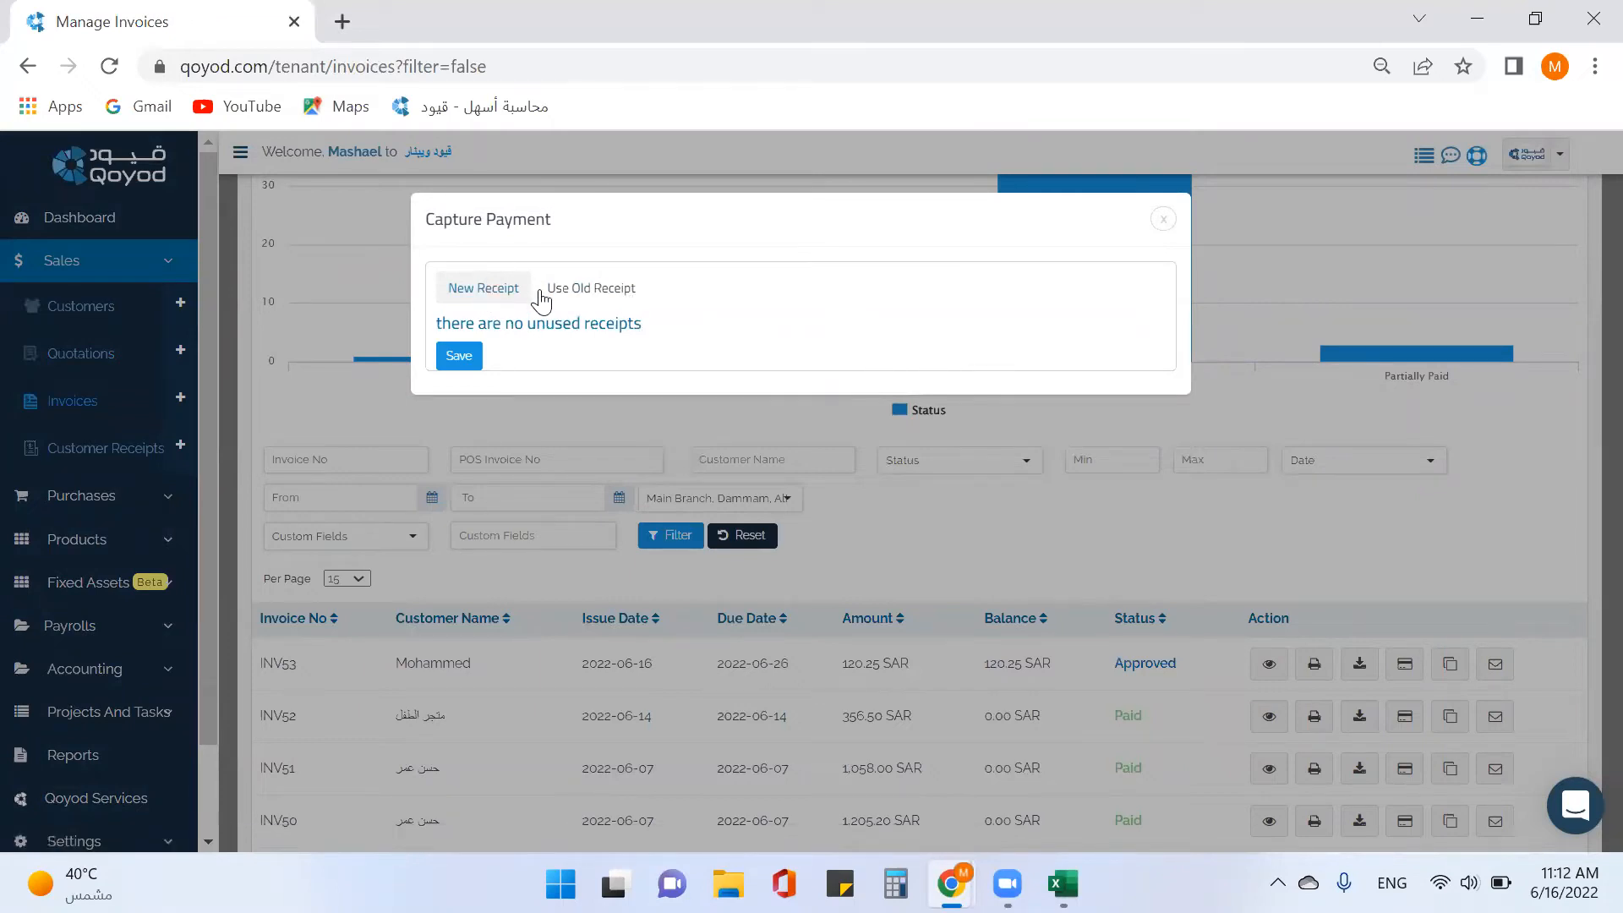
# Save the 120.25 payment for INV53 into 110202 - Al Rajhi Bank dated 16 June 2022.
pyautogui.click(496, 295)
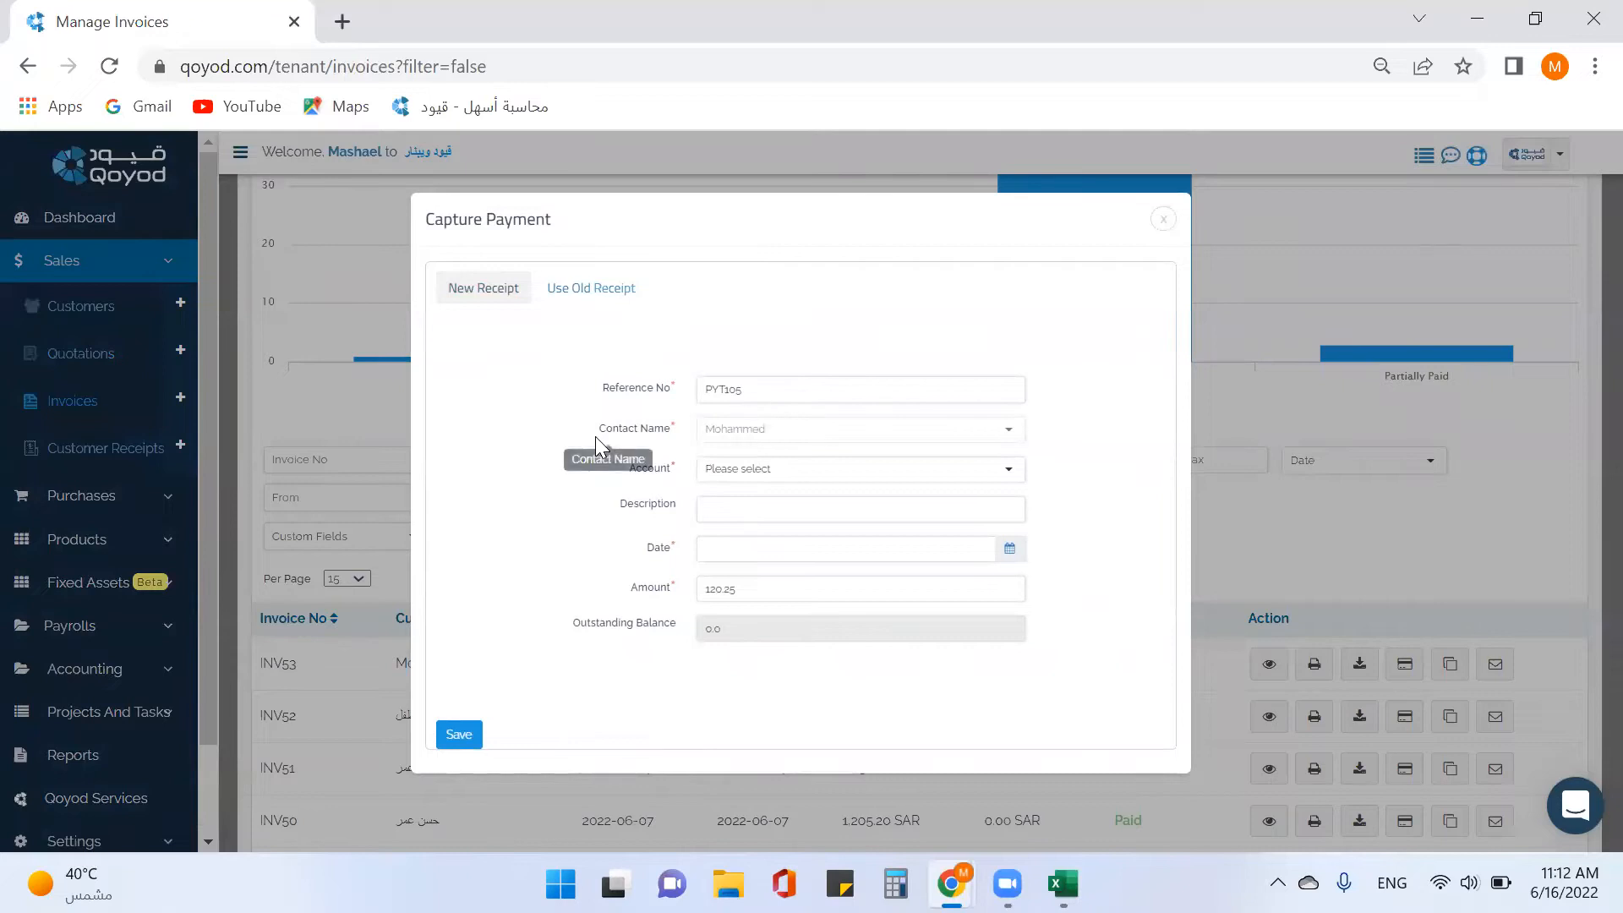
pyautogui.click(789, 476)
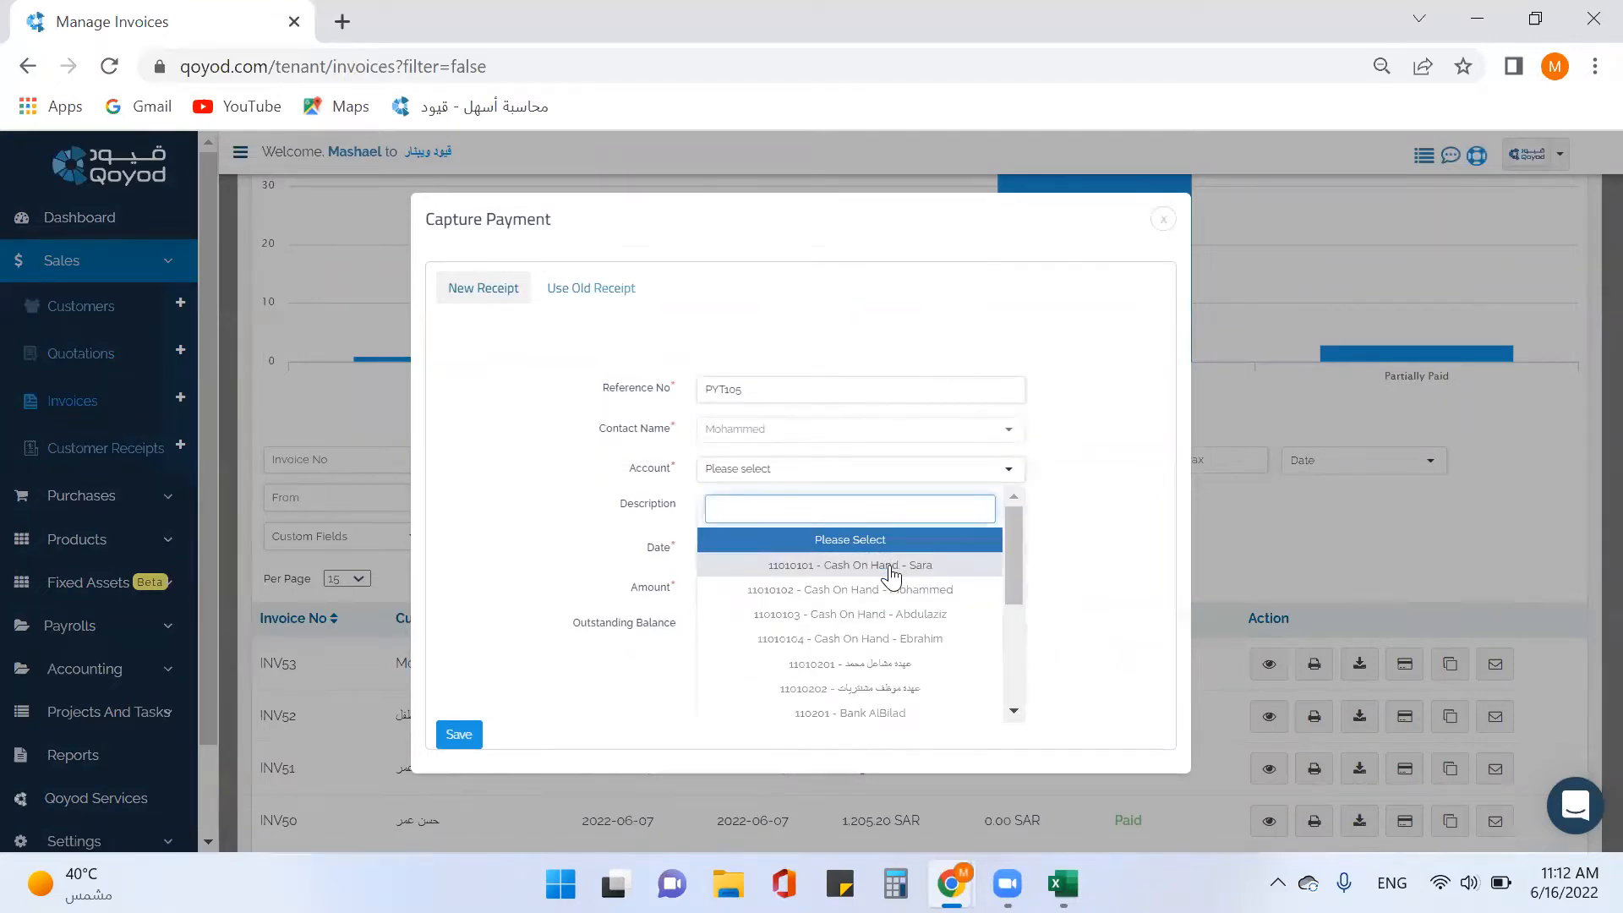
pyautogui.scroll(-3, 892, 575)
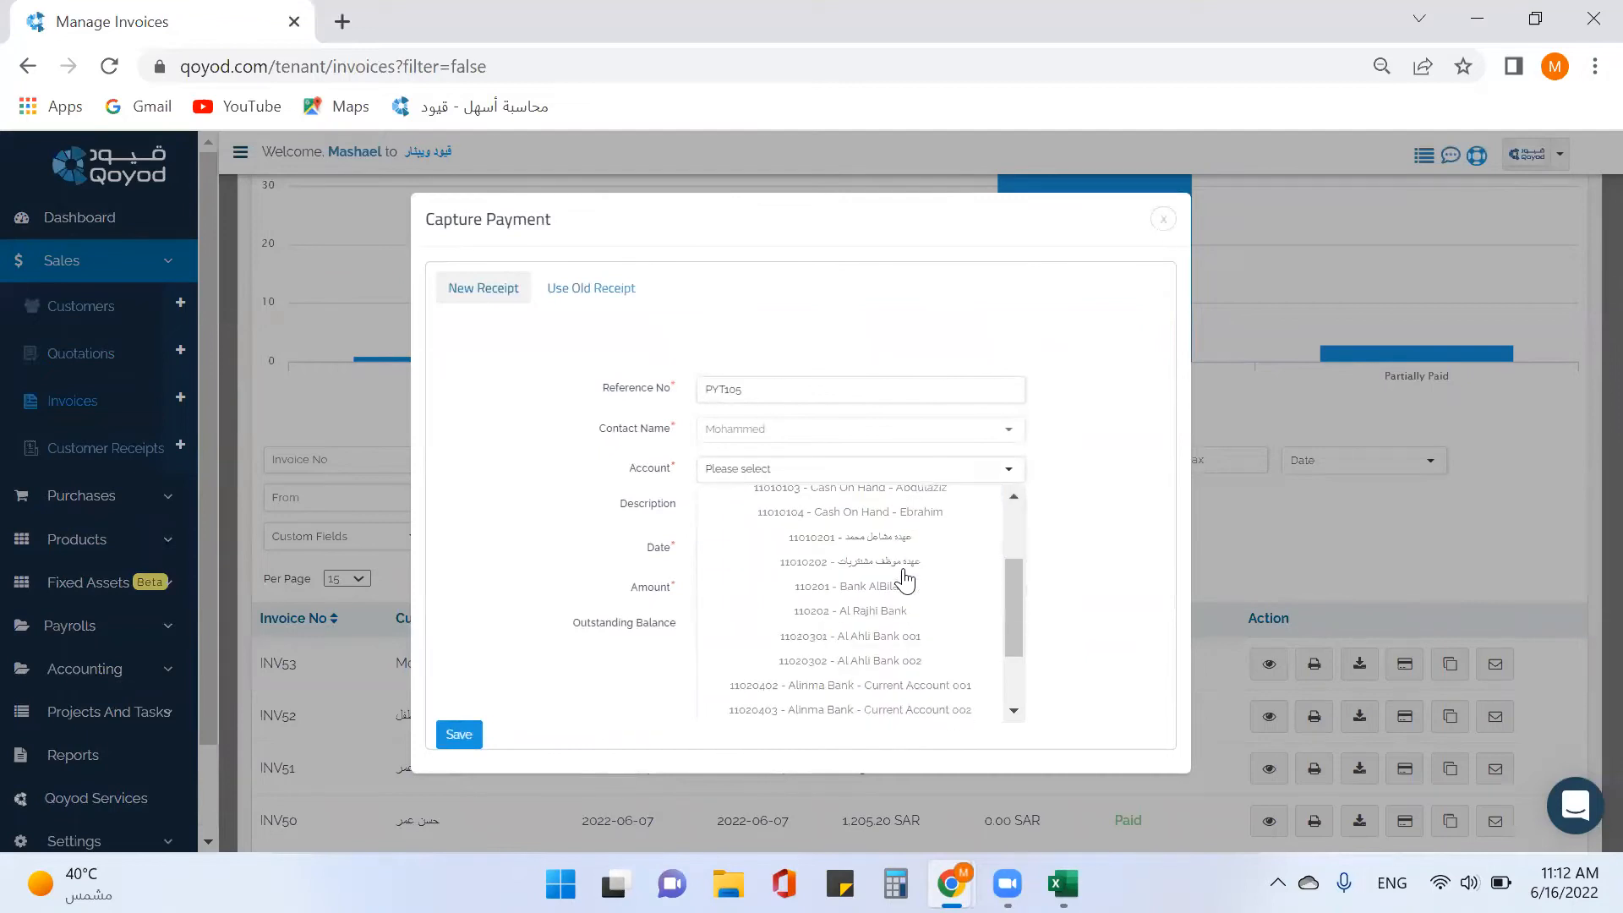
pyautogui.click(887, 615)
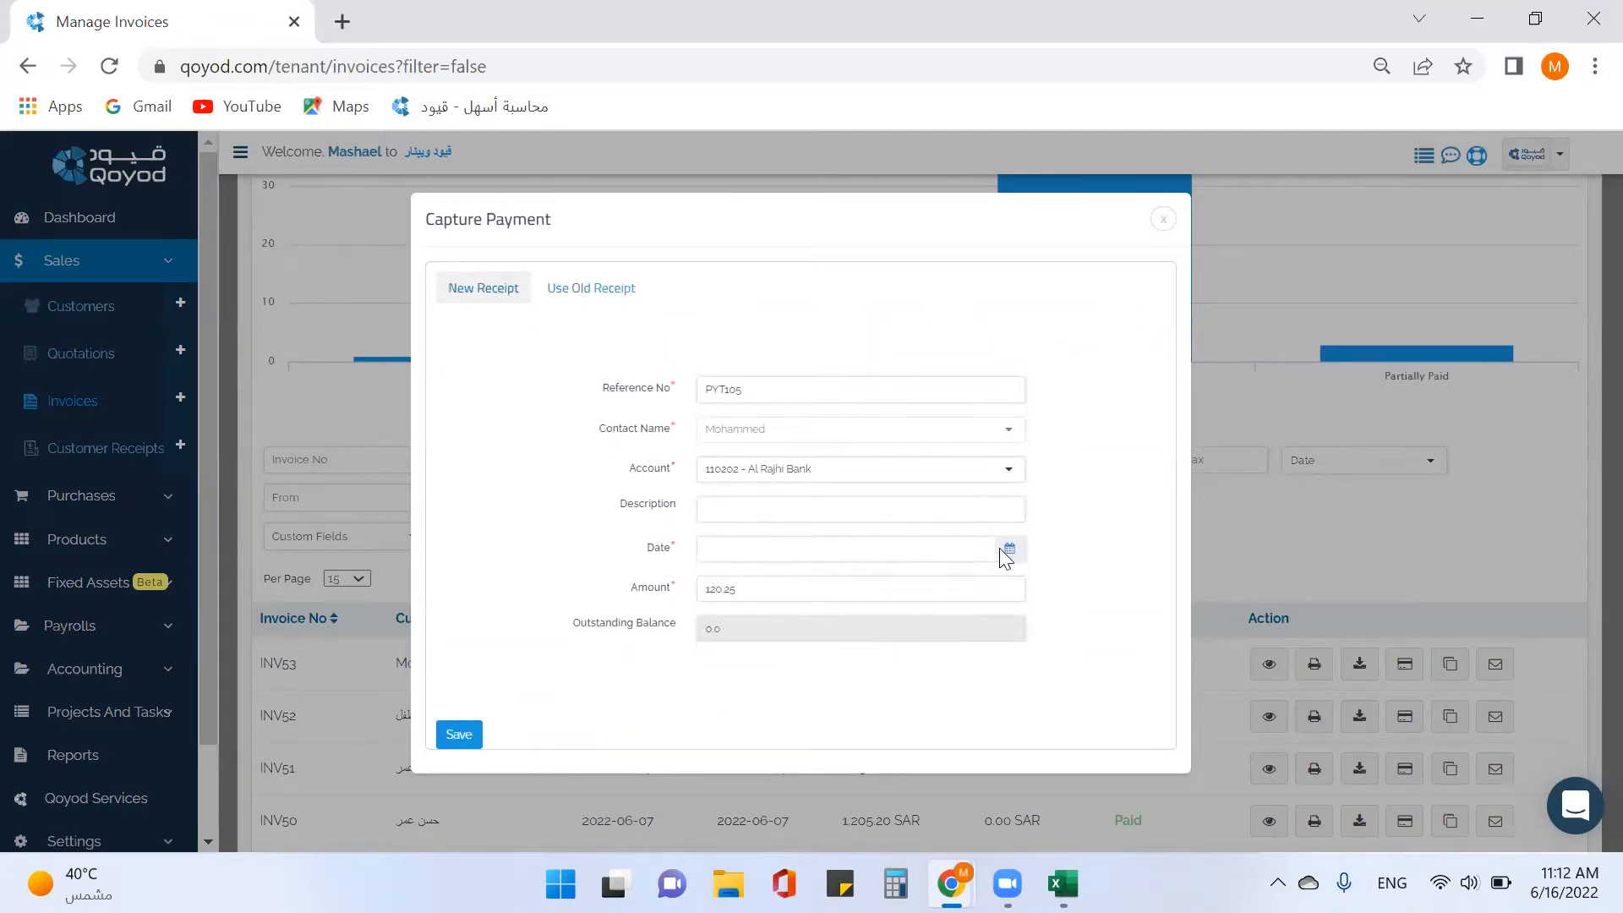
pyautogui.click(1009, 549)
pyautogui.click(823, 425)
pyautogui.doubleClick(788, 594)
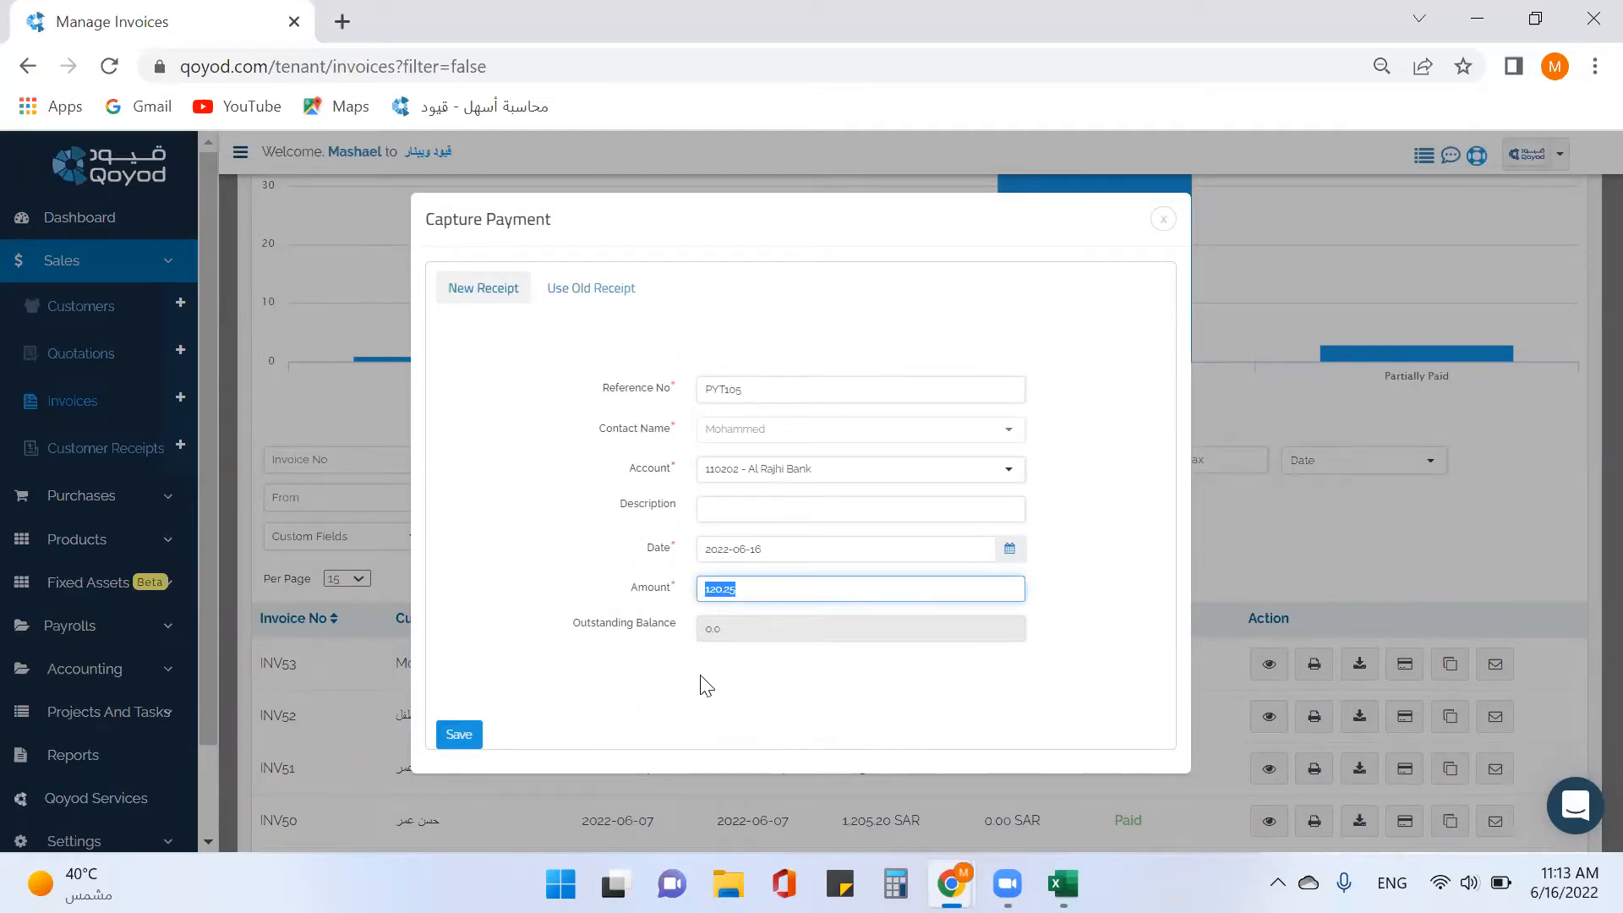
pyautogui.click(450, 737)
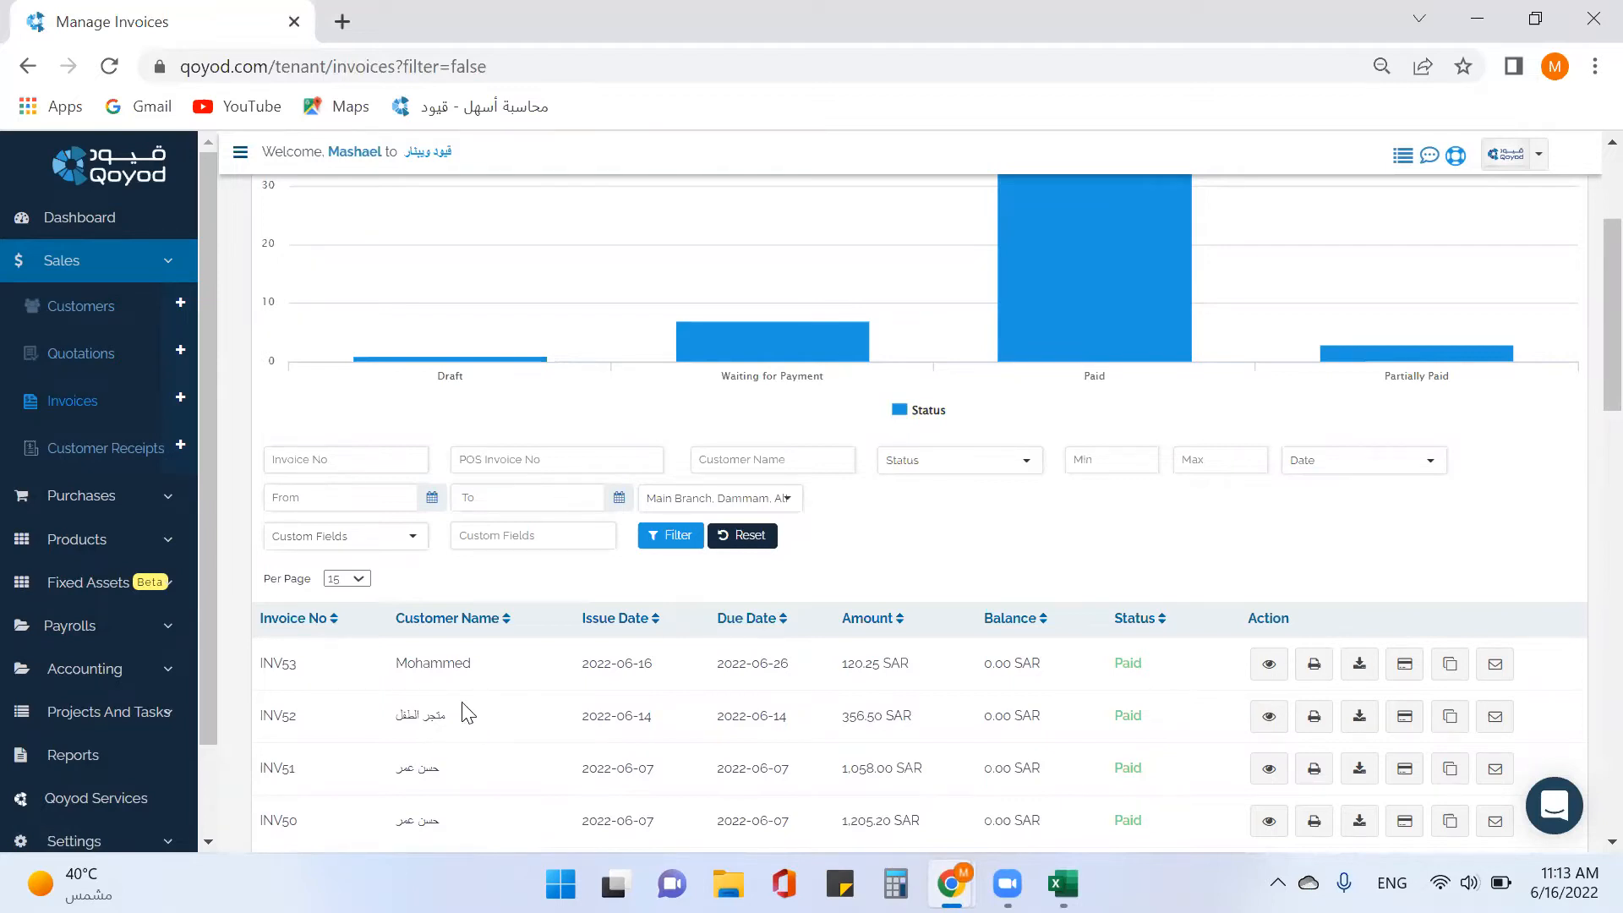
pyautogui.click(171, 455)
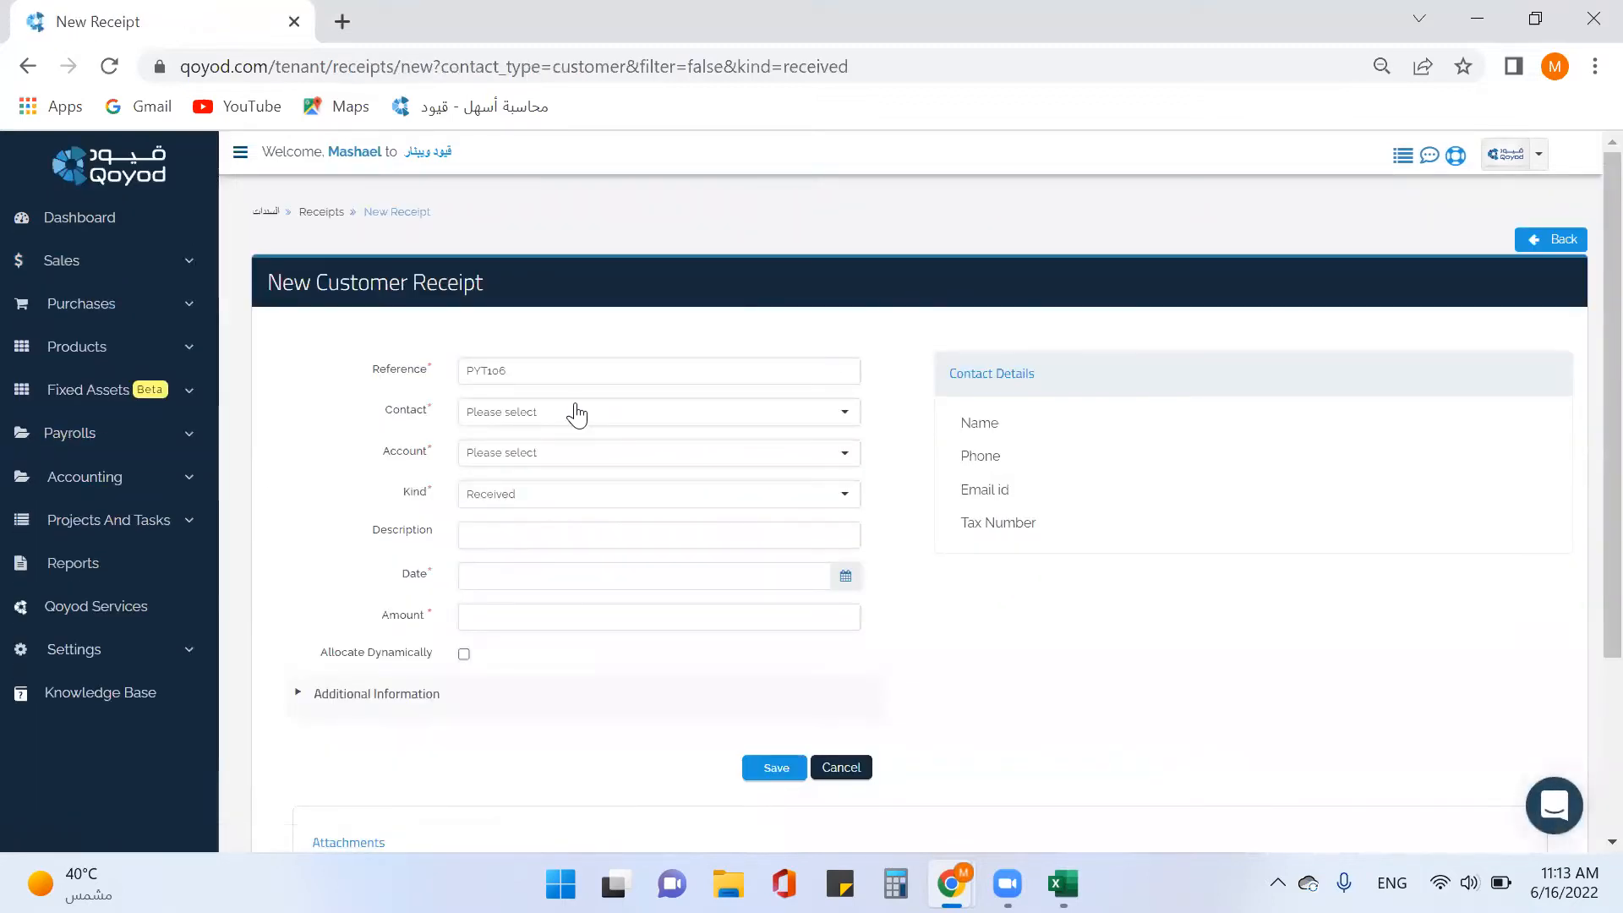
# Choose the store customer owing on INV47 as the receipt's contact.
pyautogui.click(569, 419)
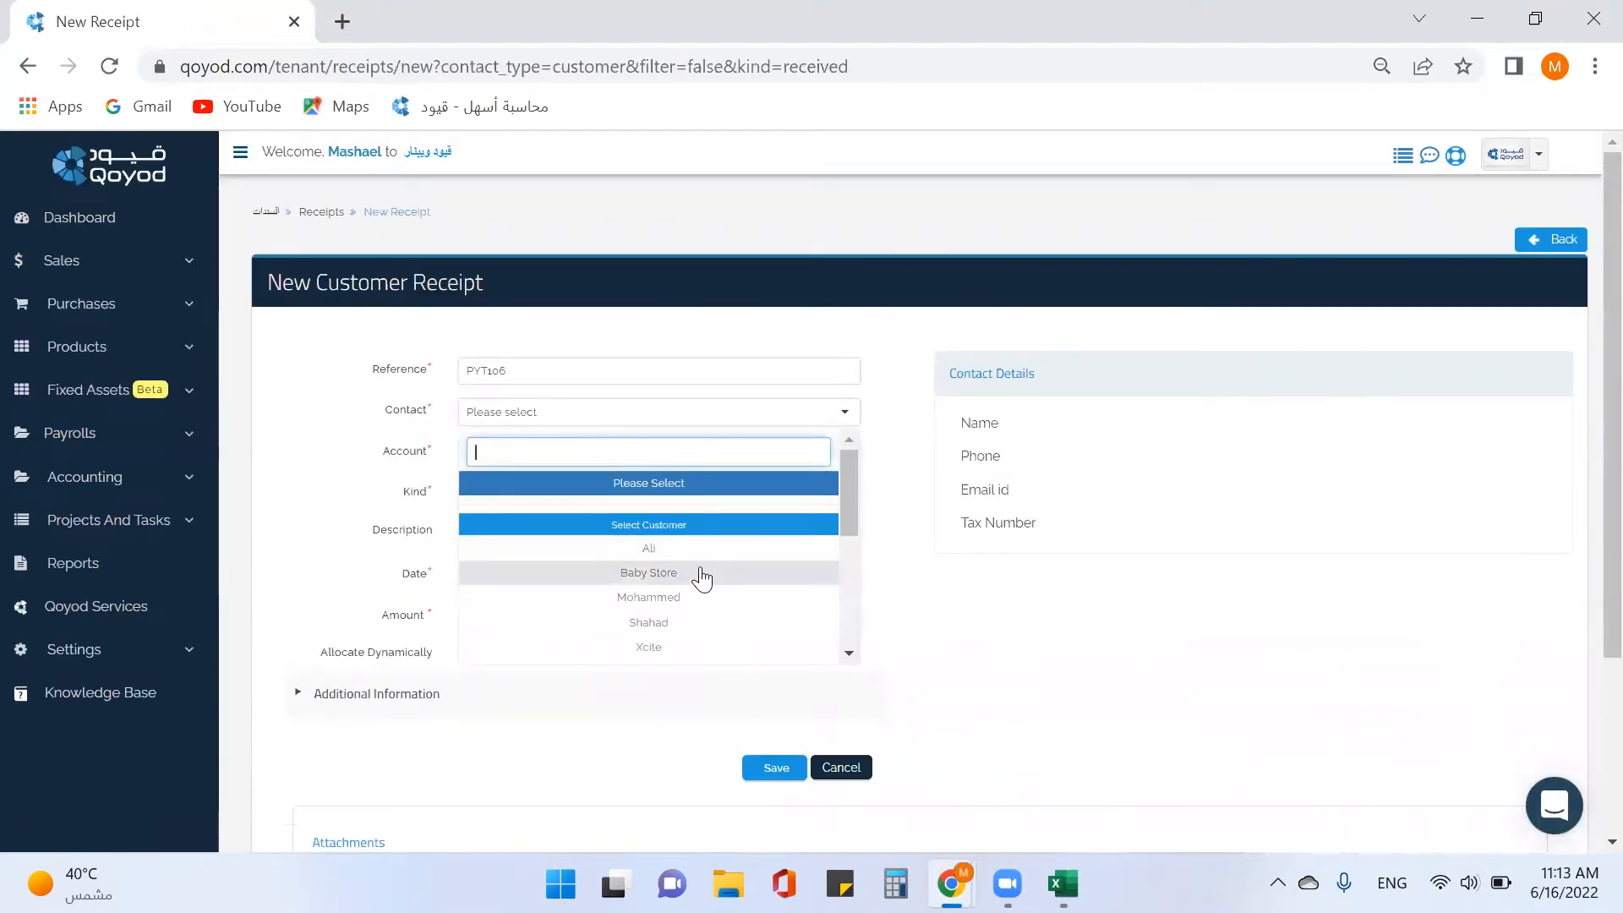
pyautogui.scroll(-2, 693, 624)
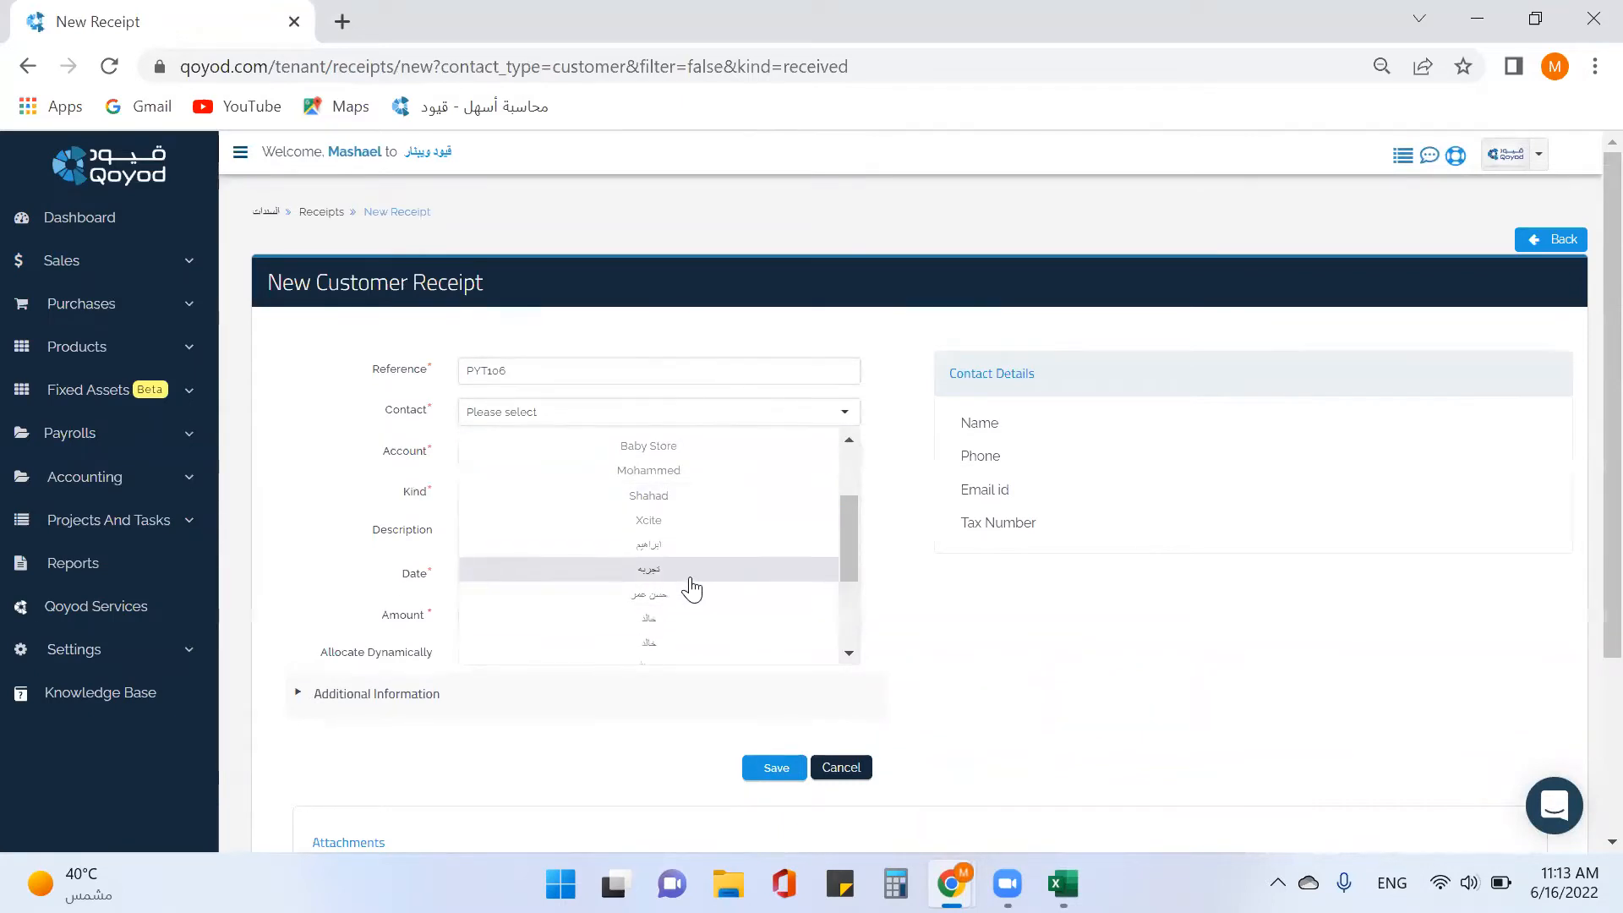
pyautogui.scroll(-2, 691, 588)
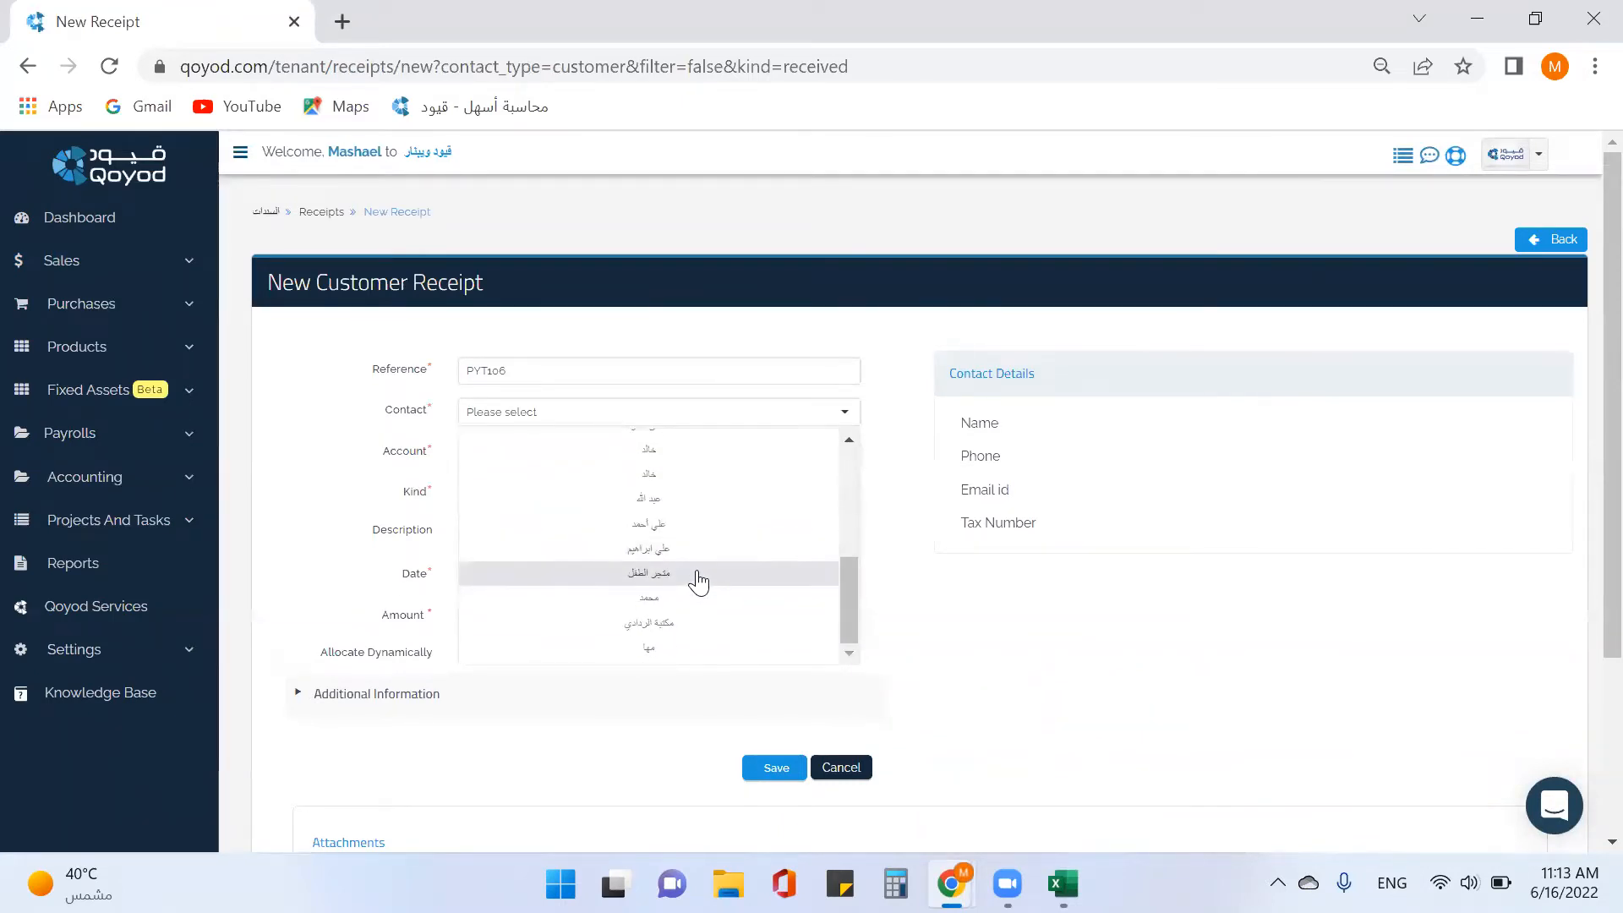
pyautogui.click(698, 582)
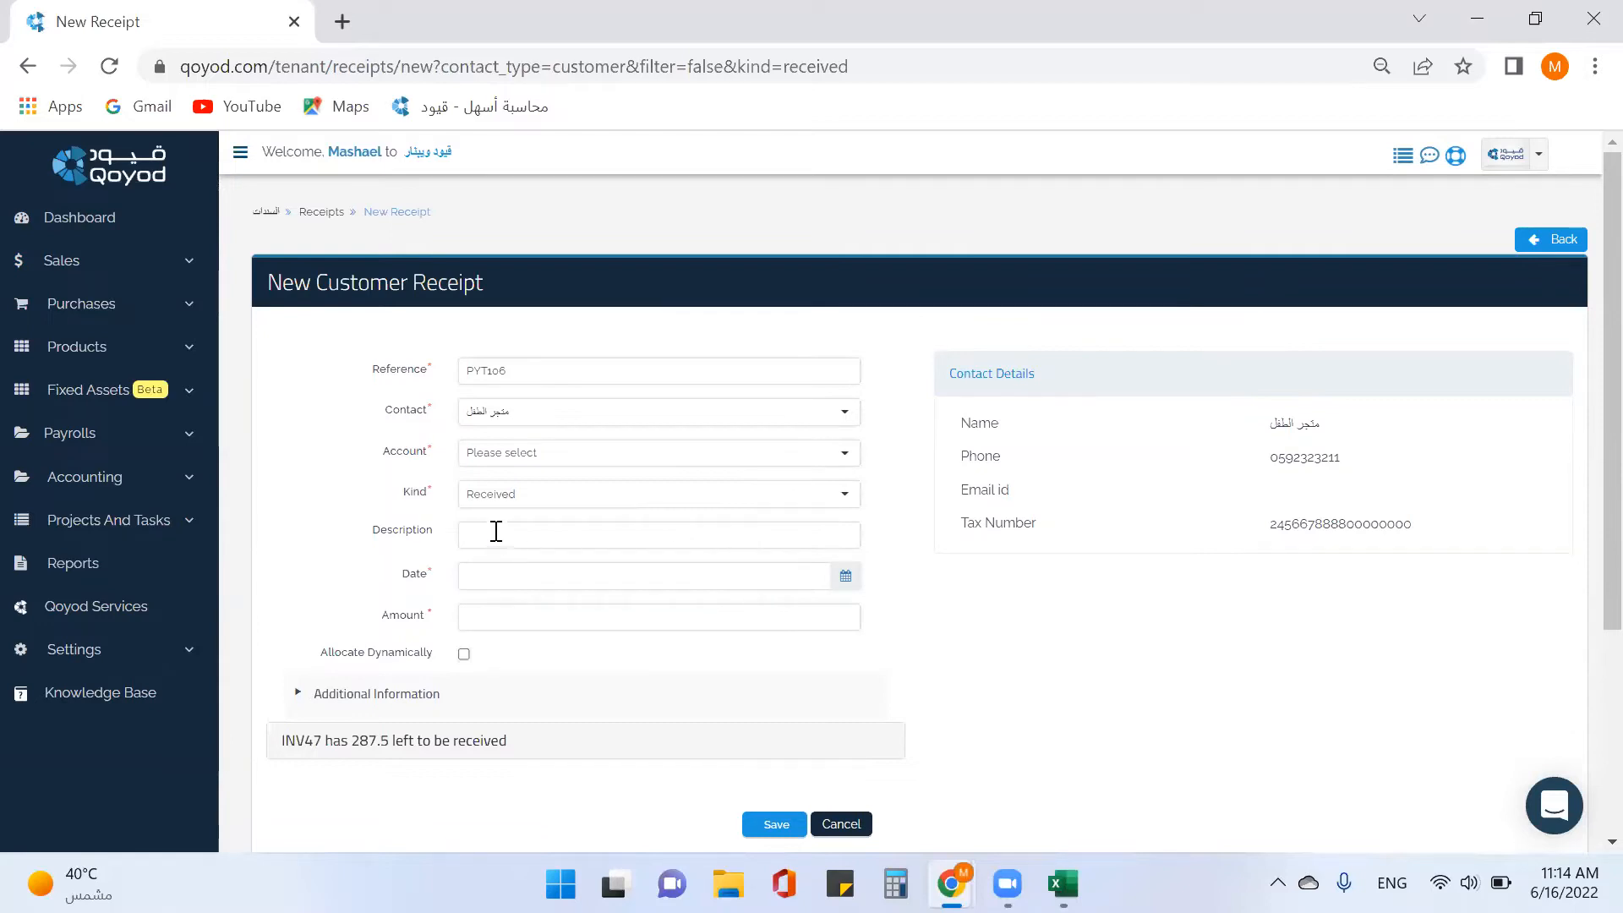
# Date the receipt 2022-06-16, enter amount 500, tick Allocate Dynamically and attempt saving.
pyautogui.click(846, 578)
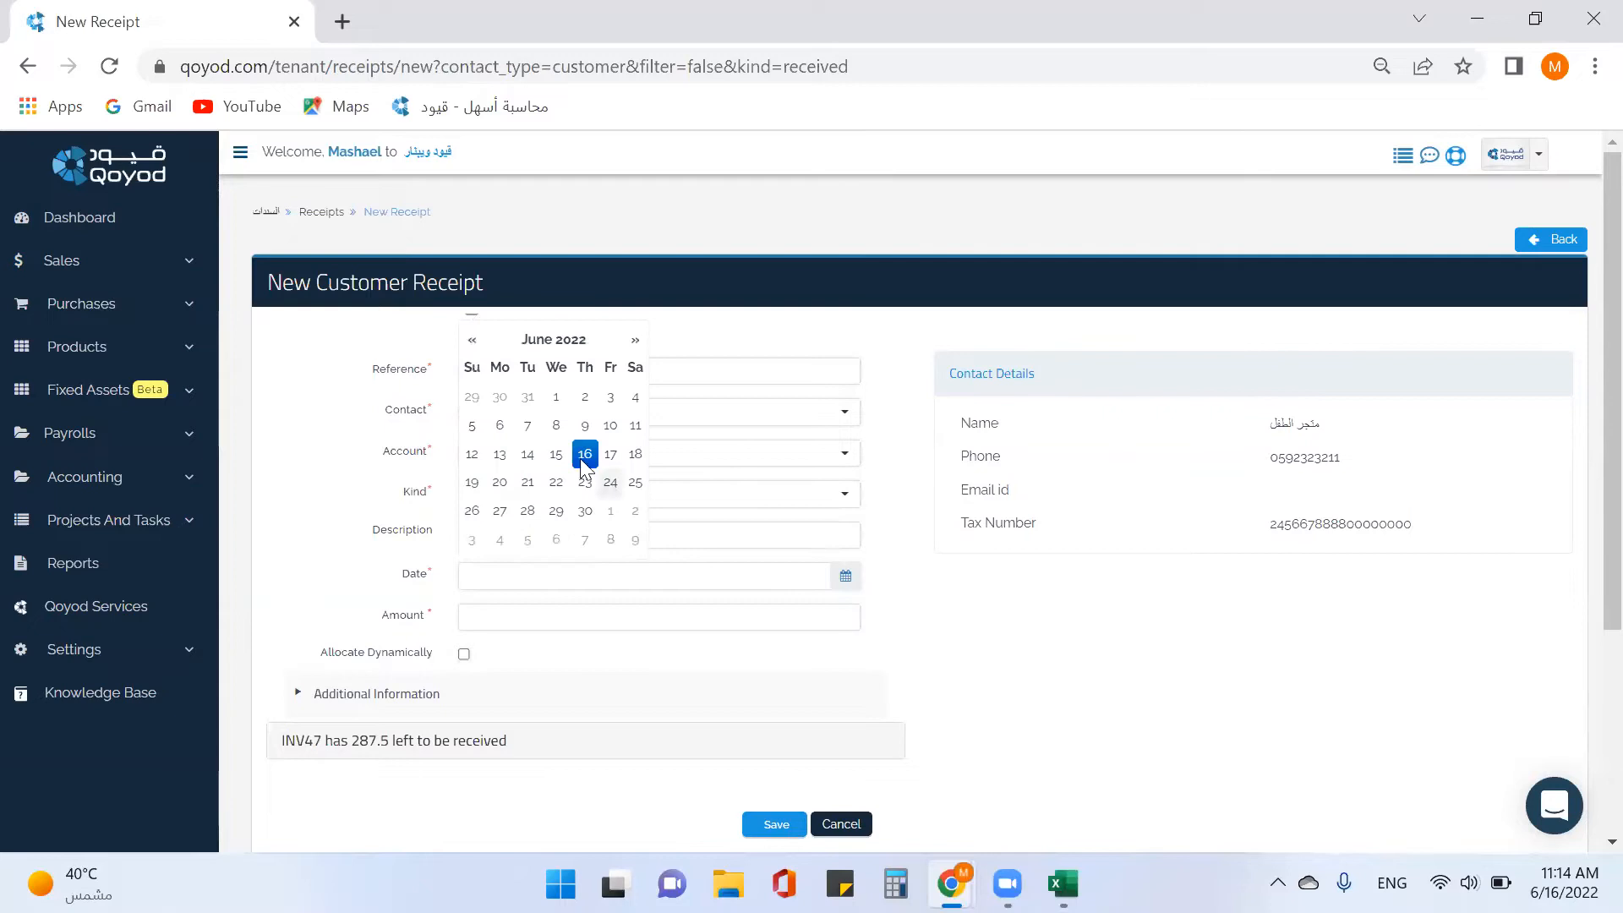
pyautogui.click(584, 457)
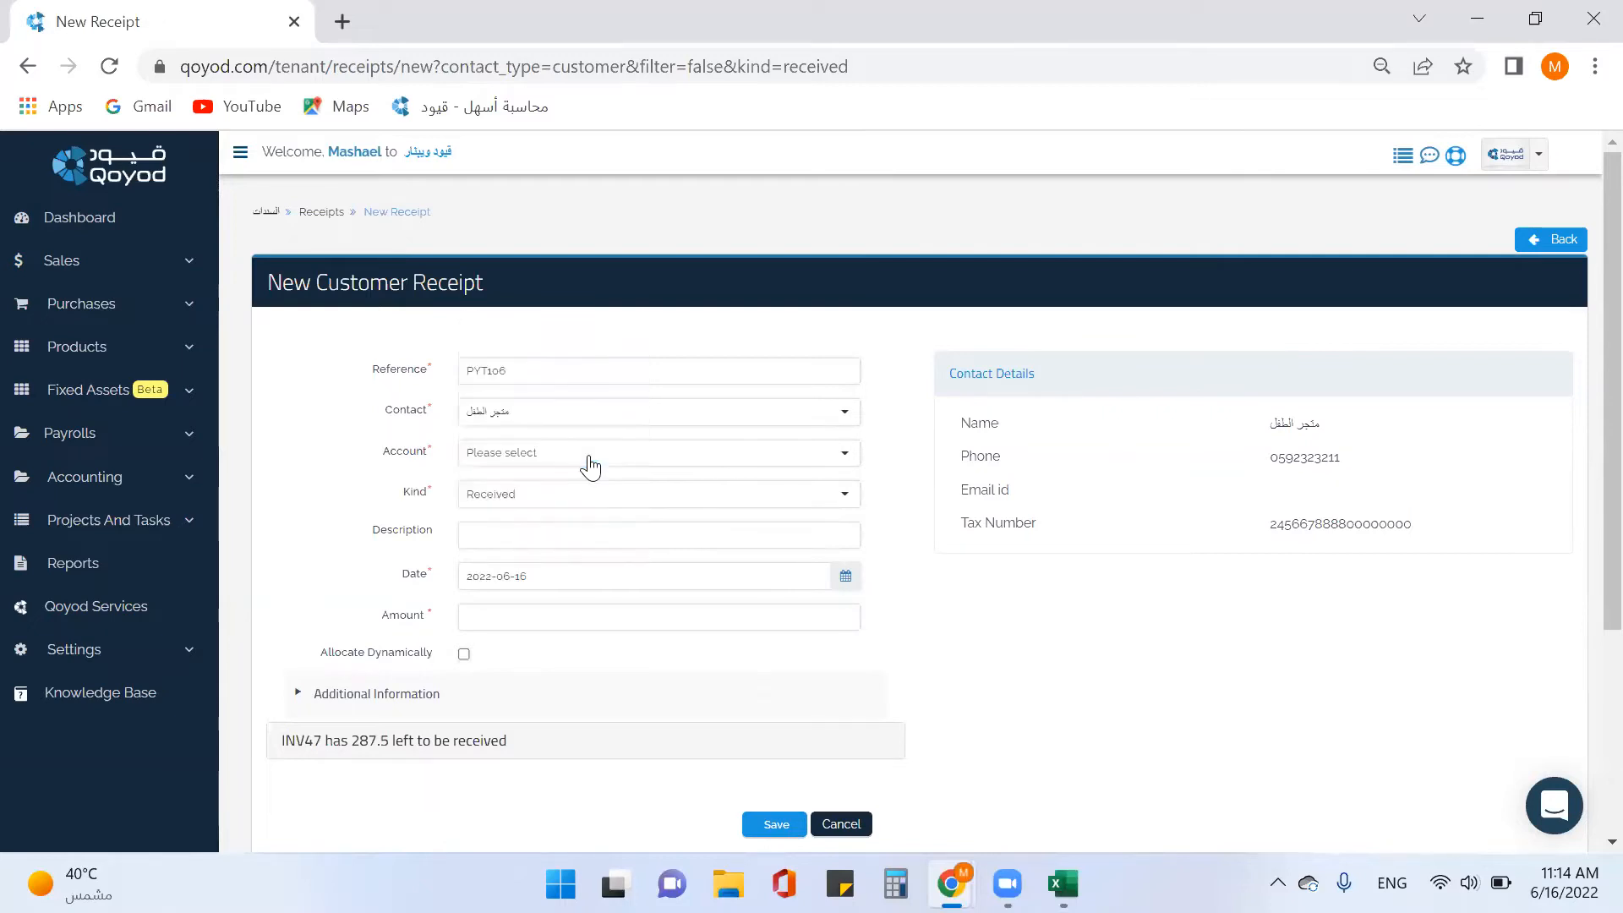
pyautogui.click(516, 618)
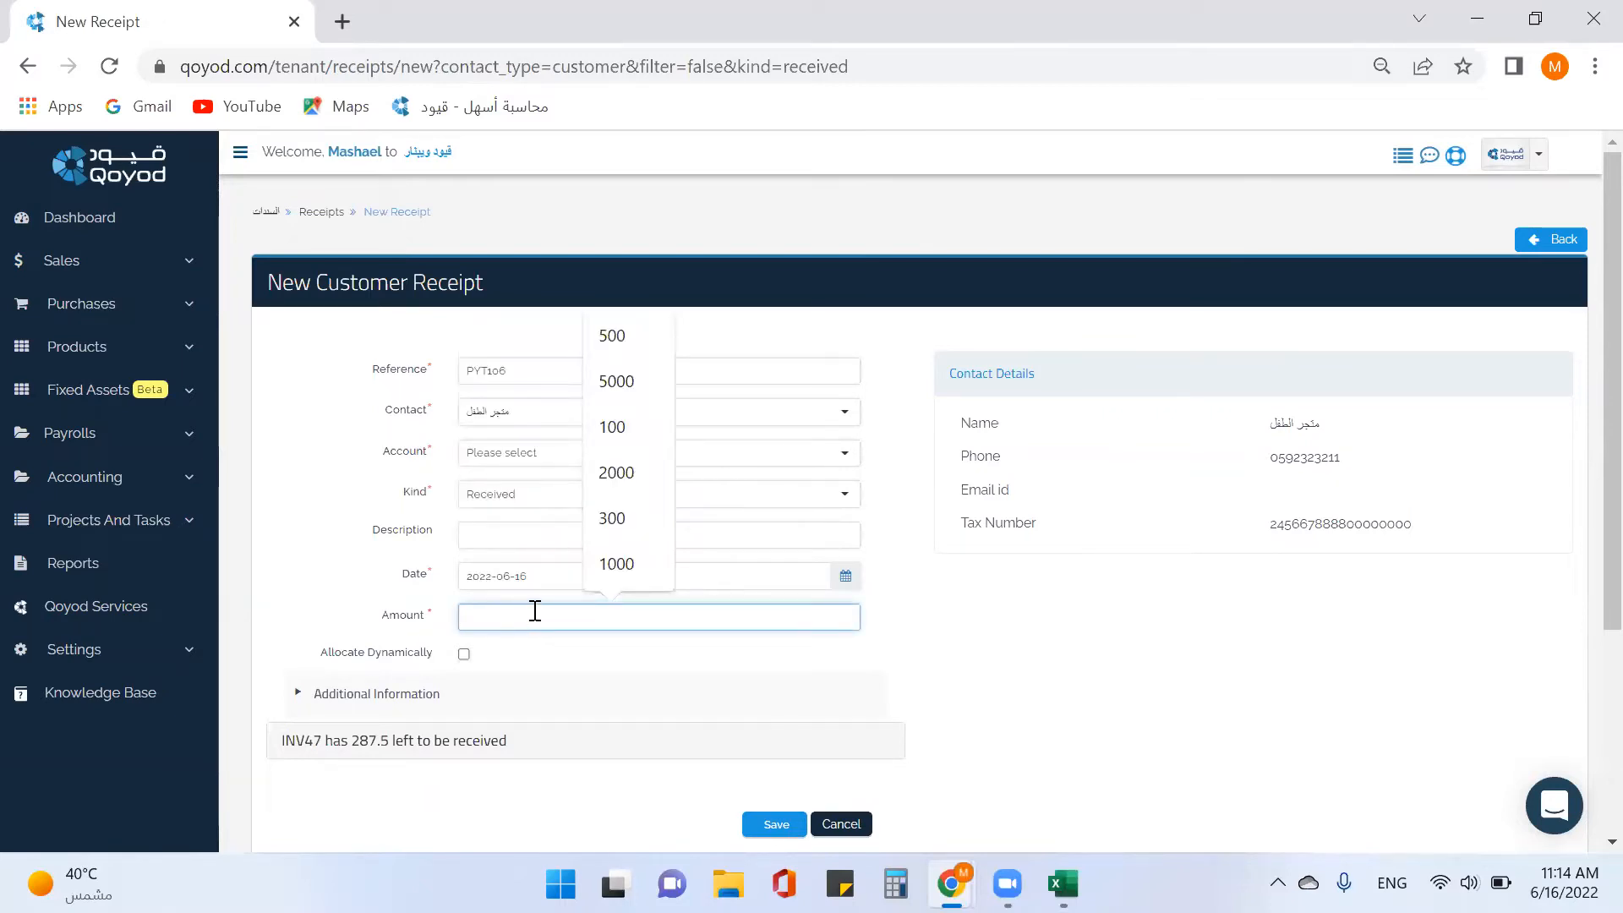
pyautogui.write('500')
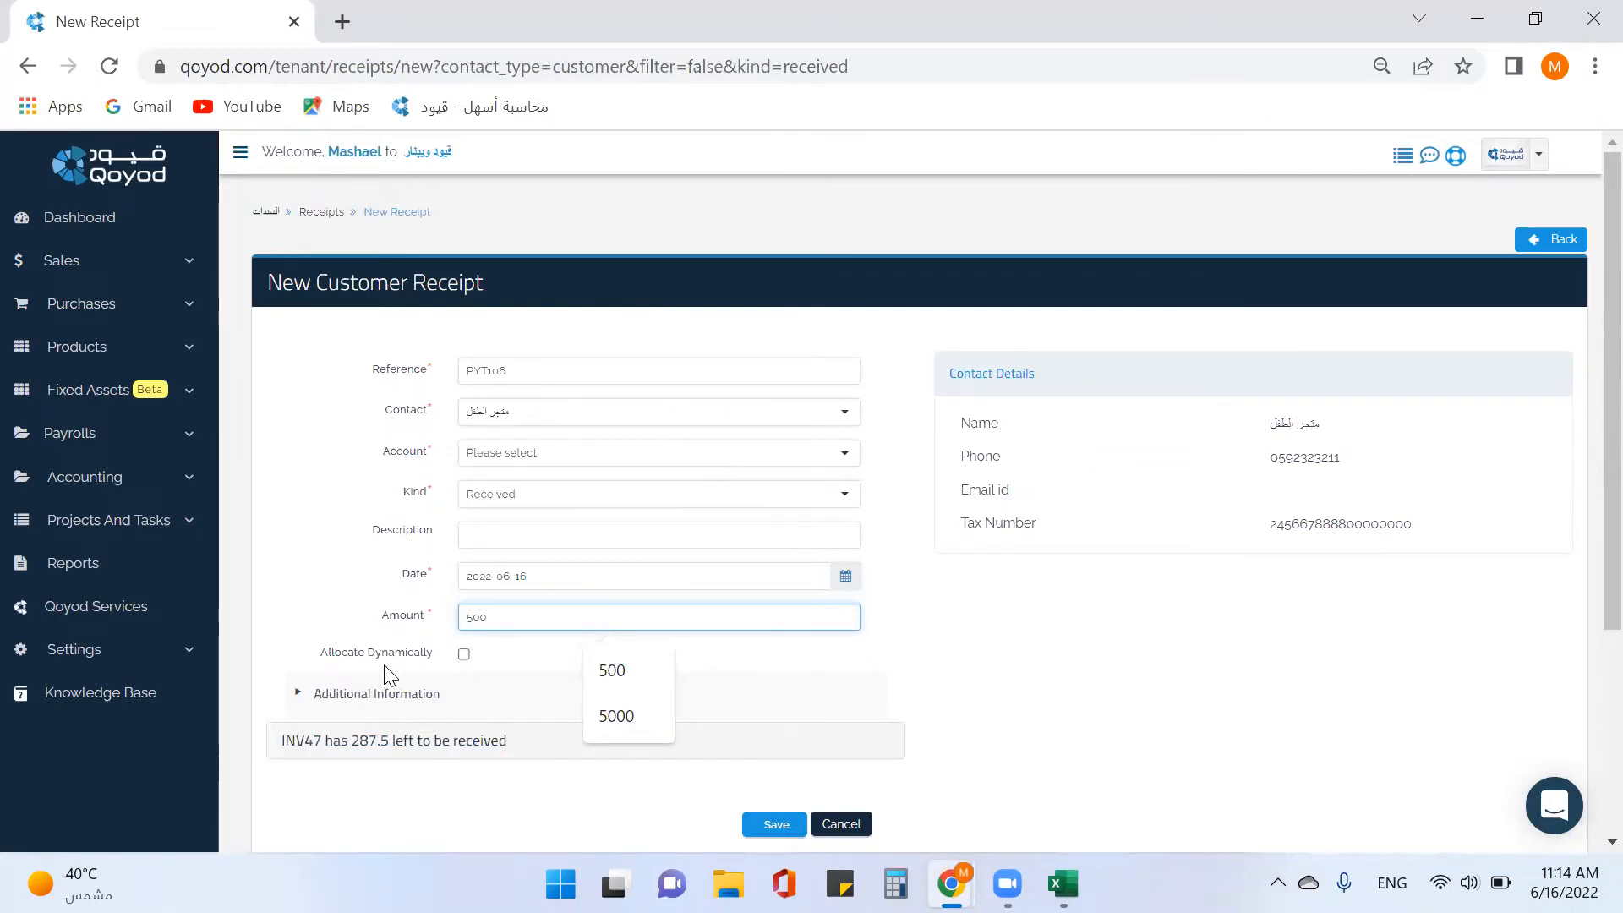
pyautogui.click(465, 657)
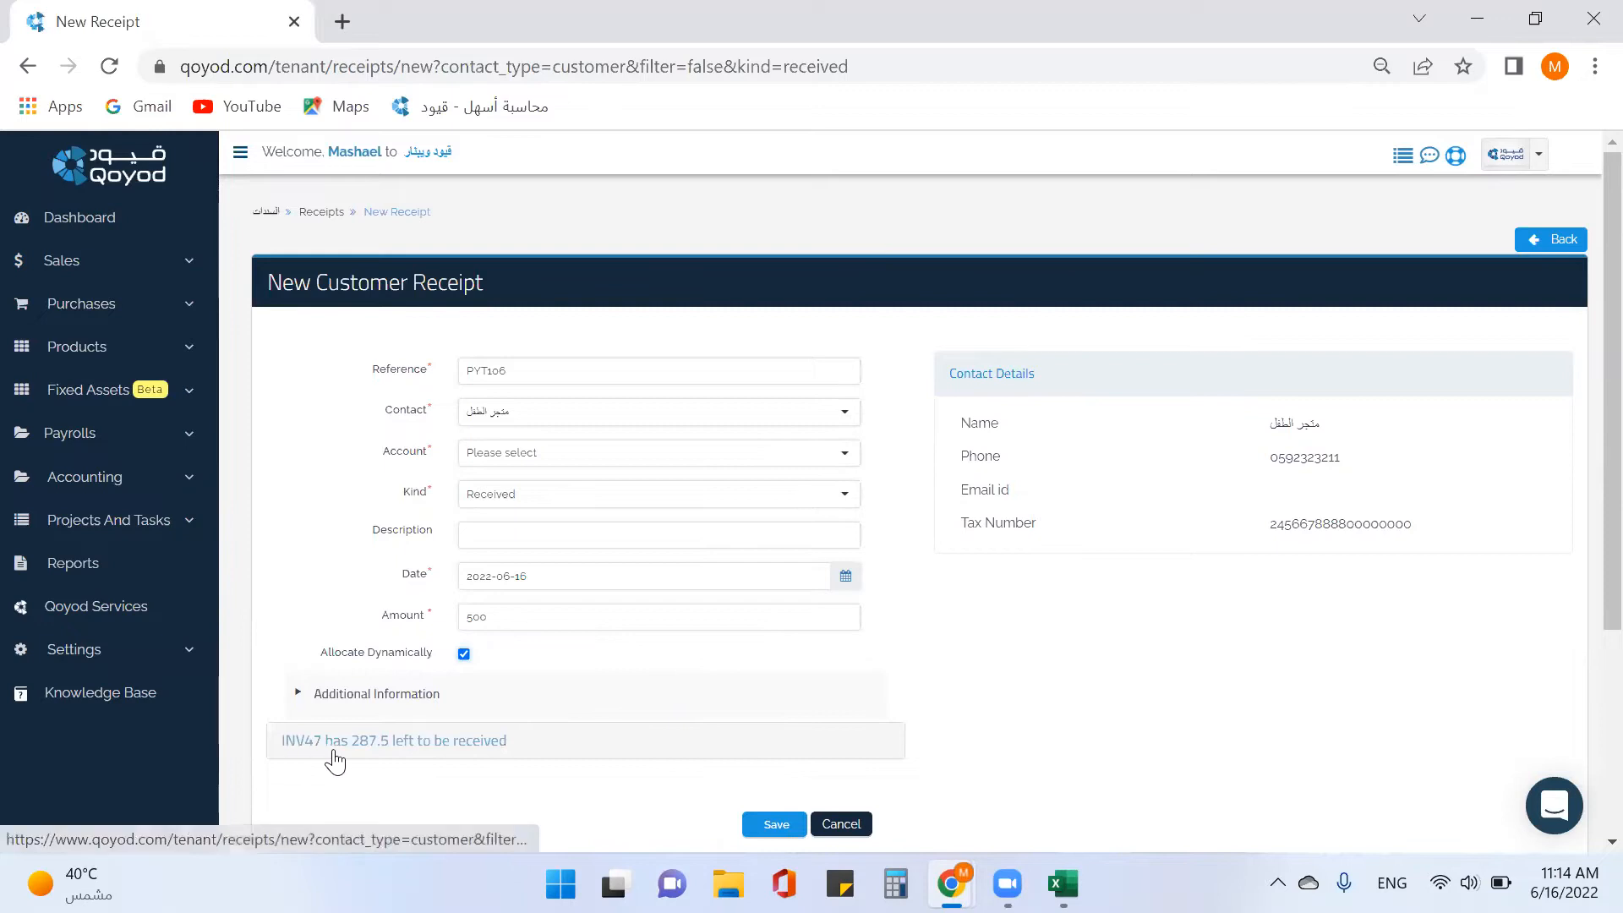
pyautogui.click(776, 824)
pyautogui.click(524, 454)
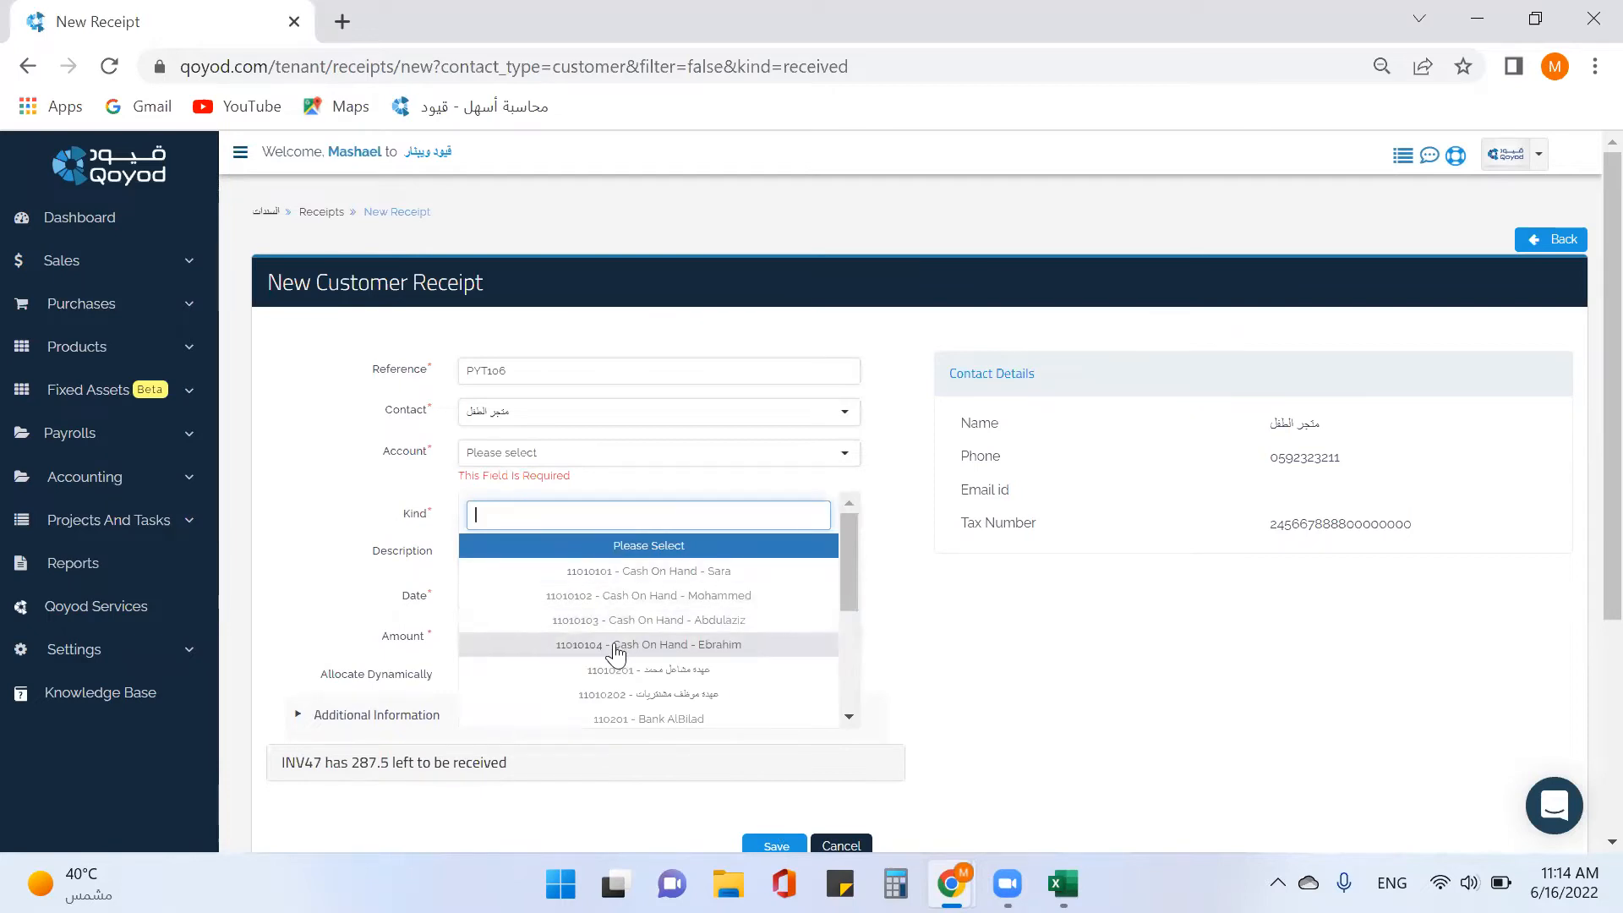
# Select 110201 - Bank AlBilad as the account and save receipt PYT106.
pyautogui.scroll(-4, 647, 679)
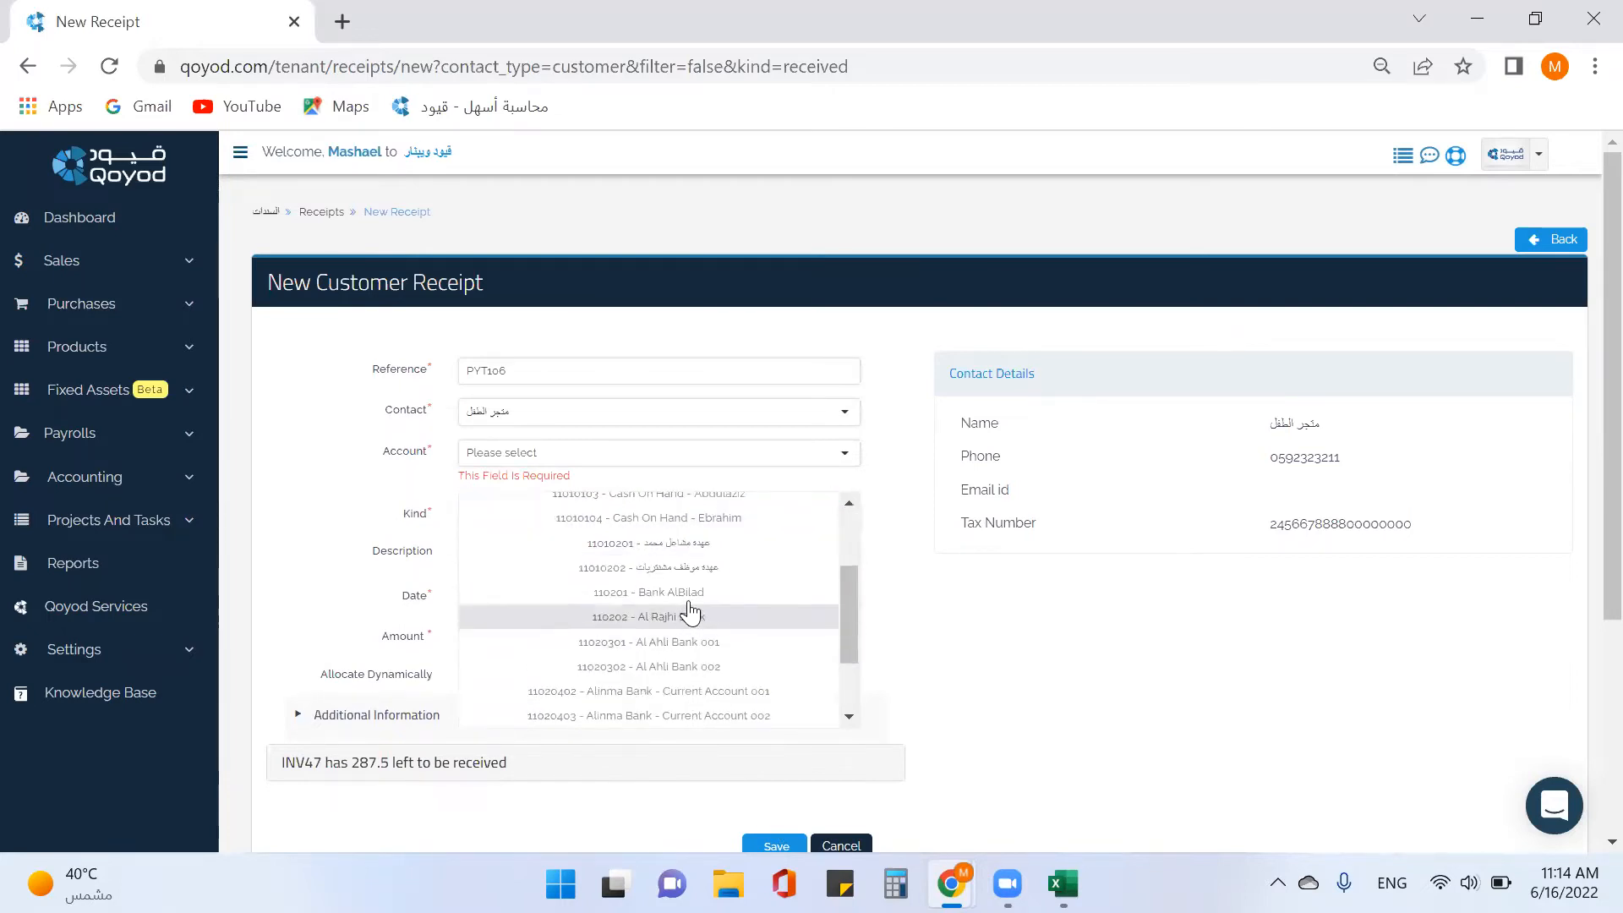
pyautogui.click(688, 616)
pyautogui.click(772, 825)
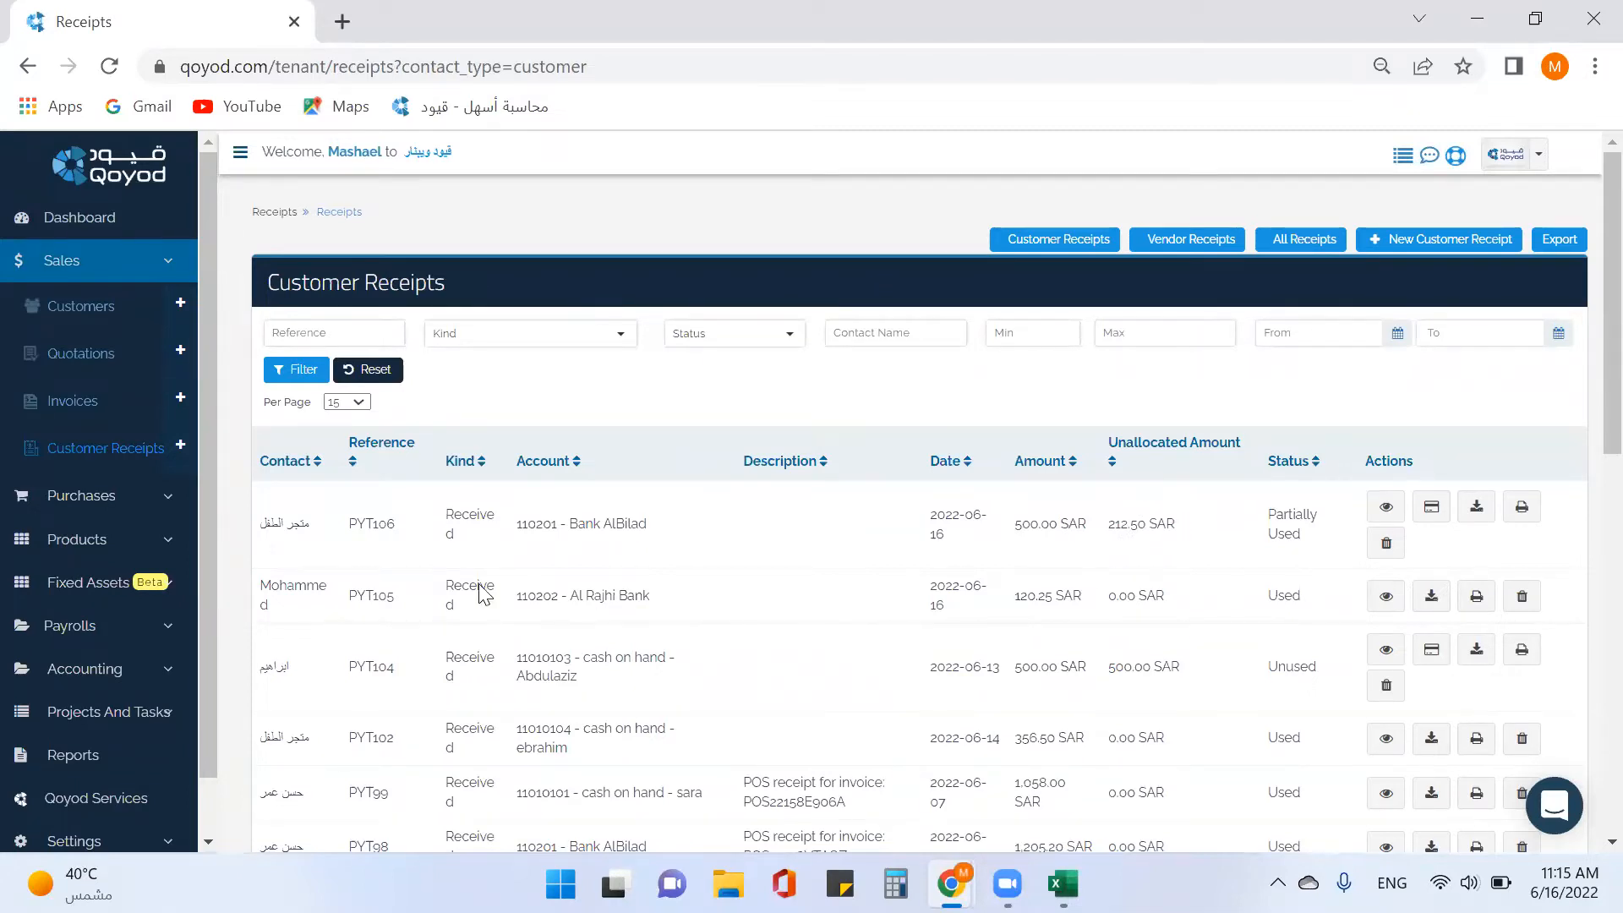
pyautogui.click(80, 406)
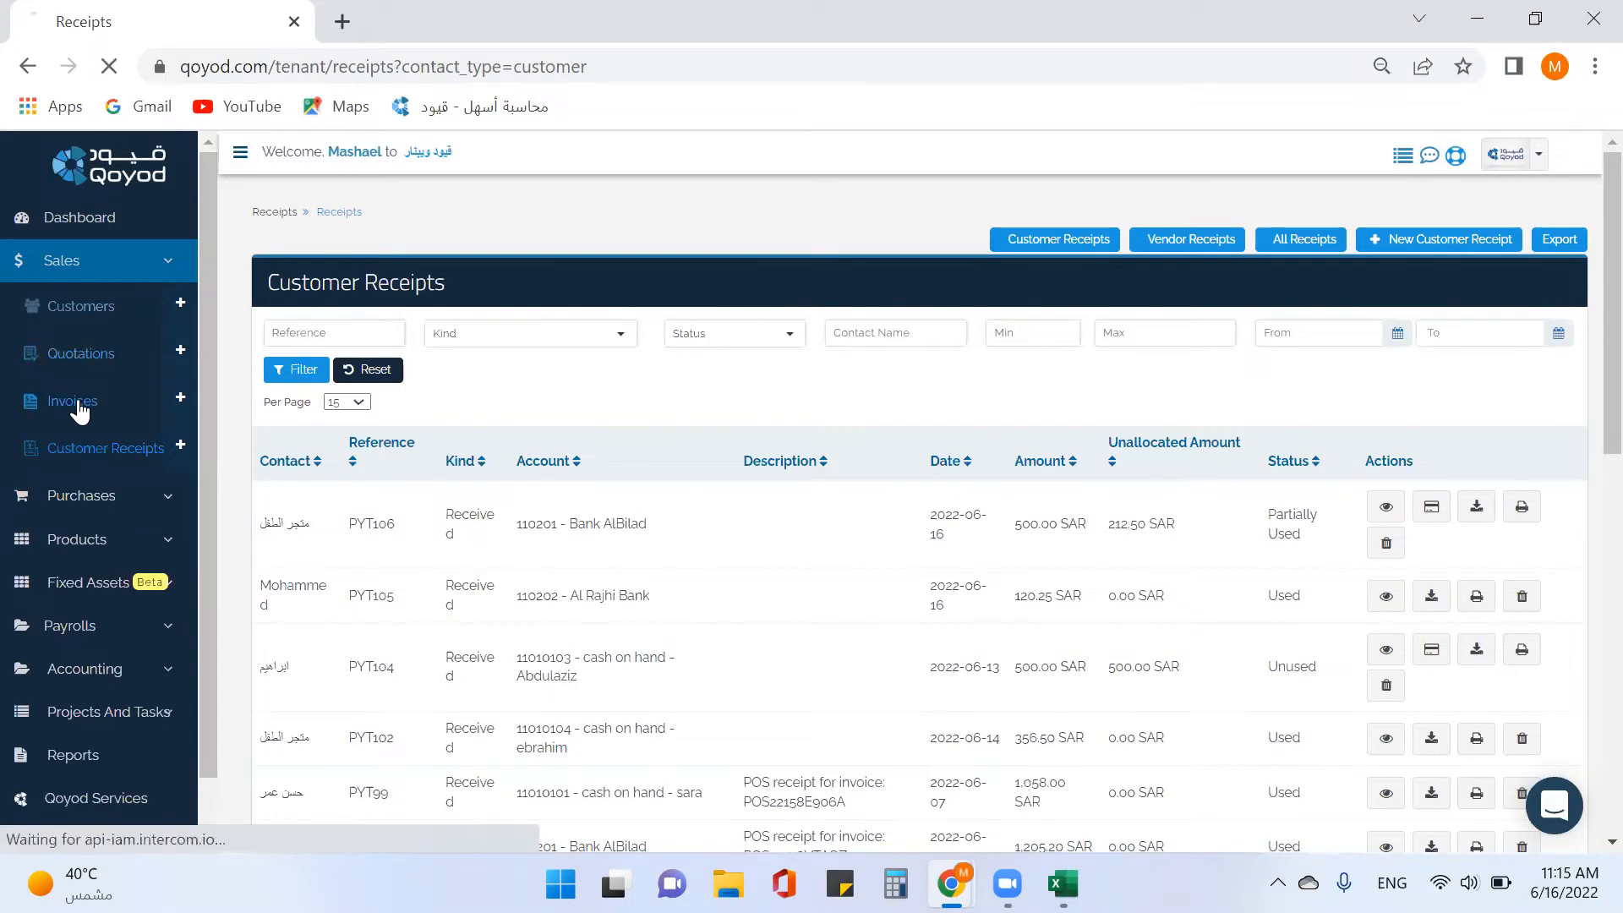
# Scroll the invoices list to confirm INV47 and INV53 are Paid, then view INV53.
pyautogui.scroll(-5, 508, 429)
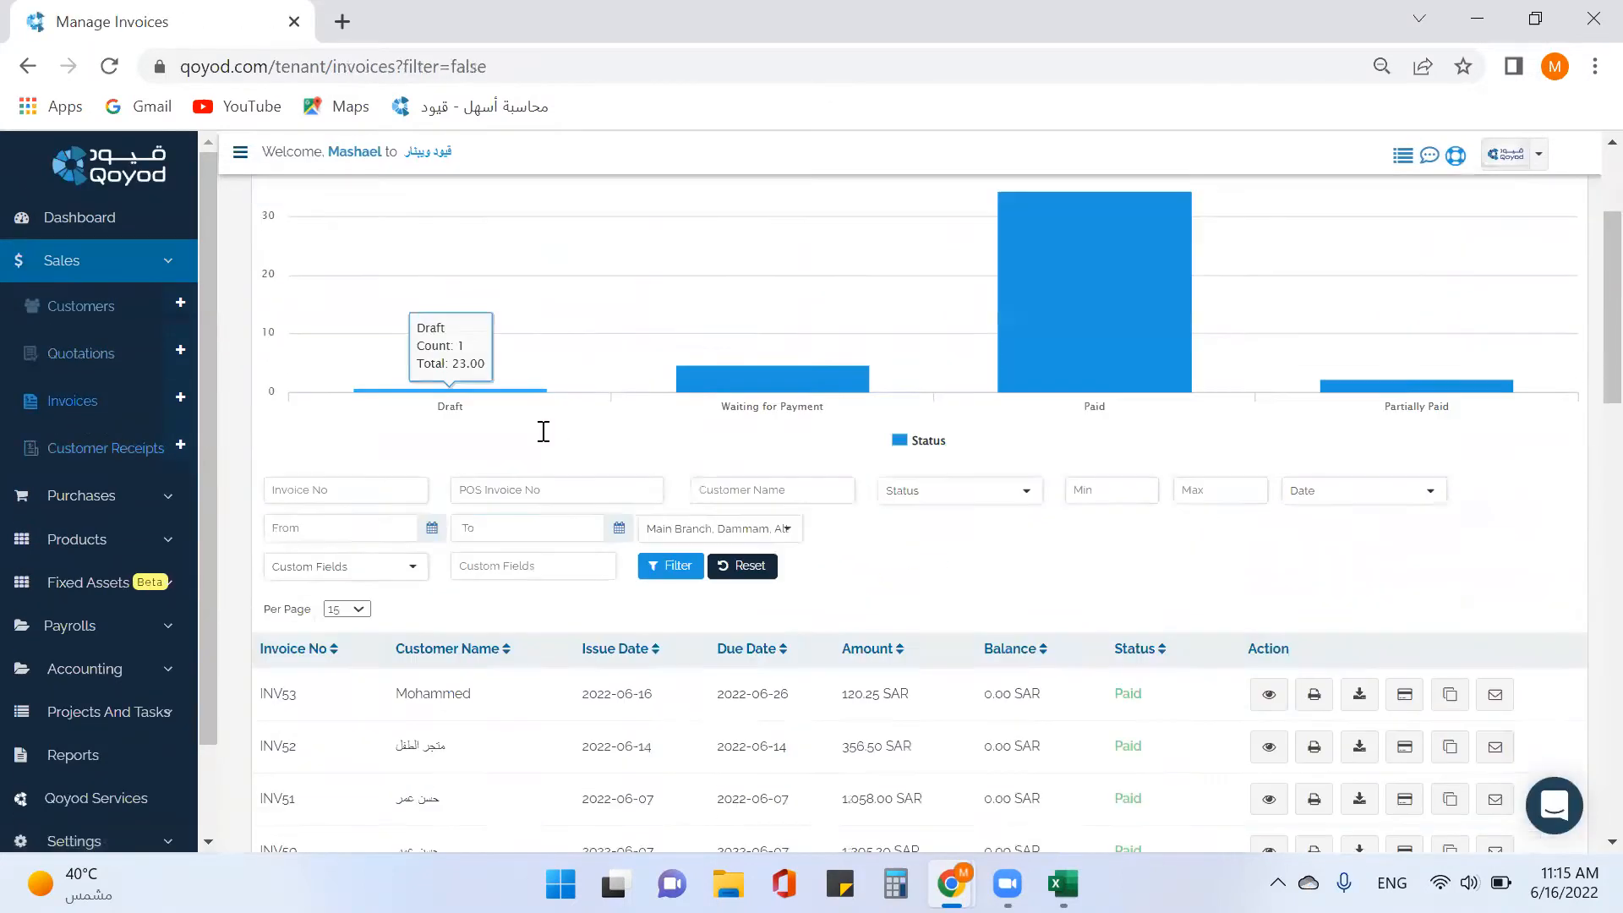
pyautogui.scroll(-1, 541, 473)
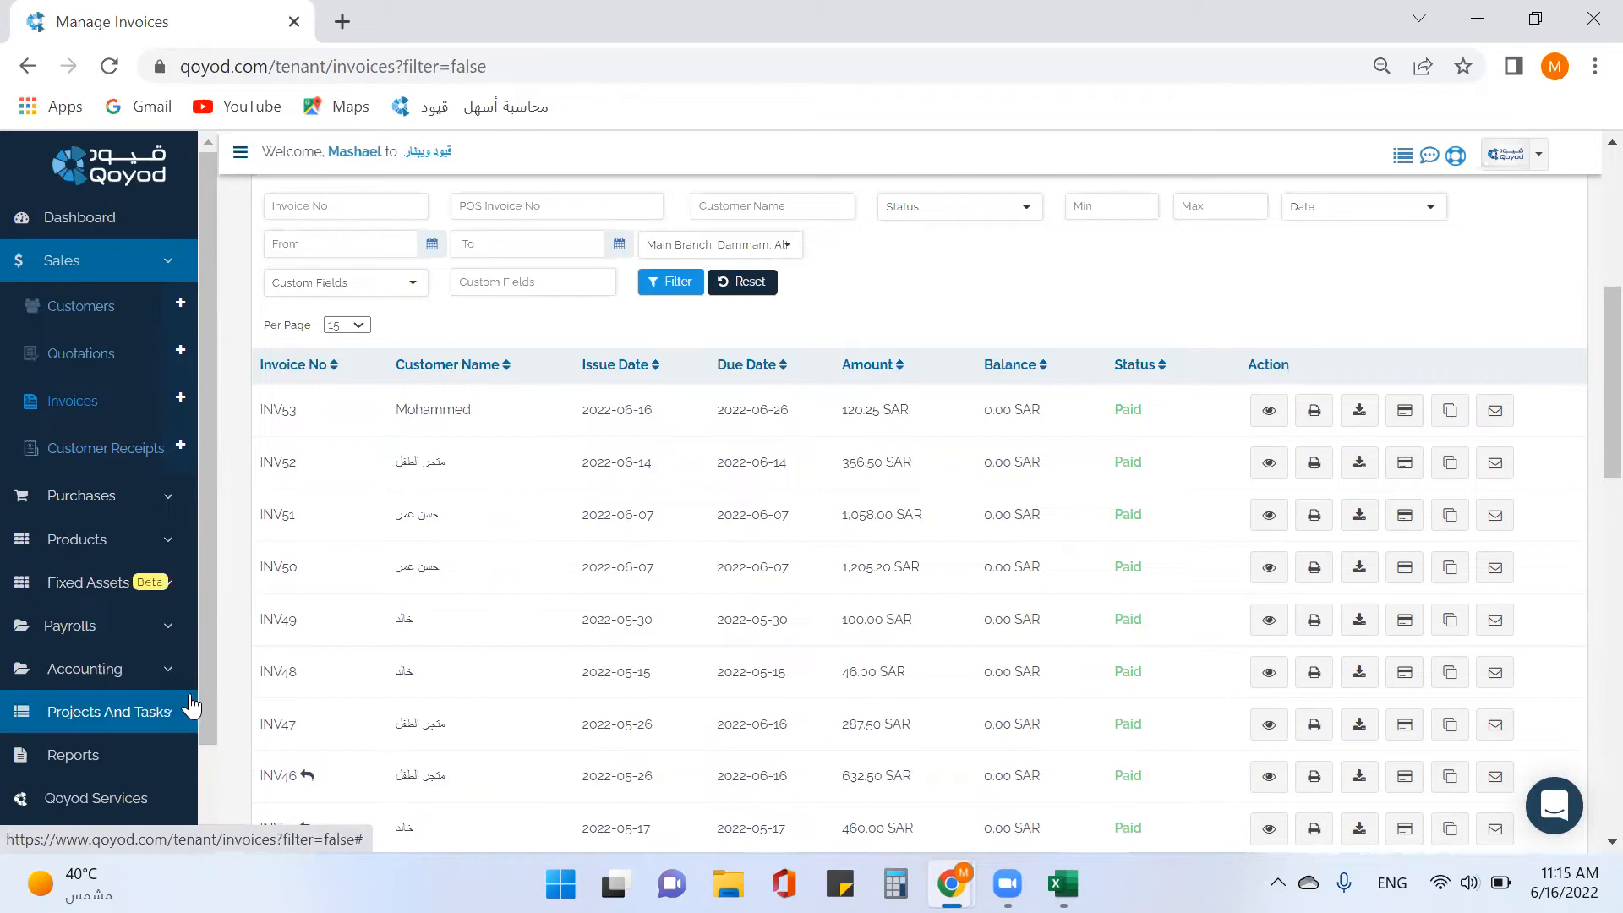
pyautogui.scroll(3, 400, 640)
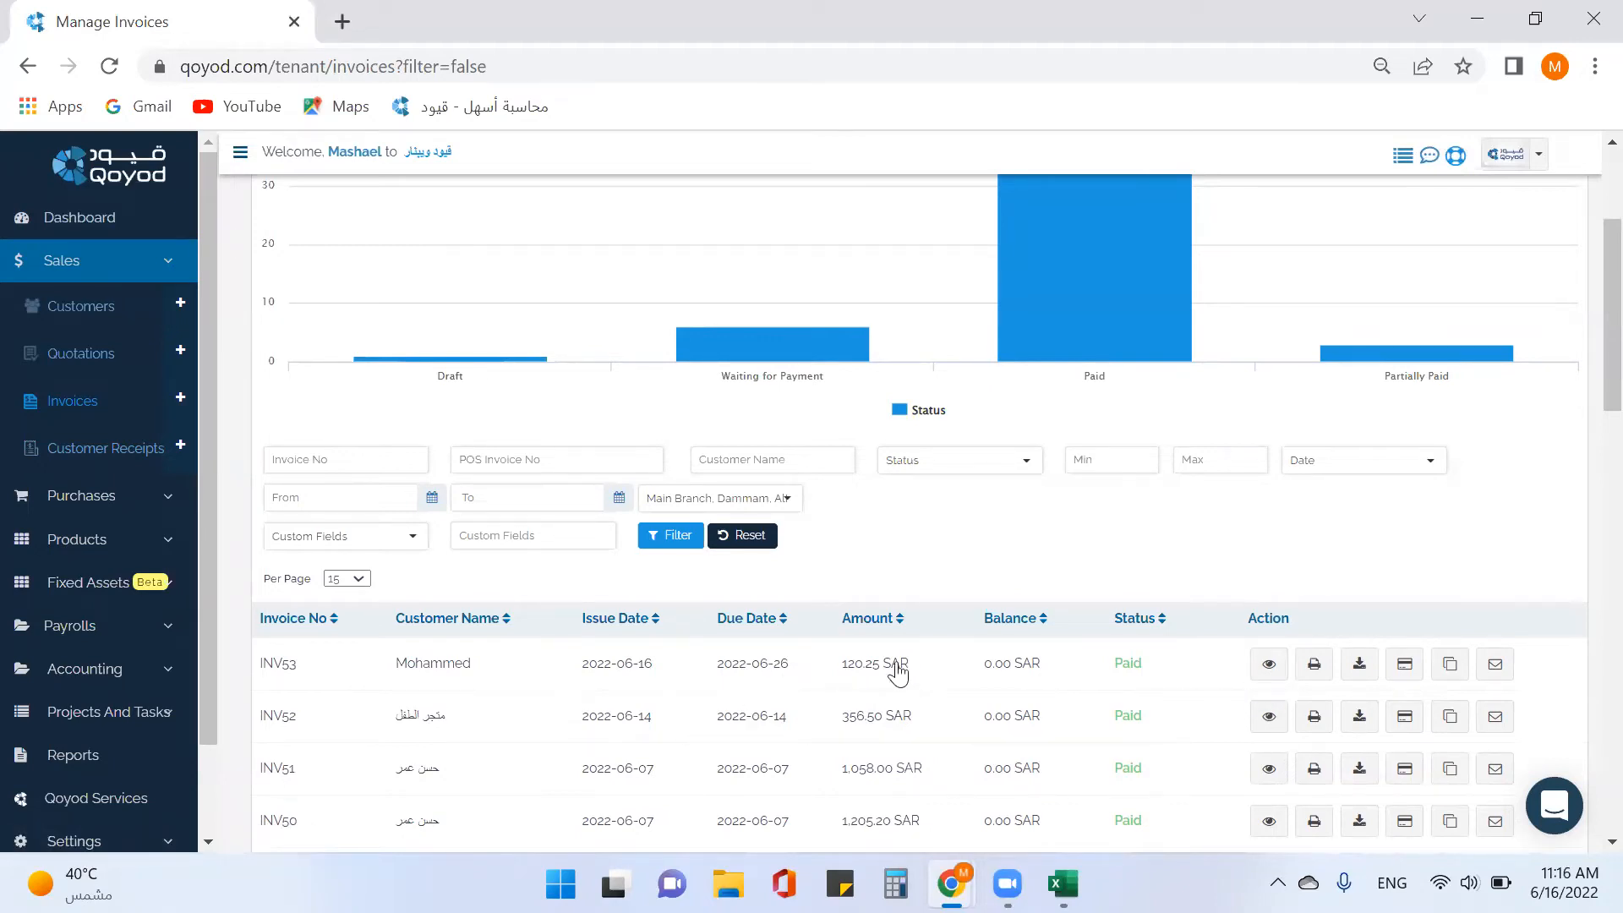
pyautogui.click(1270, 665)
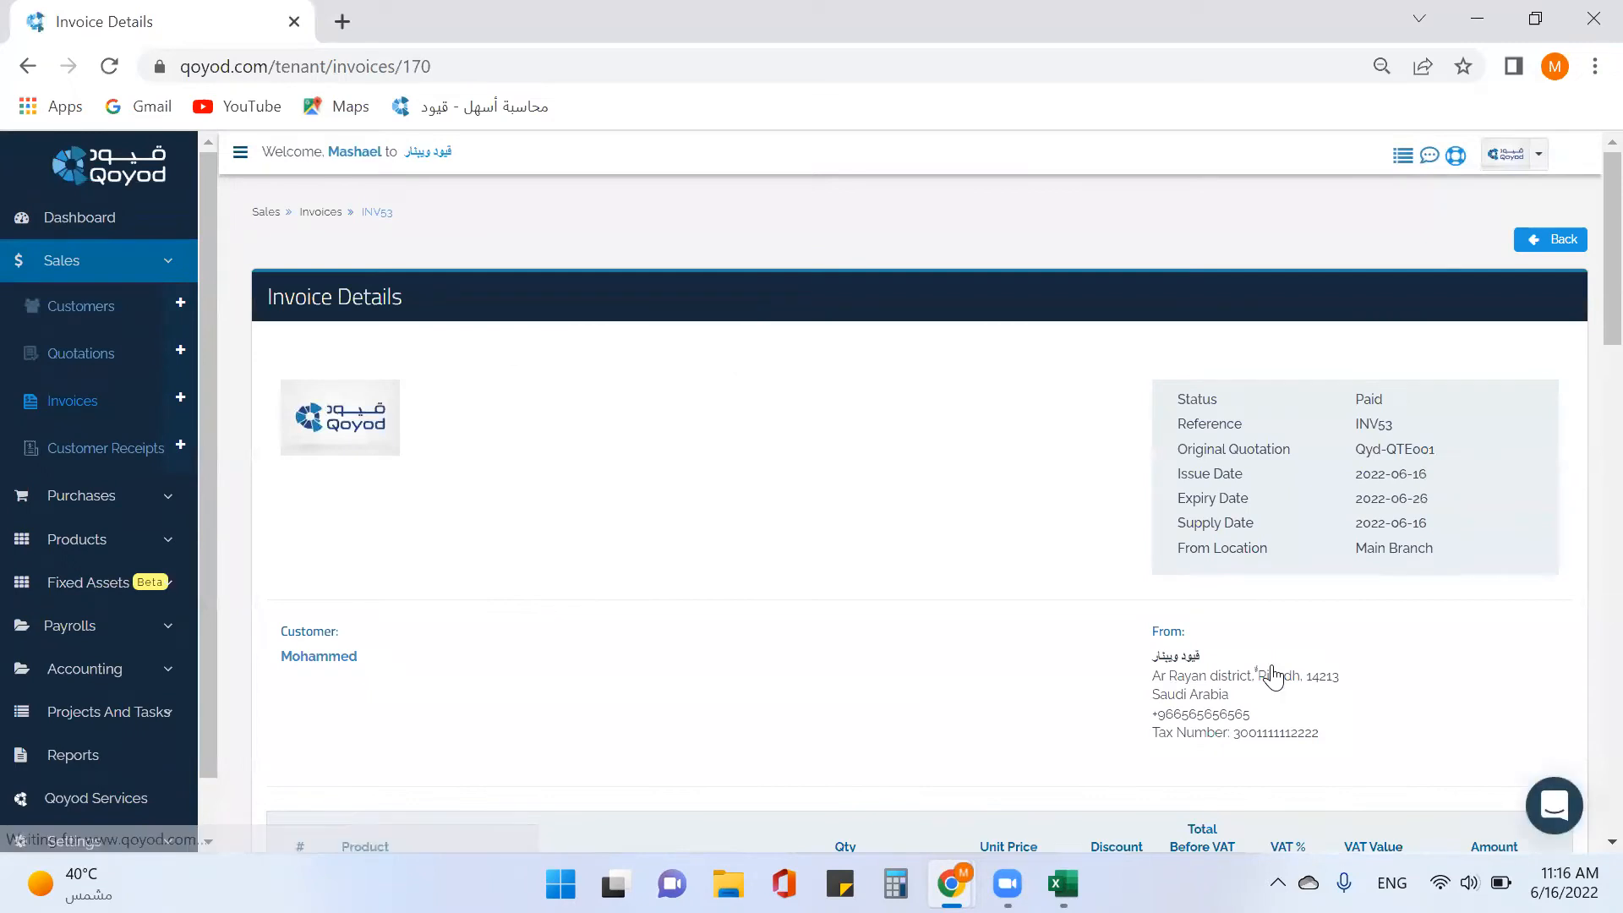
# Start a Return Invoice credit note from INV53's details page.
pyautogui.scroll(-20, 1226, 615)
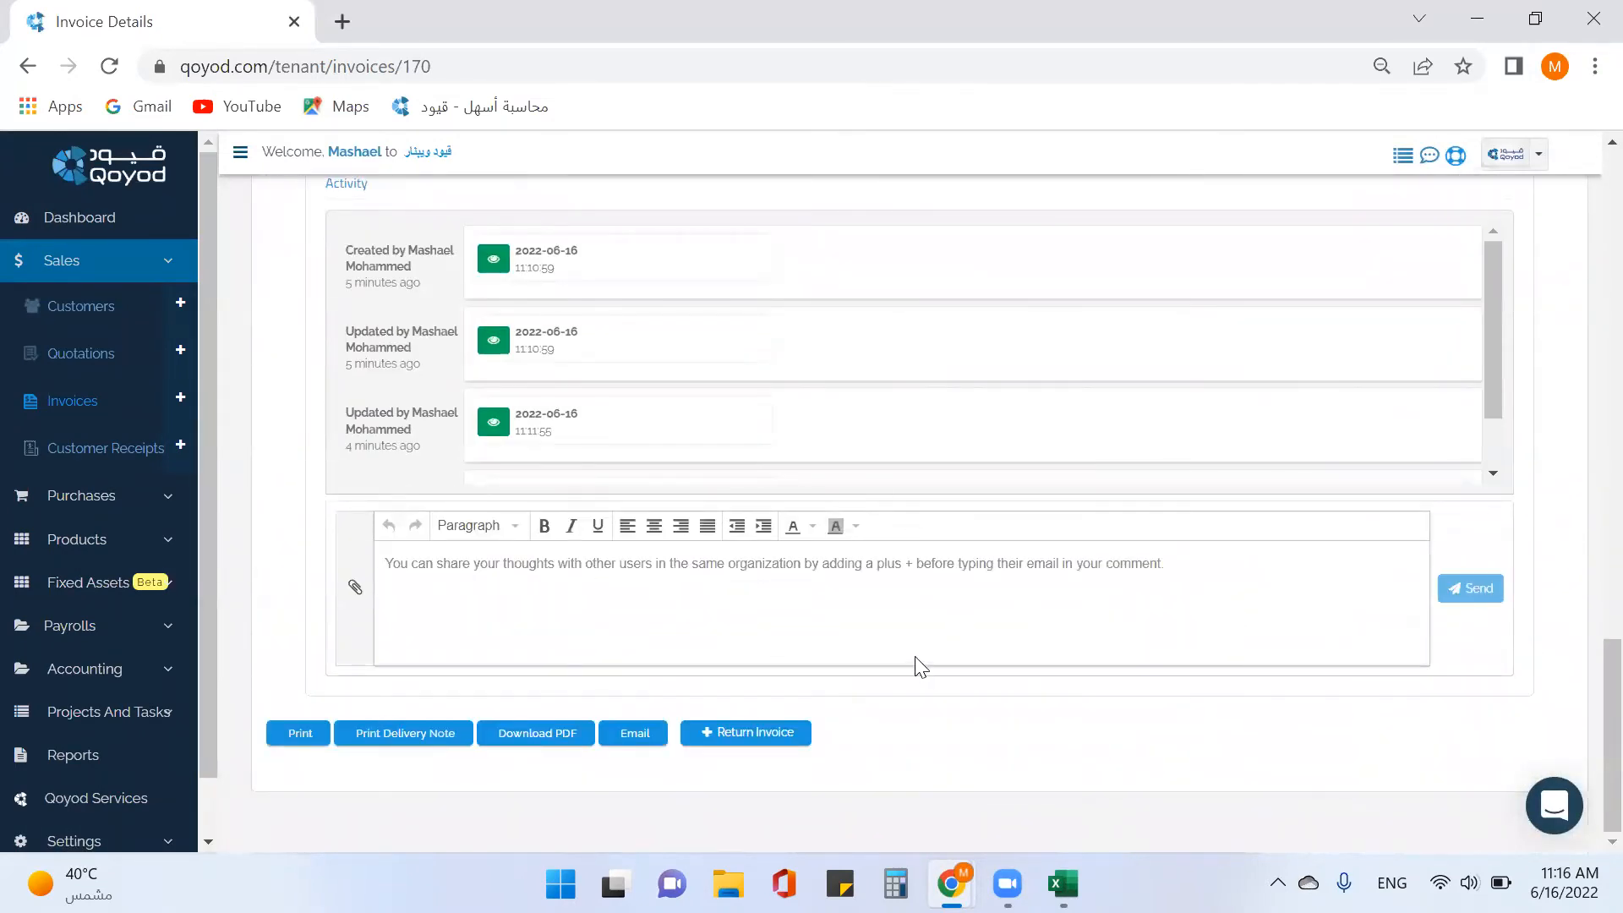
pyautogui.click(755, 734)
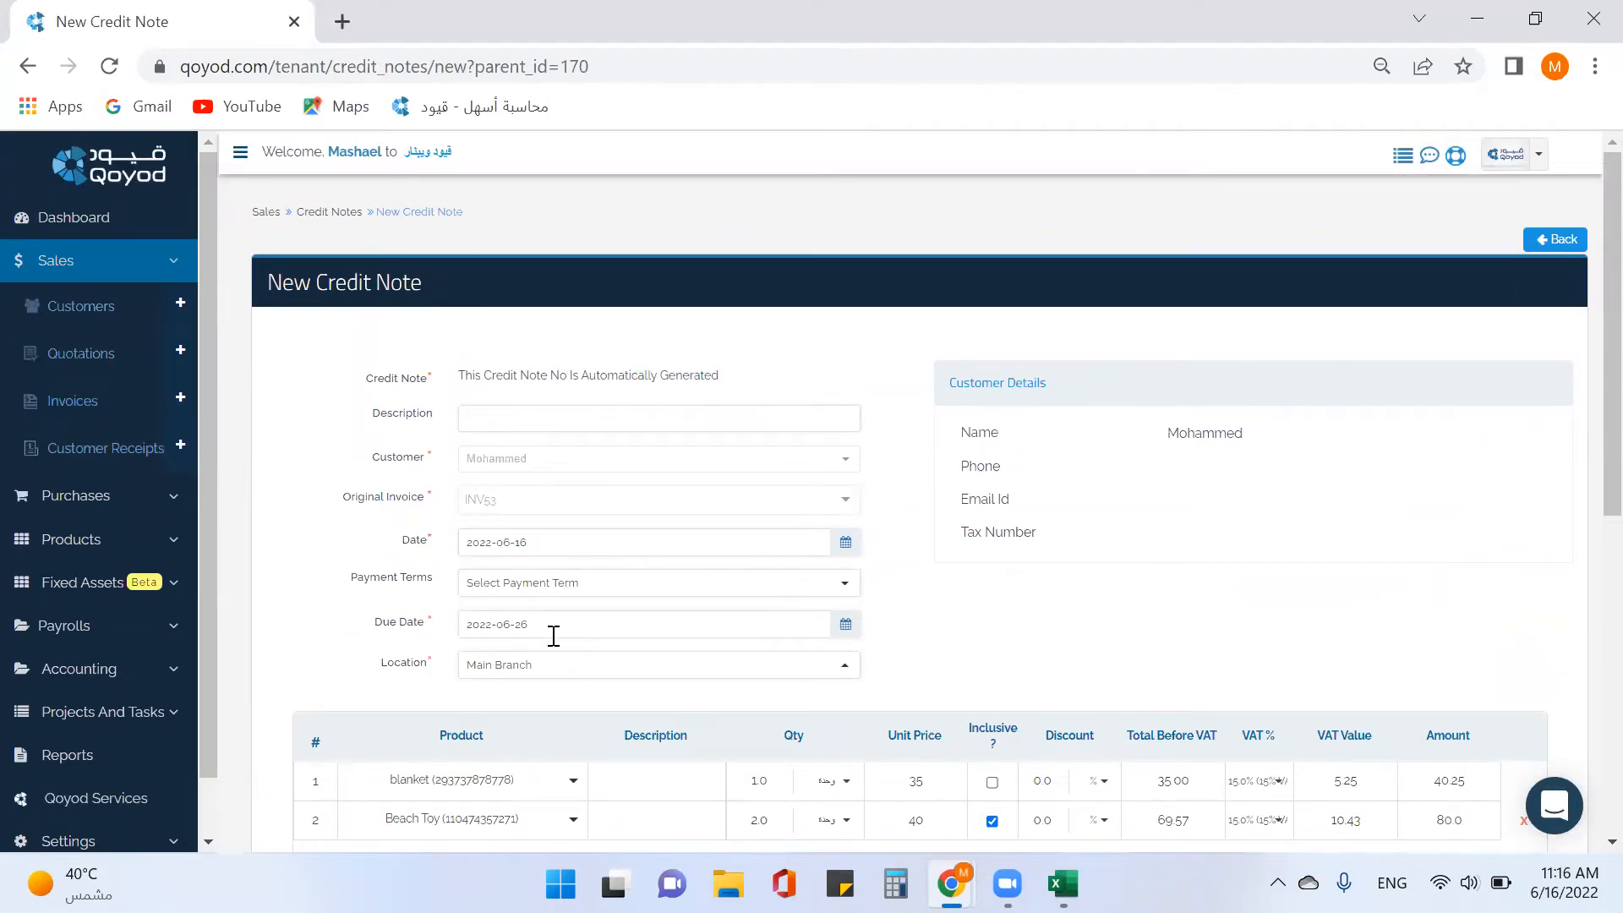
# Set the credit note's due date to 16 June 2022, then save and approve it.
pyautogui.click(729, 596)
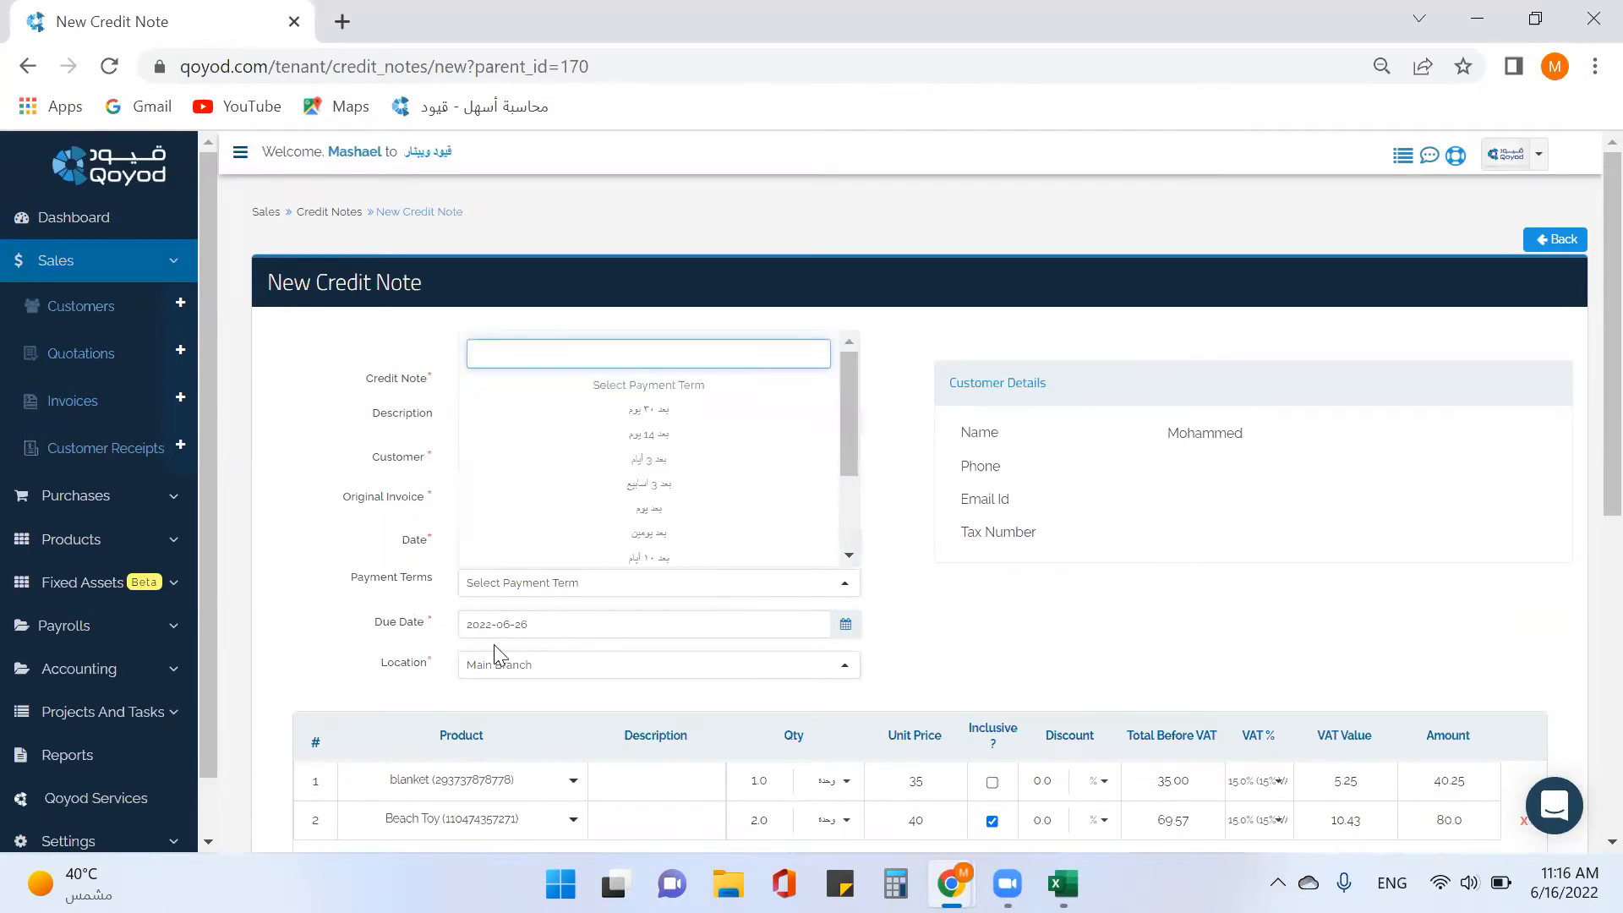
pyautogui.click(573, 624)
pyautogui.click(585, 502)
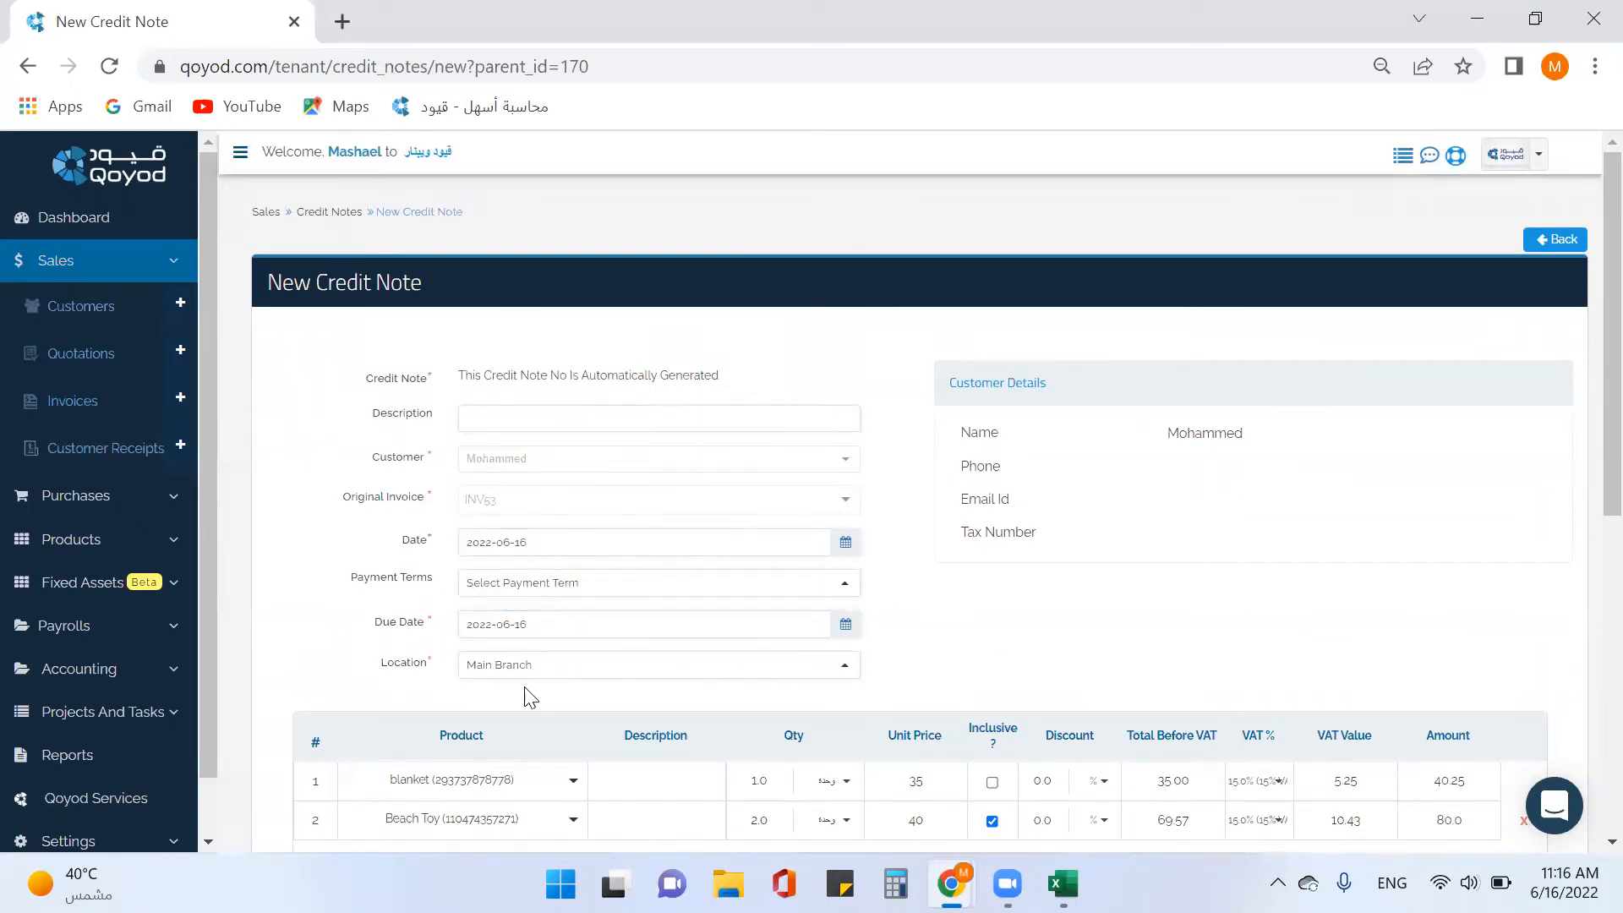
pyautogui.scroll(-3, 961, 648)
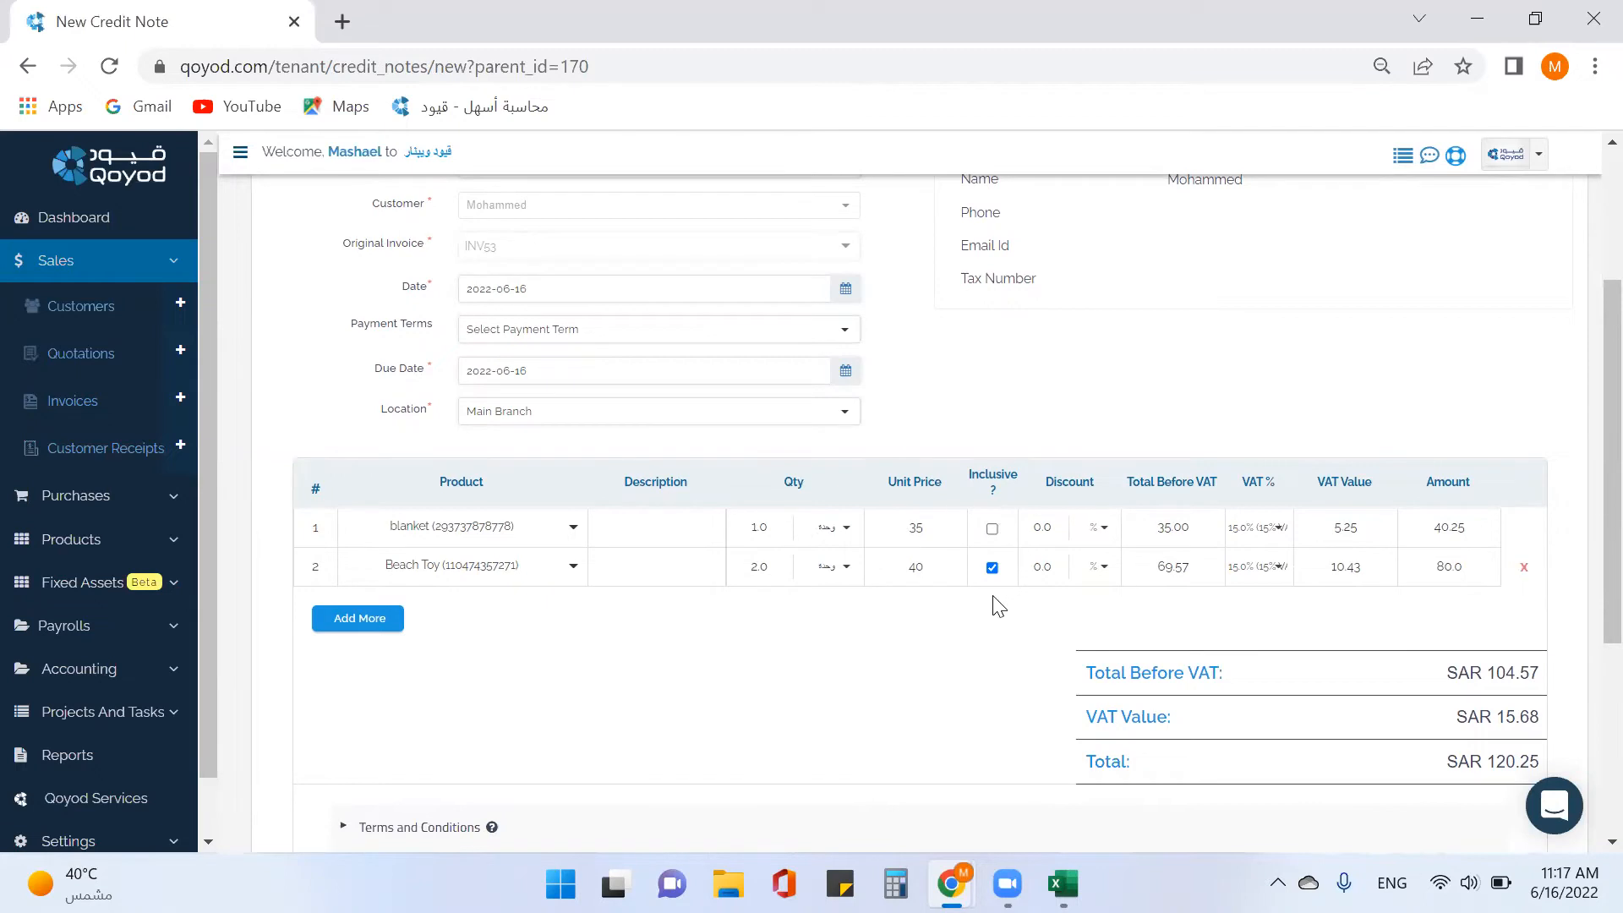
pyautogui.scroll(-4, 1041, 599)
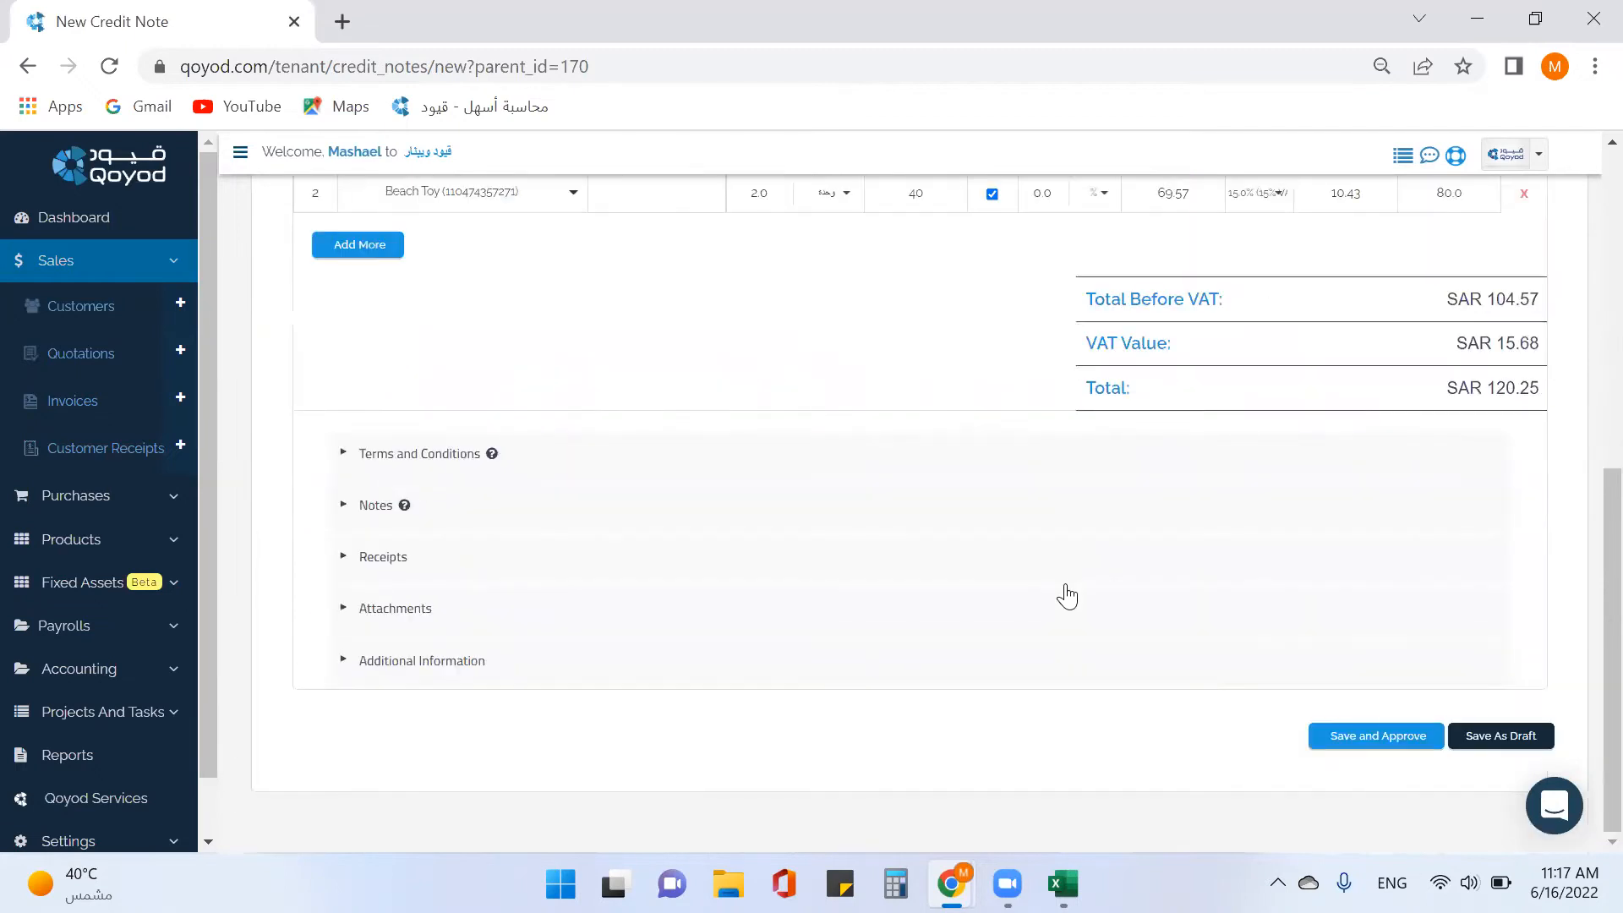
pyautogui.click(1364, 745)
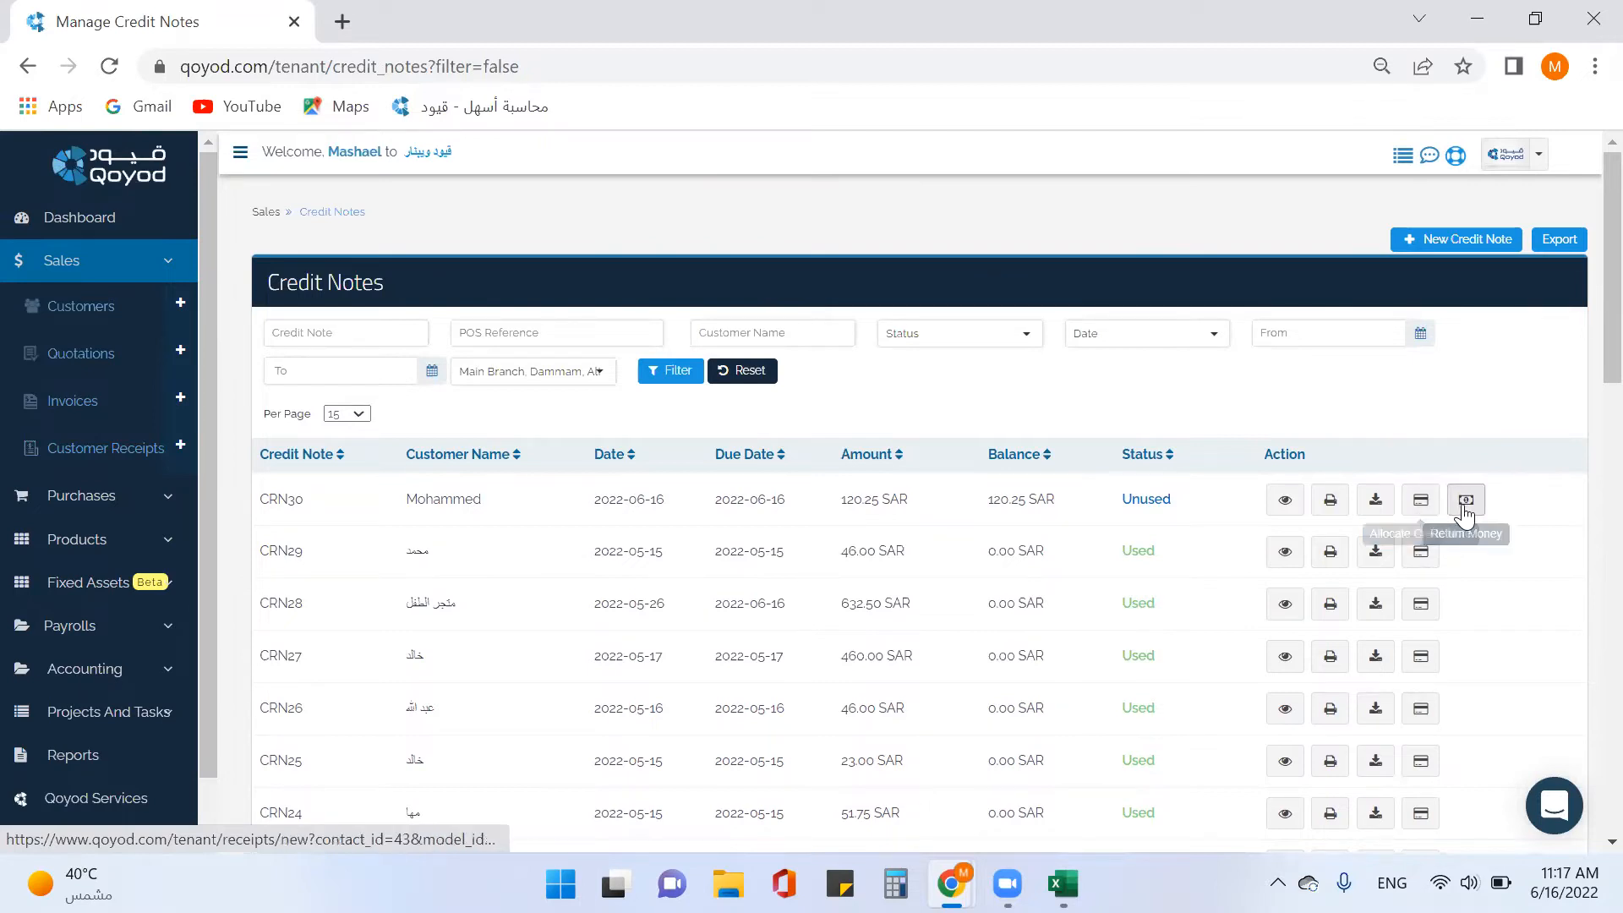
# Capture the 120.25 refund for CRN30 through 110201 - Bank AlBilad dated 2022-06-16.
pyautogui.click(1466, 500)
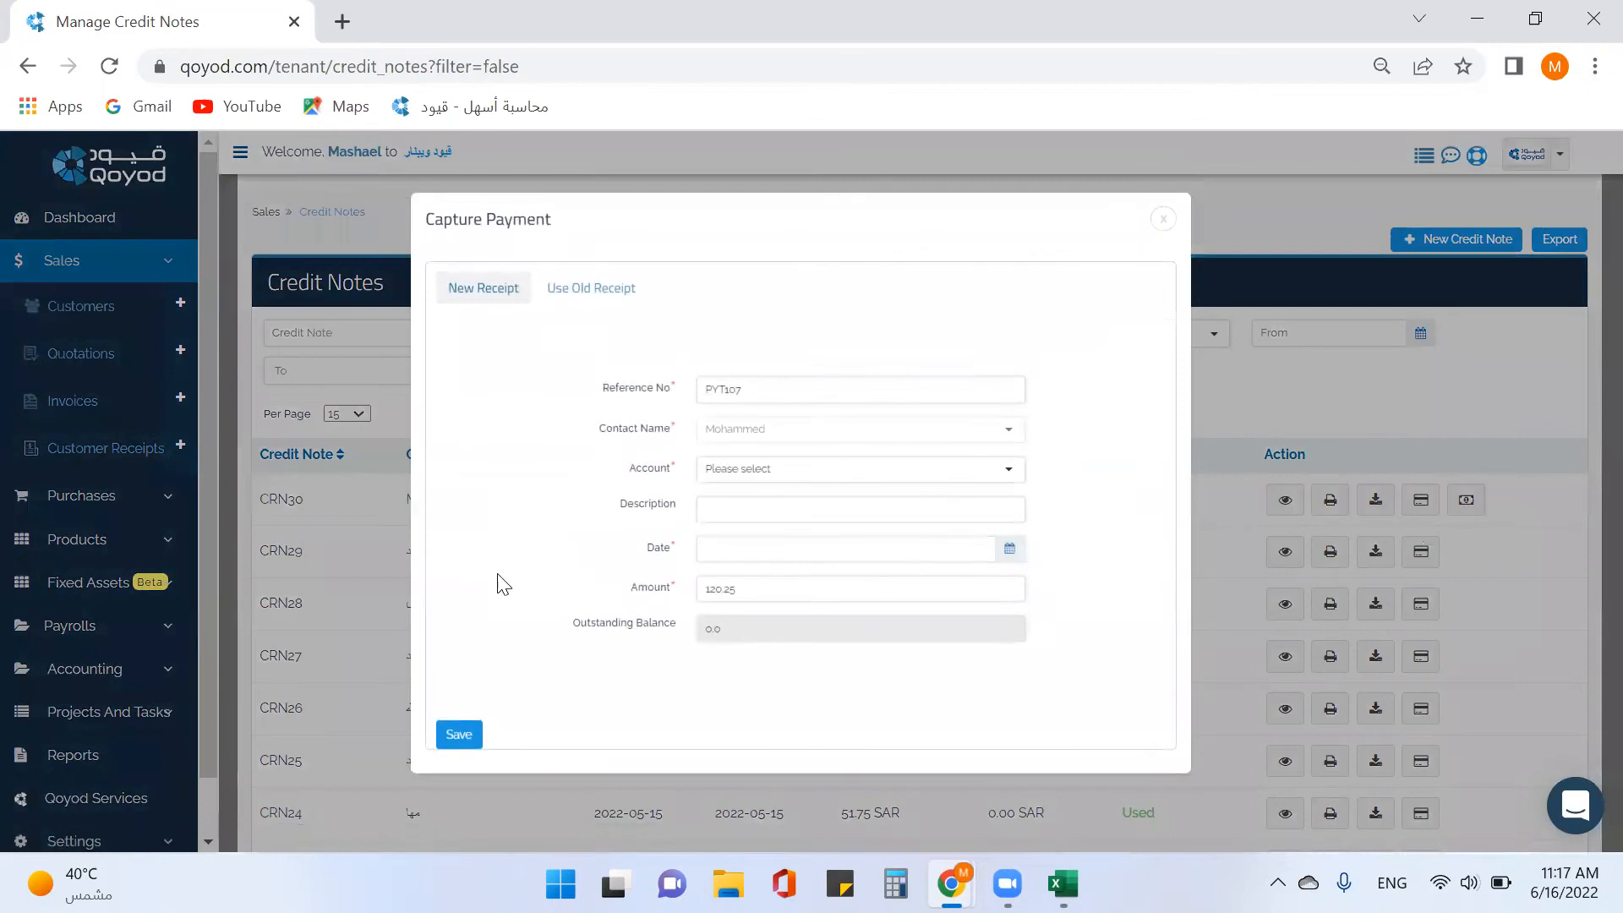
pyautogui.click(768, 486)
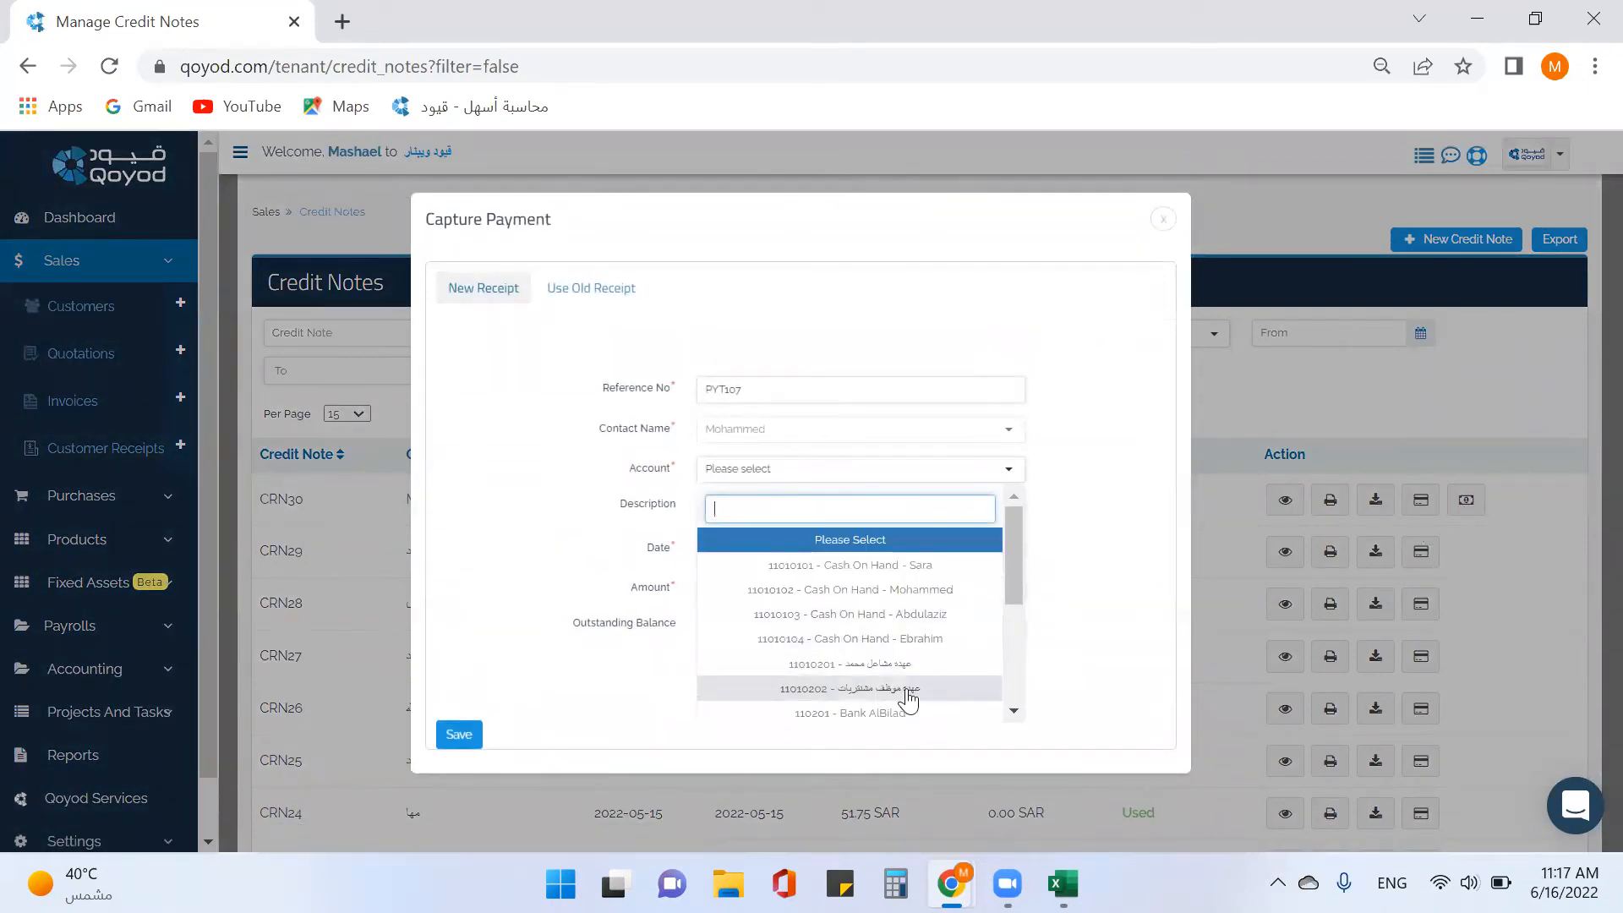
pyautogui.click(909, 714)
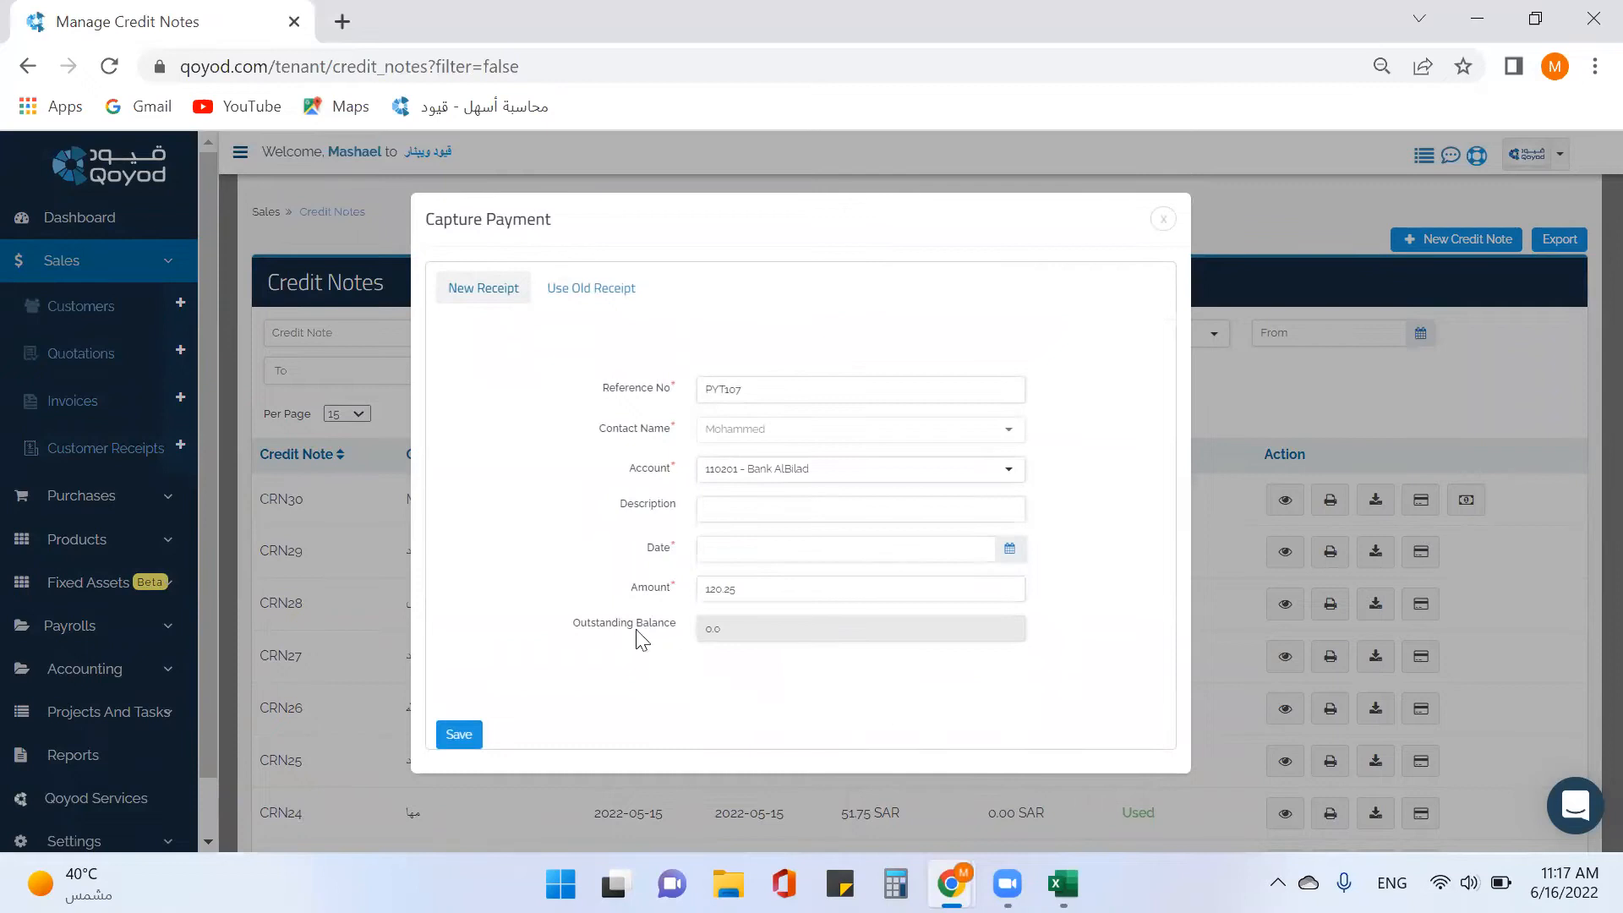
pyautogui.click(773, 543)
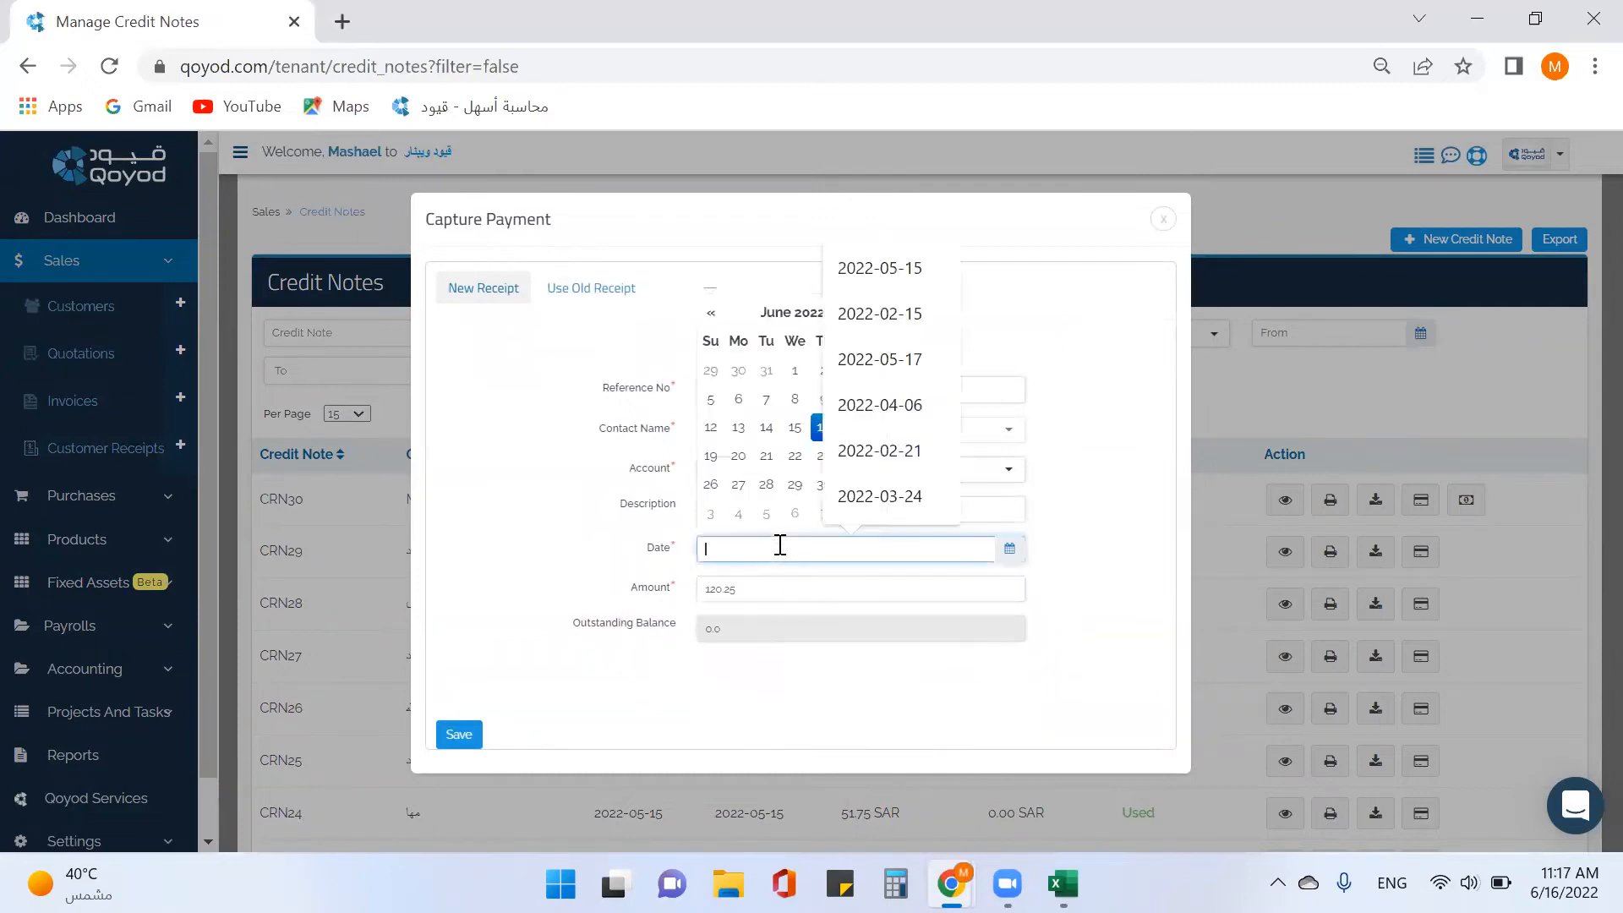
pyautogui.click(816, 431)
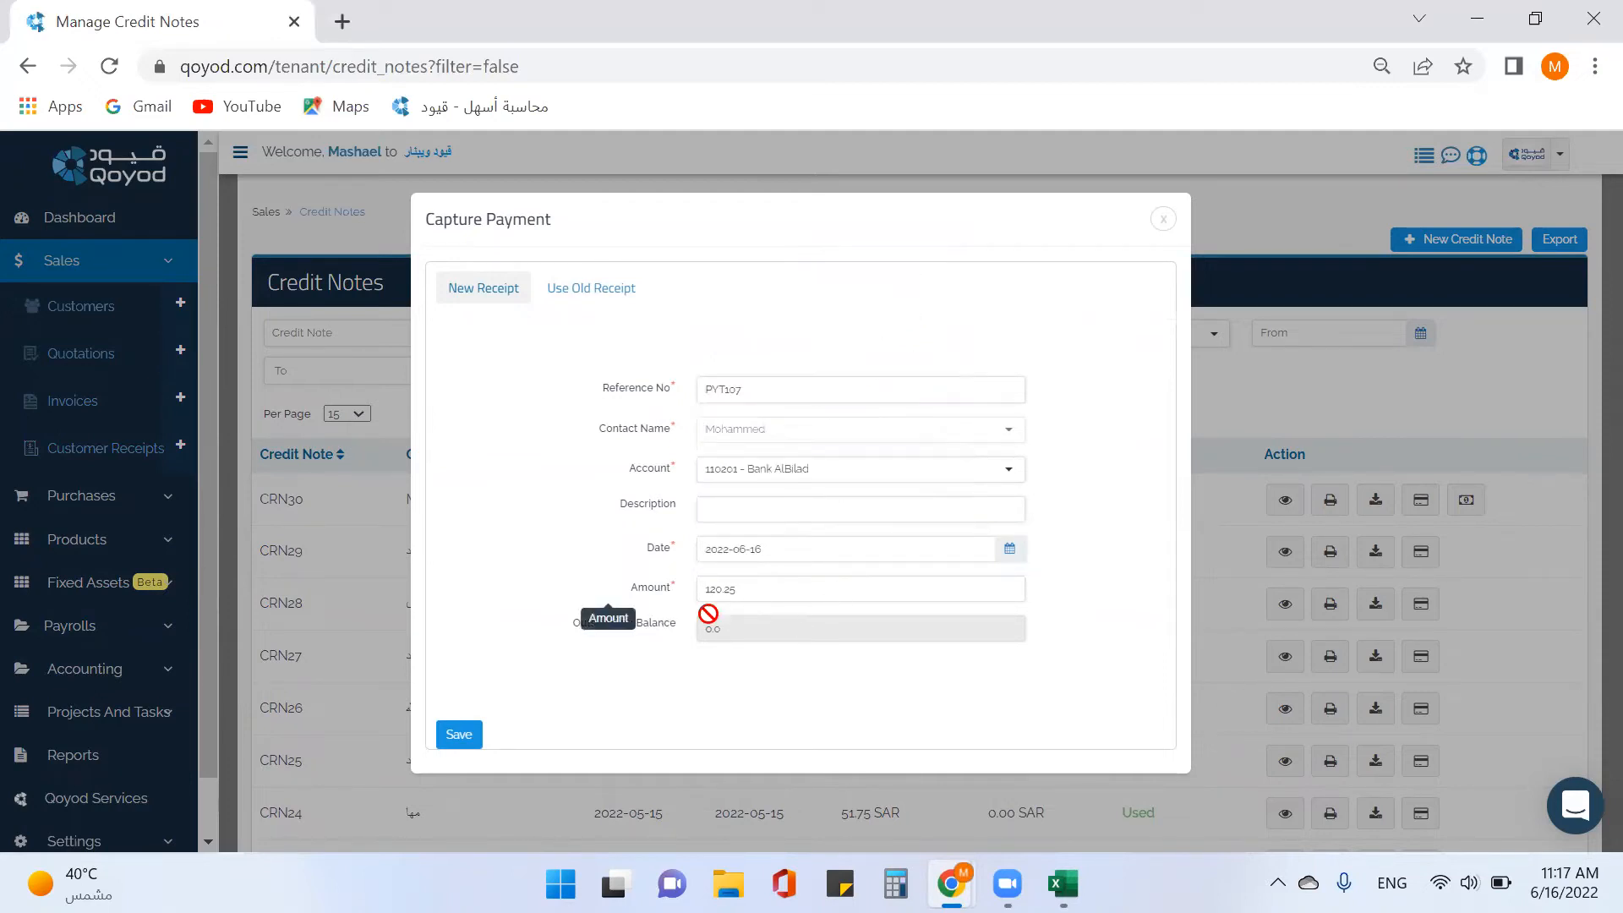
pyautogui.click(459, 744)
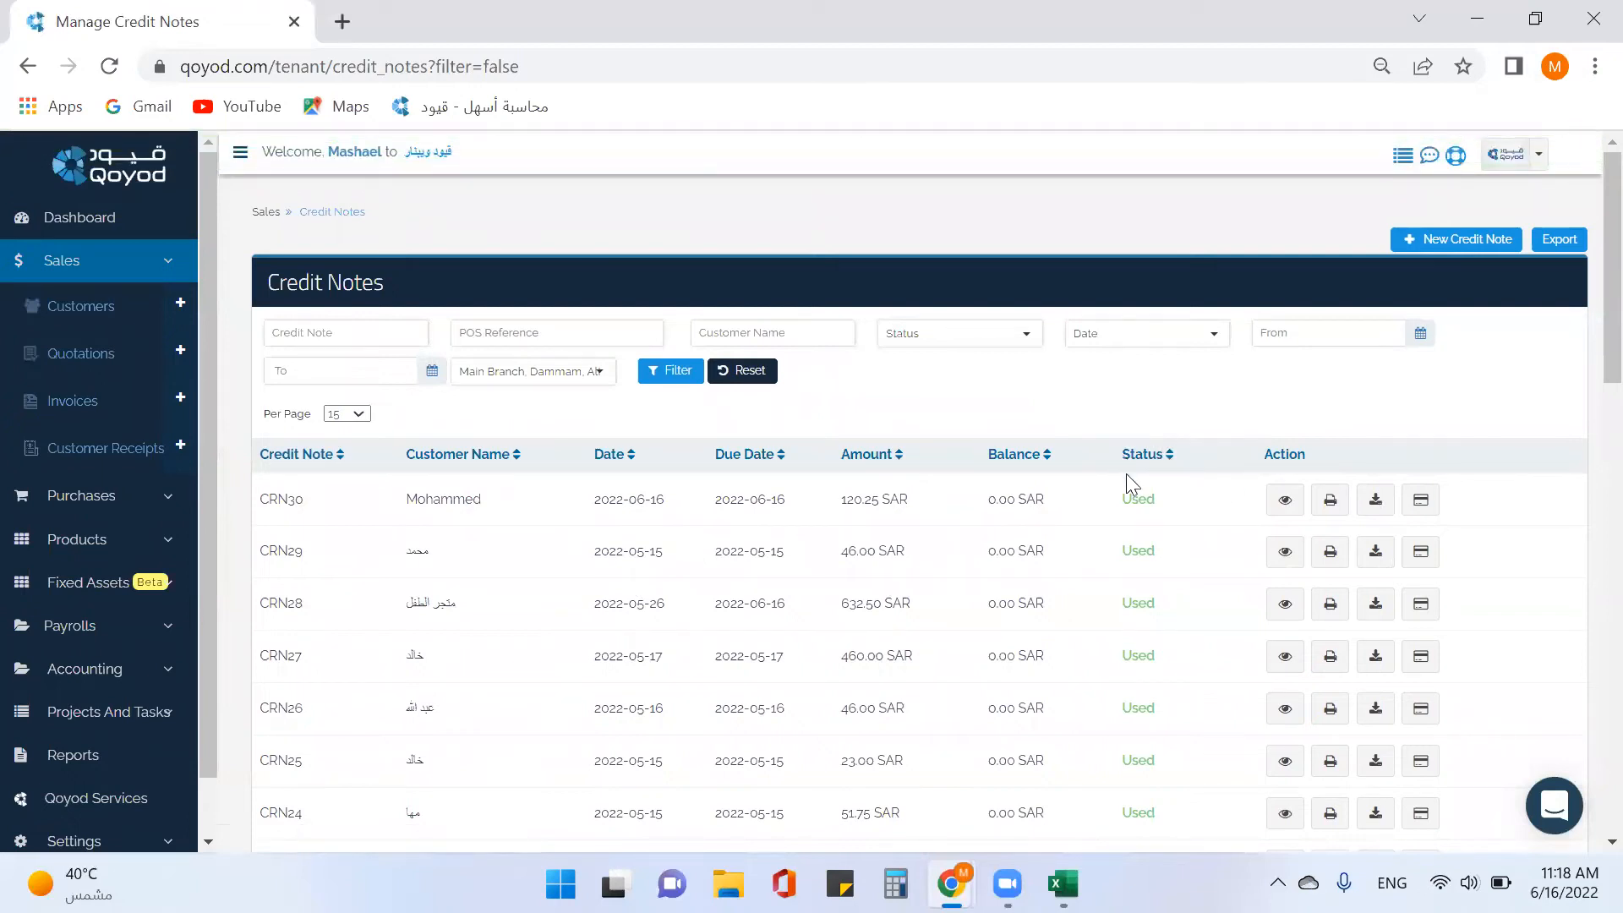
pyautogui.click(73, 404)
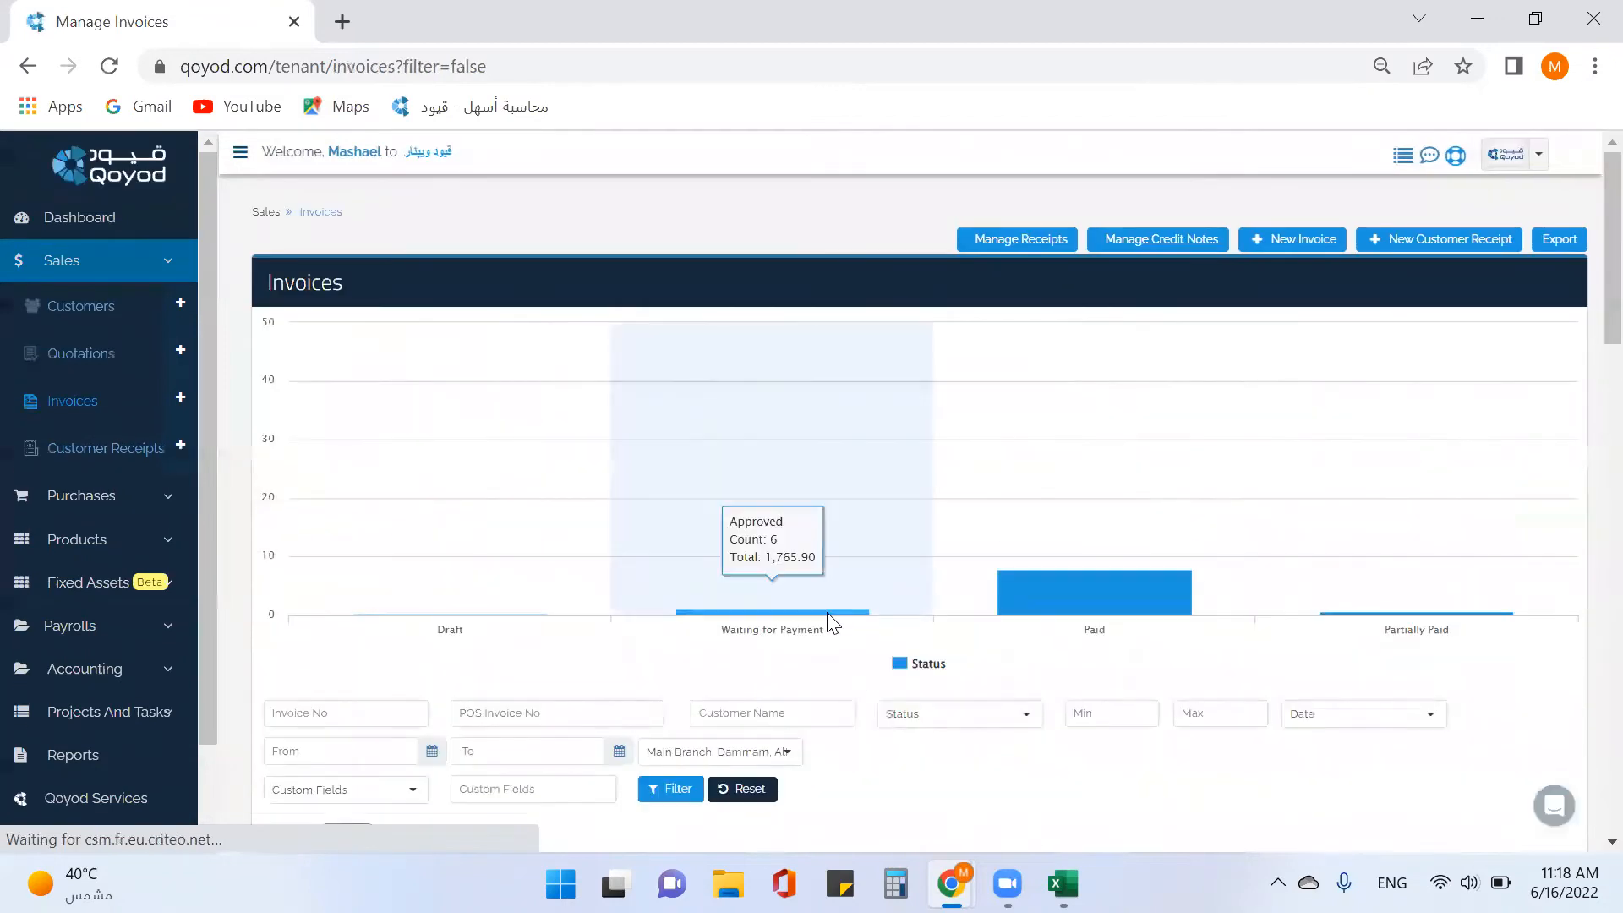
# Scroll the invoices table to confirm INV53 is Paid at 120.25 SAR with a 0.00 balance.
pyautogui.scroll(-2, 829, 600)
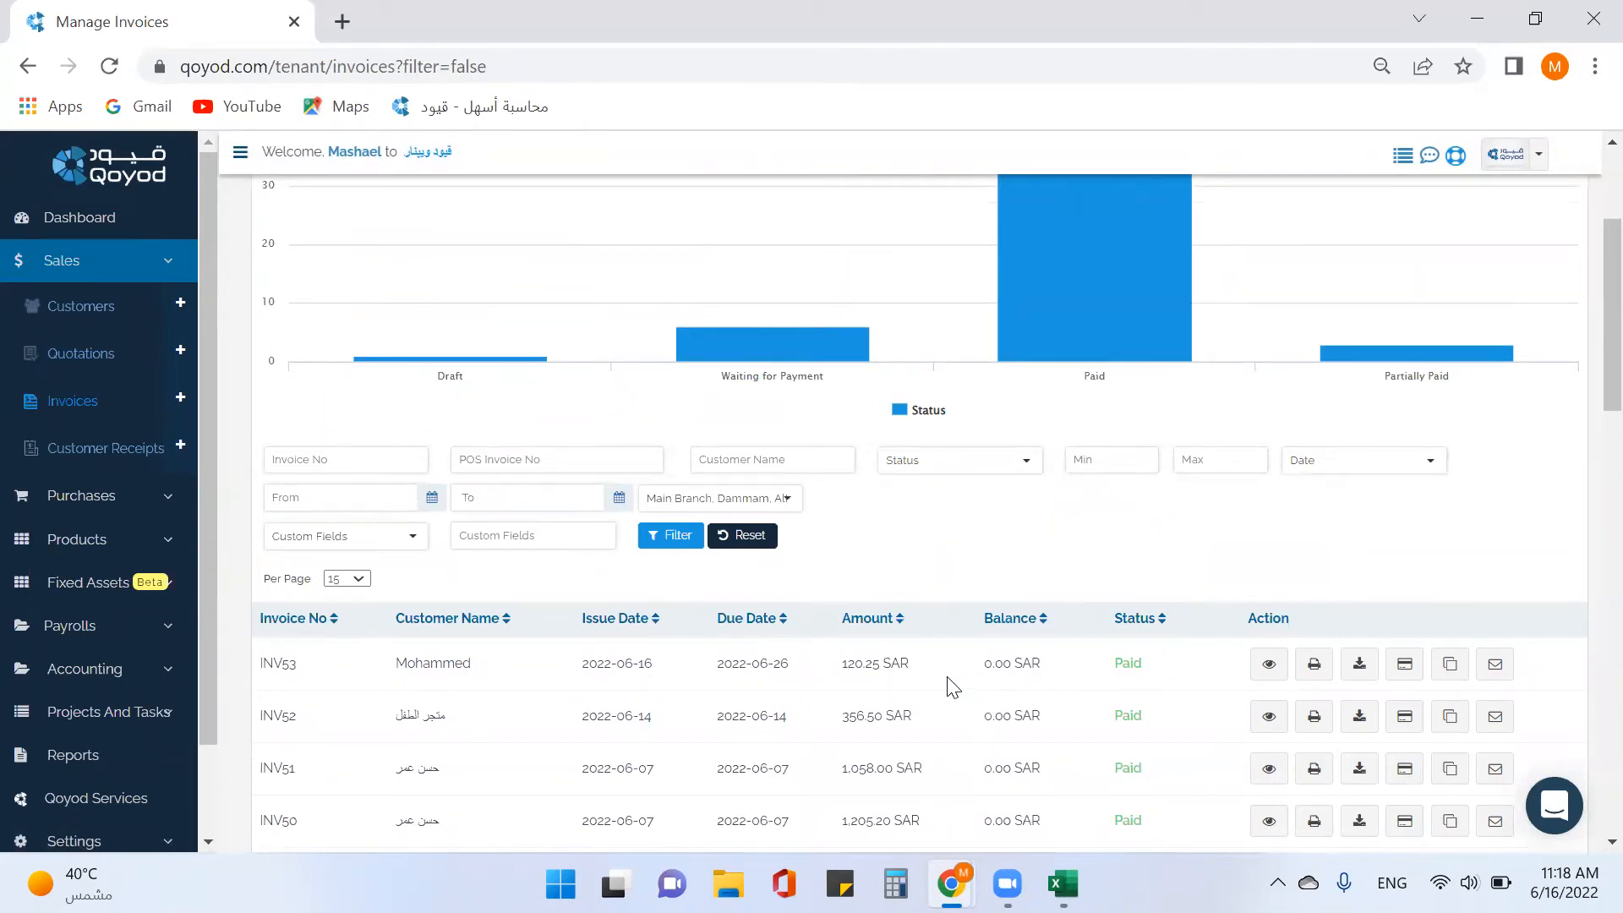
pyautogui.scroll(-3, 953, 688)
pyautogui.scroll(-3, 949, 679)
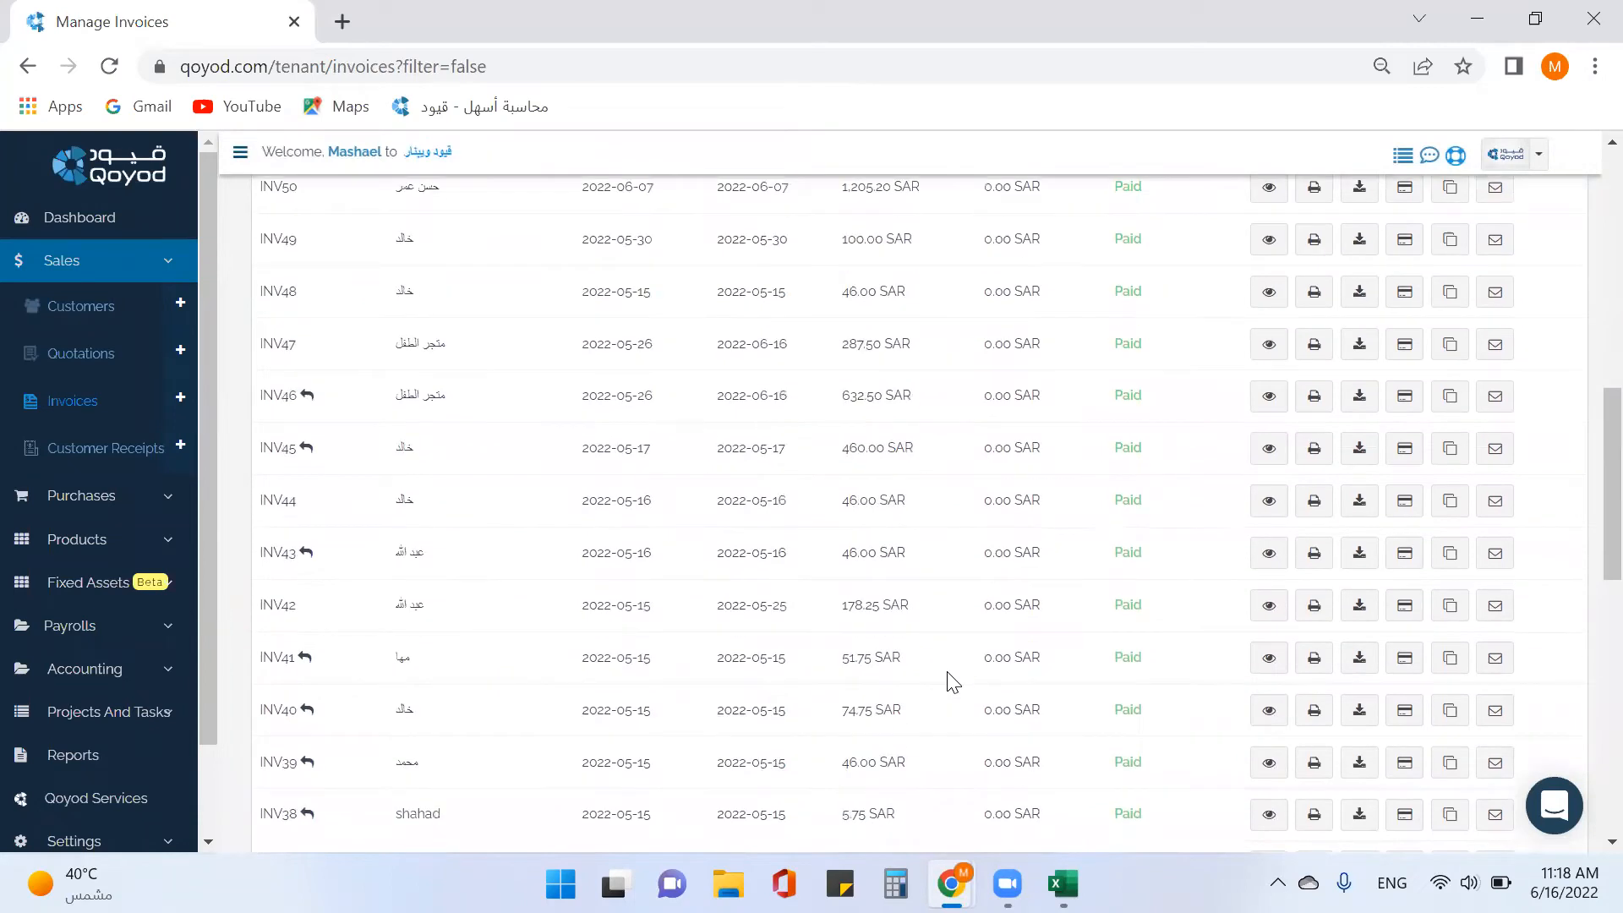
pyautogui.scroll(6, 950, 668)
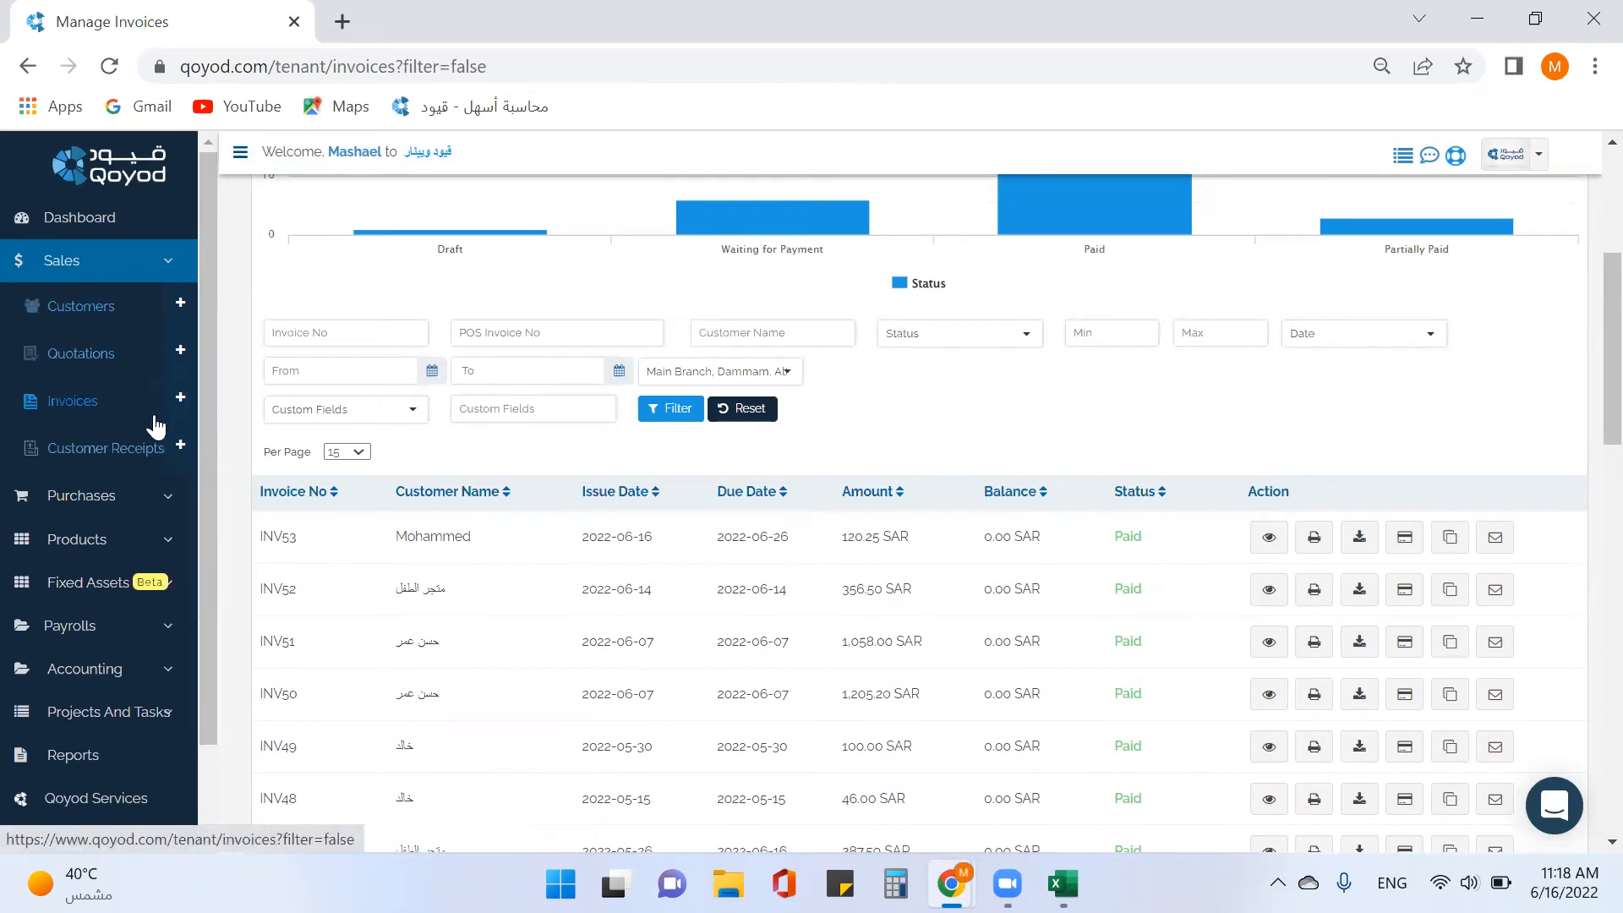
pyautogui.click(167, 275)
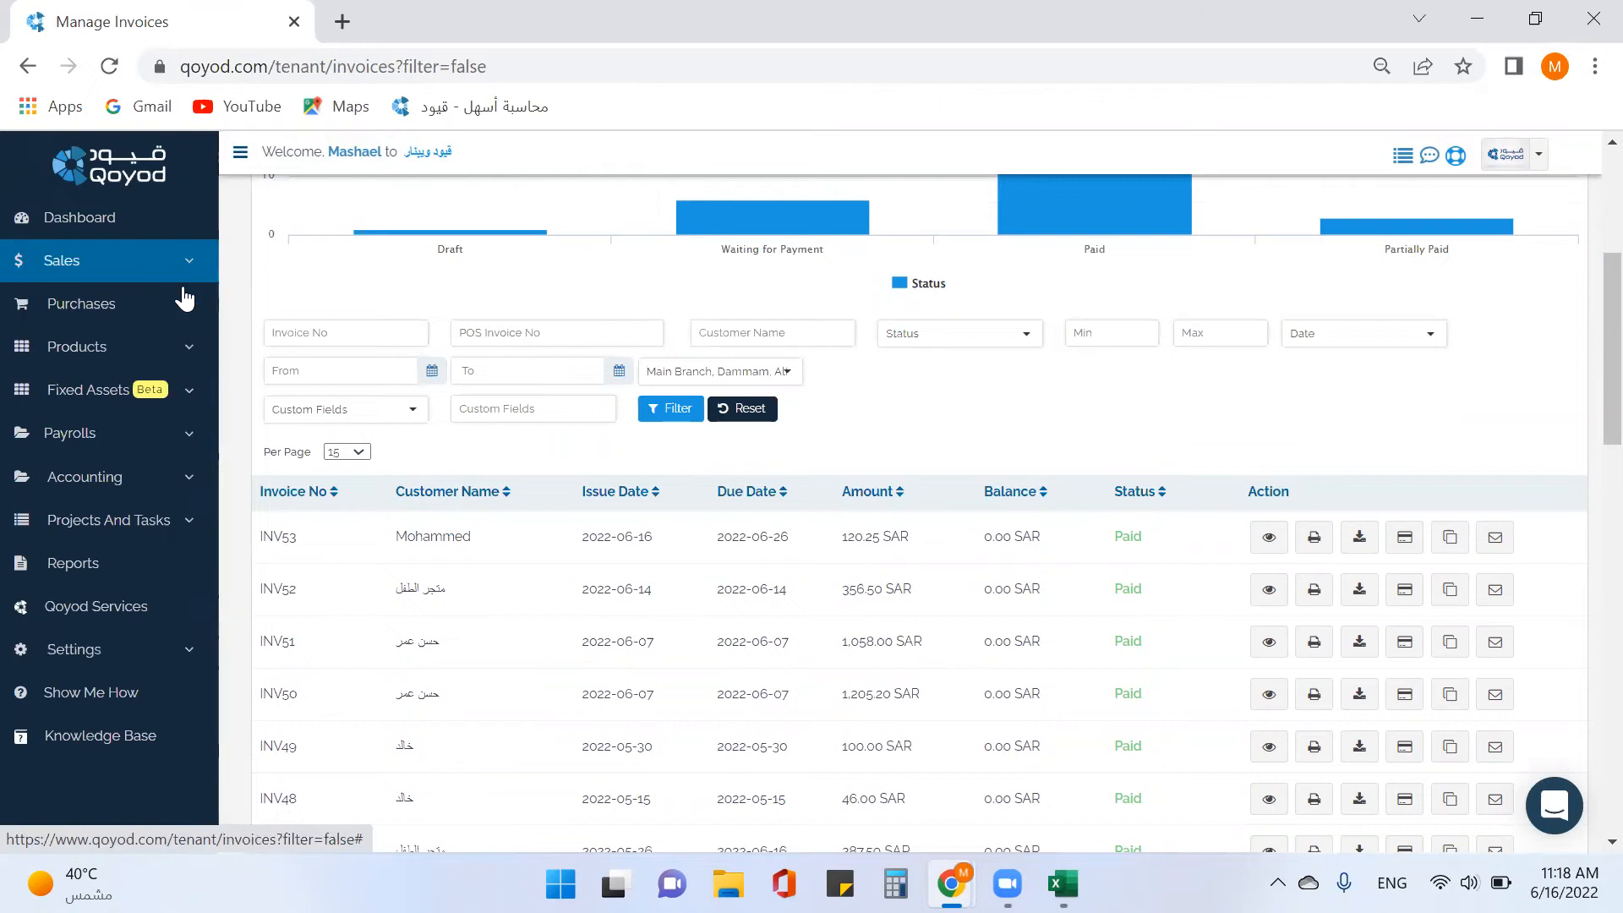
# Create a new vendor under Purchases › Vendors and enter the vendor name 'extra'.
pyautogui.click(183, 301)
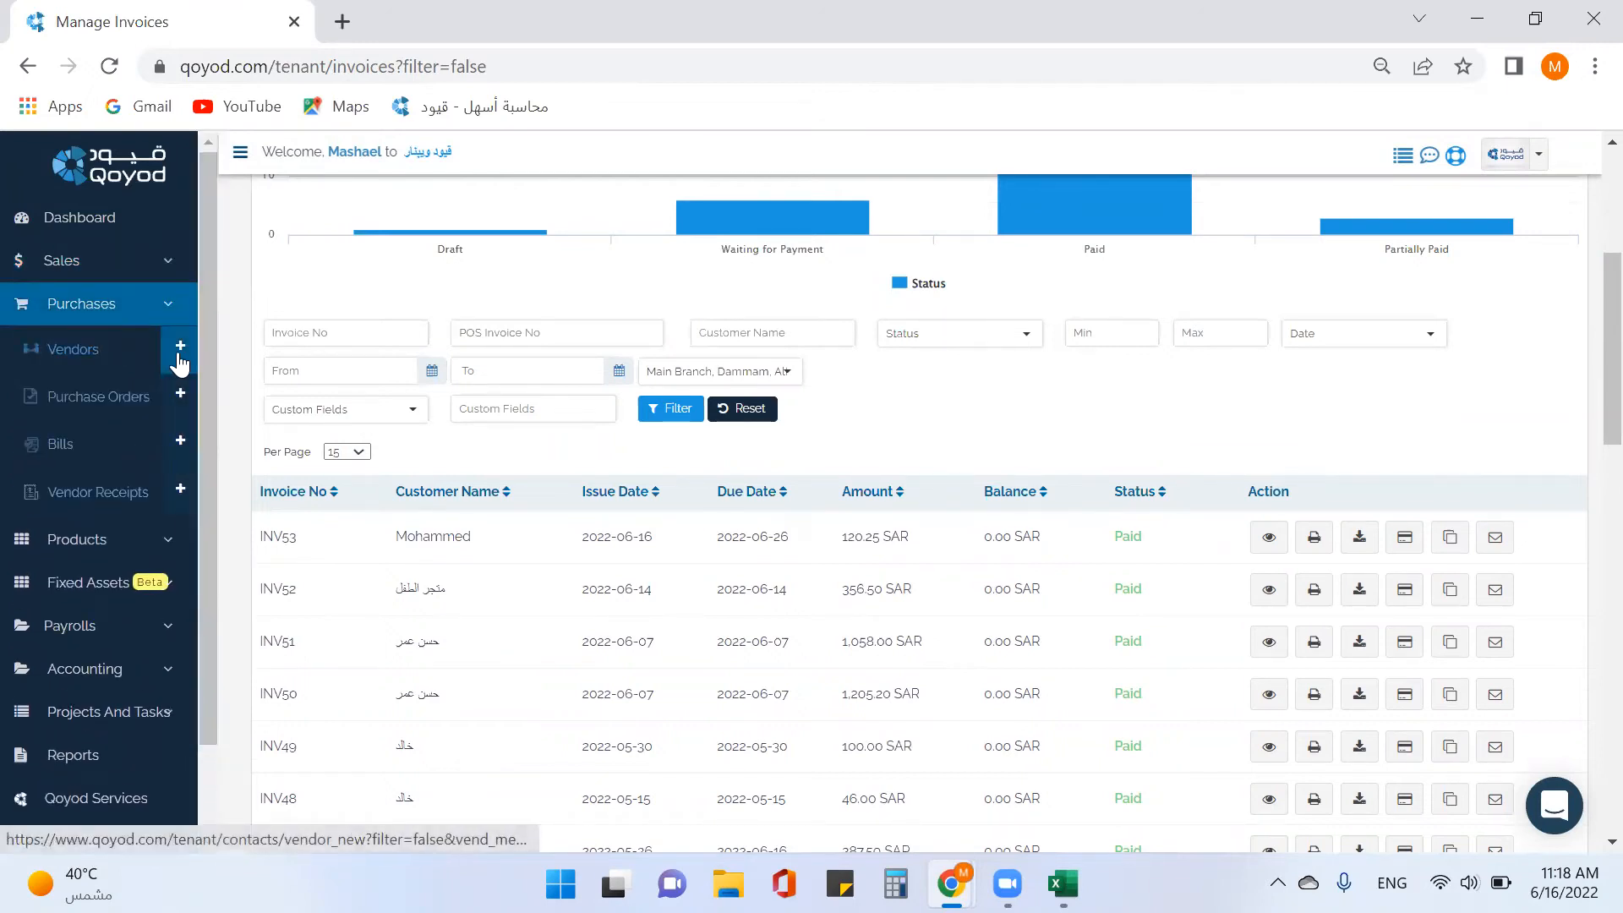
pyautogui.click(102, 353)
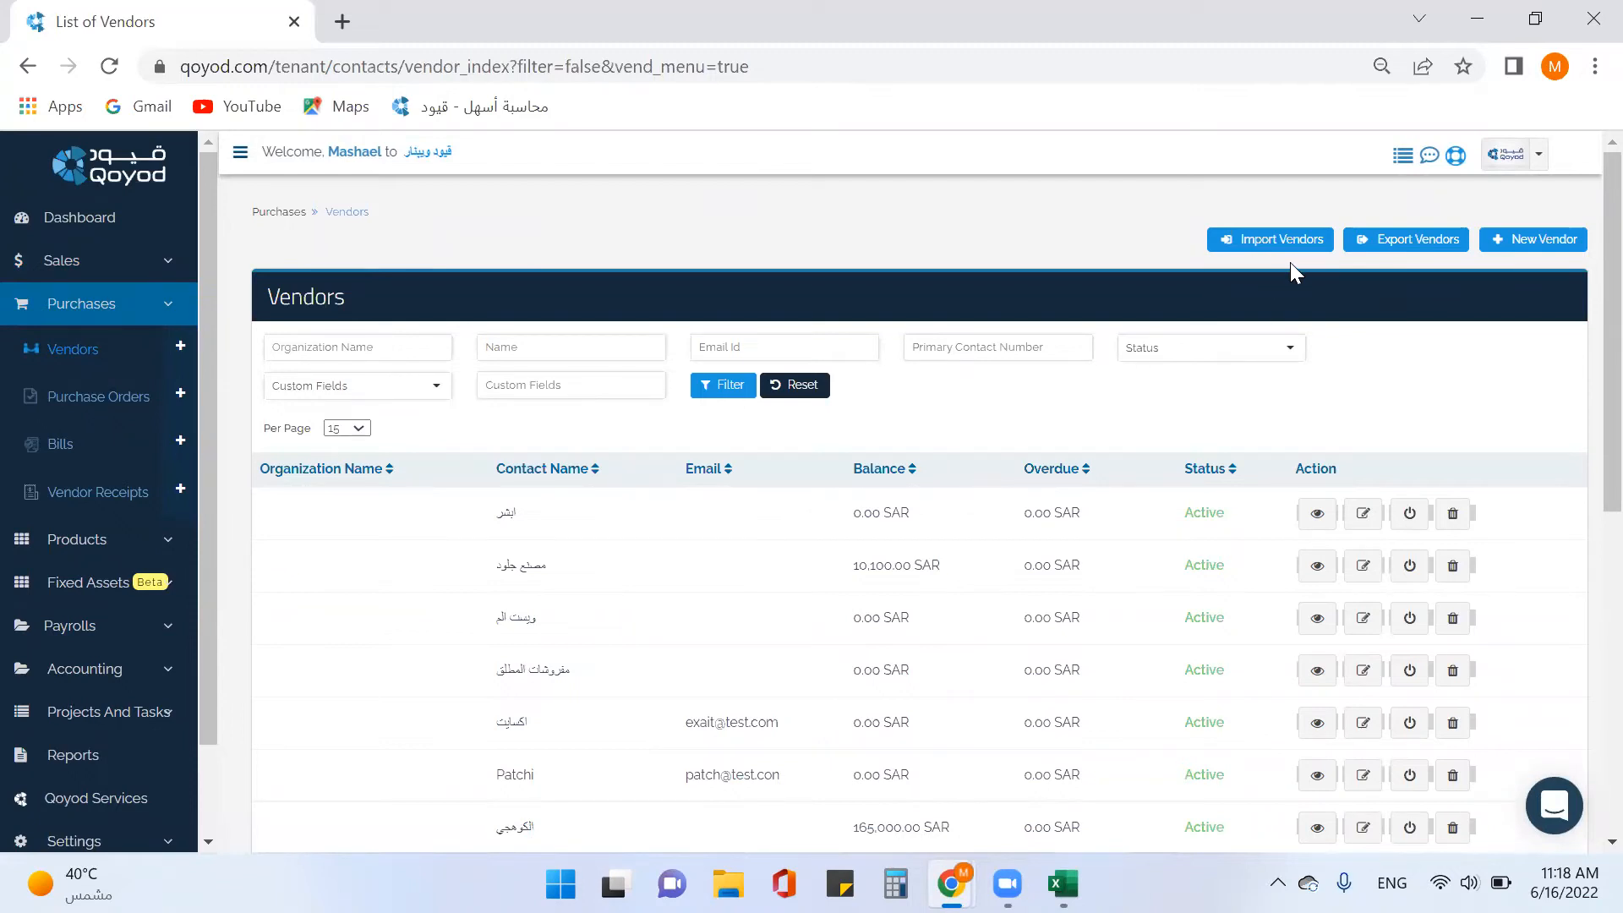
pyautogui.click(1517, 260)
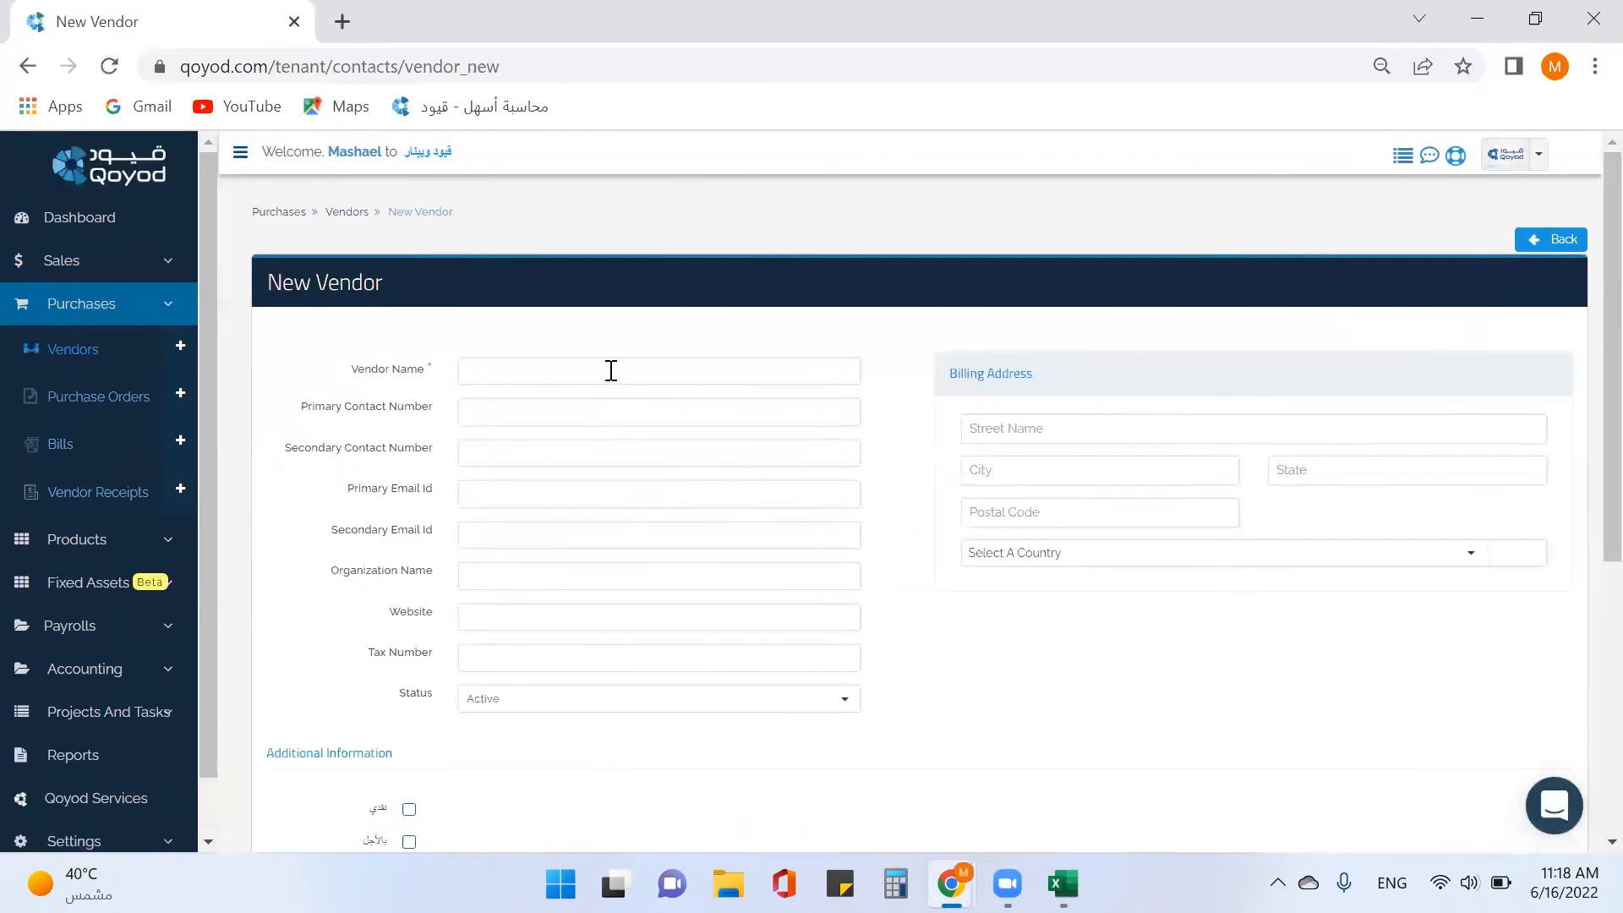
pyautogui.click(612, 371)
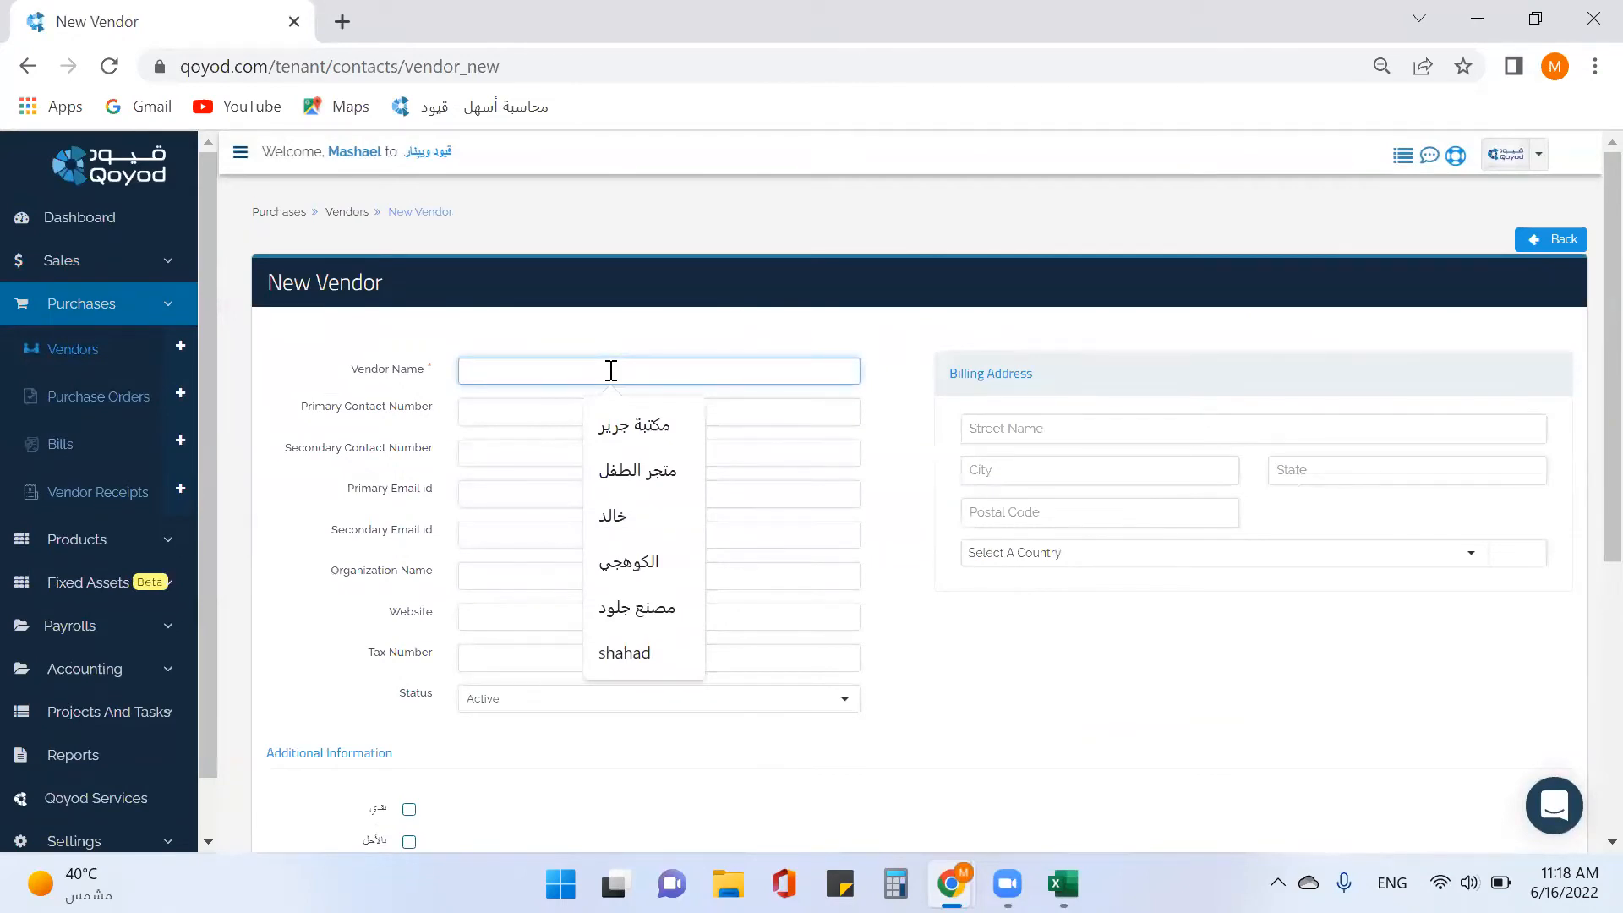
pyautogui.write('extra')
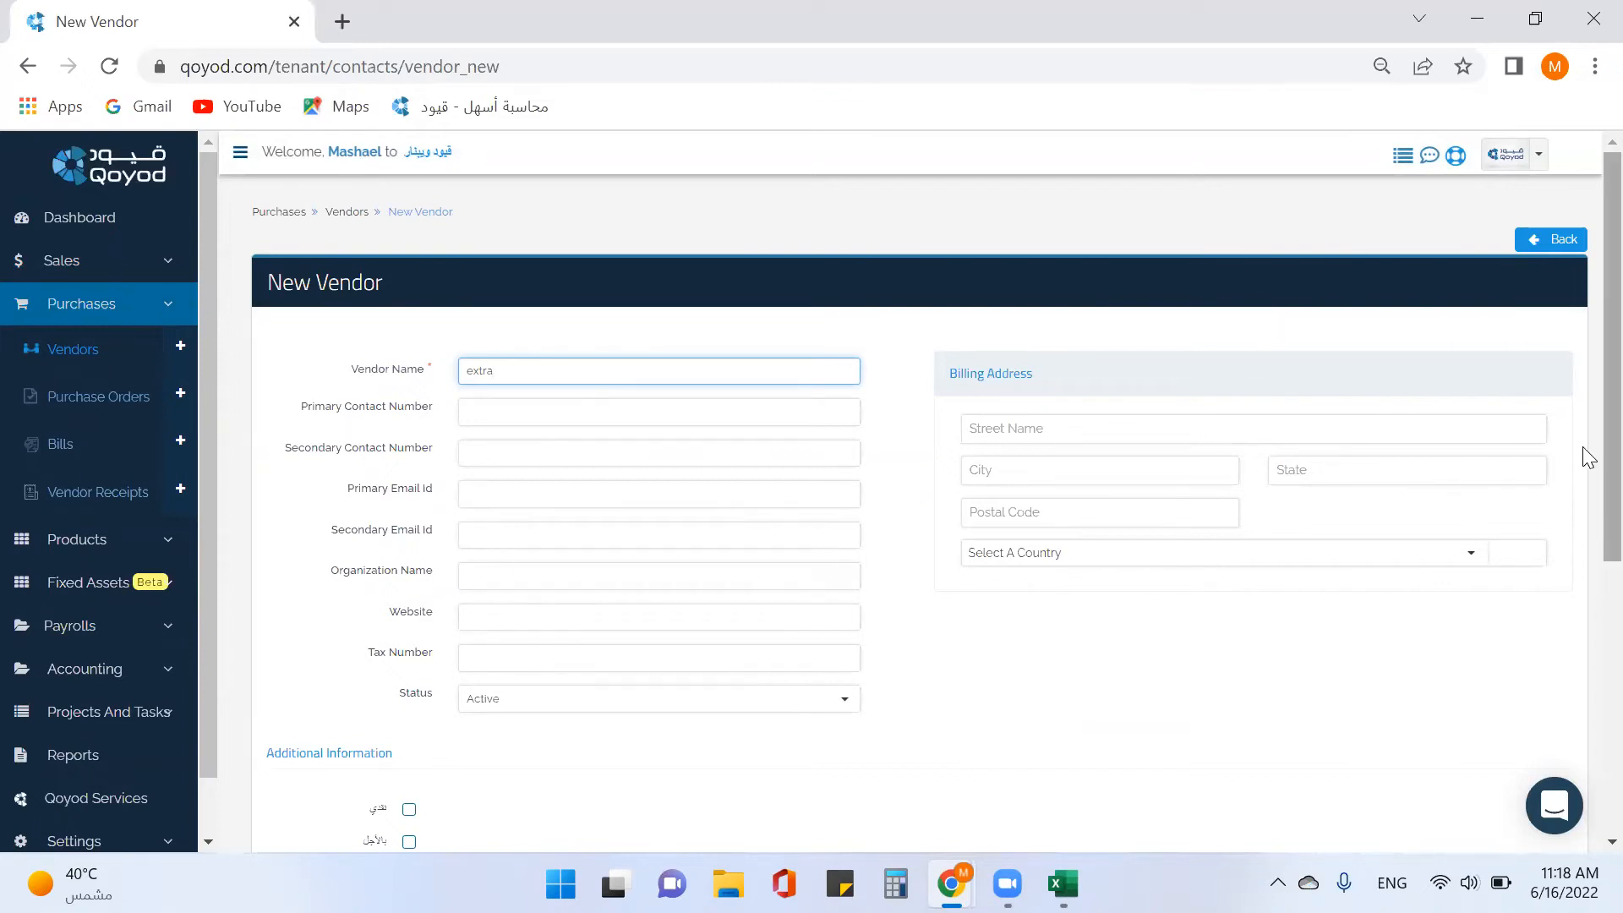
pyautogui.scroll(-5, 1446, 569)
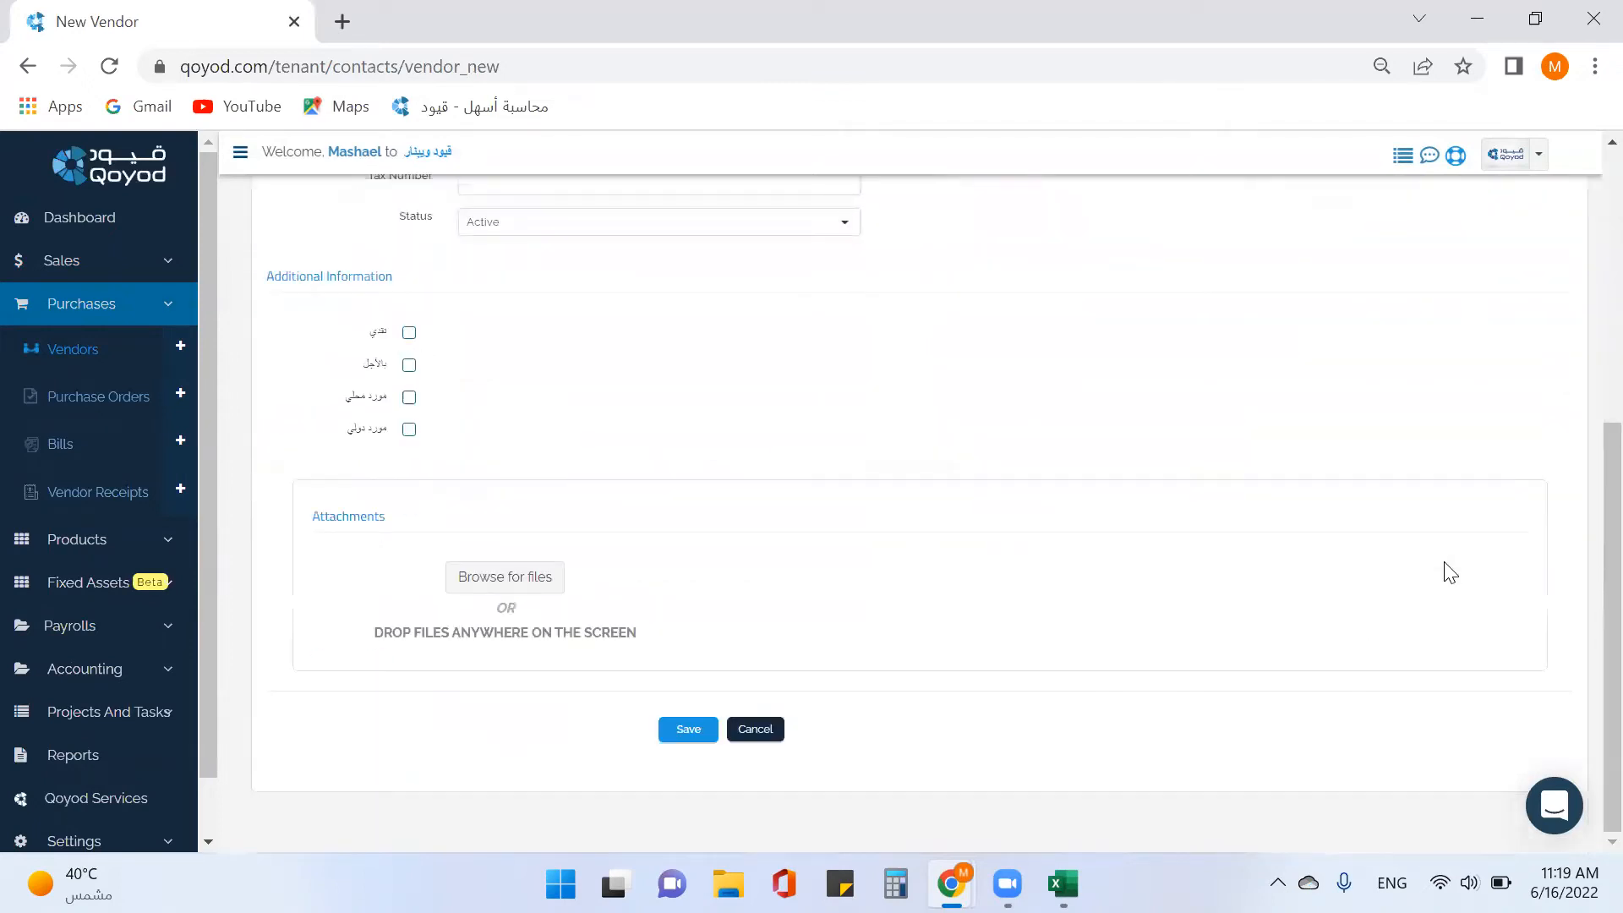
# Save vendor extra and start a new purchase bill, BIL52, from the sidebar.
pyautogui.click(683, 732)
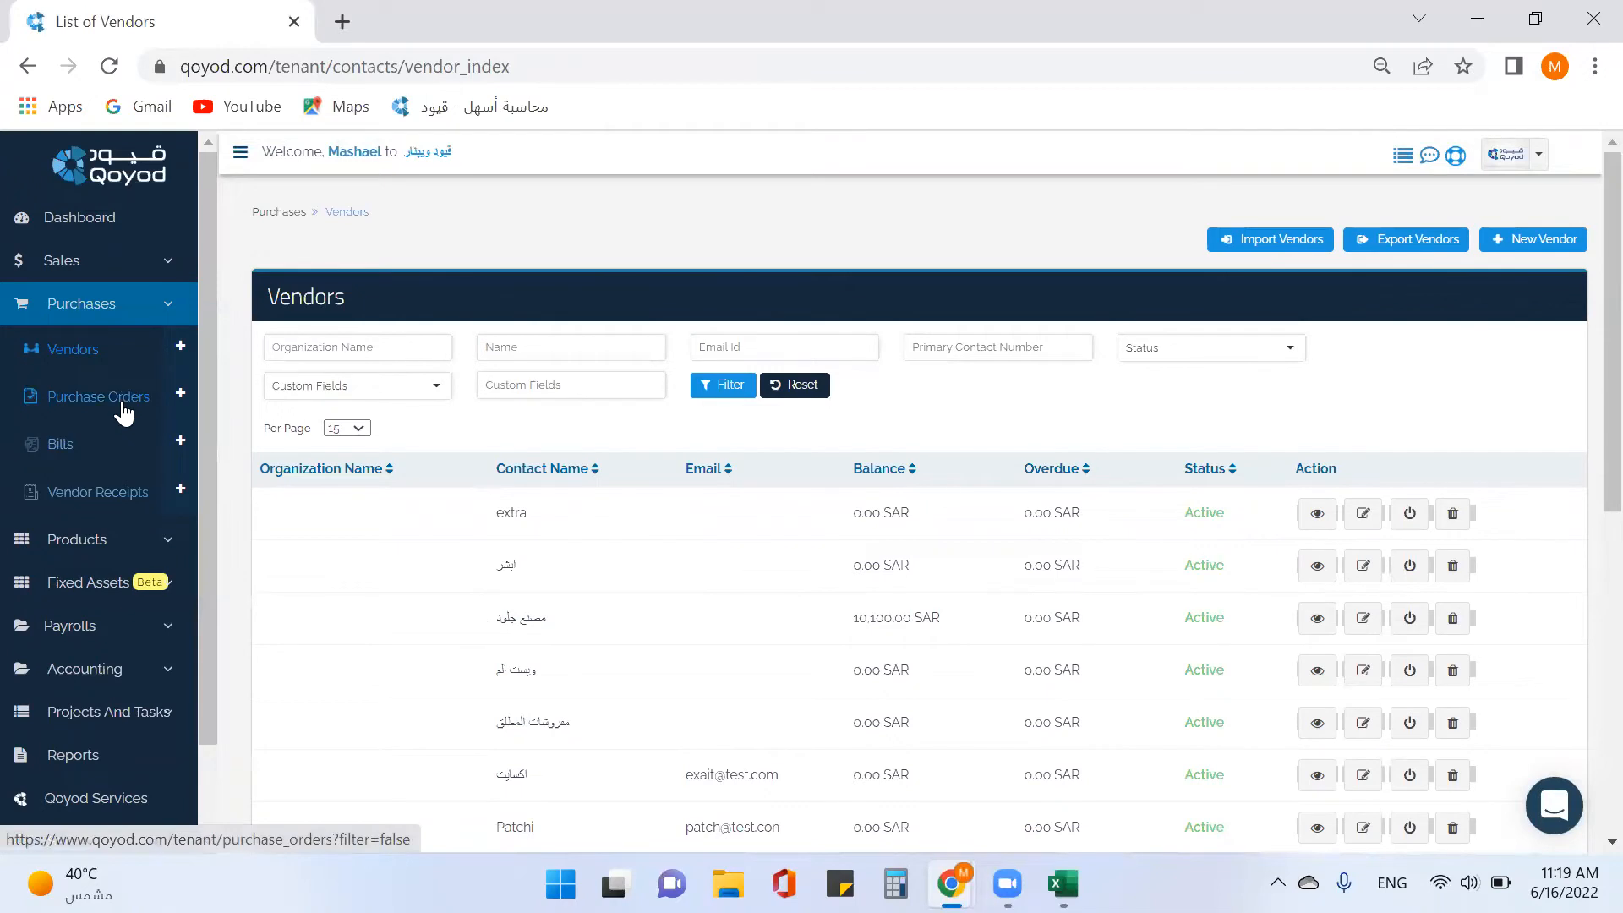
pyautogui.click(179, 393)
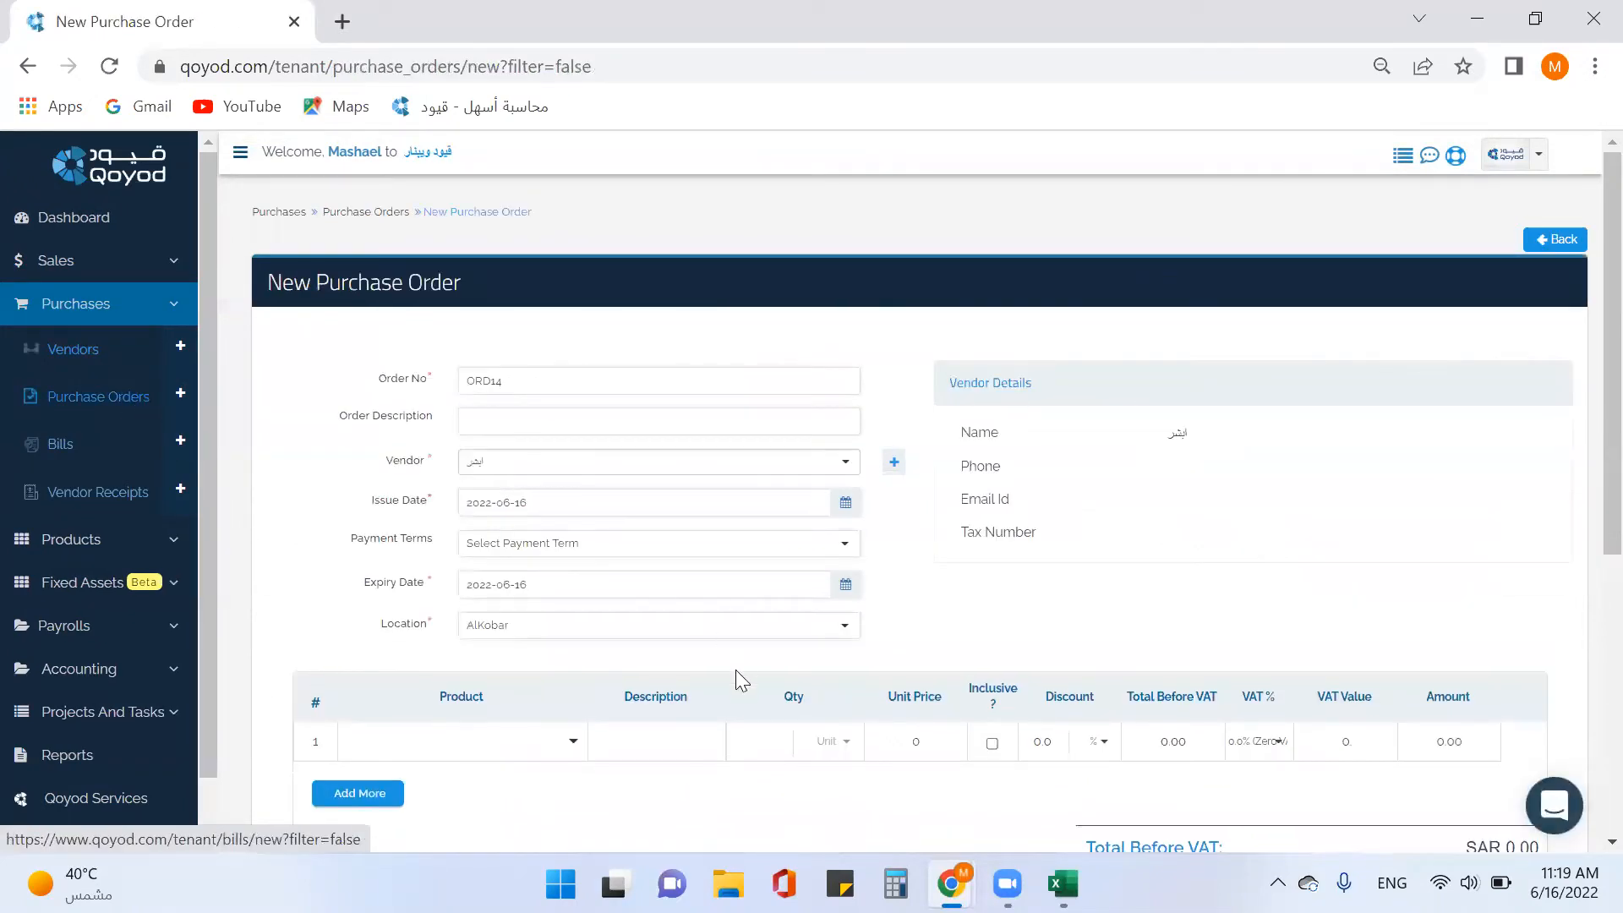
pyautogui.scroll(-2, 980, 693)
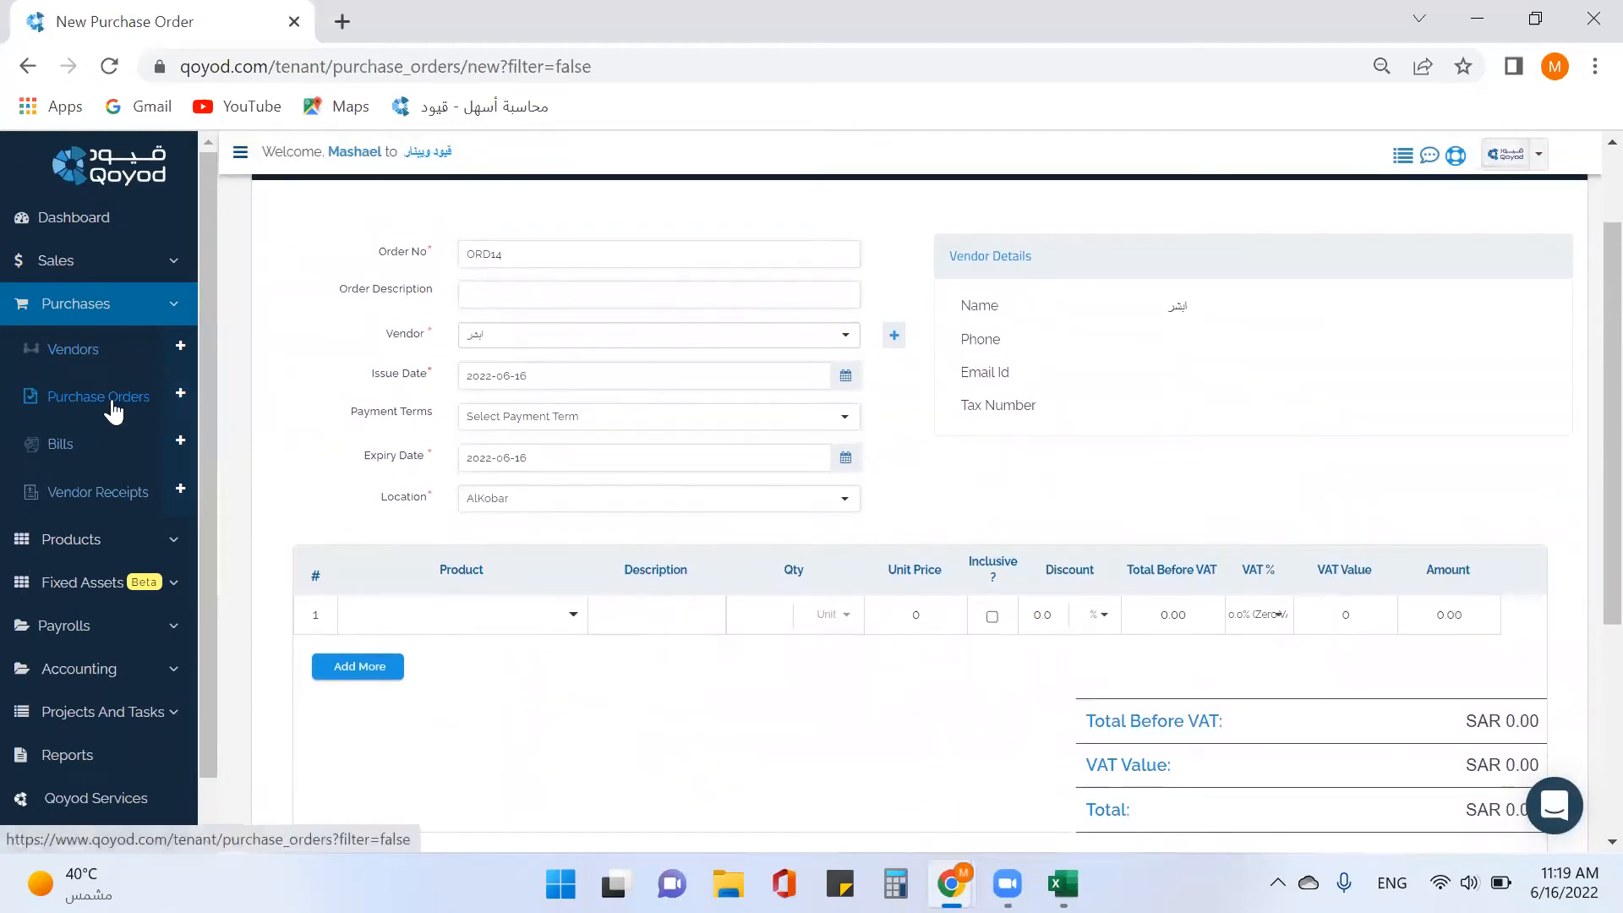
pyautogui.click(180, 459)
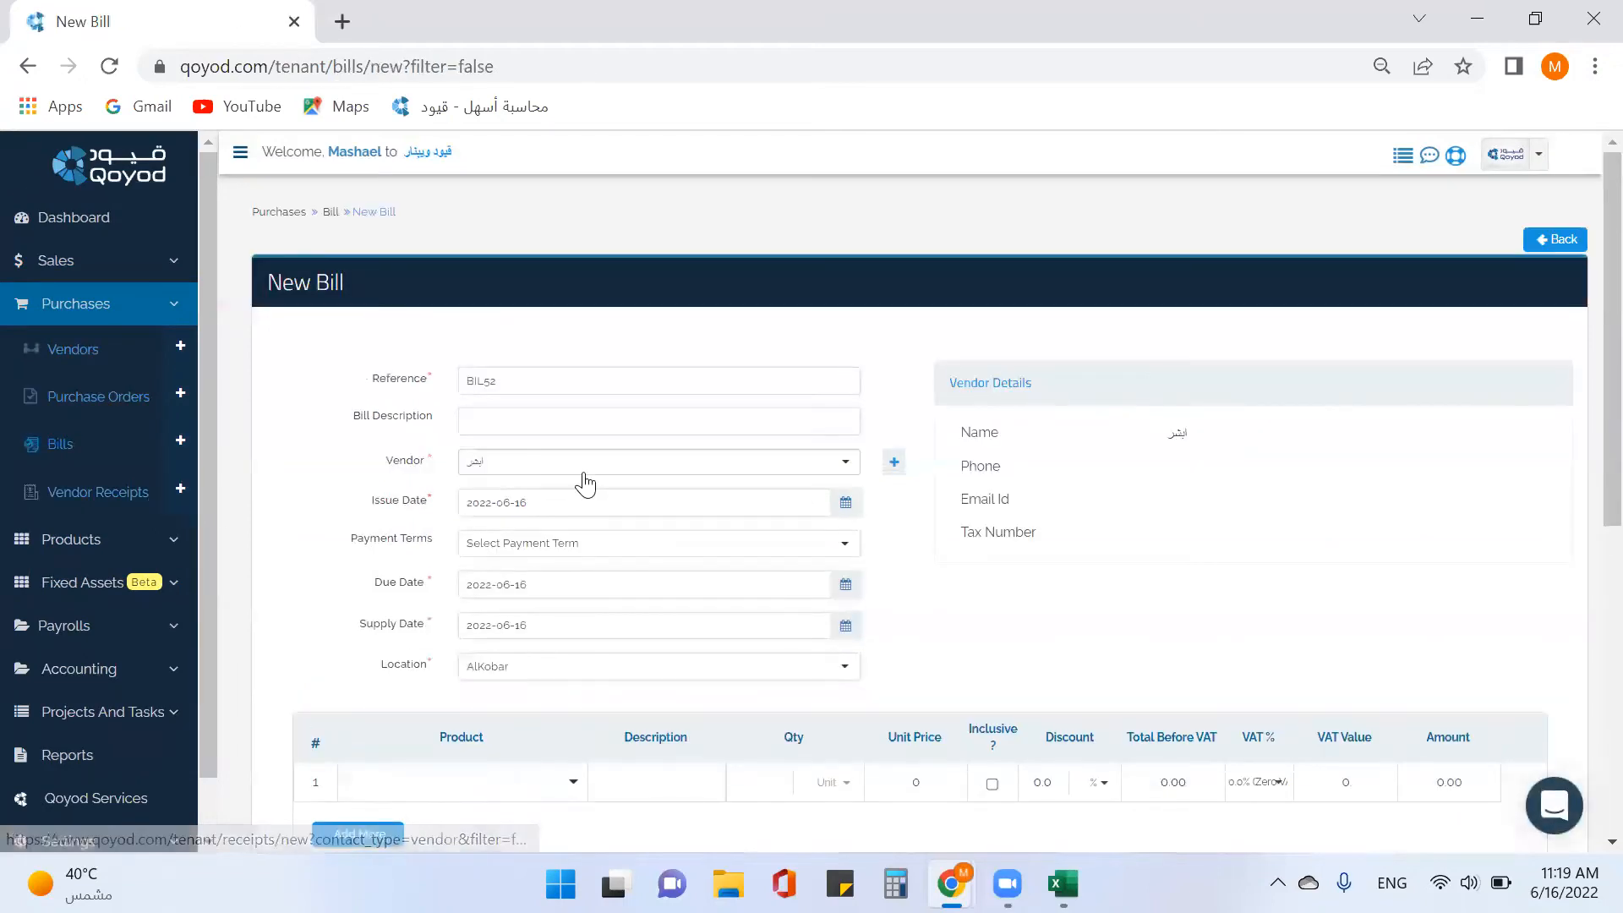
# Choose extra as the vendor for bill BIL52.
pyautogui.click(844, 463)
pyautogui.scroll(-3, 744, 566)
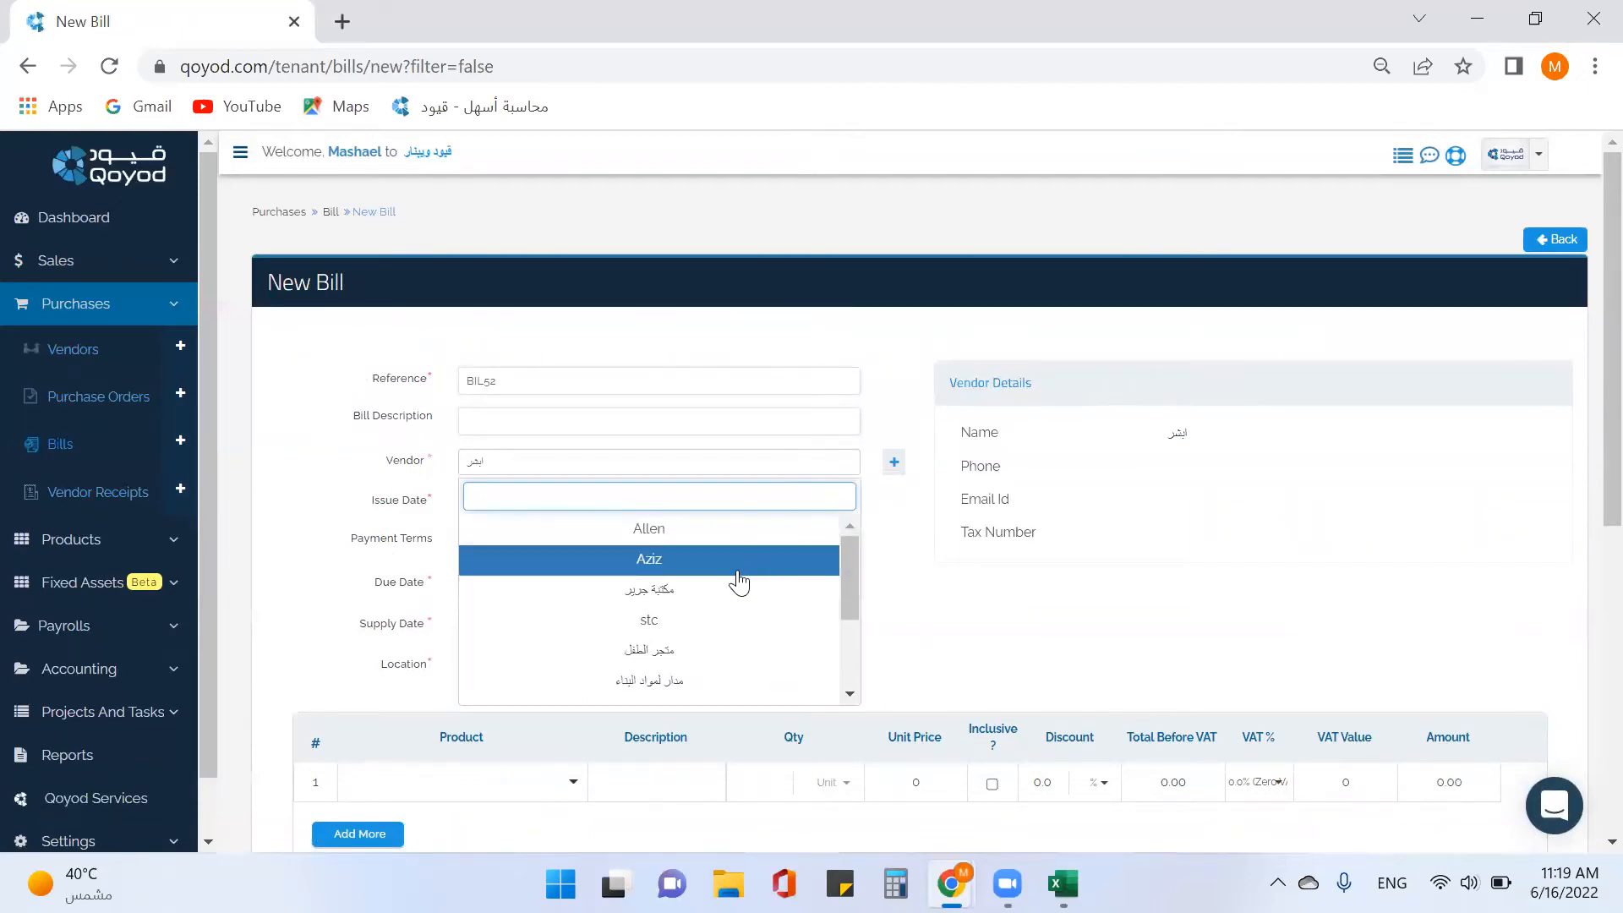
pyautogui.scroll(-5, 703, 700)
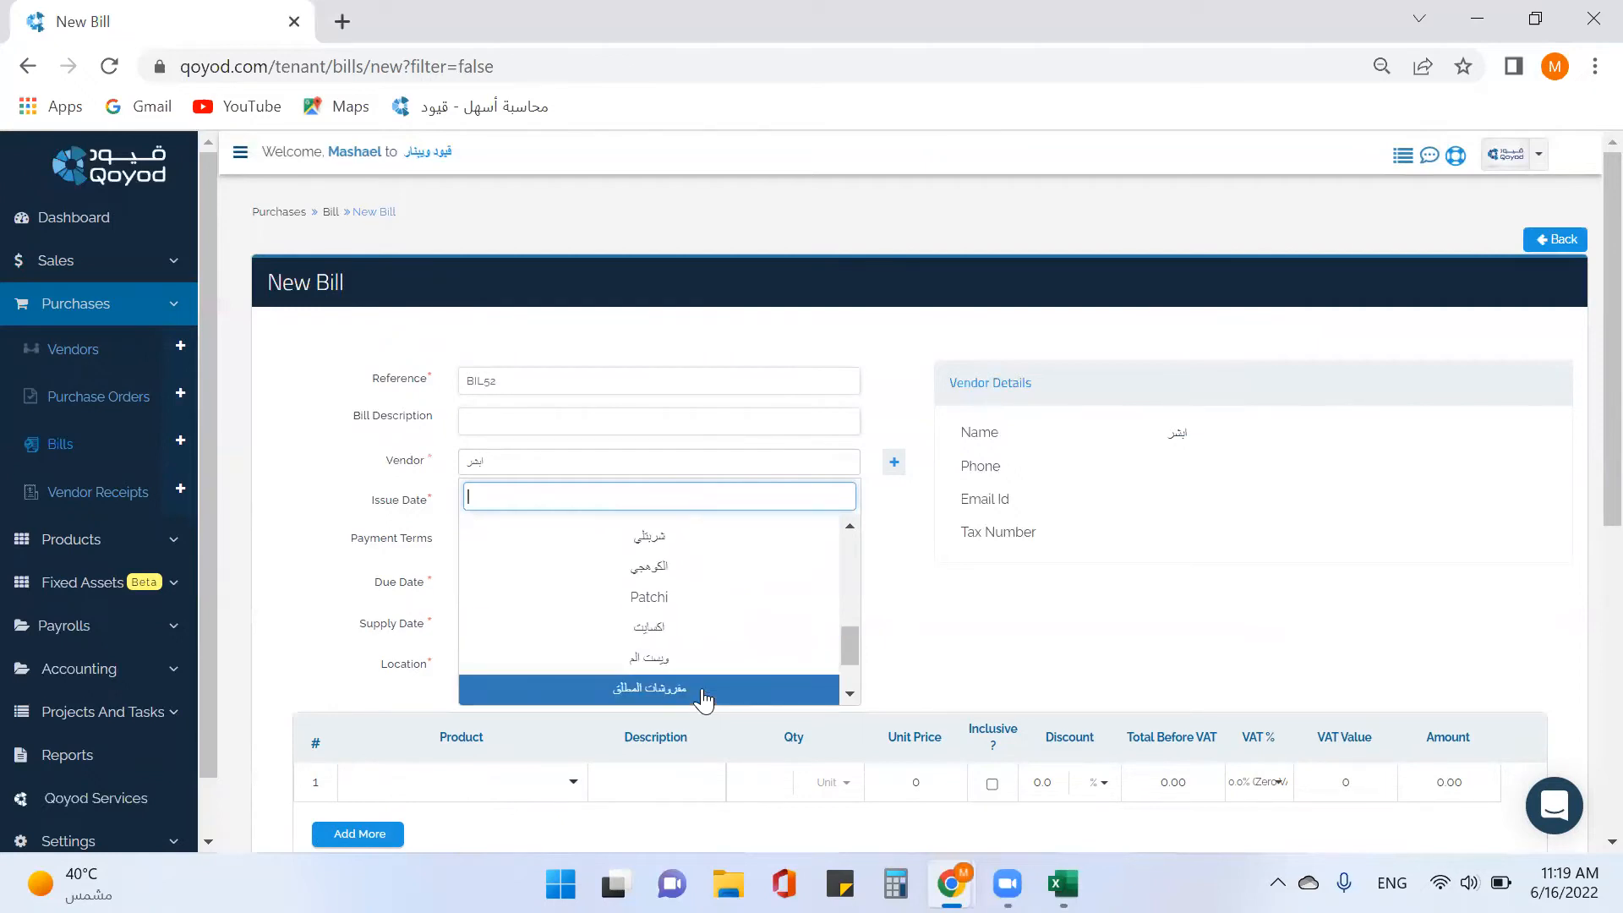
pyautogui.scroll(3, 702, 698)
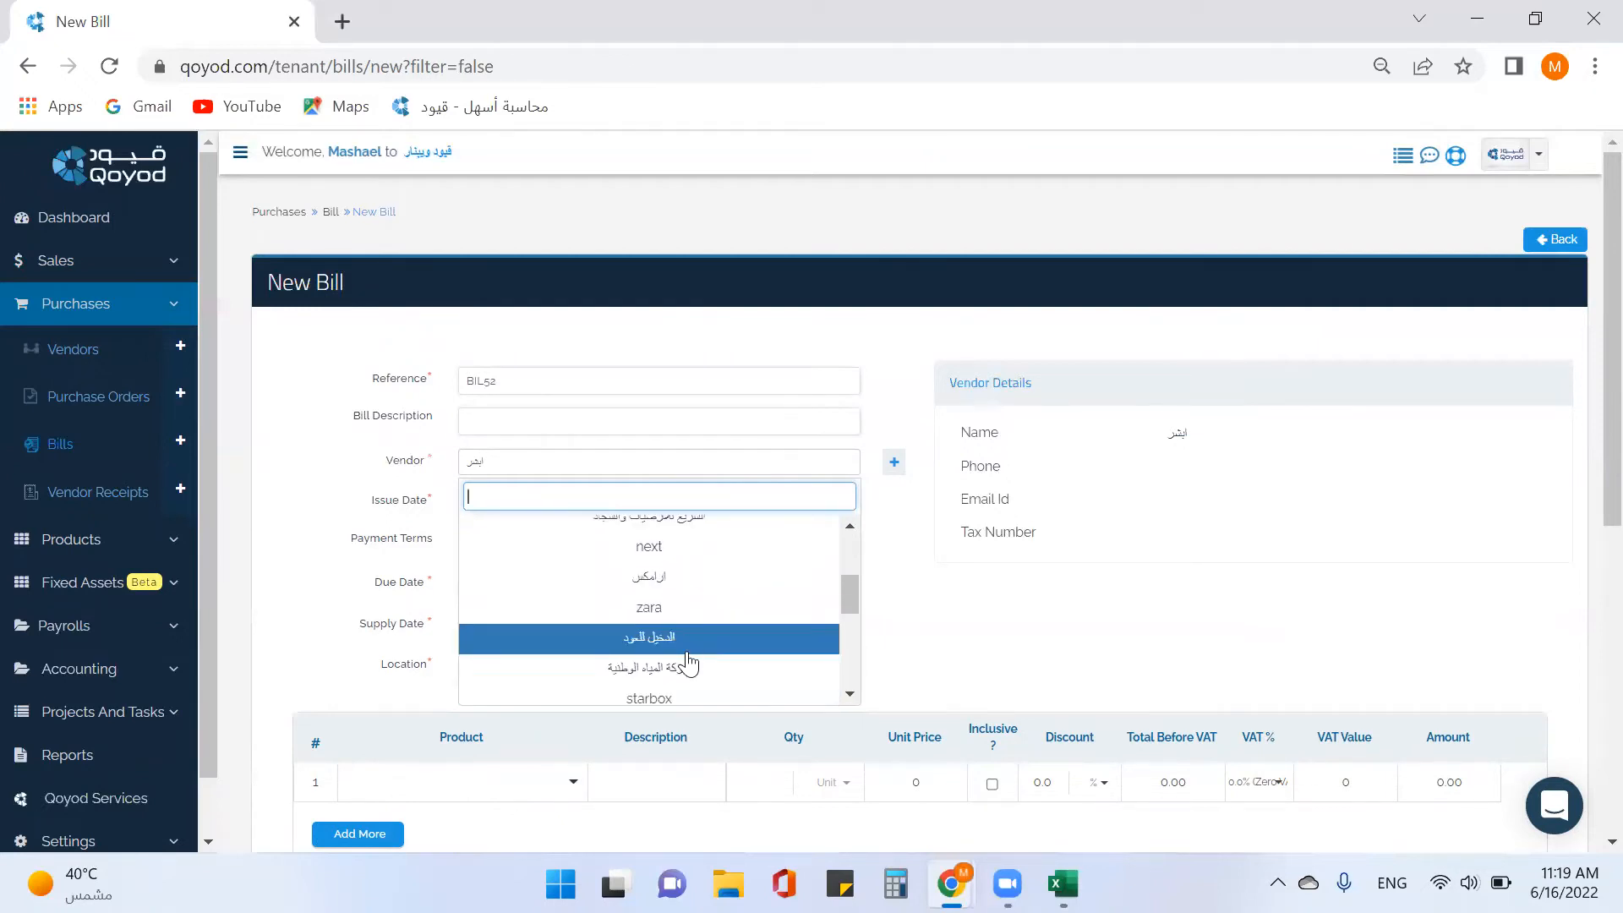
pyautogui.scroll(-4, 689, 663)
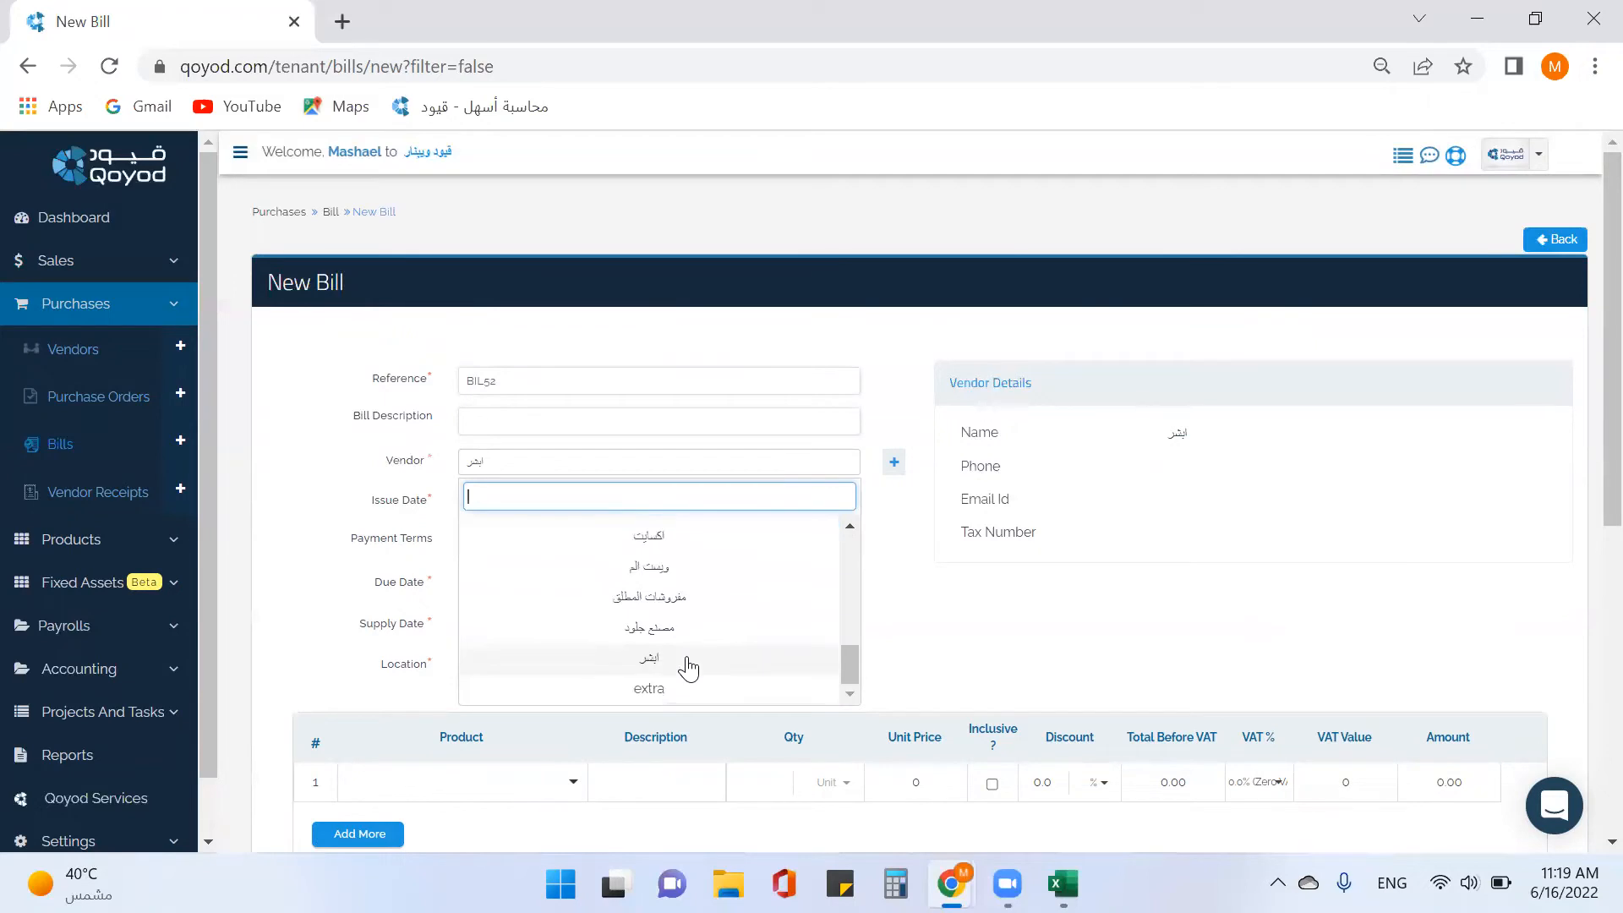
pyautogui.click(652, 689)
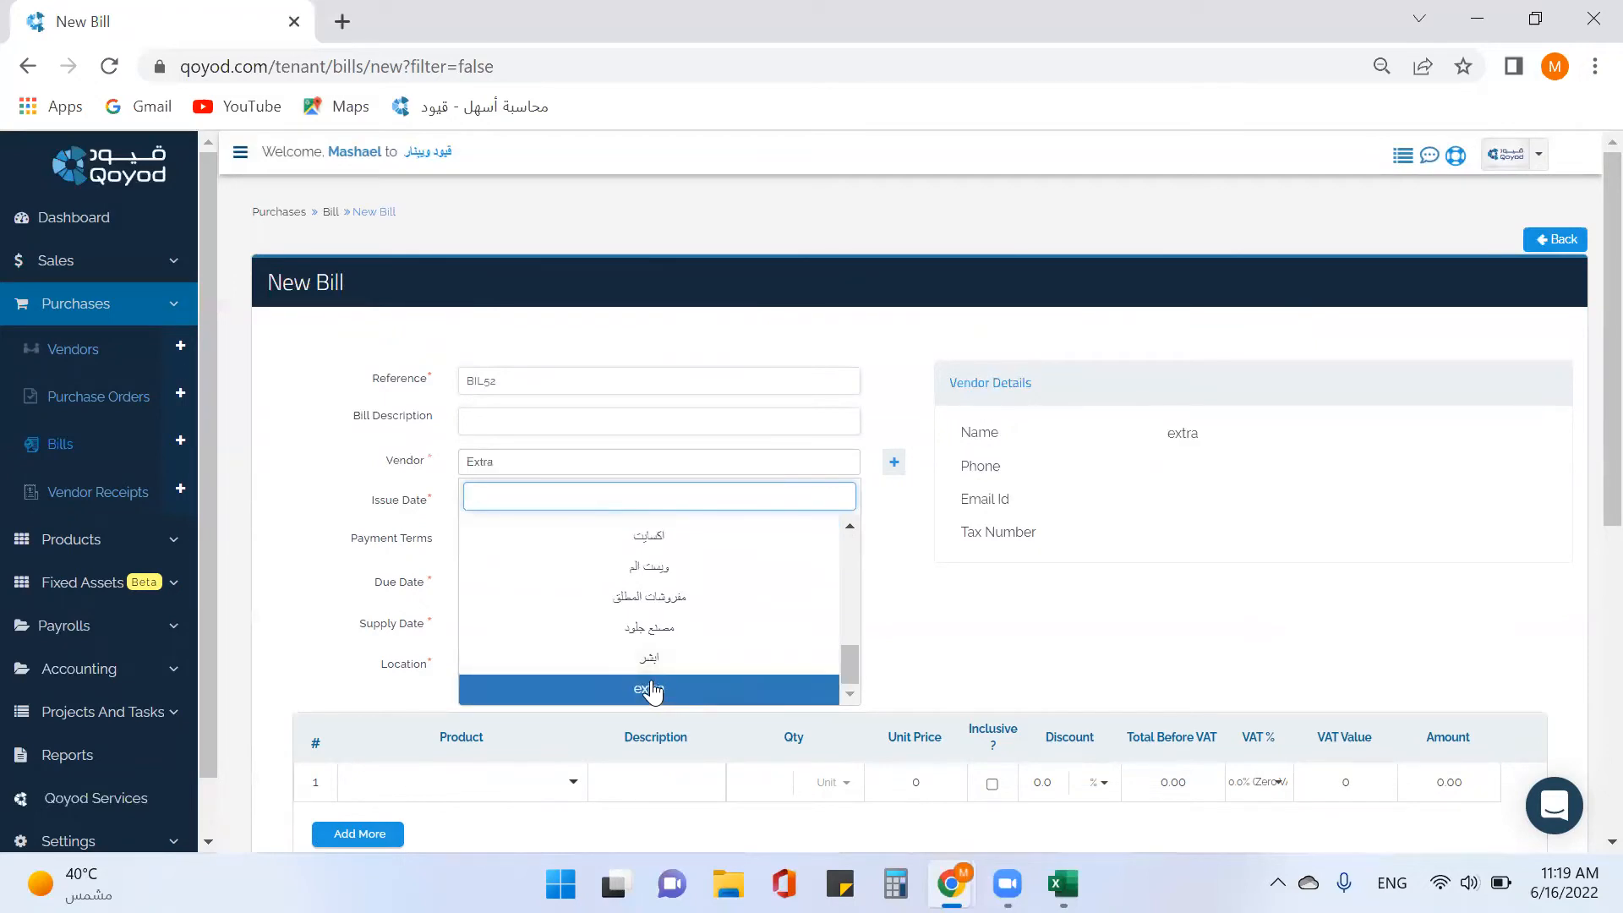
pyautogui.click(1010, 590)
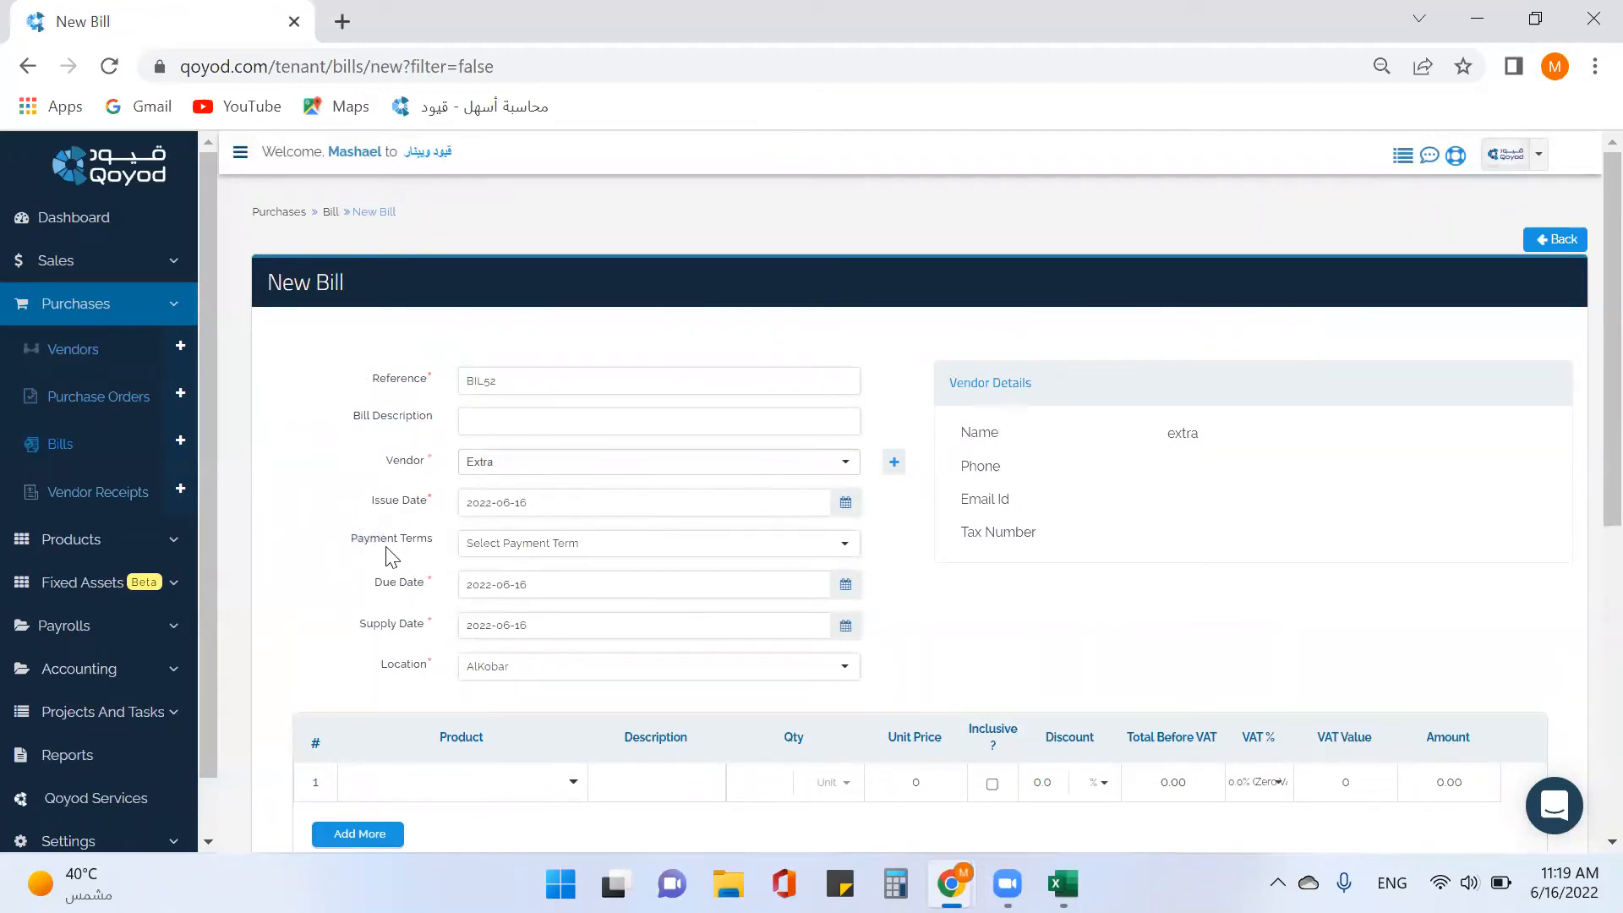
# Set the bill's payment terms to three days (بعد 3 أيام), due 2022-06-19.
pyautogui.click(639, 549)
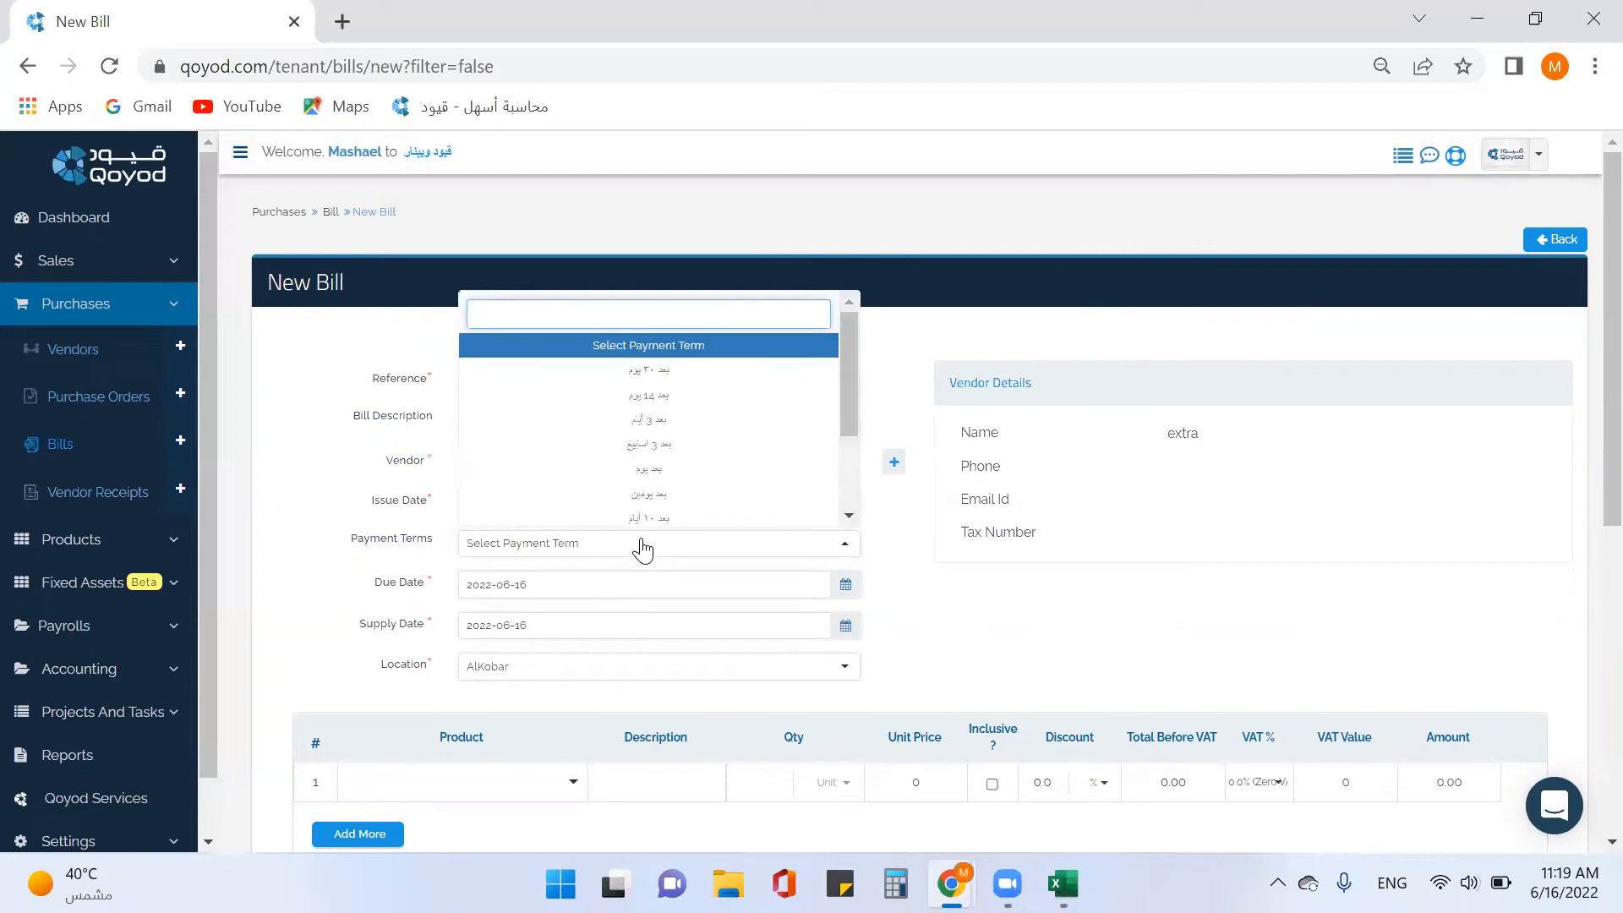
pyautogui.scroll(-2, 673, 491)
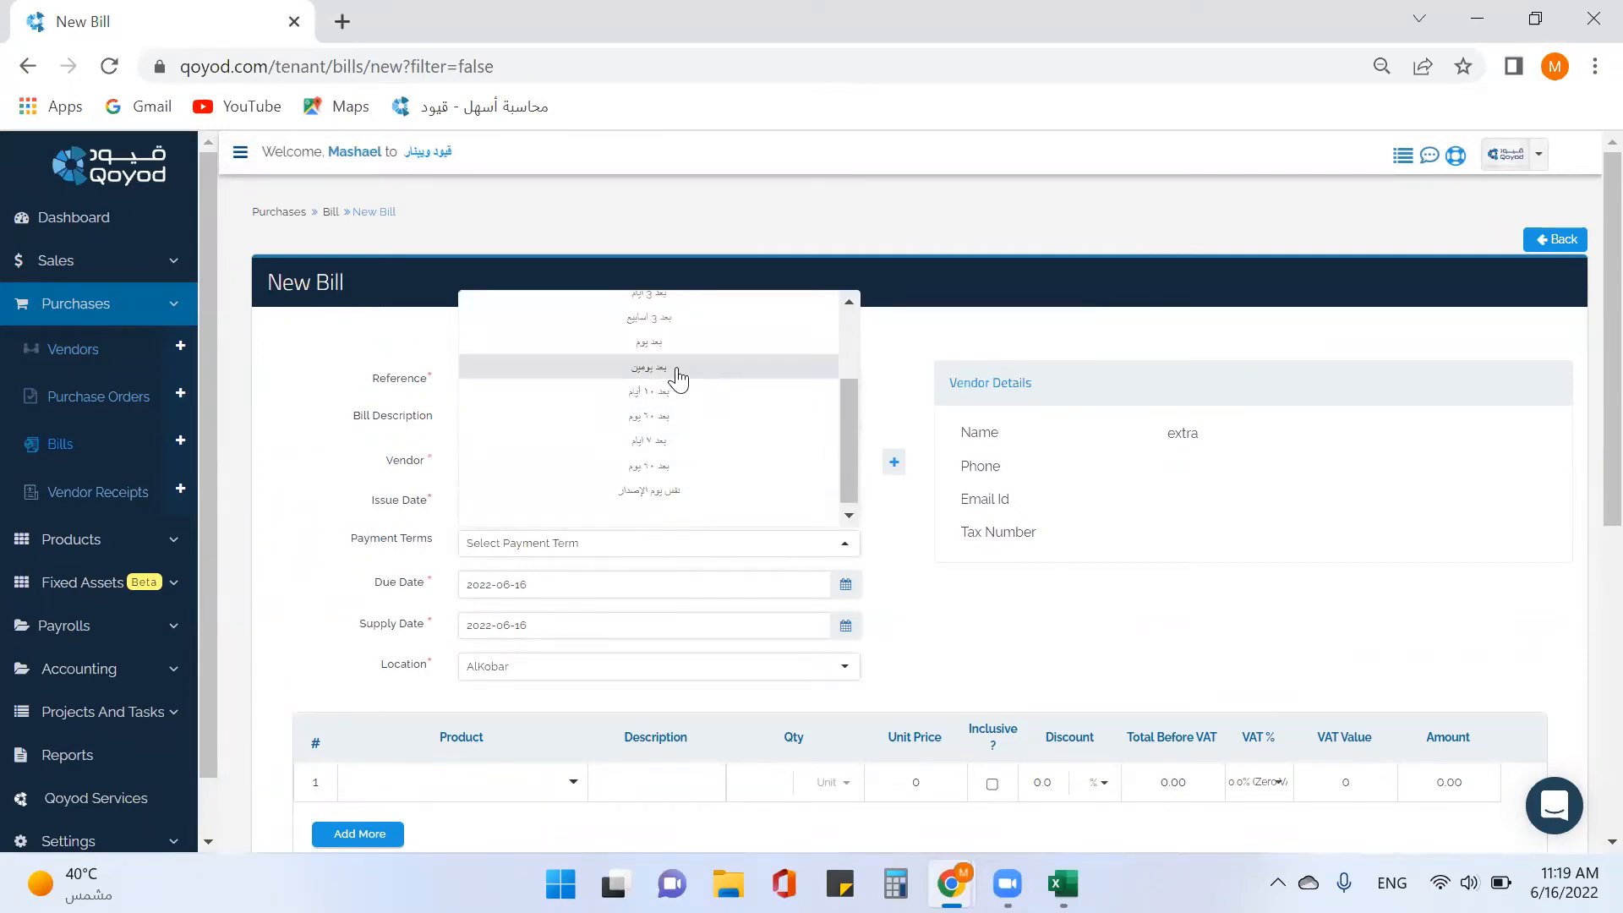
pyautogui.scroll(3, 676, 406)
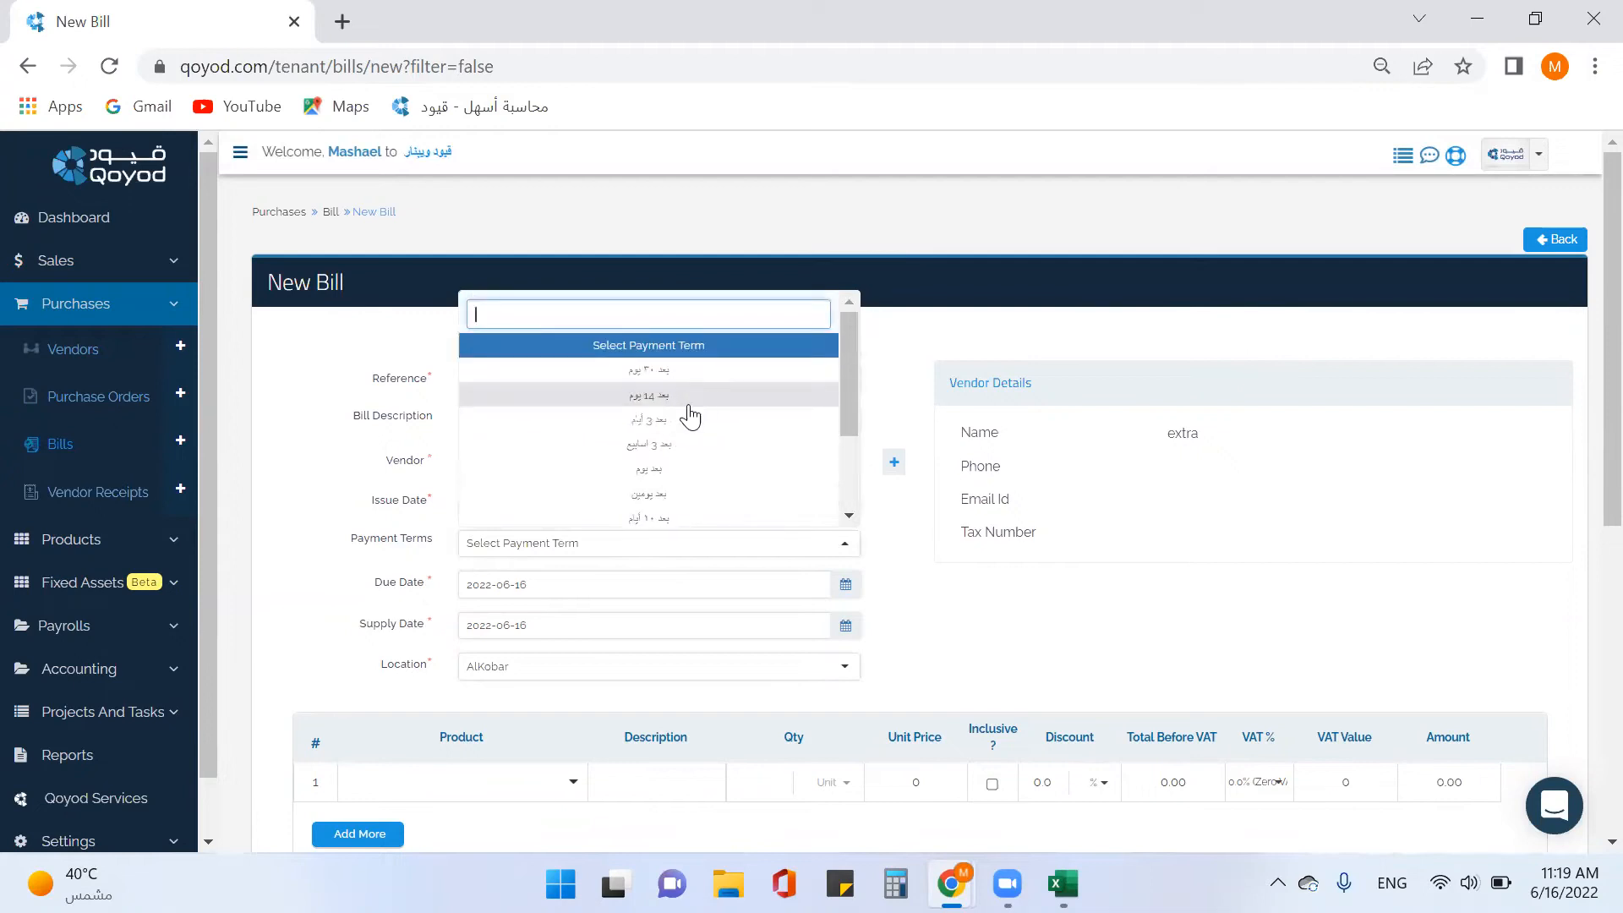
pyautogui.click(687, 413)
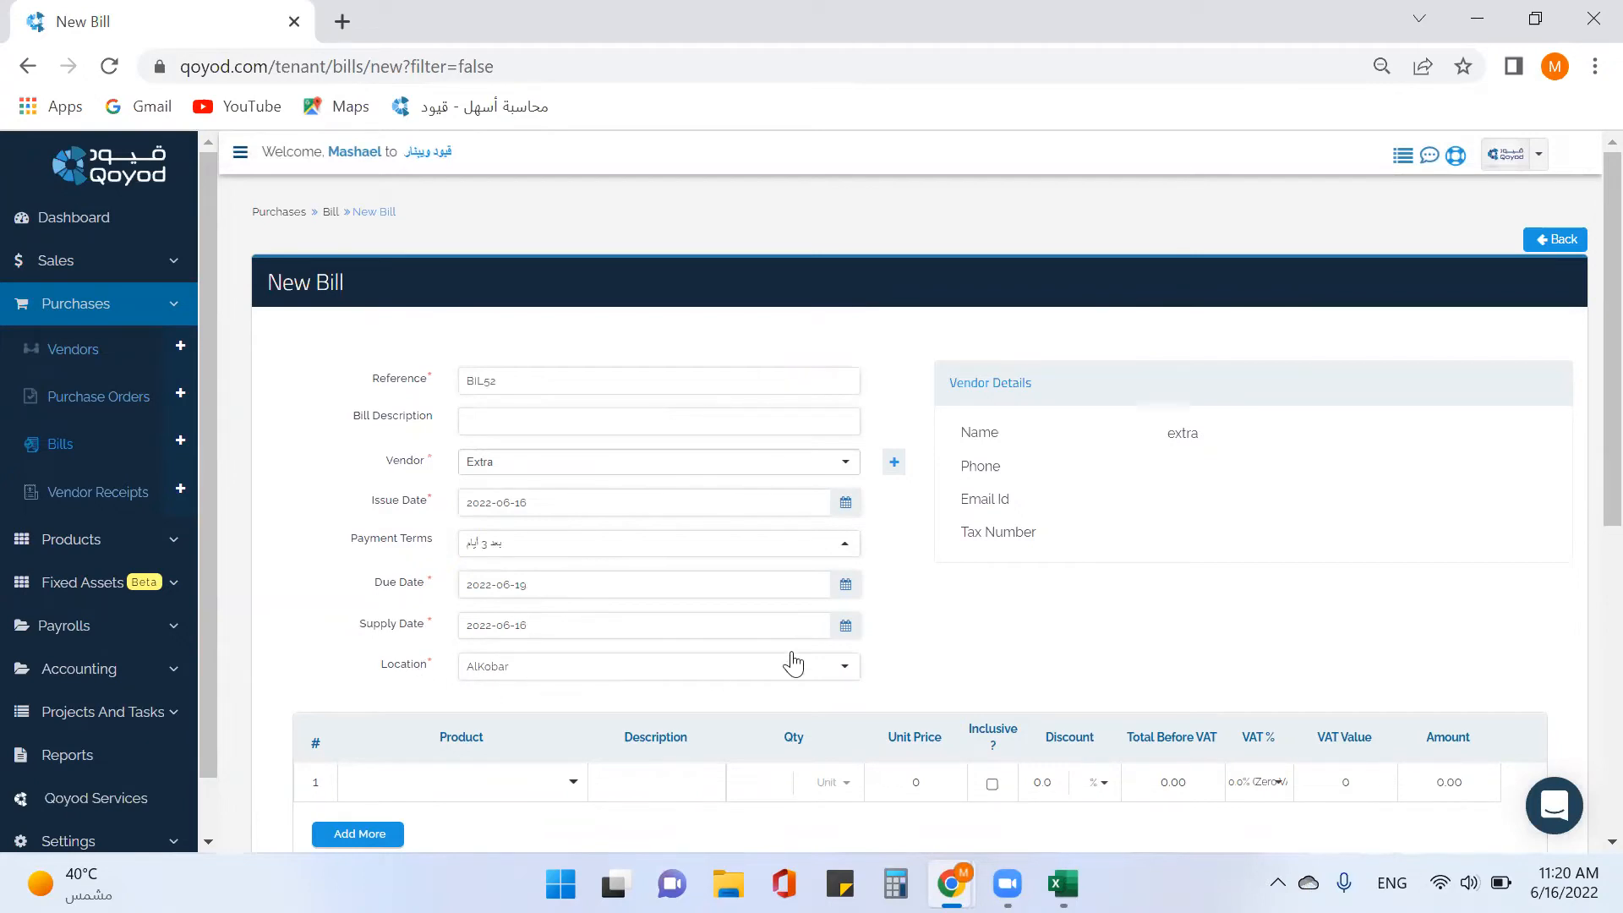
# Add an iphone 13 line, quantity 3 at 5000, totalling SAR 17,250 including VAT.
pyautogui.scroll(-3, 949, 652)
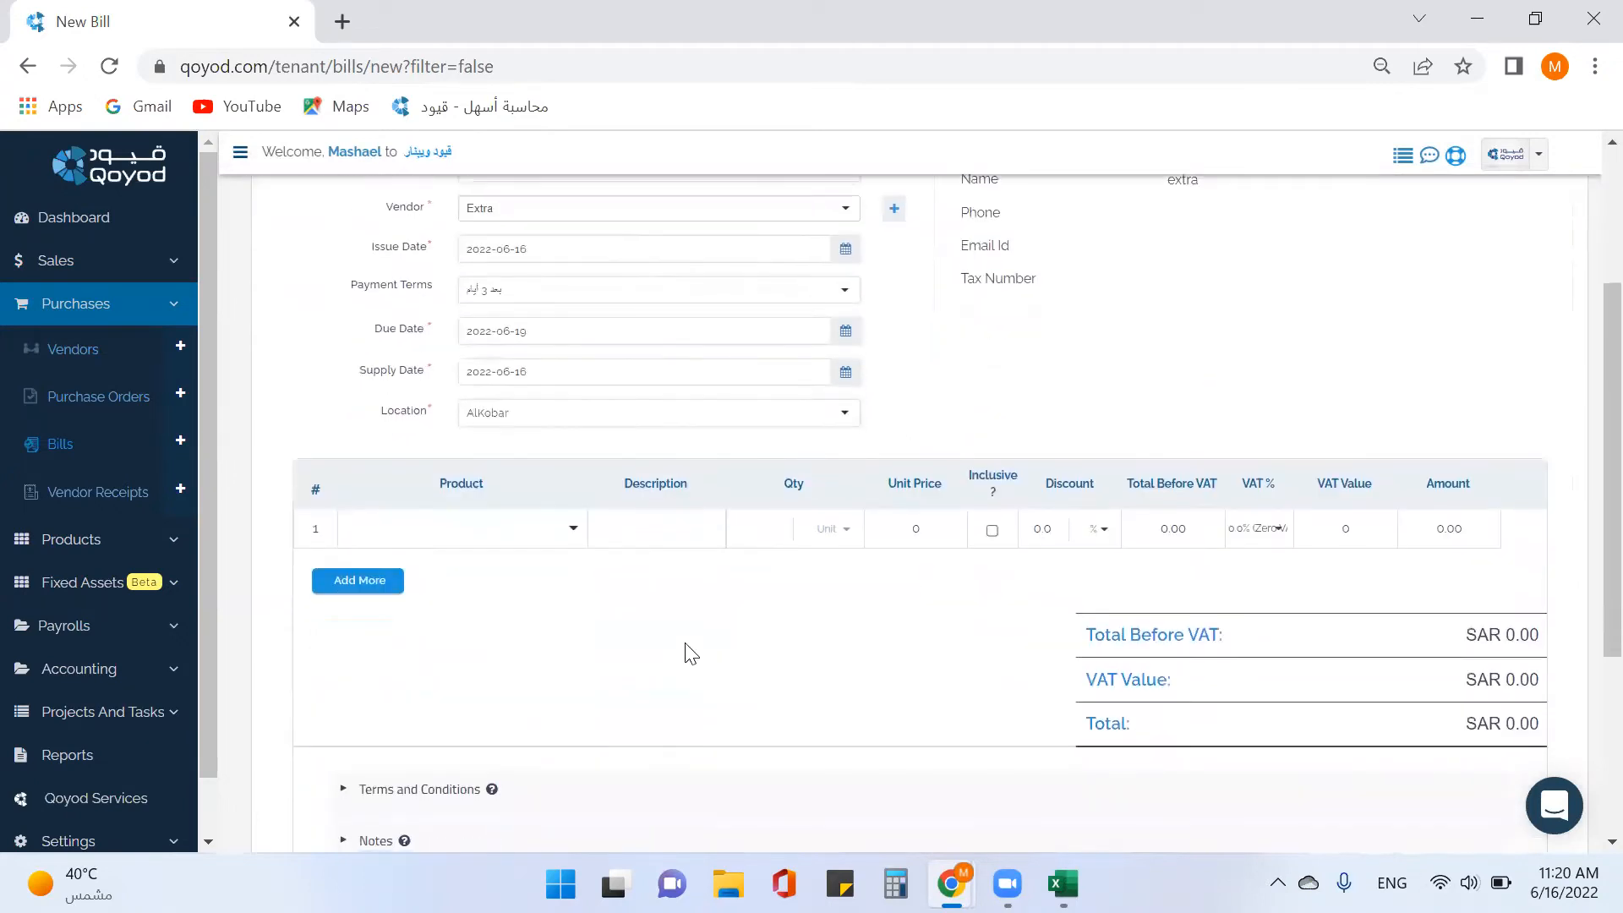
pyautogui.click(574, 533)
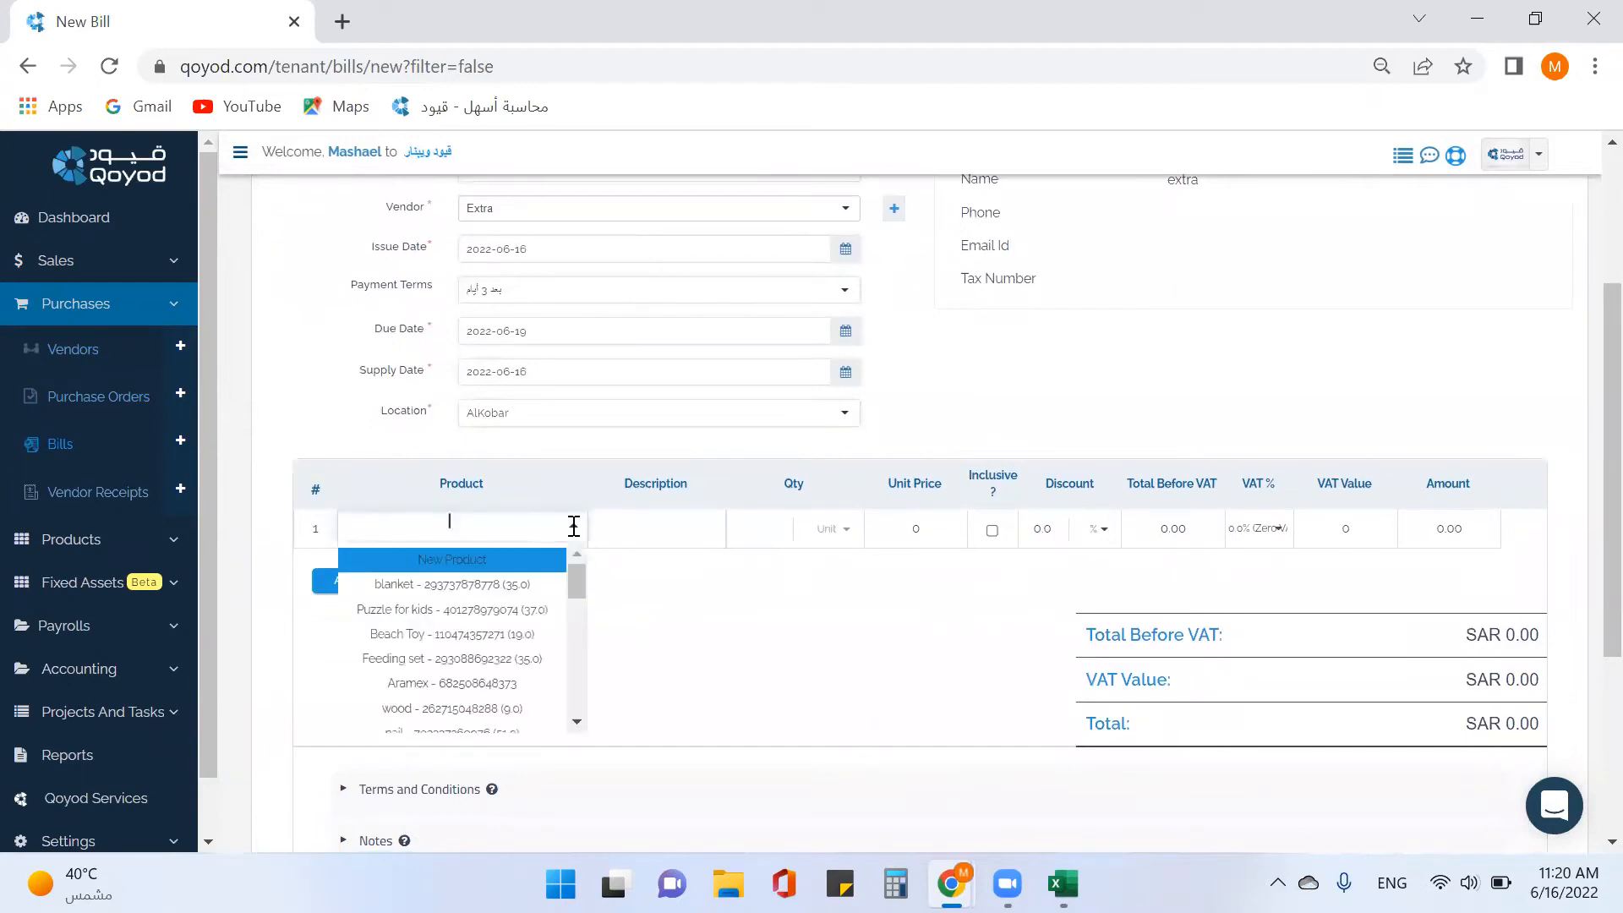
pyautogui.write('i')
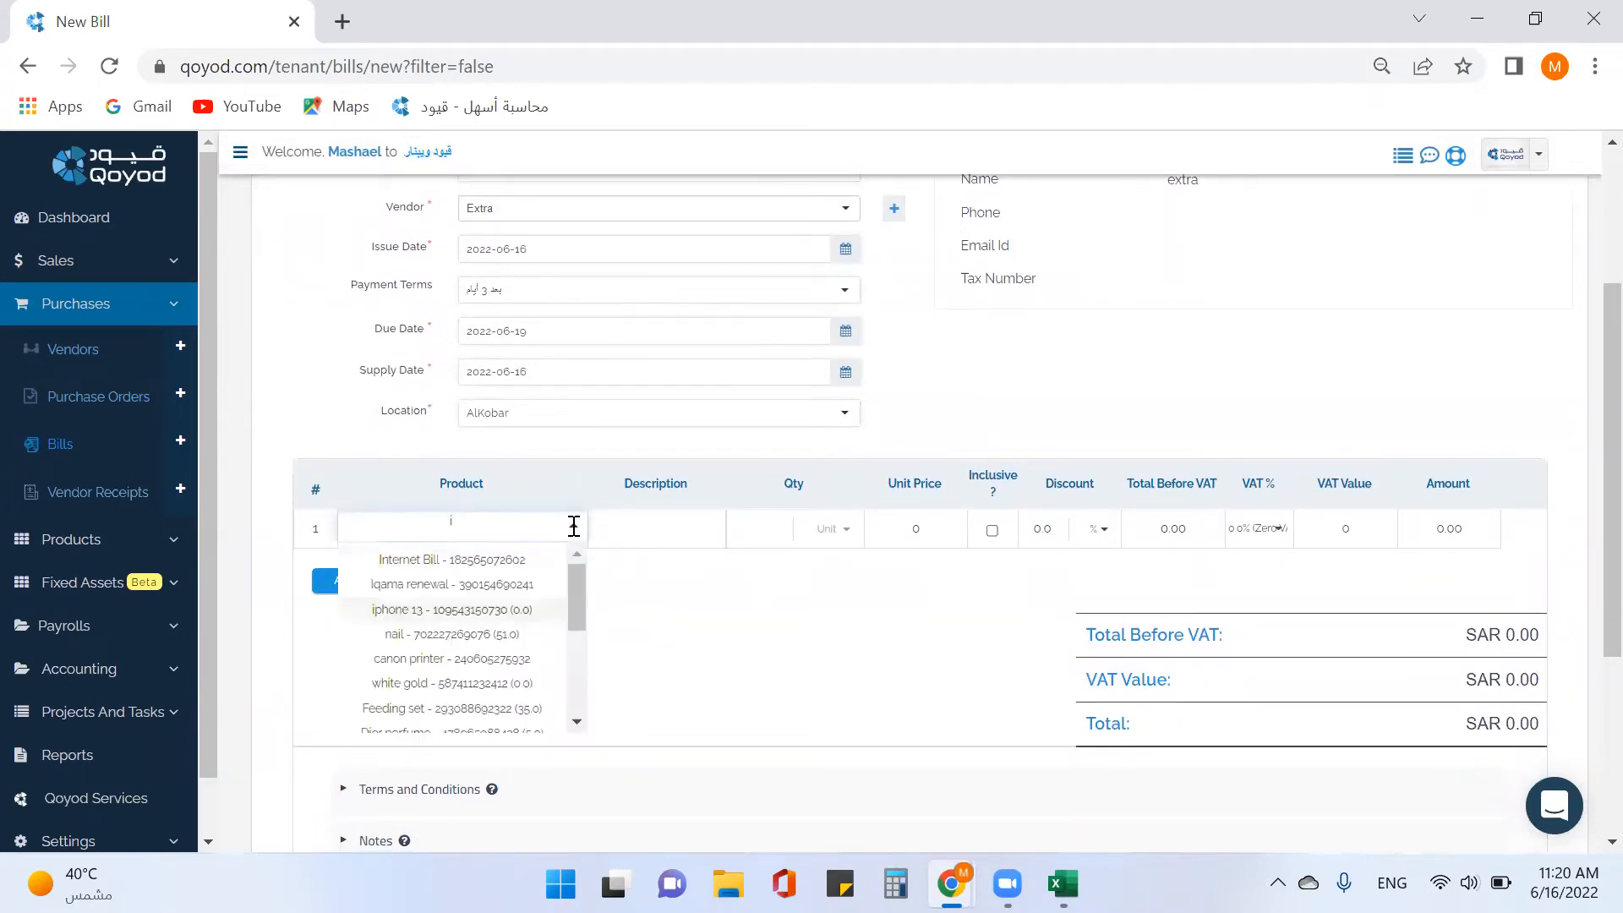
pyautogui.click(458, 609)
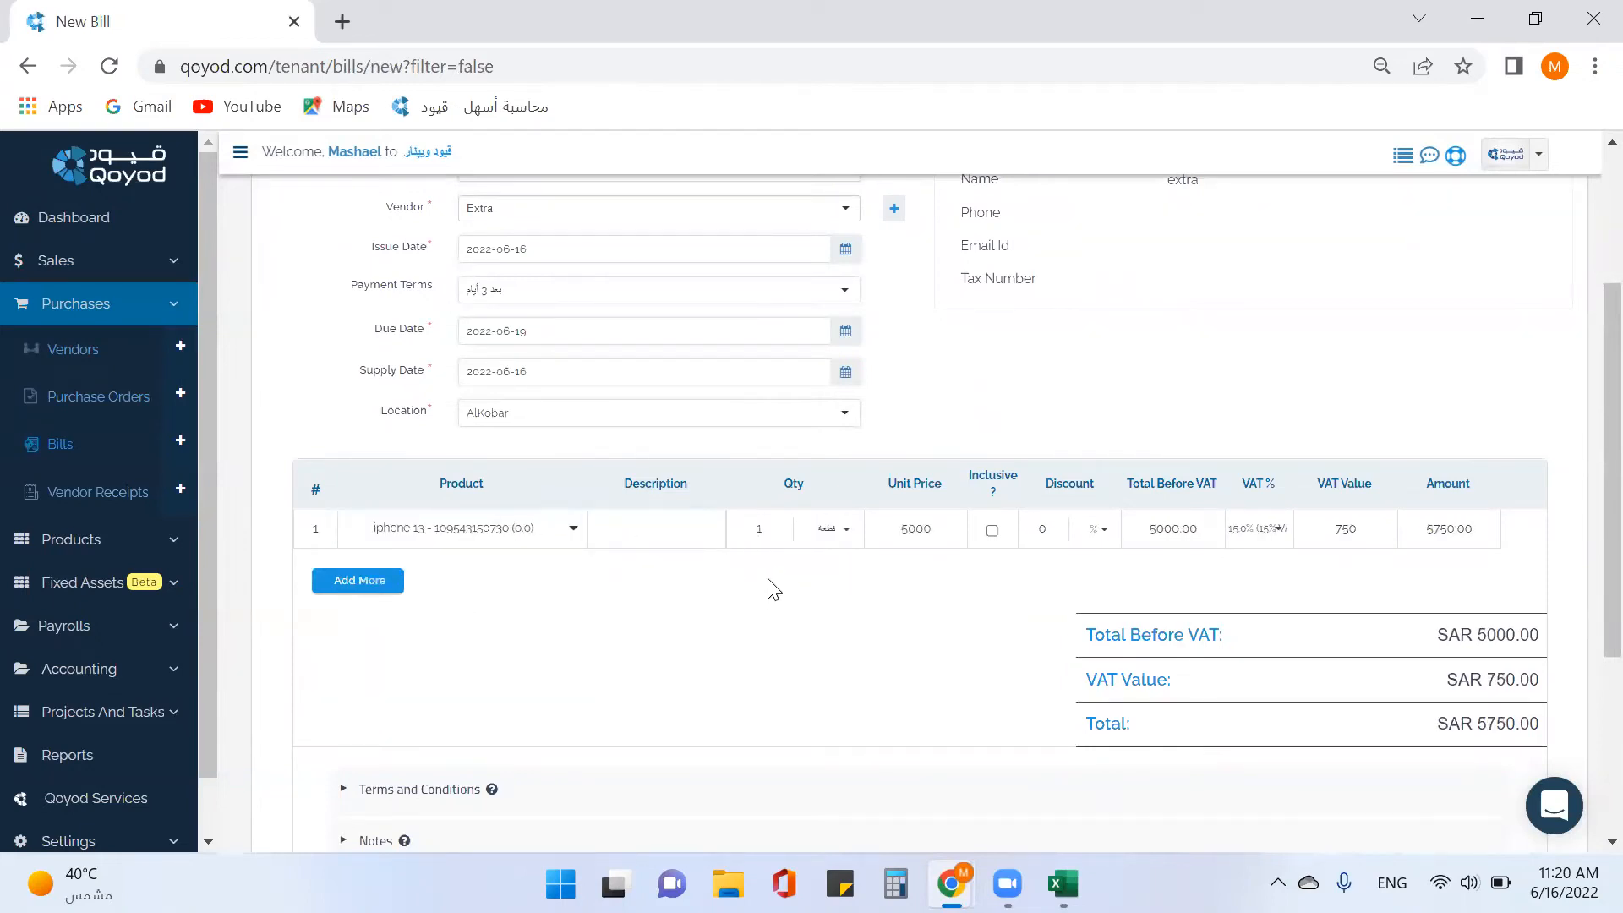
pyautogui.doubleClick(765, 530)
pyautogui.write('3')
pyautogui.click(699, 533)
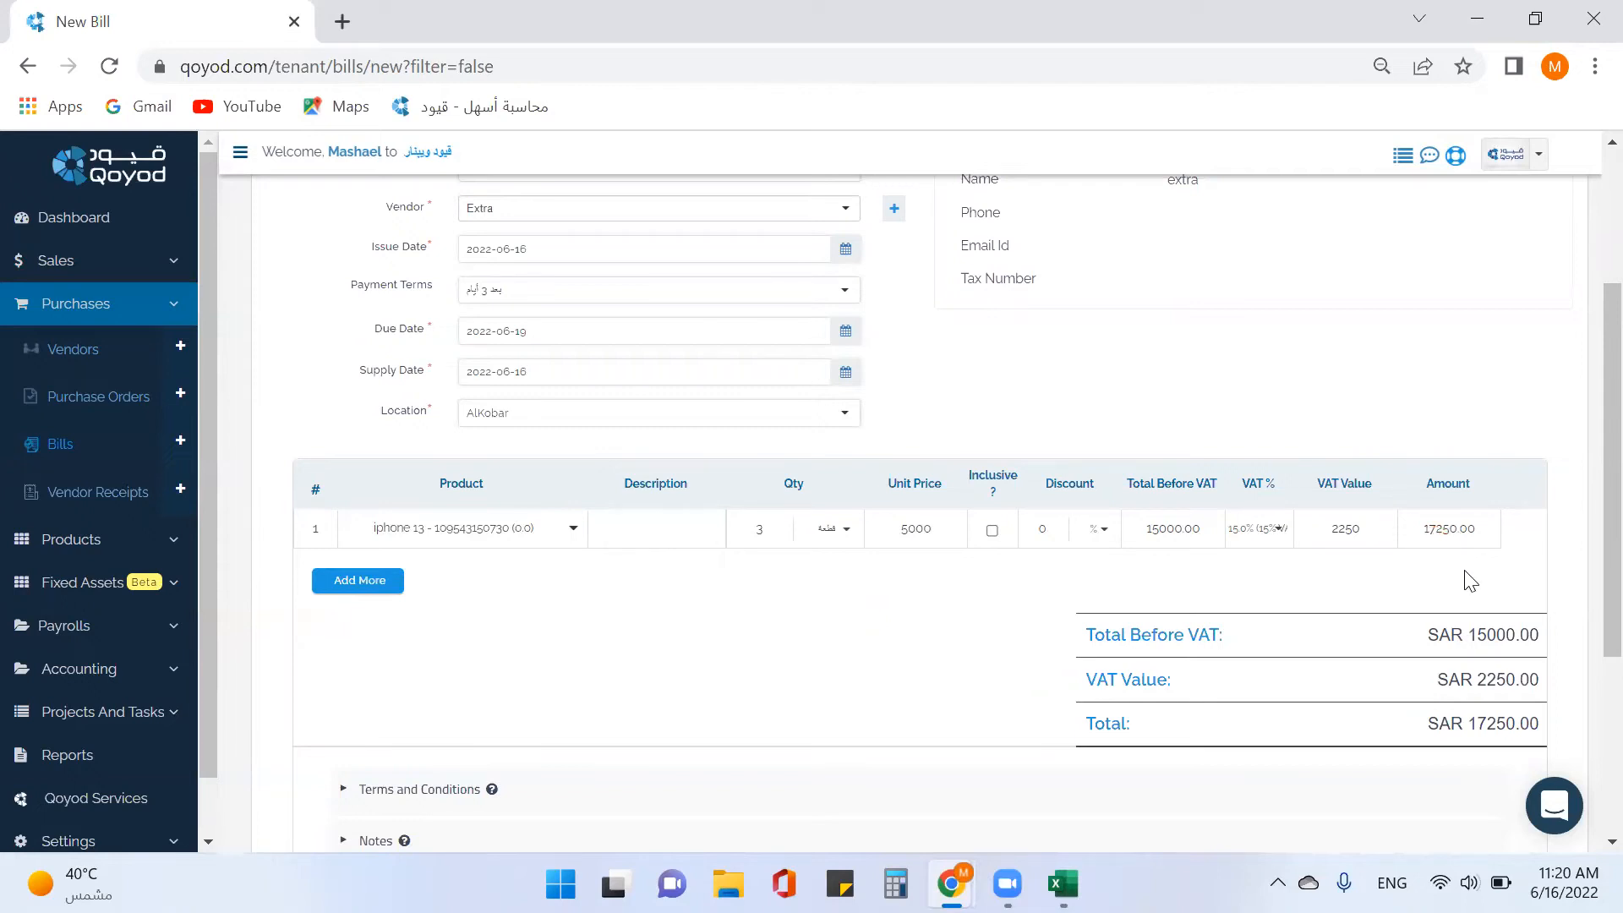
pyautogui.scroll(-4, 1471, 582)
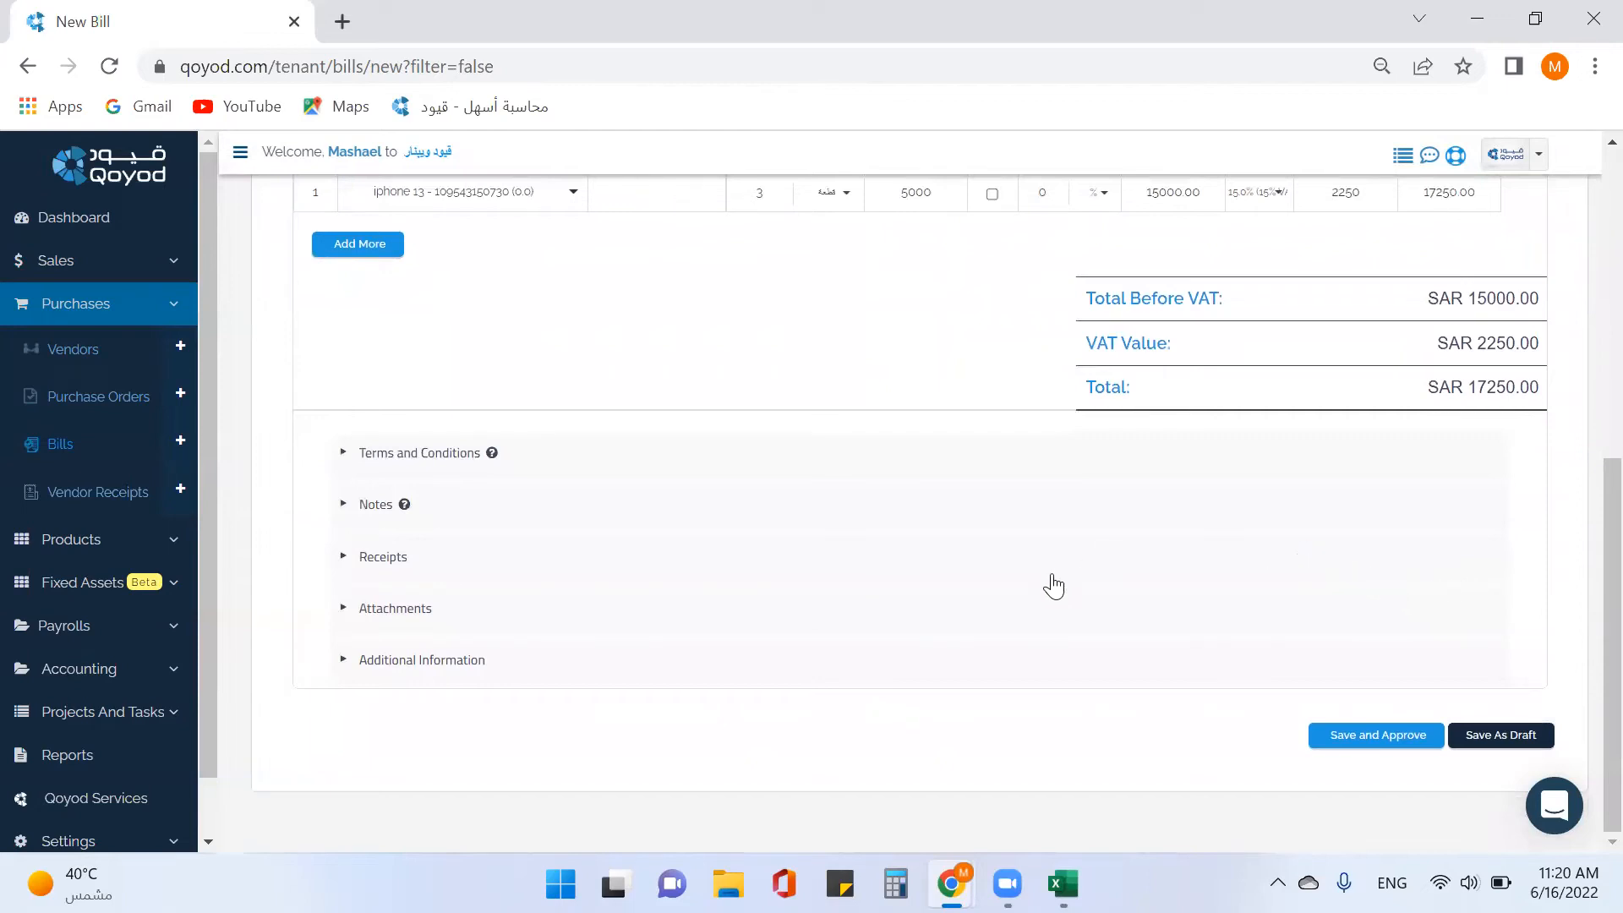
# Expand the bill's Receipts, check for an unused old receipt, then start new receipt PYT108.
pyautogui.click(406, 561)
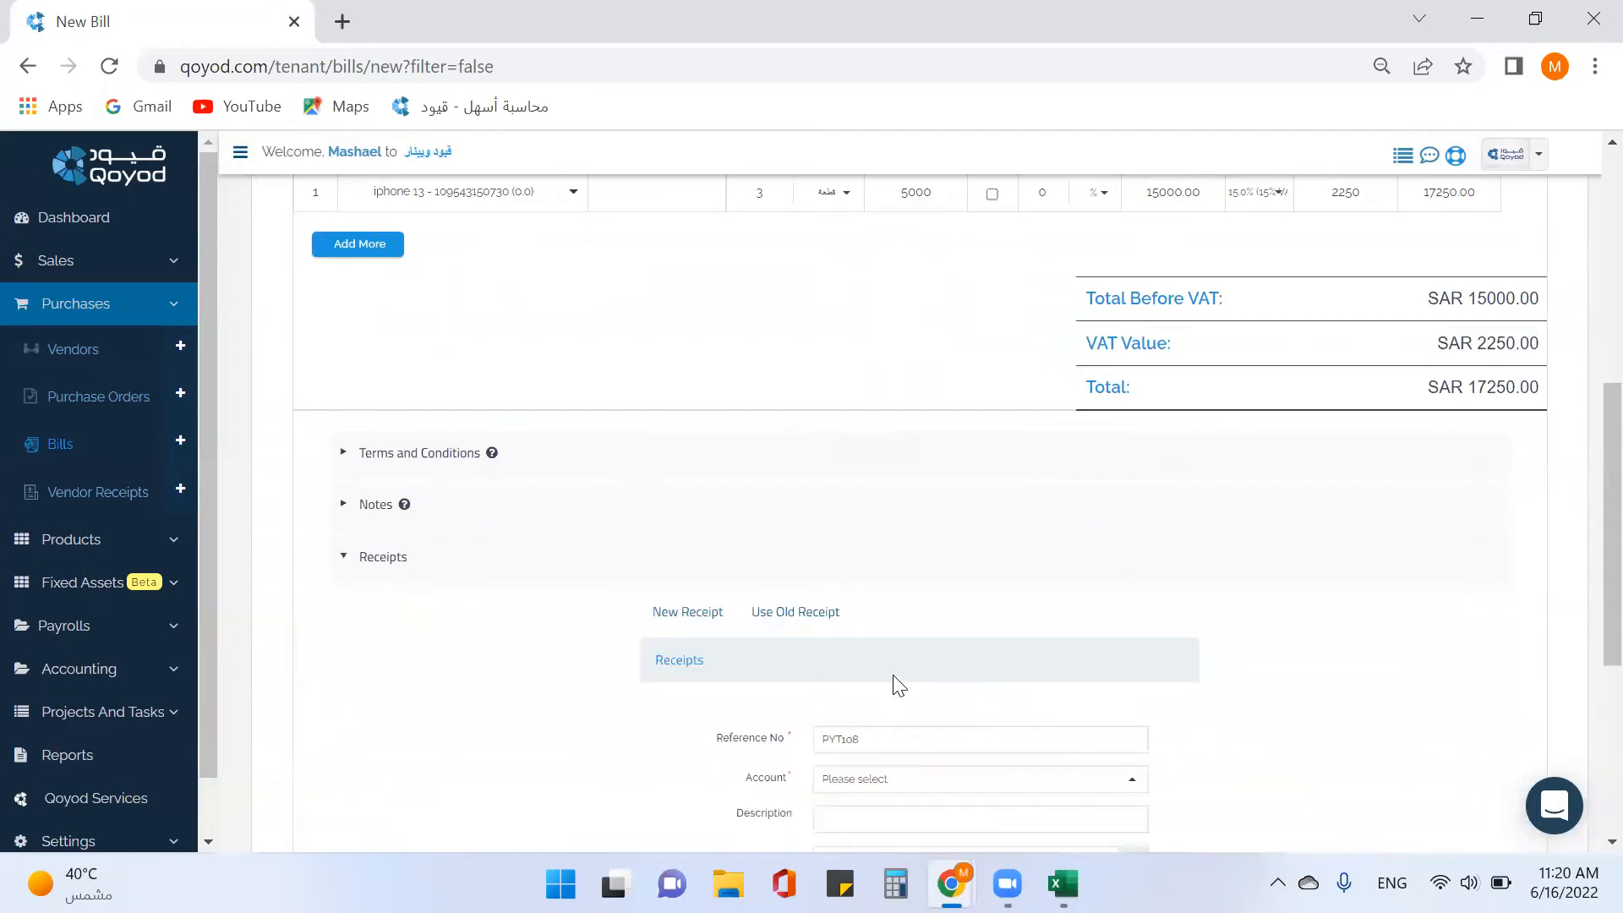
pyautogui.scroll(-3, 893, 674)
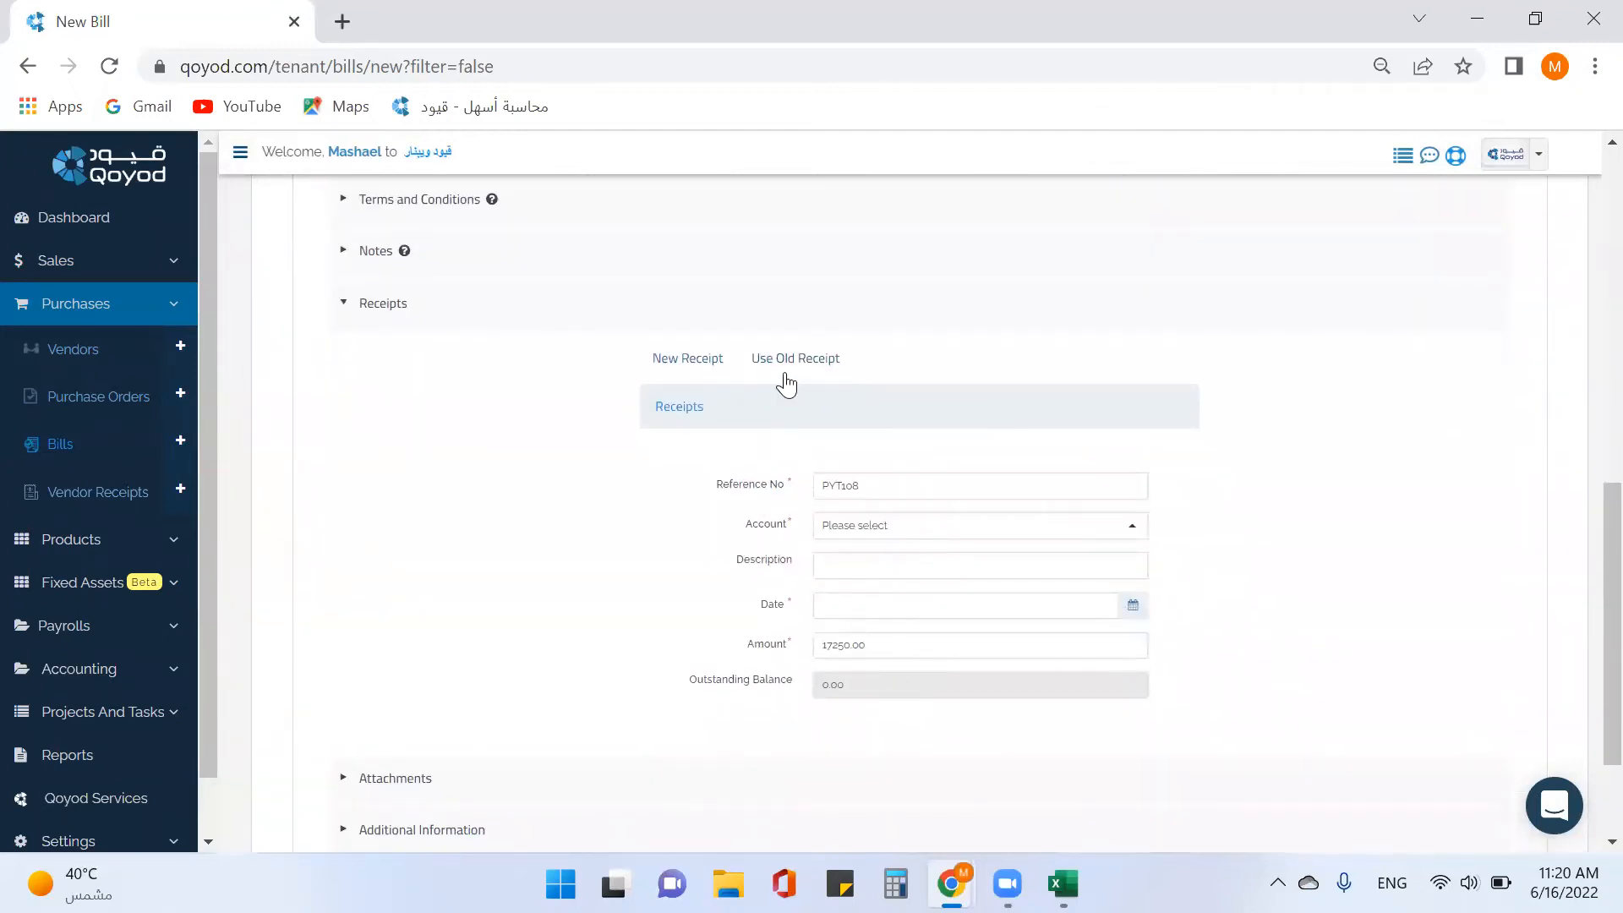
pyautogui.click(822, 371)
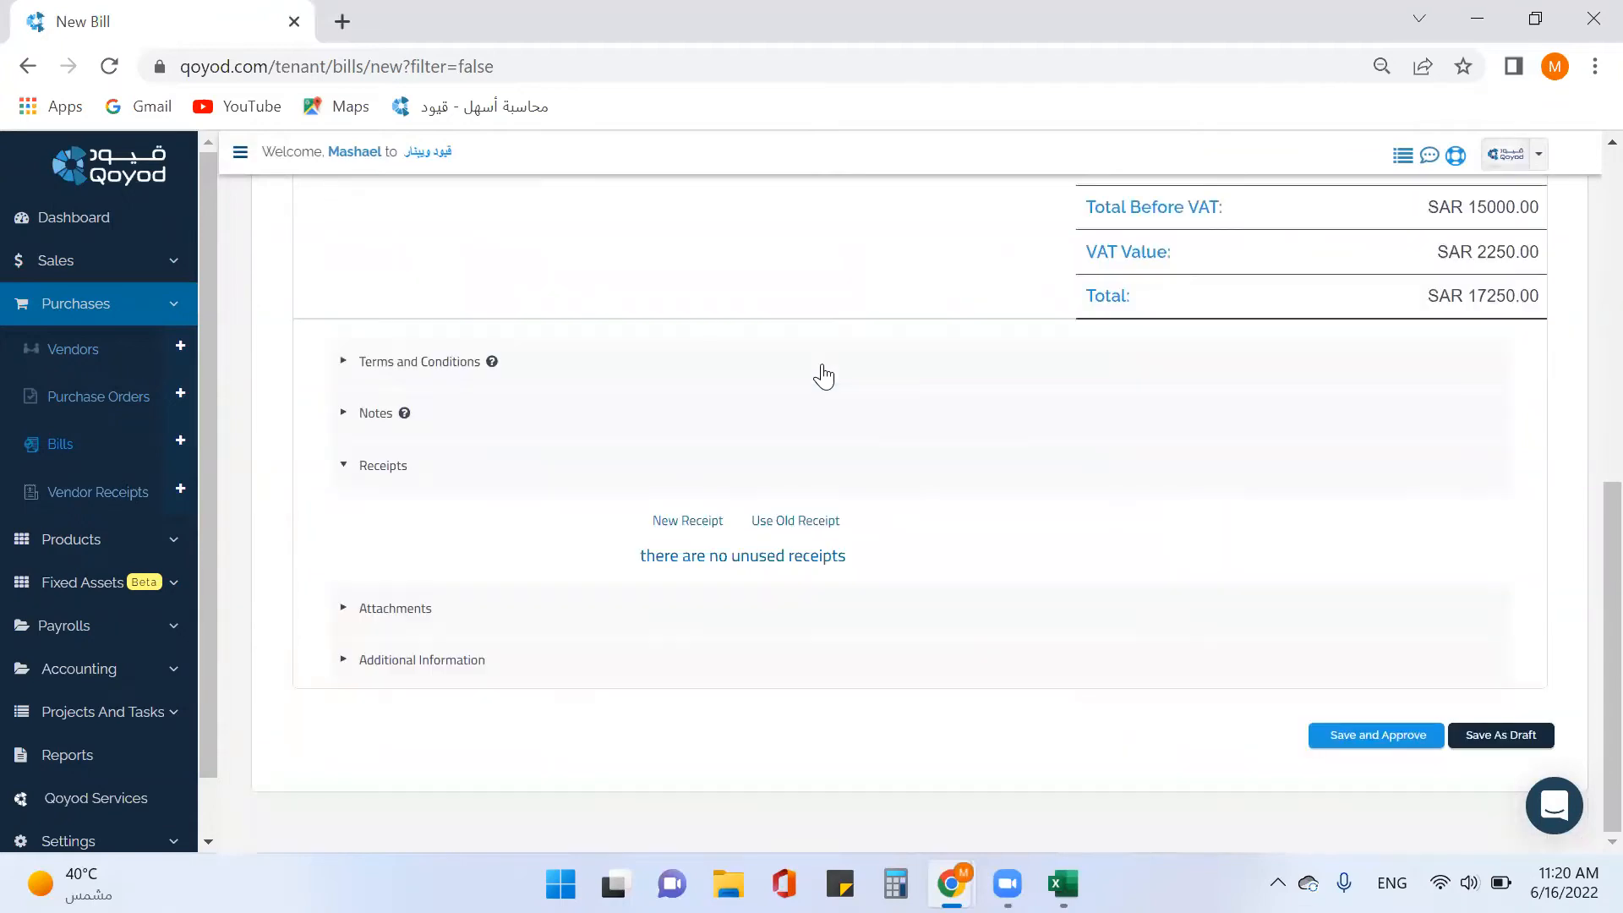
pyautogui.click(676, 524)
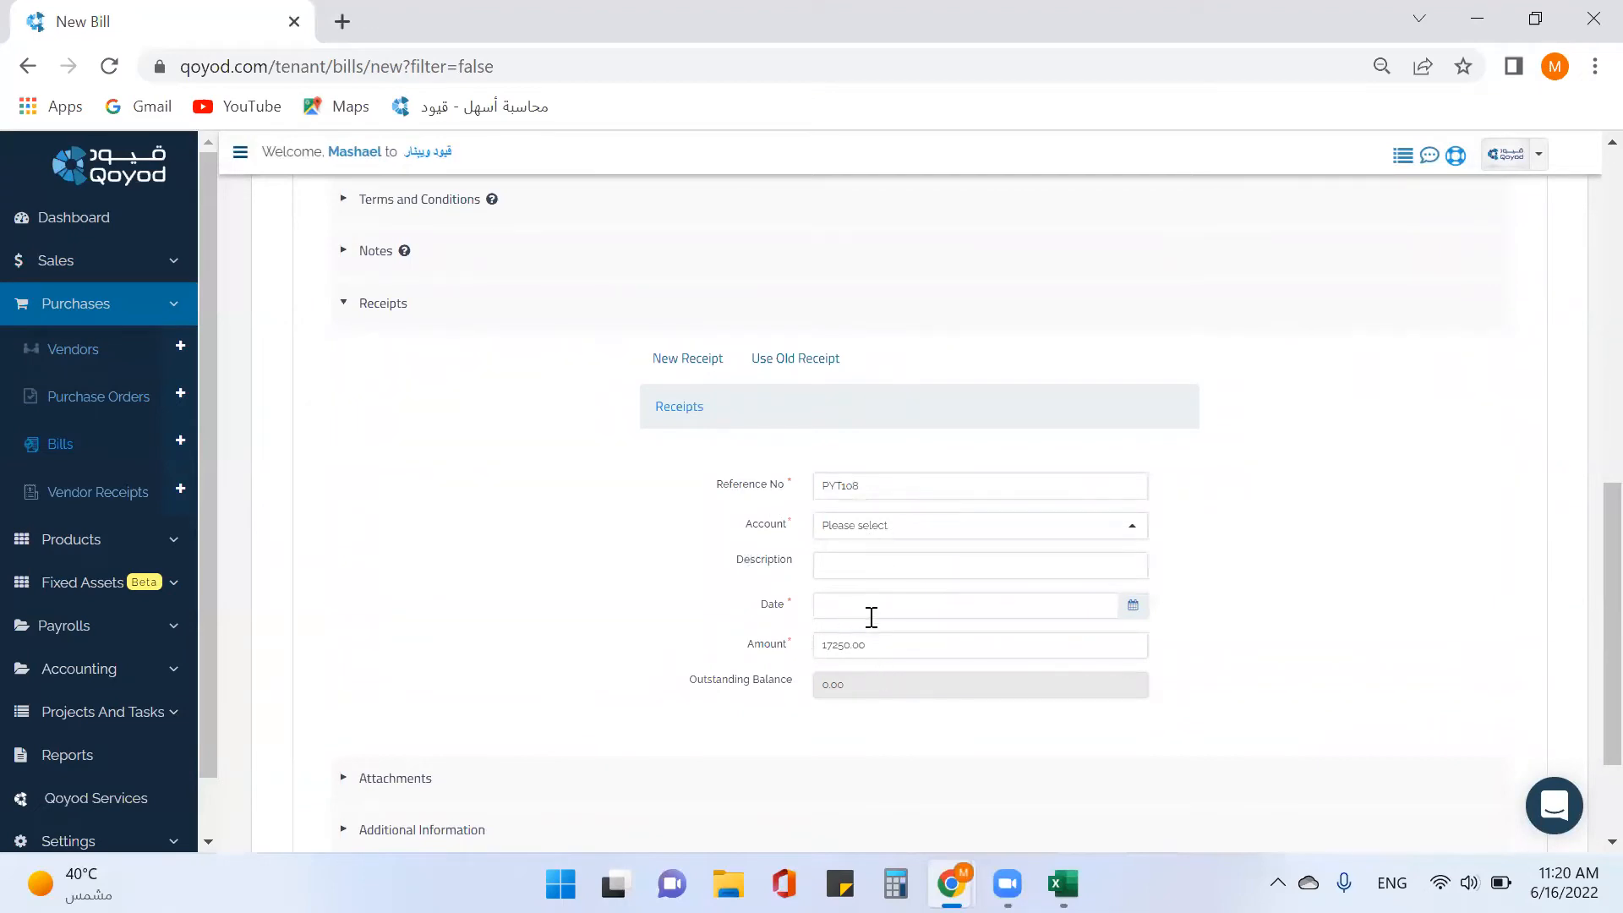
# Pay the receipt from 110201 - Bank AlBilad on 2022-06-16 for 10250, then save and approve.
pyautogui.click(1073, 540)
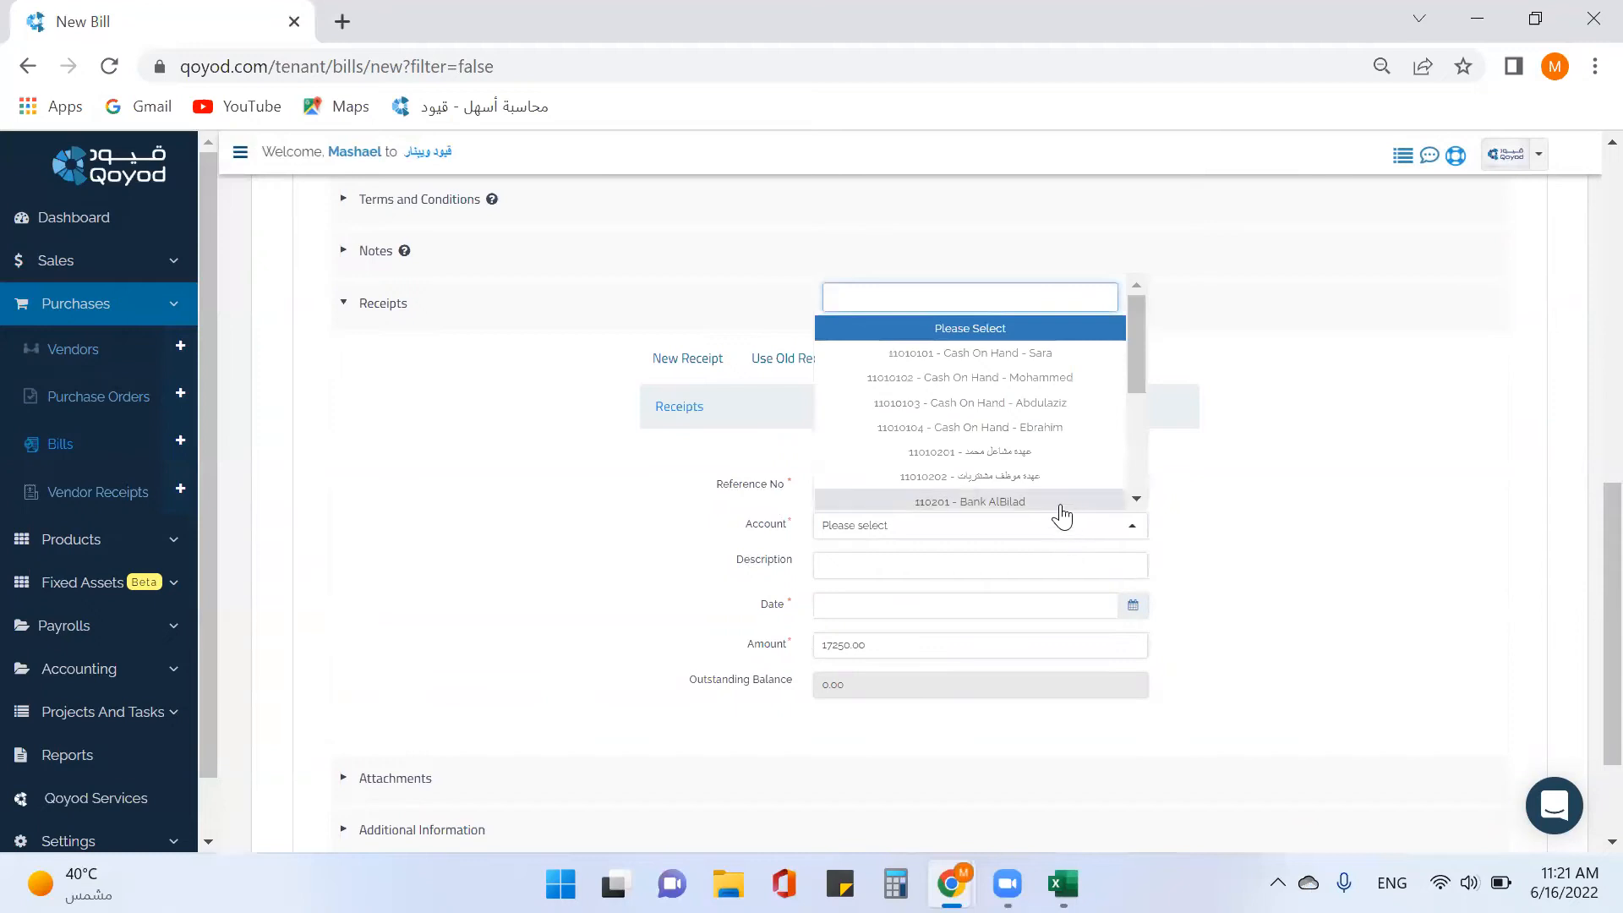
pyautogui.scroll(-2, 1063, 496)
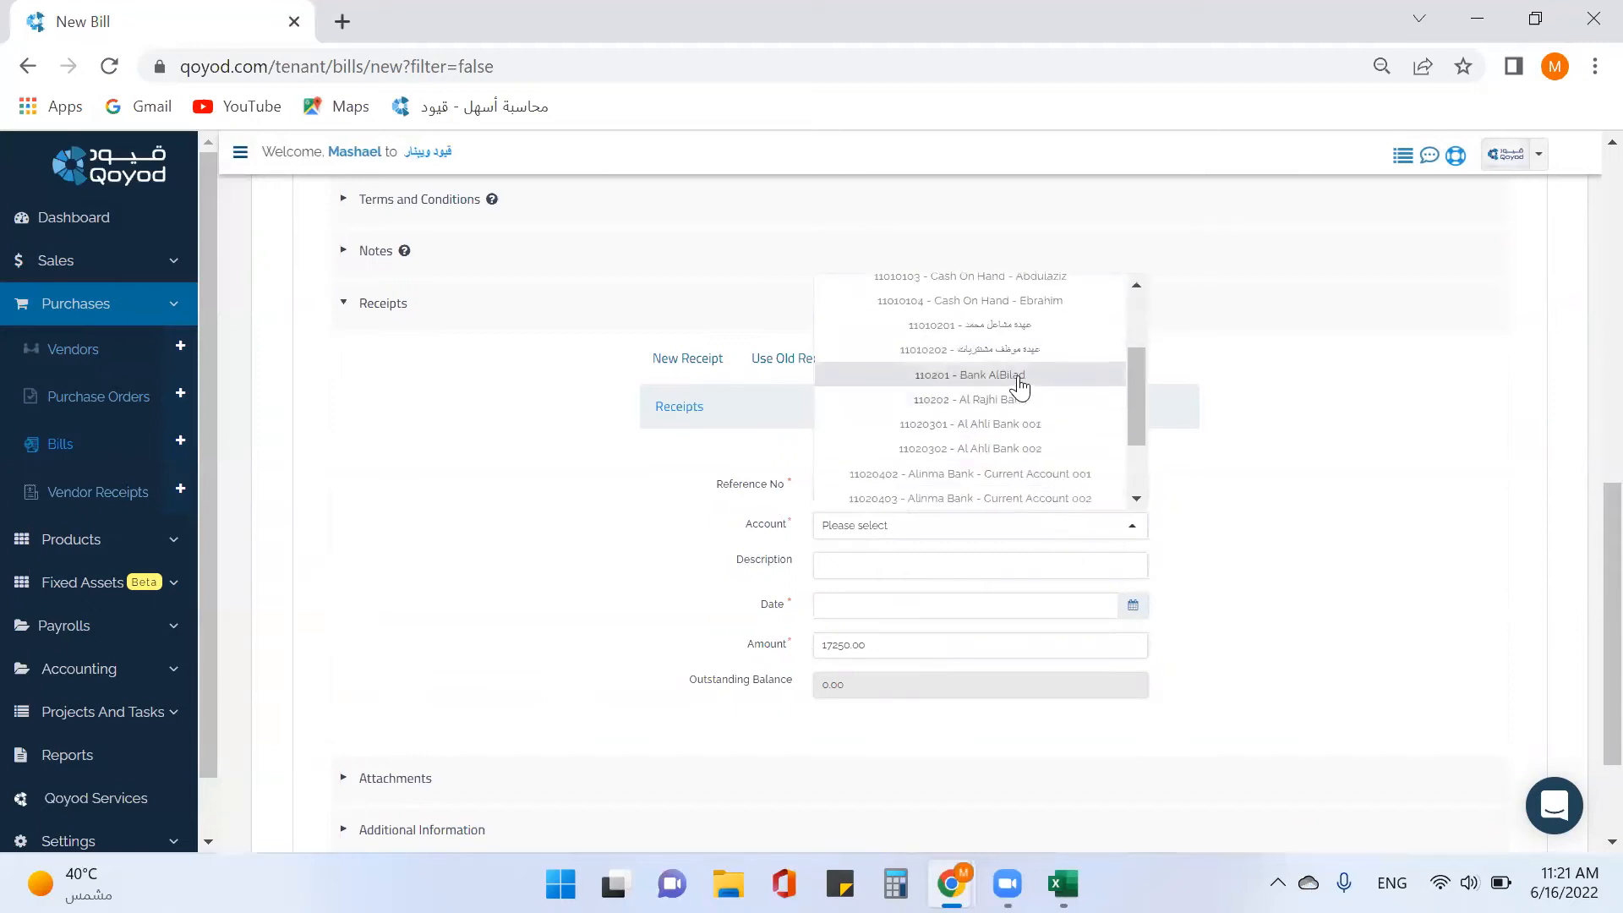
pyautogui.click(1018, 377)
pyautogui.click(1133, 607)
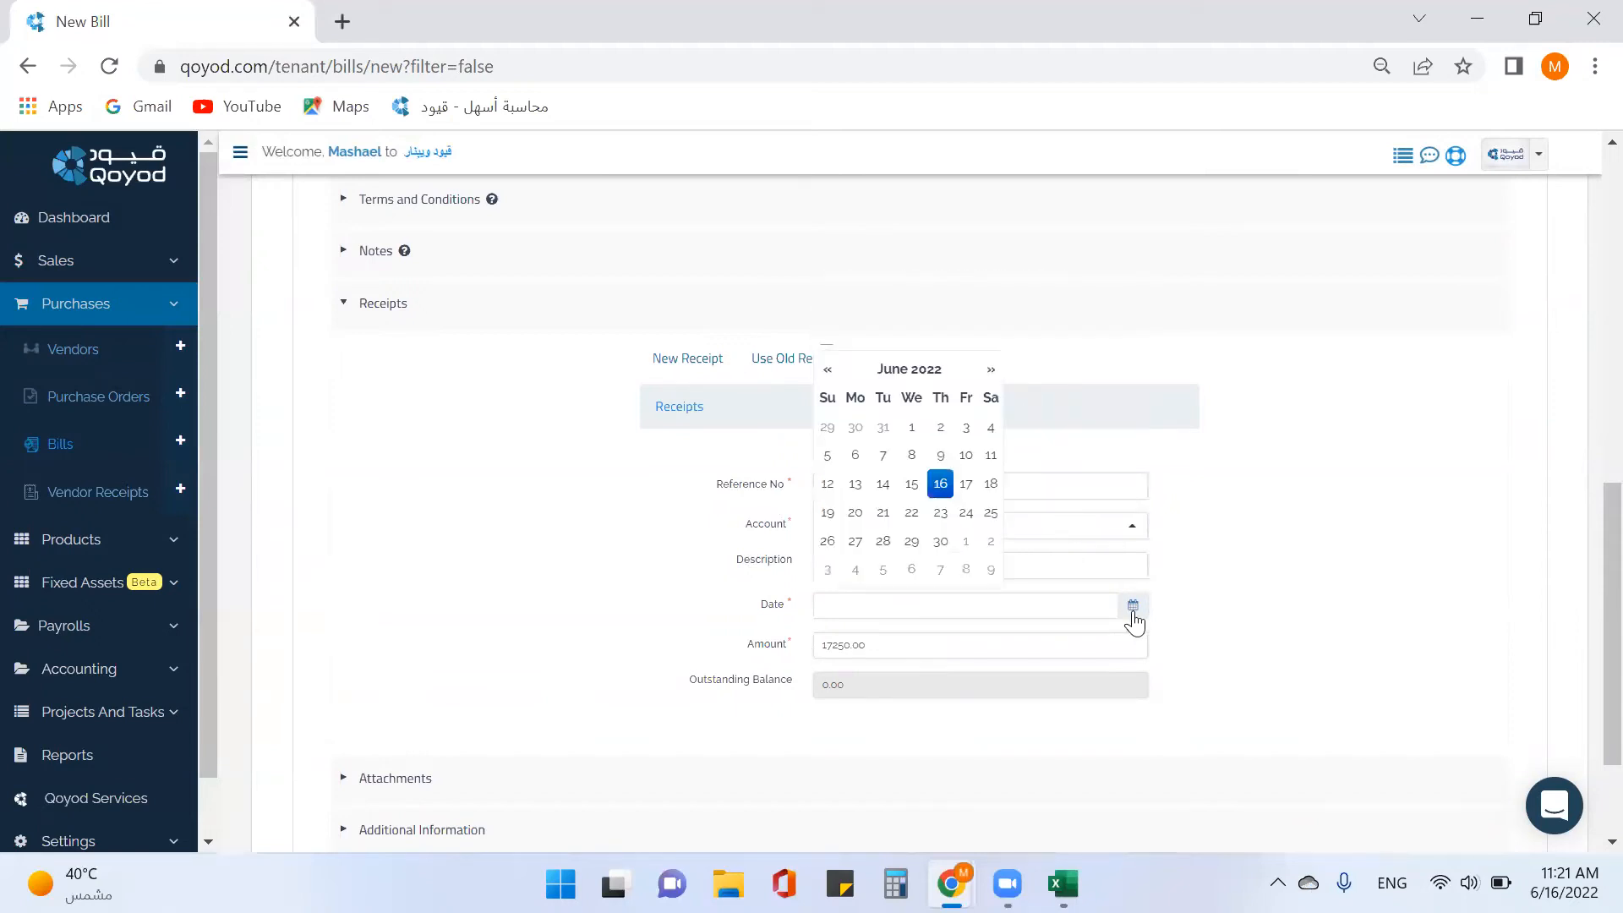
pyautogui.click(939, 480)
pyautogui.doubleClick(948, 653)
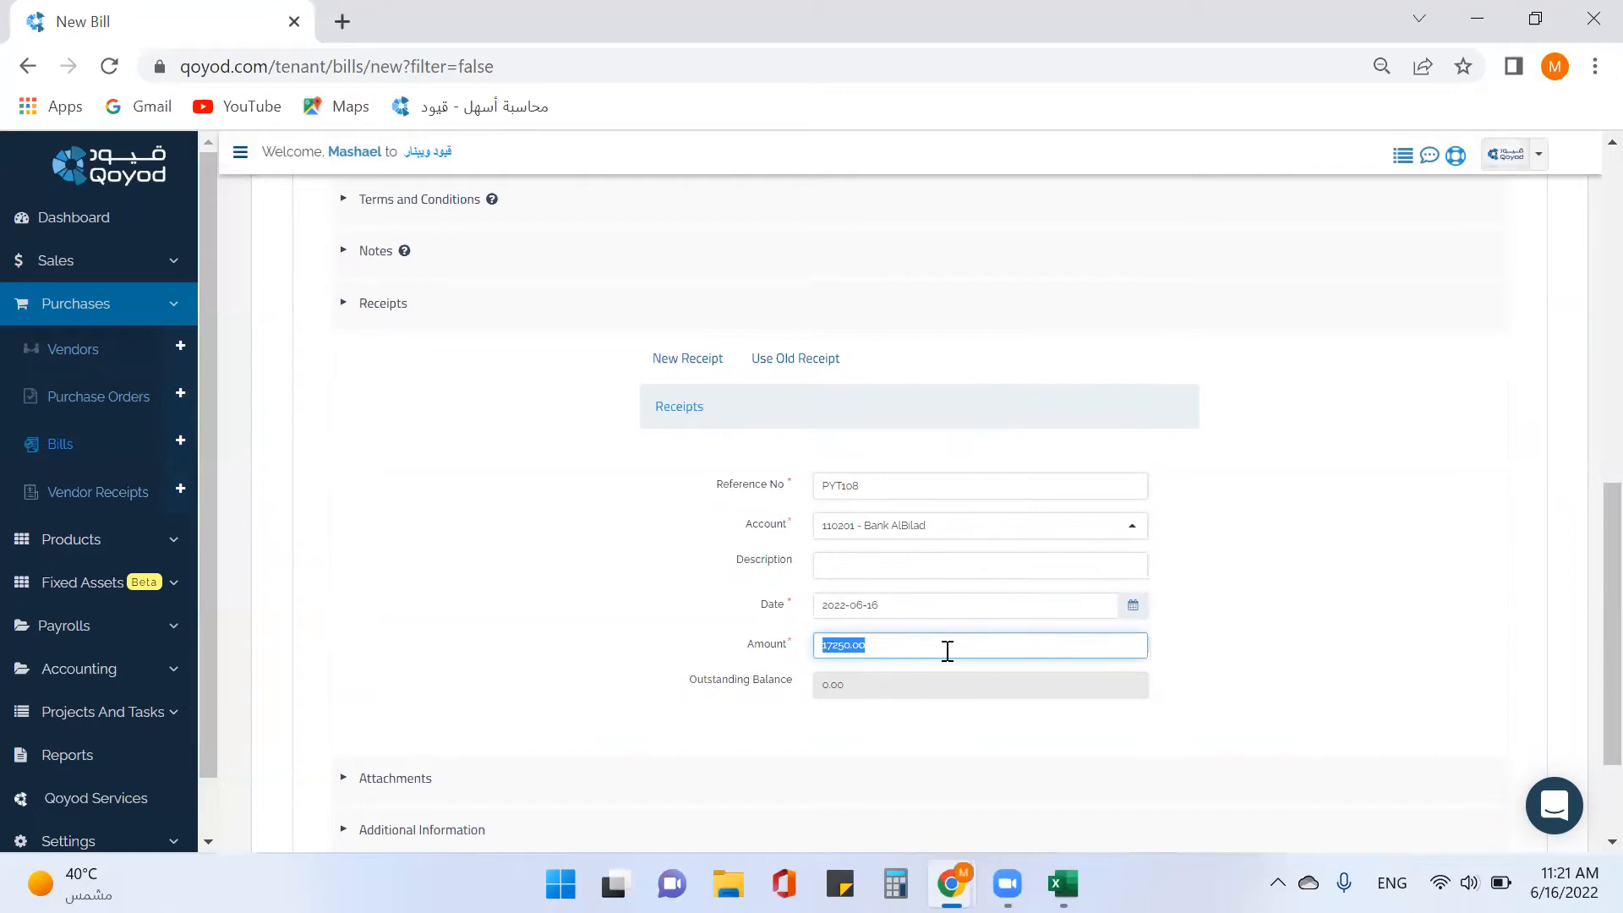
pyautogui.write('1025')
pyautogui.scroll(-2, 1279, 681)
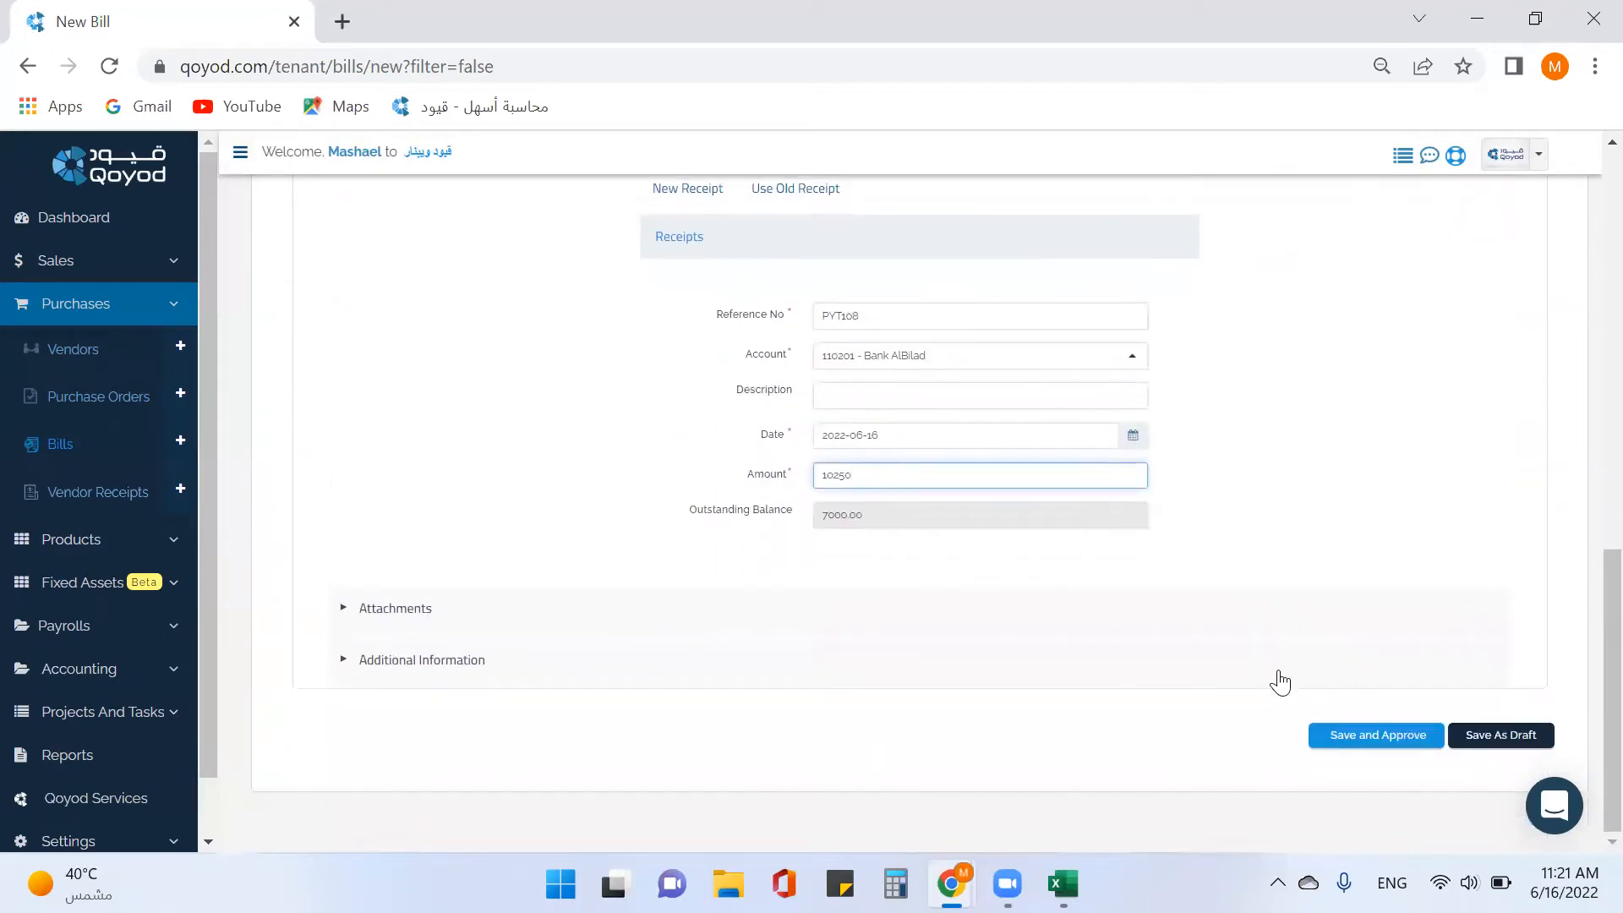
pyautogui.click(1381, 740)
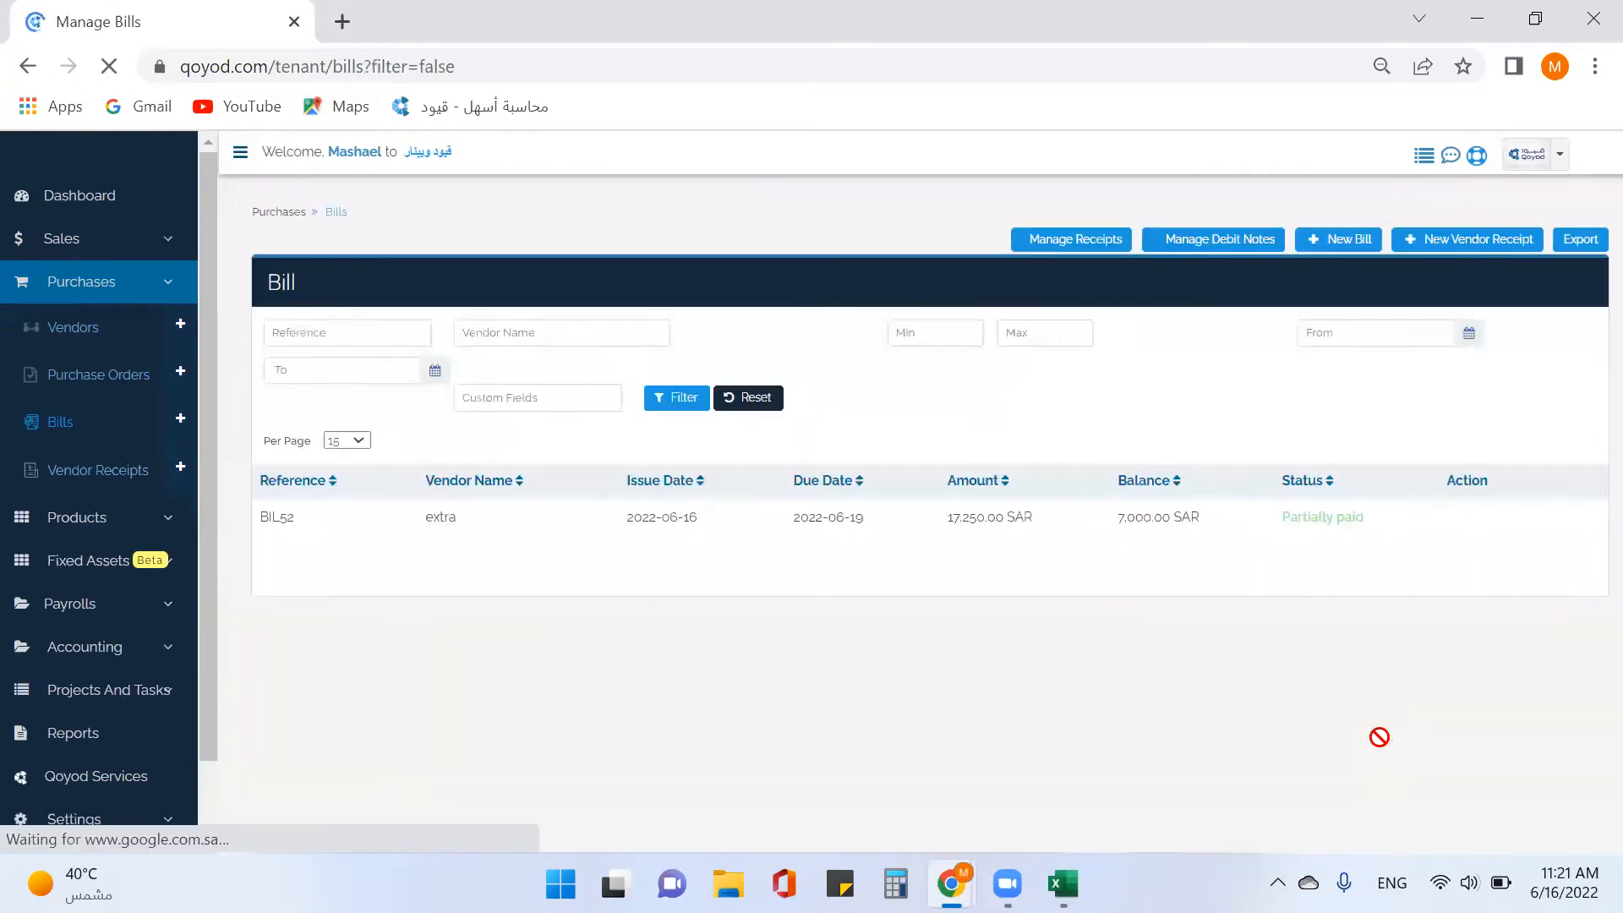
# View bill BIL52's details showing Partially paid, then return to the Manage Bills list.
pyautogui.scroll(-3, 1353, 765)
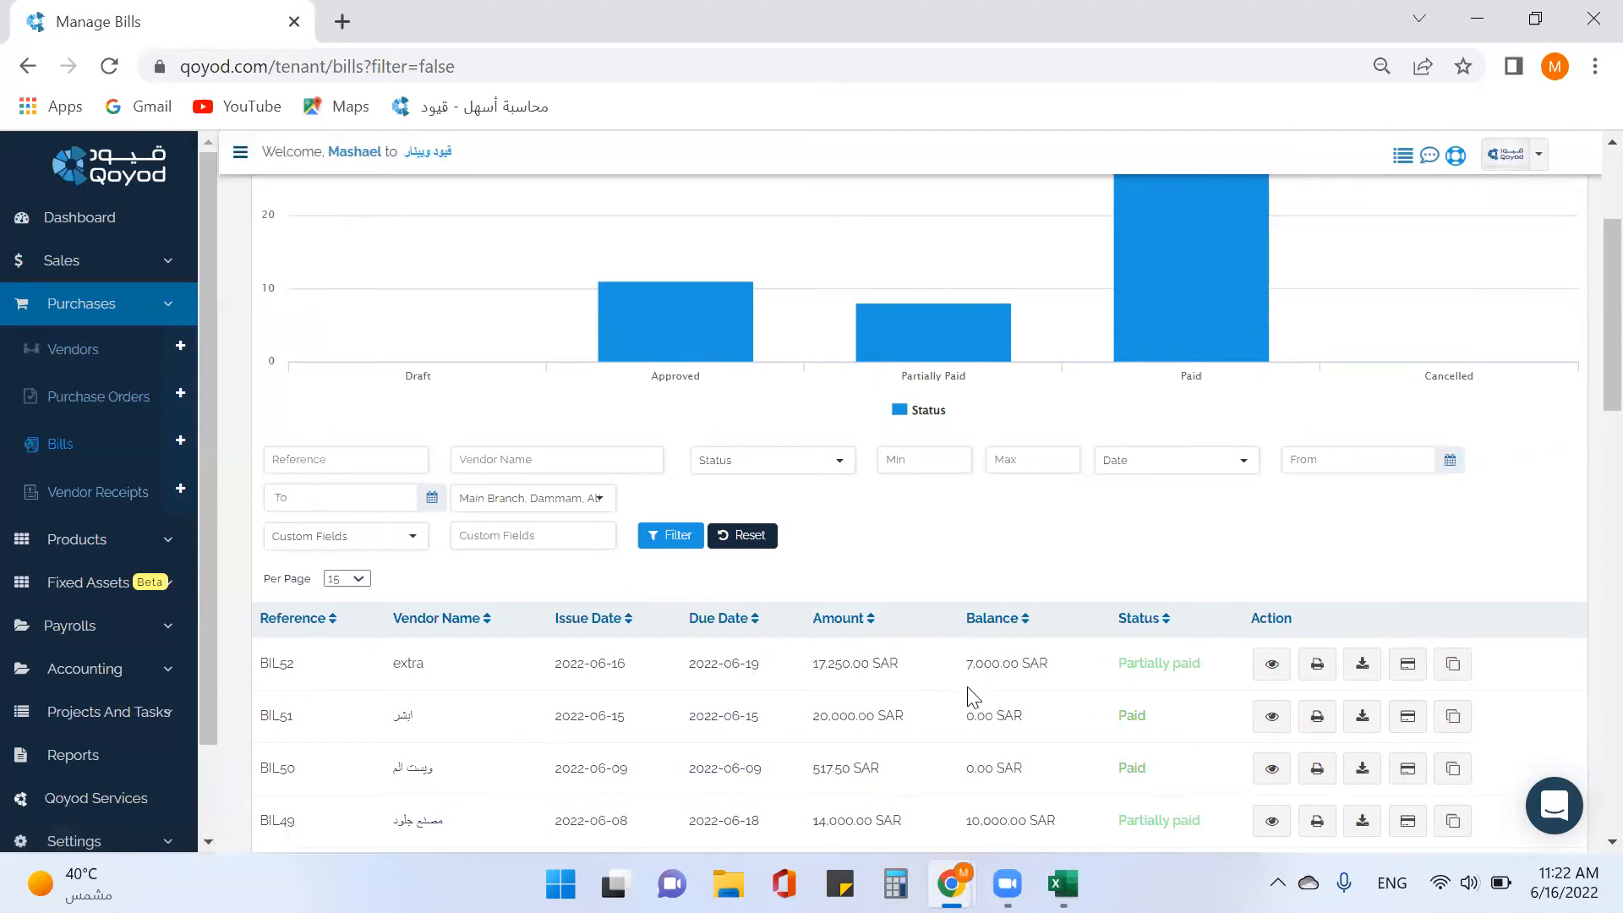
pyautogui.click(1265, 669)
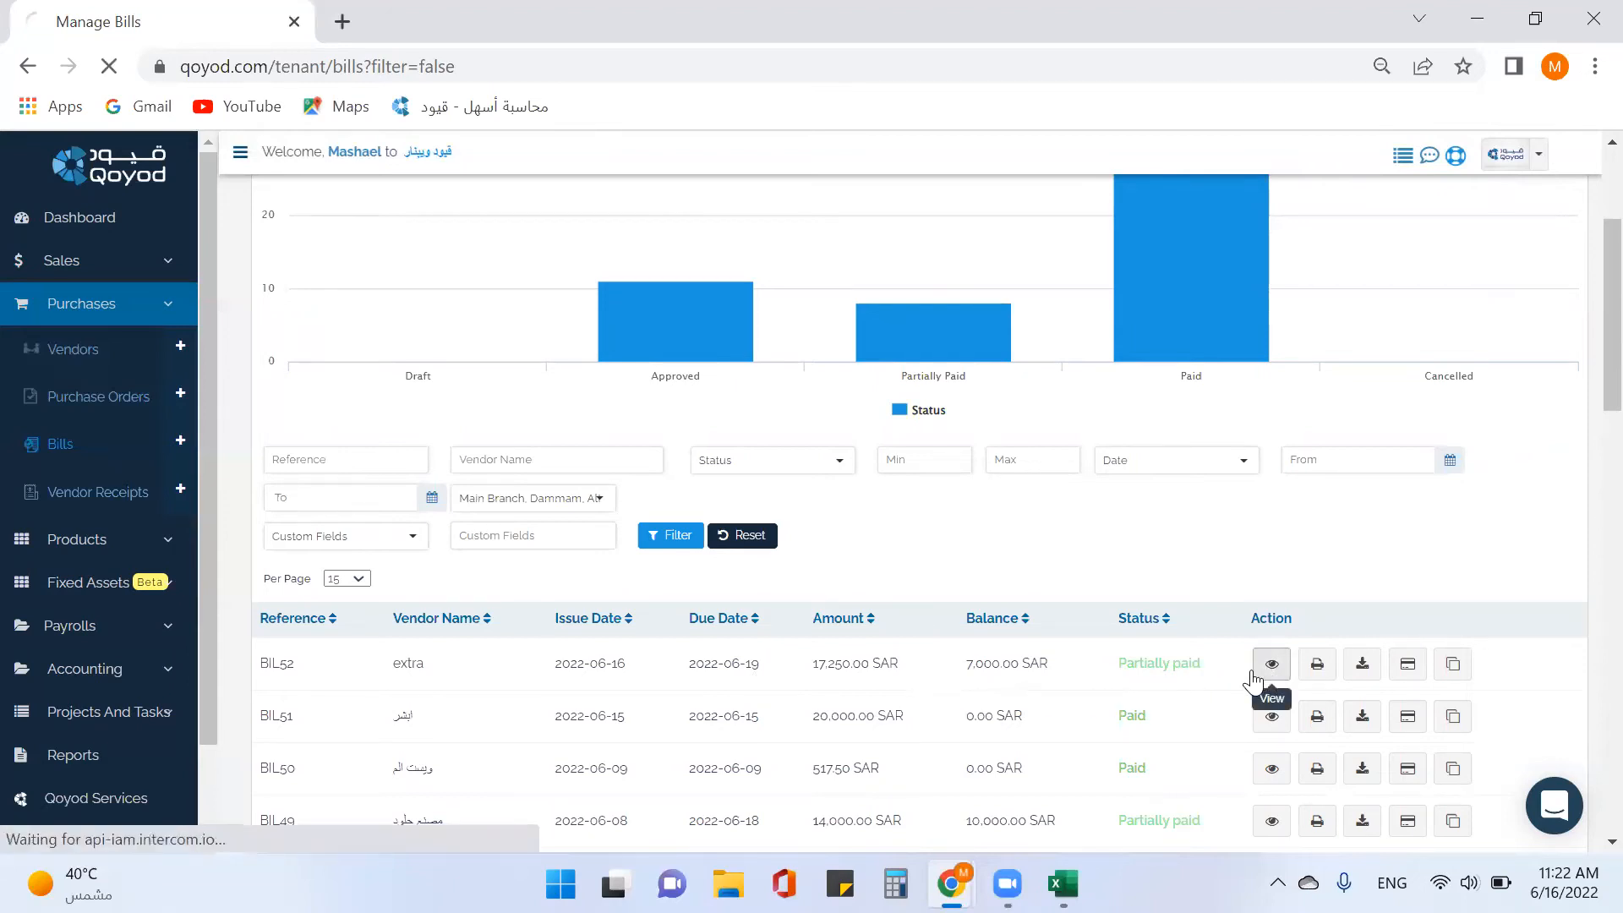
pyautogui.scroll(-10, 828, 751)
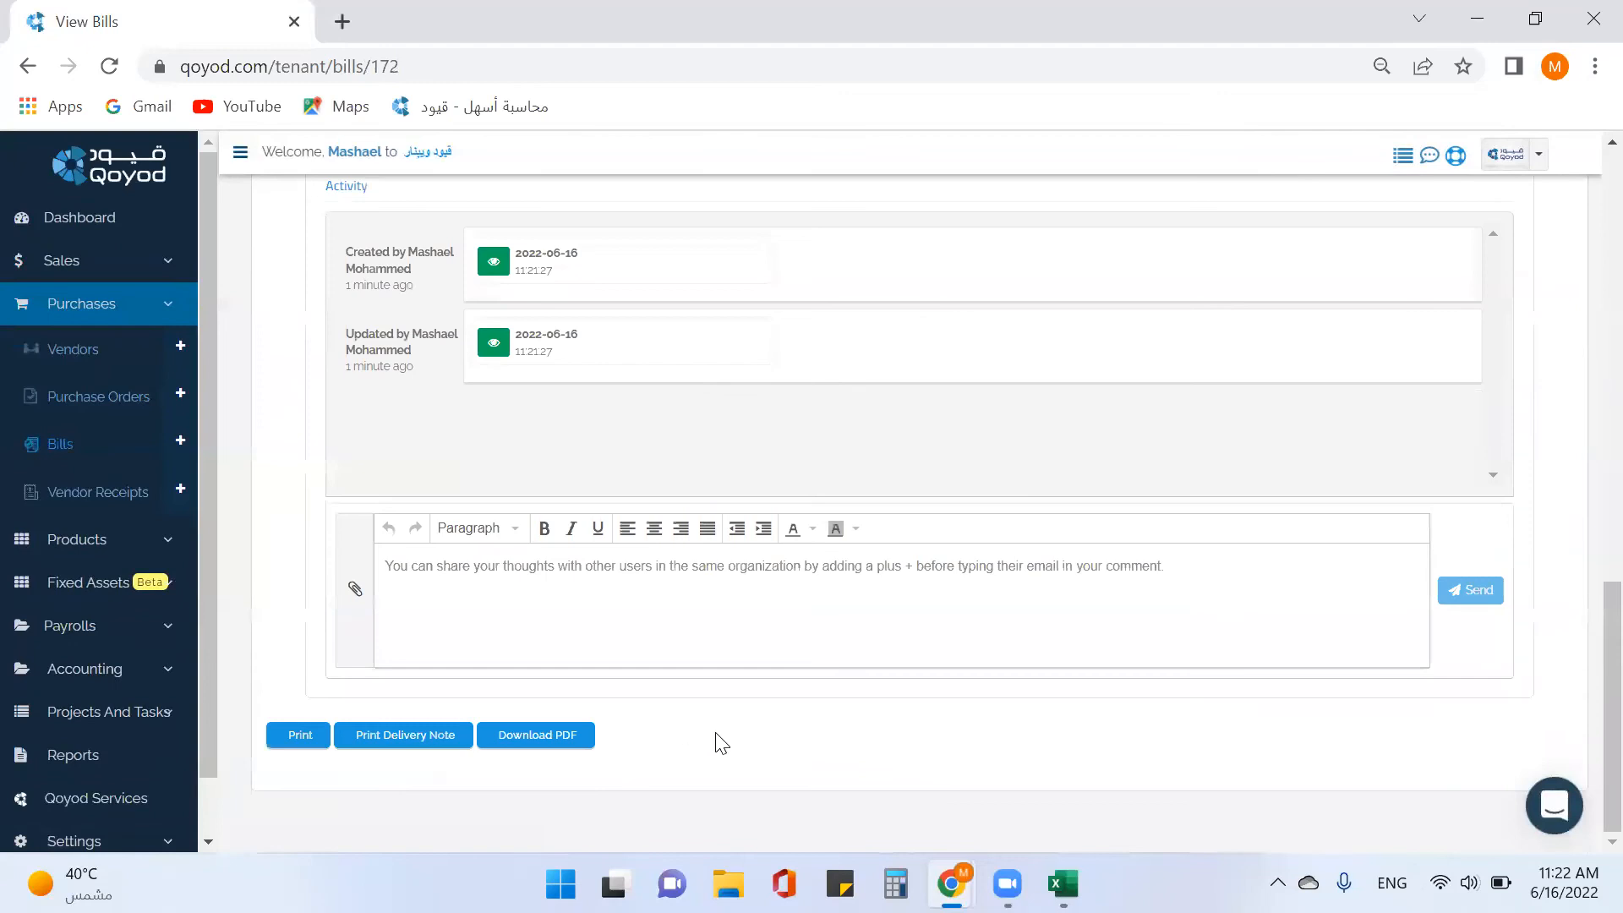
pyautogui.scroll(10, 676, 745)
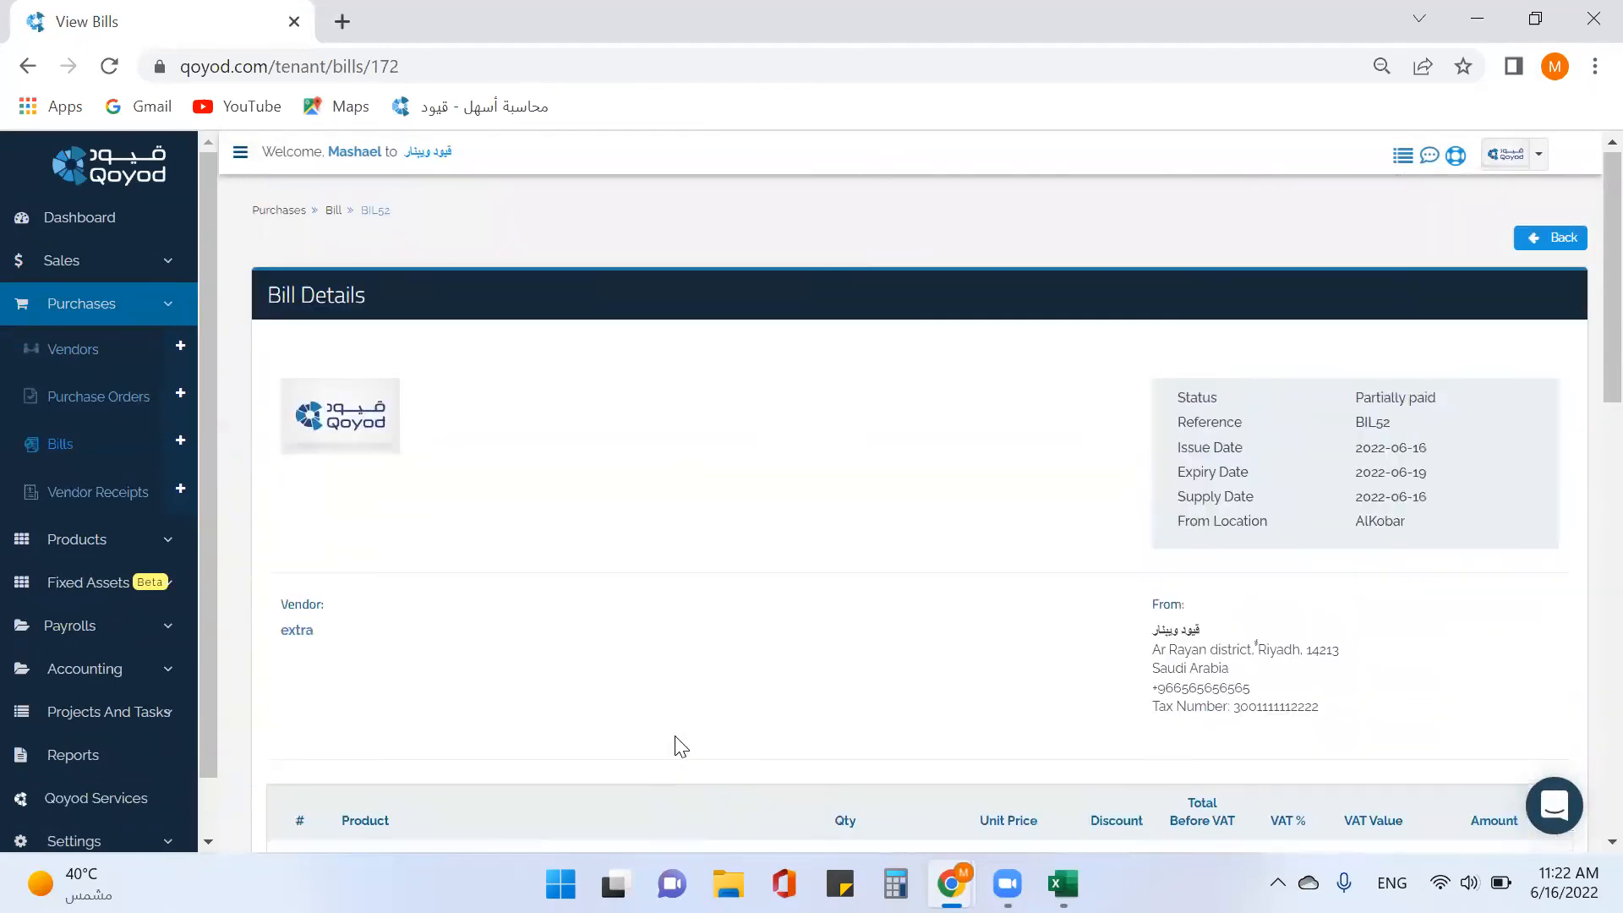
pyautogui.click(98, 452)
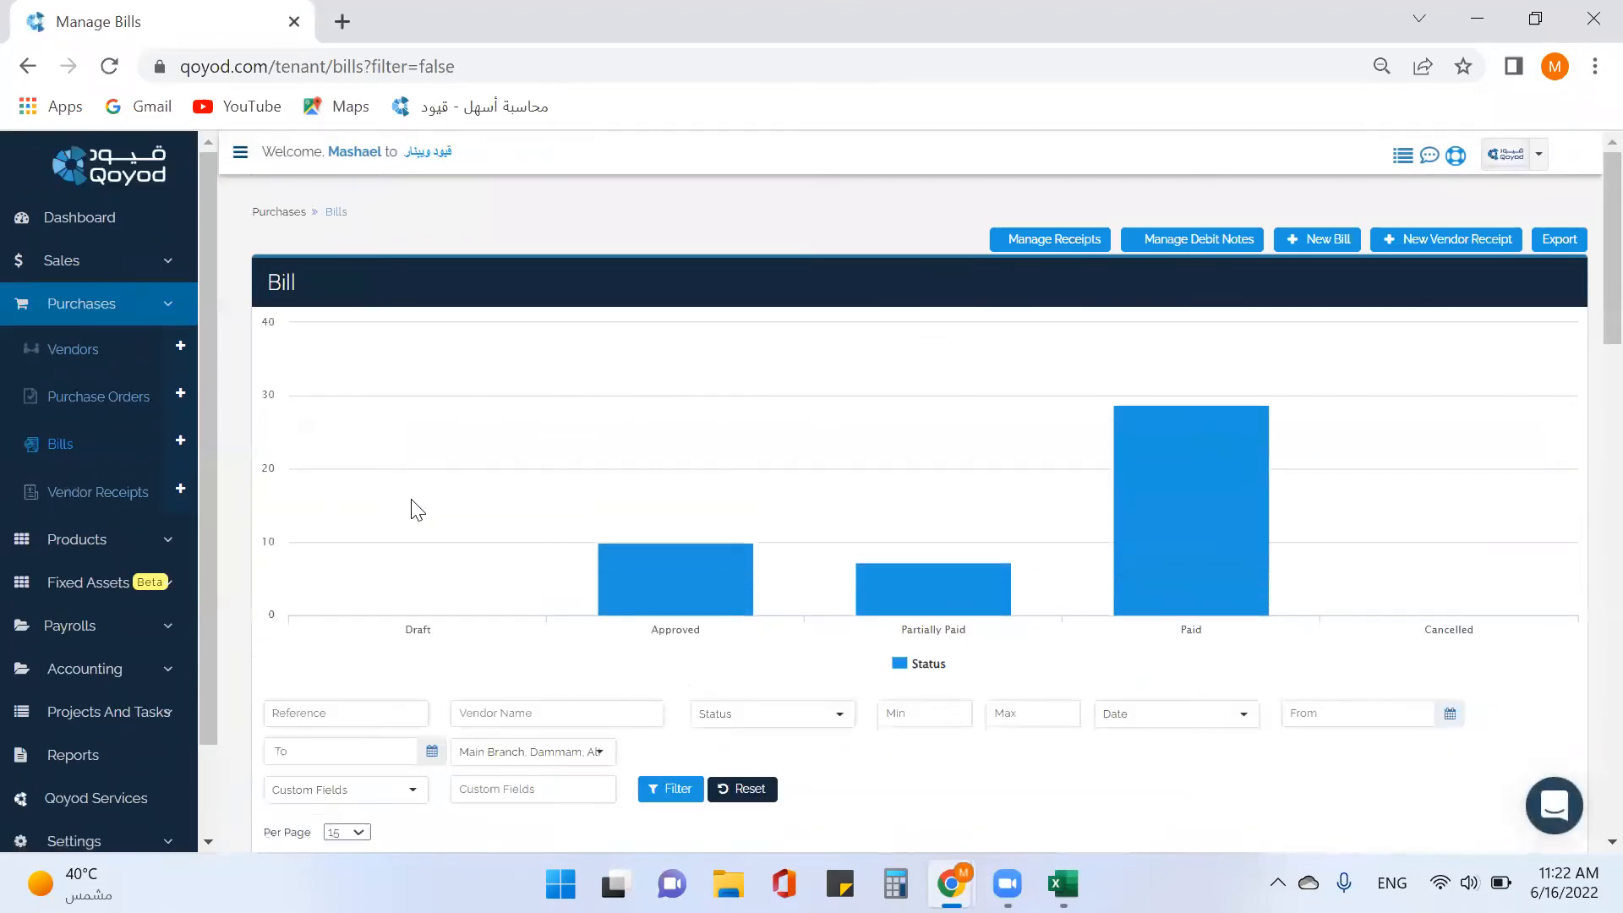
pyautogui.scroll(-5, 417, 508)
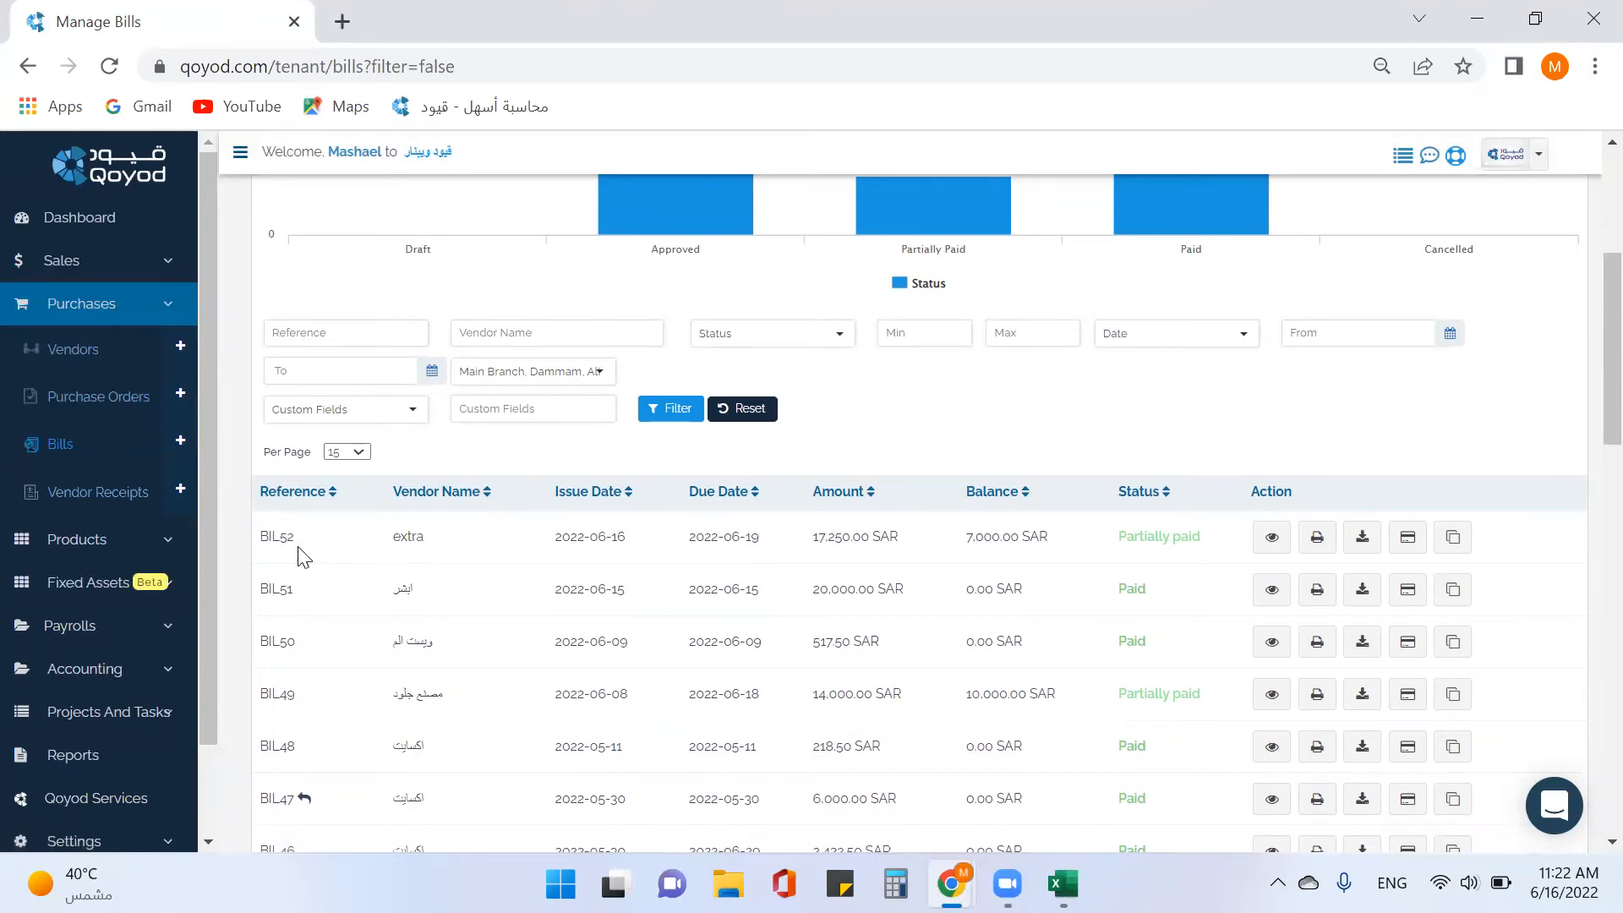
pyautogui.scroll(5, 904, 567)
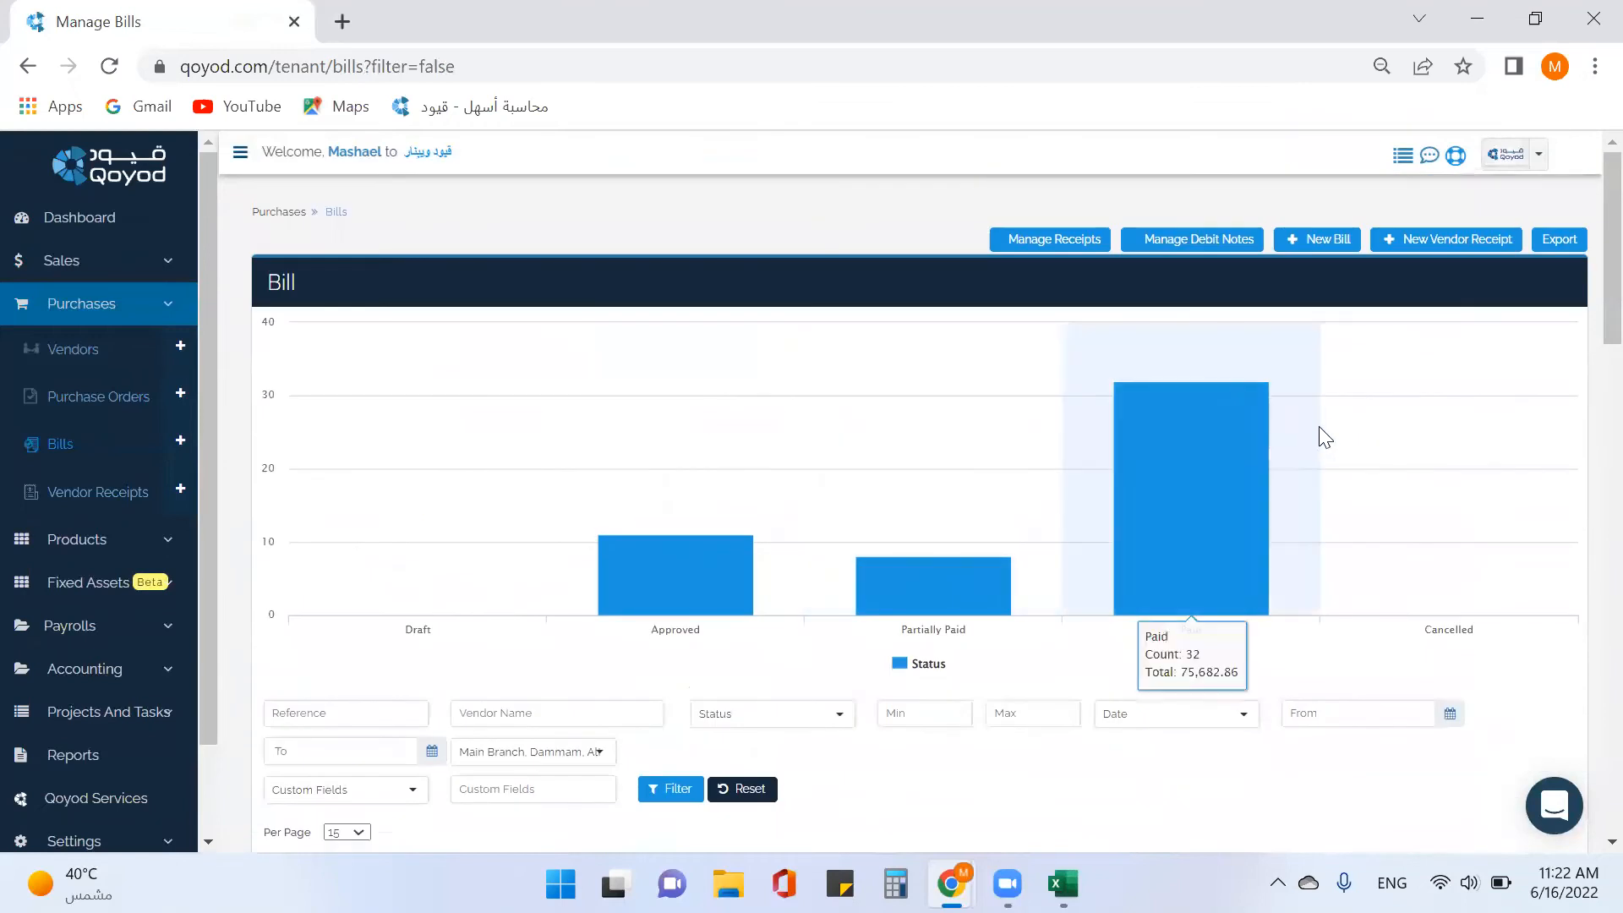
# Start a new debit note for vendor Extra linked to original bill BIL52, importing its iphone 13 line.
pyautogui.click(1194, 254)
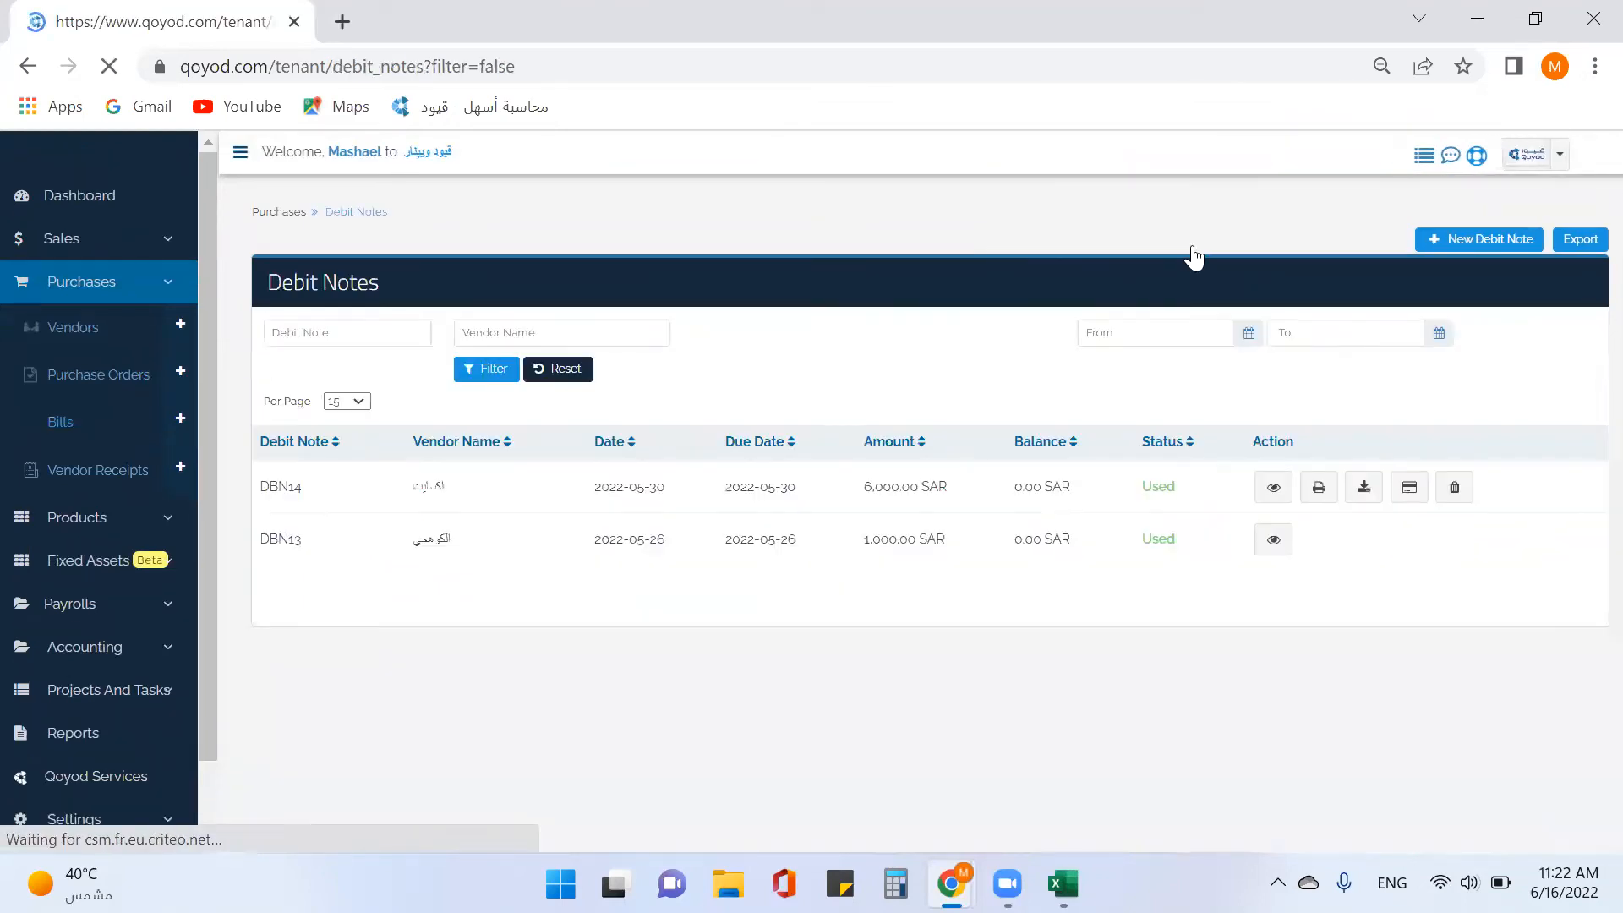
pyautogui.click(1472, 241)
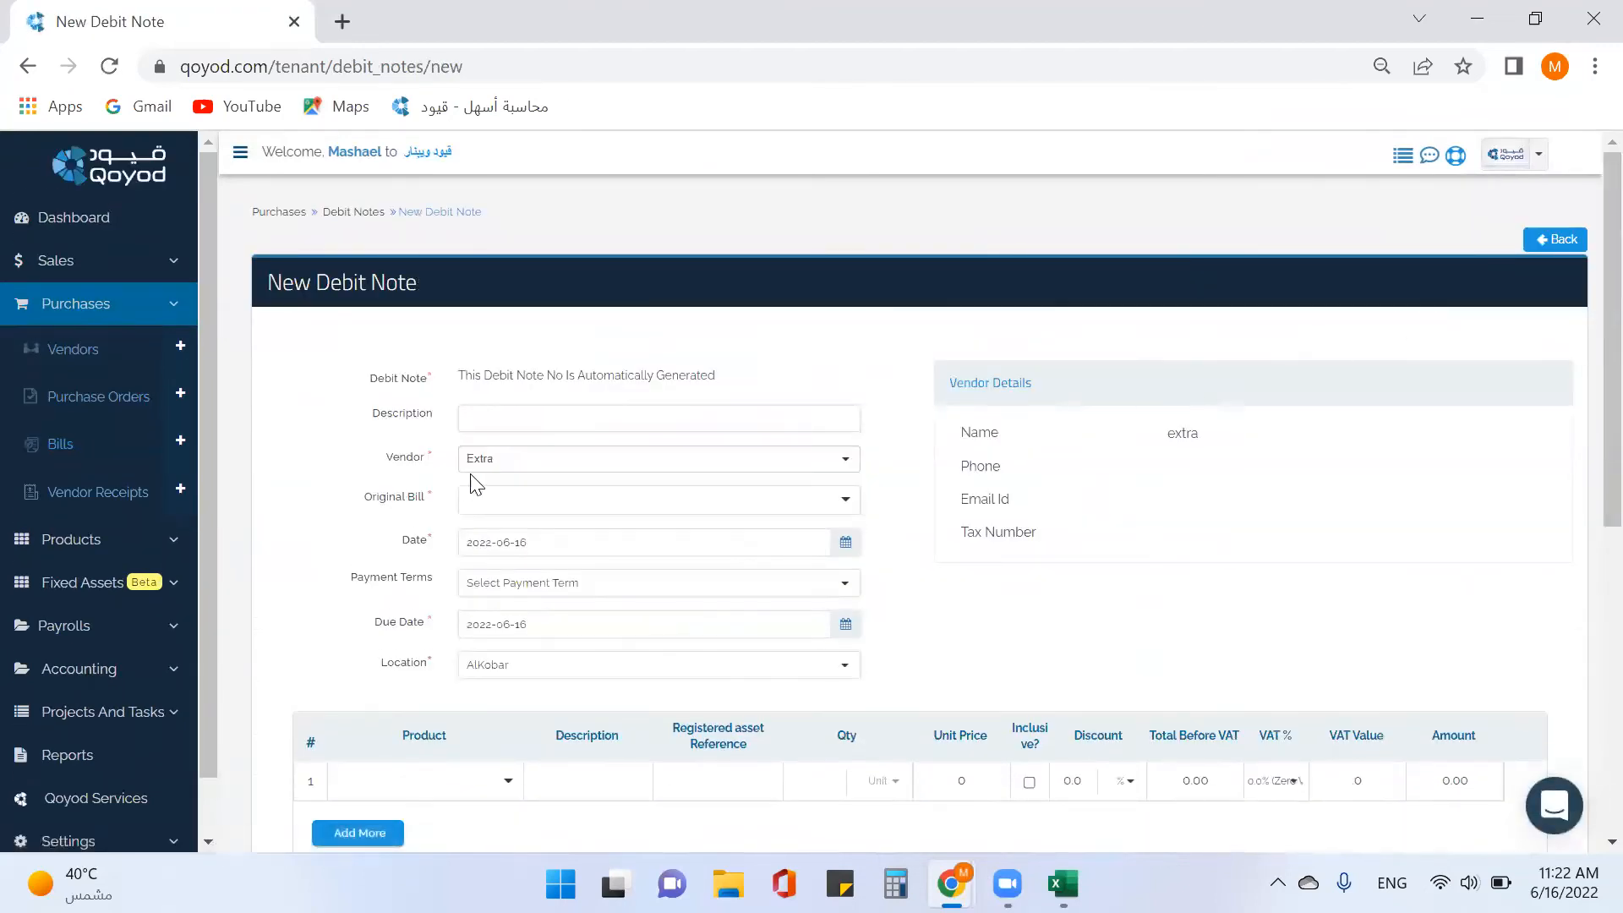
pyautogui.click(483, 462)
pyautogui.click(482, 461)
pyautogui.click(486, 502)
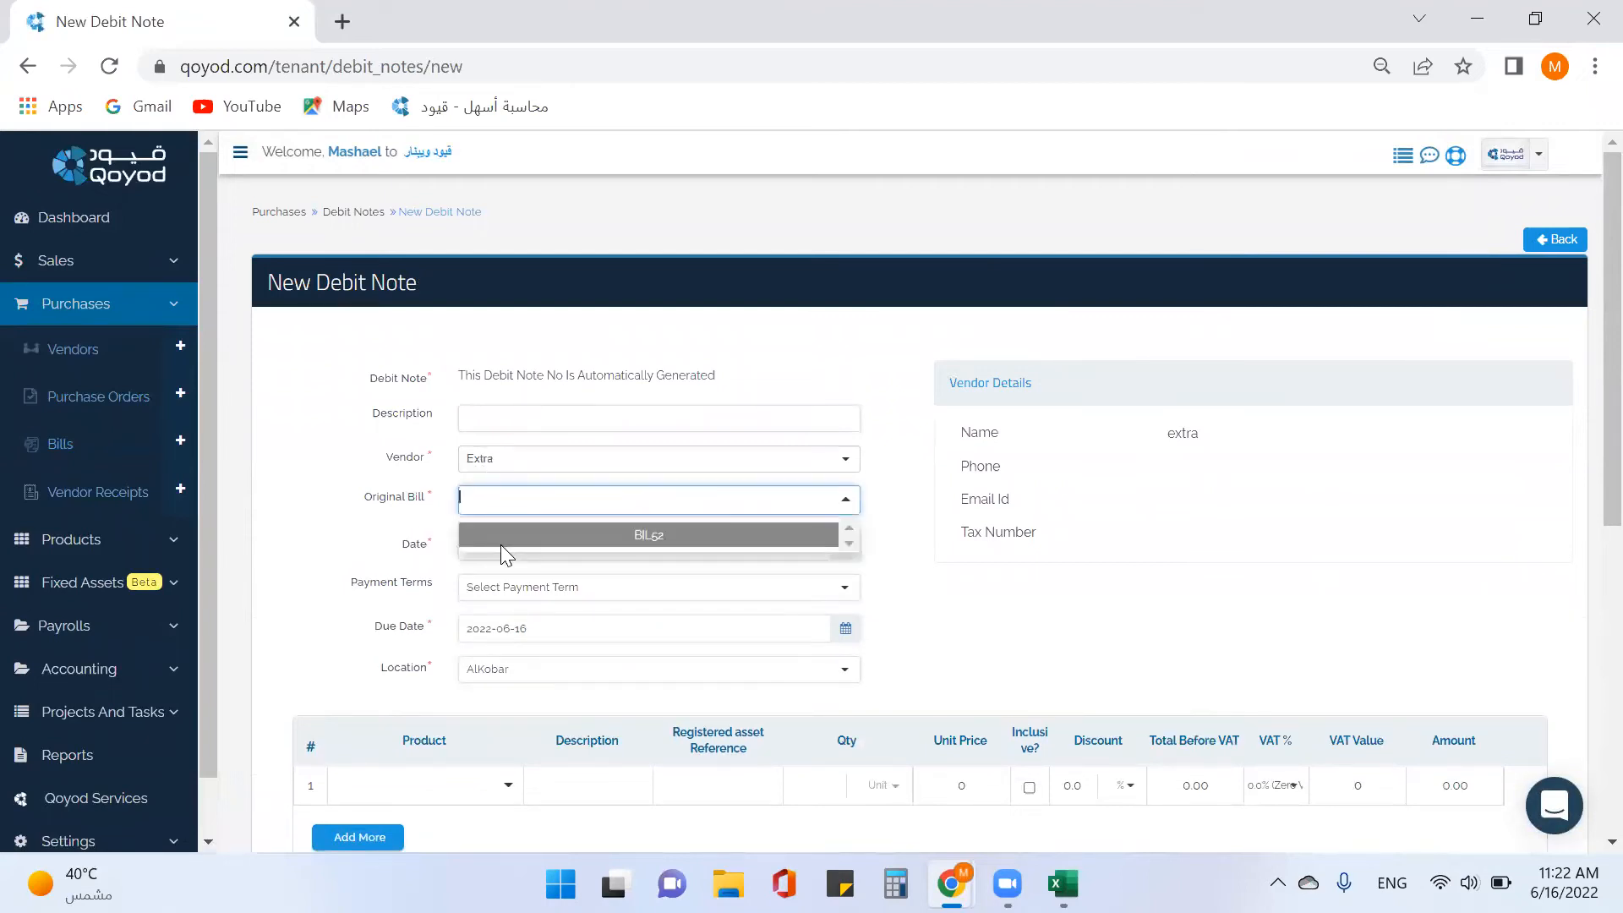
pyautogui.click(518, 538)
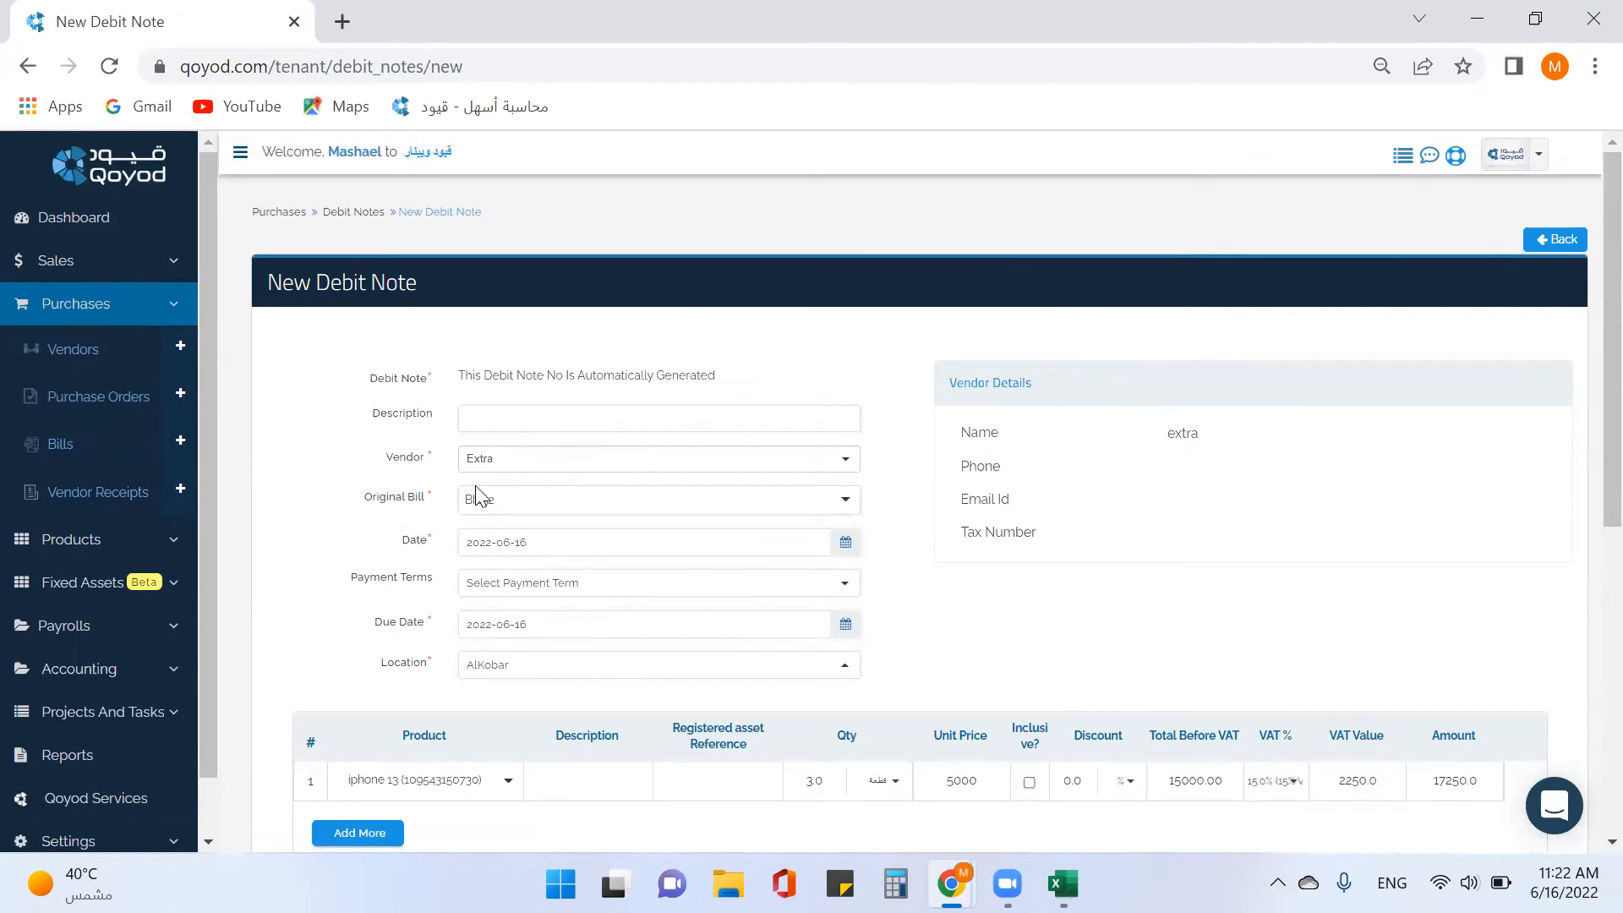
pyautogui.click(526, 508)
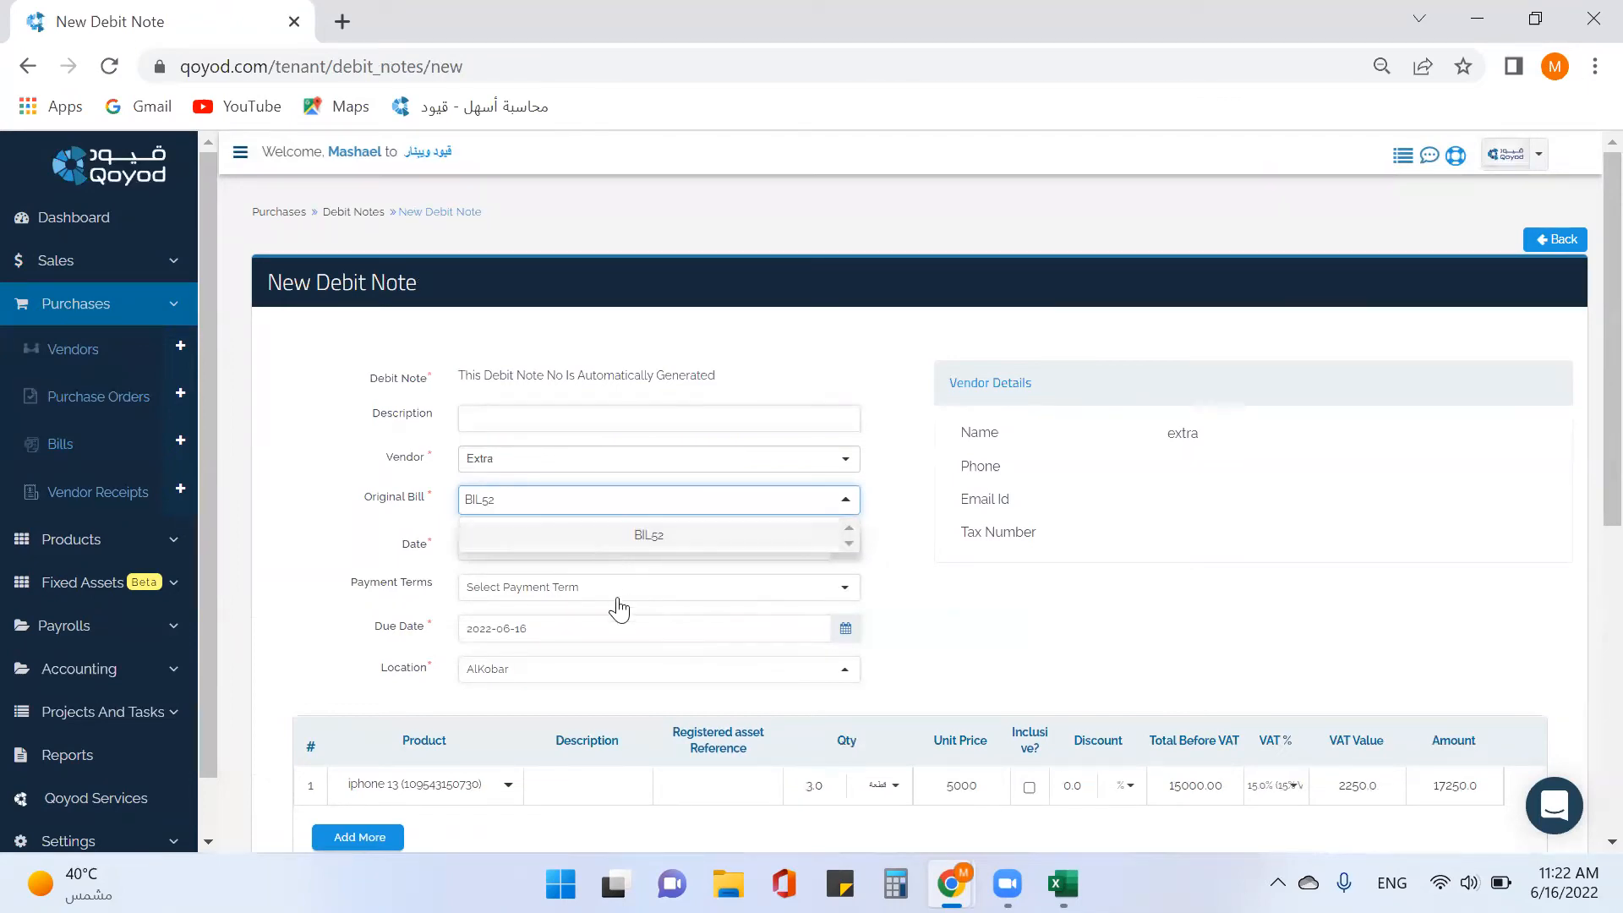
pyautogui.click(716, 502)
pyautogui.click(714, 501)
pyautogui.click(832, 541)
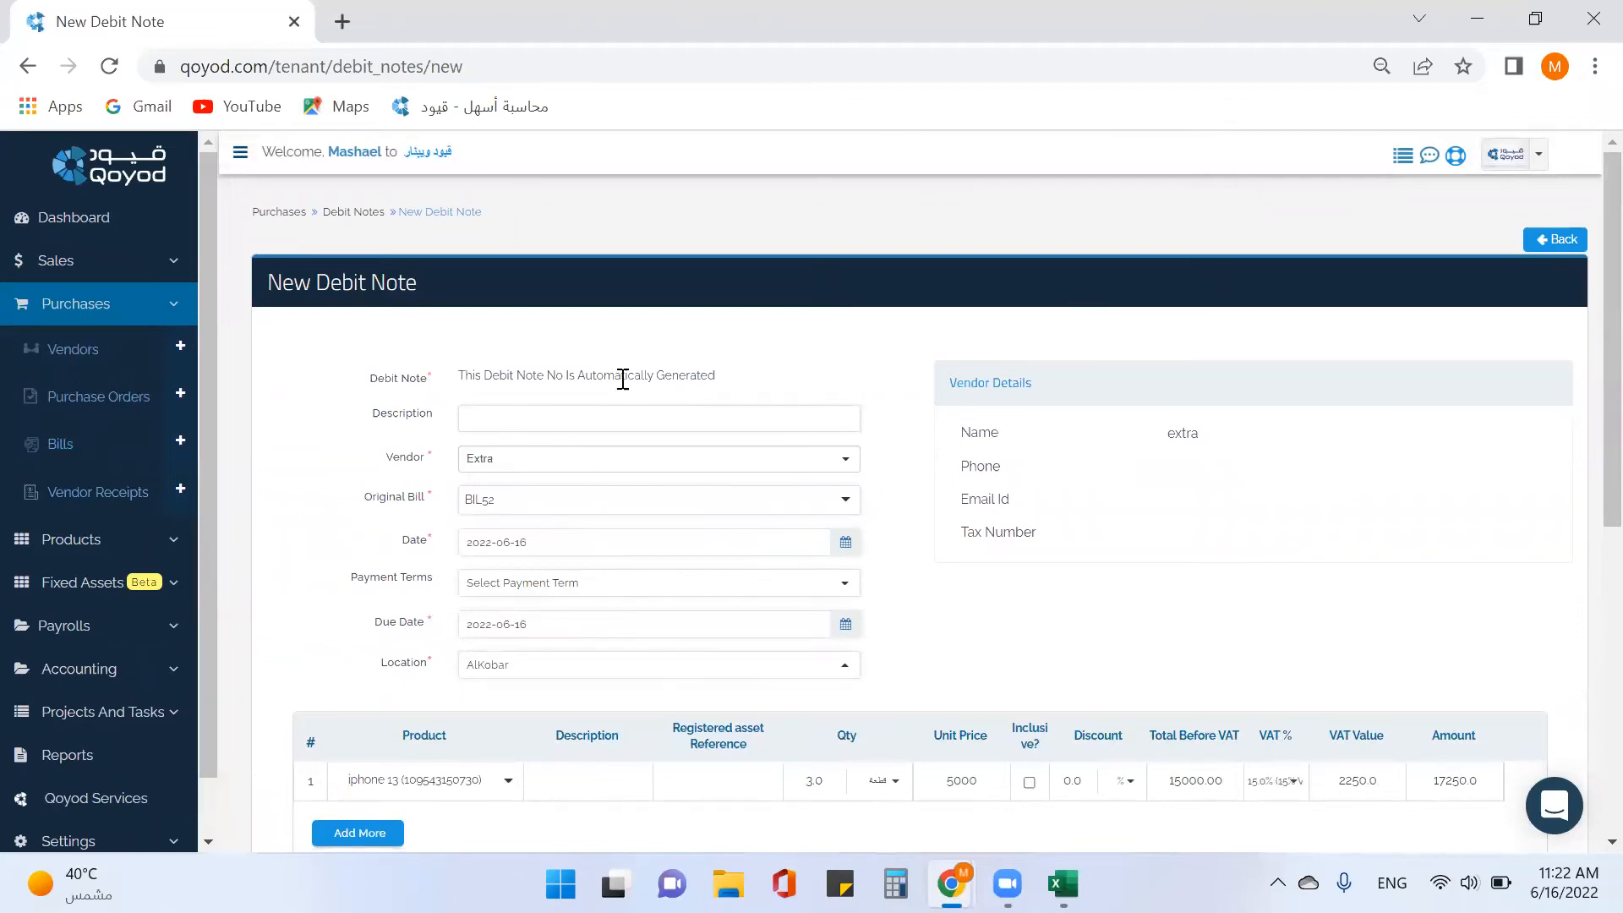
# Change the debit note's iphone 13 quantity to 1 (SAR 5,750.00 total), then save and approve it.
pyautogui.scroll(-2, 761, 464)
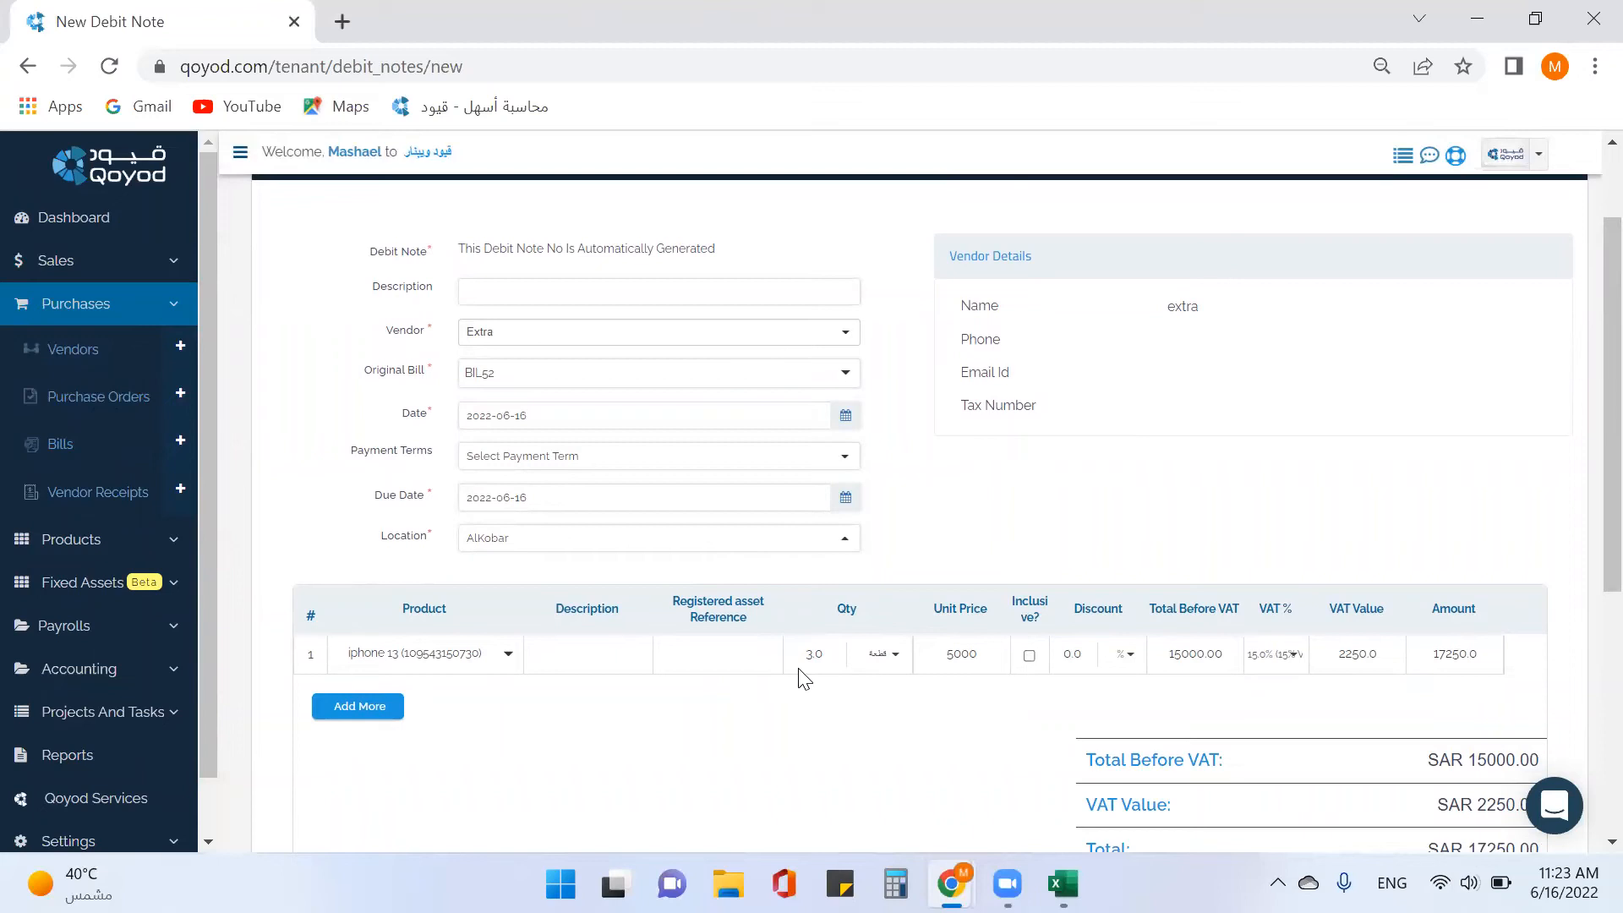
pyautogui.doubleClick(818, 656)
pyautogui.write('1')
pyautogui.click(732, 664)
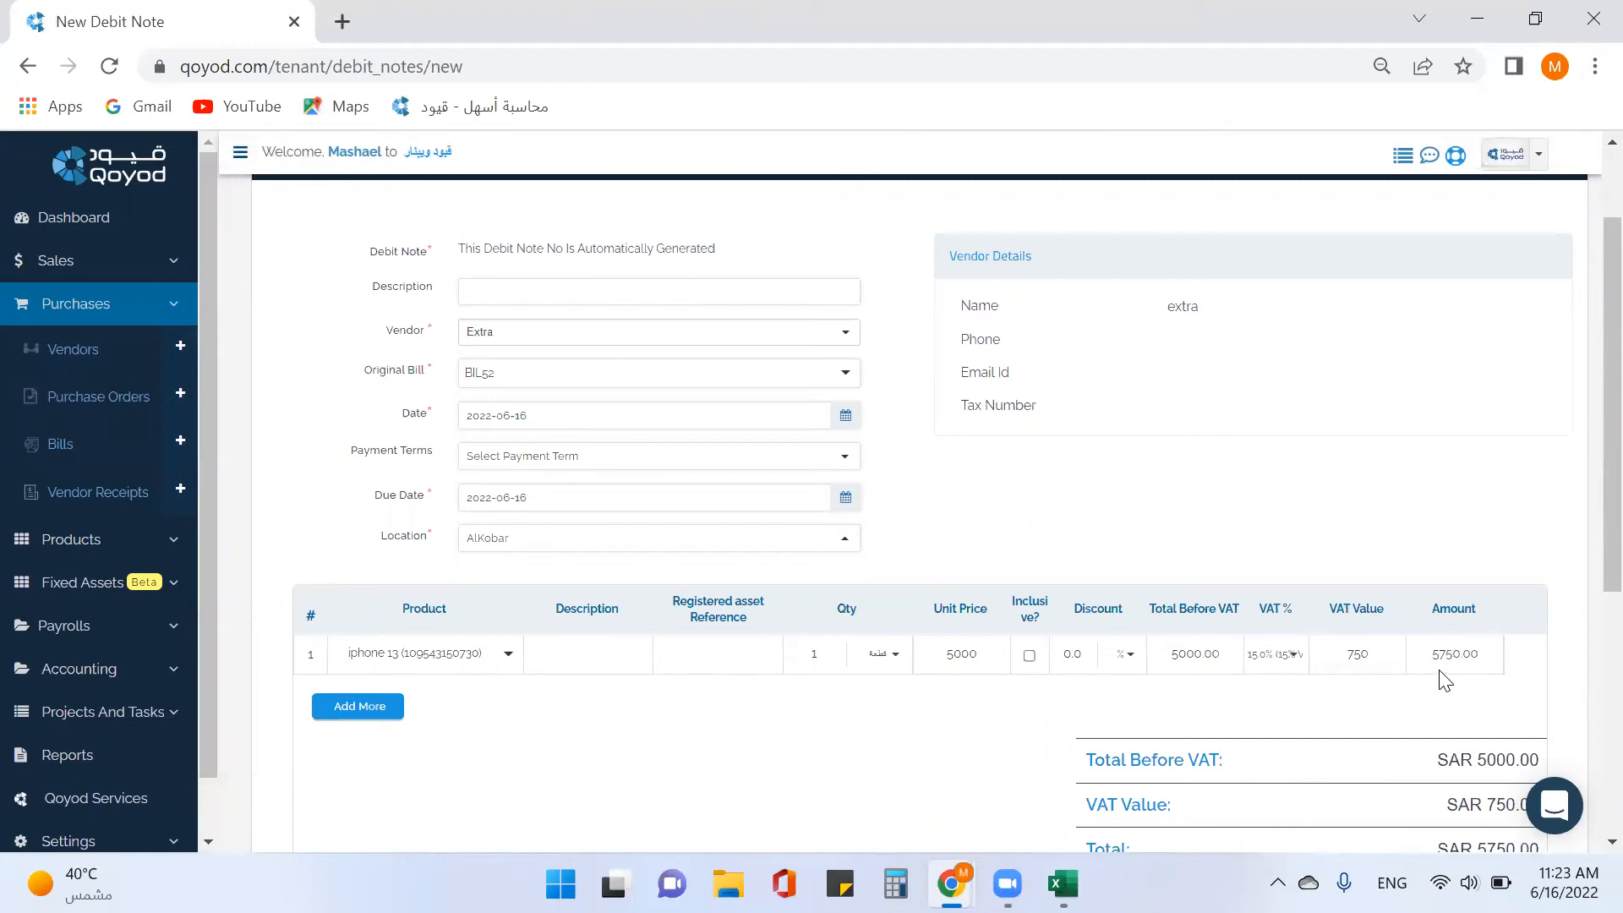
pyautogui.scroll(-3, 1463, 666)
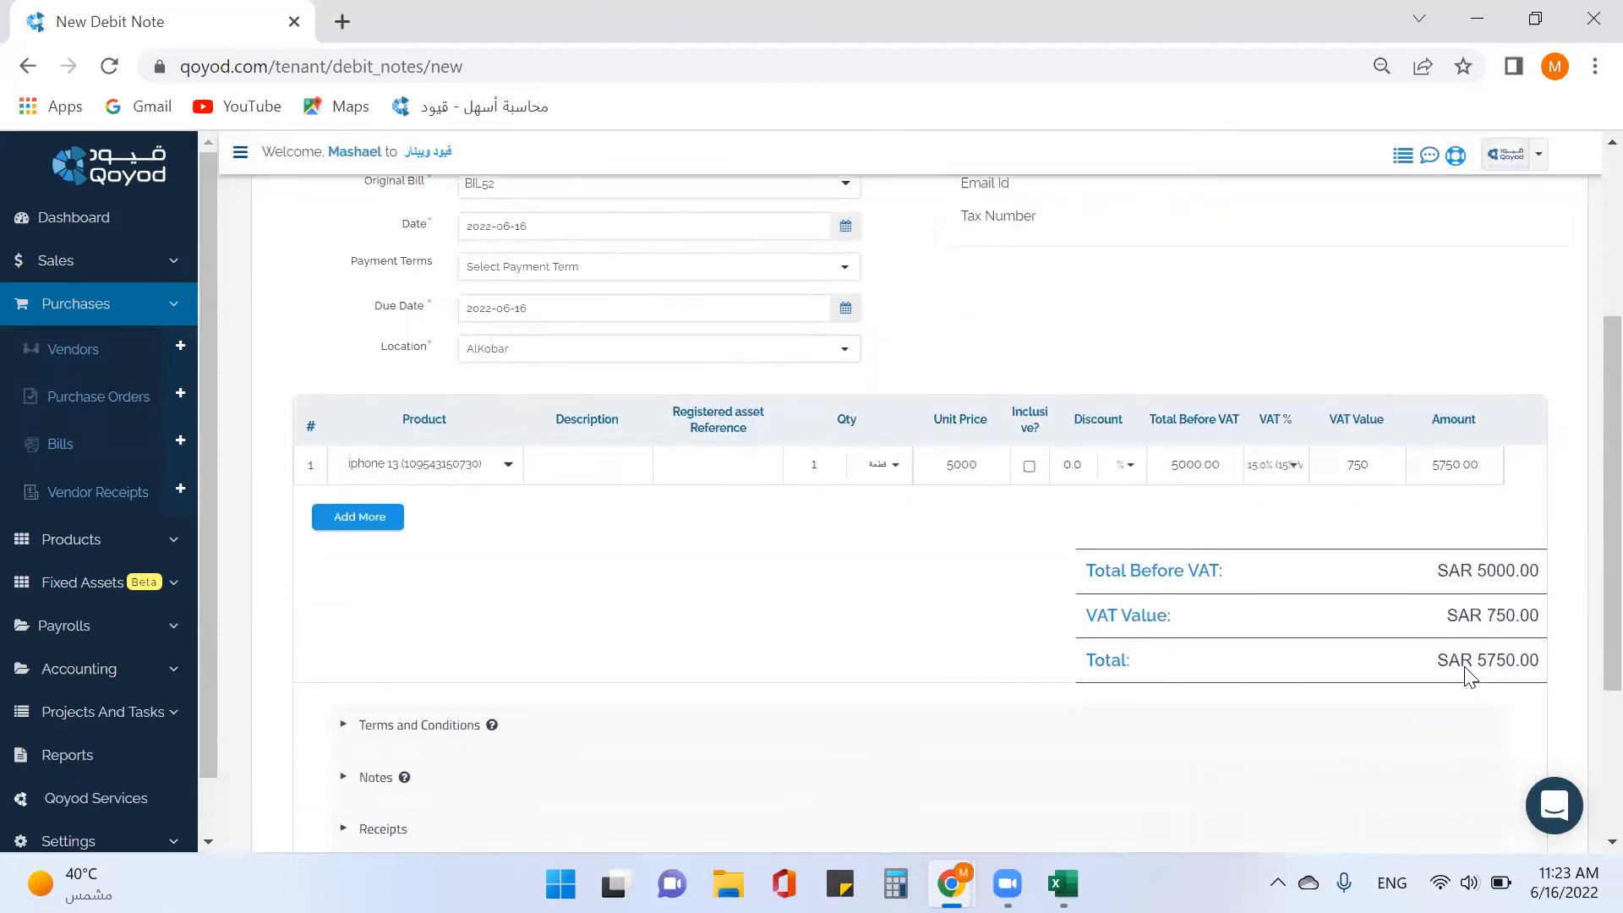
pyautogui.scroll(-3, 1367, 659)
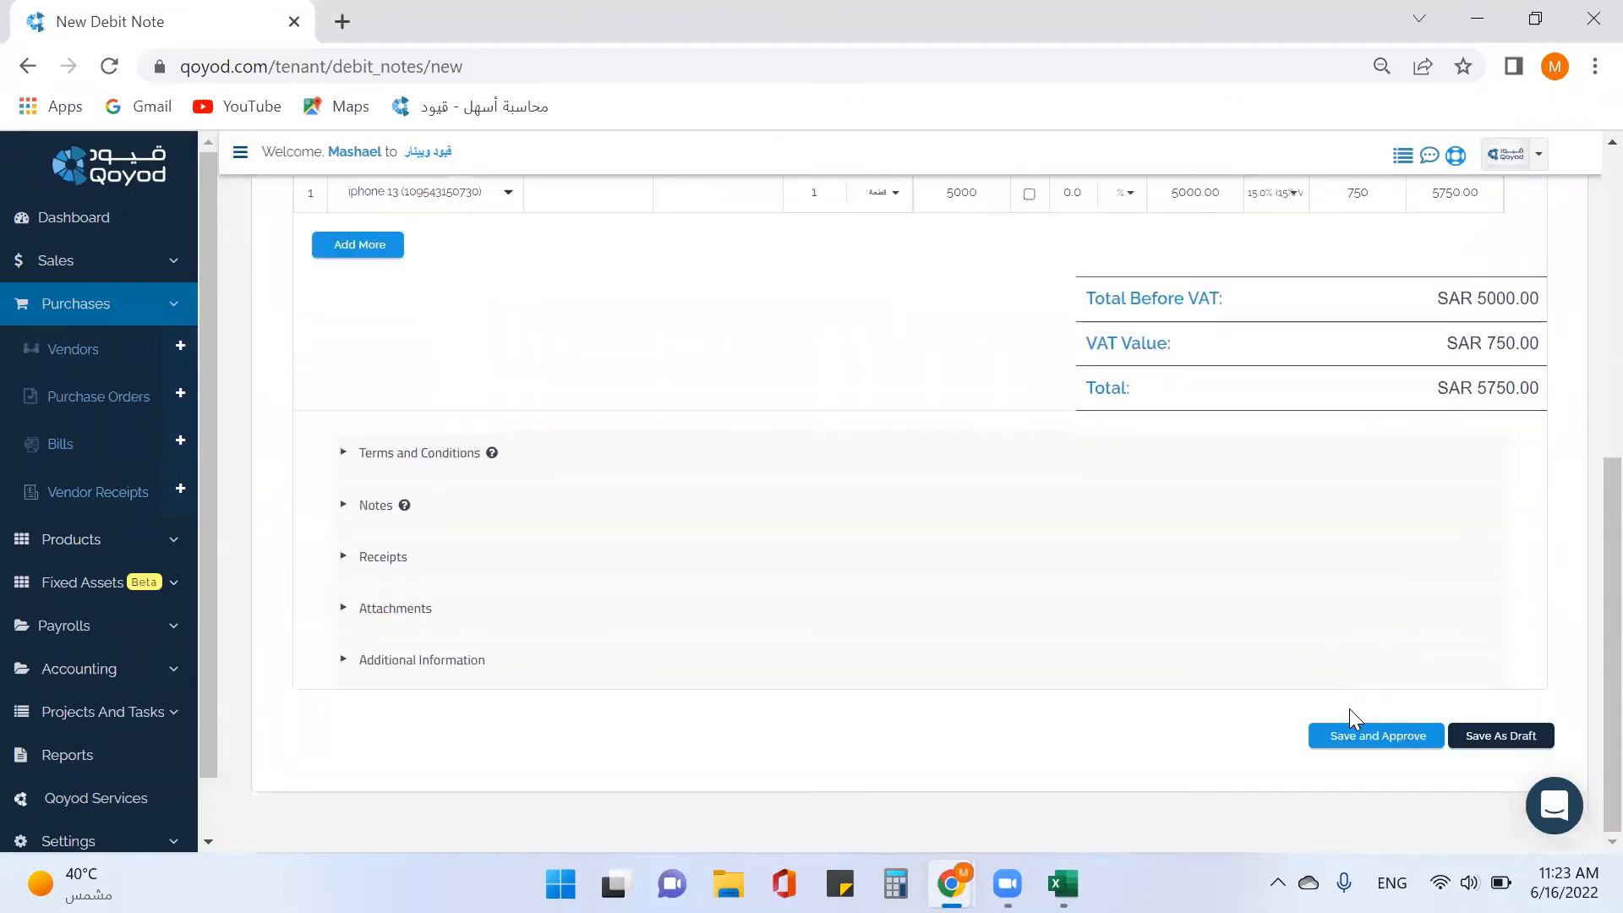
pyautogui.click(1350, 755)
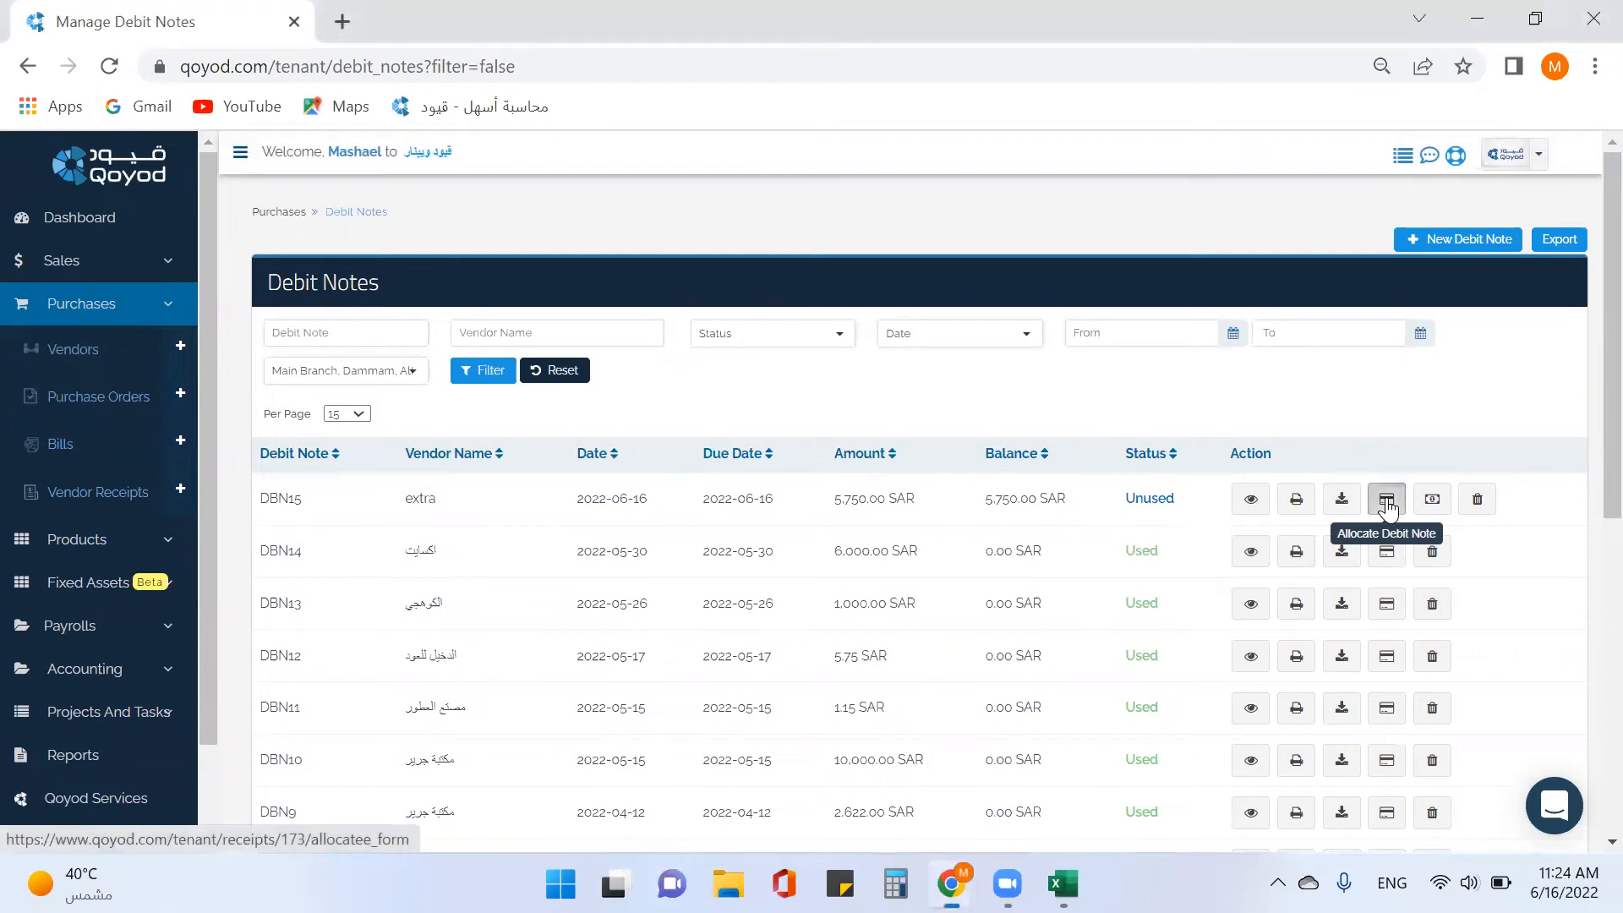
# Allocate DBN15's 5750 SAR to bill BIL52, then check BIL52 shows 1,250.00 SAR outstanding.
pyautogui.click(1388, 504)
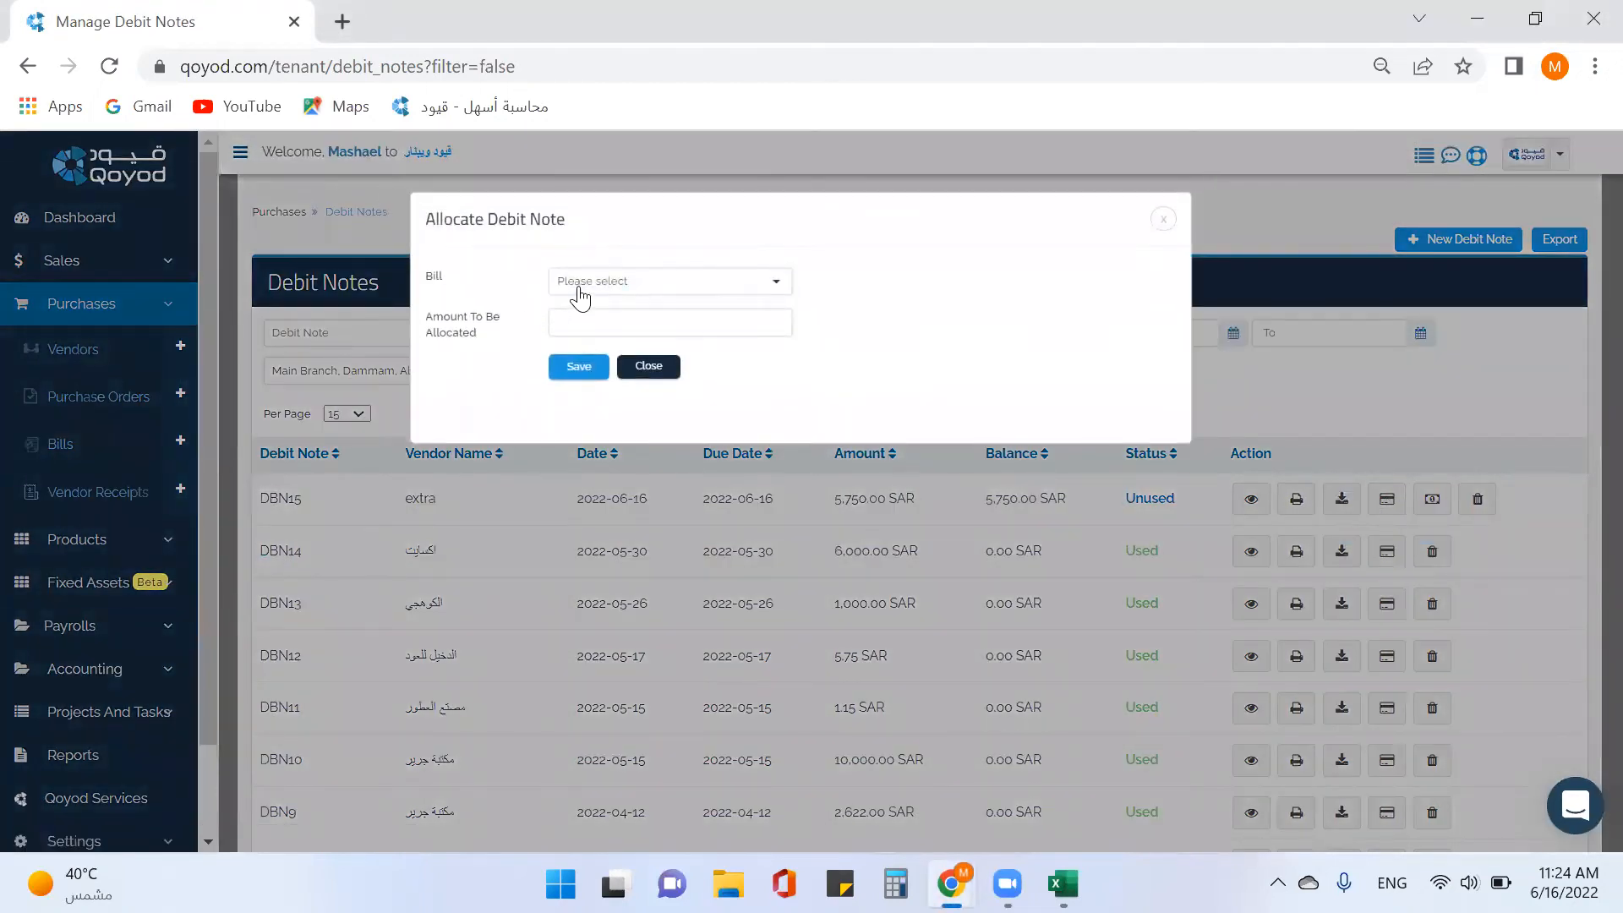
pyautogui.click(580, 284)
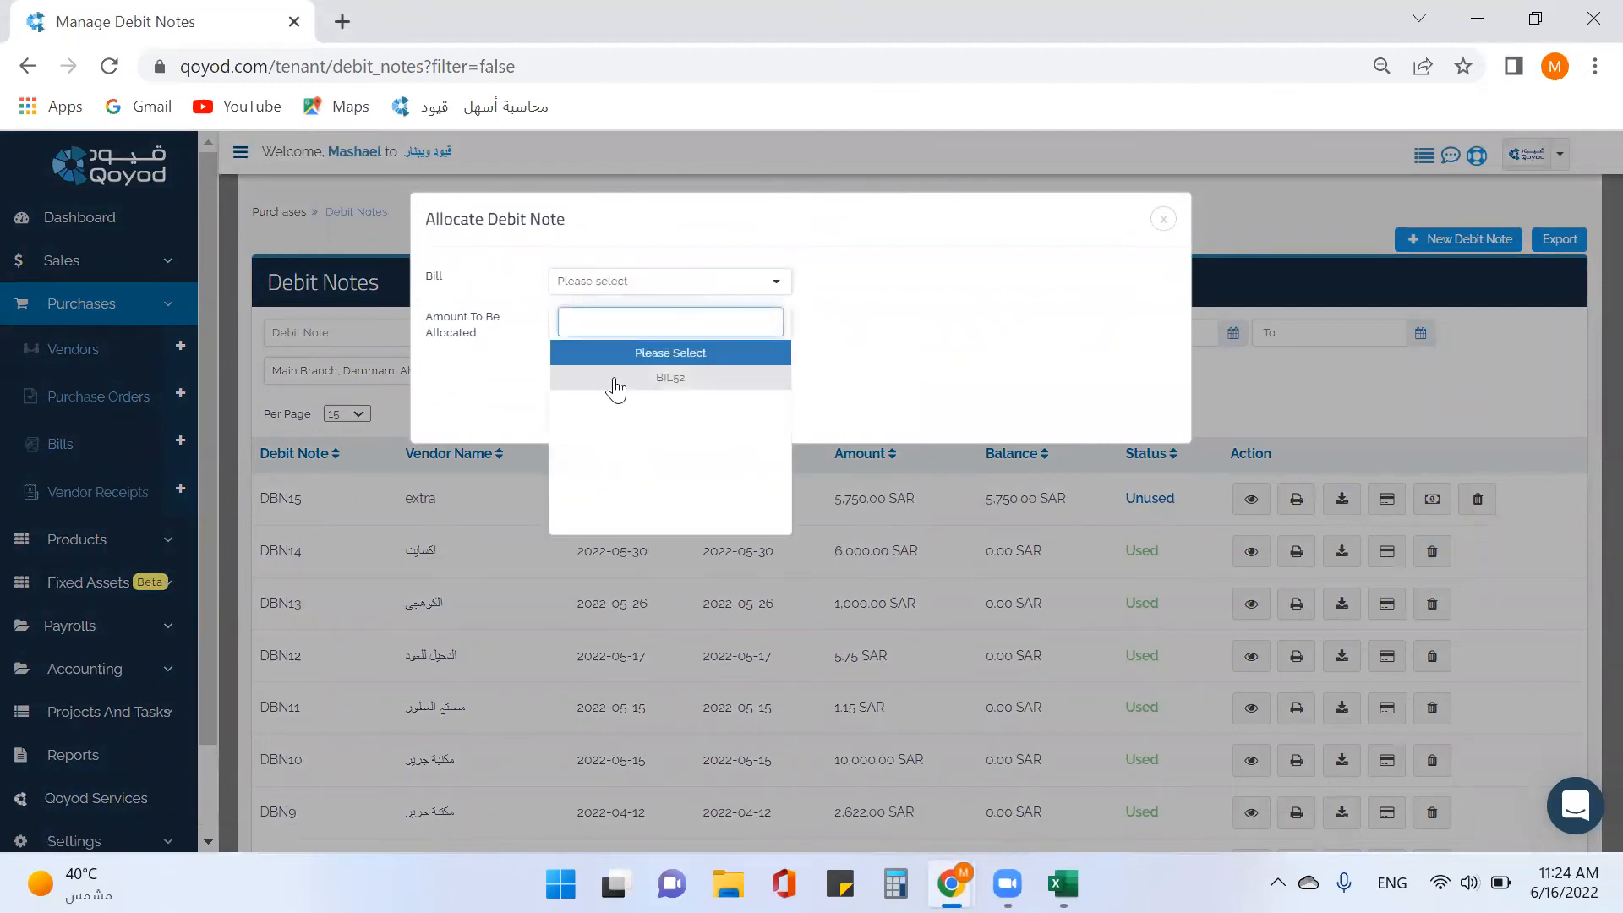
pyautogui.click(651, 378)
pyautogui.click(602, 324)
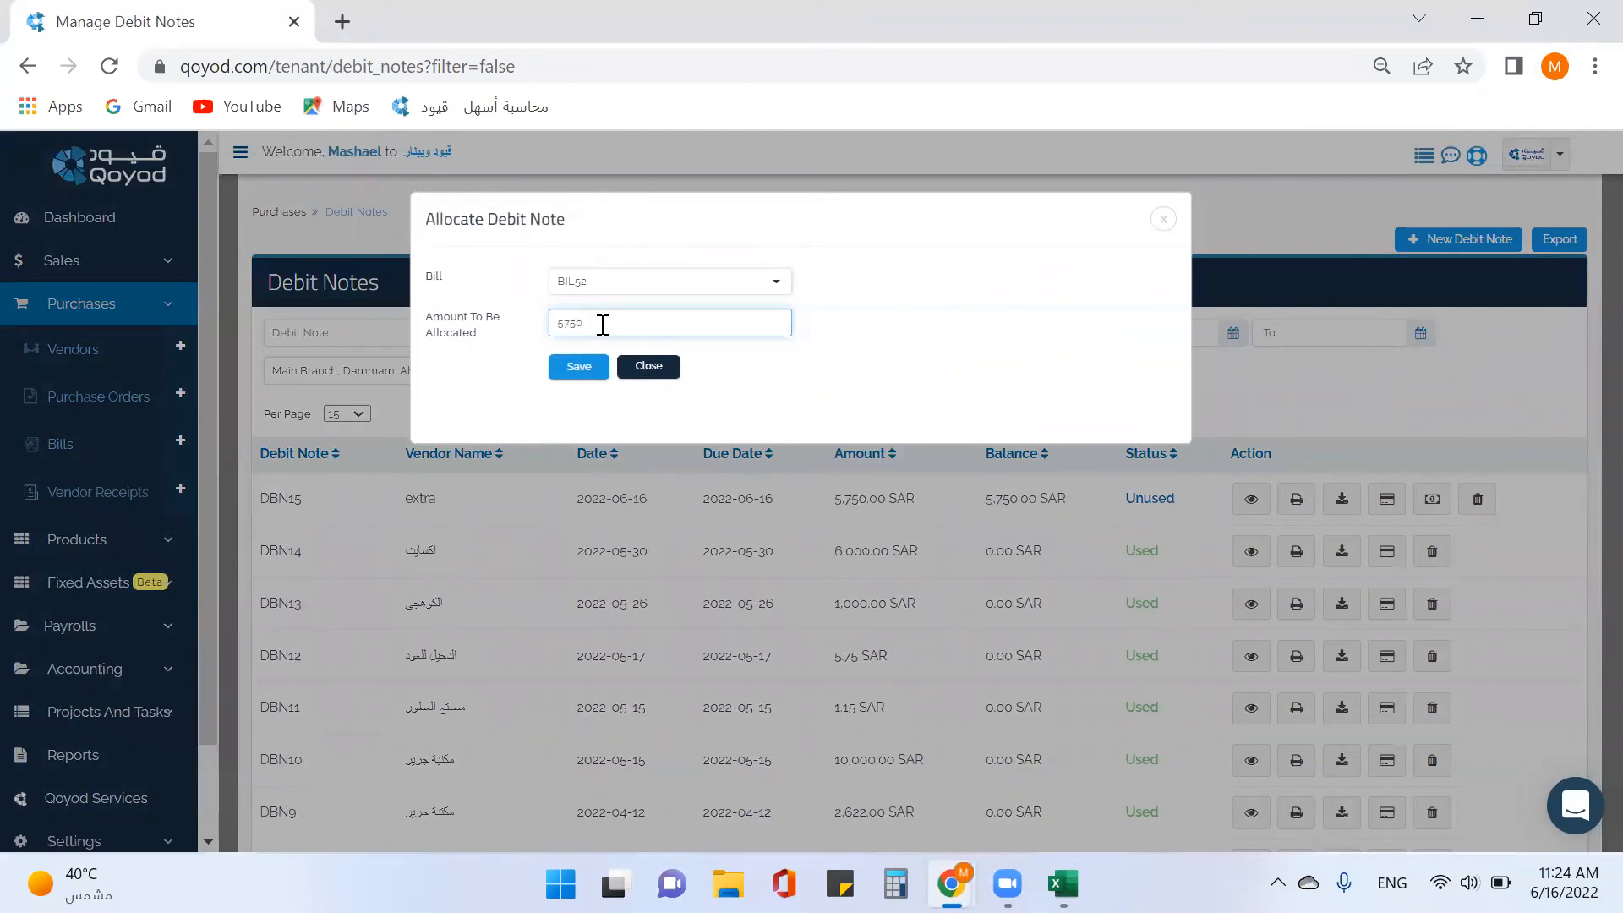
pyautogui.click(573, 365)
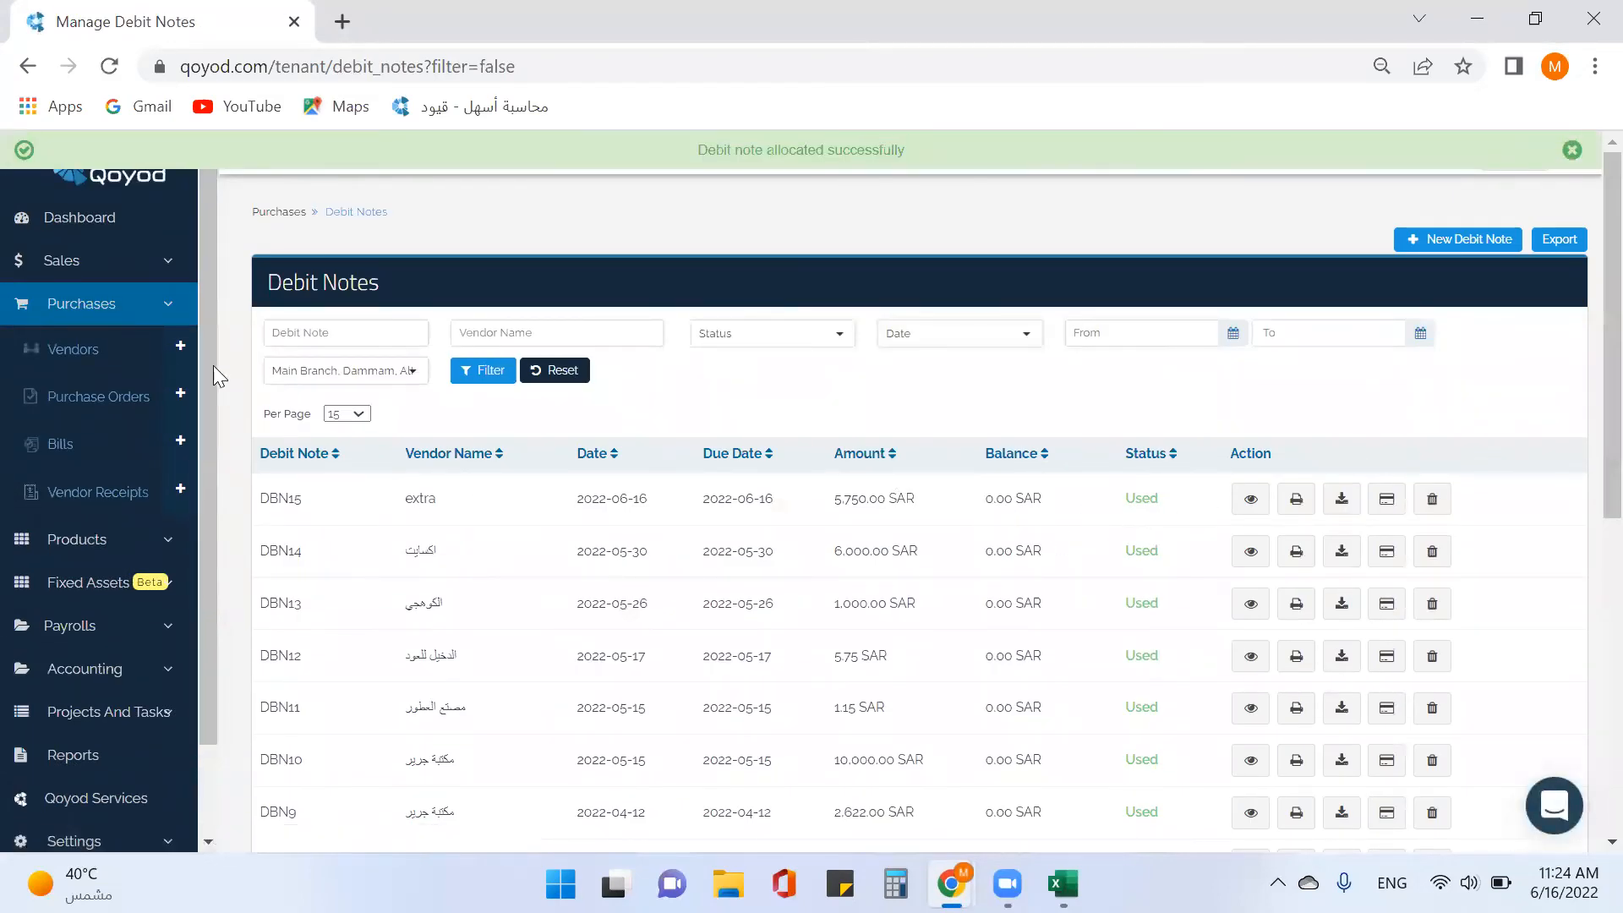
pyautogui.click(71, 460)
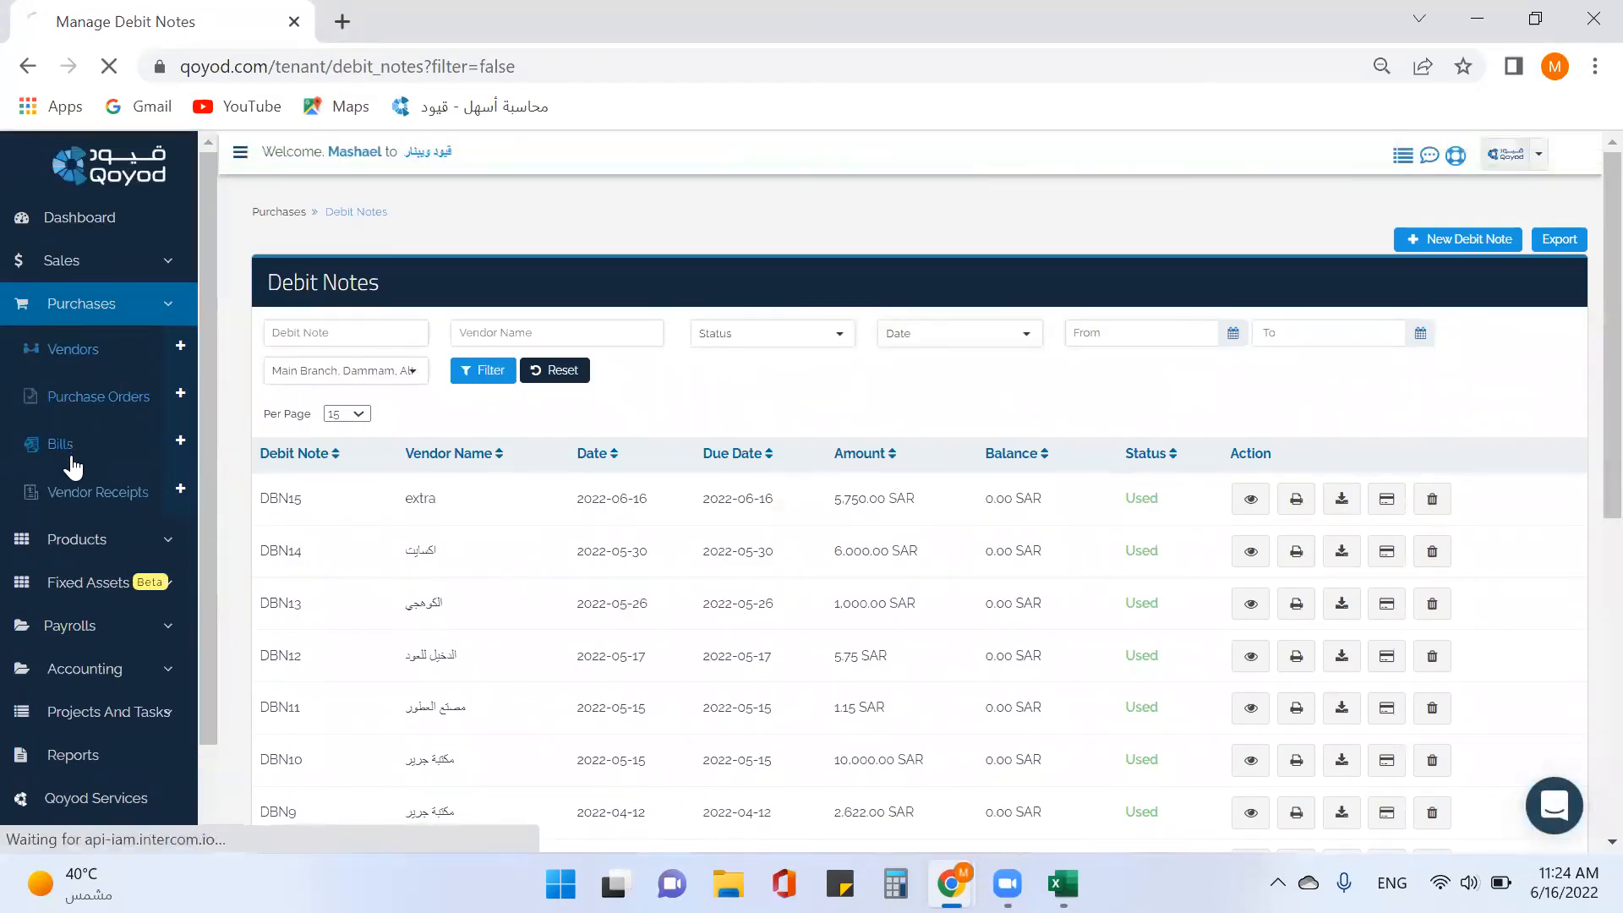
pyautogui.scroll(-3, 1141, 568)
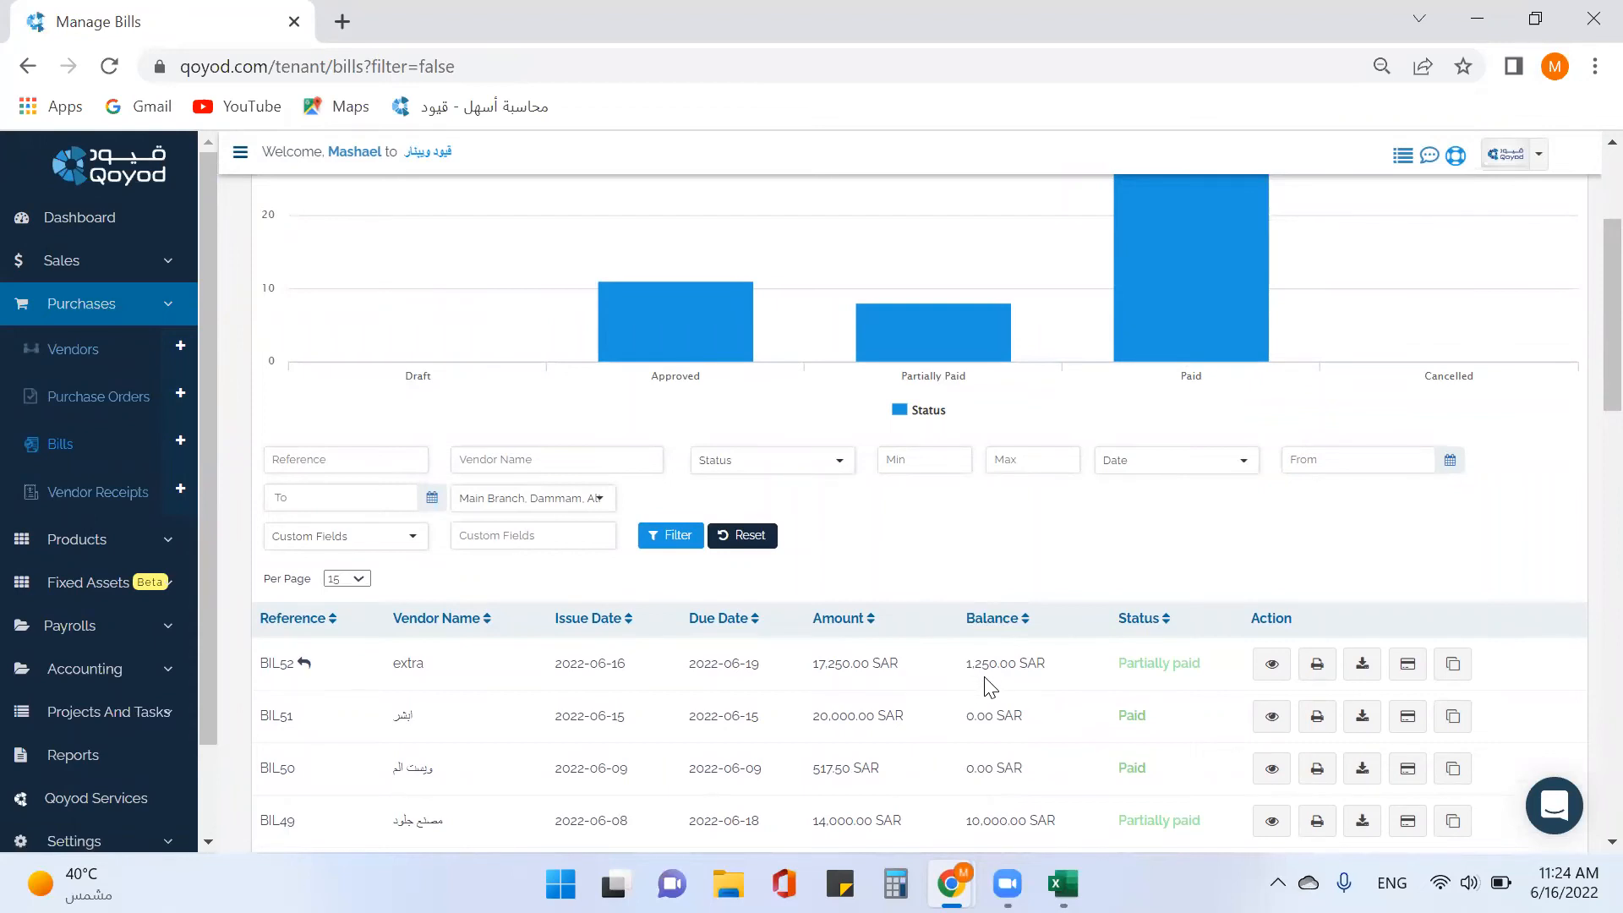
# Scroll the bills table to BIL52 and check its debit-note link and 1,250.00 SAR balance.
pyautogui.scroll(-3, 985, 687)
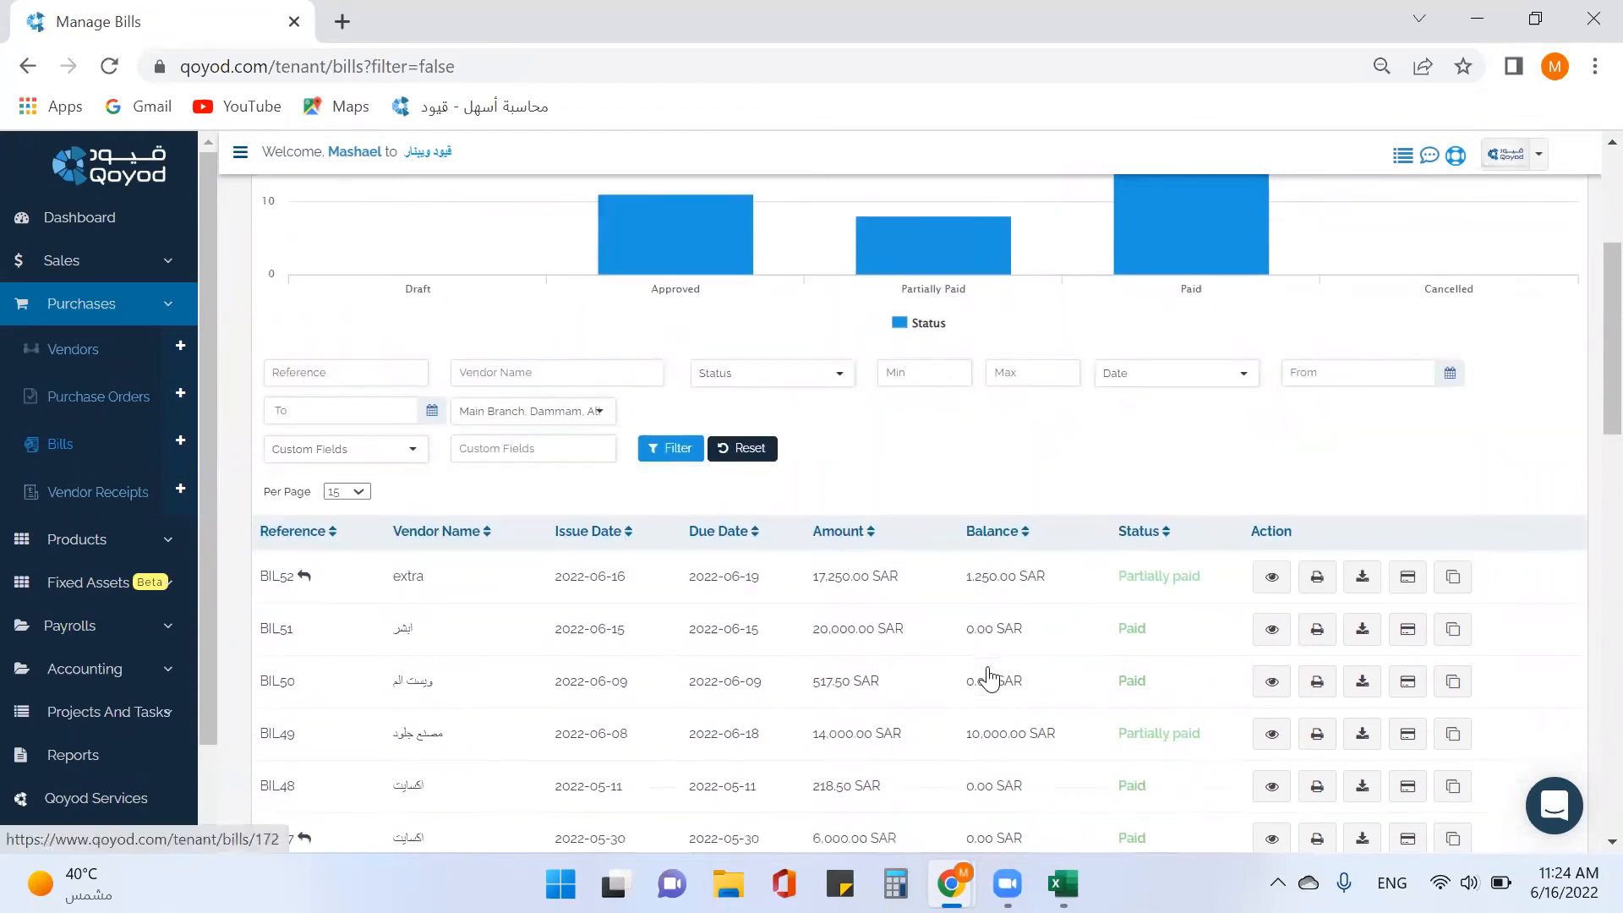
pyautogui.scroll(-1, 990, 680)
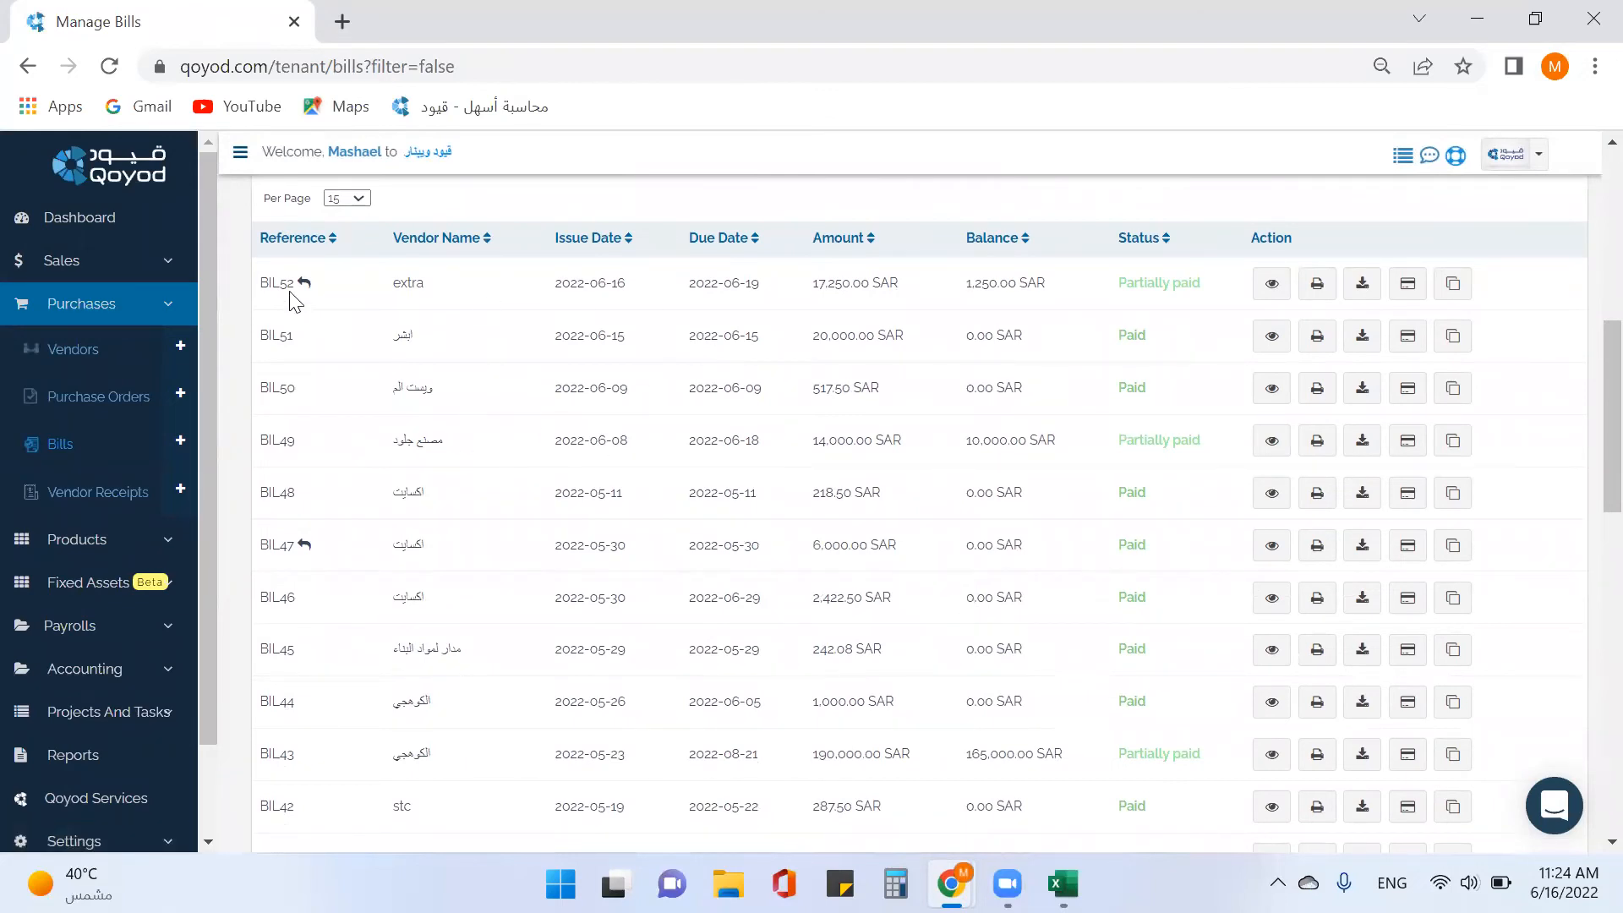
pyautogui.moveTo(305, 288)
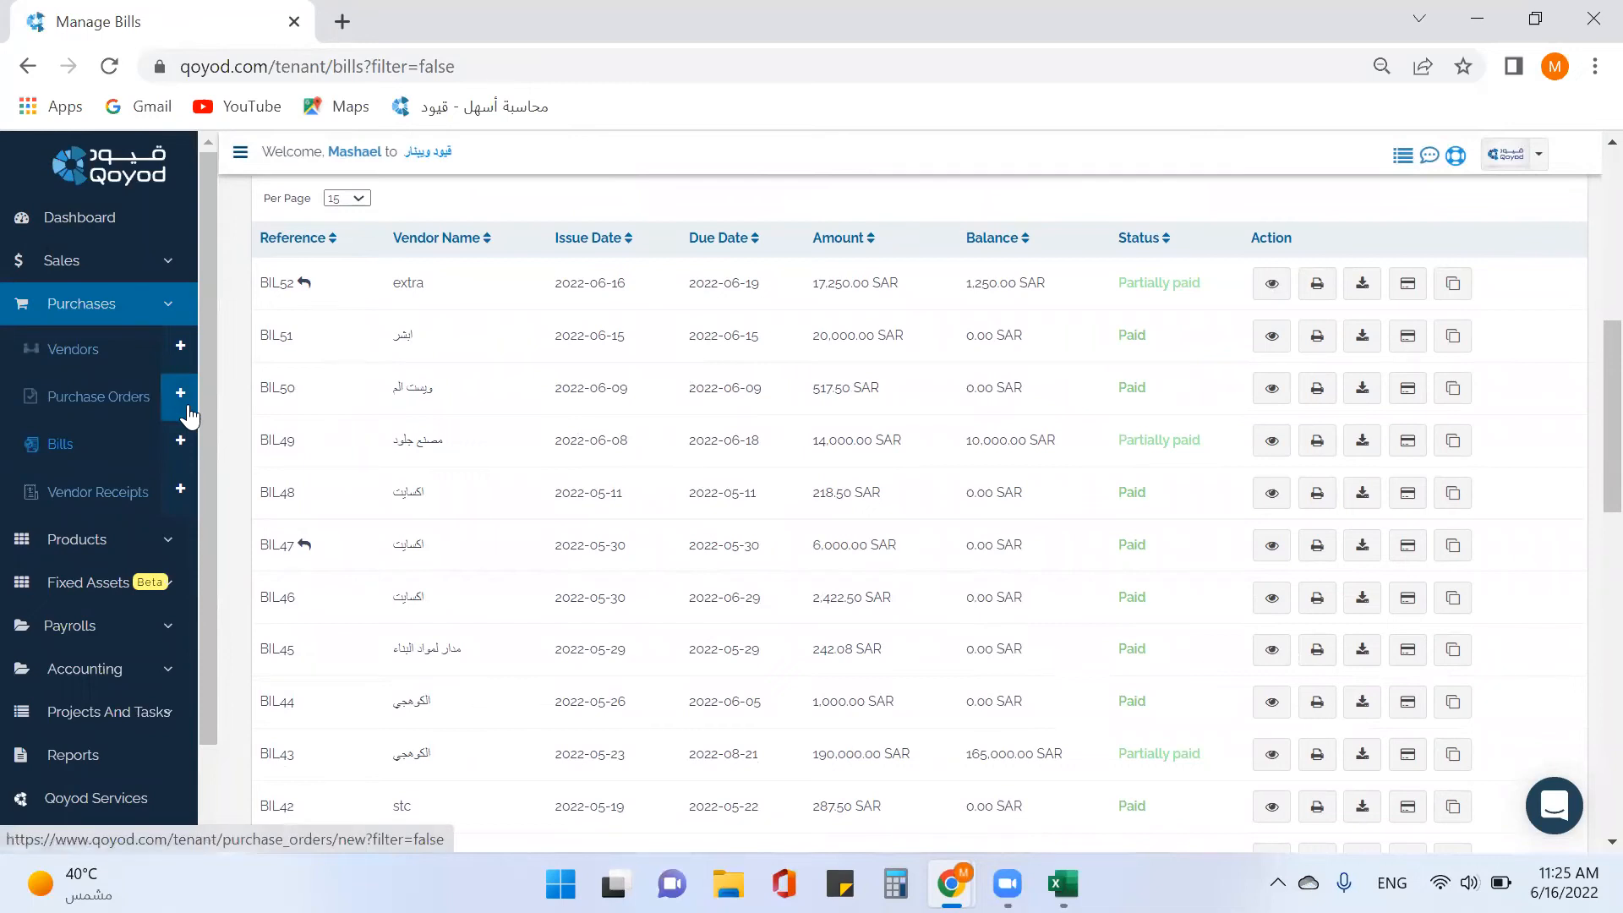
# Start a new vendor receipt for BIL43's vendor, dated 2022-06-16, amount 15000.
pyautogui.click(116, 497)
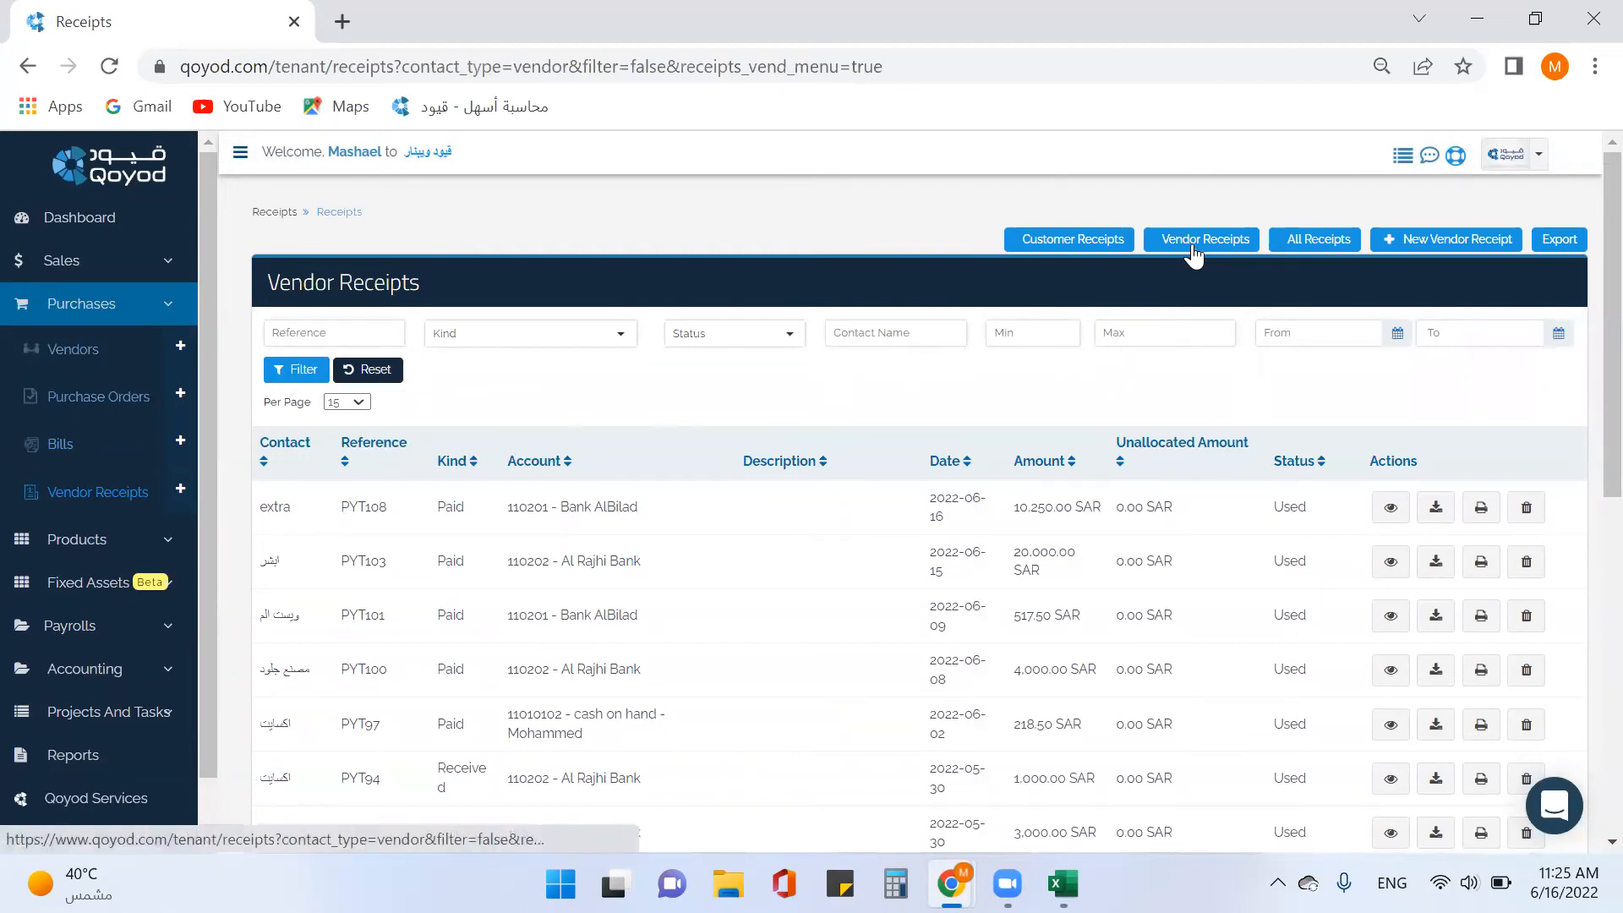
pyautogui.click(1437, 246)
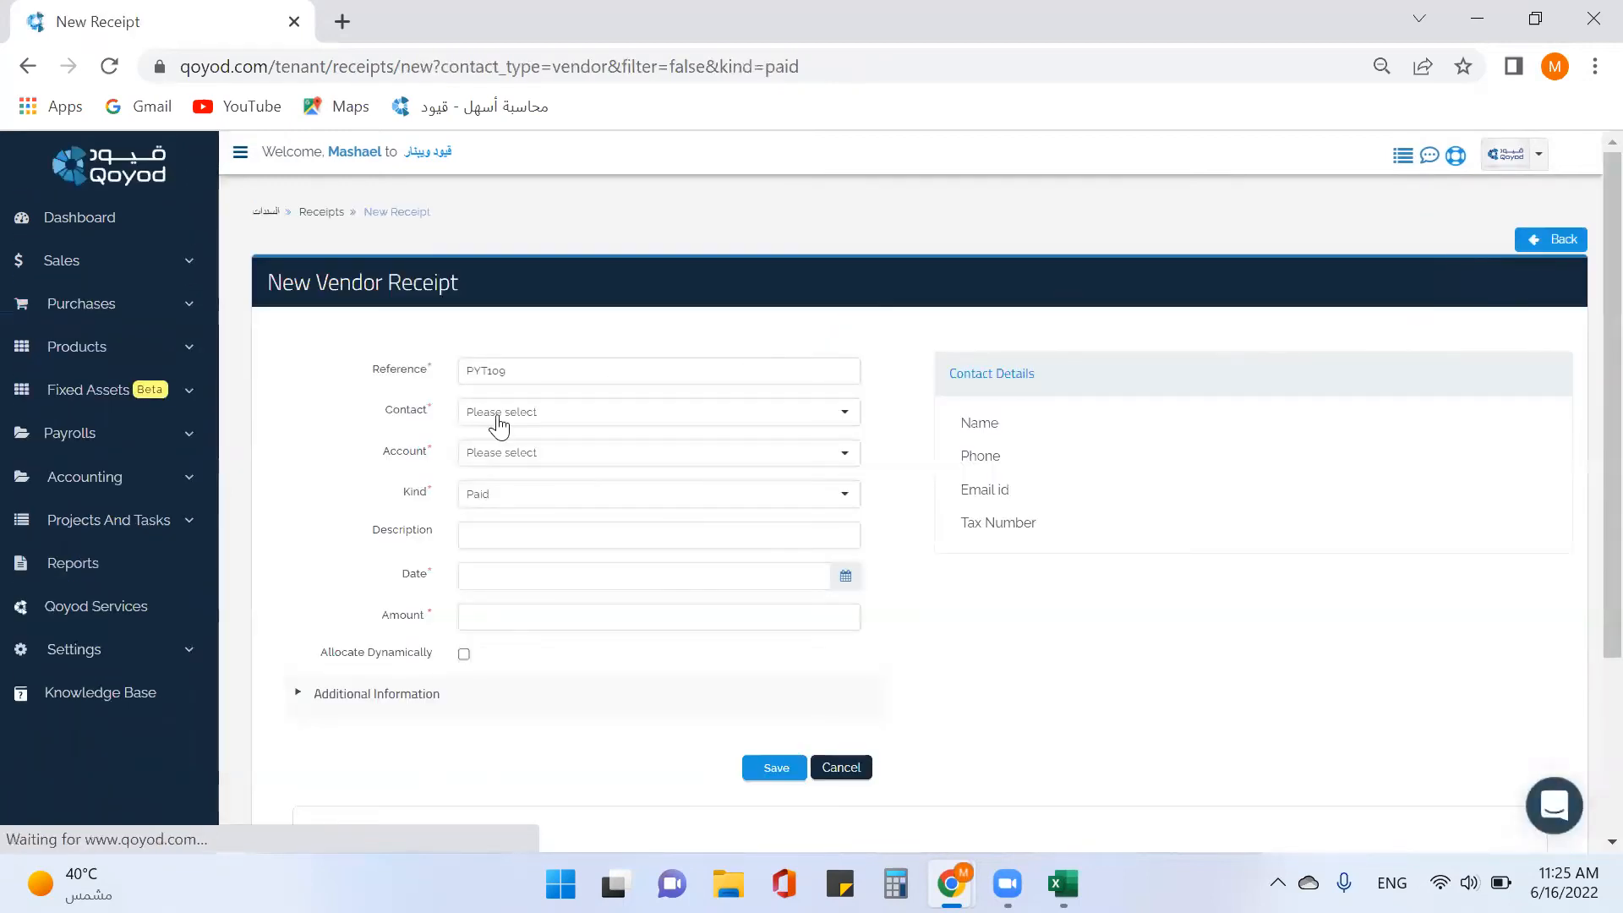
pyautogui.click(560, 421)
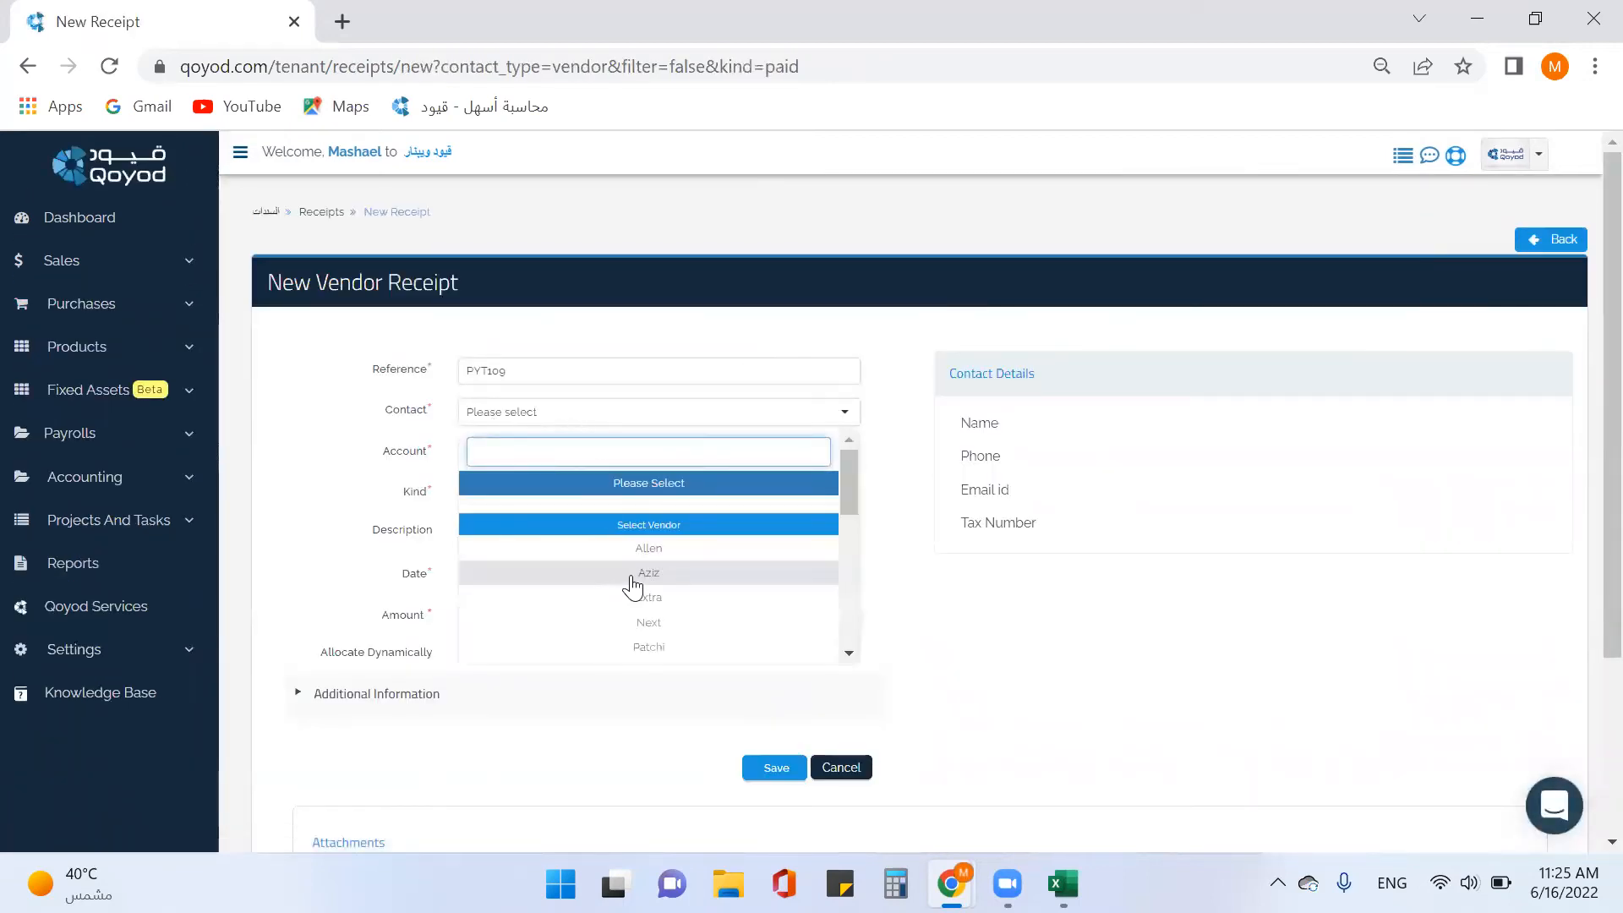
pyautogui.scroll(-6, 642, 574)
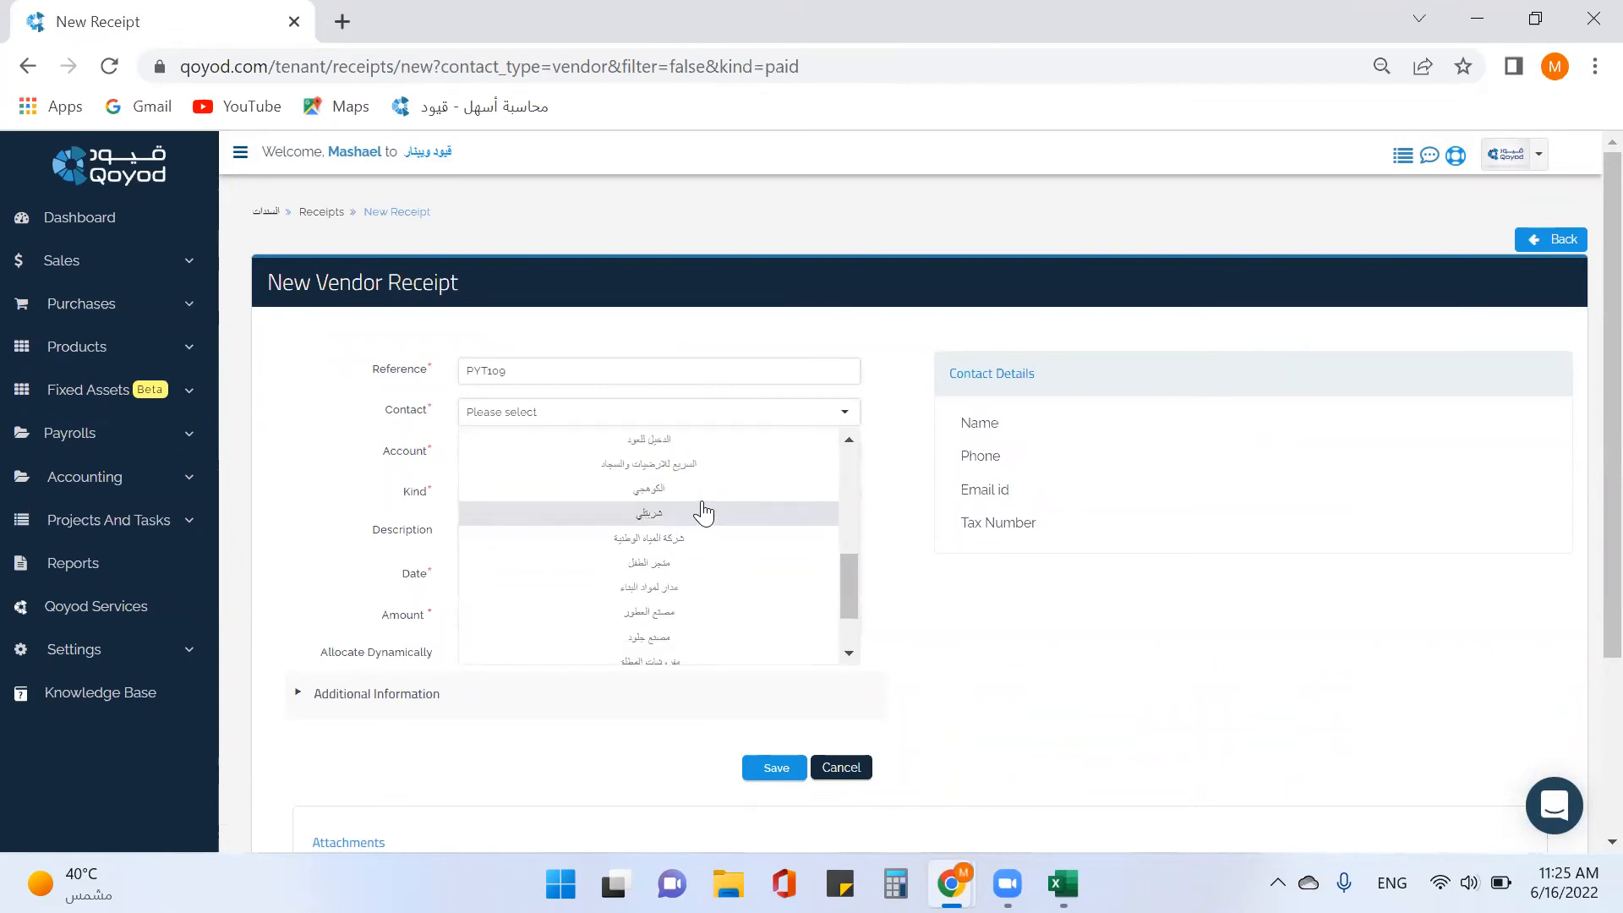
pyautogui.click(706, 492)
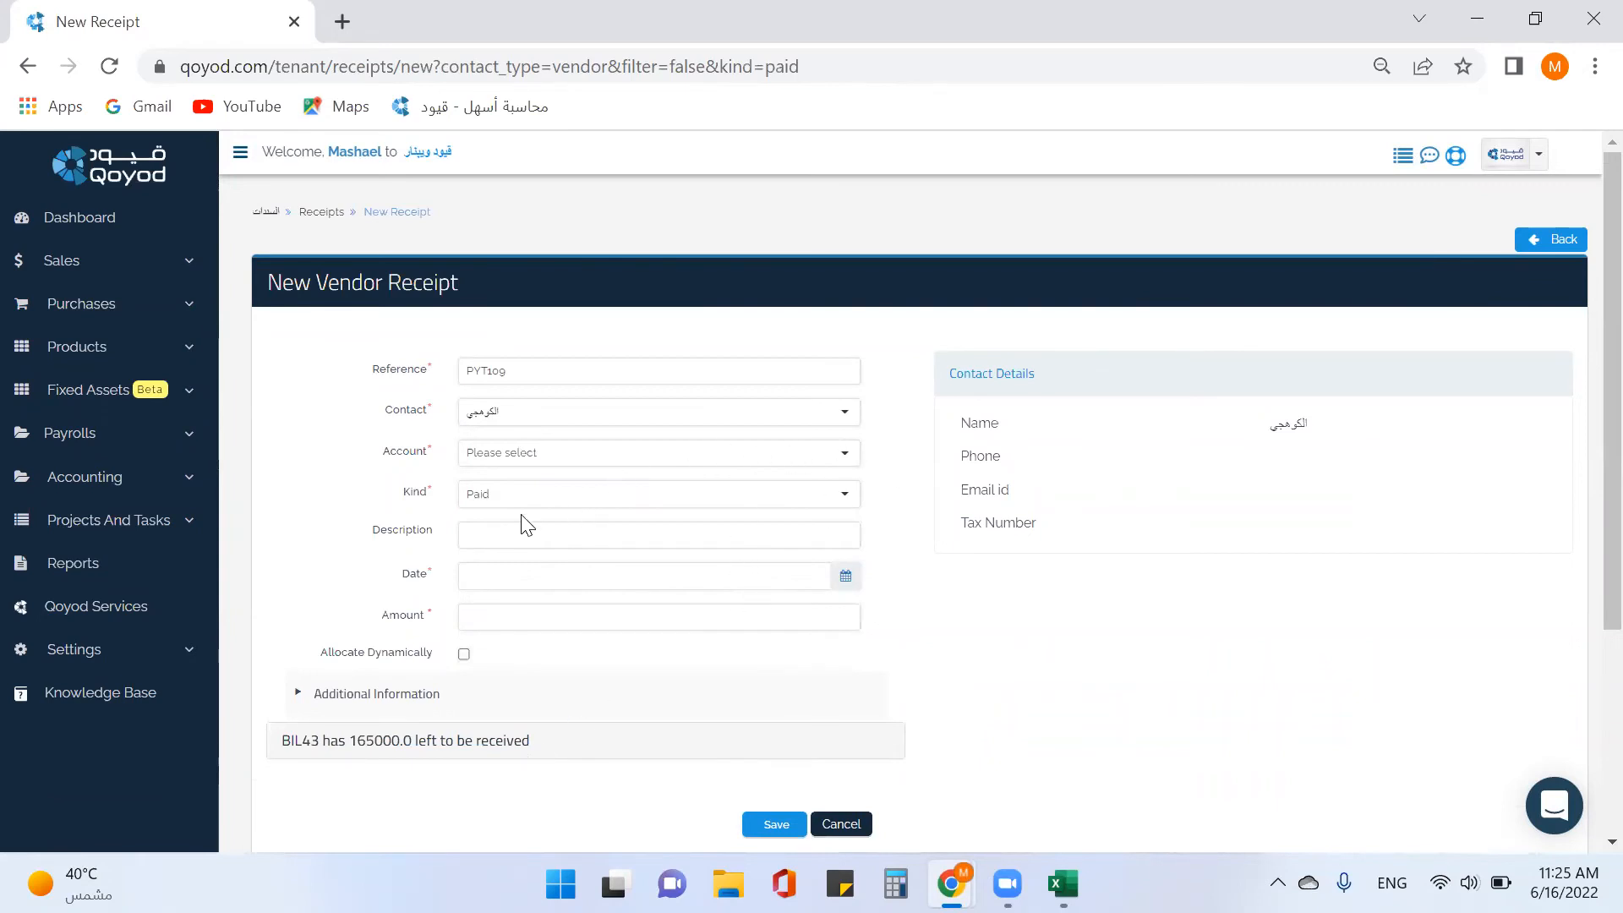
pyautogui.click(846, 579)
pyautogui.click(585, 457)
pyautogui.click(524, 624)
pyautogui.write('15000')
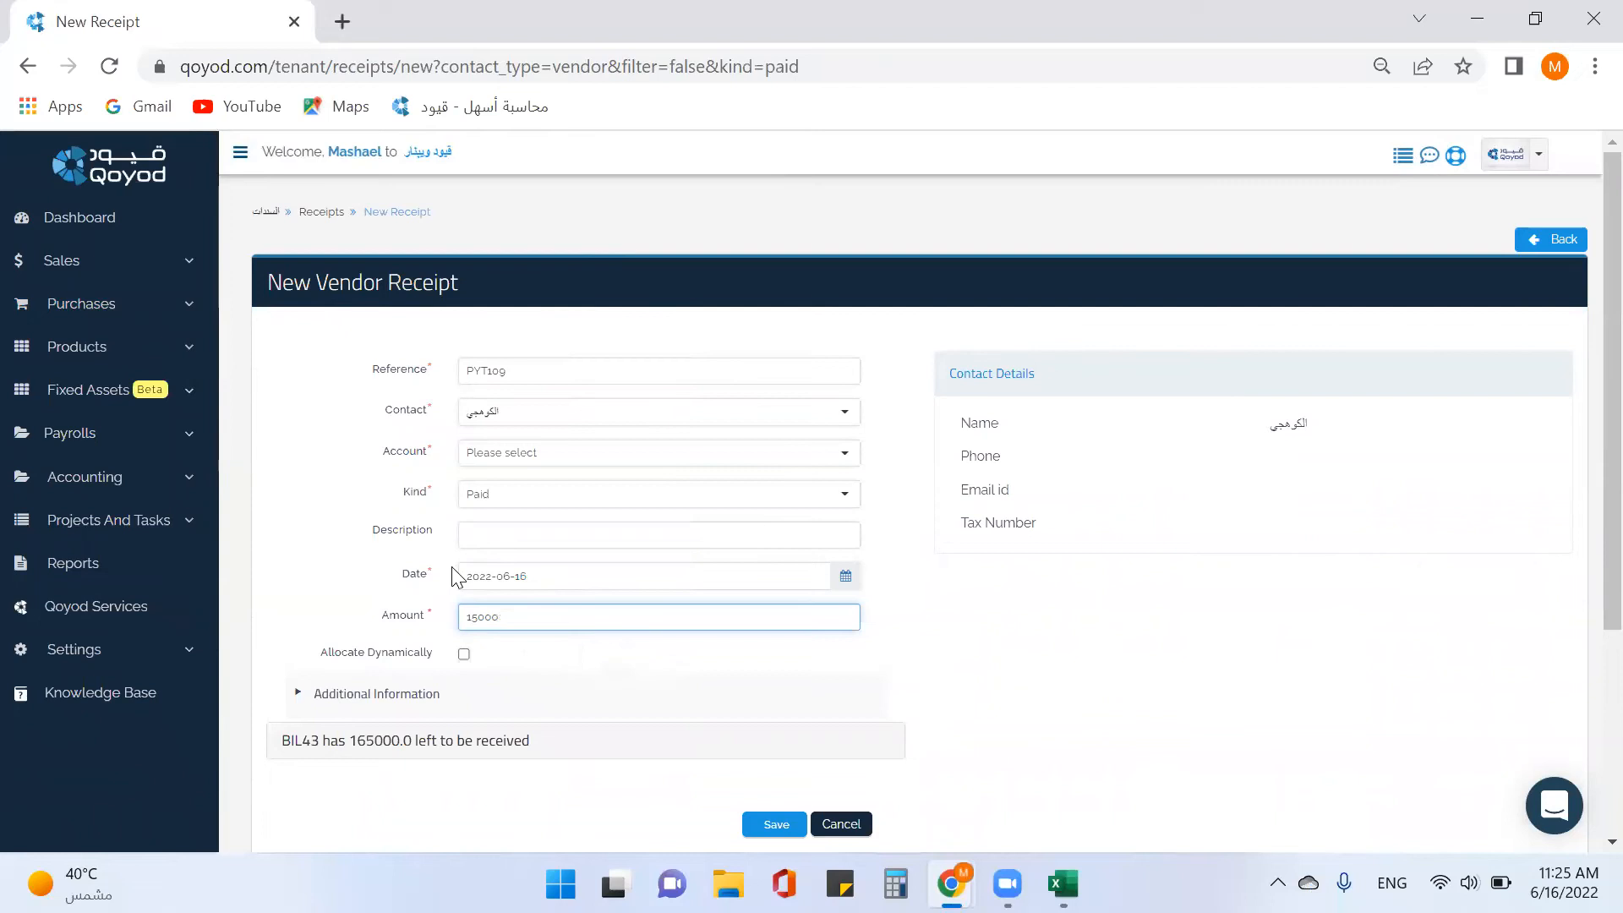
# Turn on Allocate Dynamically, pay from the cash-on-hand account, and save the receipt.
pyautogui.click(465, 653)
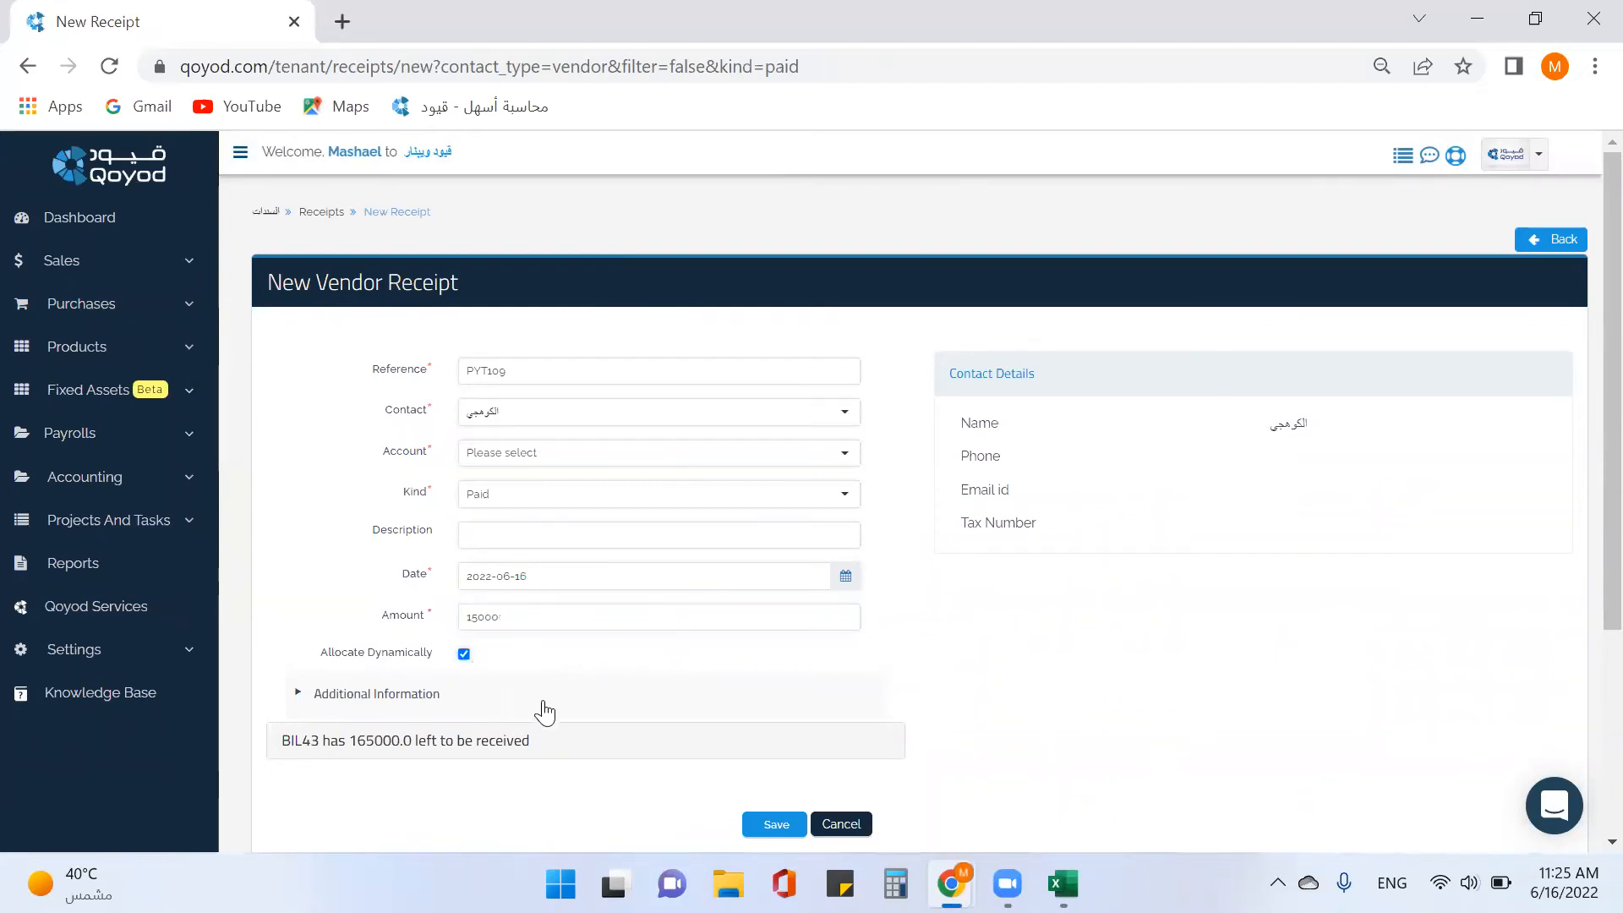
pyautogui.click(772, 828)
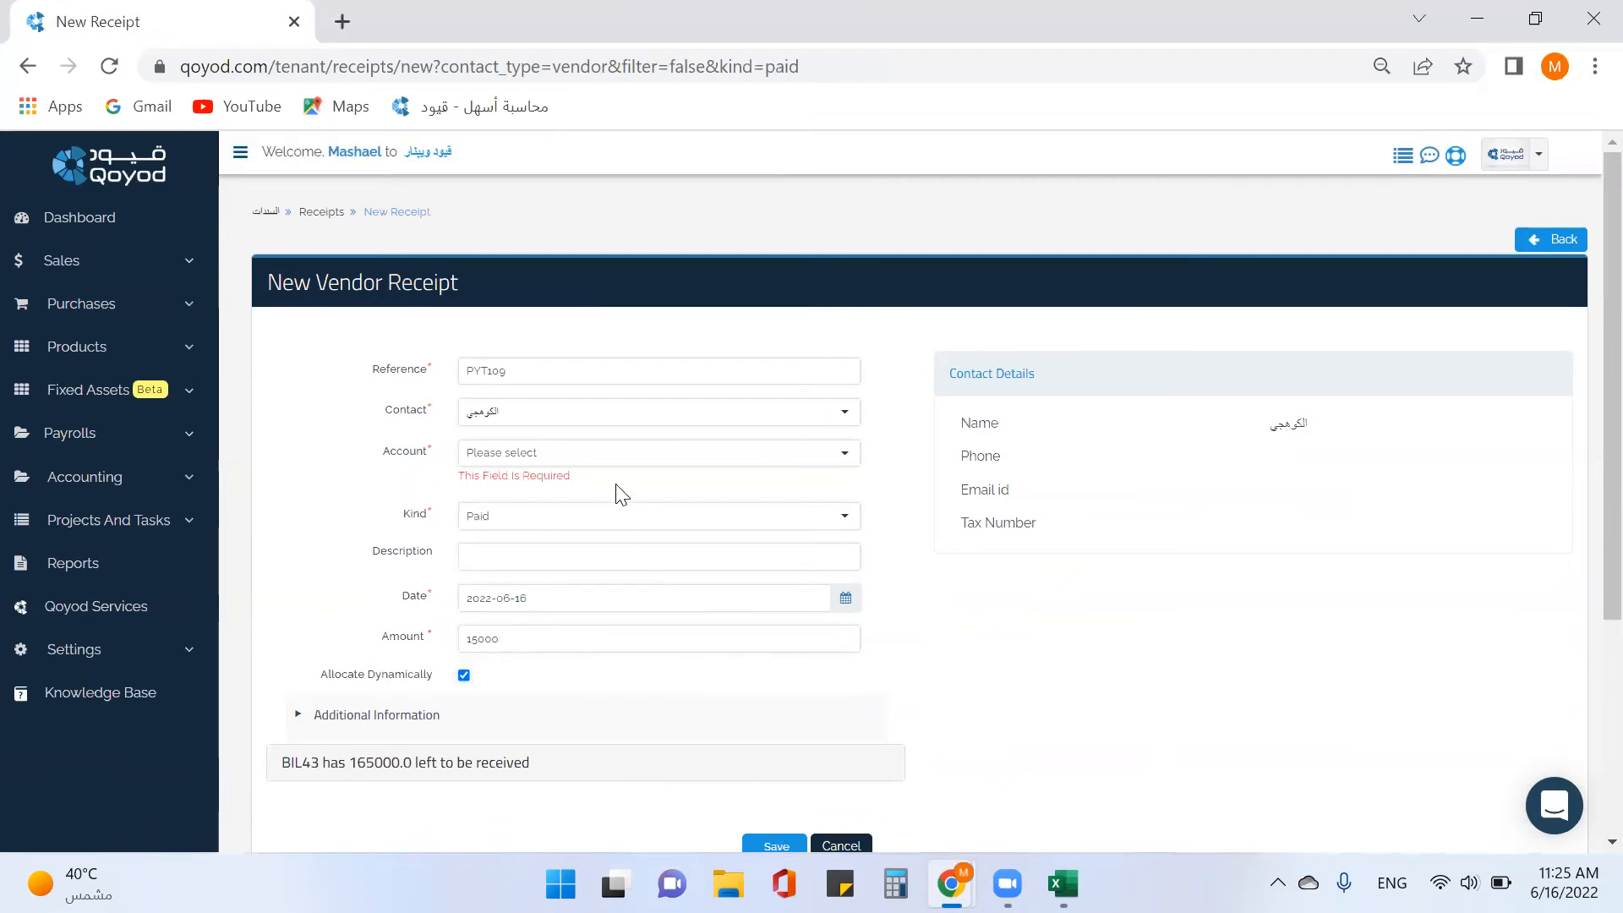
pyautogui.click(598, 457)
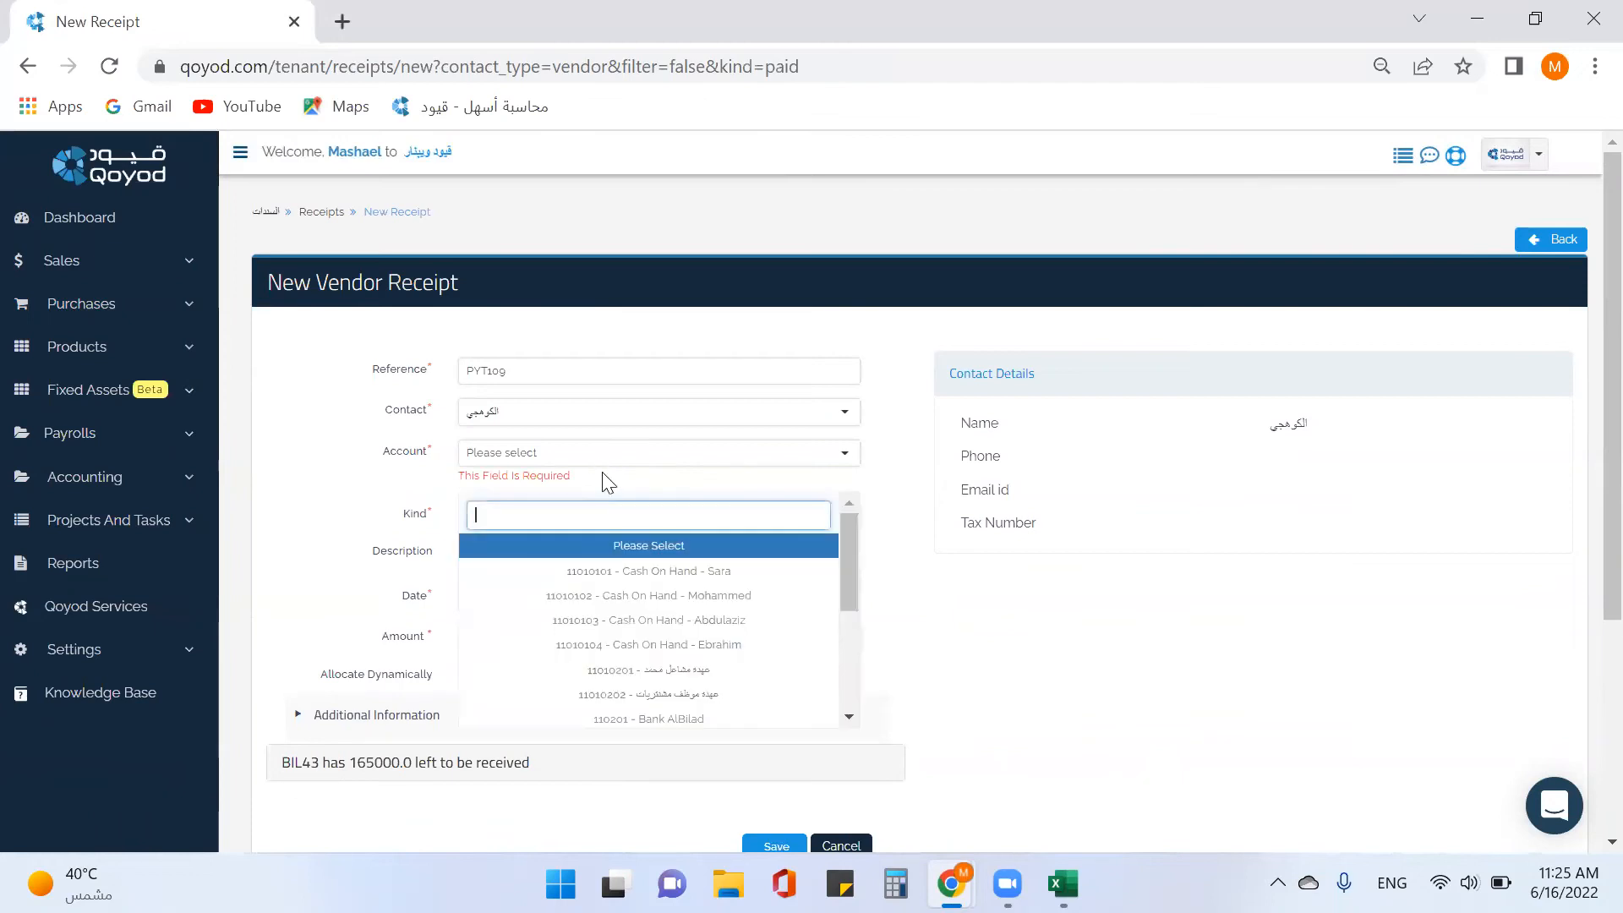
pyautogui.click(668, 648)
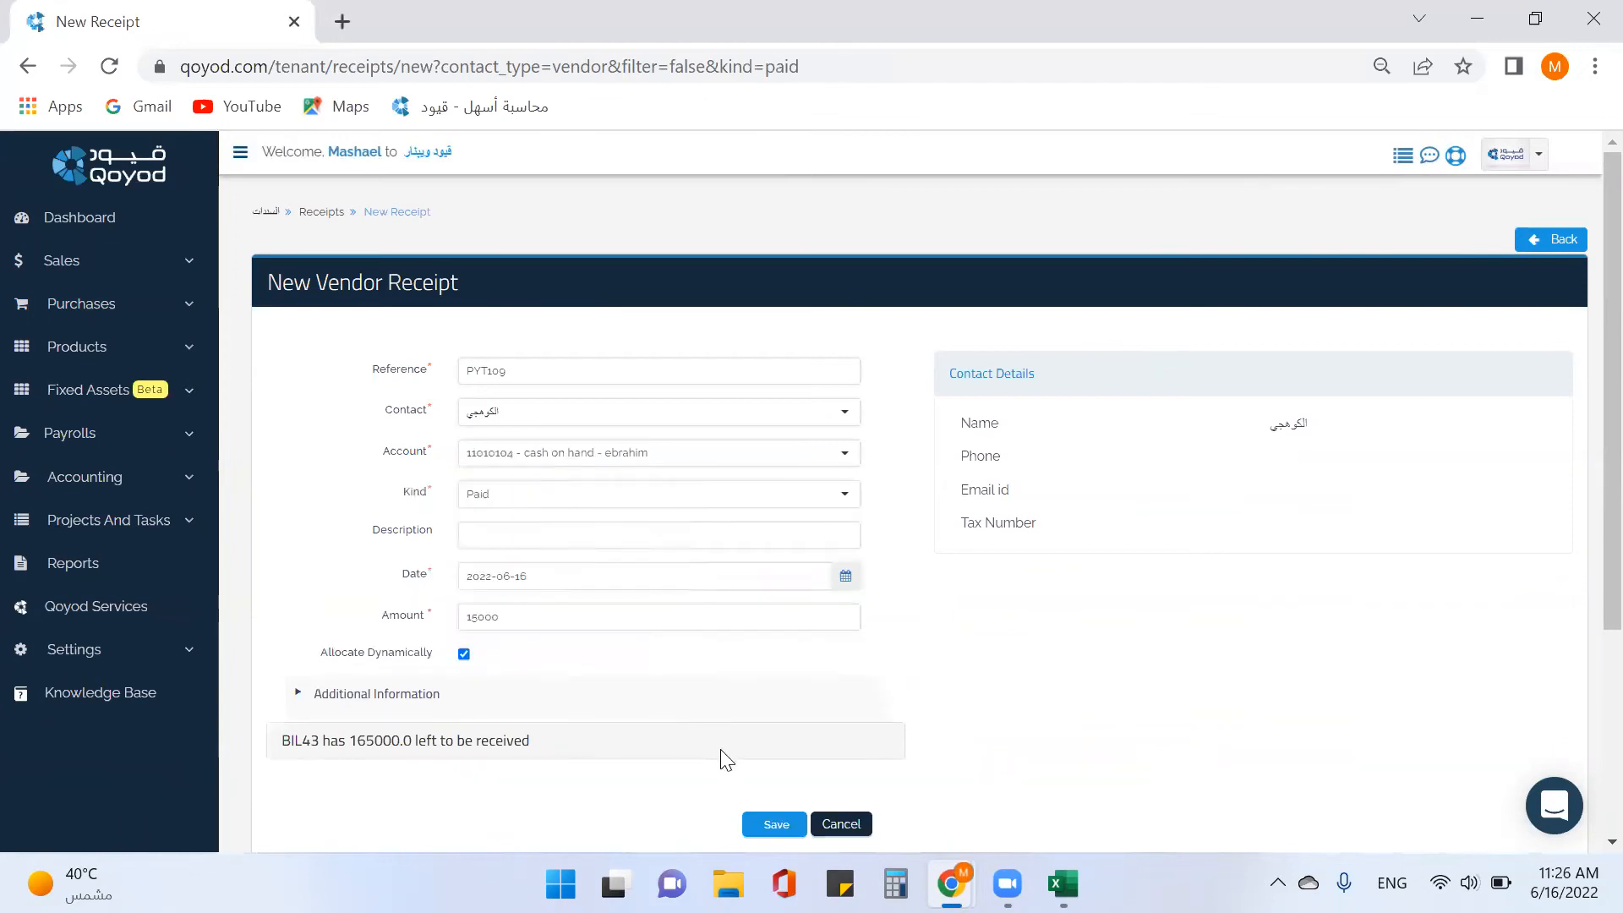
pyautogui.click(760, 826)
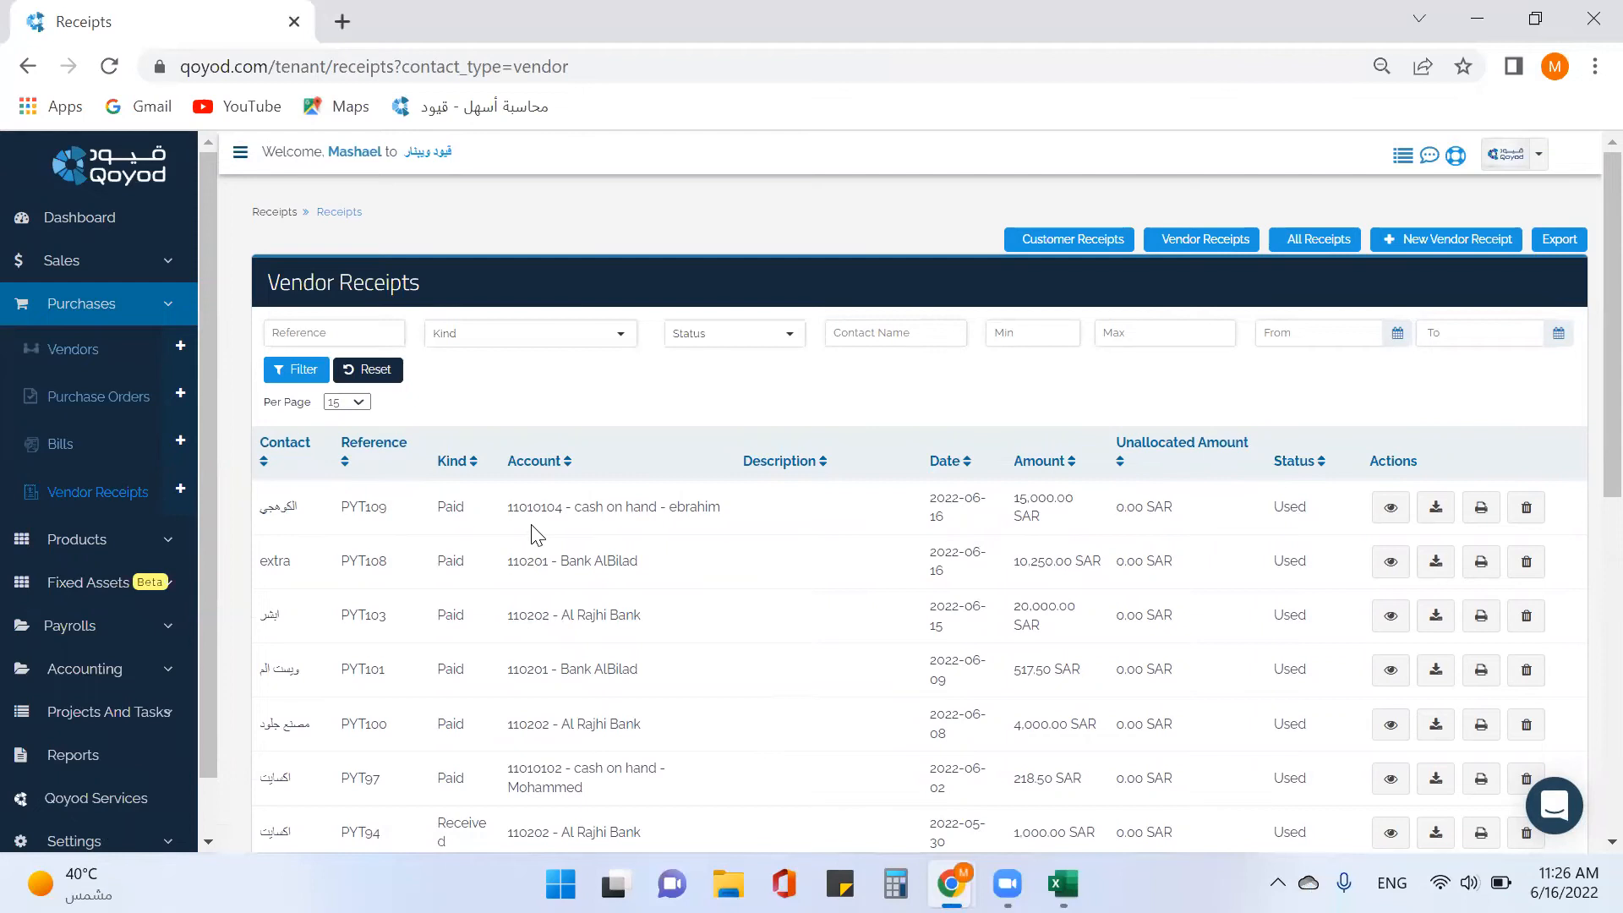
# Scroll the Bills table to BIL43 to verify its 150,000 SAR remaining balance.
pyautogui.click(68, 448)
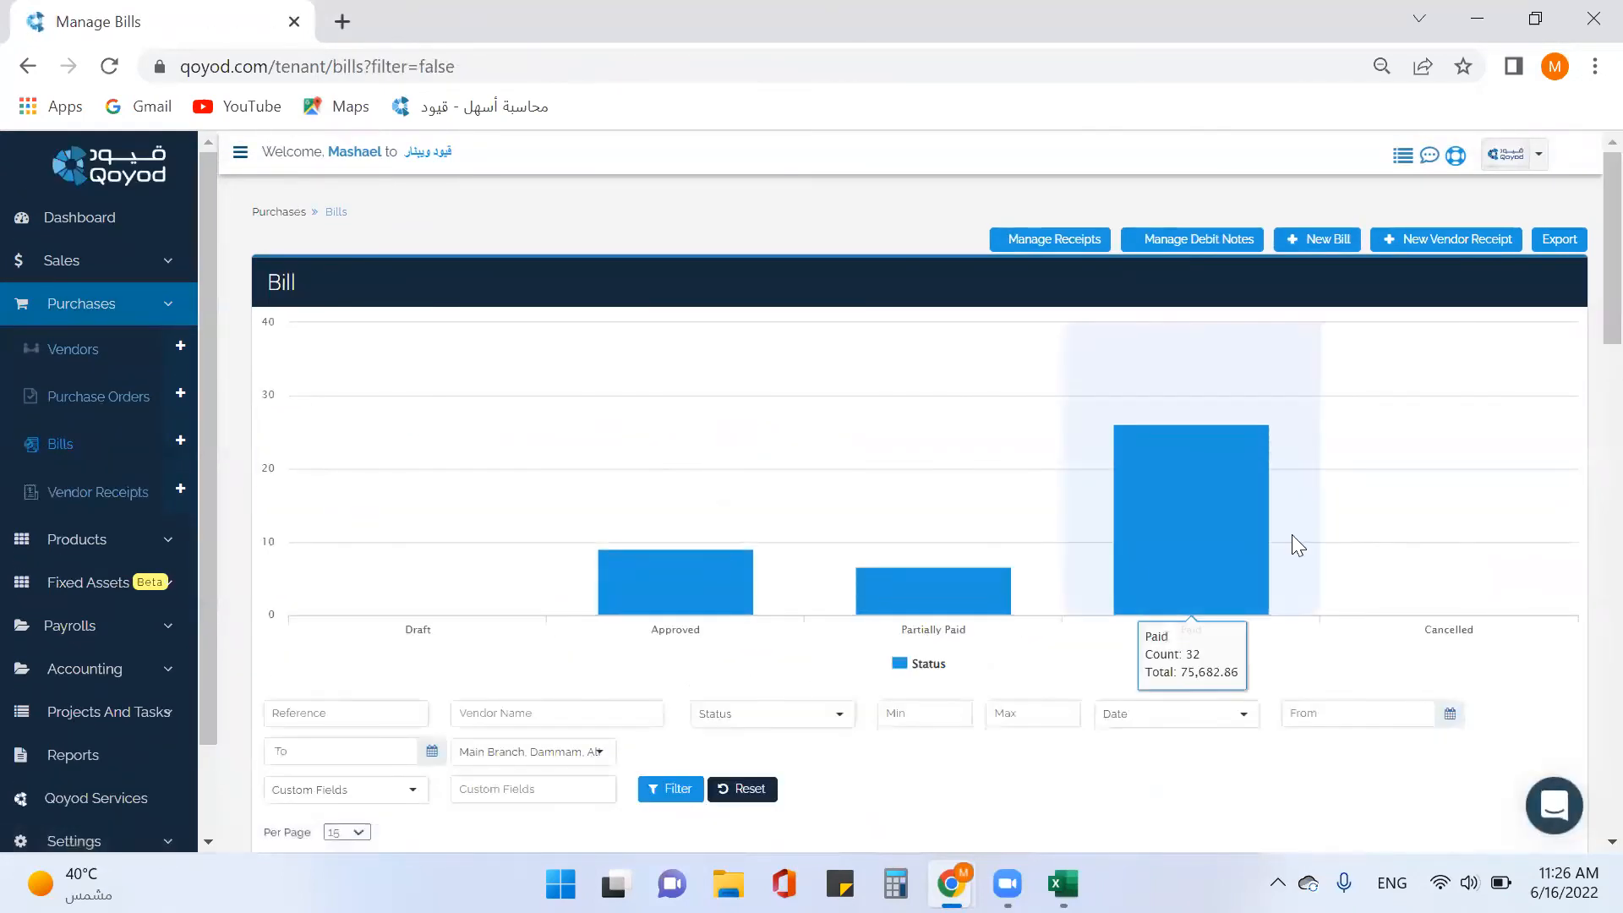
pyautogui.scroll(-3, 858, 613)
pyautogui.scroll(-5, 858, 613)
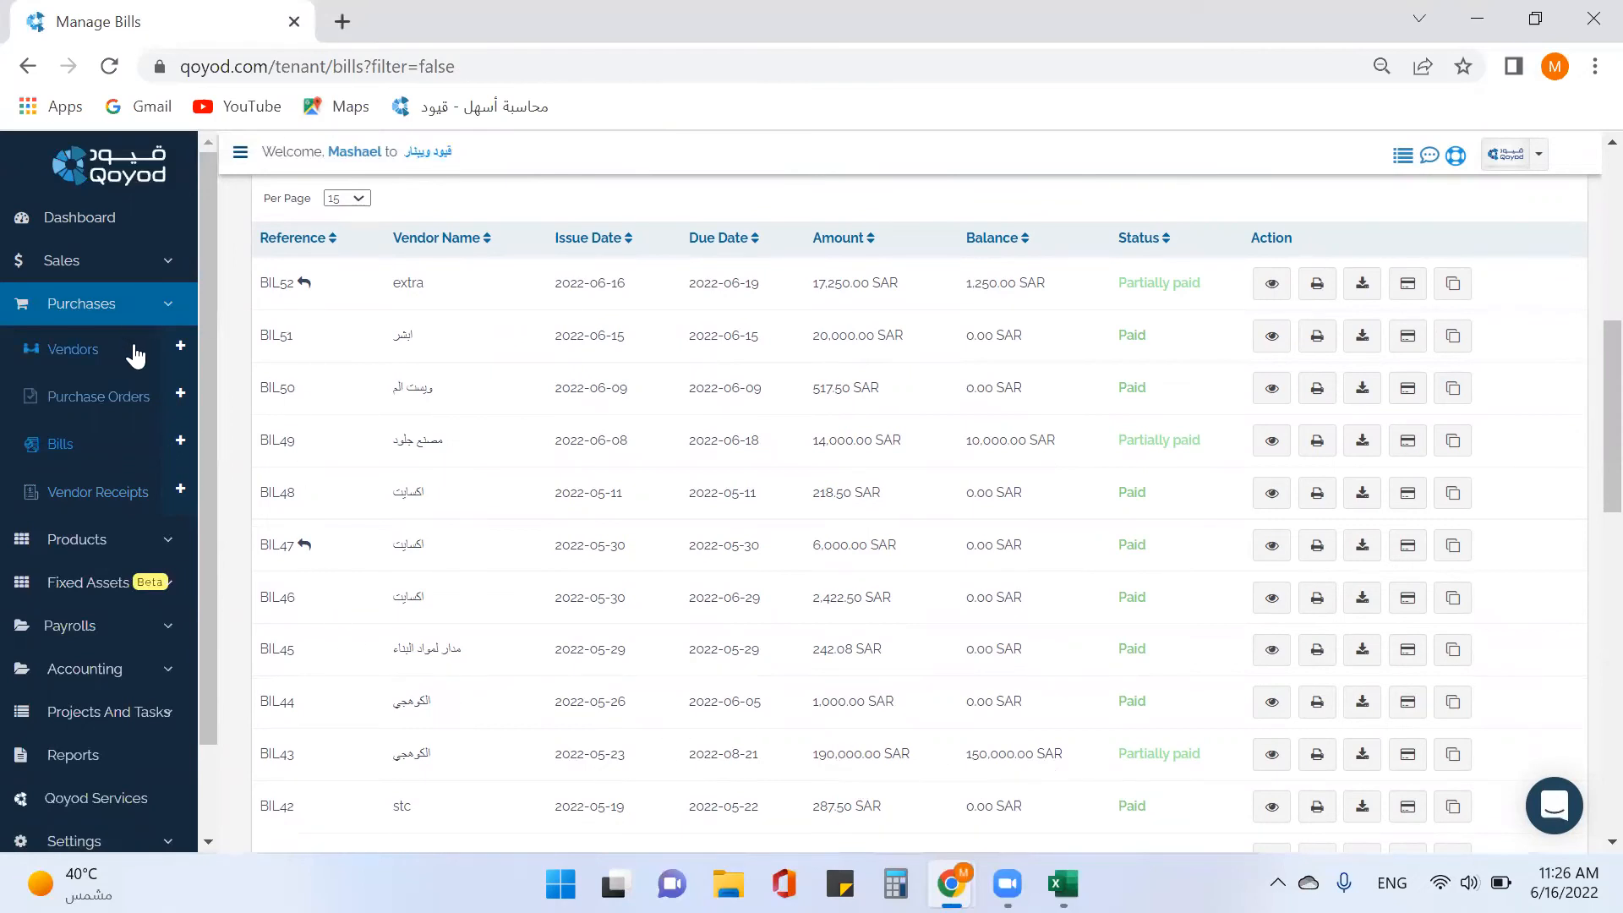
pyautogui.scroll(3, 252, 362)
pyautogui.scroll(5, 252, 362)
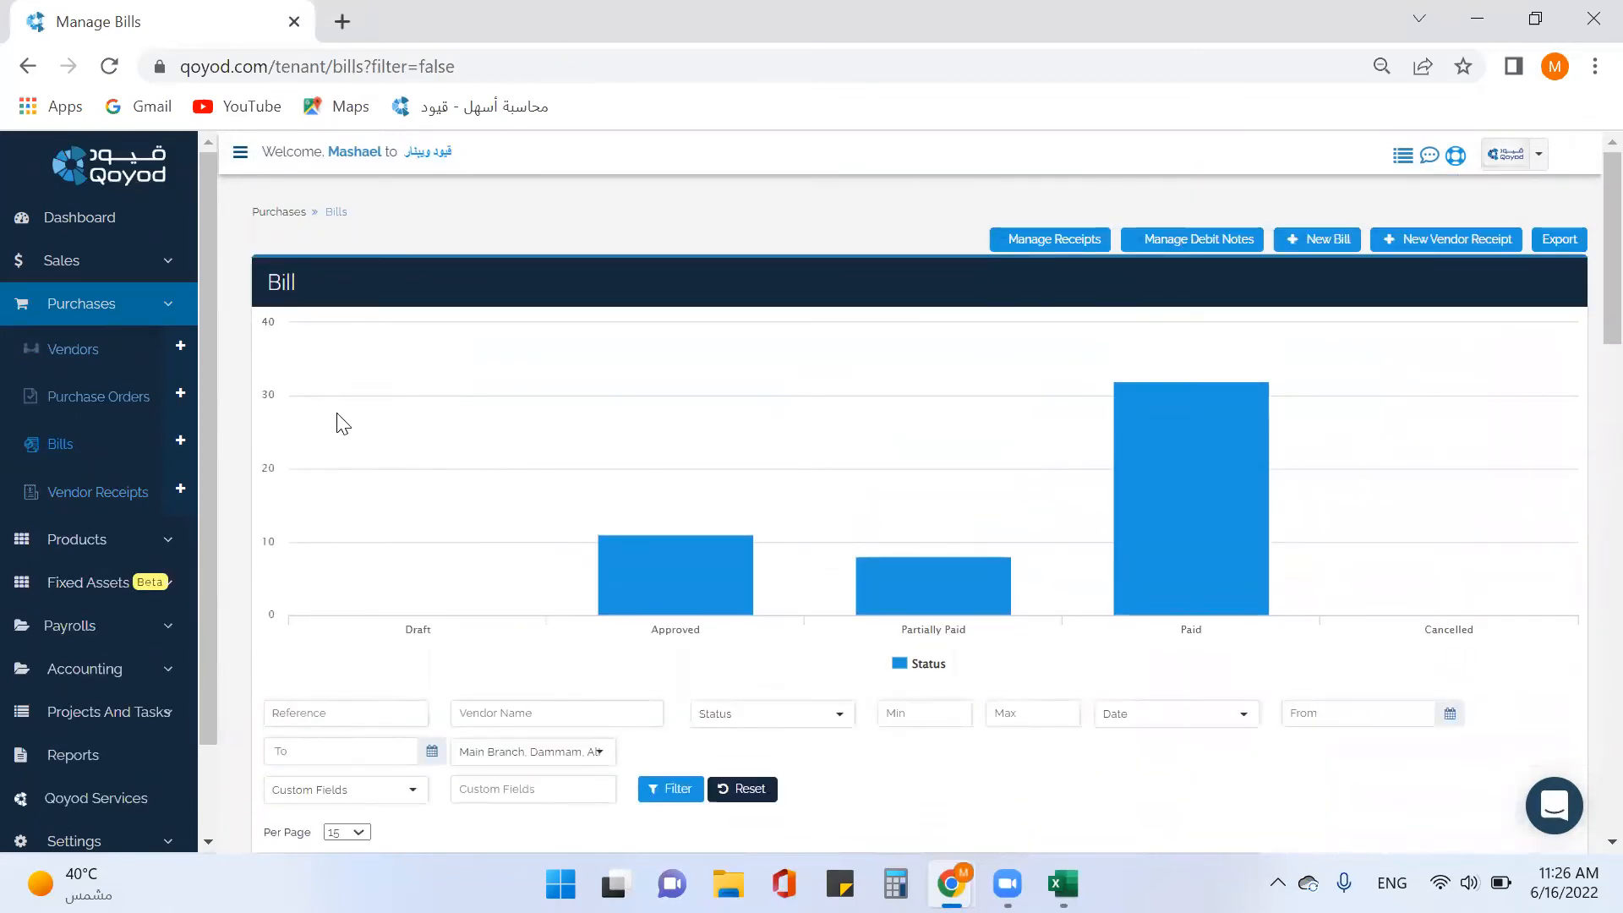
pyautogui.moveTo(1321, 488)
pyautogui.scroll(-4, 1072, 258)
pyautogui.scroll(4, 1072, 260)
# From Manage Receipts, view receipt PYT90's allocations to BIL5 and BIL45.
pyautogui.click(1043, 248)
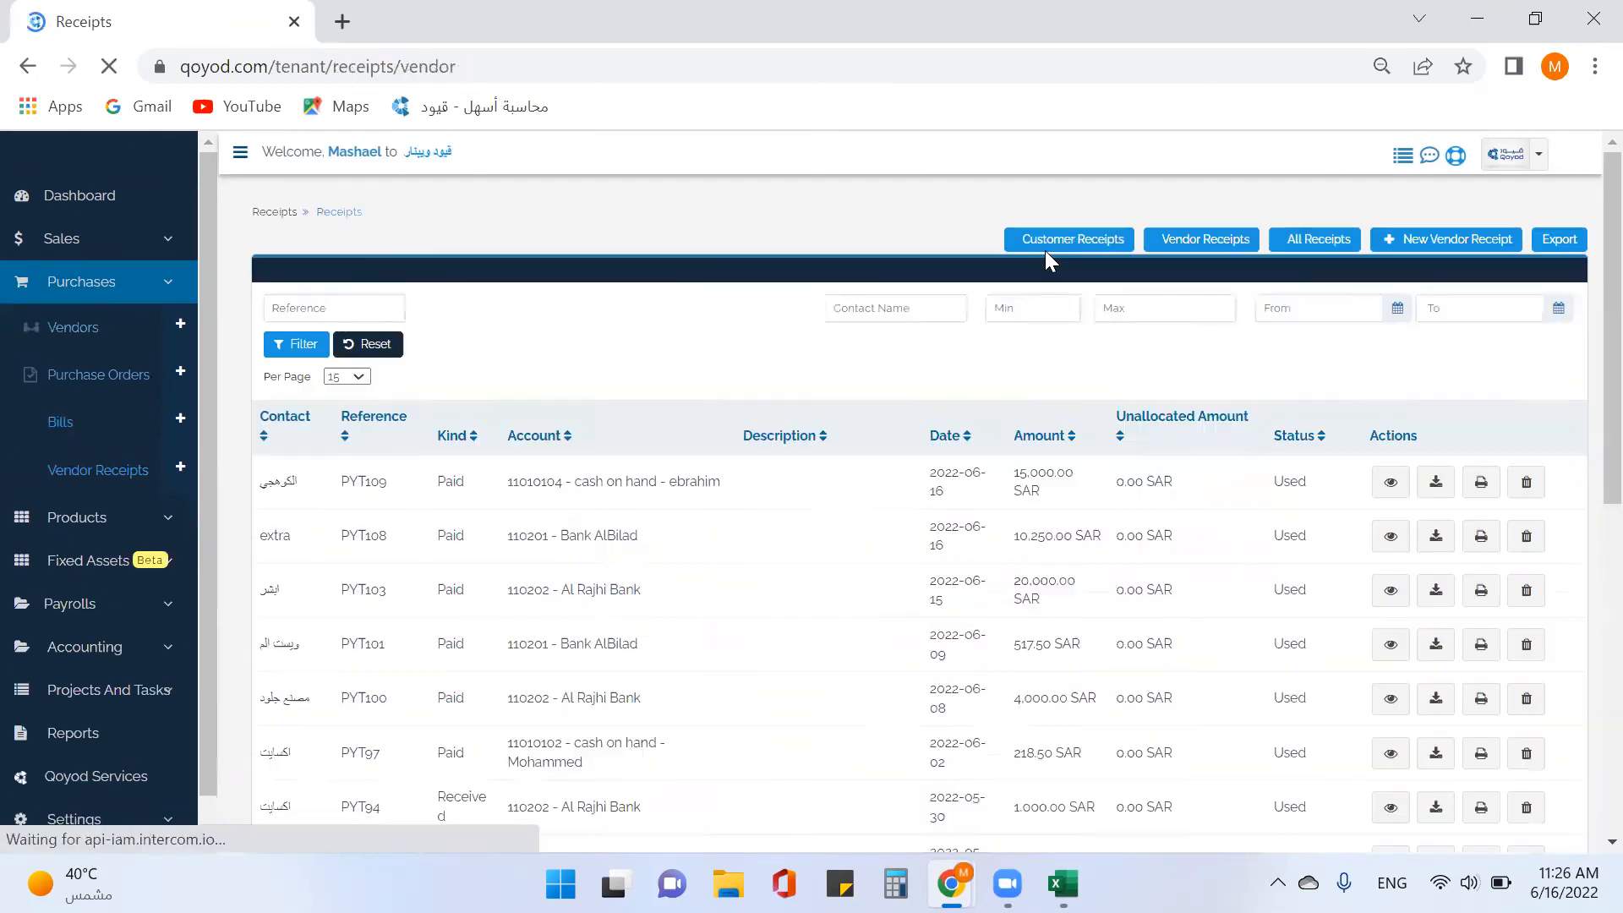
pyautogui.scroll(-8, 1216, 449)
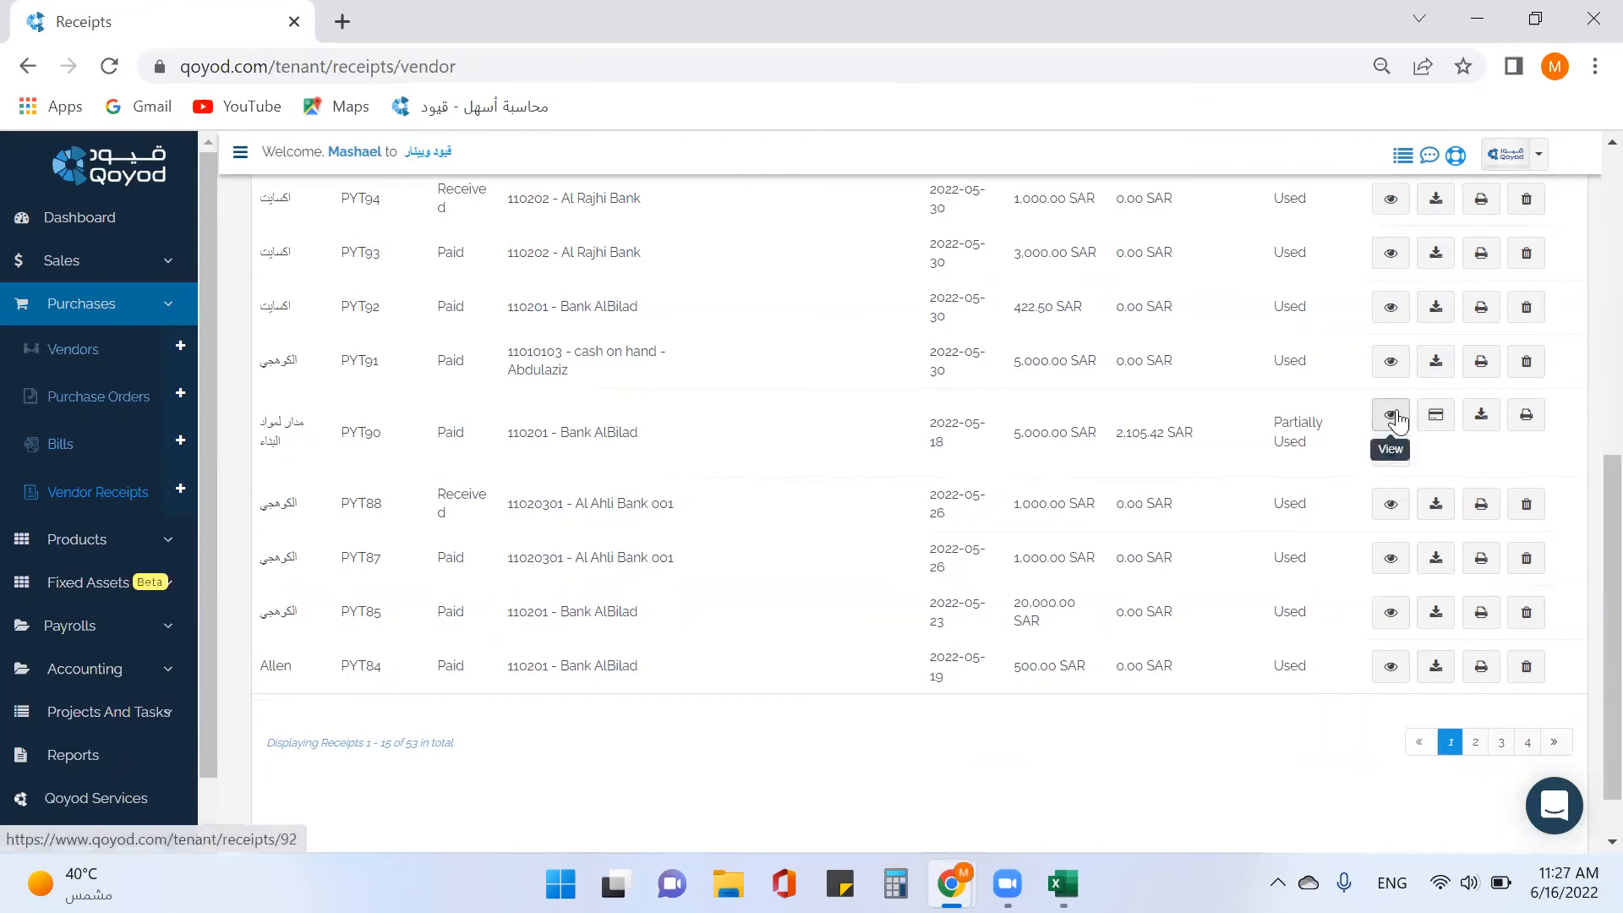
pyautogui.click(1392, 416)
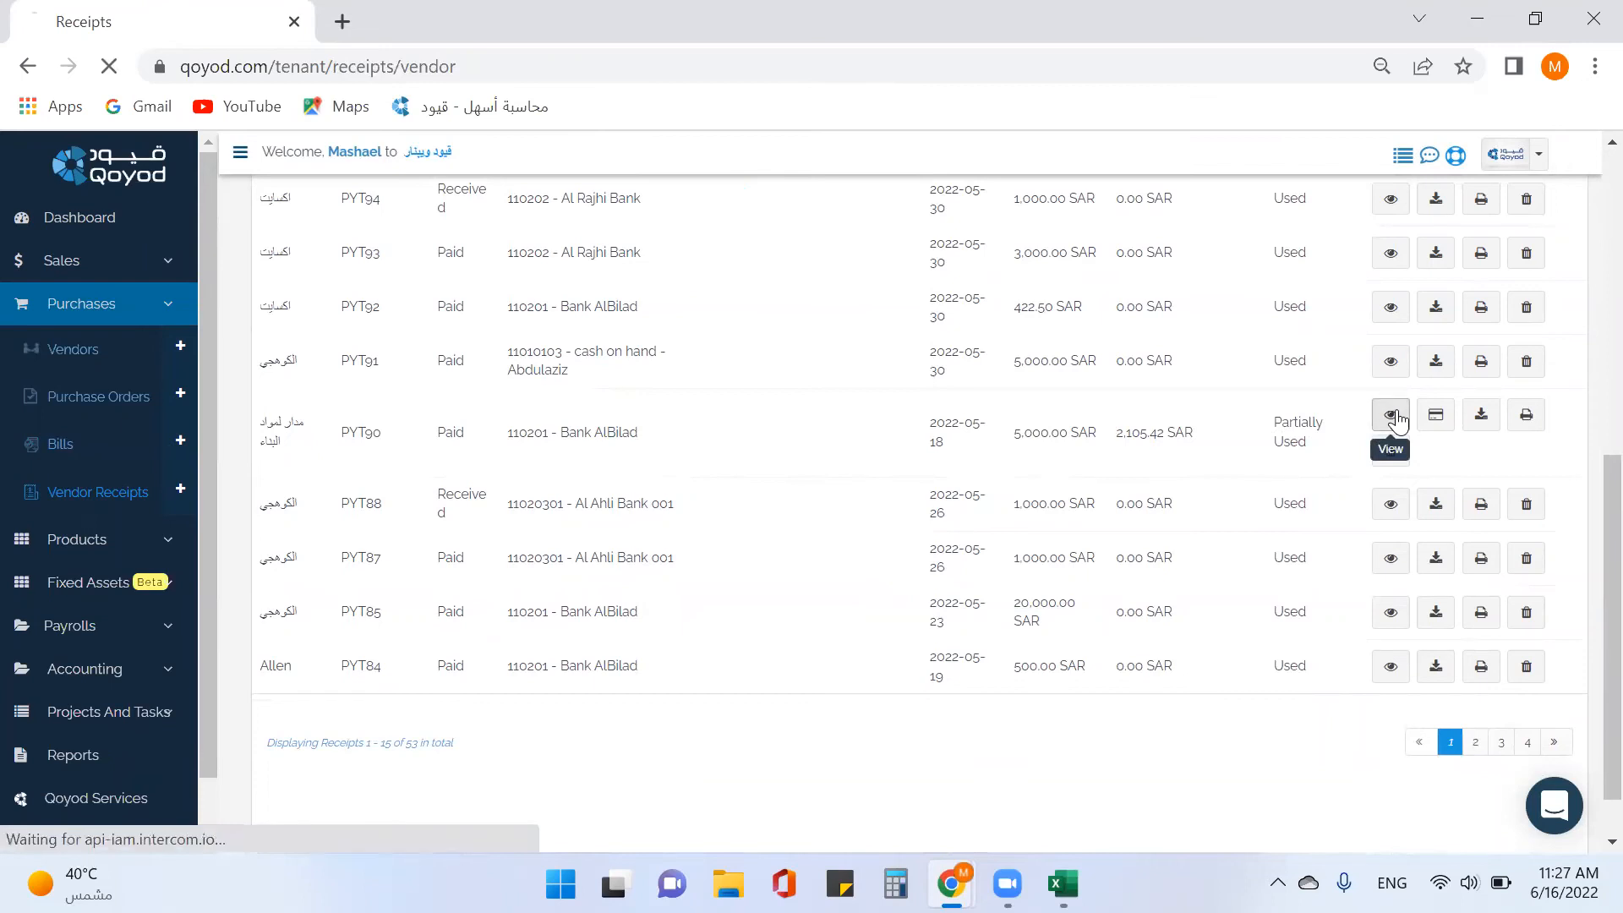
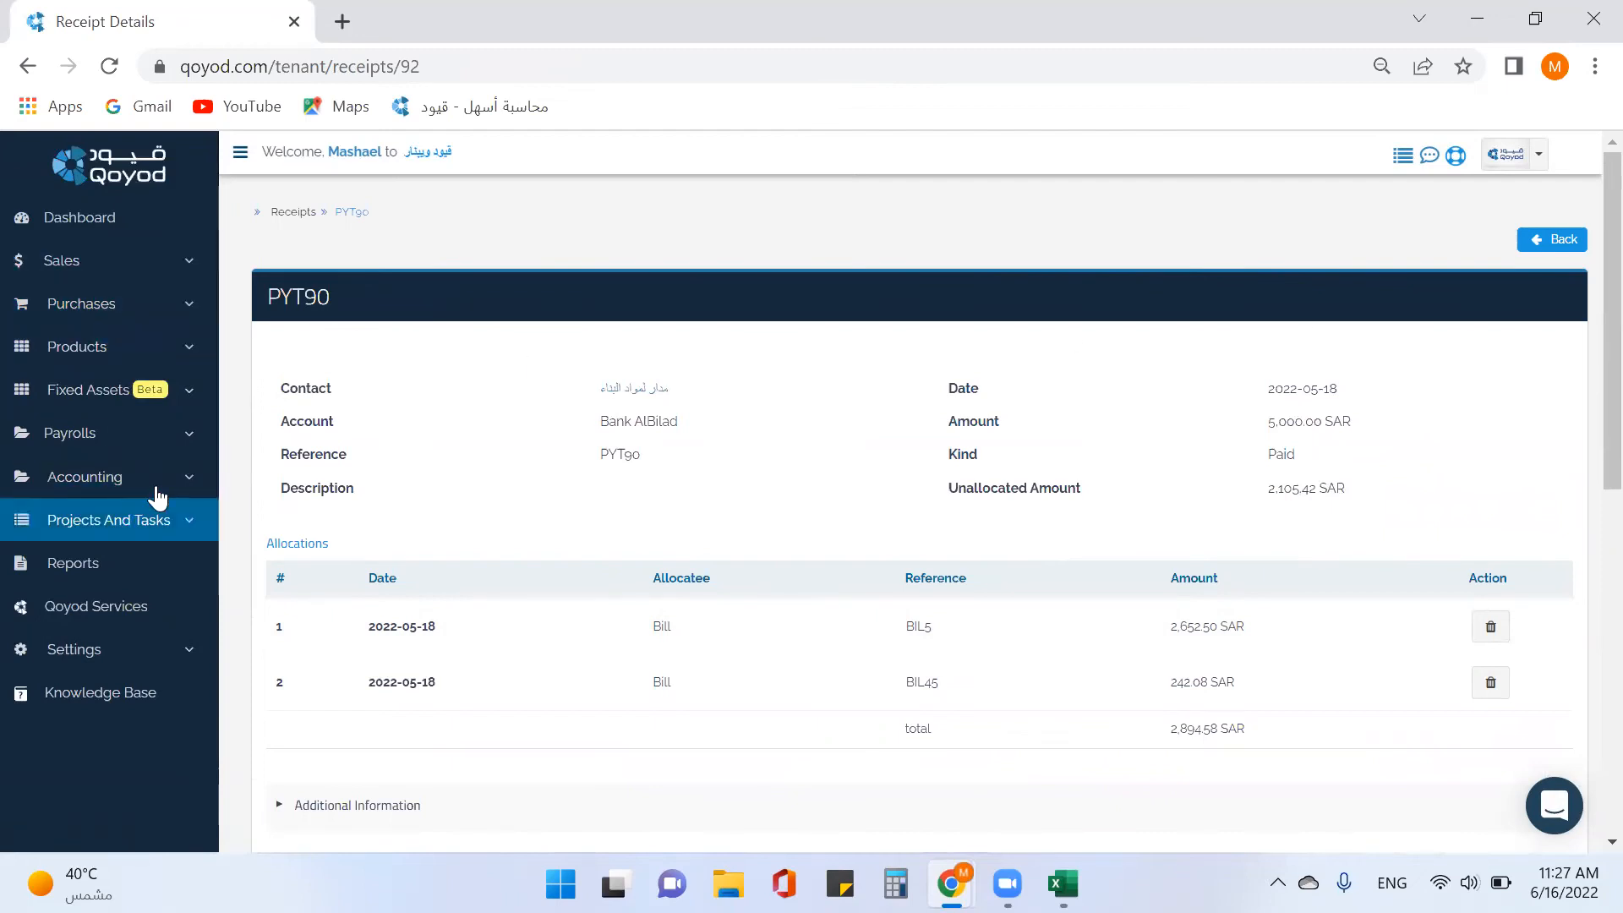
# Start a new bill for the building-materials vendor with a mattress line.
pyautogui.click(131, 321)
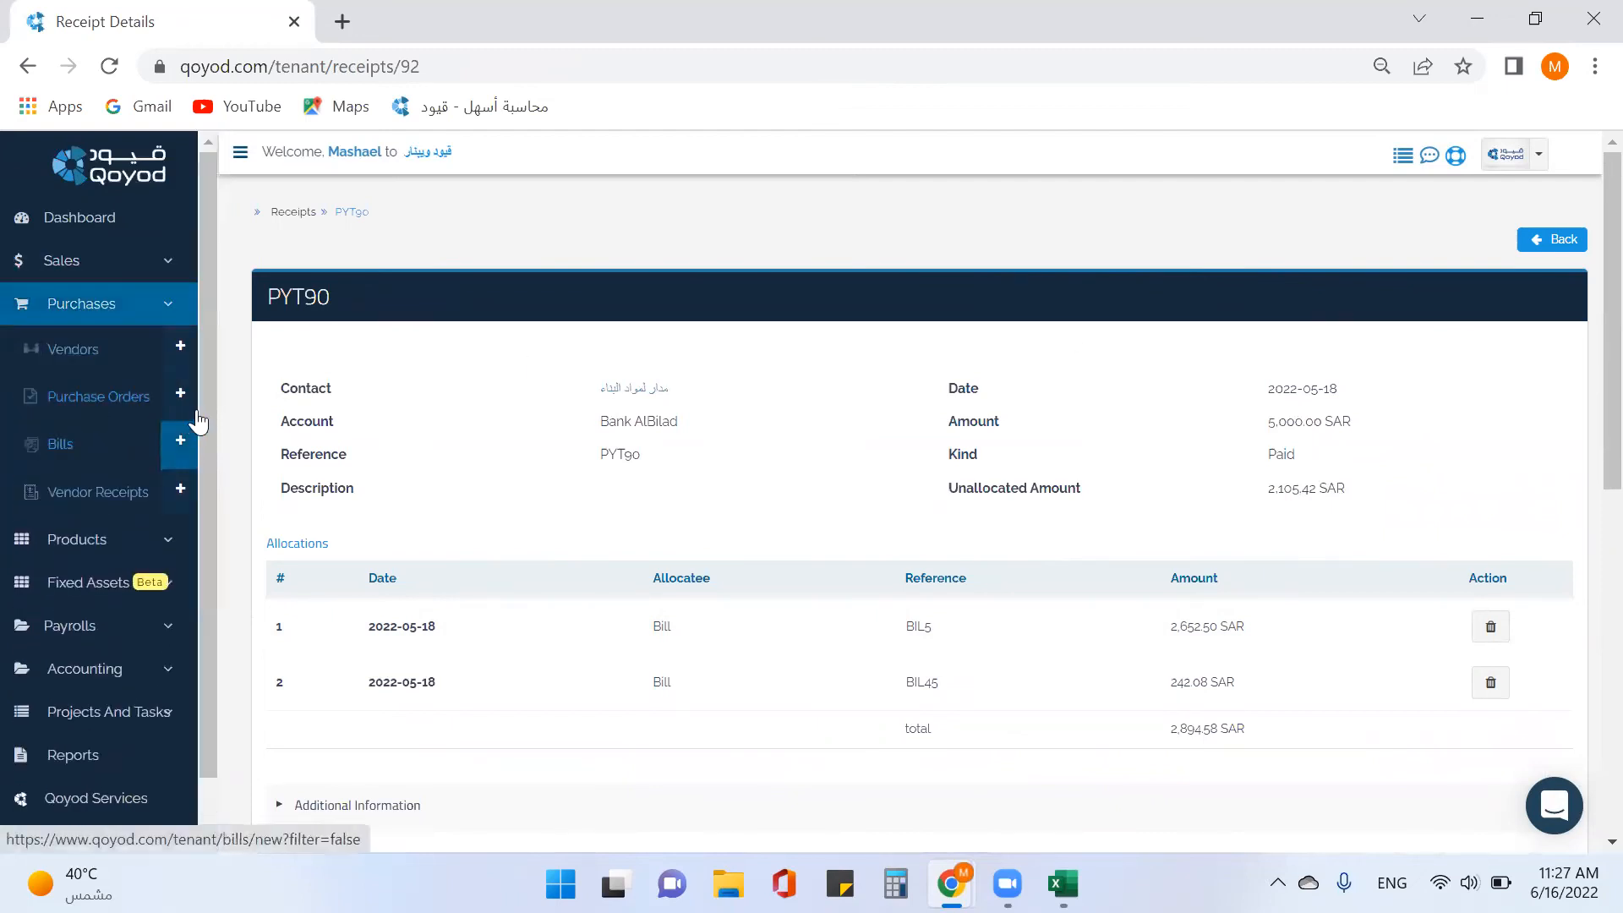
pyautogui.click(181, 453)
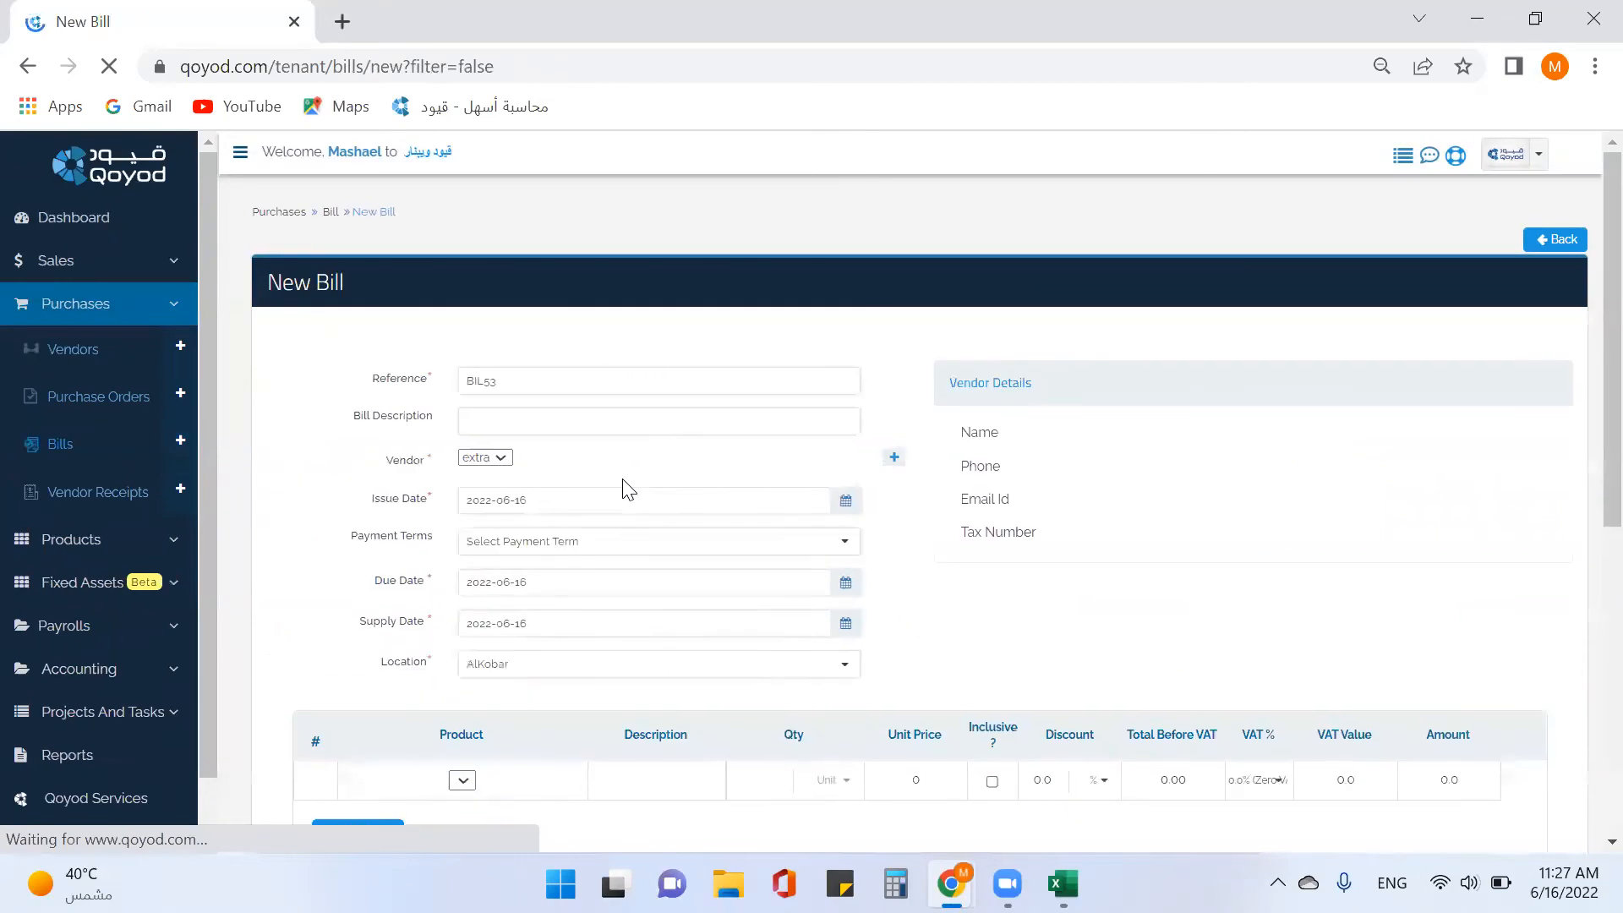
pyautogui.click(845, 462)
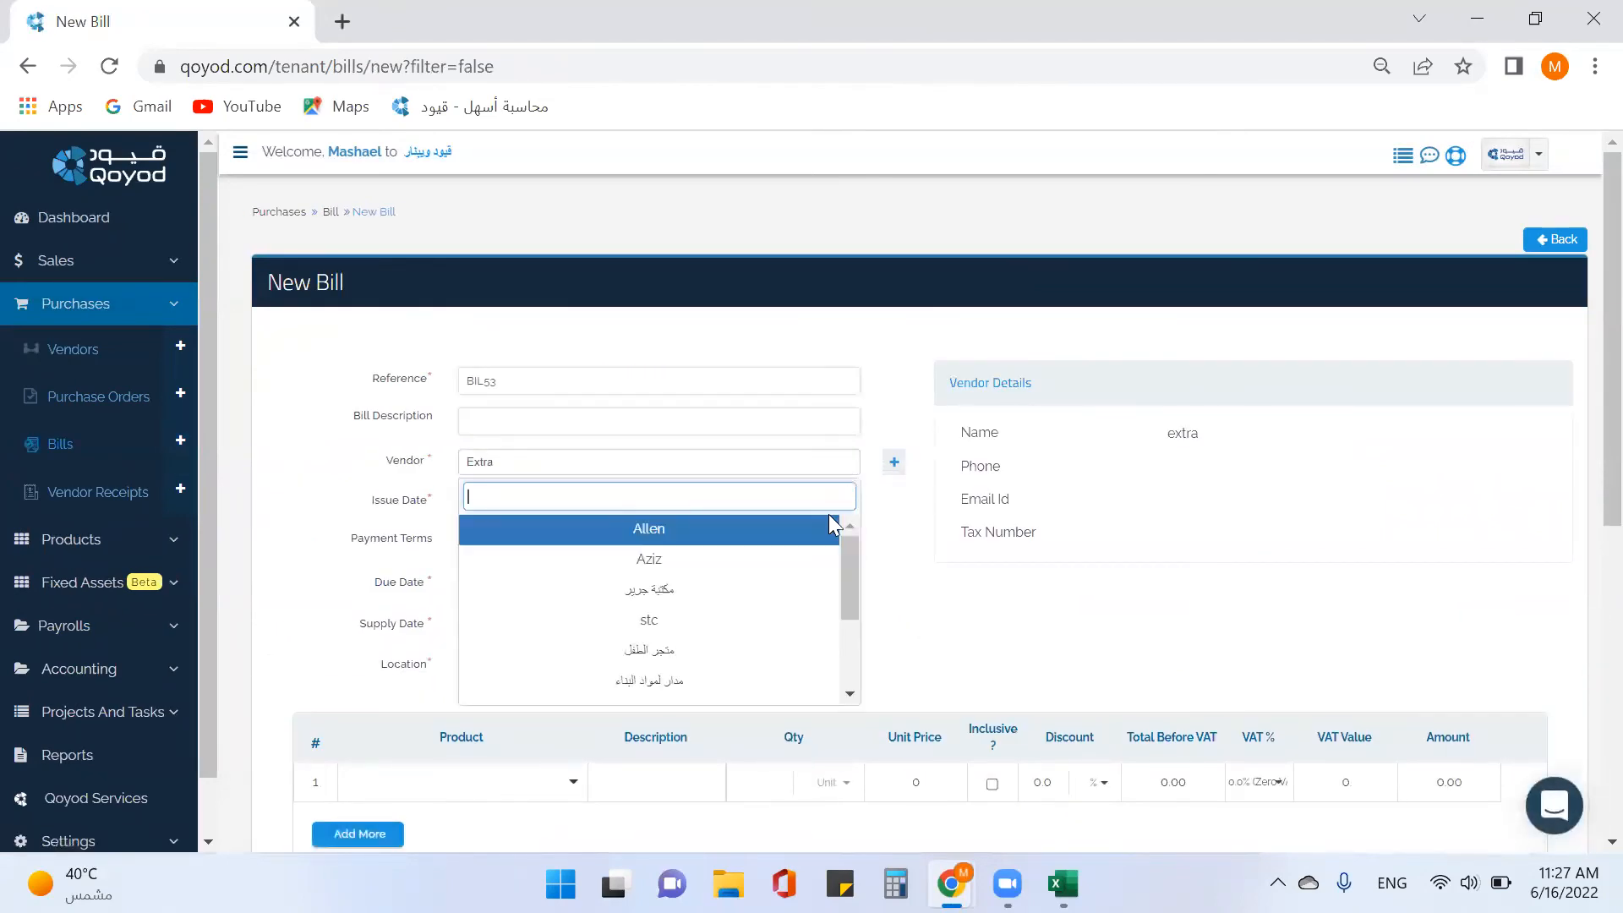
pyautogui.click(720, 697)
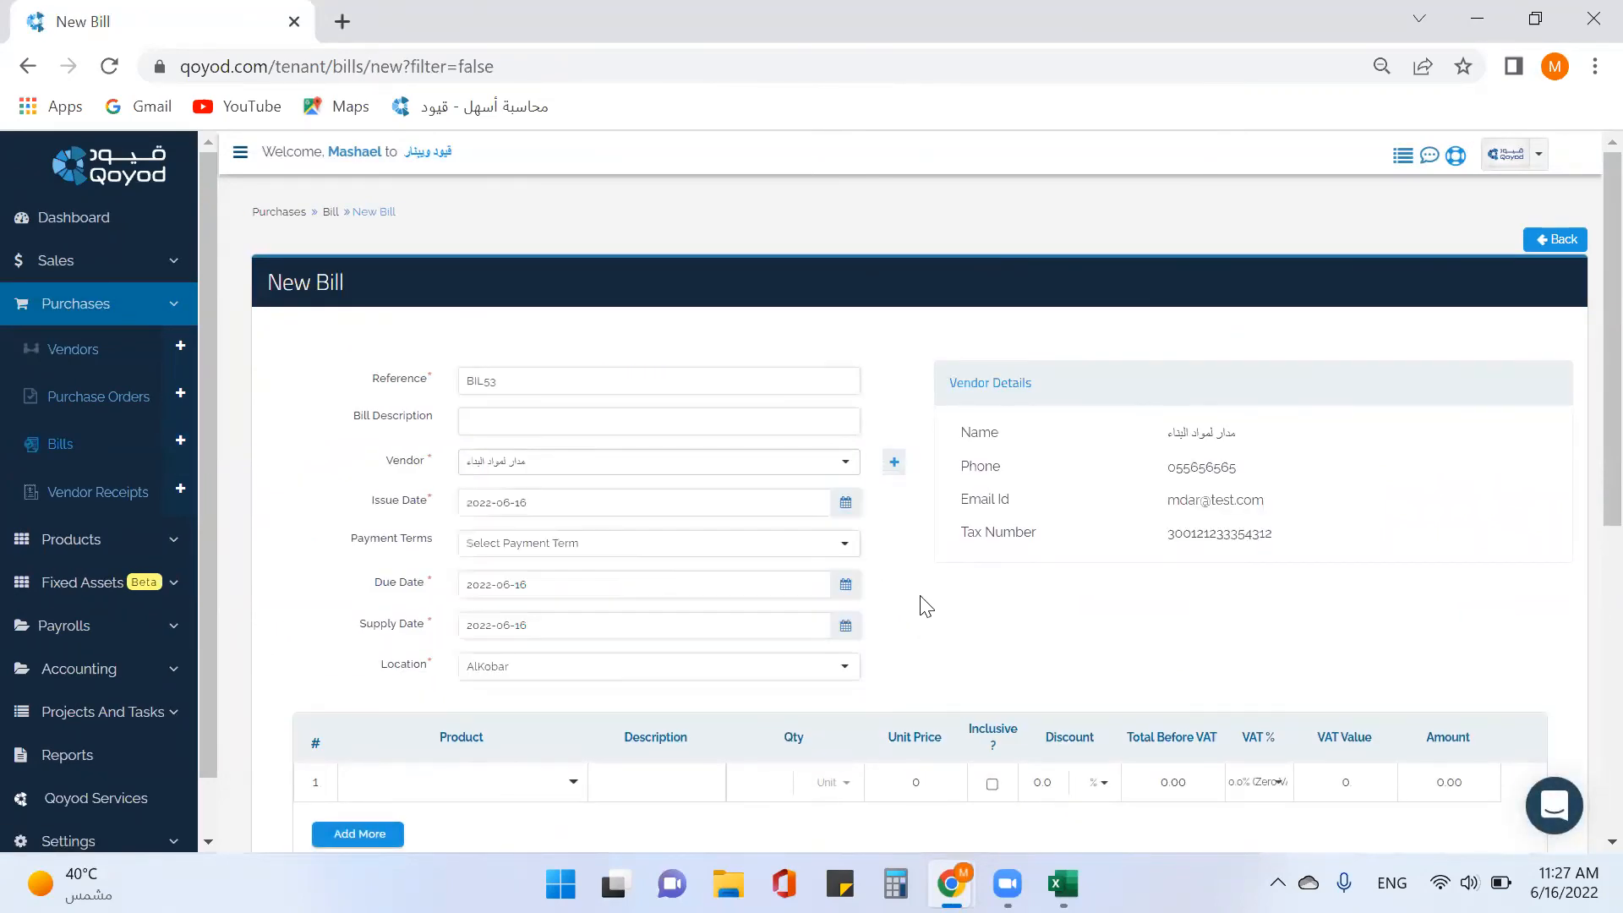
pyautogui.scroll(-1, 1044, 632)
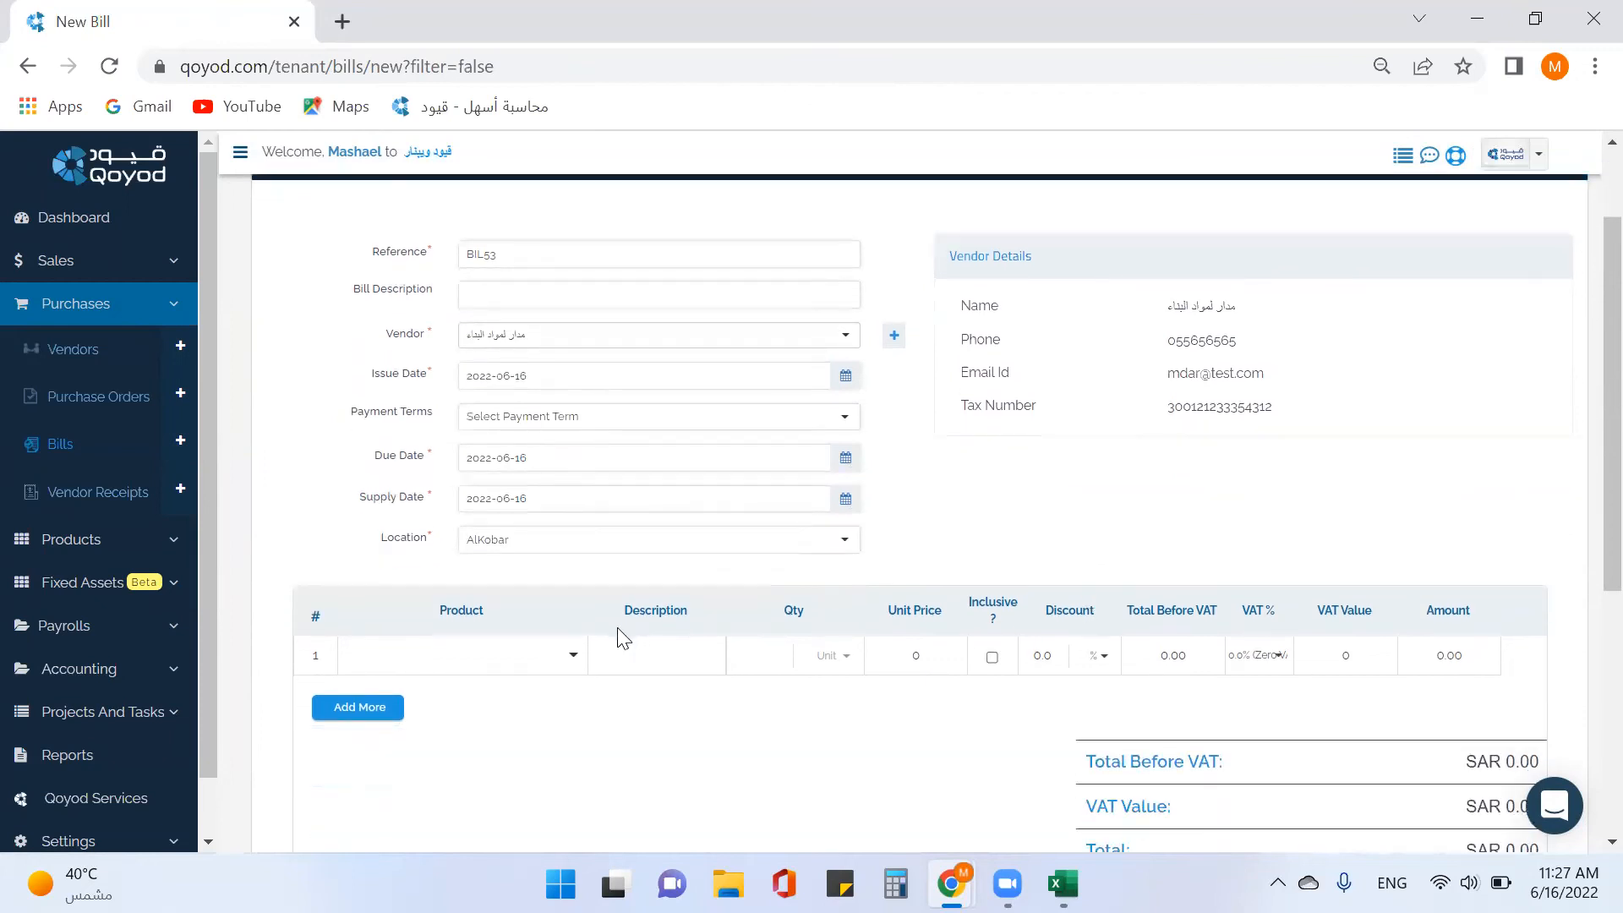
pyautogui.click(580, 660)
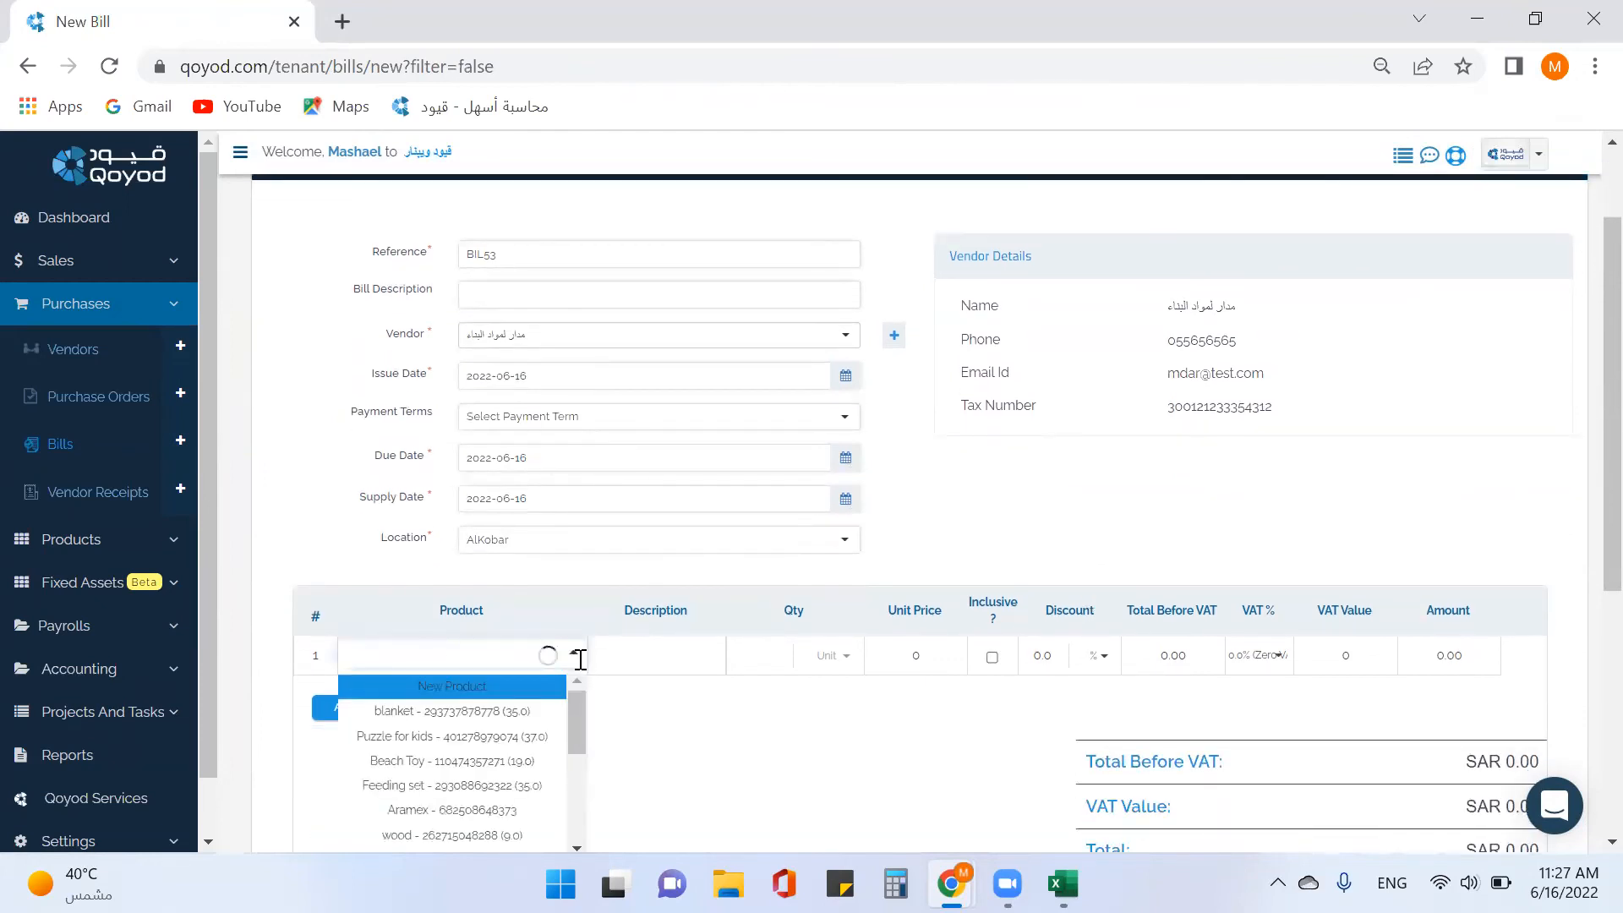
pyautogui.scroll(-2, 512, 744)
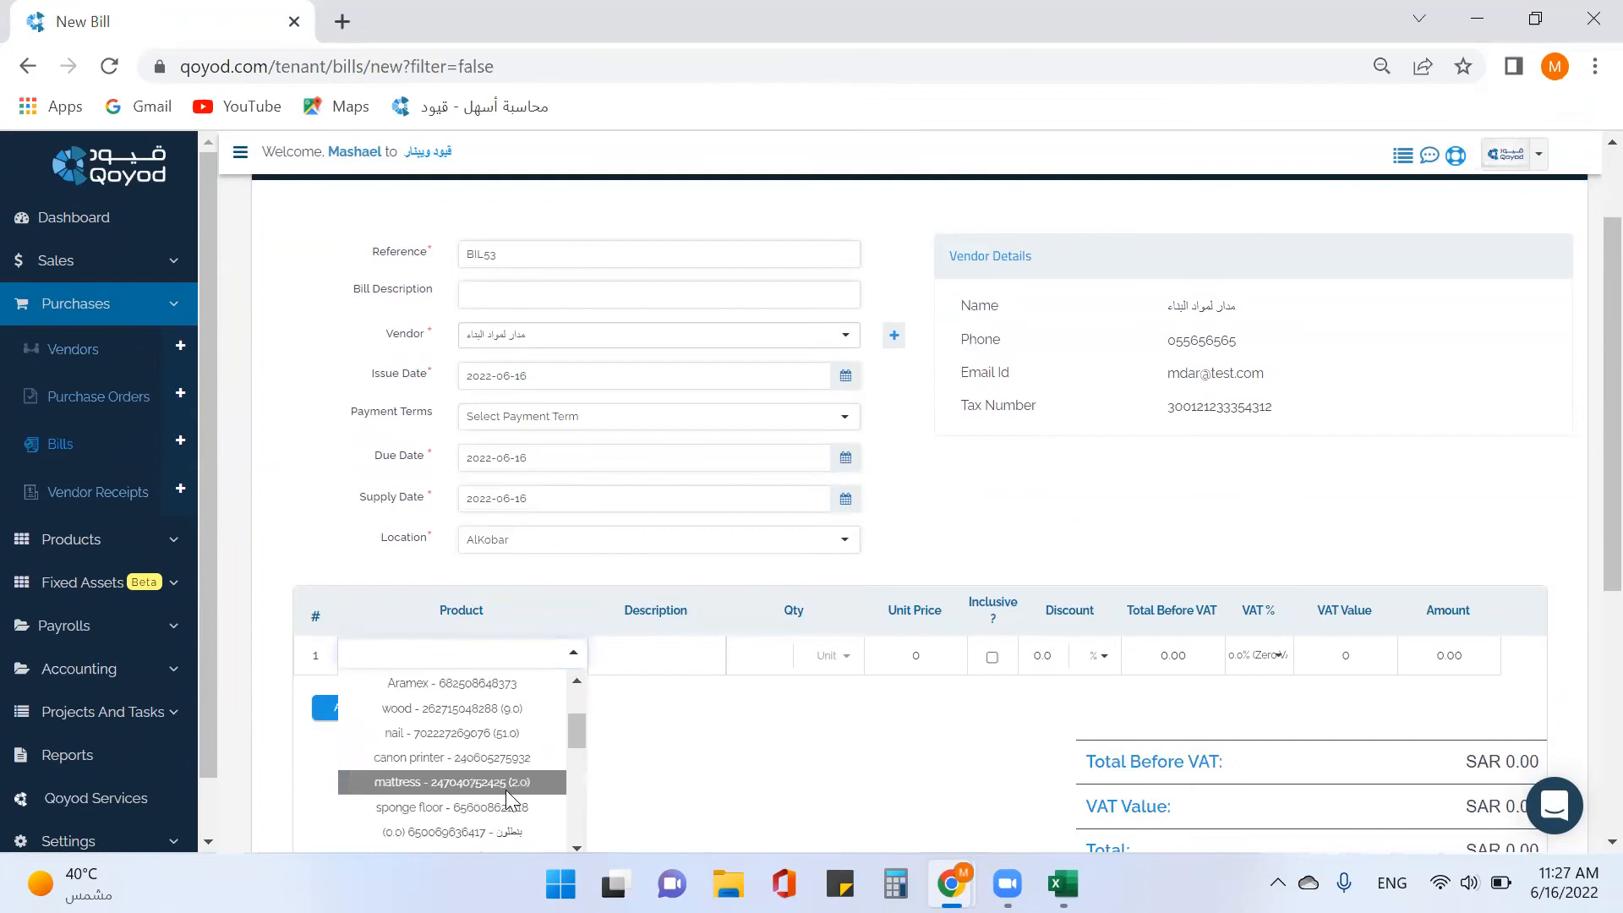
pyautogui.click(451, 782)
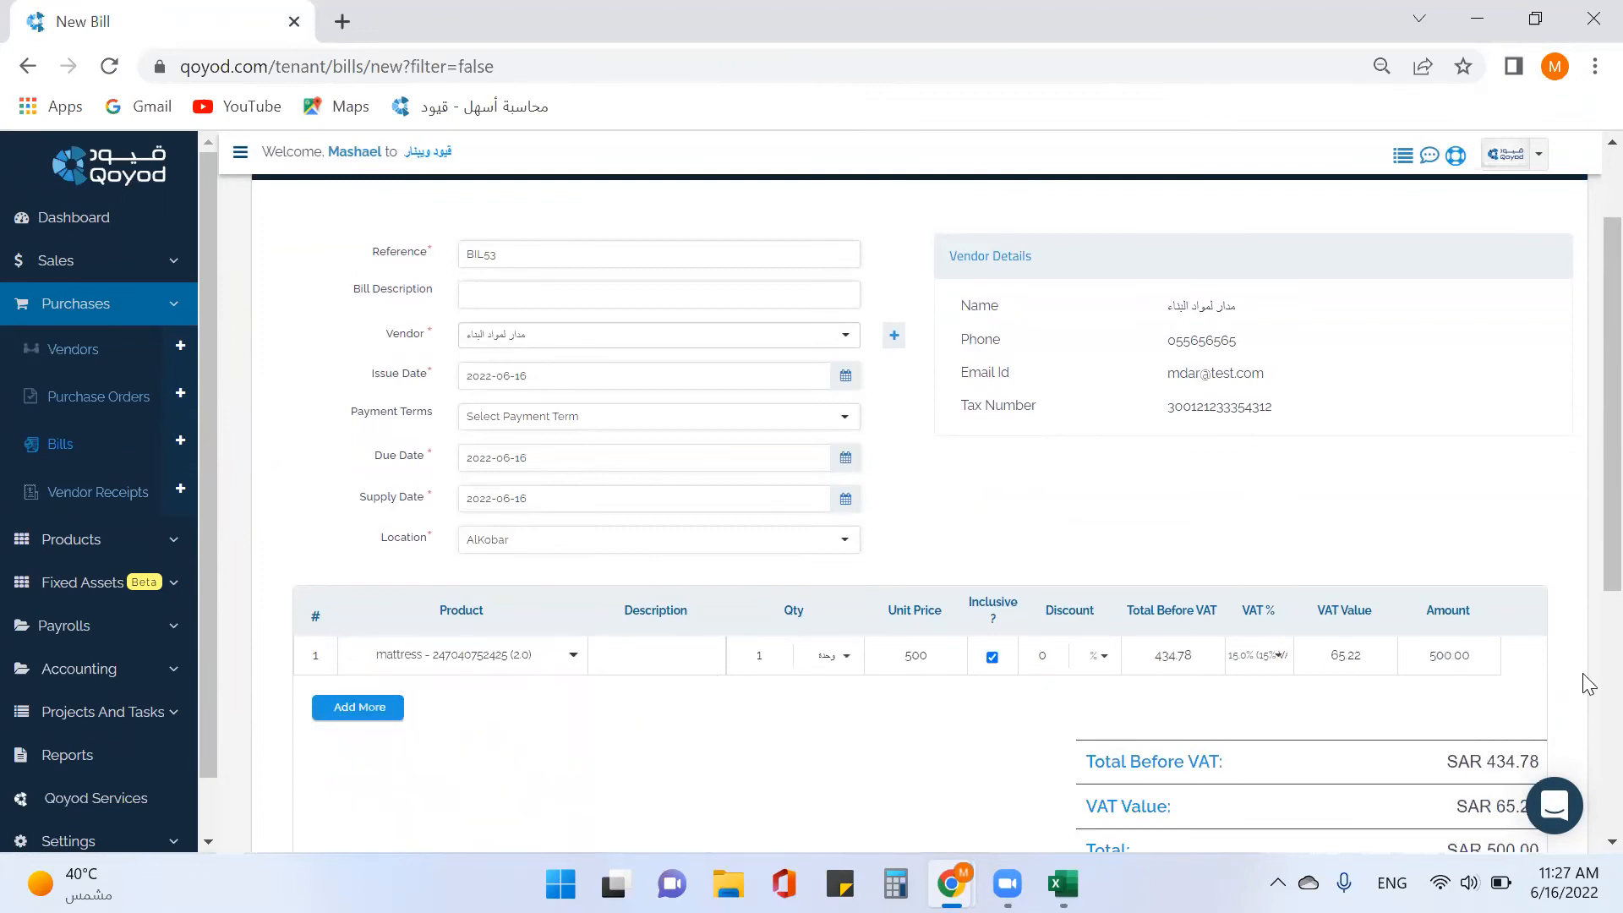
# Set the mattress quantity to 2 for a SAR 1000.00 total and expand the receipts section.
pyautogui.click(767, 656)
pyautogui.write('5')
pyautogui.click(667, 649)
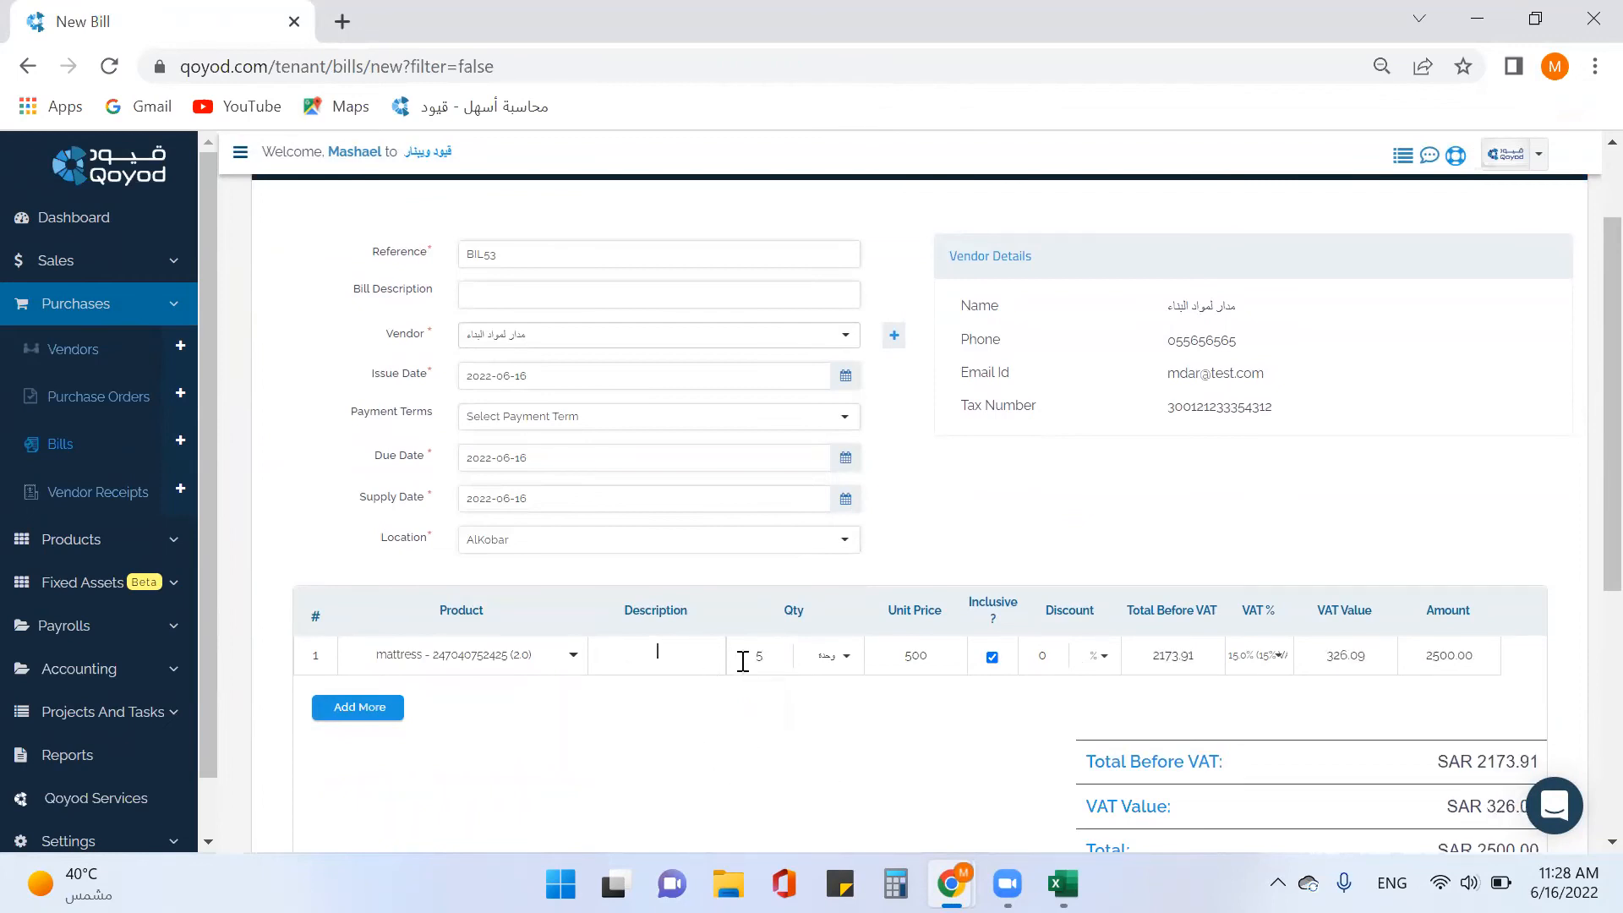
pyautogui.click(748, 660)
pyautogui.write('2')
pyautogui.click(691, 662)
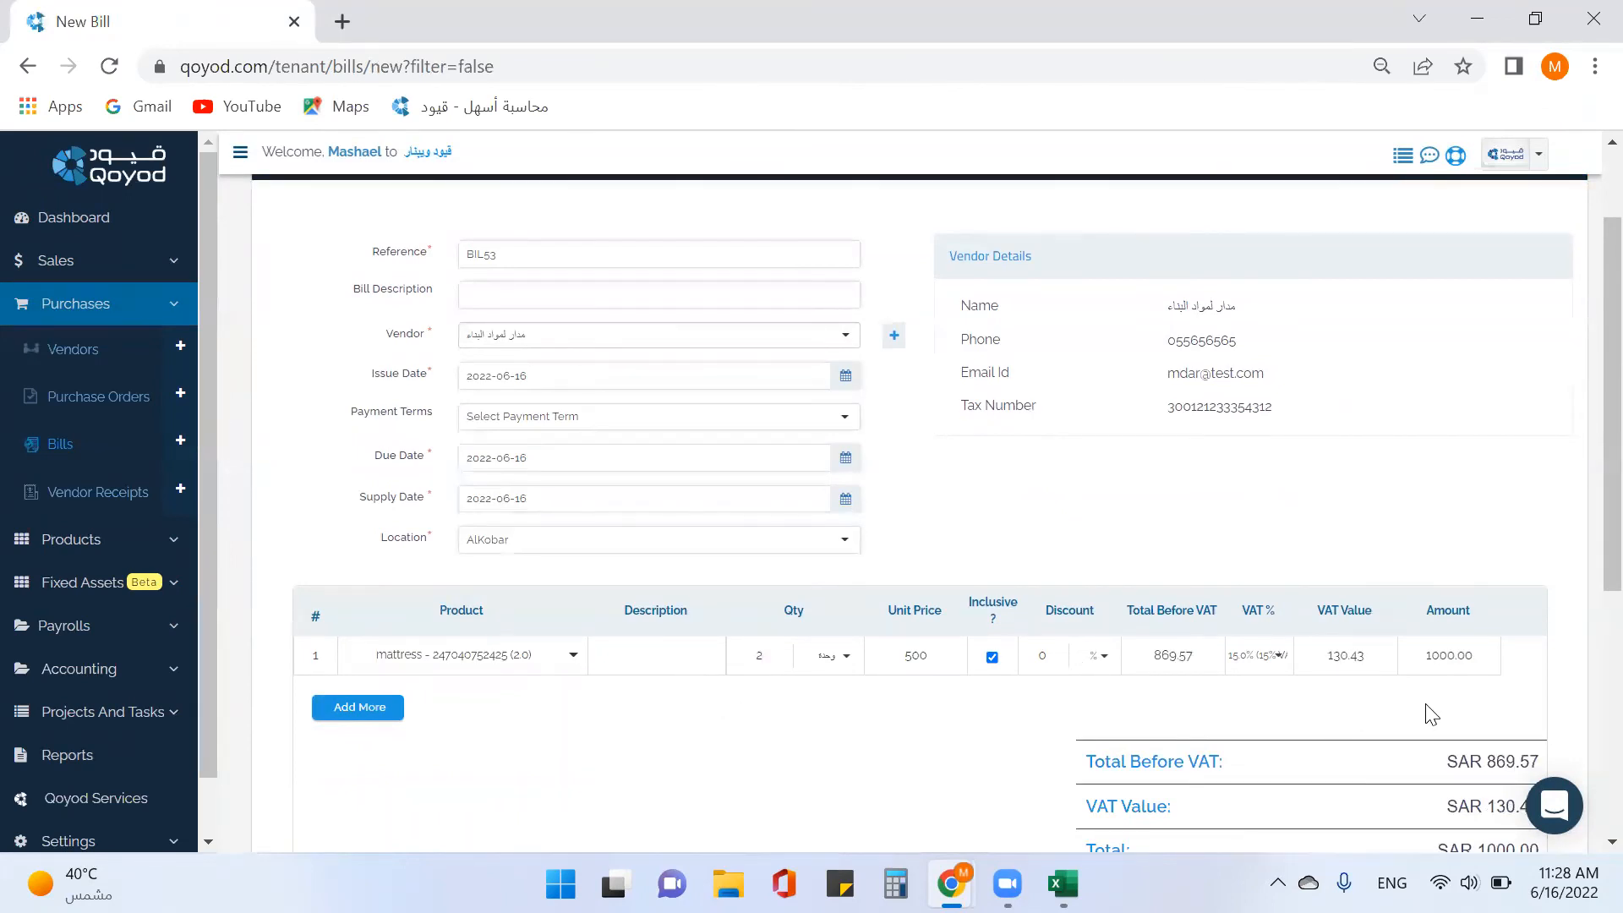
pyautogui.scroll(-3, 1428, 715)
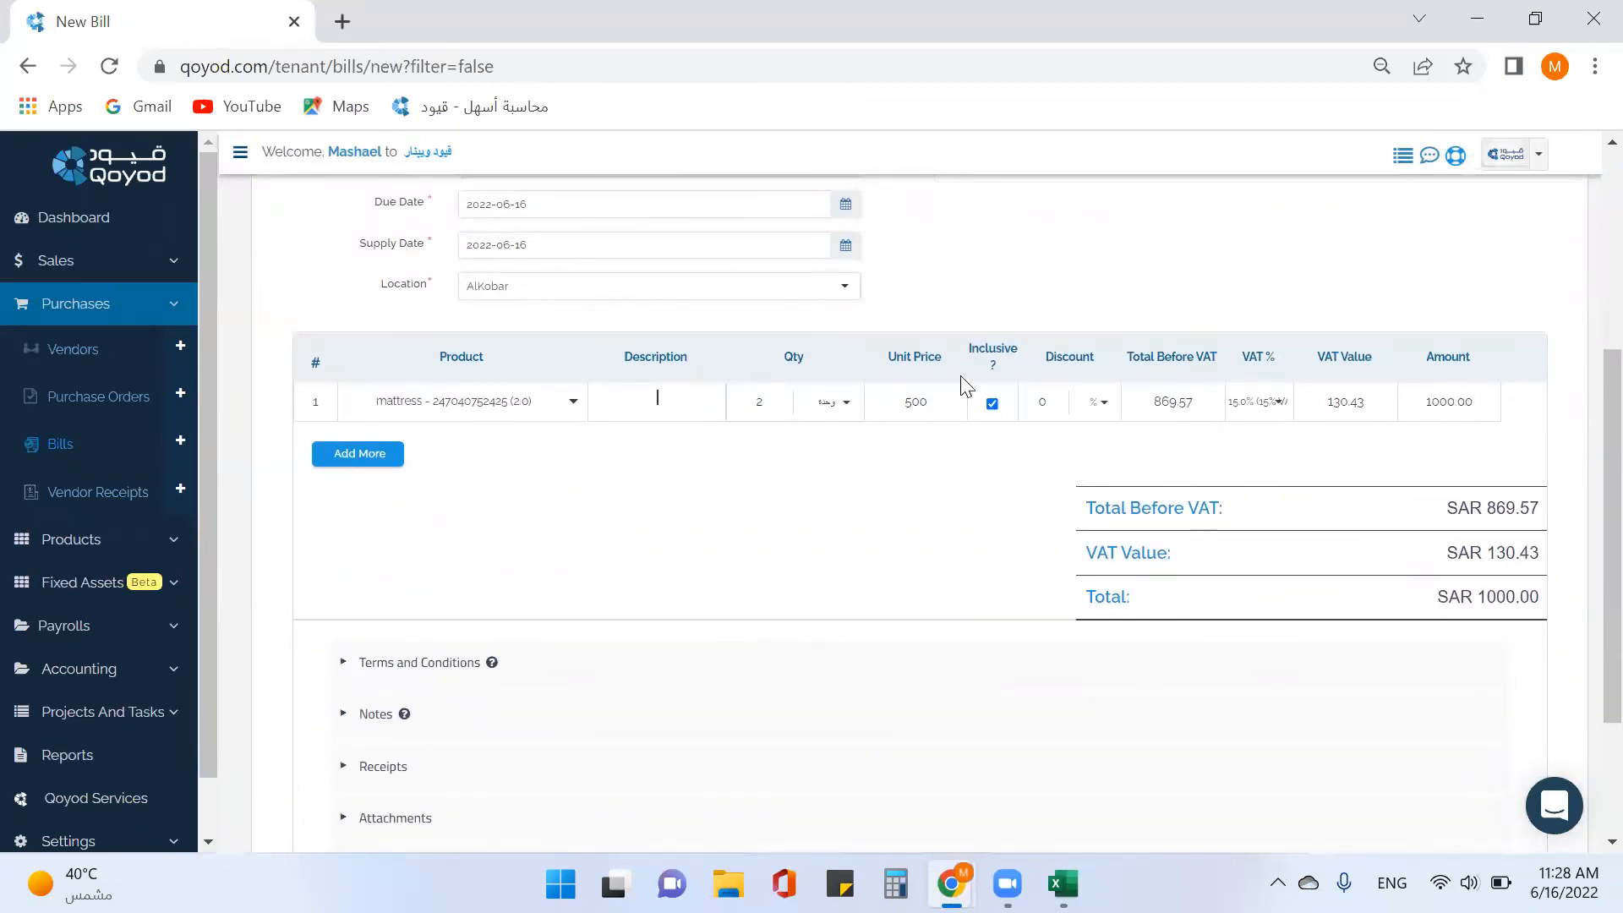
pyautogui.scroll(2, 656, 442)
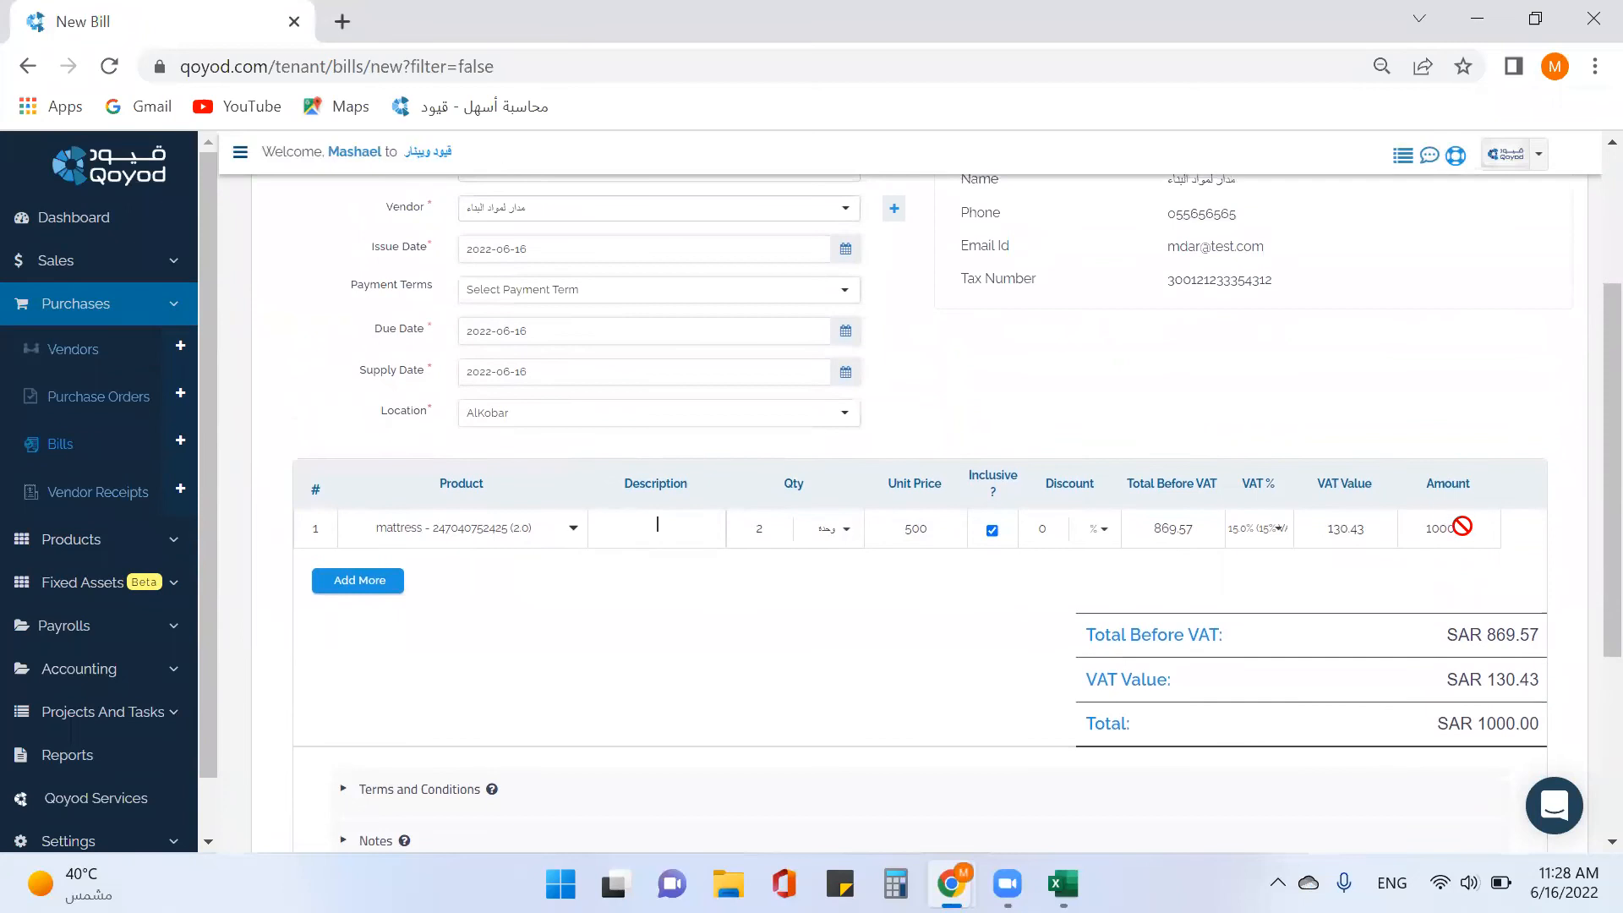
pyautogui.scroll(-2, 1445, 532)
pyautogui.scroll(-3, 790, 656)
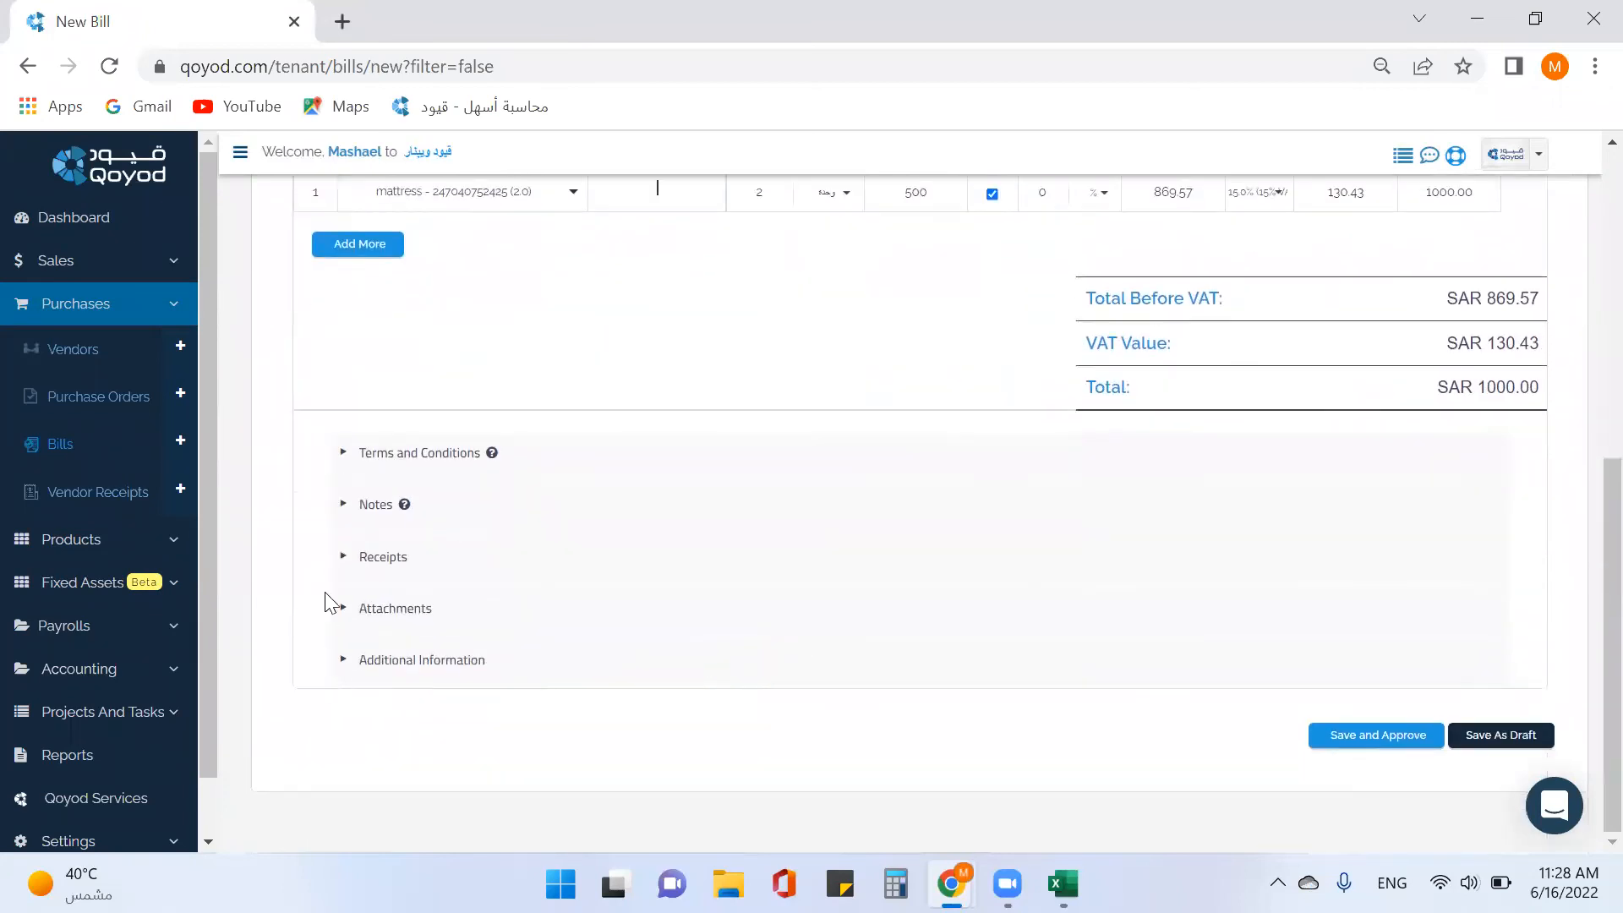
pyautogui.click(389, 556)
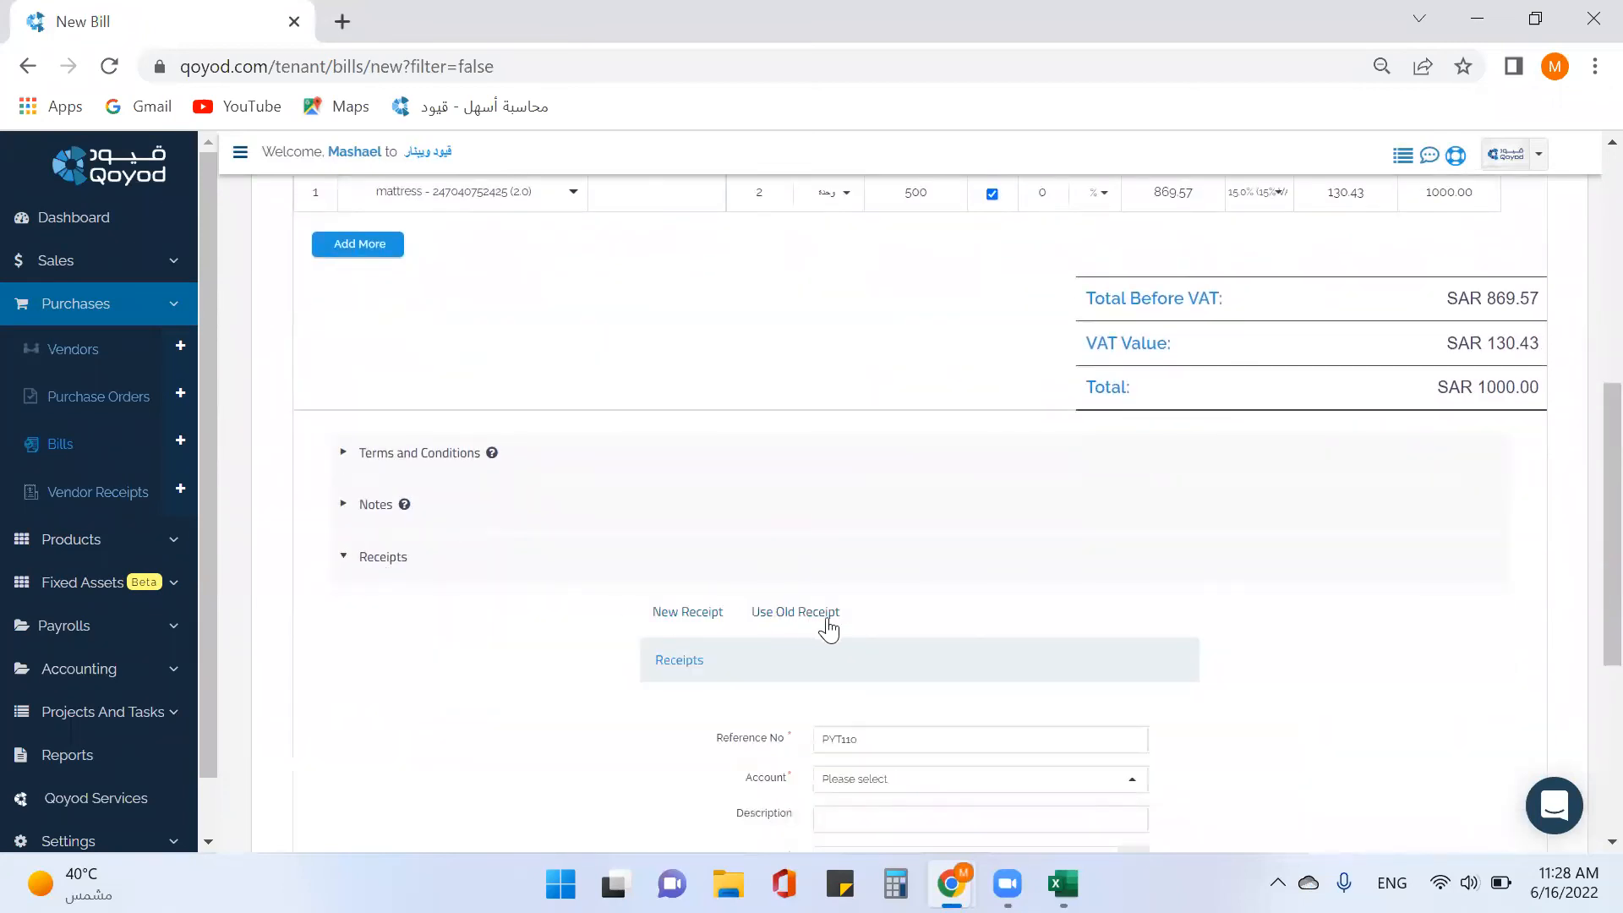
# Apply 1000 from existing receipt PYT90 to the bill and save it as approved.
pyautogui.scroll(-3, 833, 617)
pyautogui.click(803, 362)
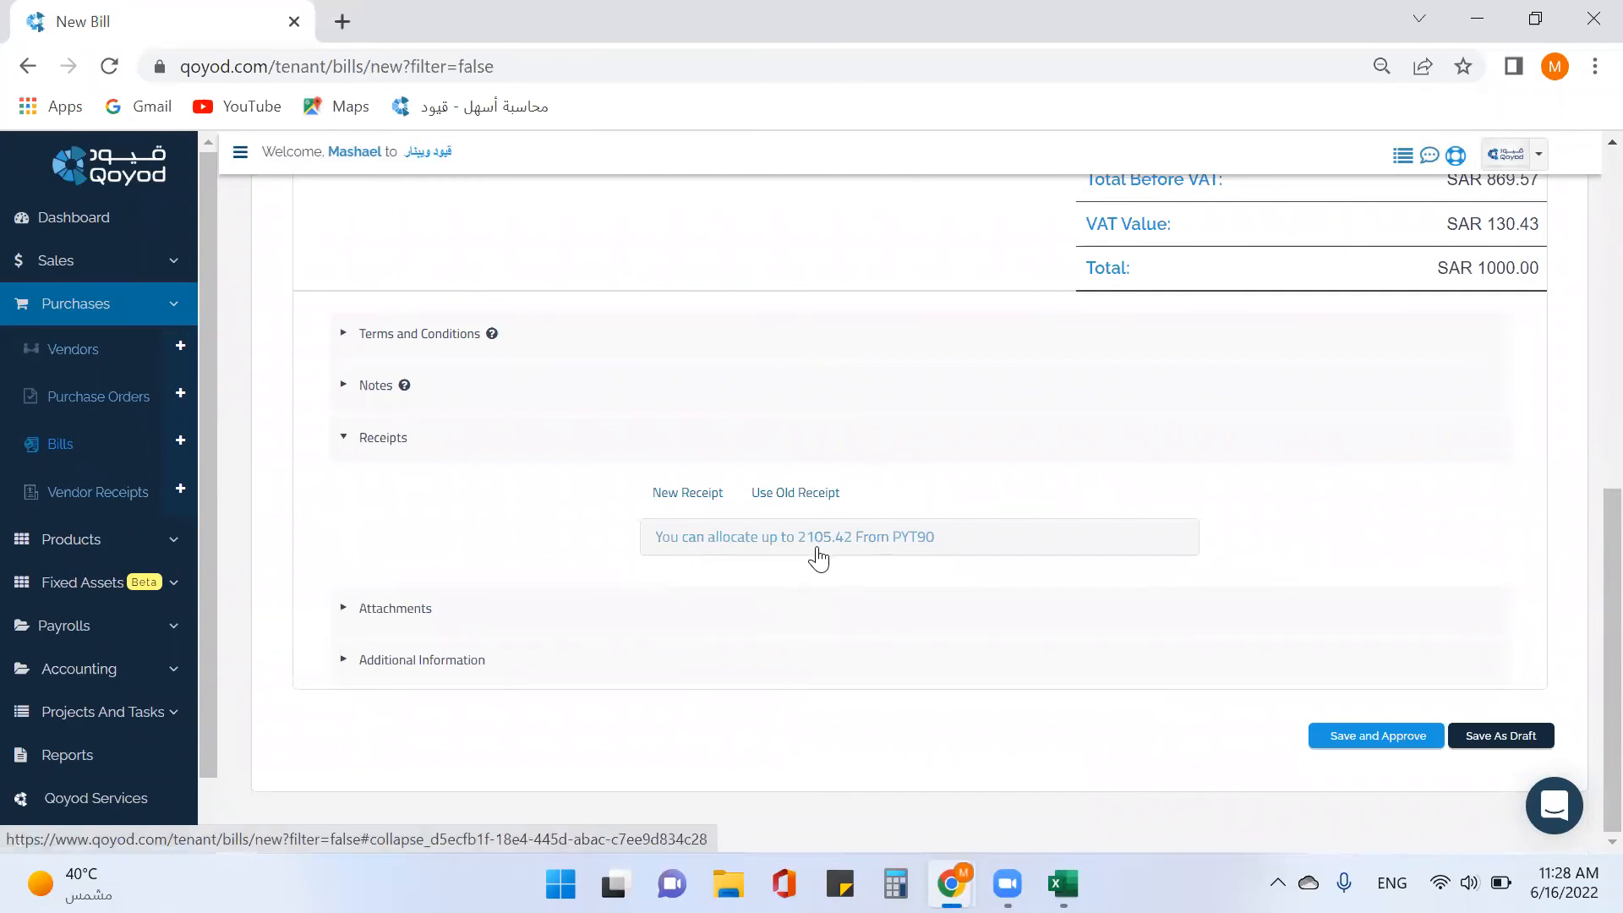
pyautogui.scroll(5, 981, 557)
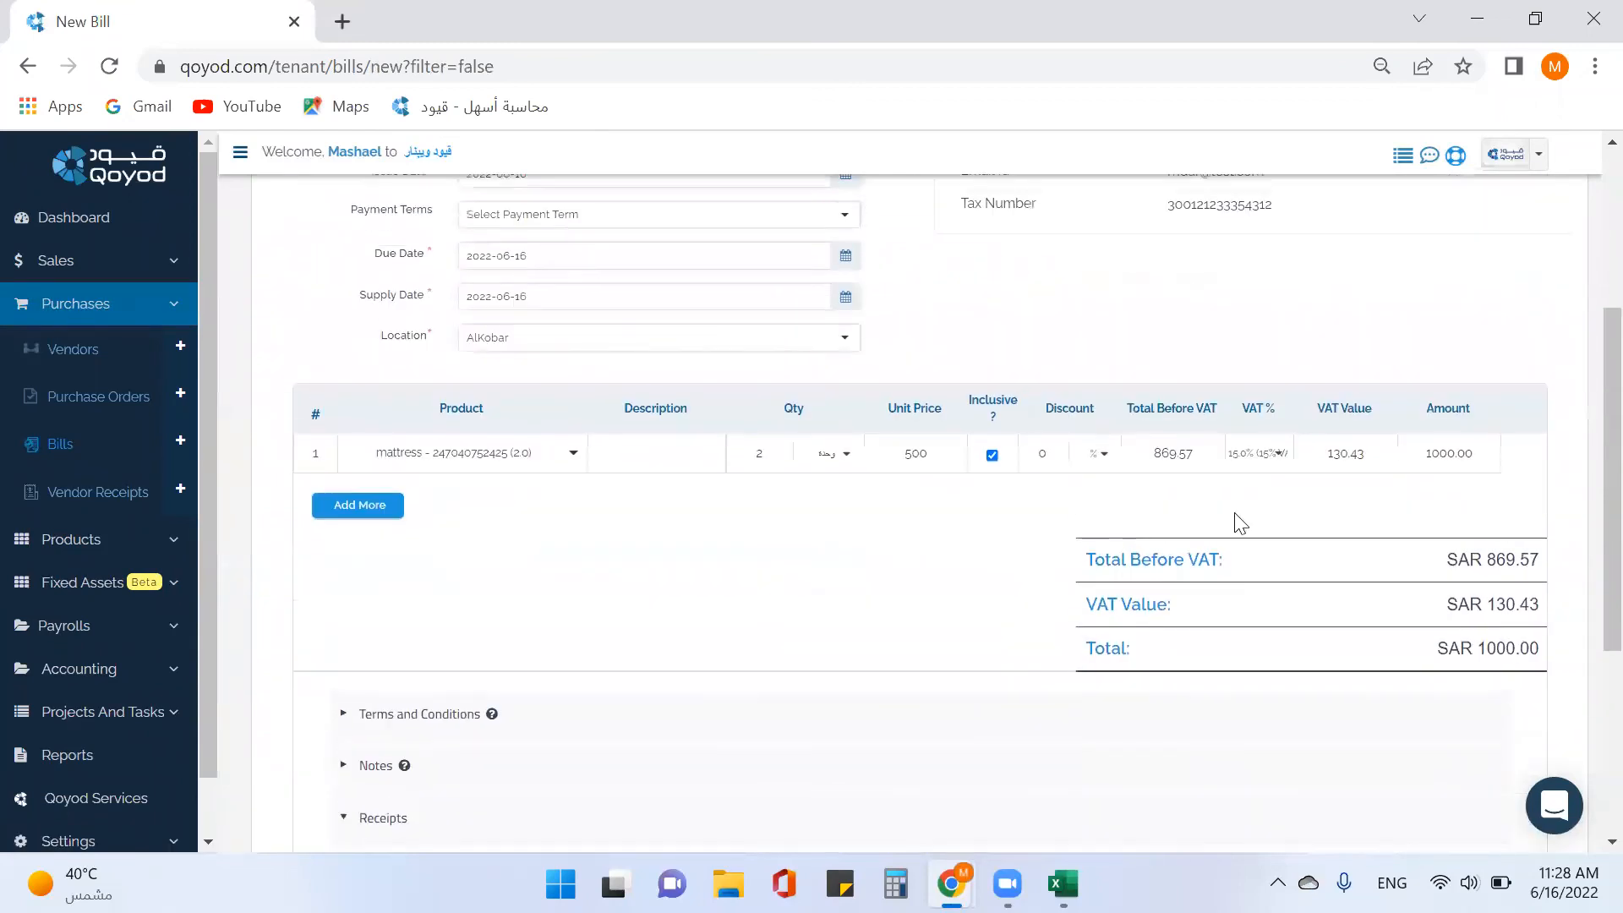
pyautogui.scroll(-3, 1353, 507)
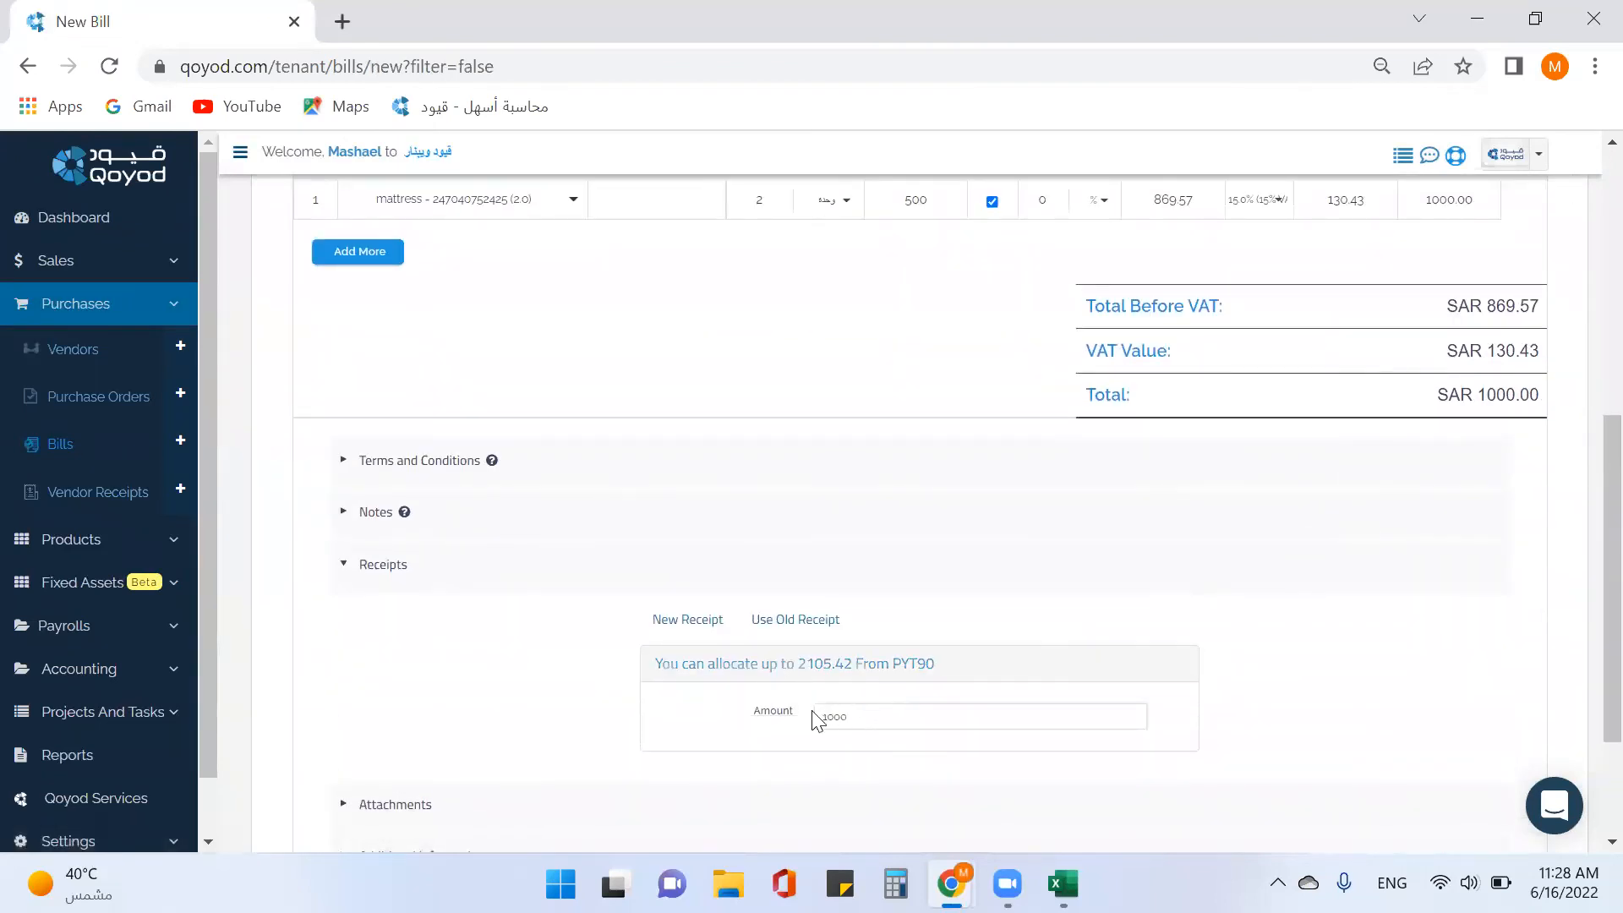
pyautogui.scroll(-3, 902, 699)
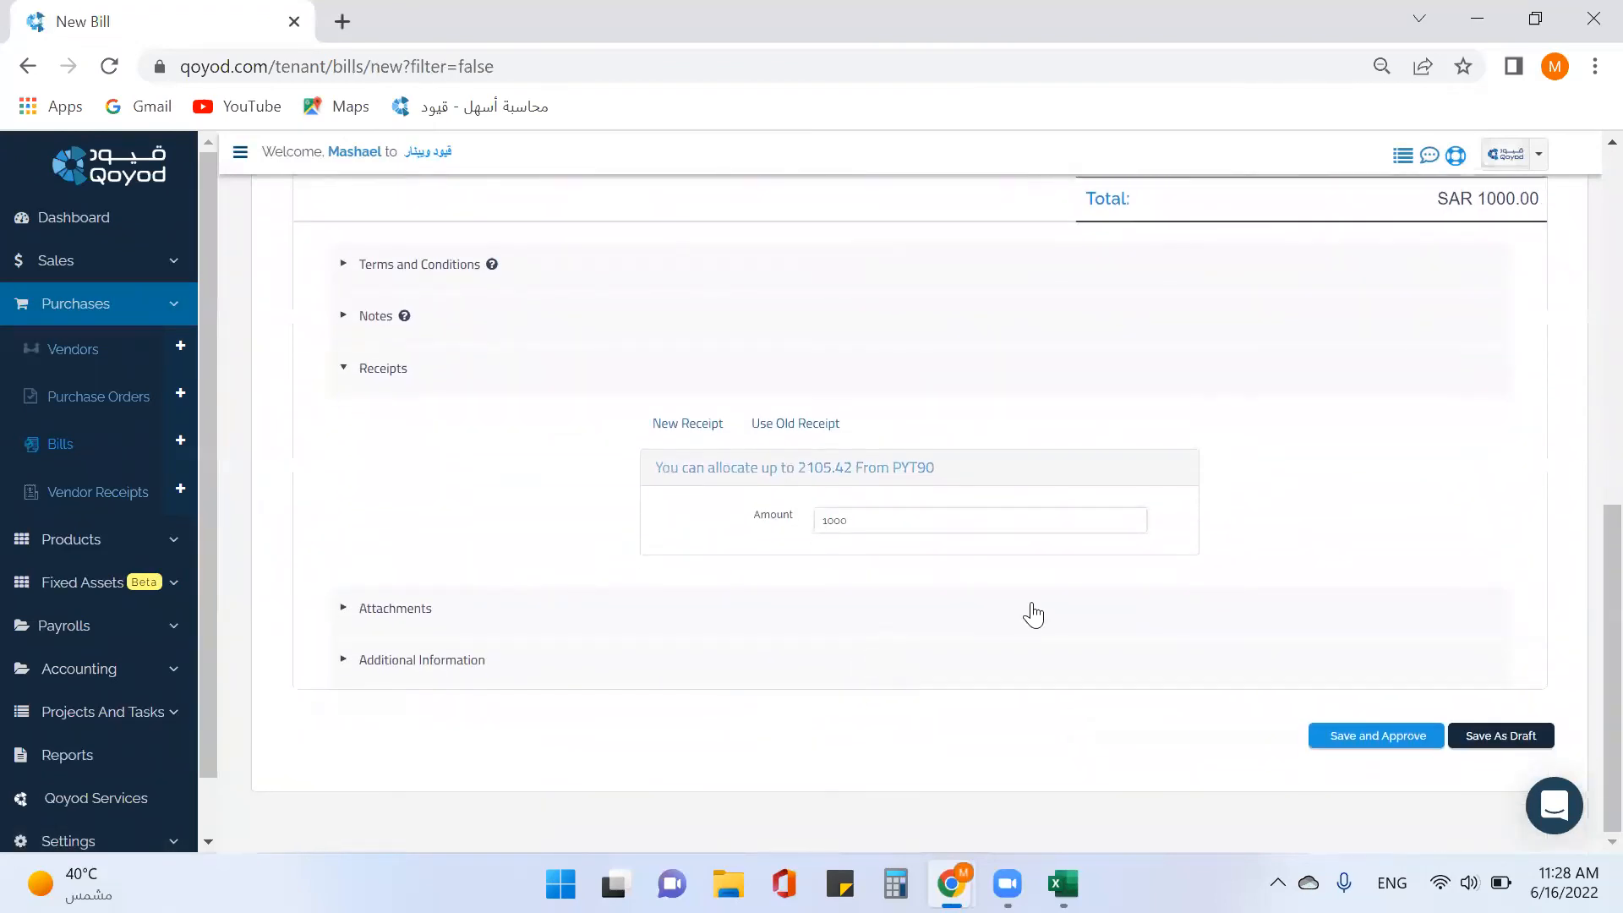
pyautogui.click(1401, 735)
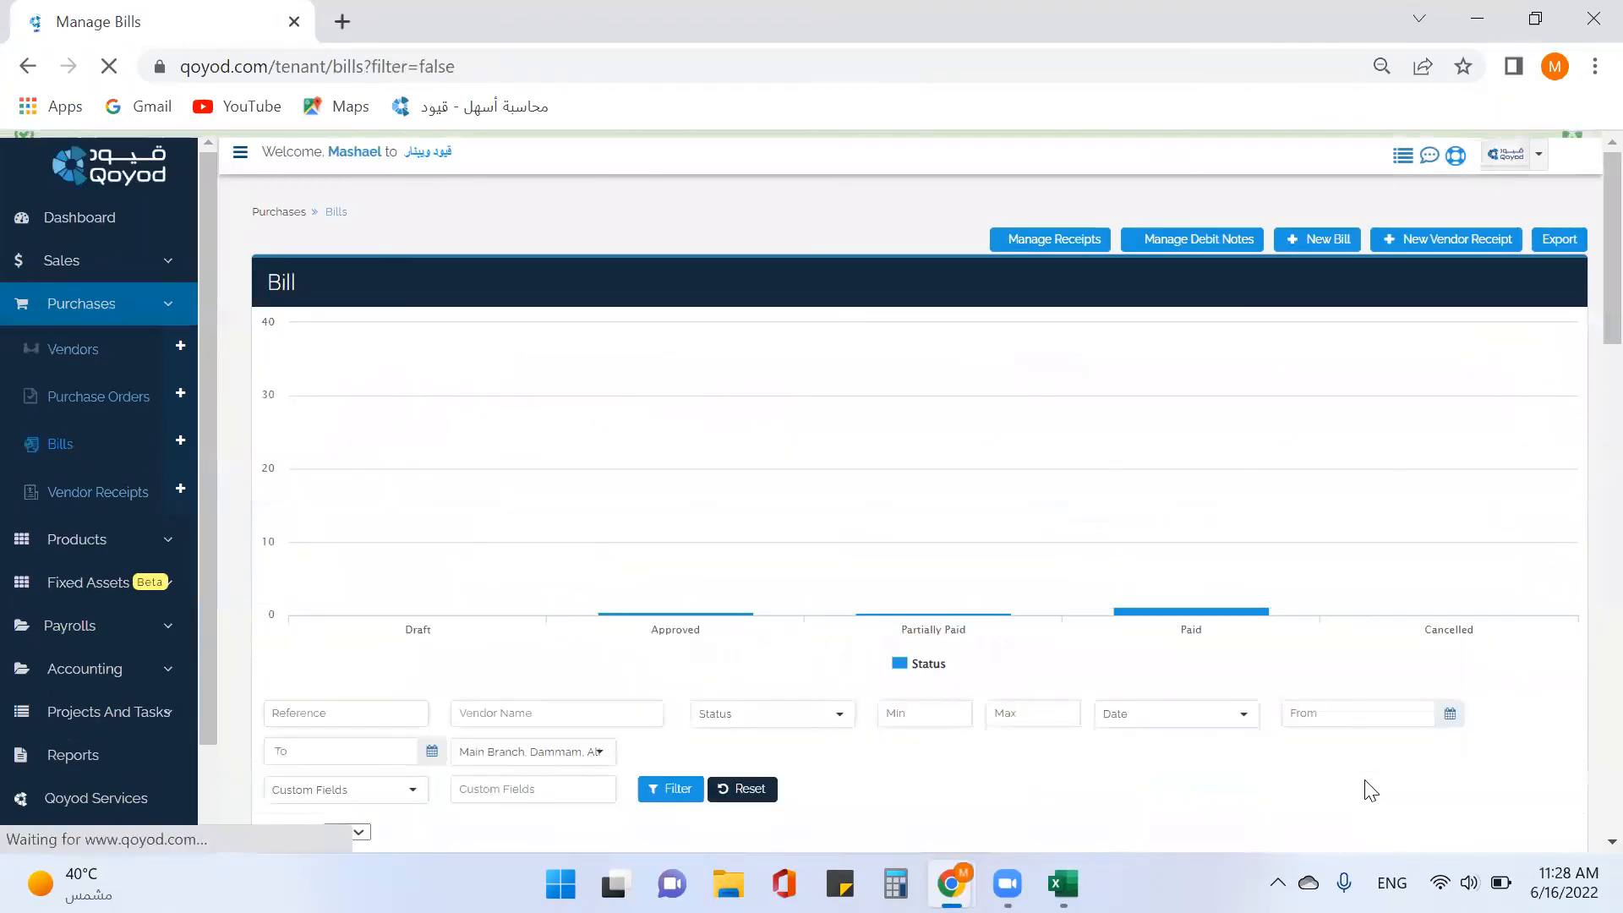
# In Manage Receipts, confirm PYT90 is Partially Used with 1,105.42 SAR left, then collapse Purchases.
pyautogui.scroll(-2, 1186, 807)
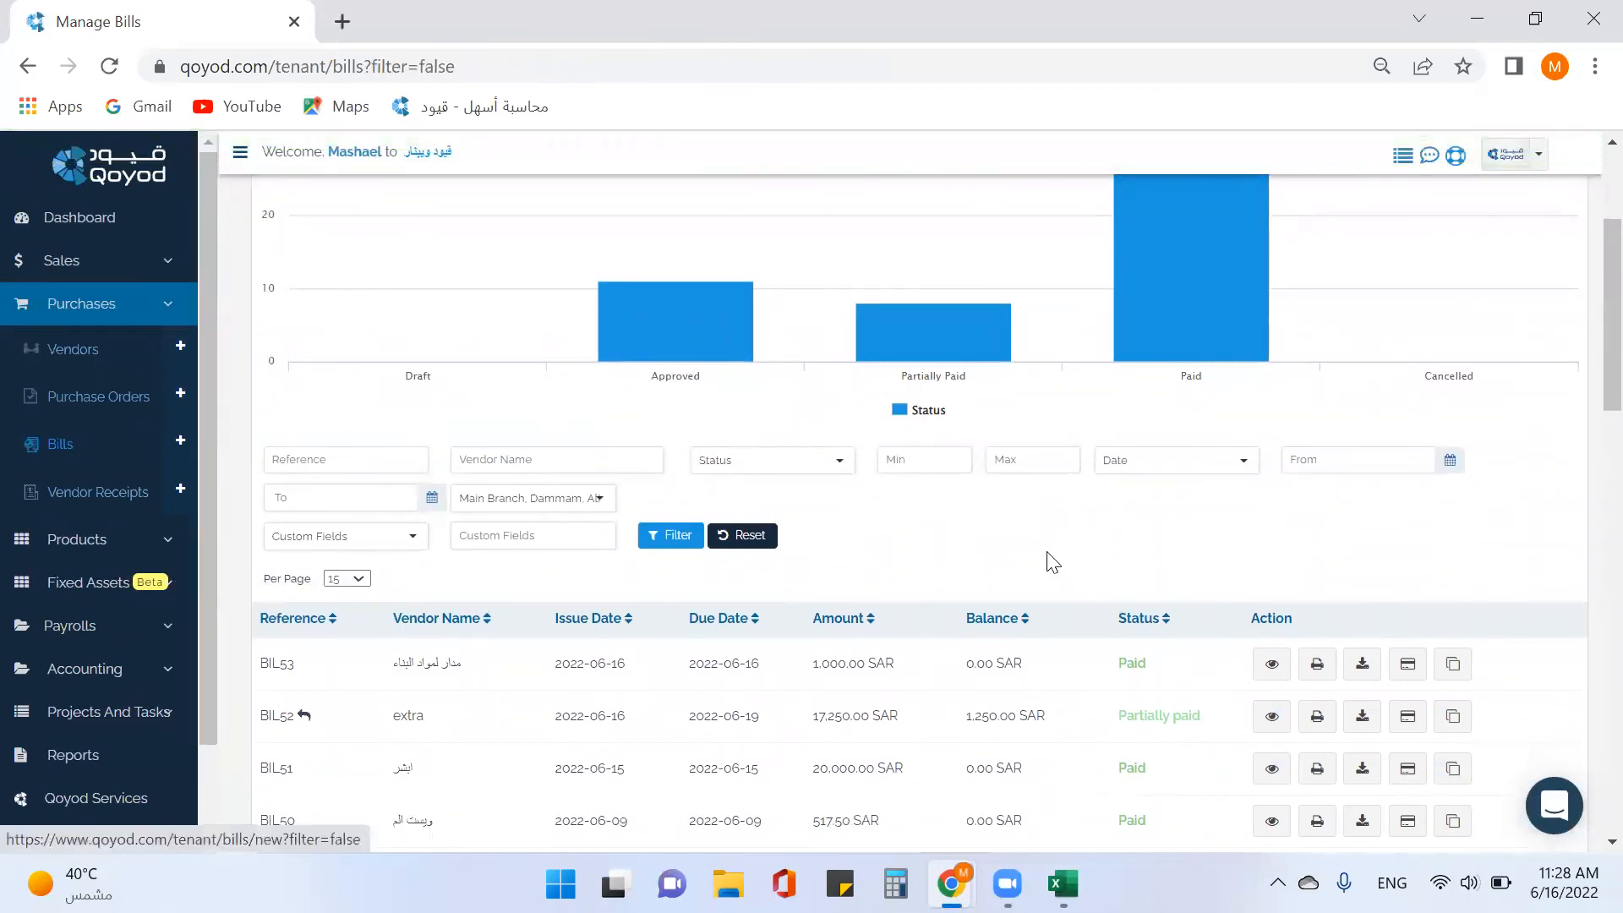
pyautogui.scroll(3, 1082, 553)
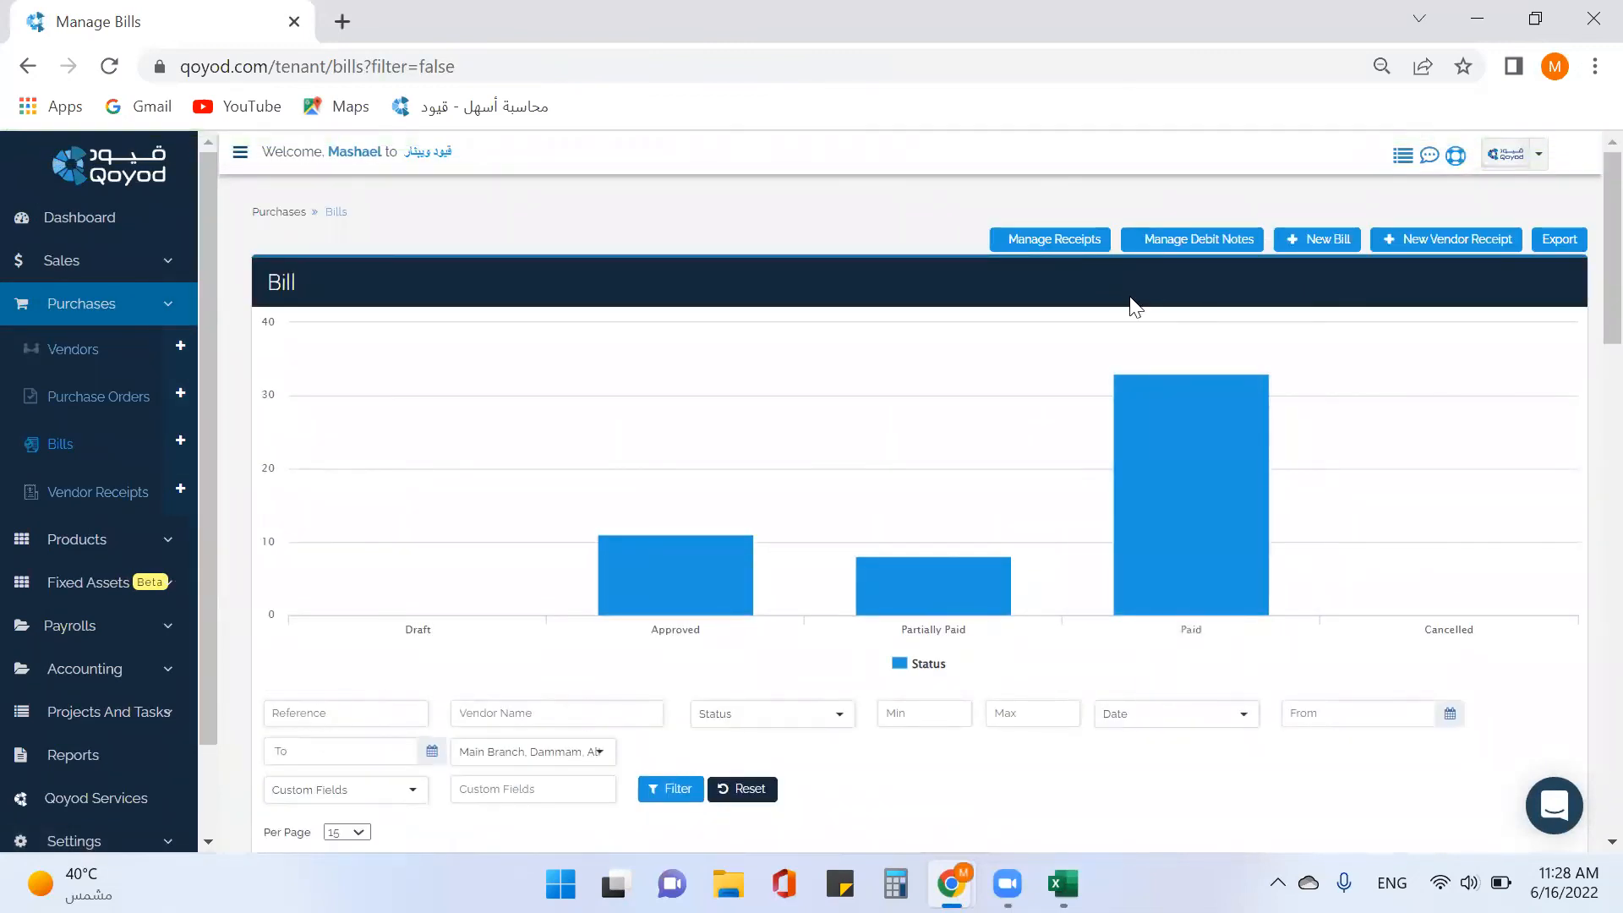
pyautogui.click(1034, 253)
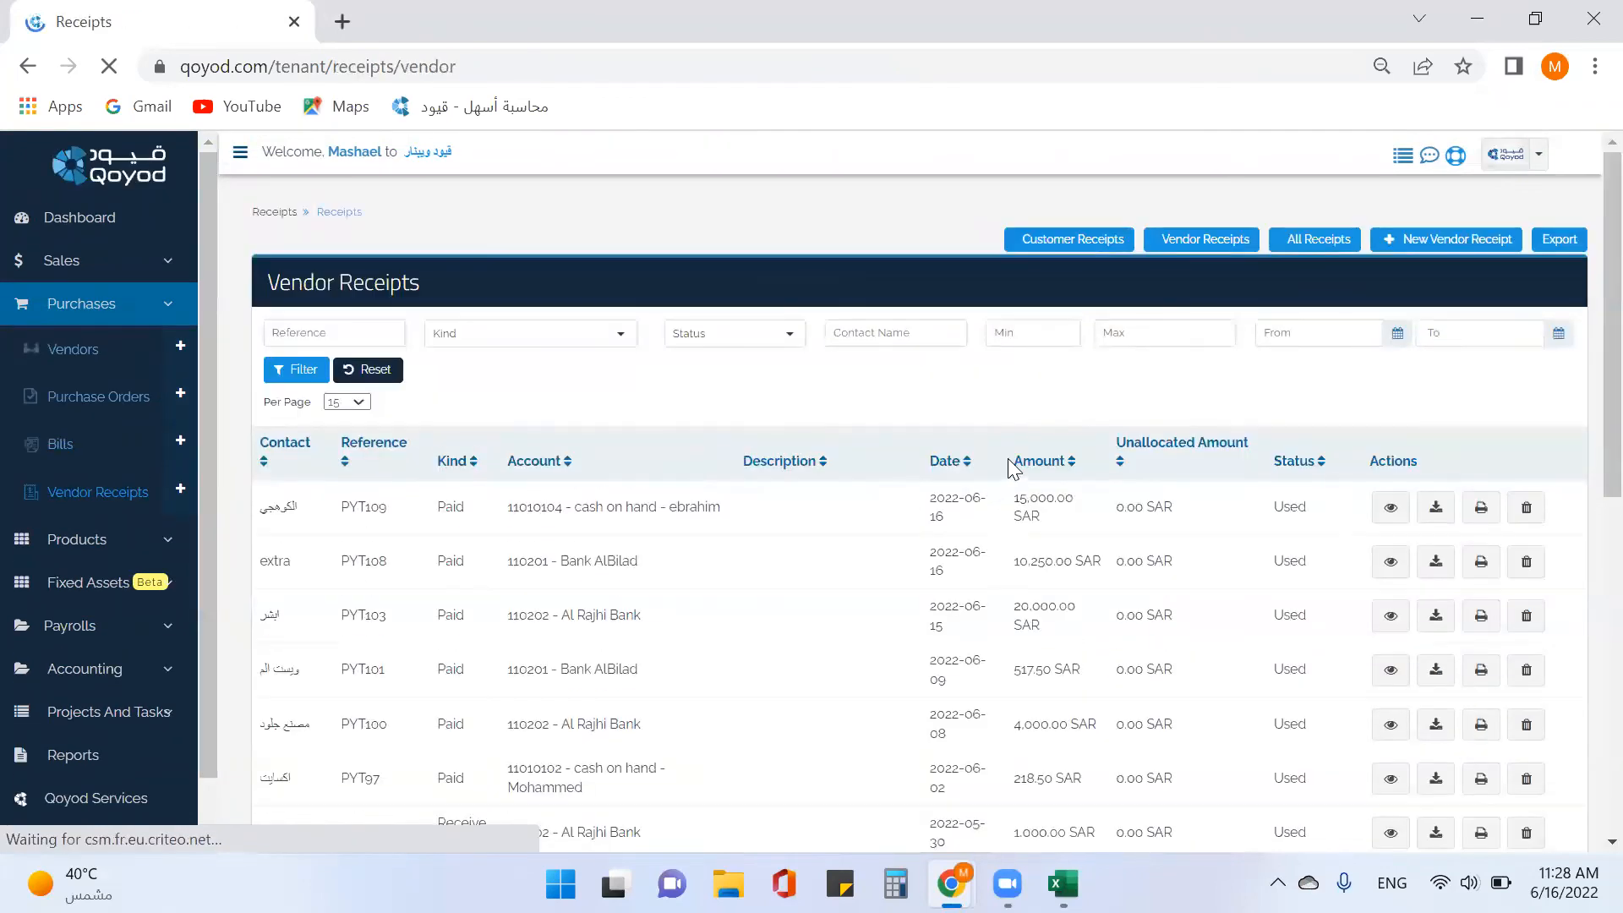
pyautogui.scroll(-6, 693, 532)
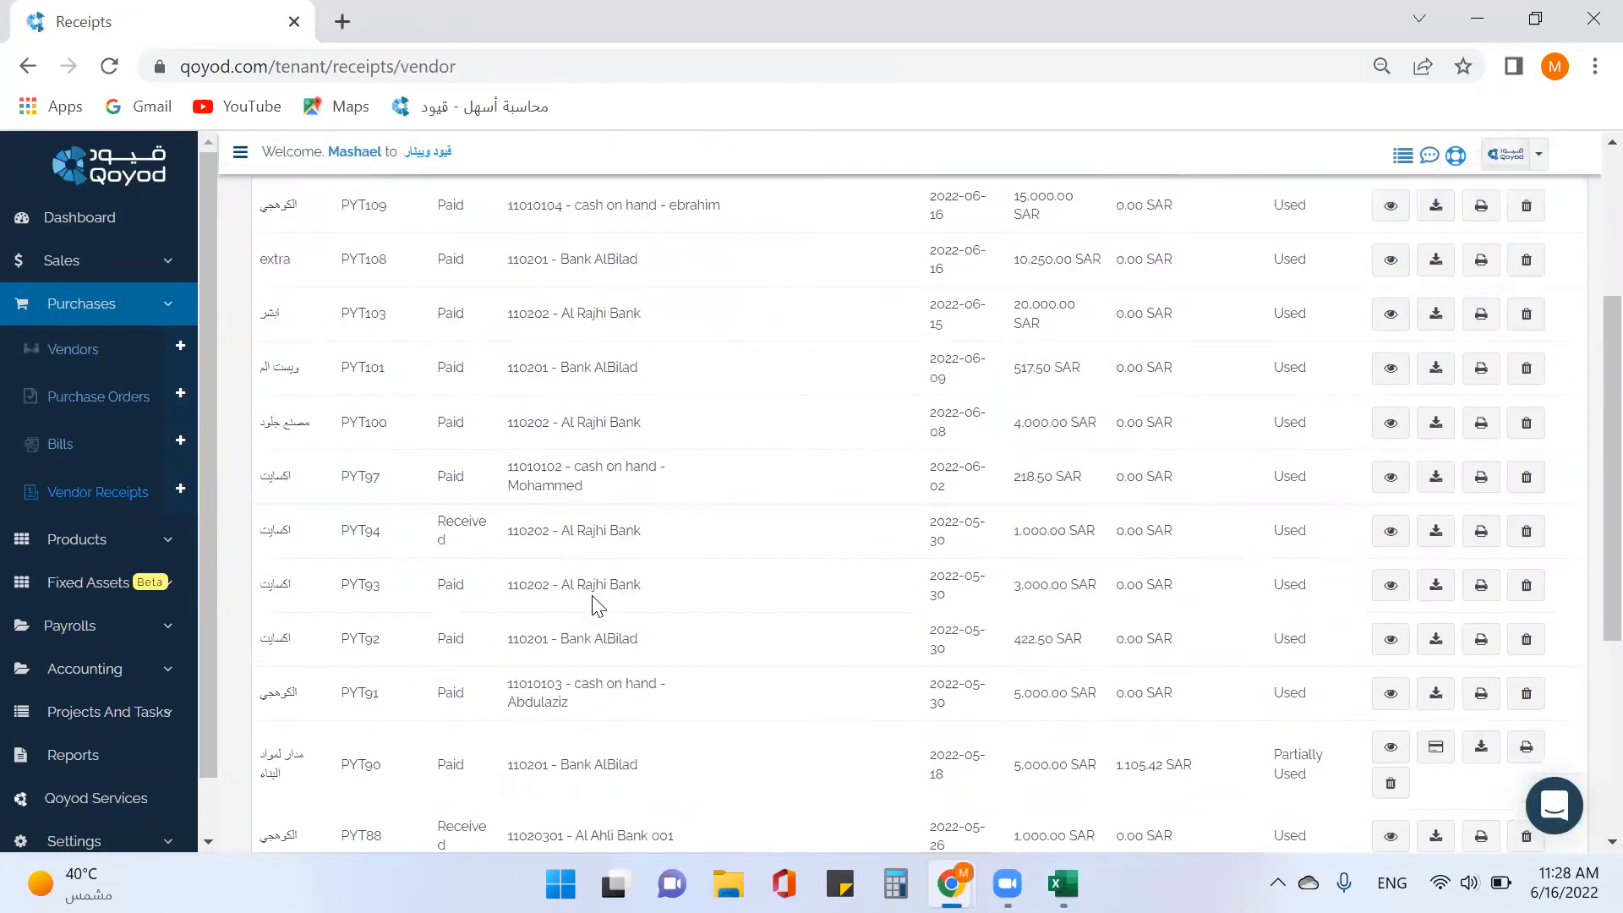
pyautogui.scroll(-1, 600, 611)
pyautogui.scroll(1, 607, 612)
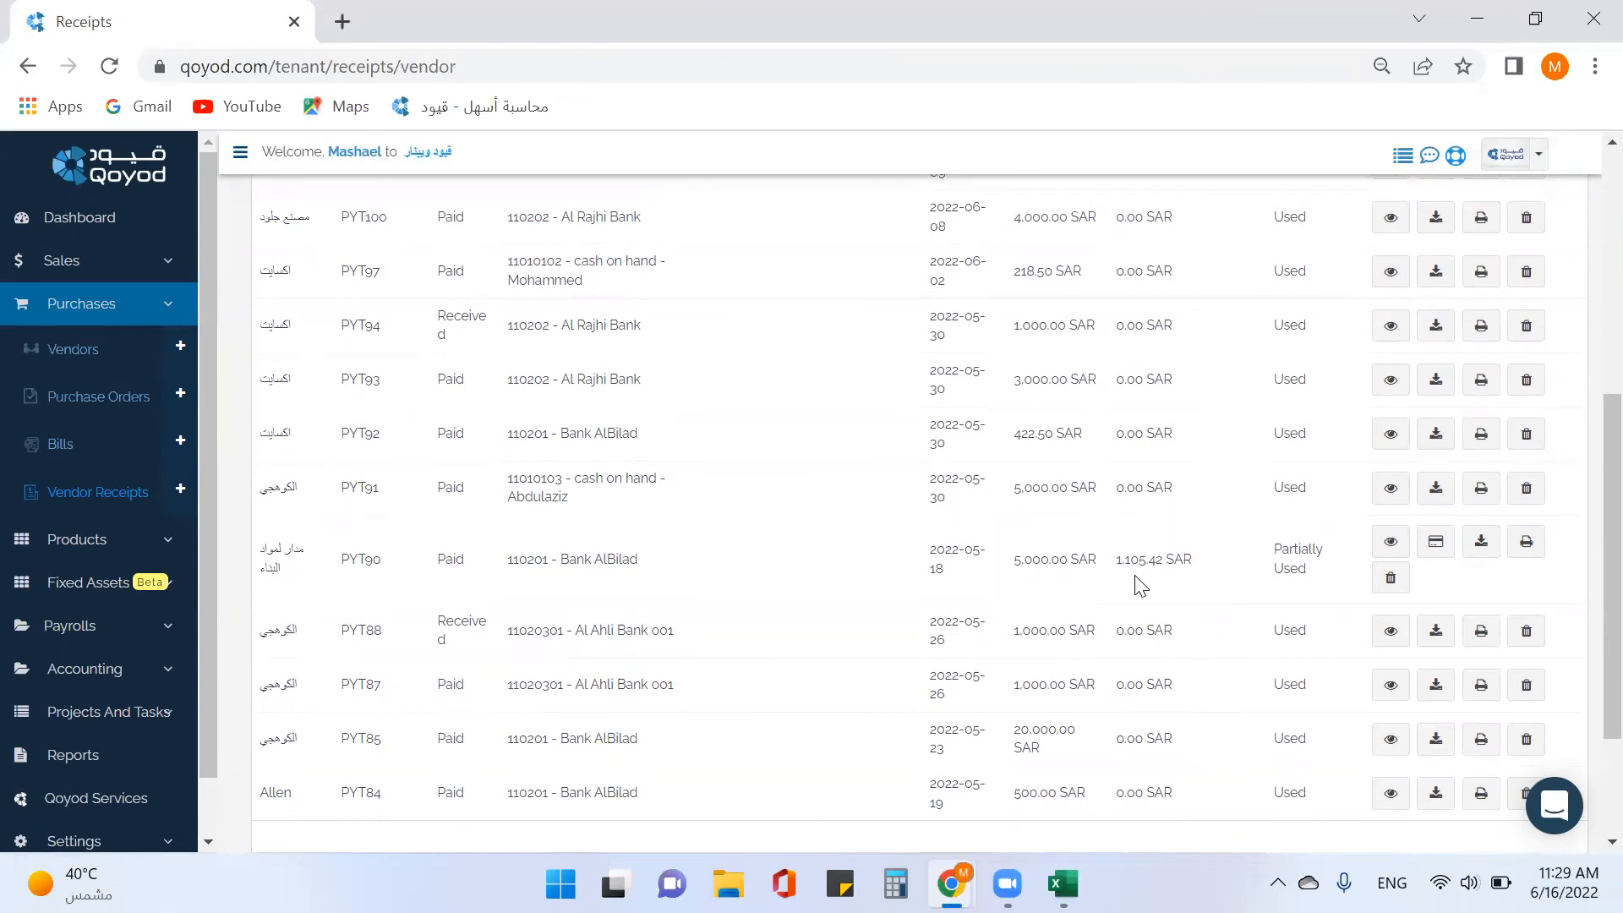
pyautogui.click(68, 306)
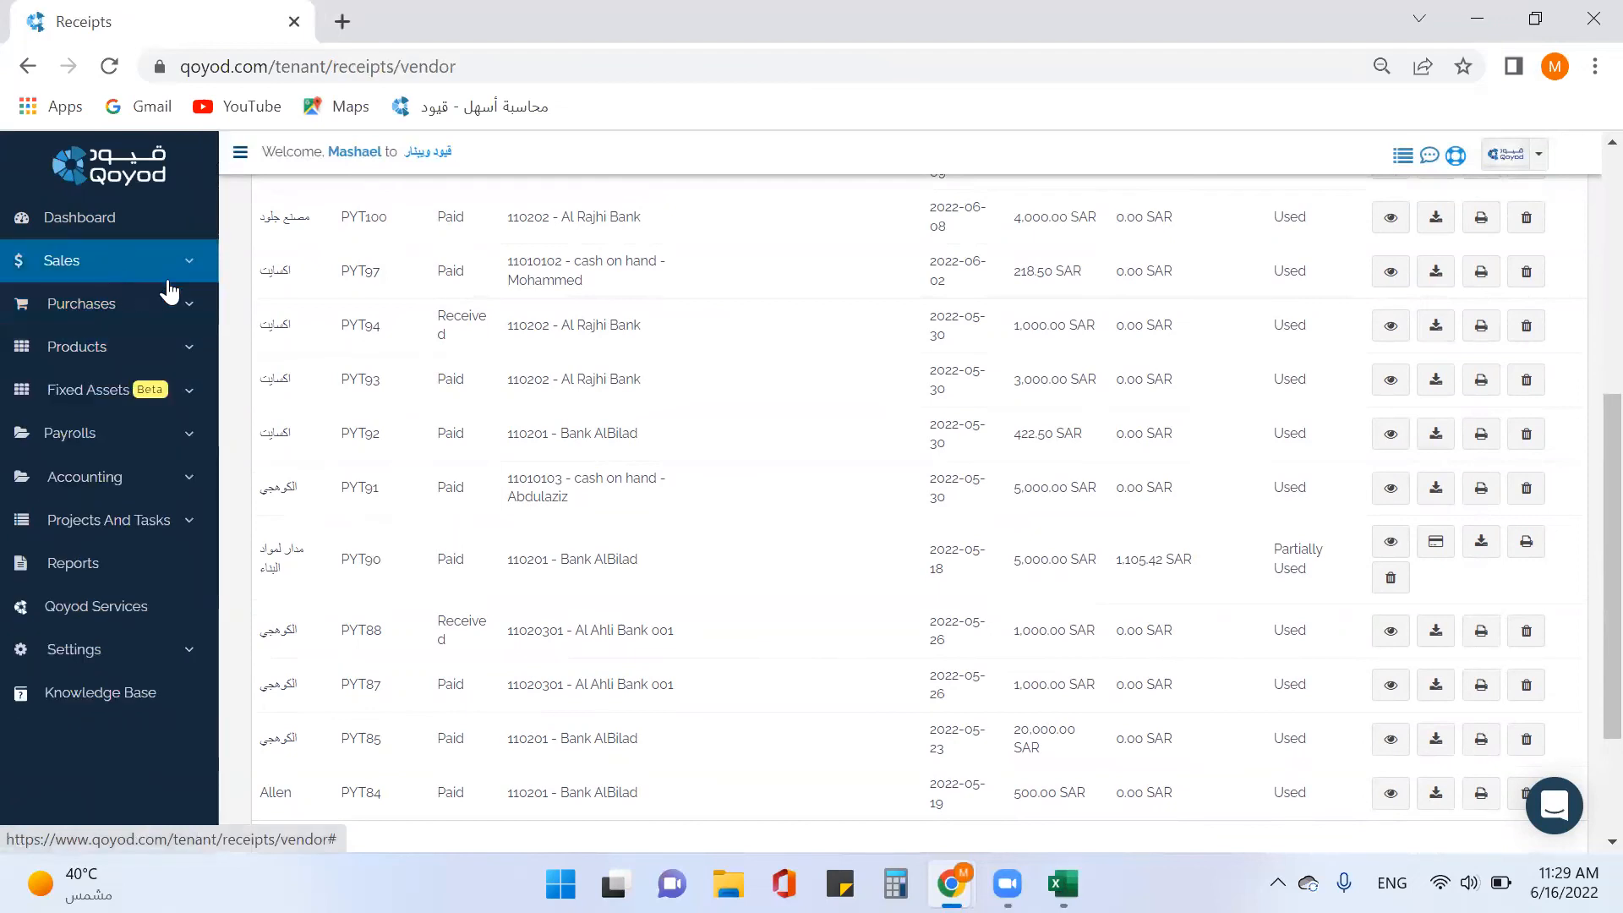
# Open the account statement report and select account 1103 Accounts receivable.
pyautogui.click(88, 573)
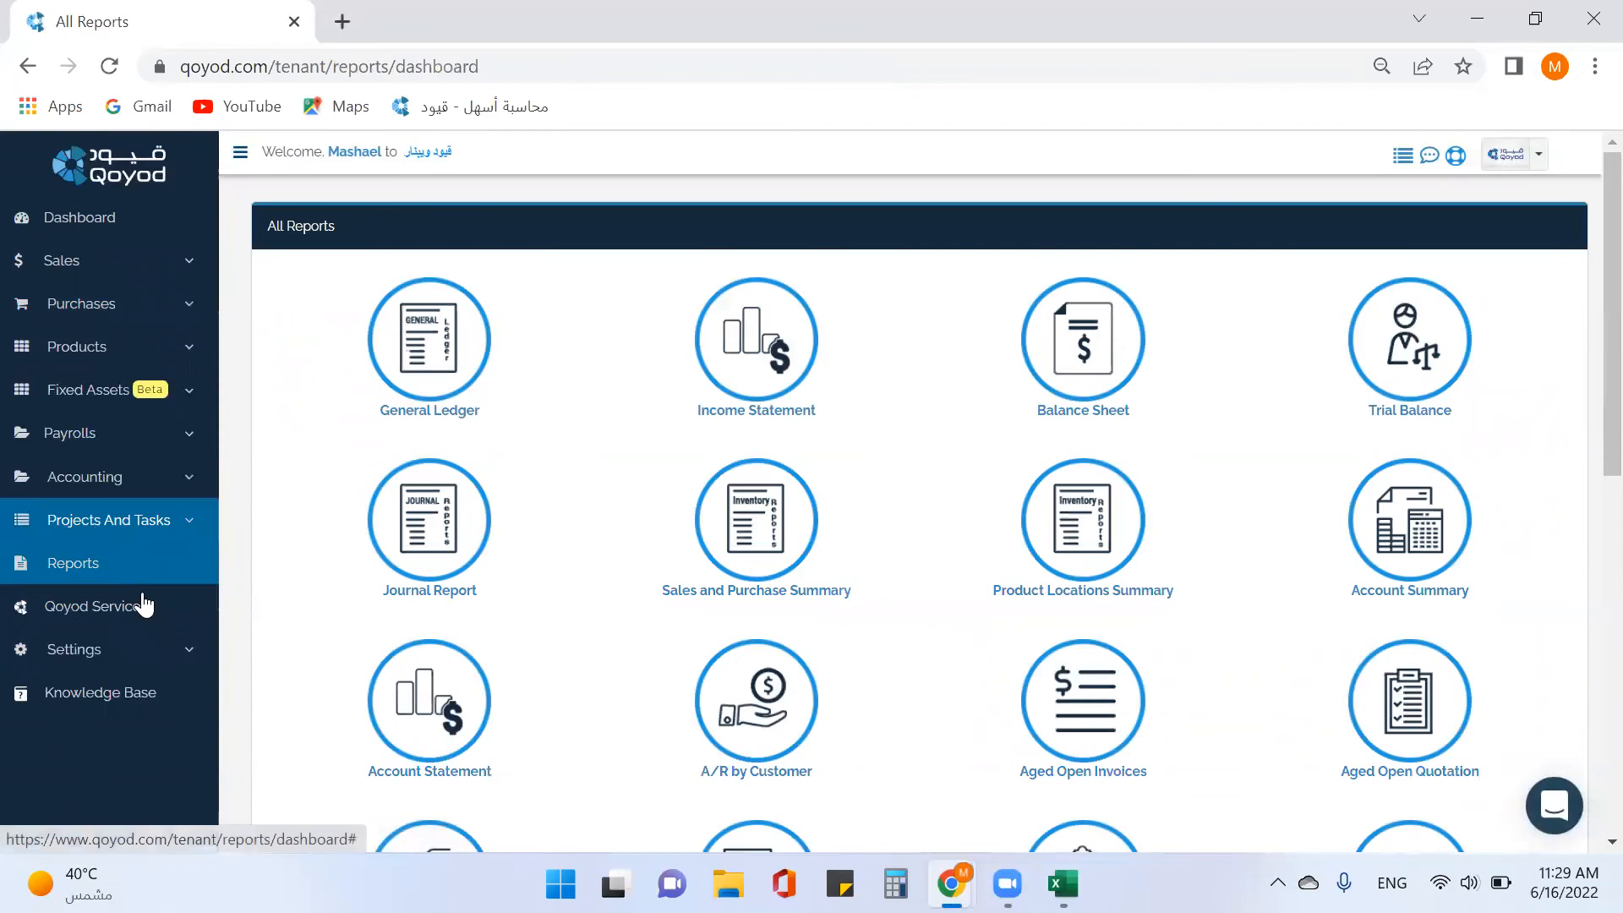
pyautogui.click(439, 727)
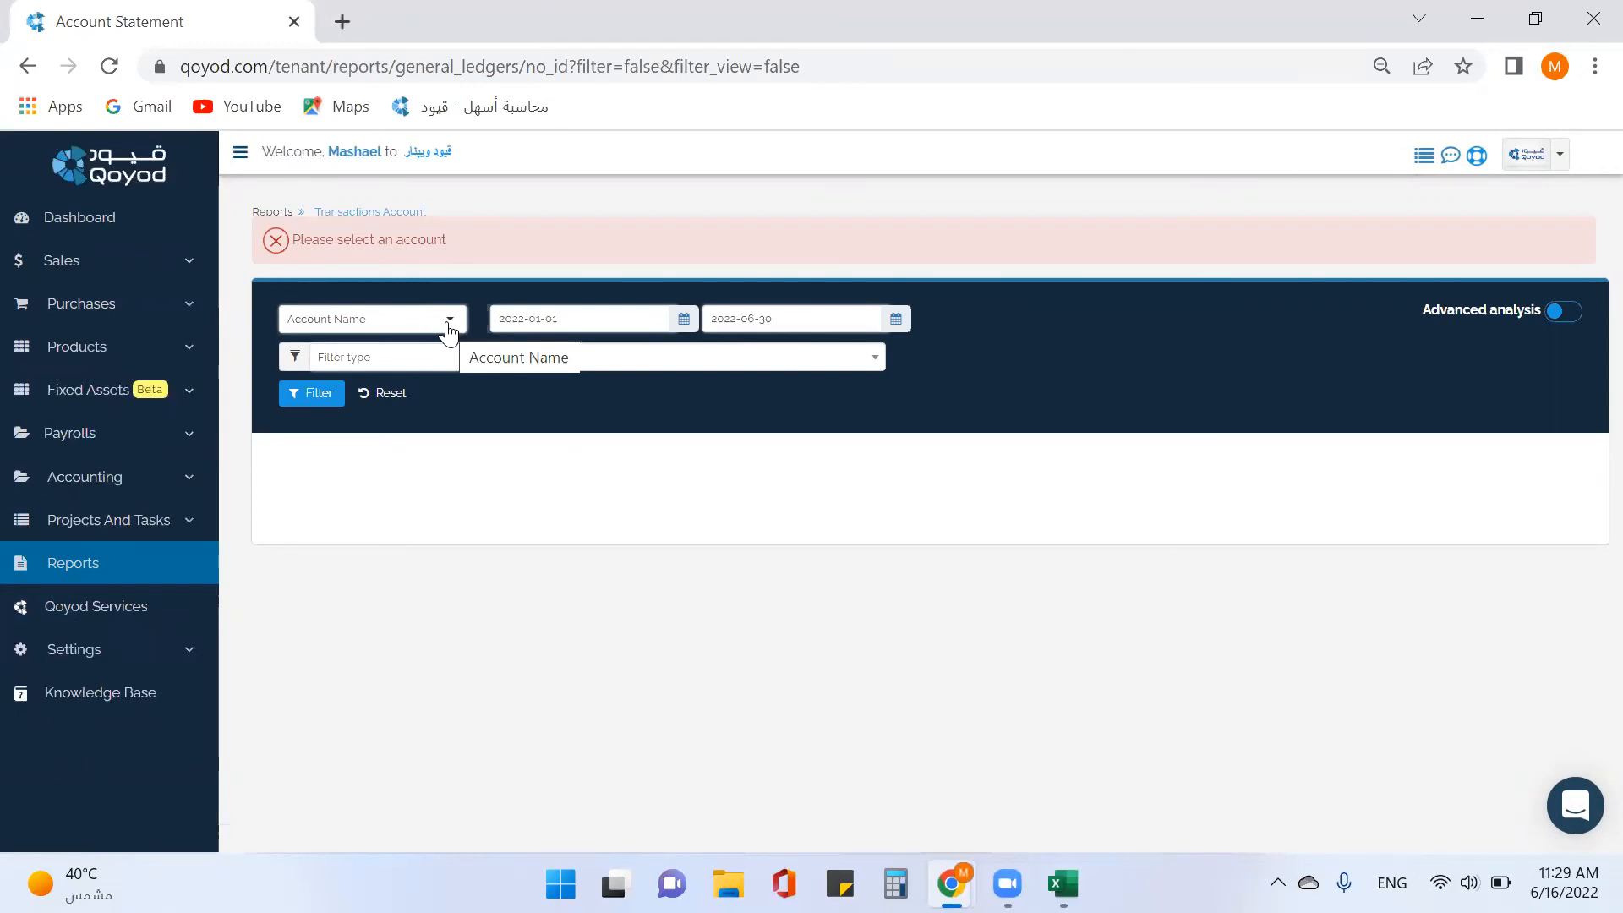
pyautogui.click(447, 326)
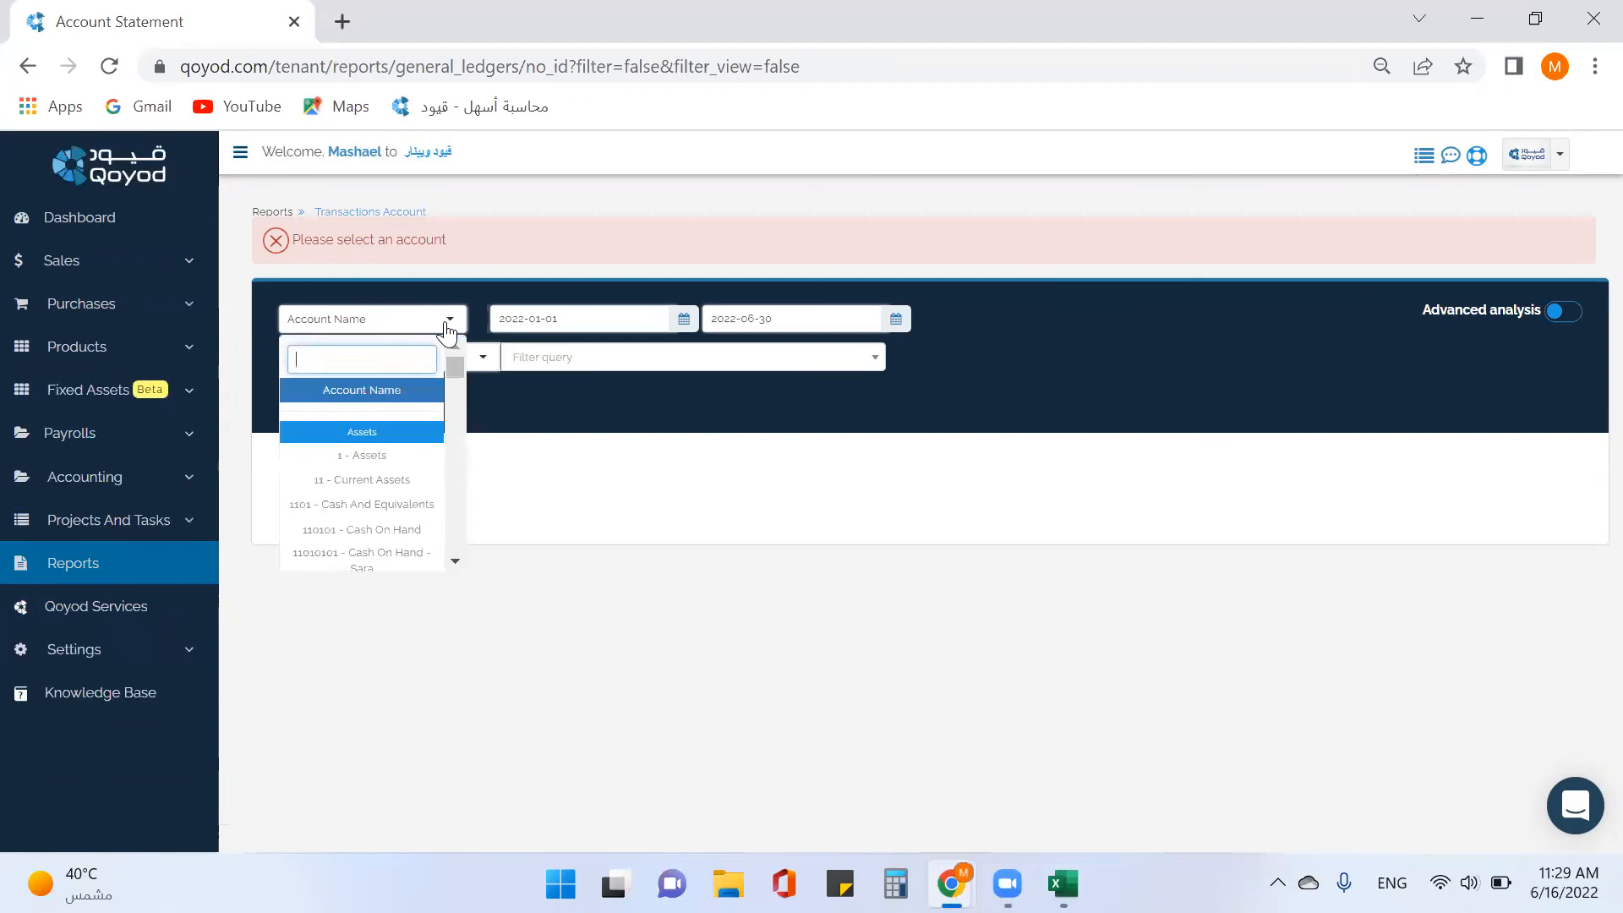
pyautogui.write('1103')
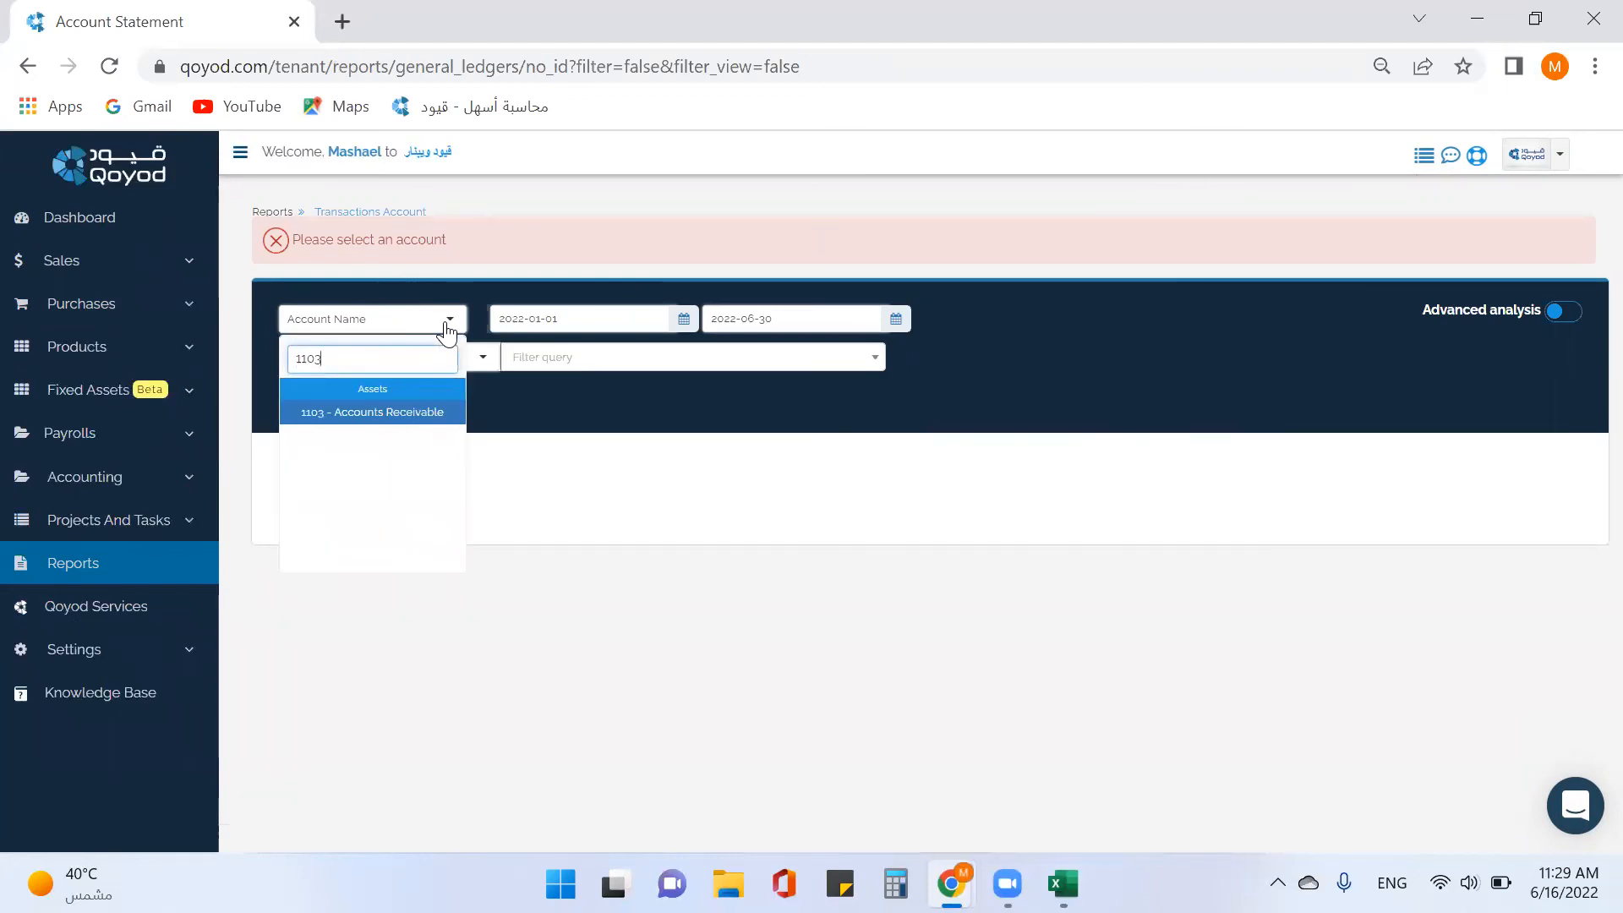
pyautogui.press('Return')
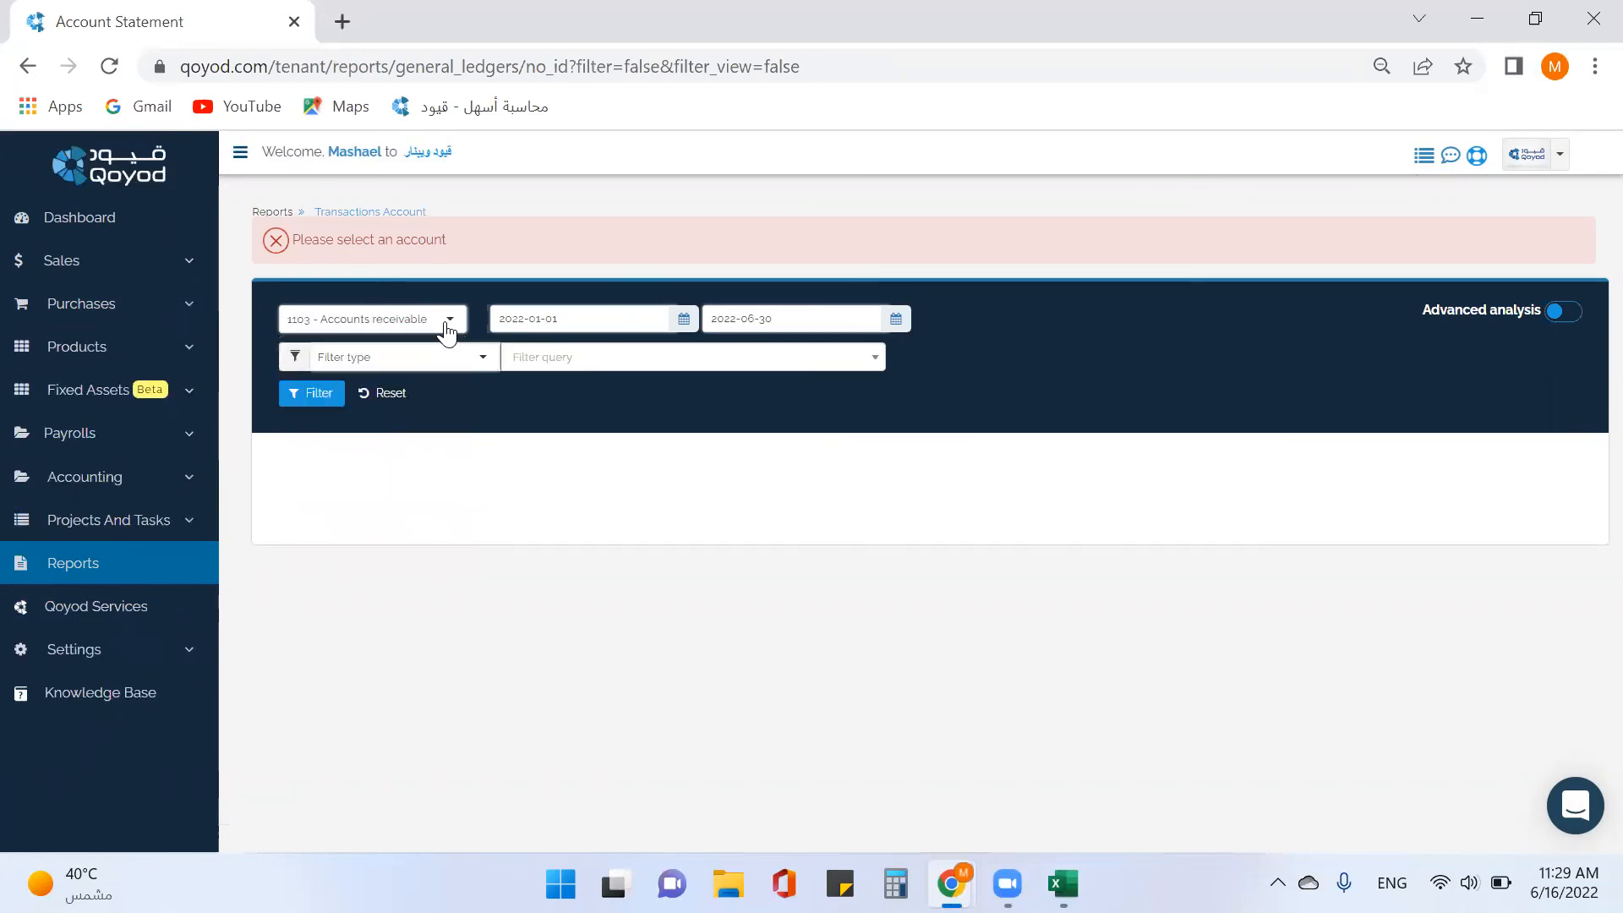
# Filter the statement by Customers to the first customer and run it.
pyautogui.click(478, 366)
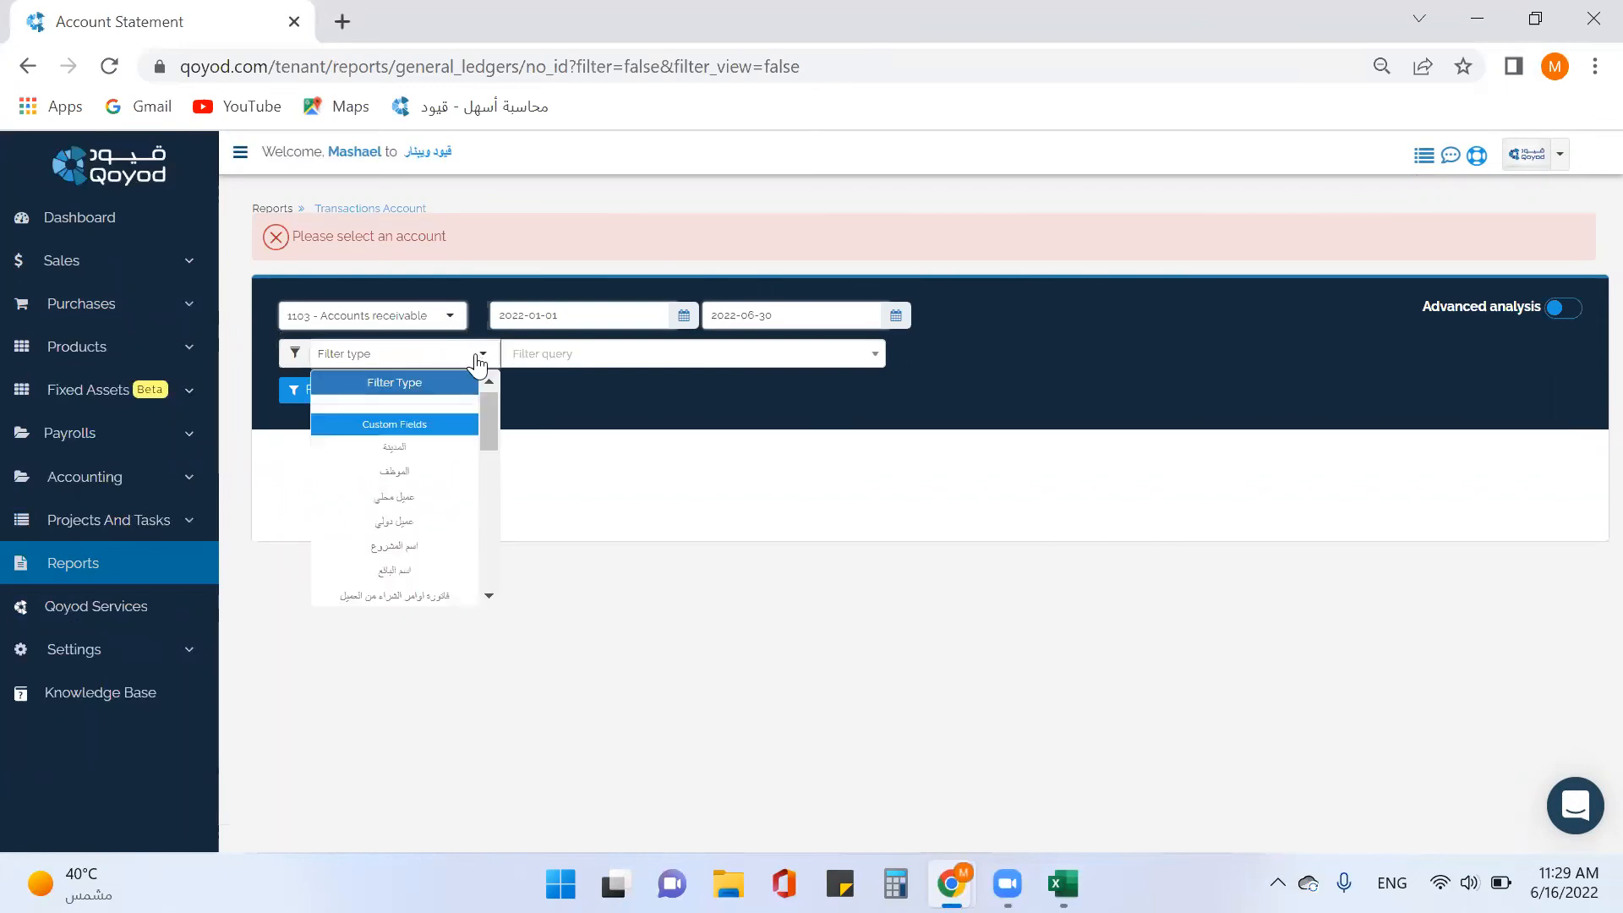
pyautogui.scroll(-2, 463, 480)
pyautogui.scroll(-3, 463, 481)
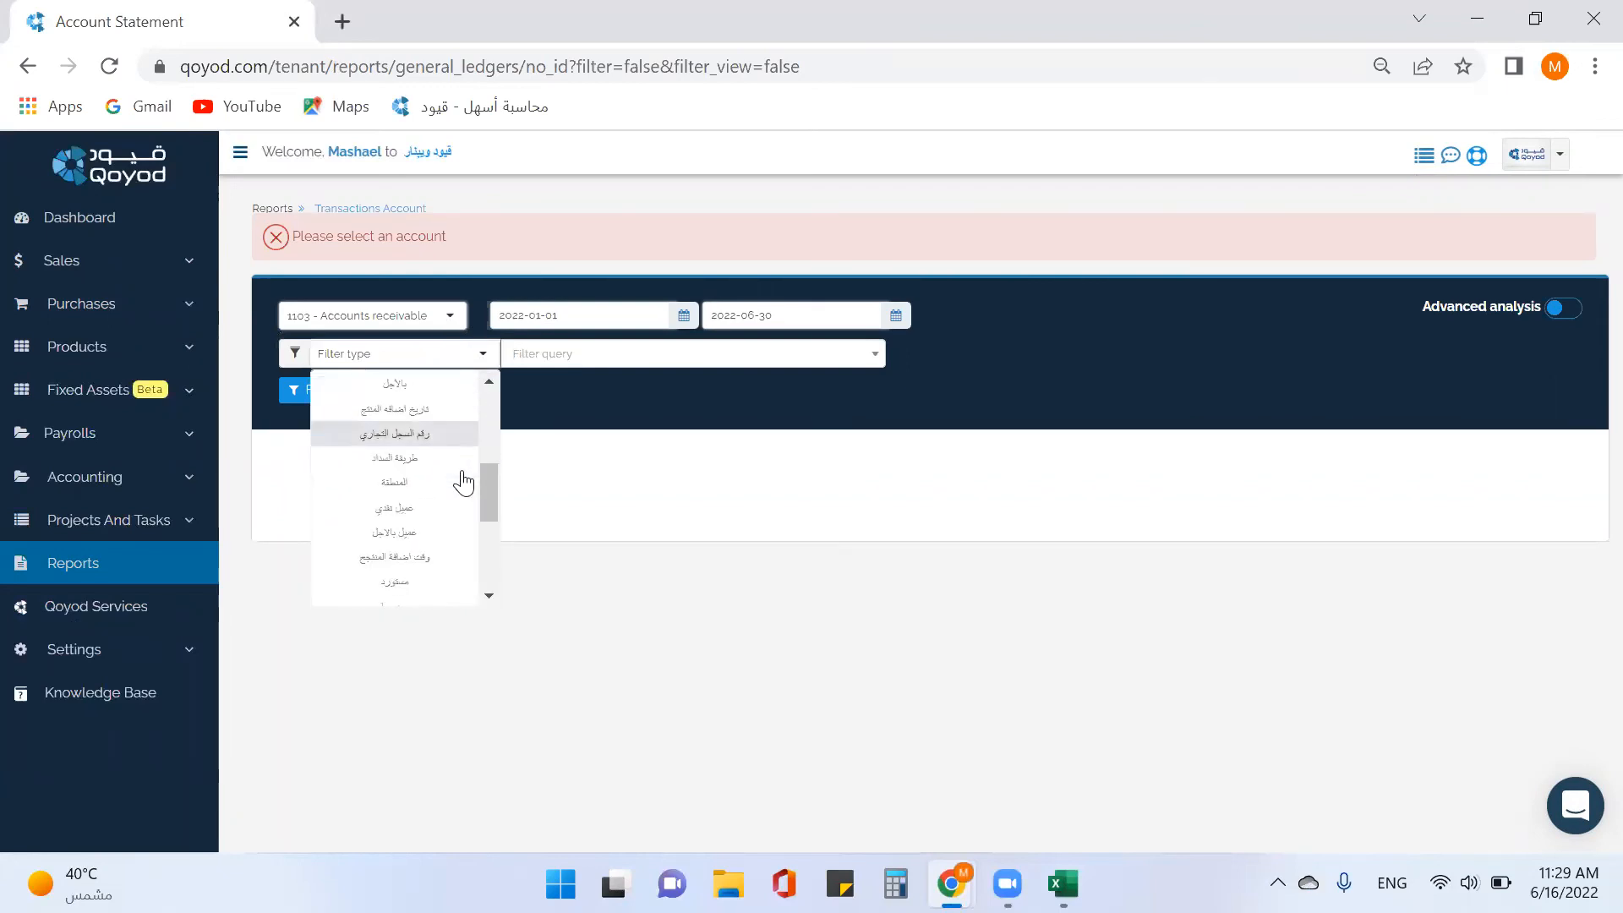
pyautogui.click(426, 474)
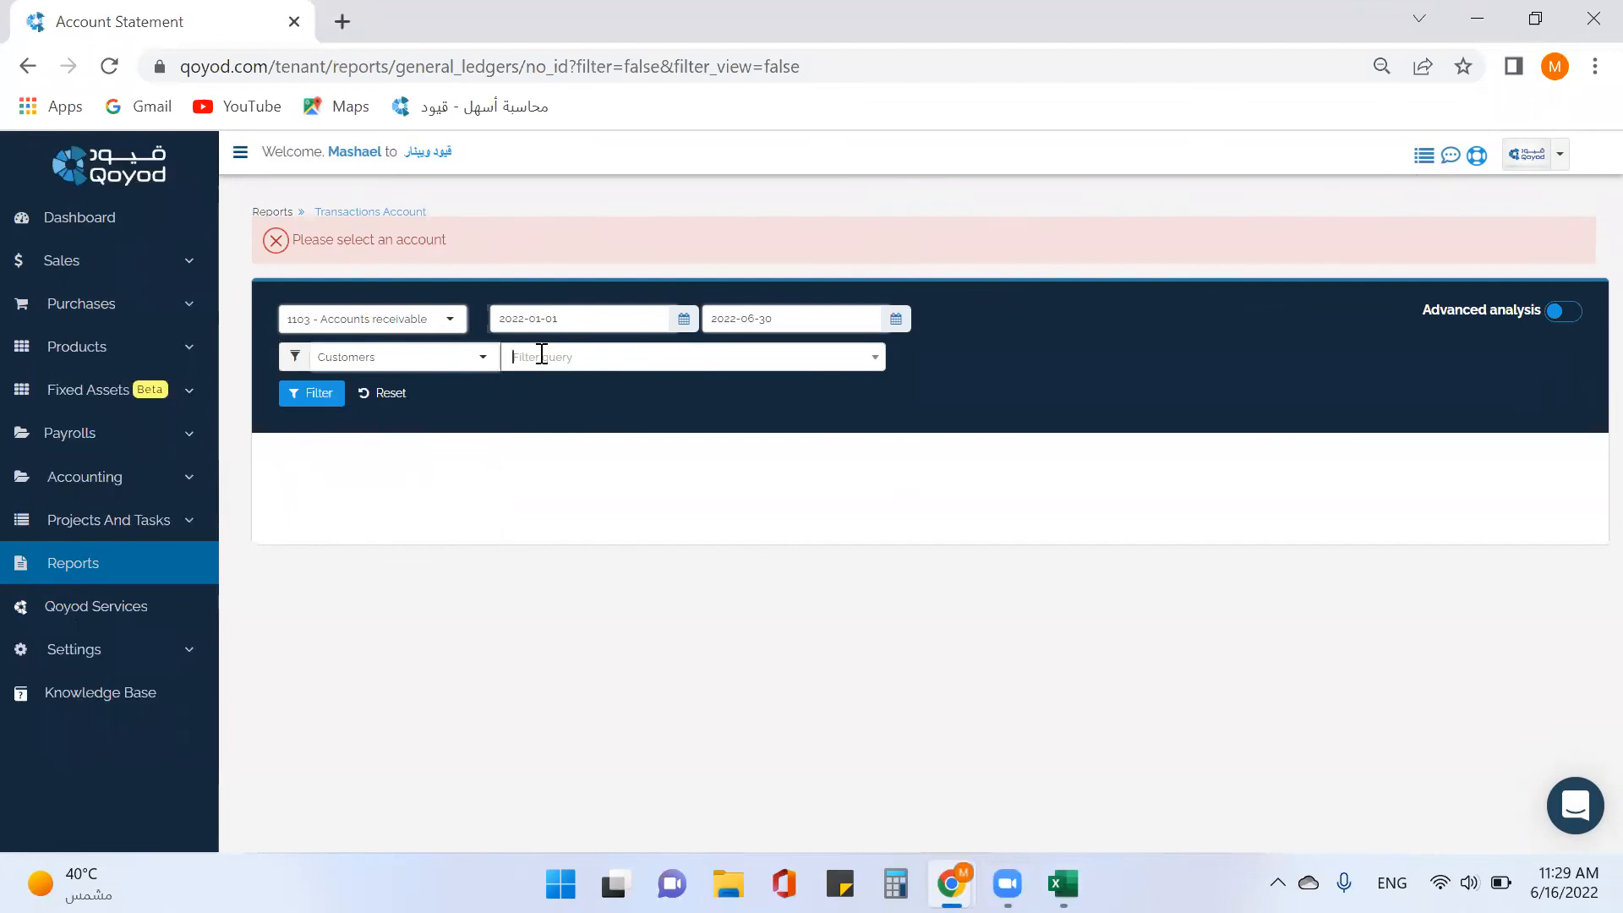
pyautogui.click(541, 355)
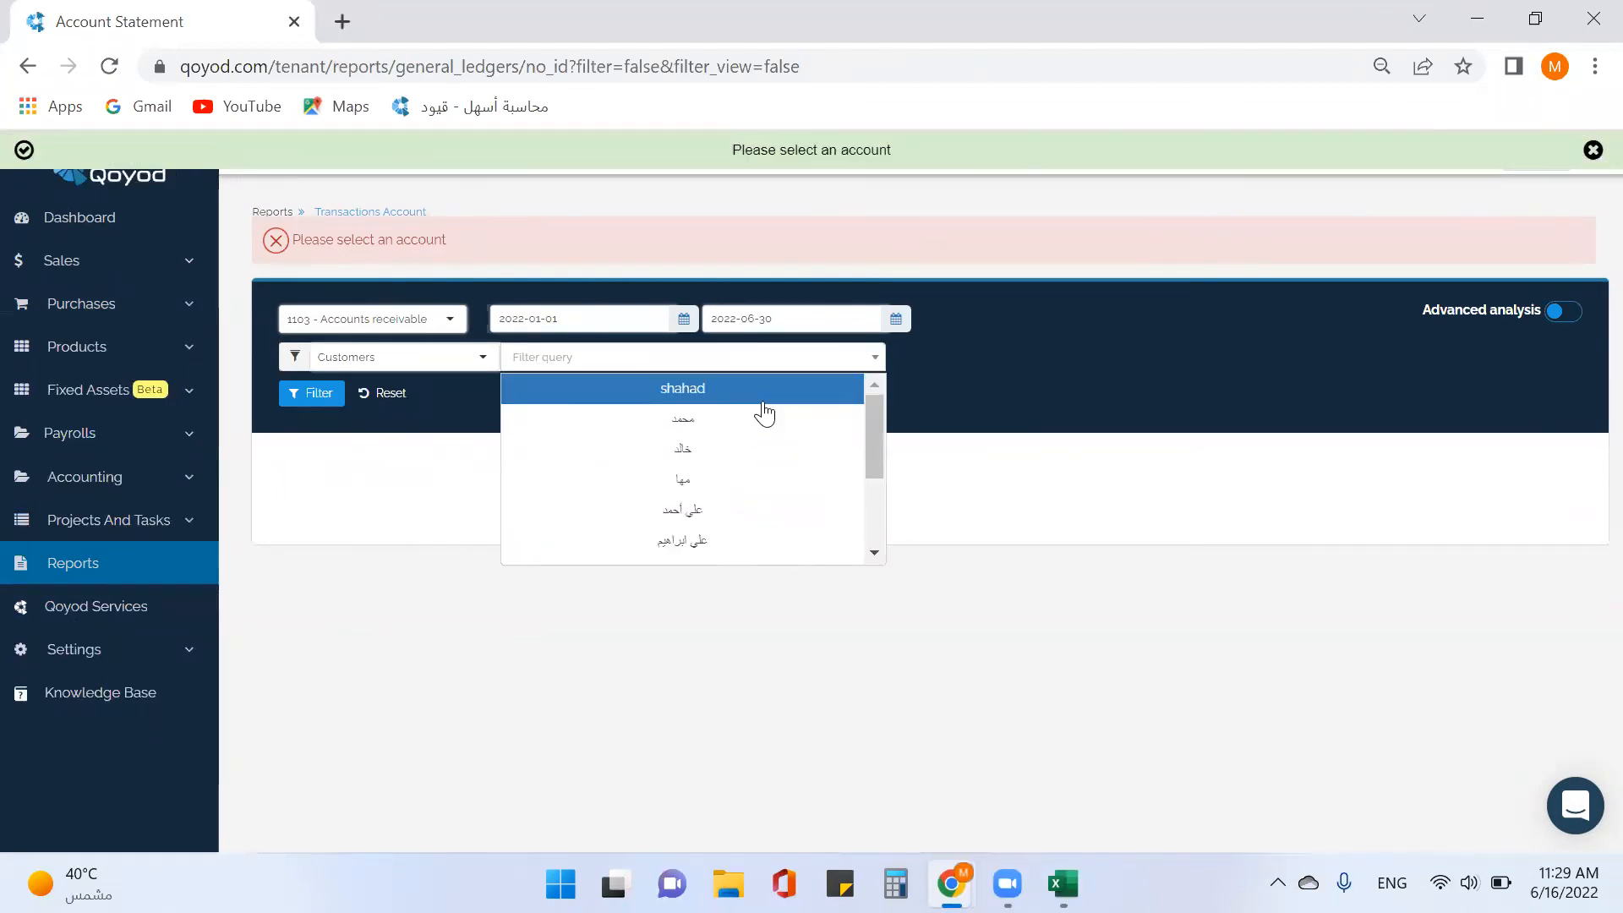
pyautogui.scroll(-6, 766, 414)
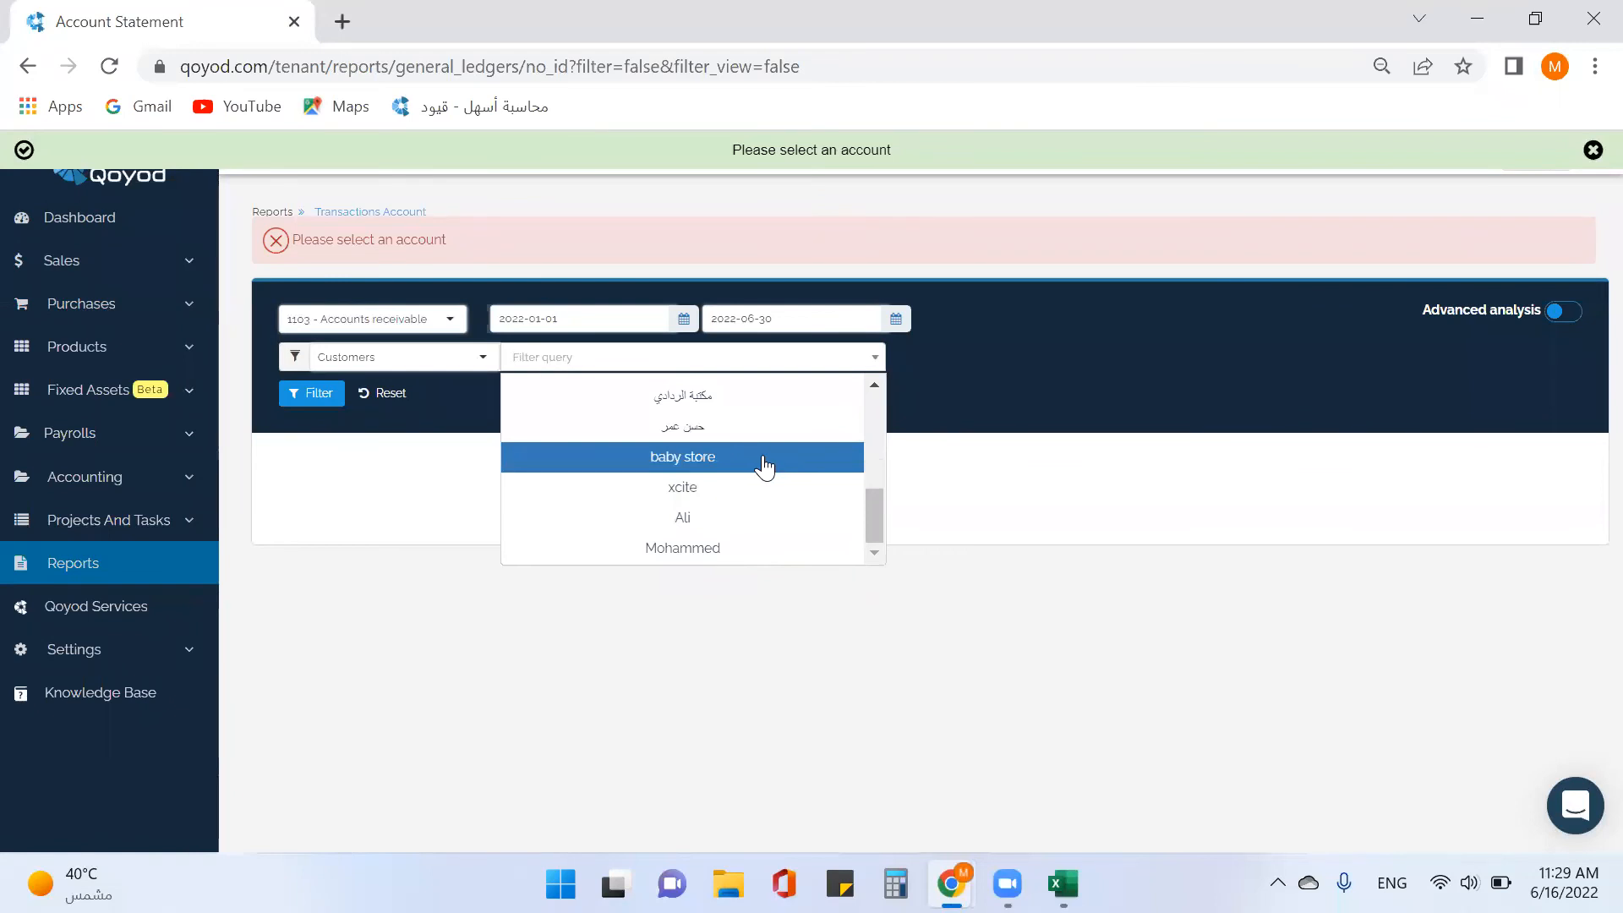
pyautogui.scroll(6, 765, 465)
pyautogui.click(725, 391)
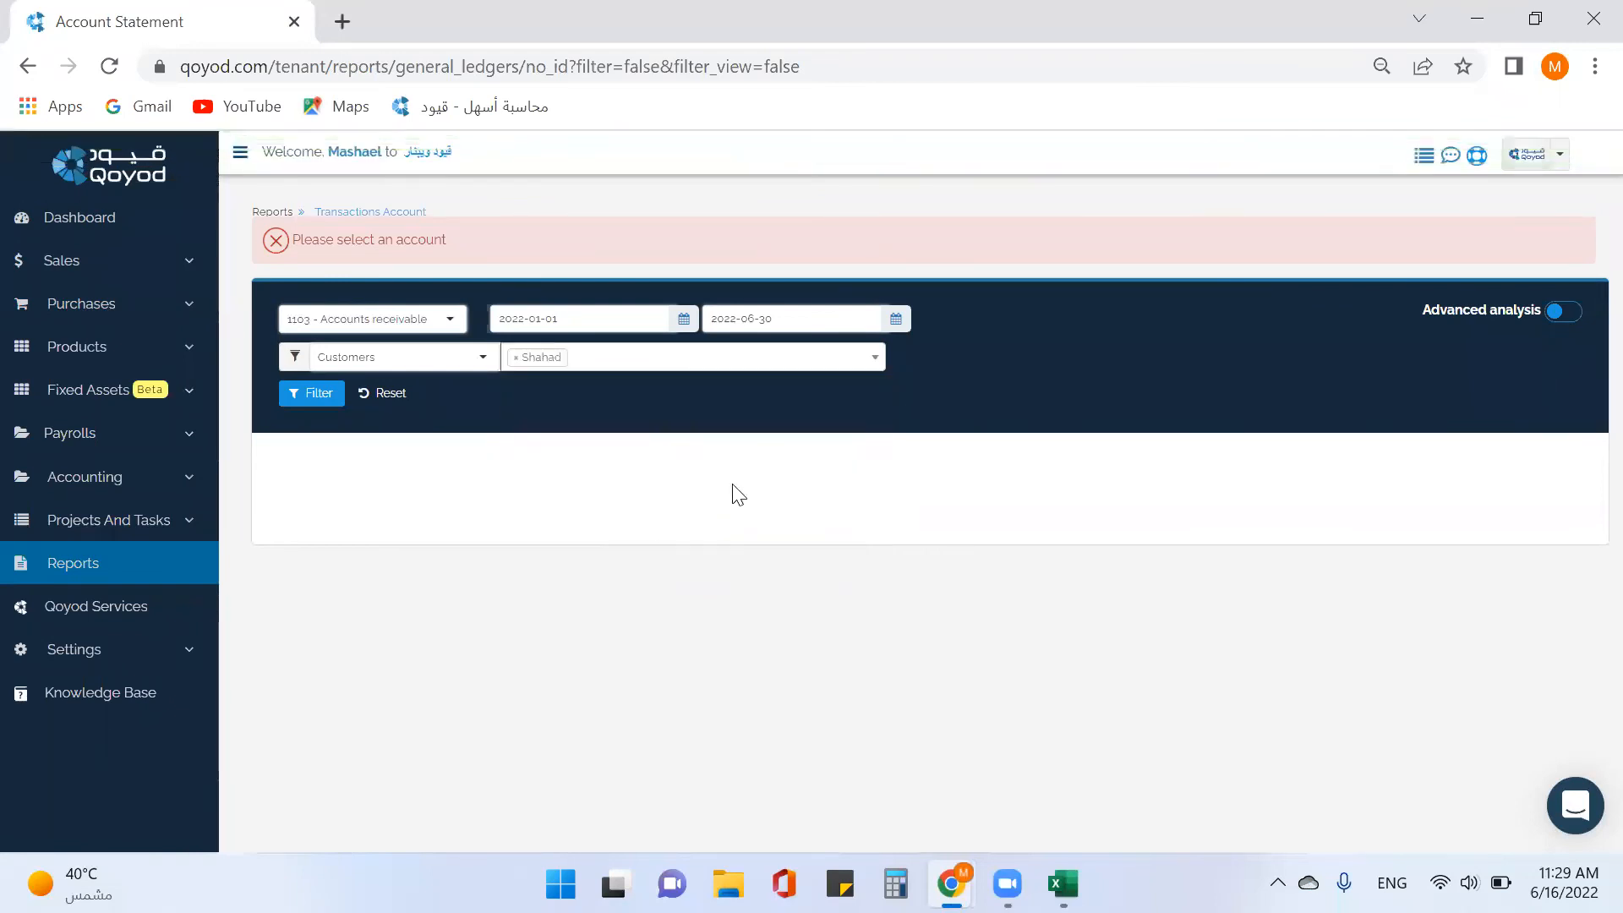
pyautogui.click(323, 396)
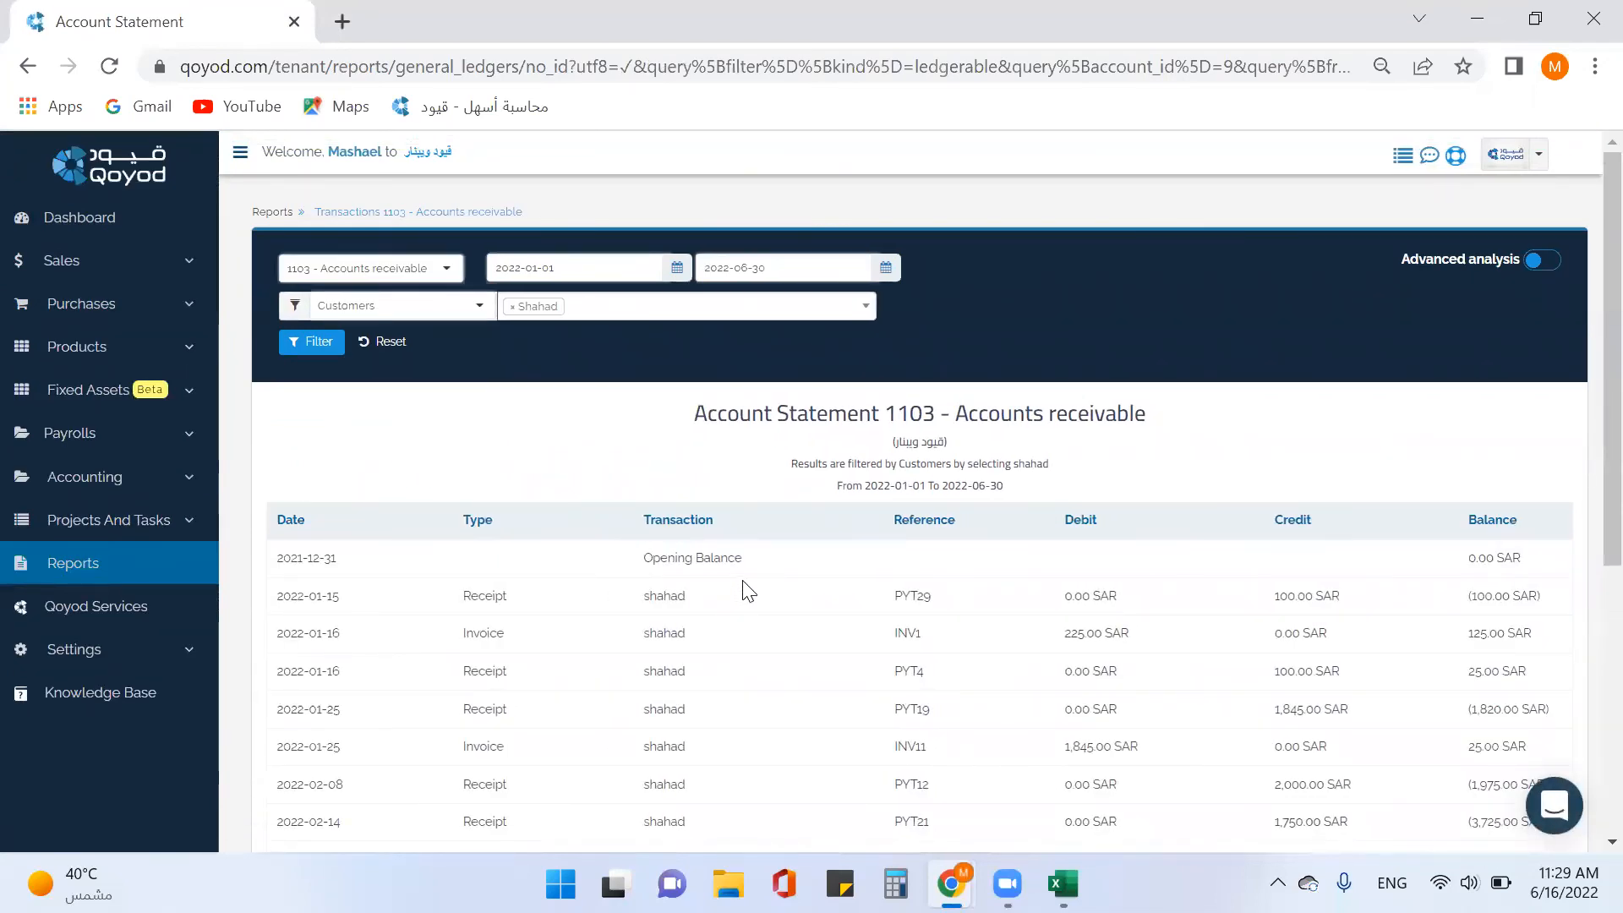
# Review the statement's export formats, then reset the report form.
pyautogui.scroll(-5, 664, 446)
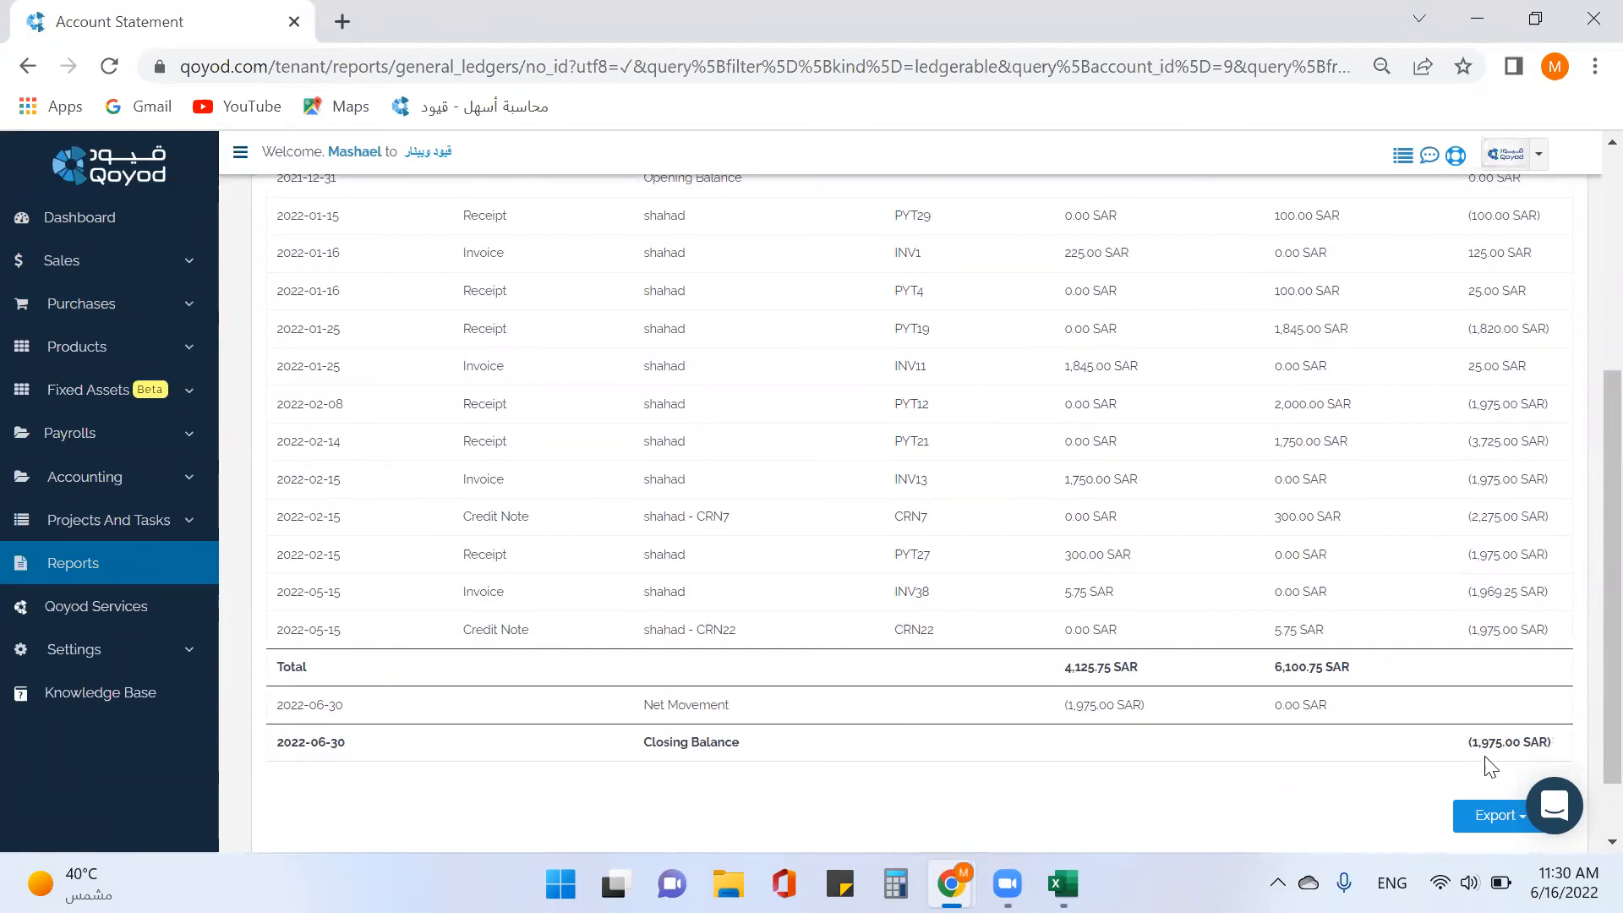
pyautogui.scroll(-1, 1442, 764)
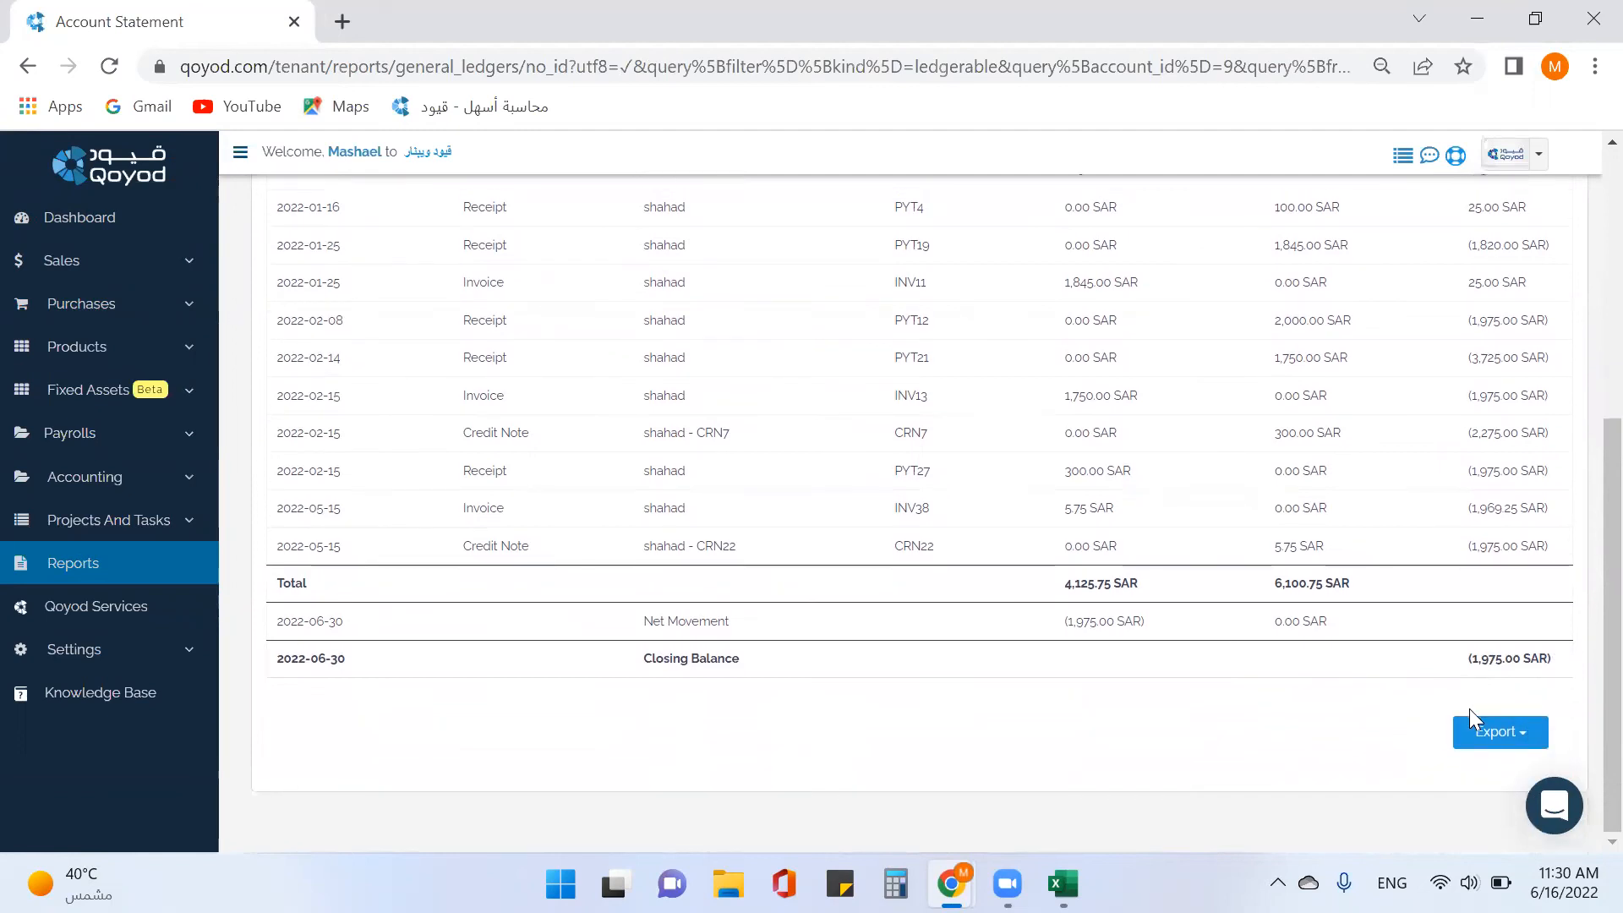
pyautogui.click(1485, 747)
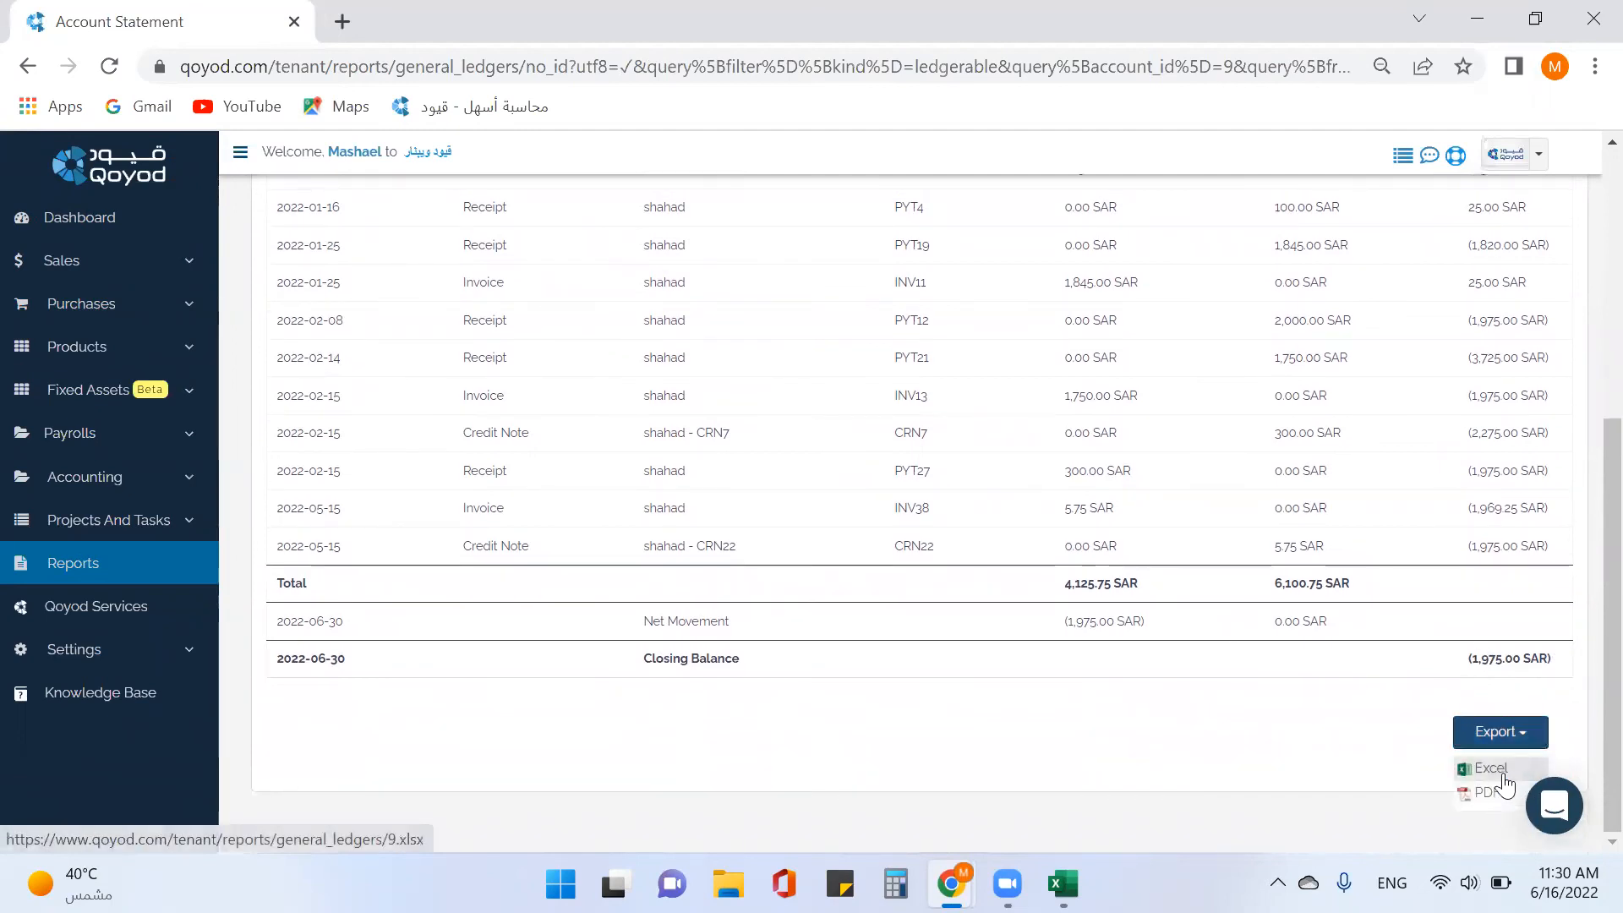
pyautogui.scroll(5, 1209, 755)
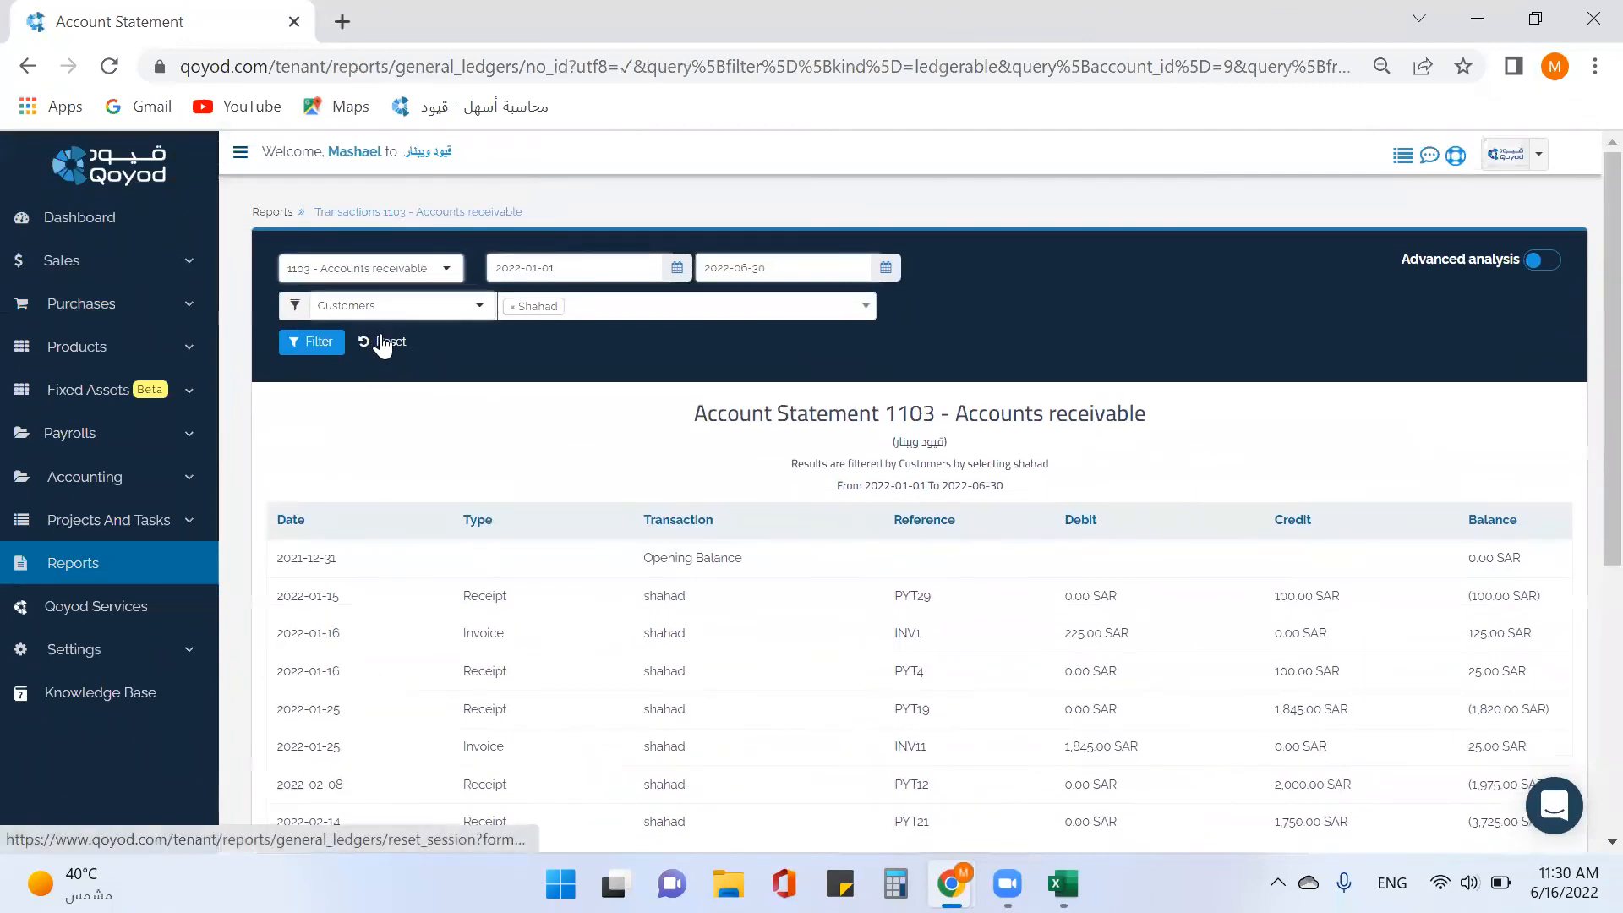
pyautogui.click(384, 344)
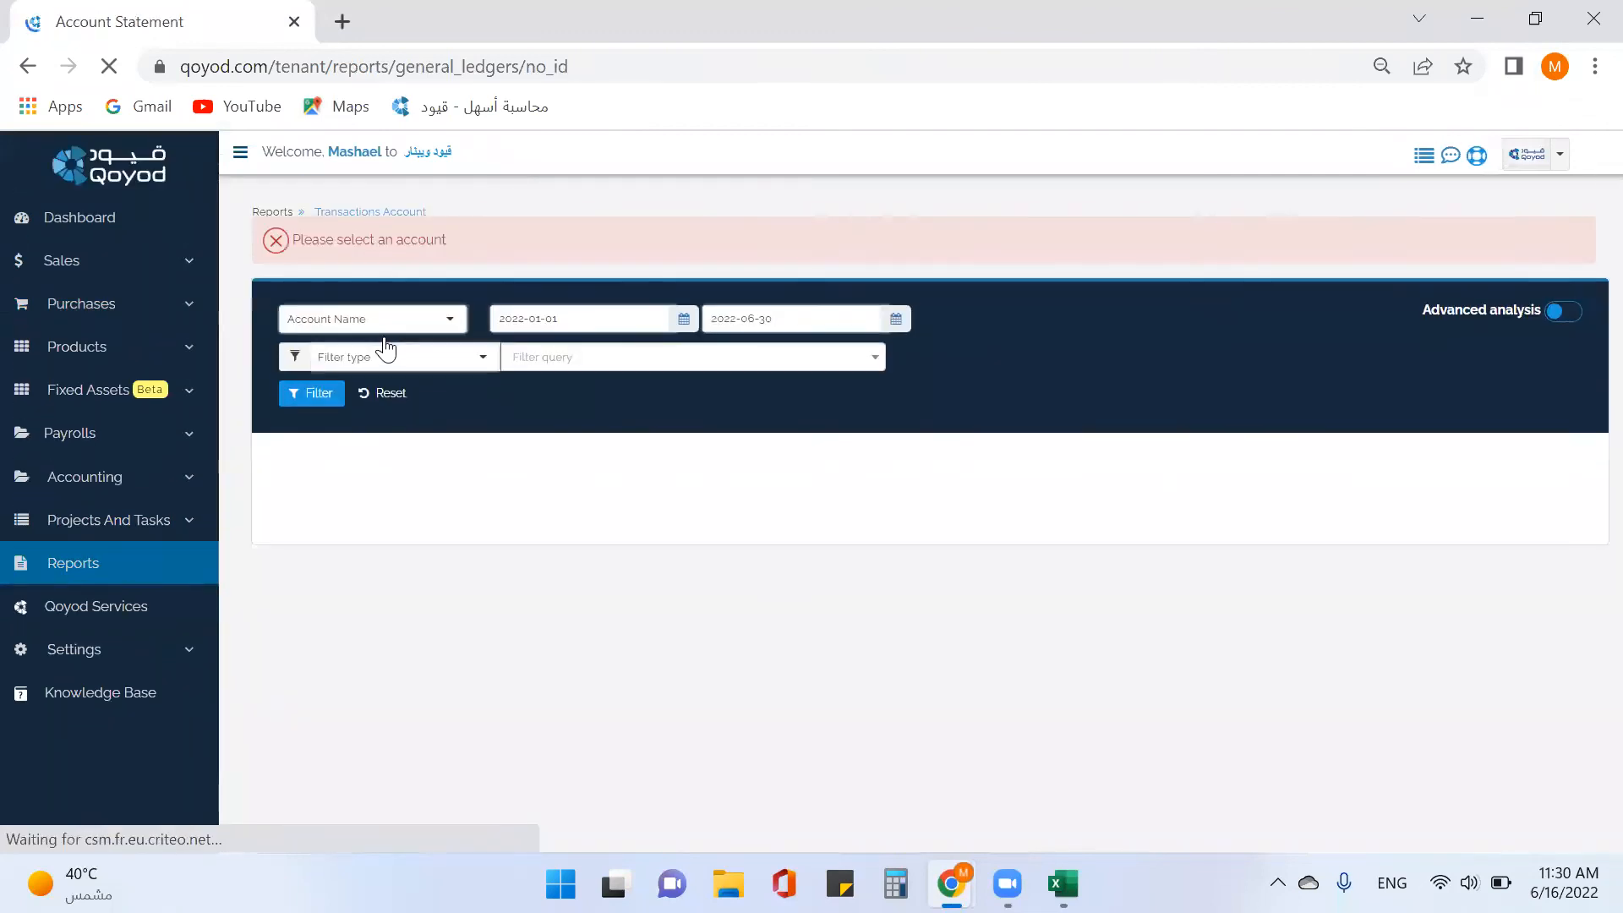
# Select account 2101 Accounts payable and set the filter type to Vendors.
pyautogui.click(452, 321)
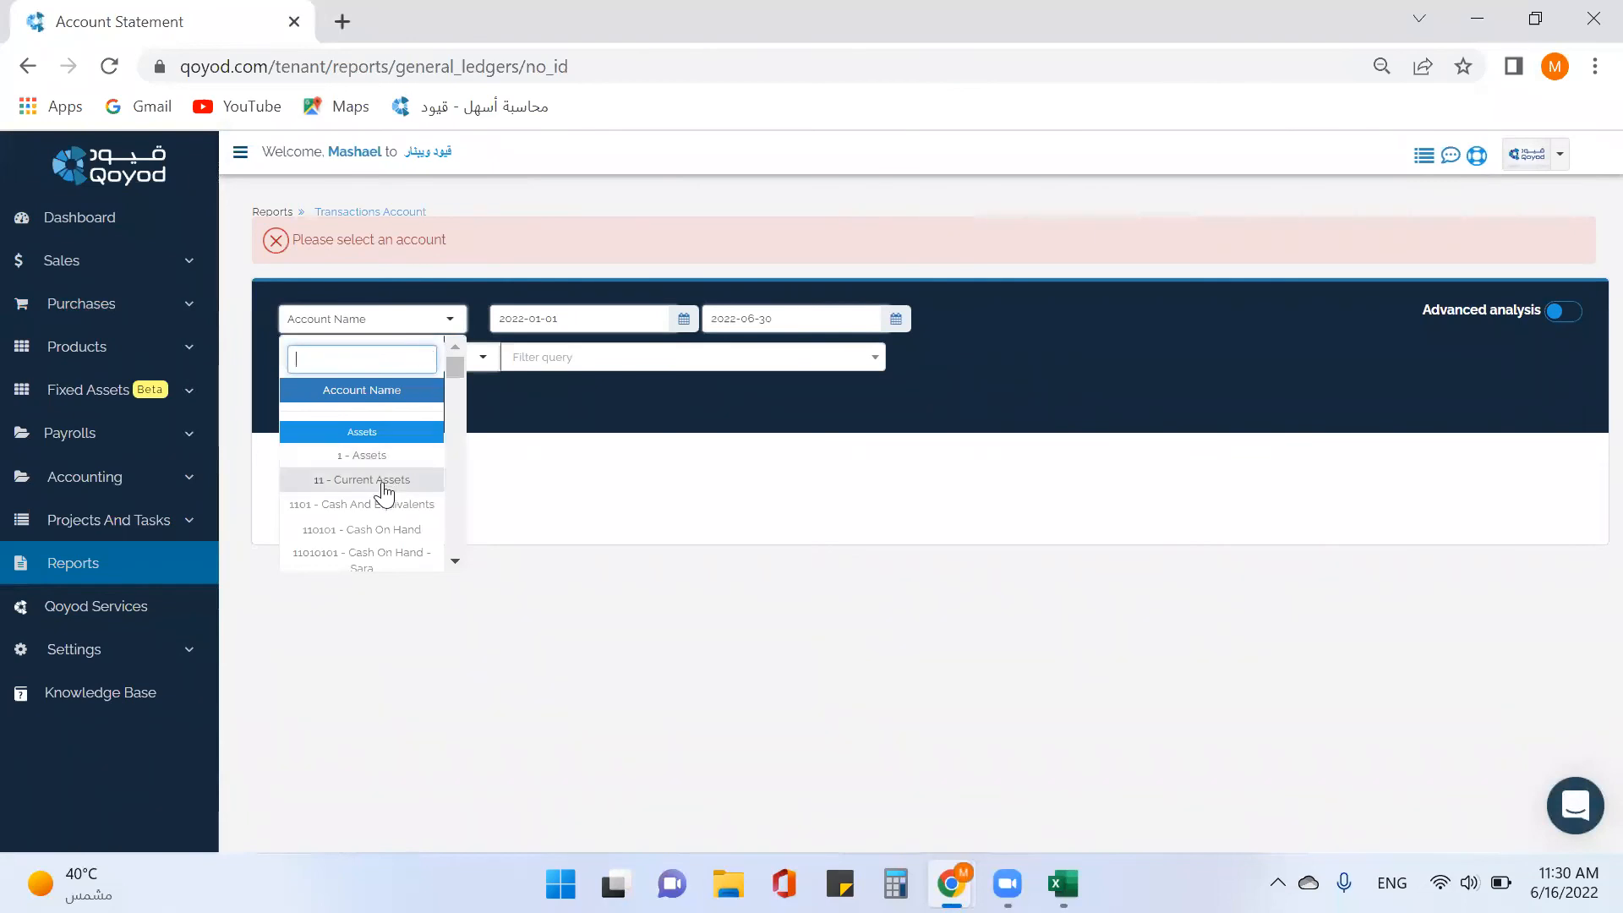
pyautogui.write('2101')
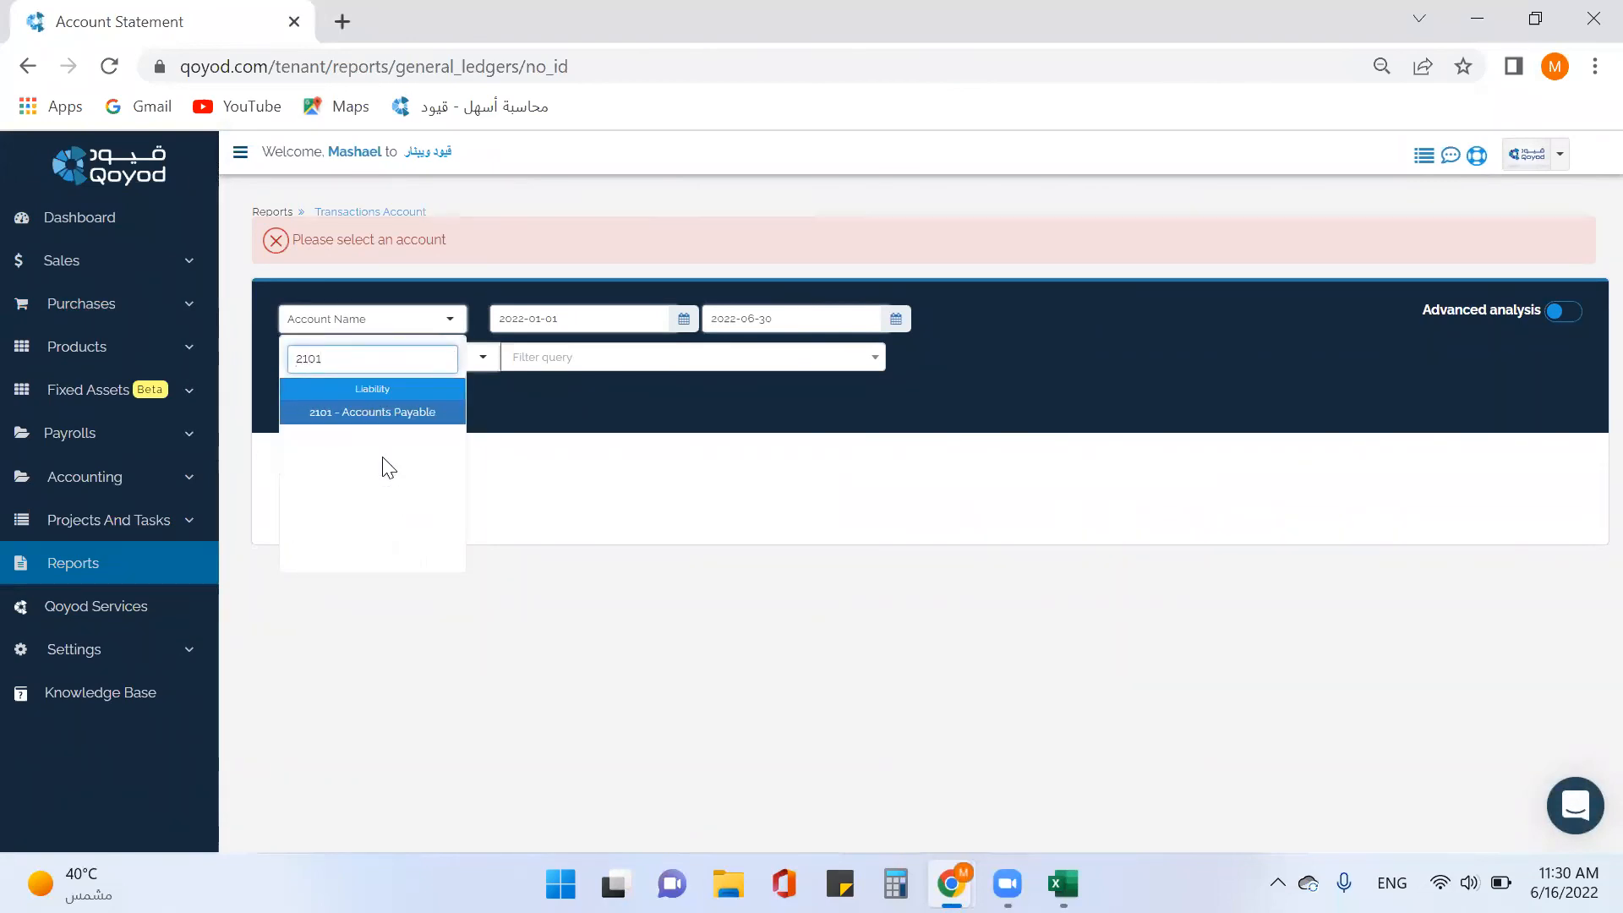
pyautogui.click(416, 412)
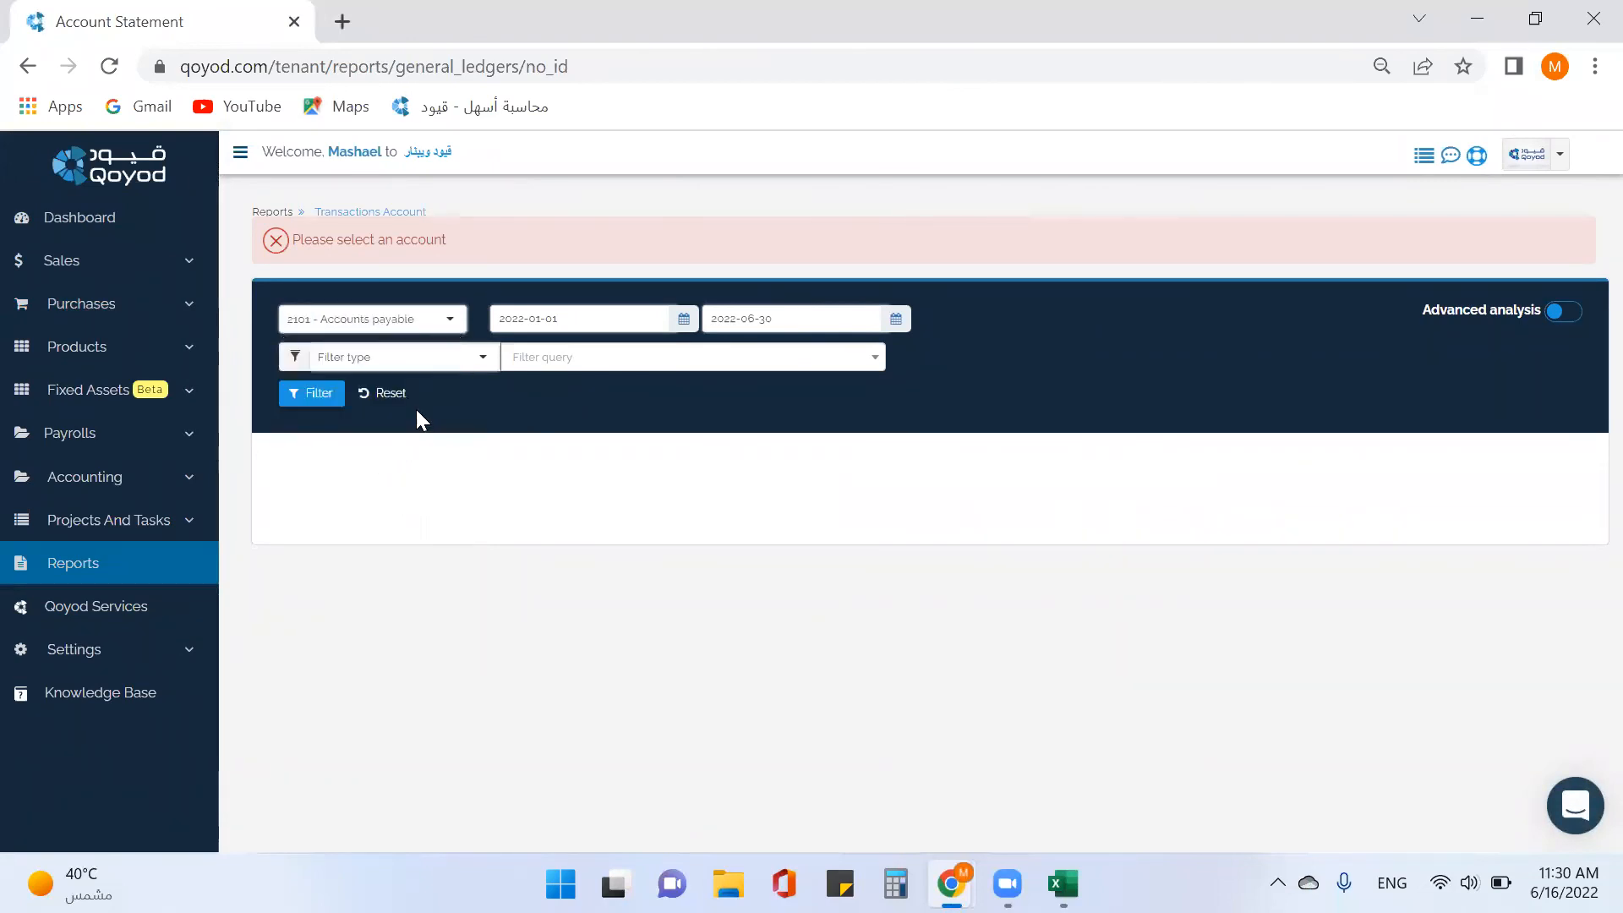
pyautogui.click(461, 362)
pyautogui.scroll(-5, 425, 490)
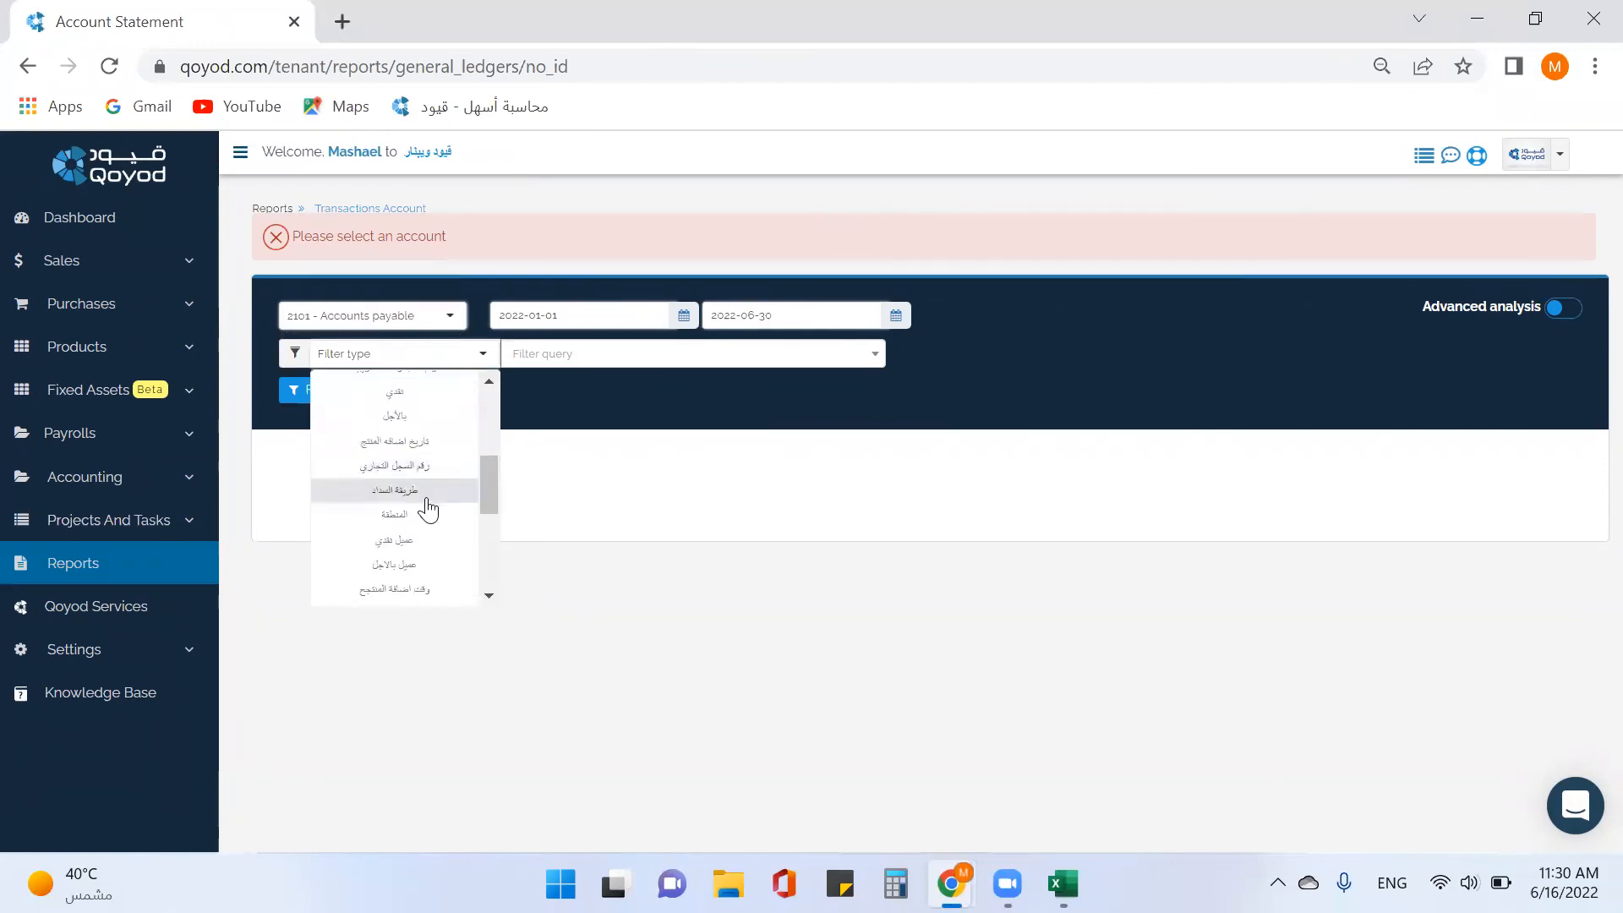
pyautogui.click(423, 499)
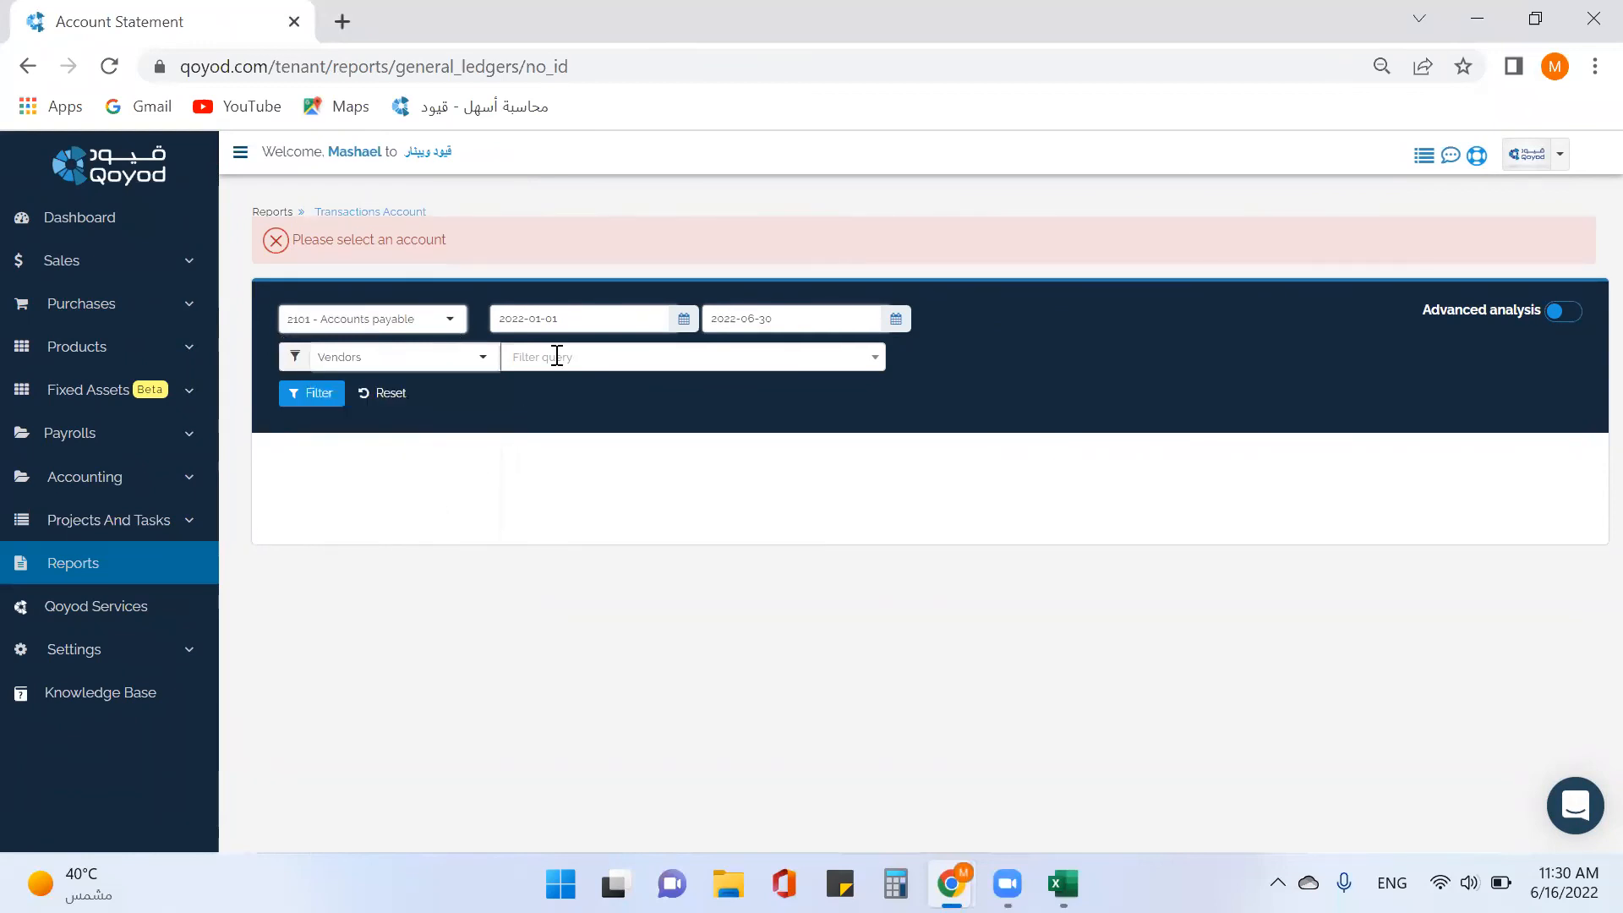
# Filter the statement to the first vendor and run it.
pyautogui.click(554, 355)
pyautogui.scroll(-5, 735, 490)
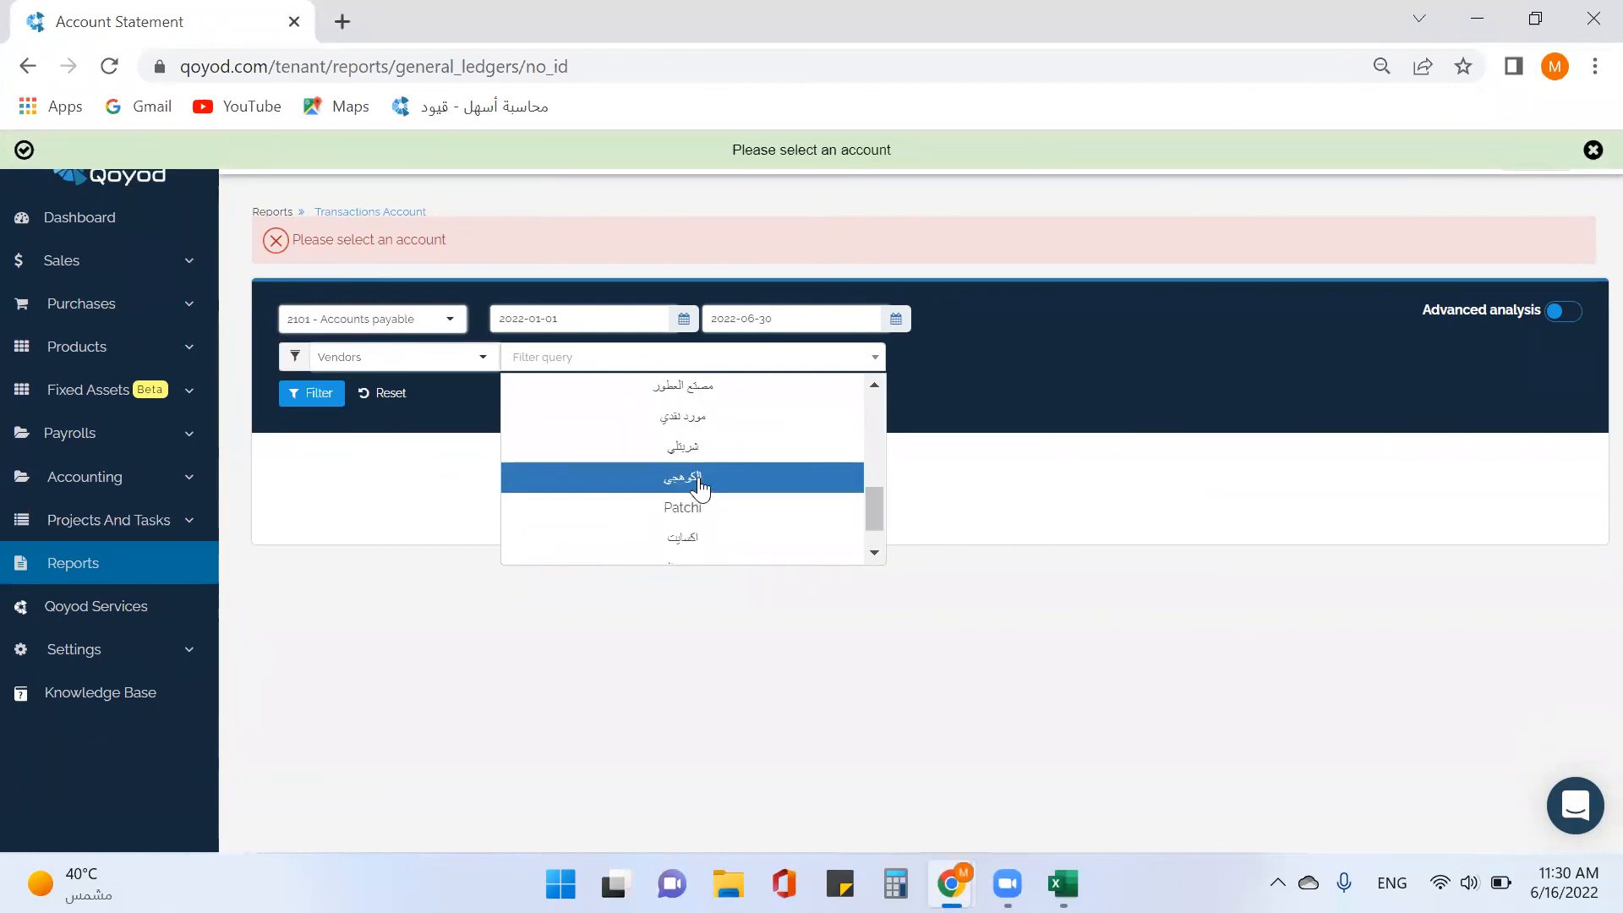
pyautogui.scroll(-1, 706, 529)
pyautogui.scroll(8, 706, 530)
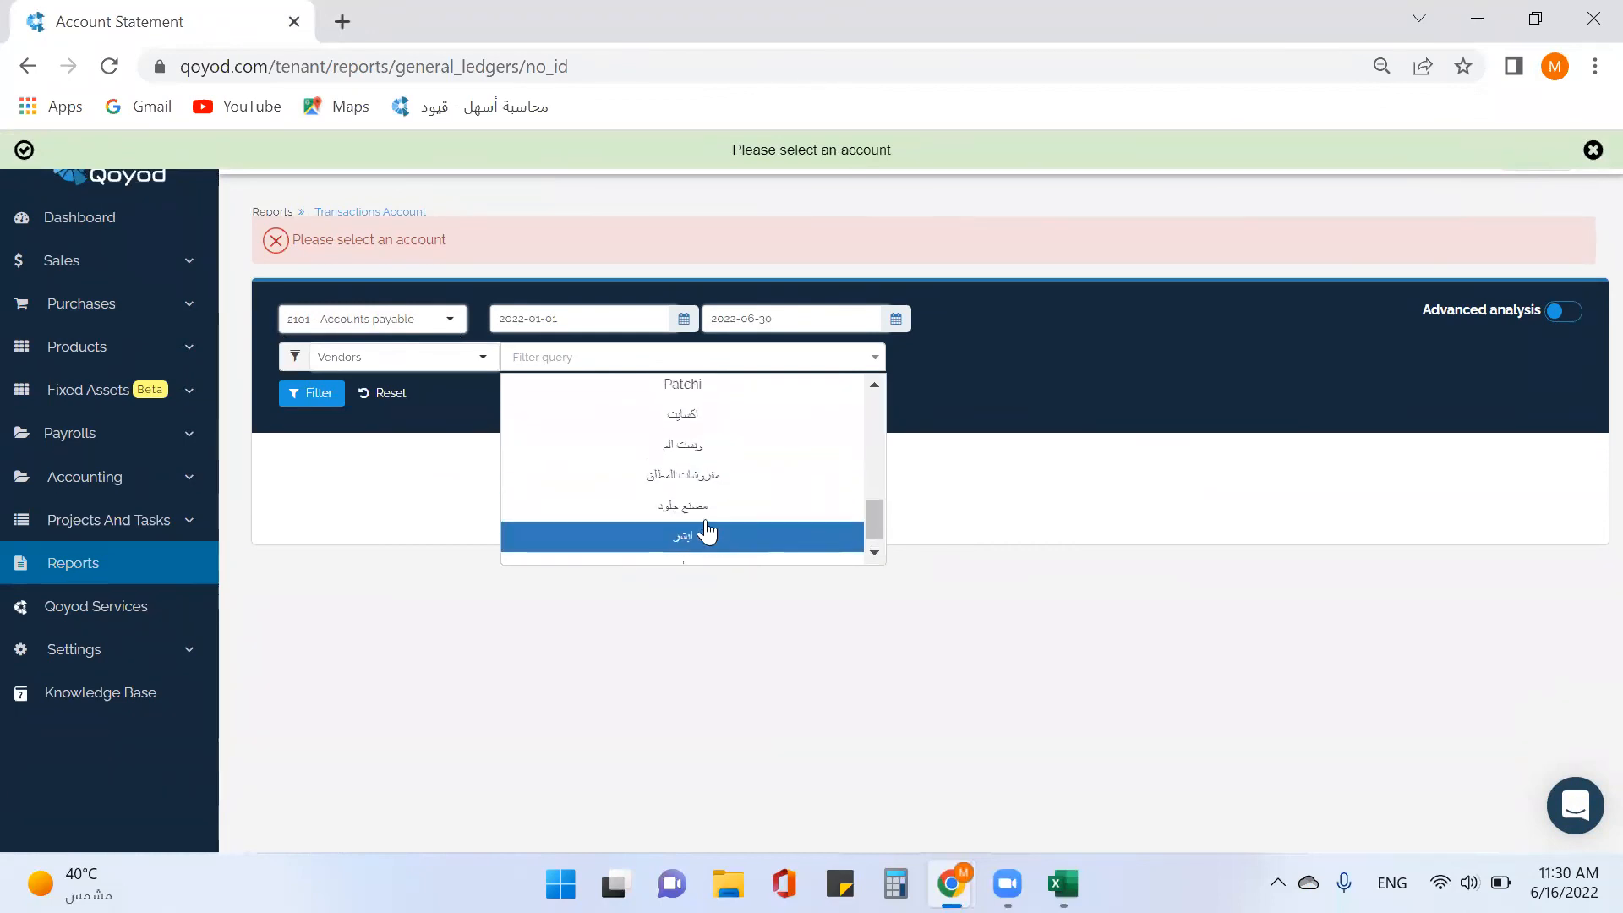
pyautogui.click(707, 389)
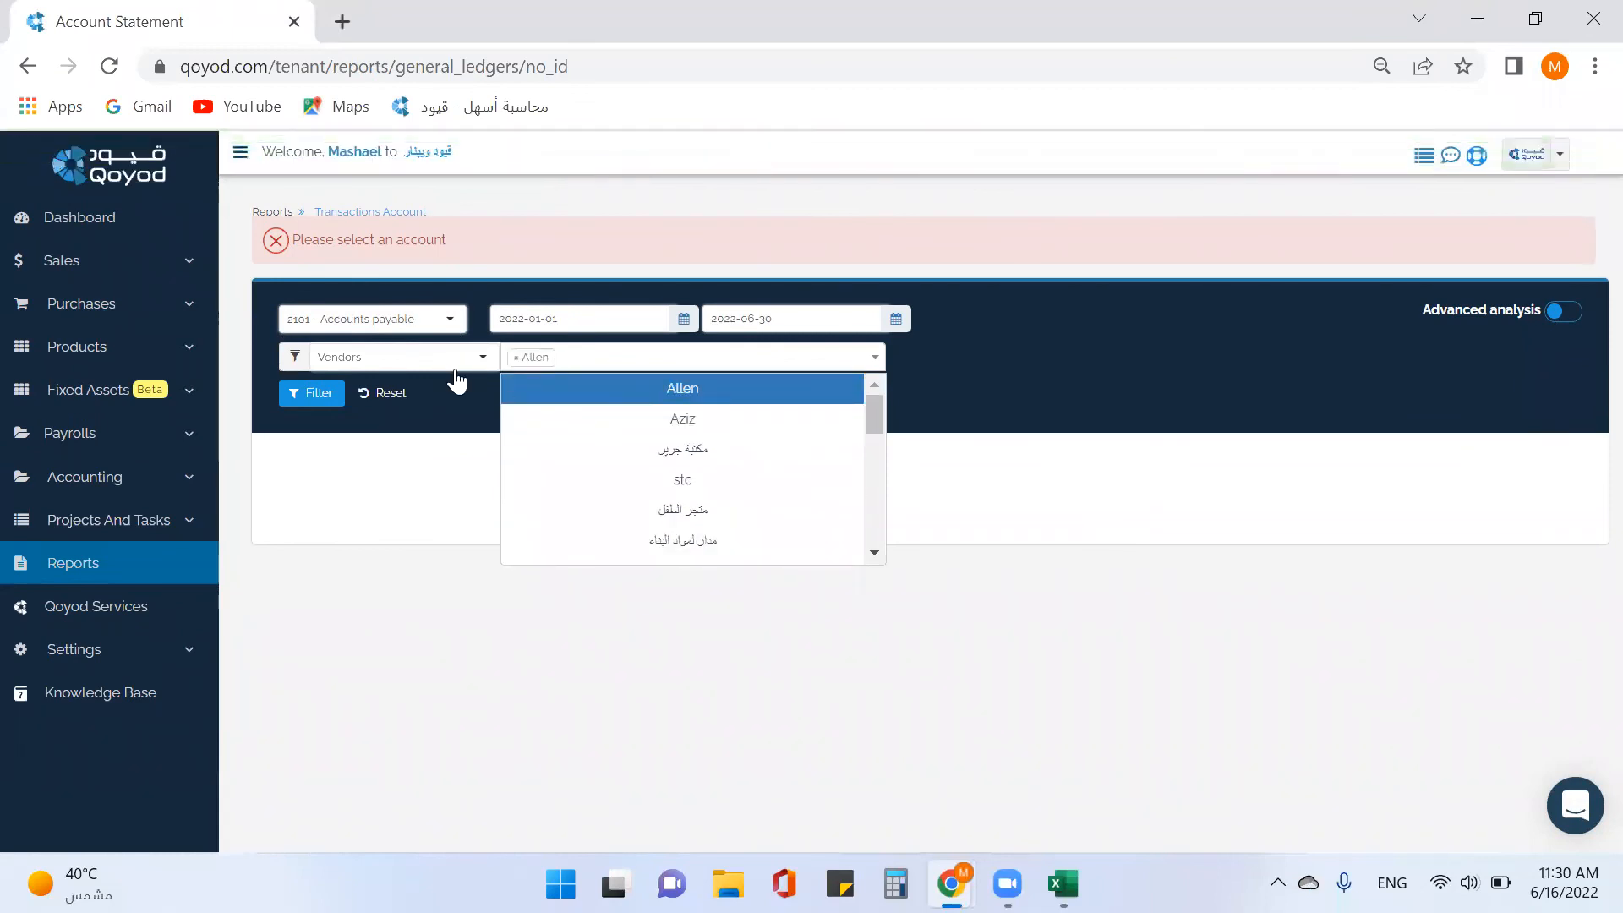
pyautogui.click(314, 396)
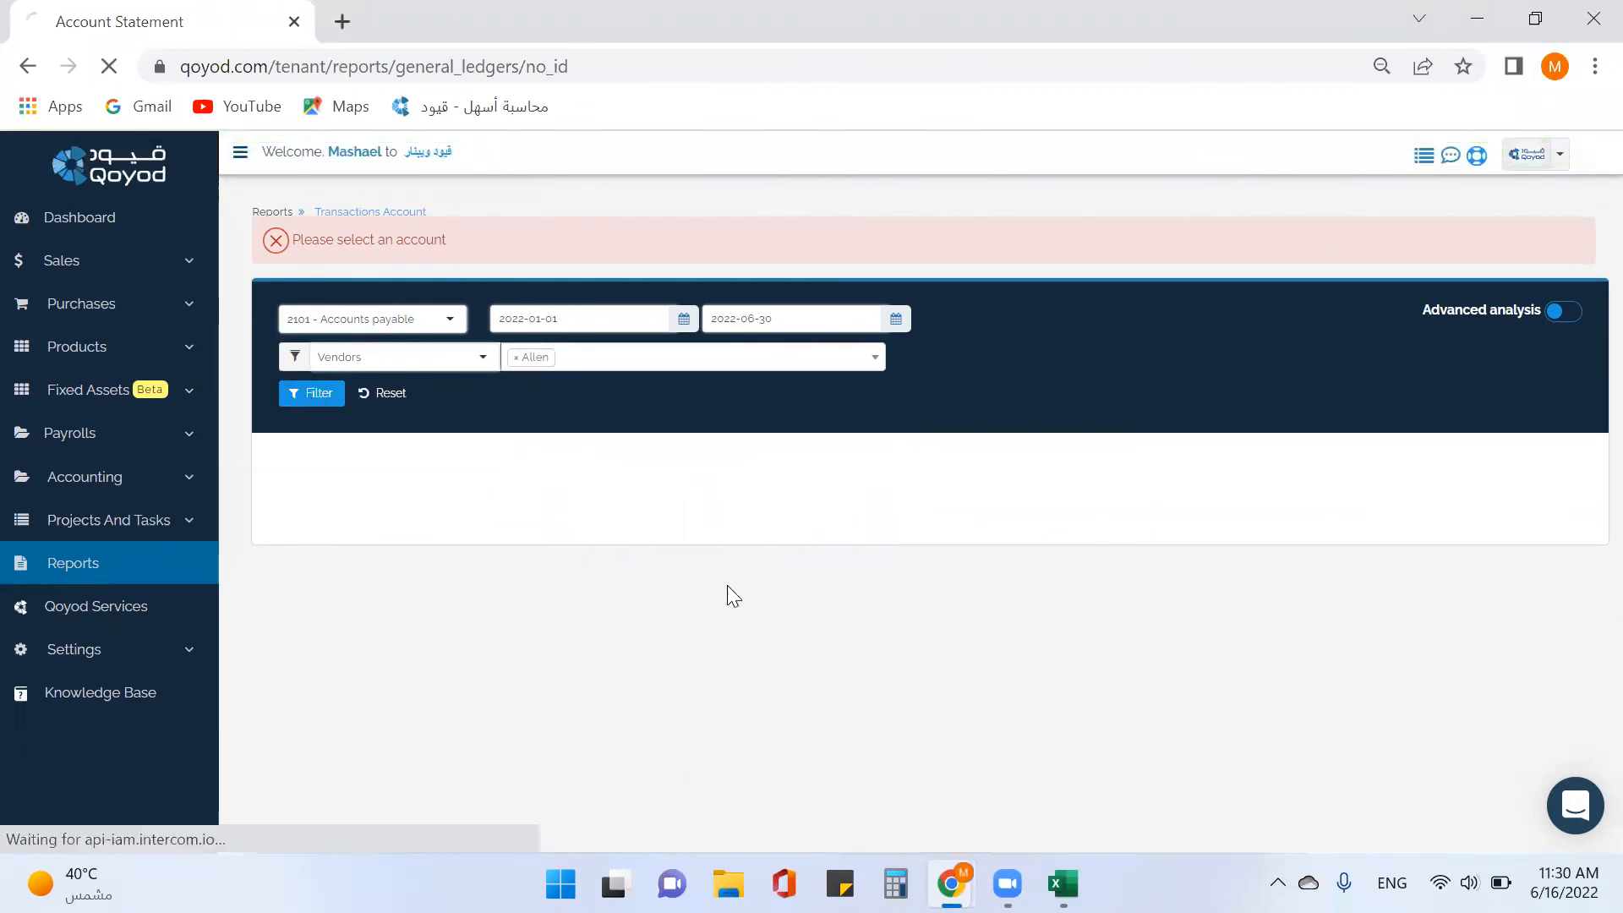
# Check the export formats, then return to the All Reports list.
pyautogui.scroll(-2, 656, 615)
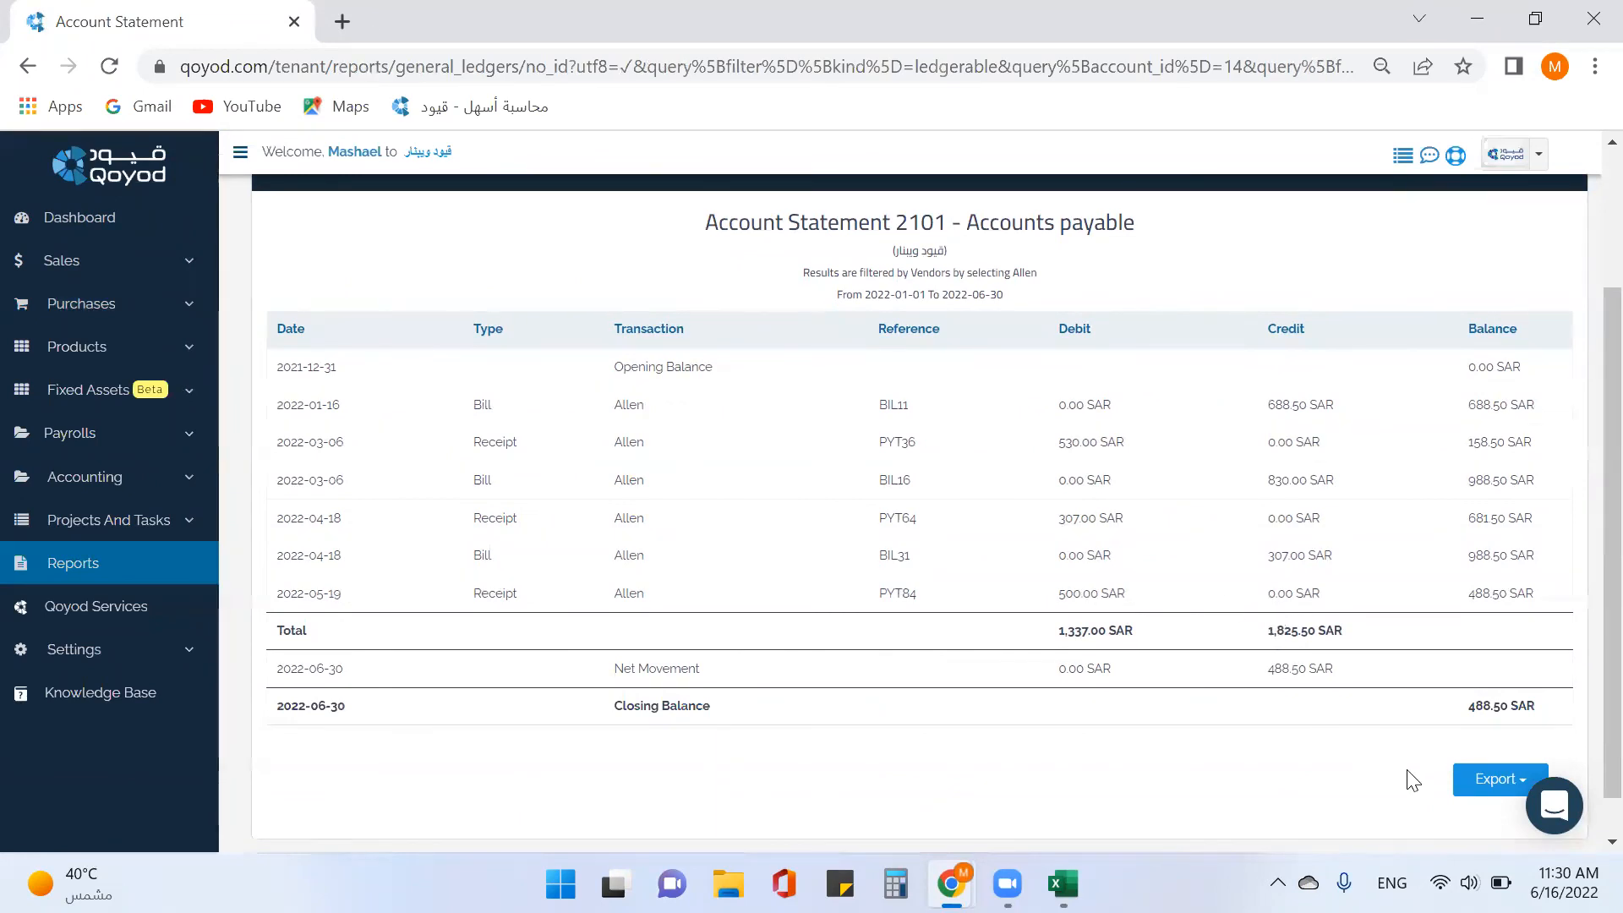
pyautogui.click(1467, 782)
pyautogui.click(1466, 783)
pyautogui.click(103, 574)
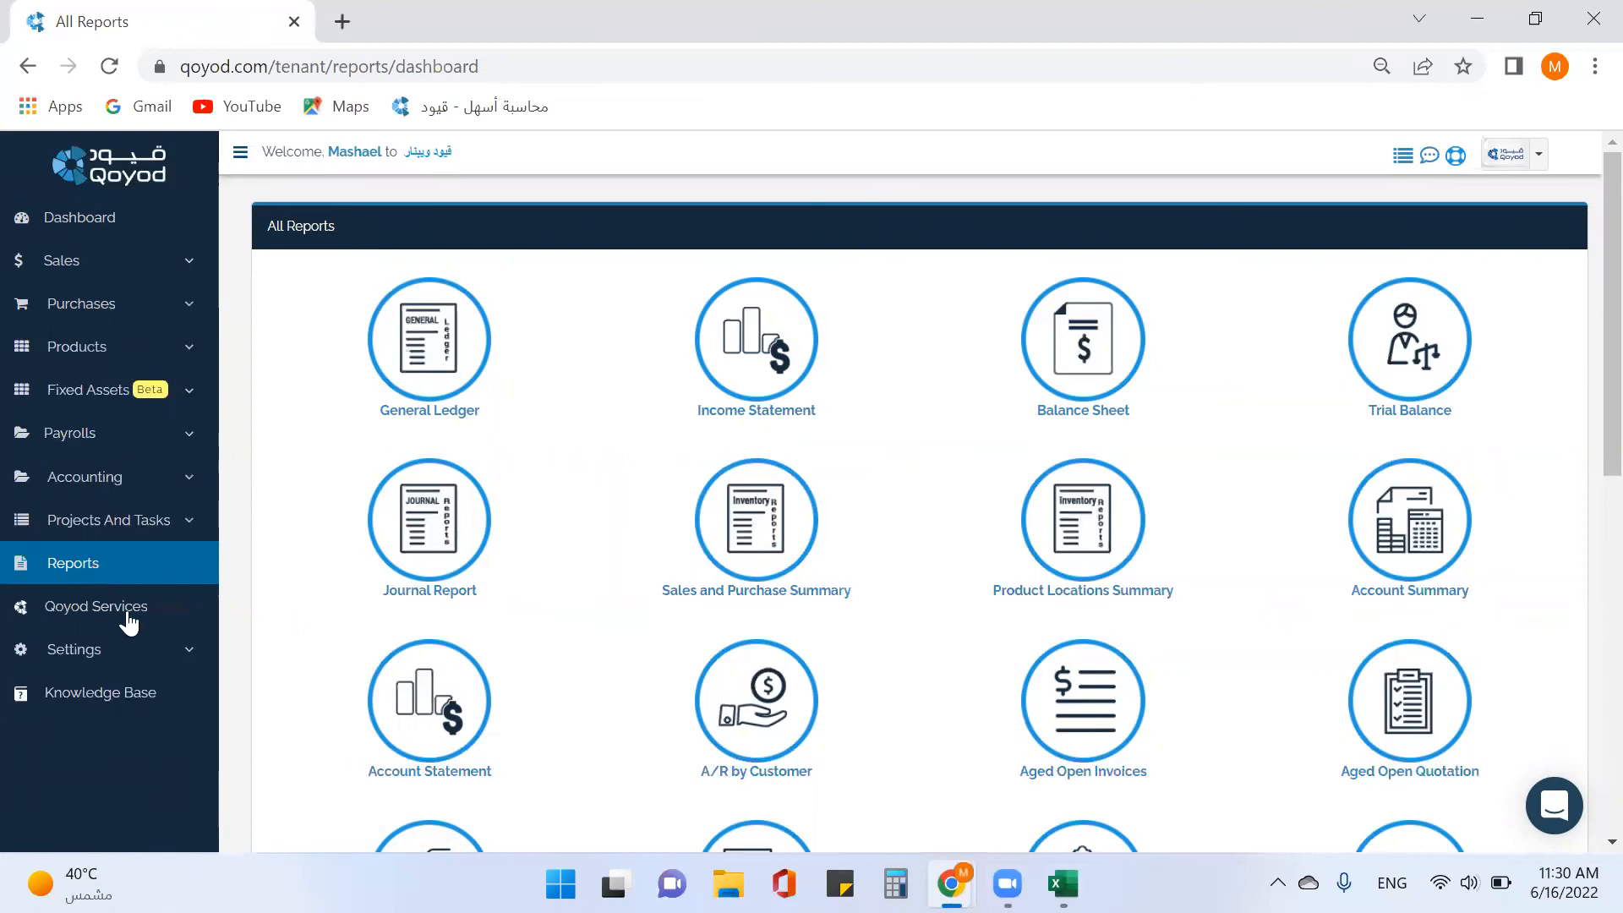
# Open Aged Open Invoices and Aged Open Bills in new tabs, then view Aged Open Invoices.
pyautogui.scroll(-2, 958, 723)
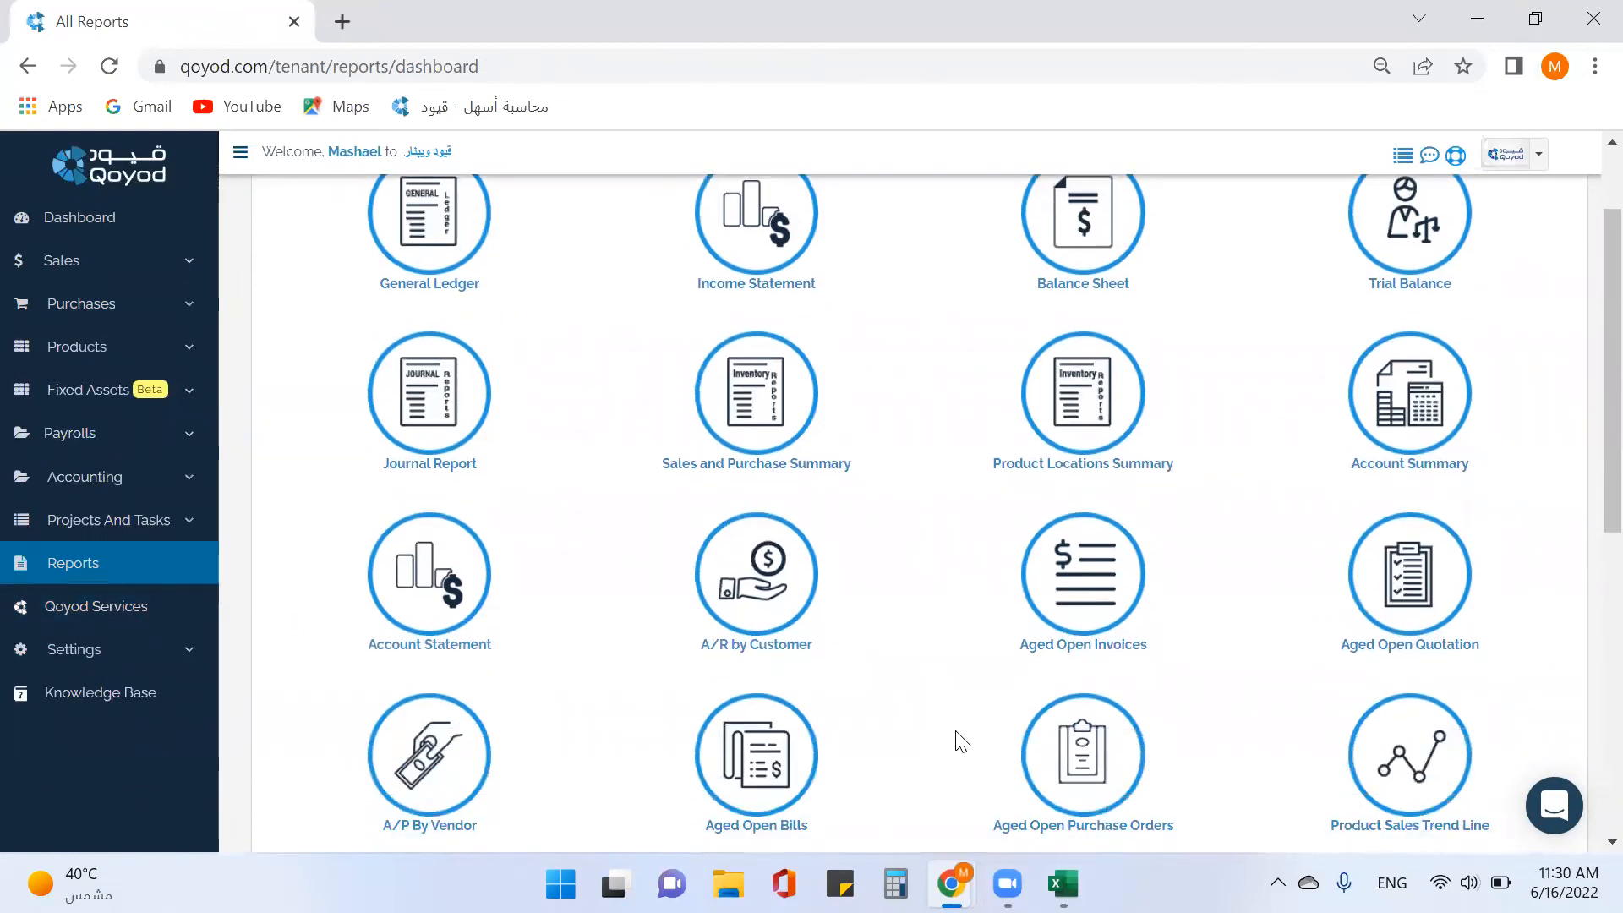
pyautogui.rightClick(1091, 590)
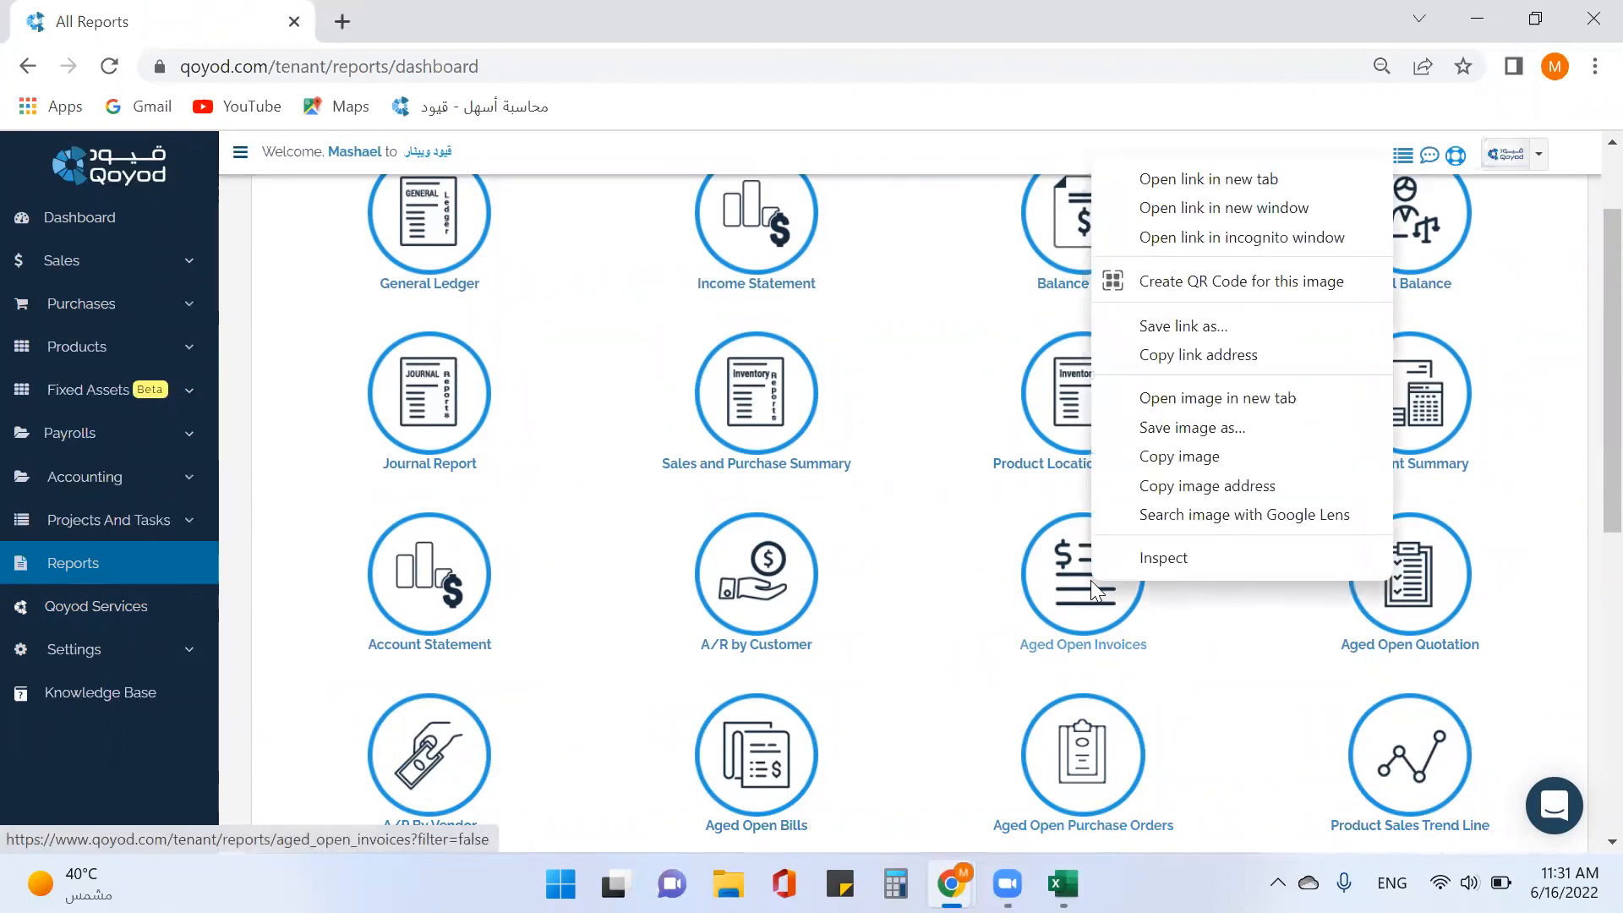
pyautogui.click(1187, 181)
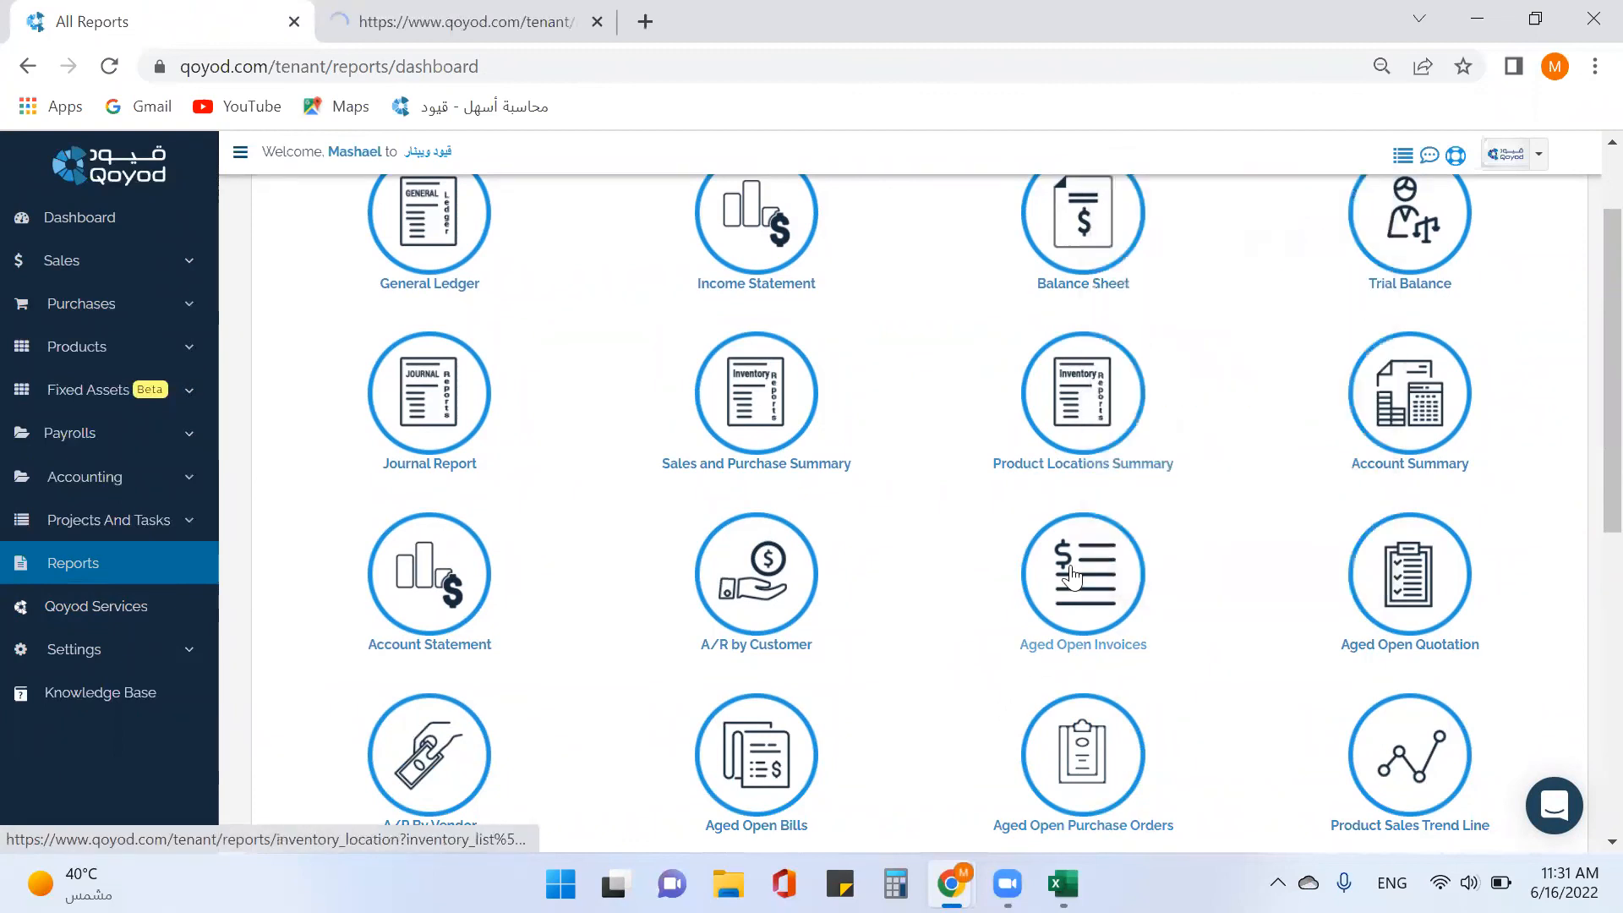
pyautogui.rightClick(761, 754)
pyautogui.click(915, 354)
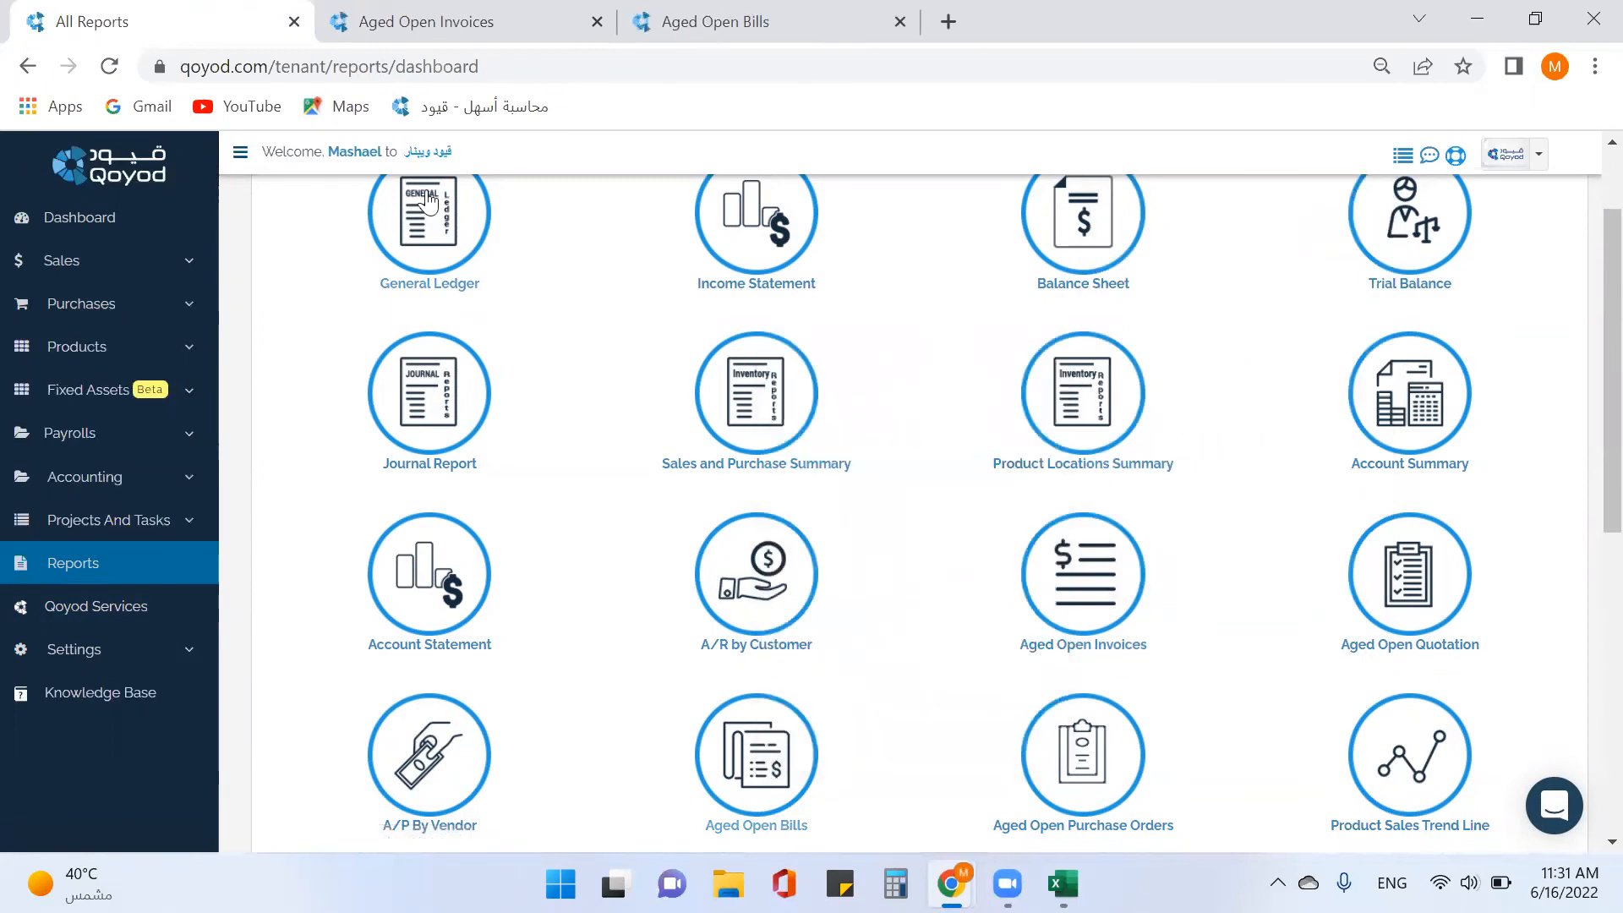
pyautogui.click(461, 39)
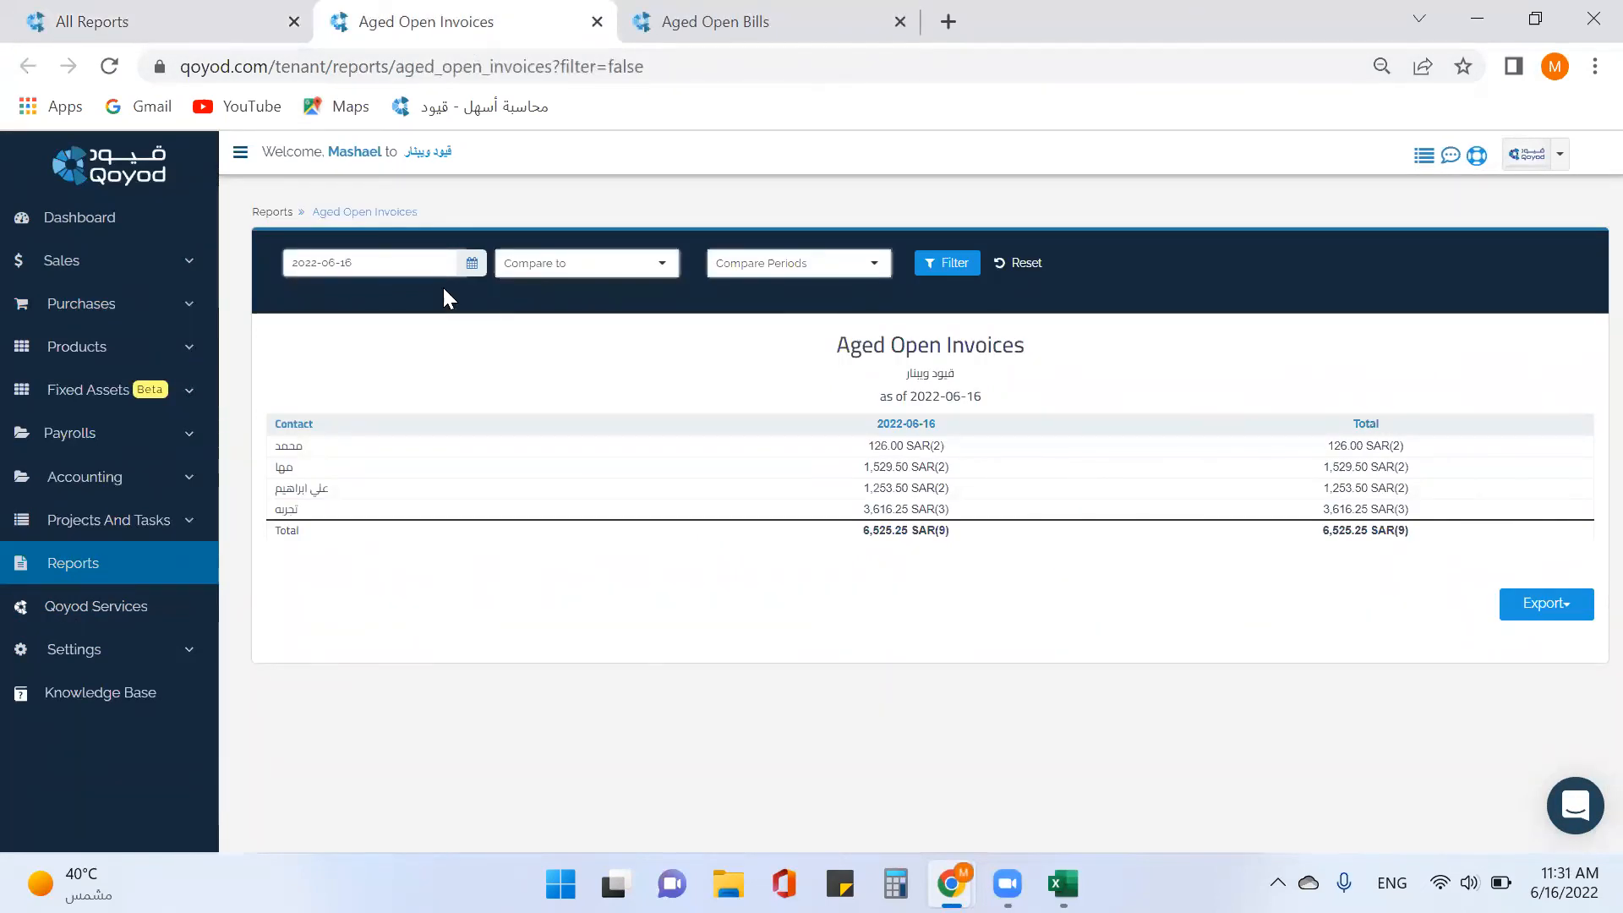
# Compare Aged Open Invoices against Previous Month over 4 Periods and apply the filter.
pyautogui.click(628, 278)
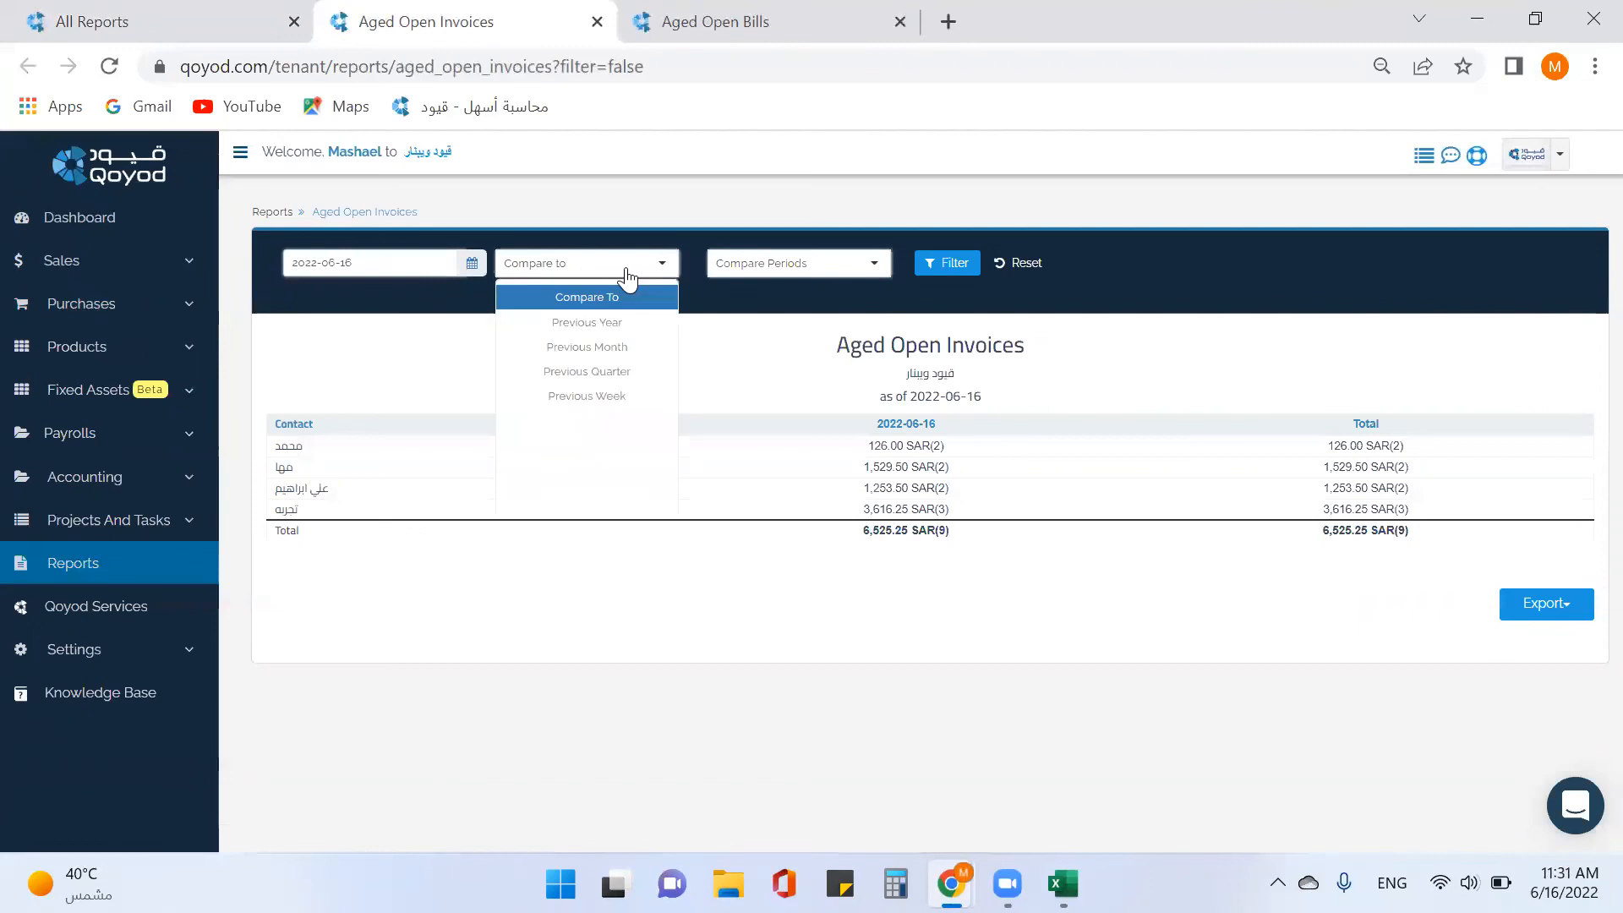
pyautogui.click(634, 355)
pyautogui.click(772, 268)
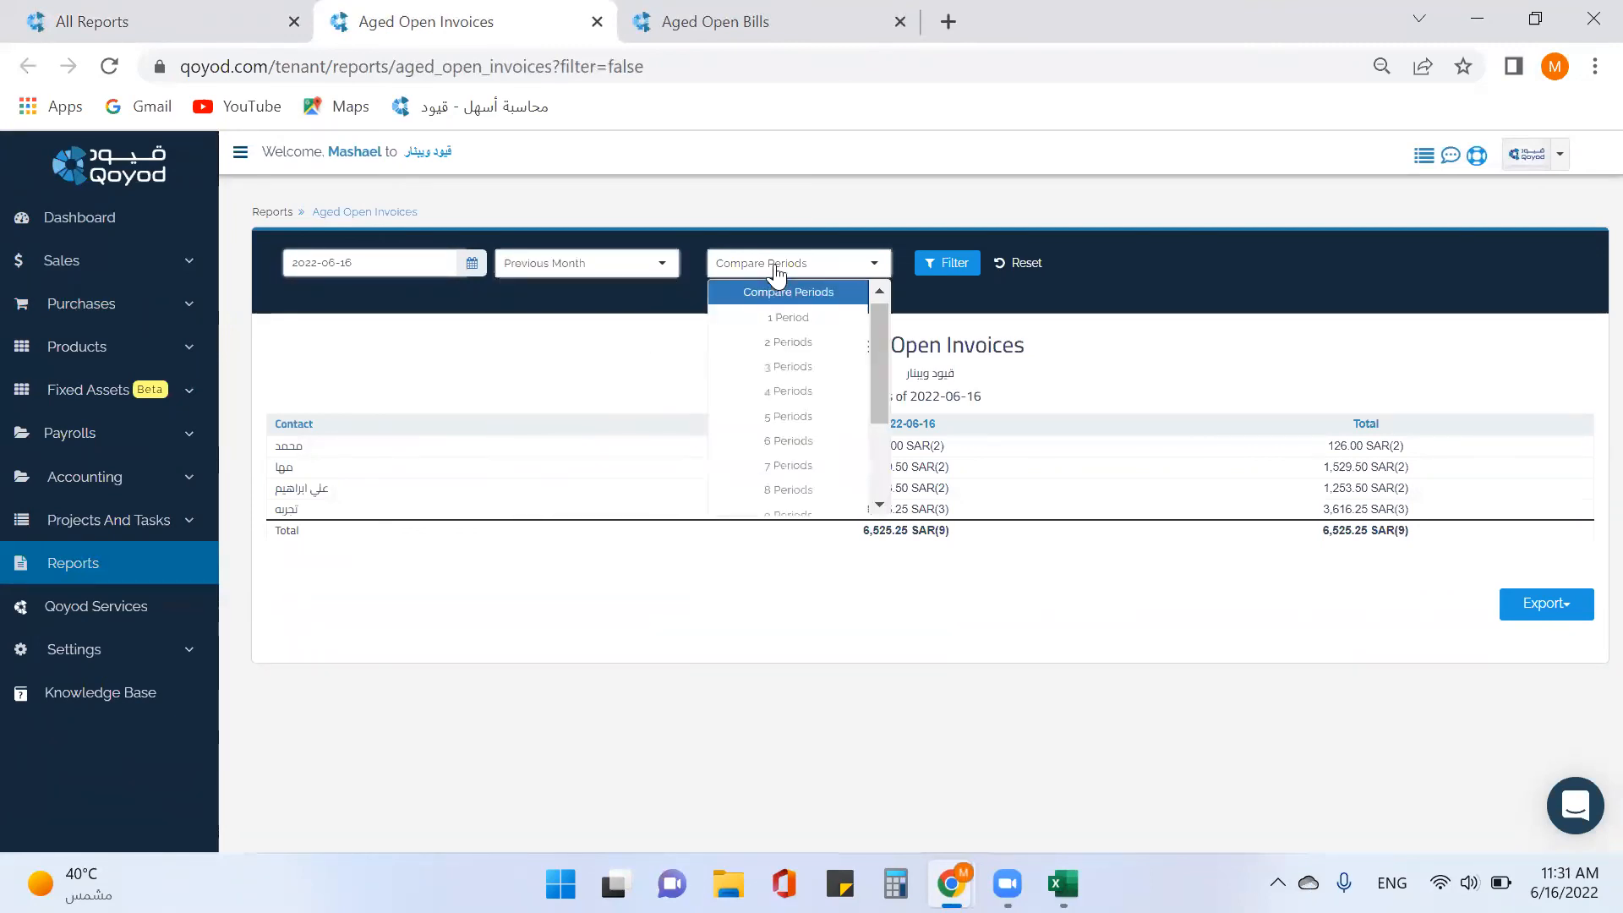
pyautogui.click(818, 391)
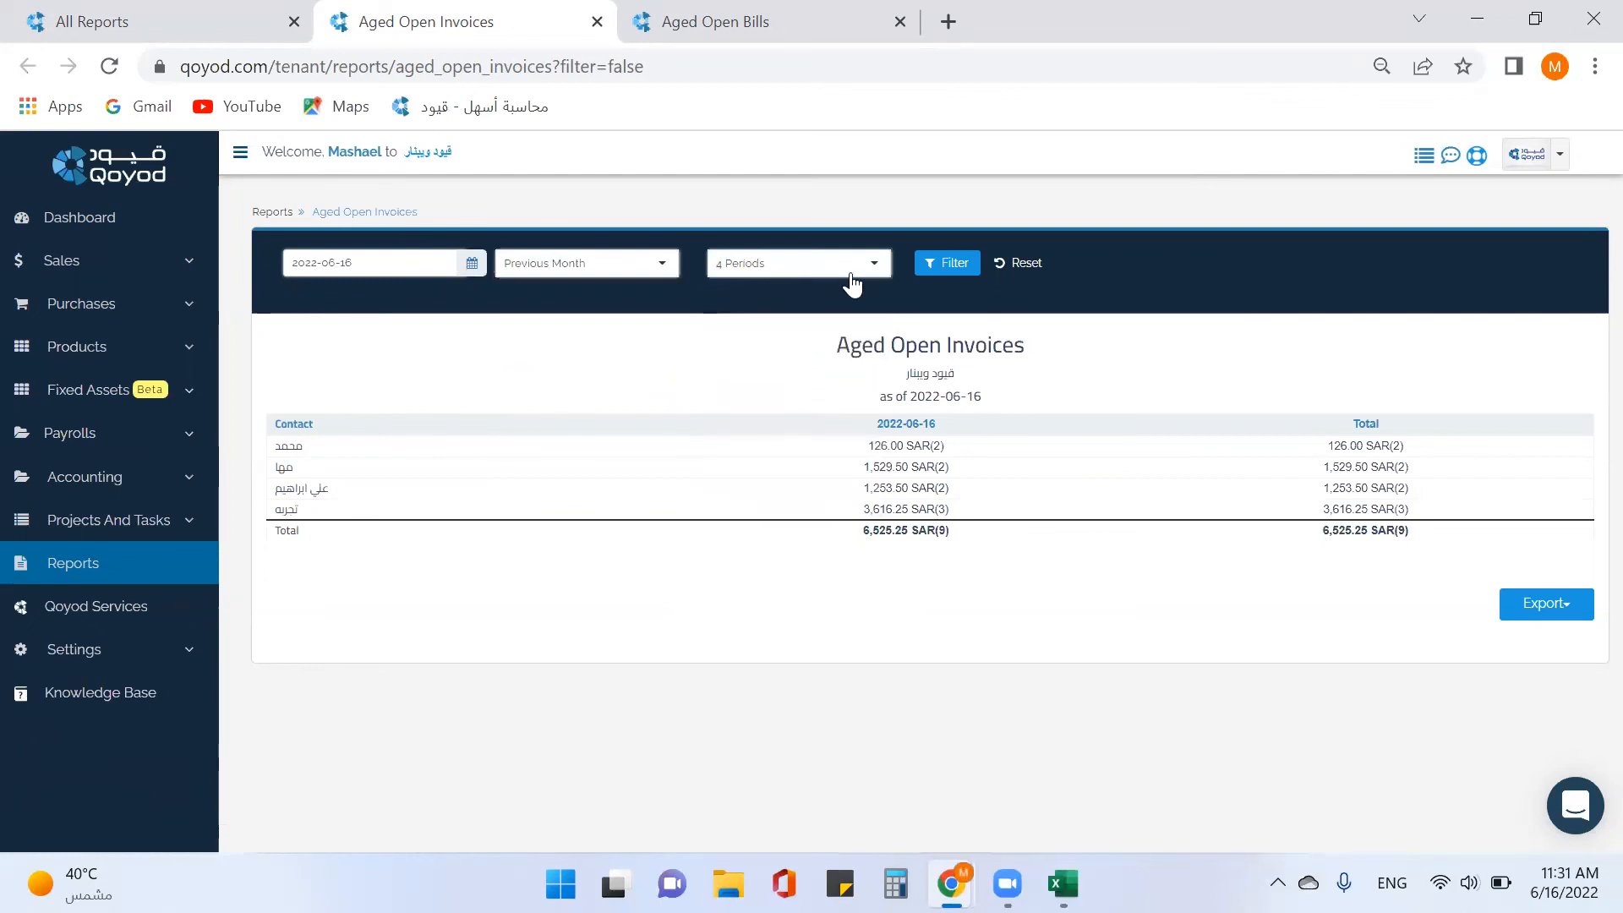
pyautogui.click(943, 264)
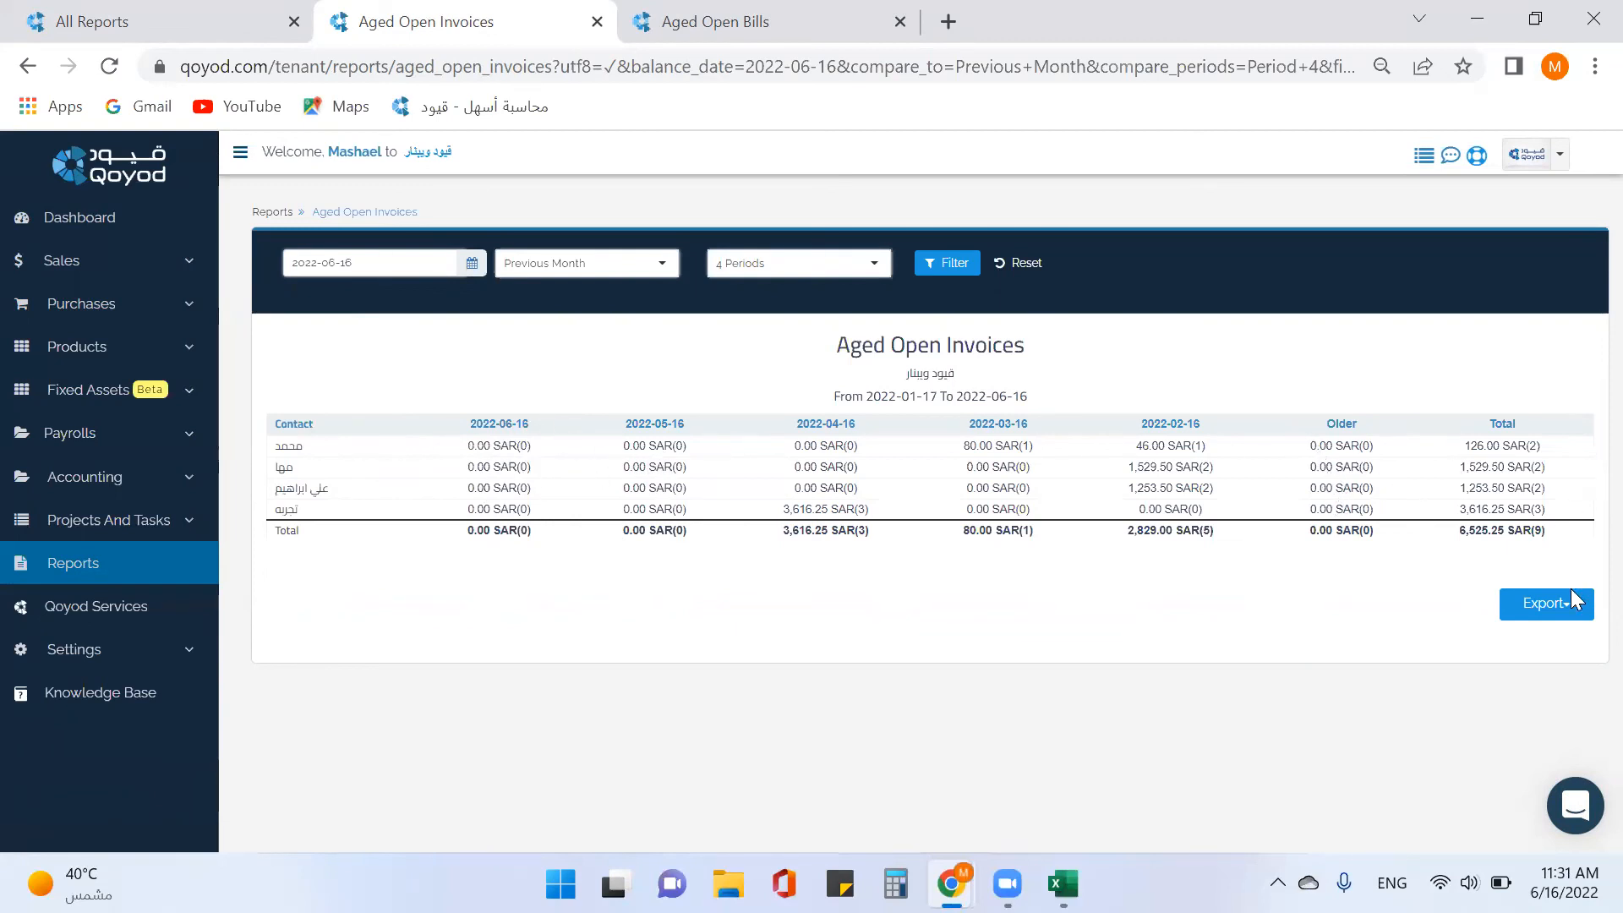
# Check the export formats, then close the Aged Open Invoices tab.
pyautogui.click(1546, 604)
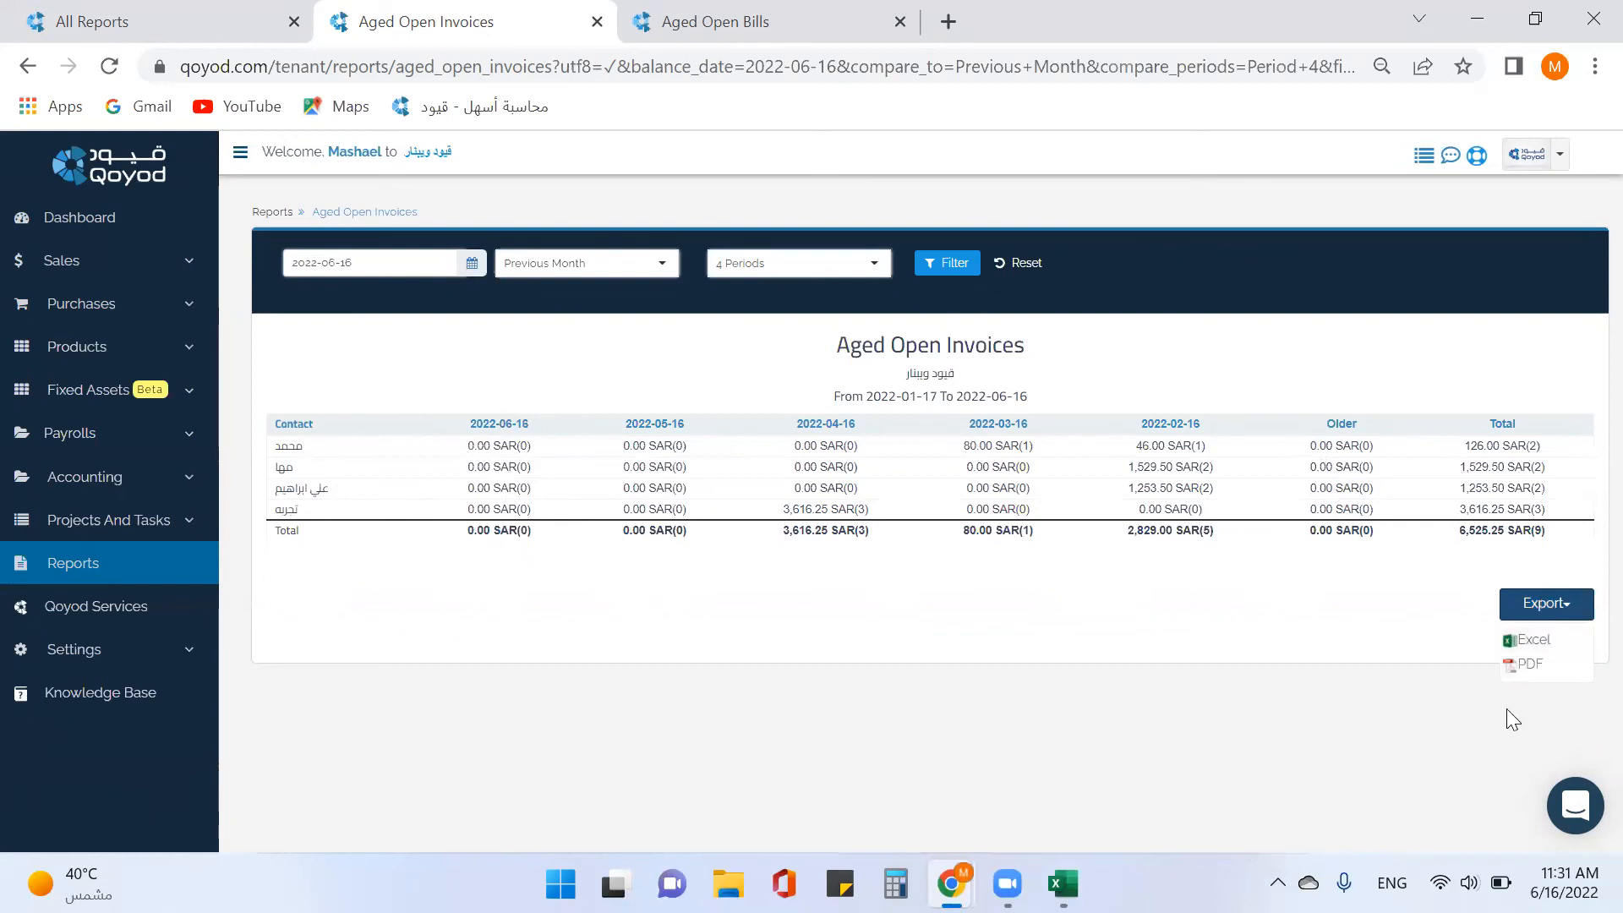
pyautogui.click(952, 596)
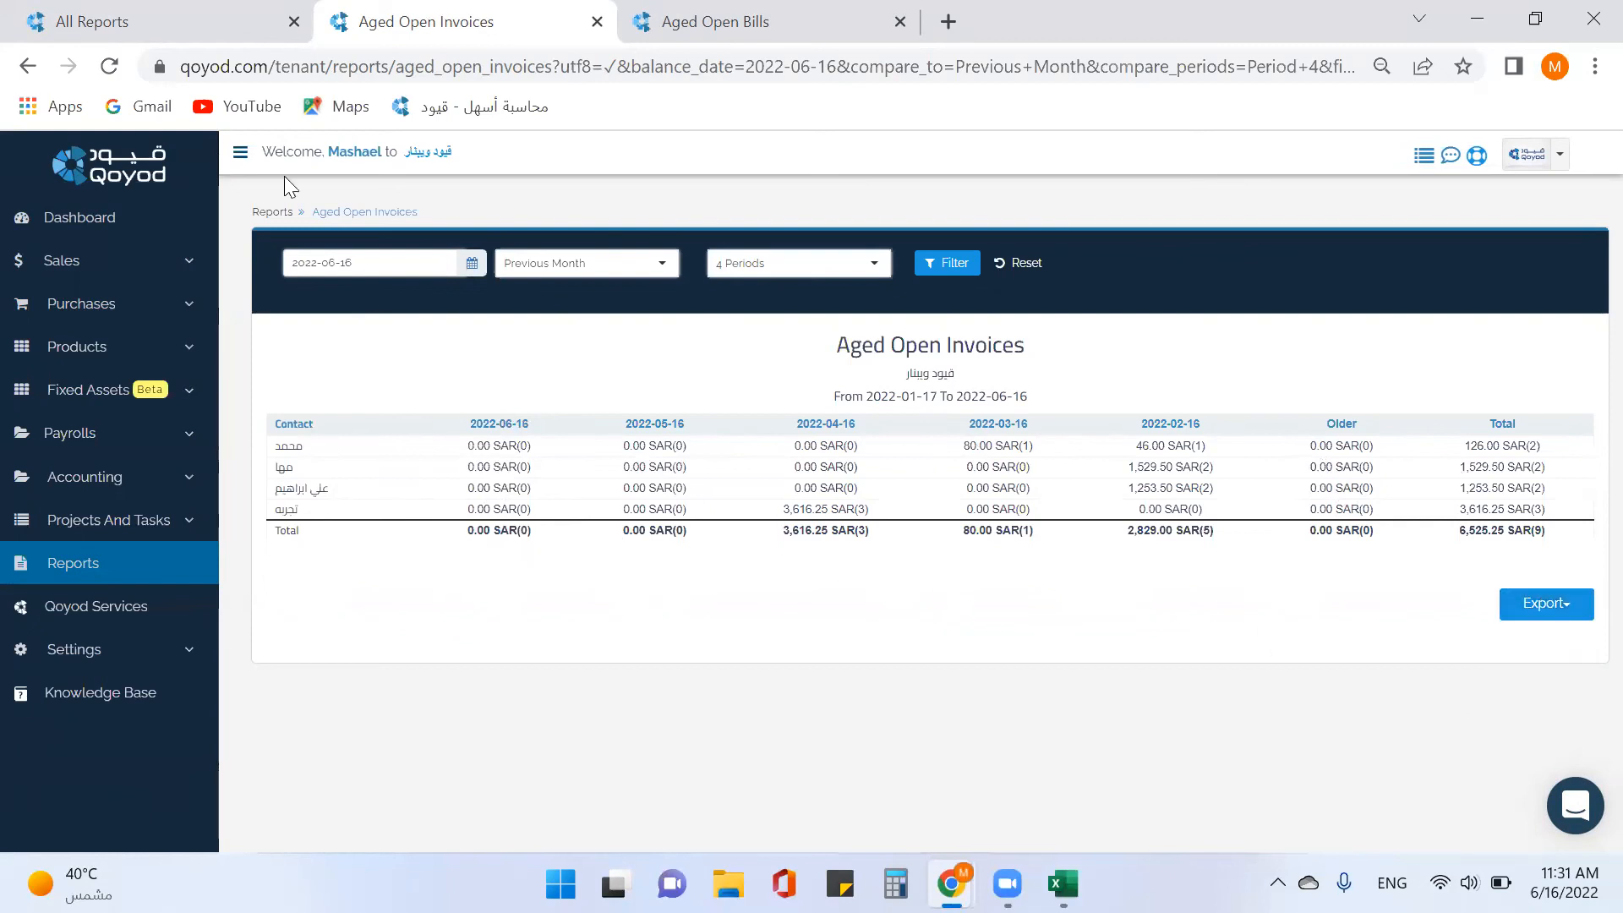
pyautogui.click(598, 21)
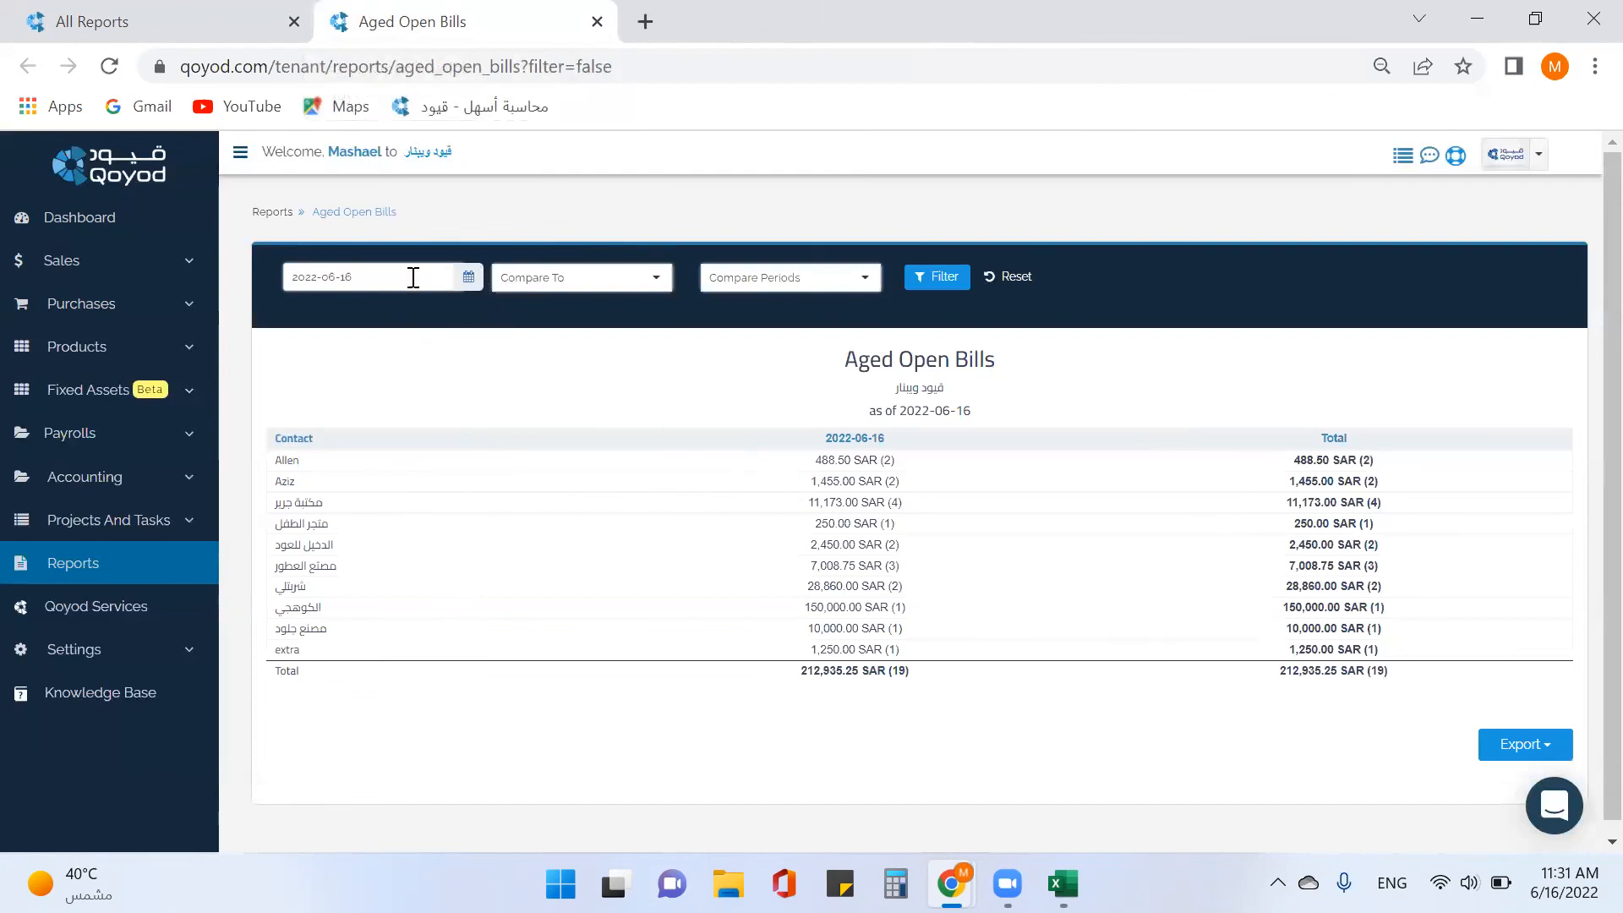
# Compare Aged Open Bills against Previous Quarter over 2 Periods and apply the filter.
pyautogui.click(645, 284)
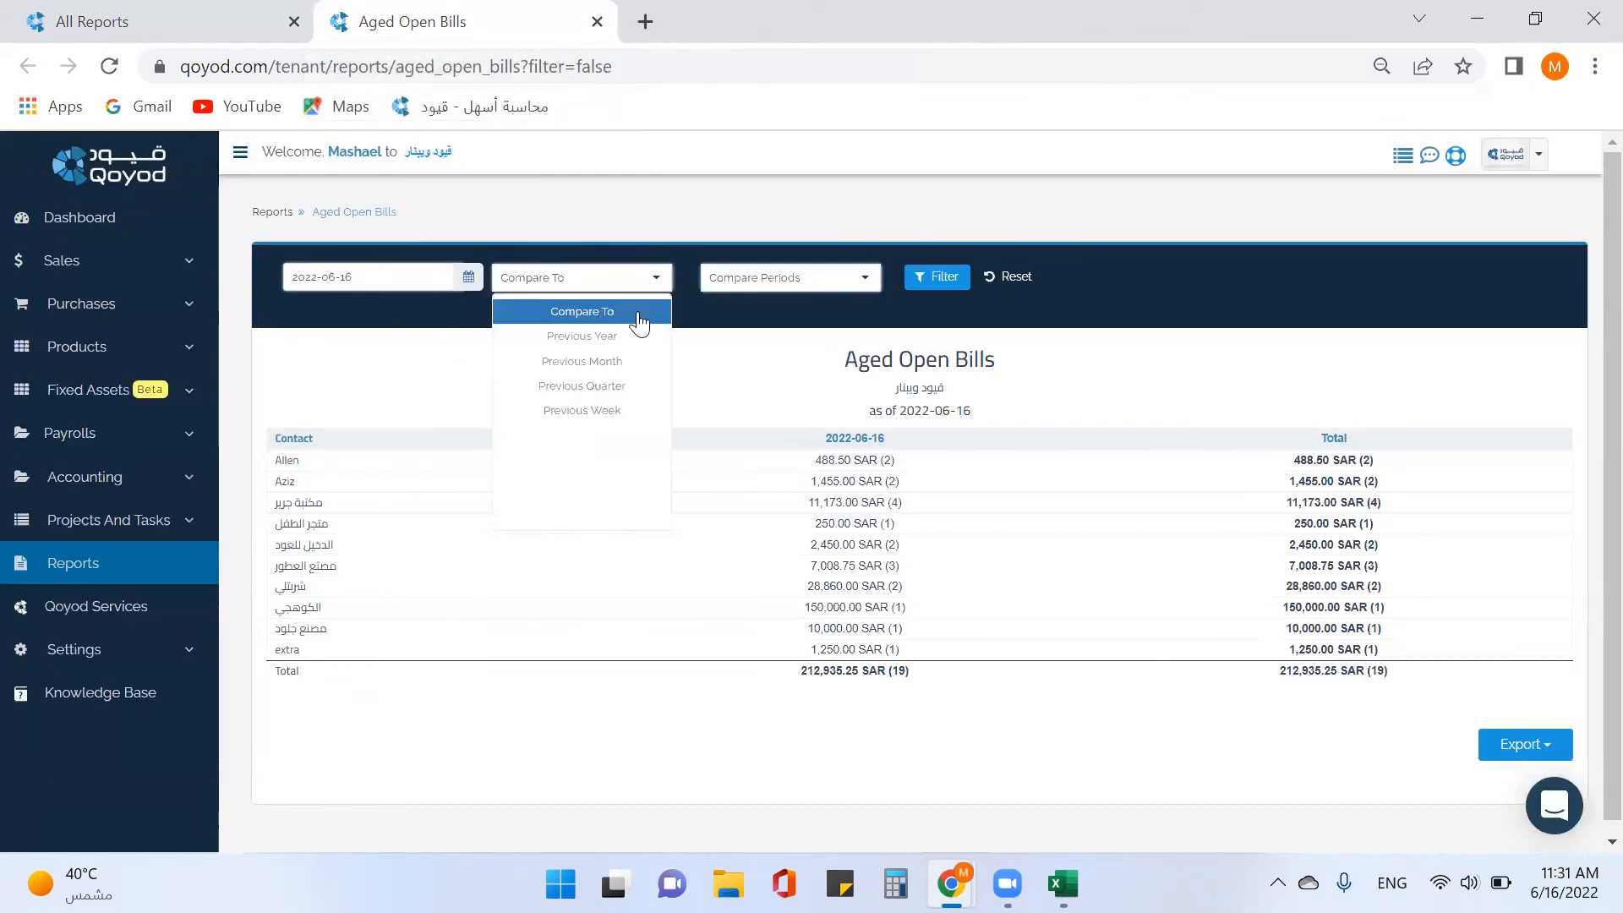
pyautogui.click(647, 386)
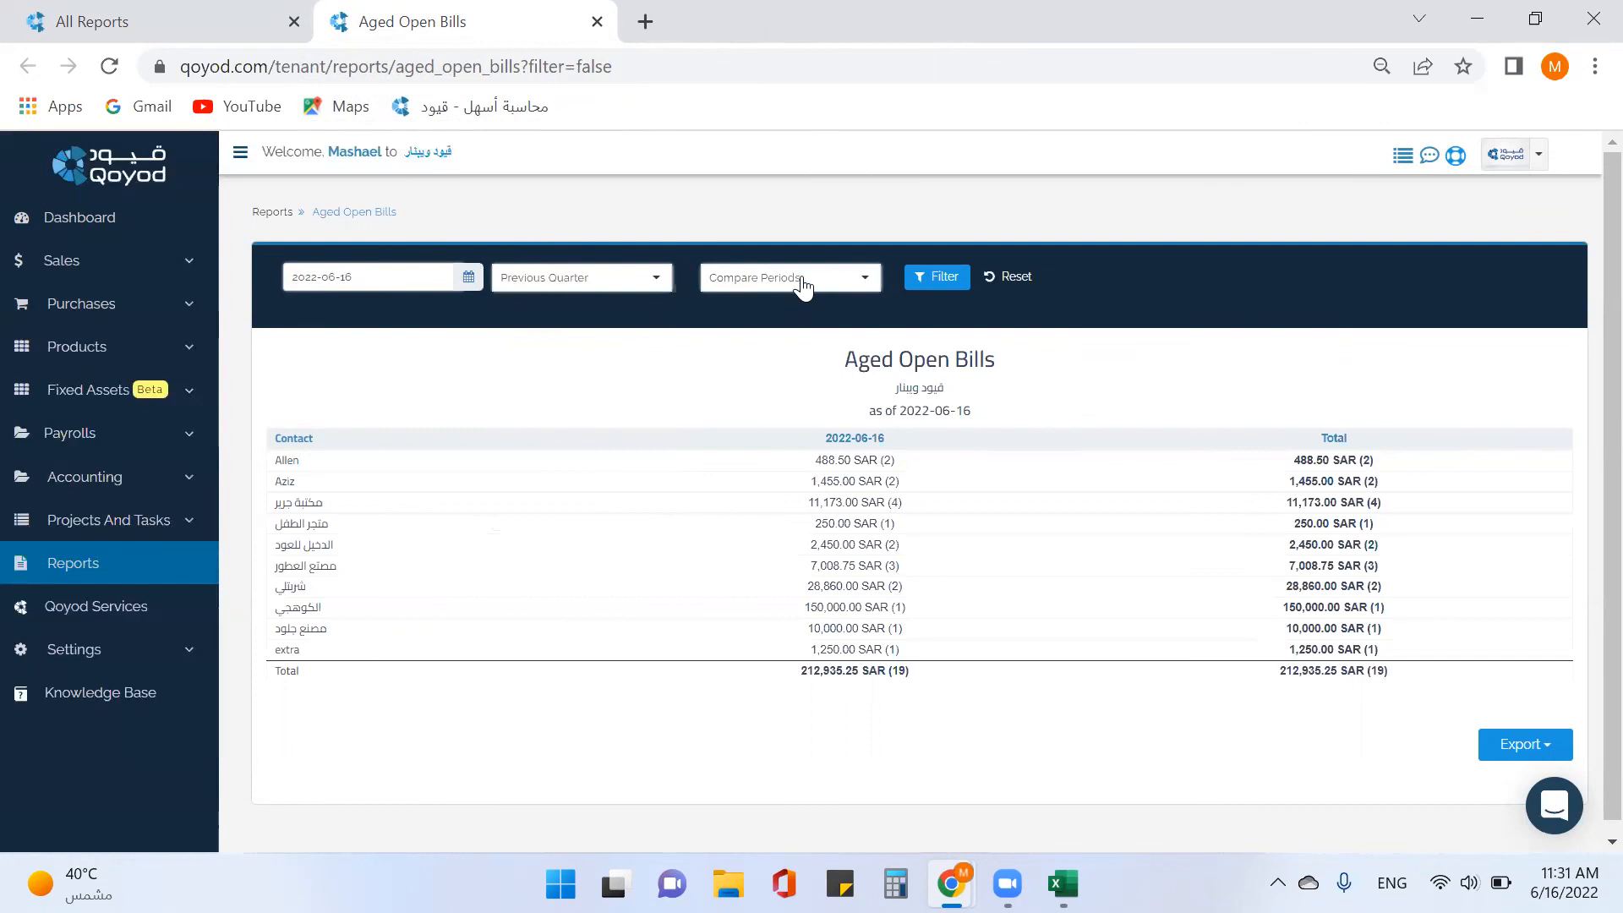
pyautogui.click(802, 288)
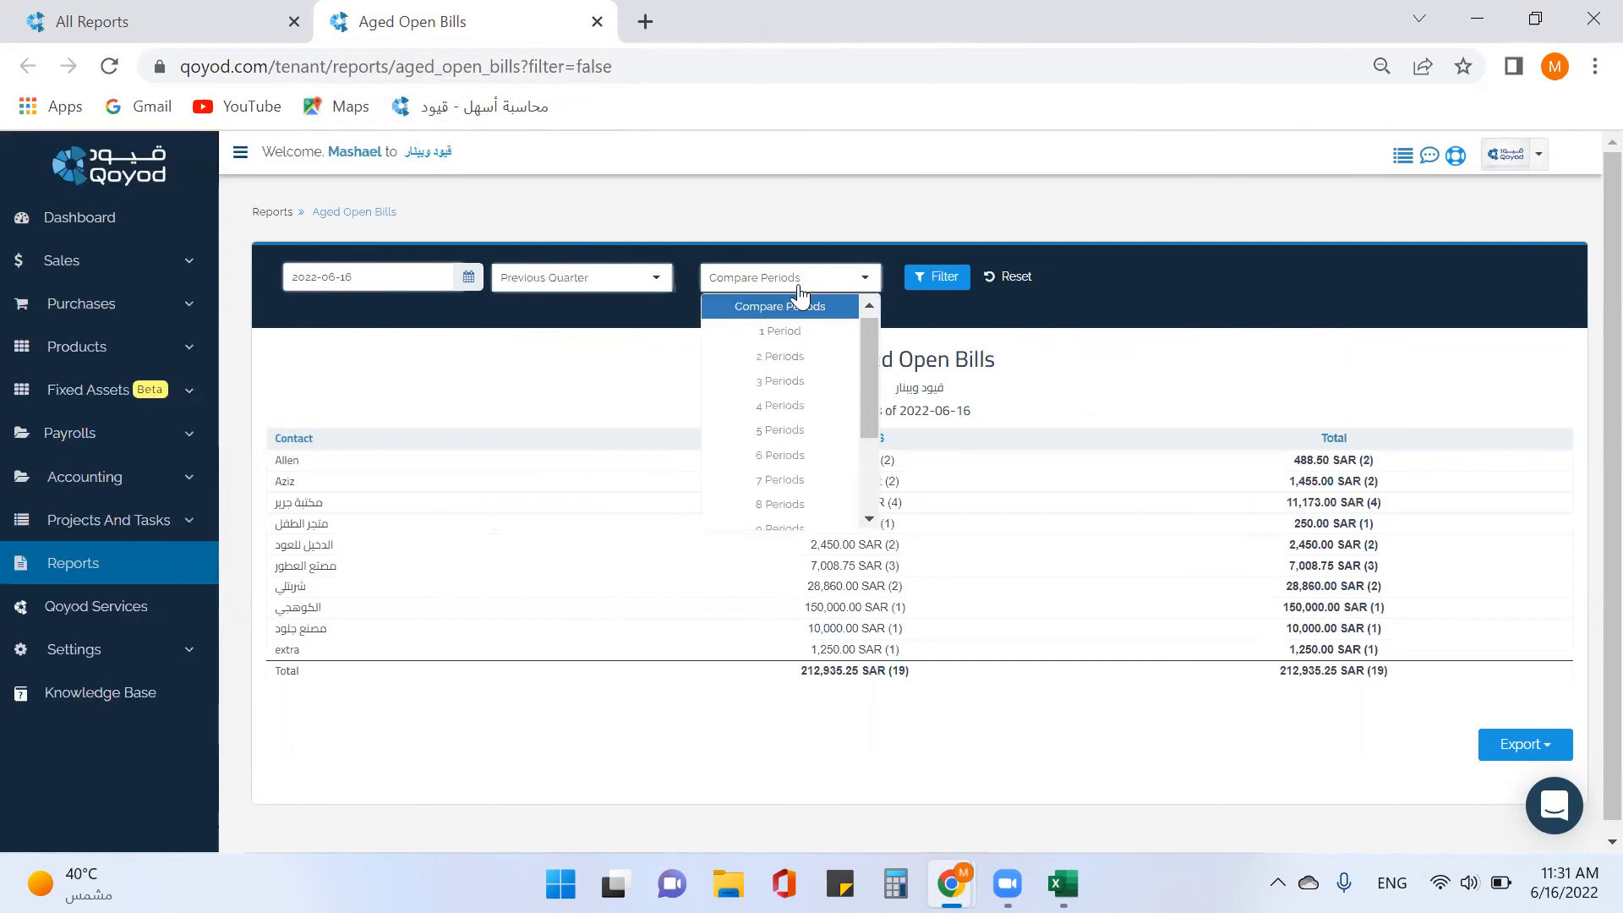
pyautogui.click(798, 367)
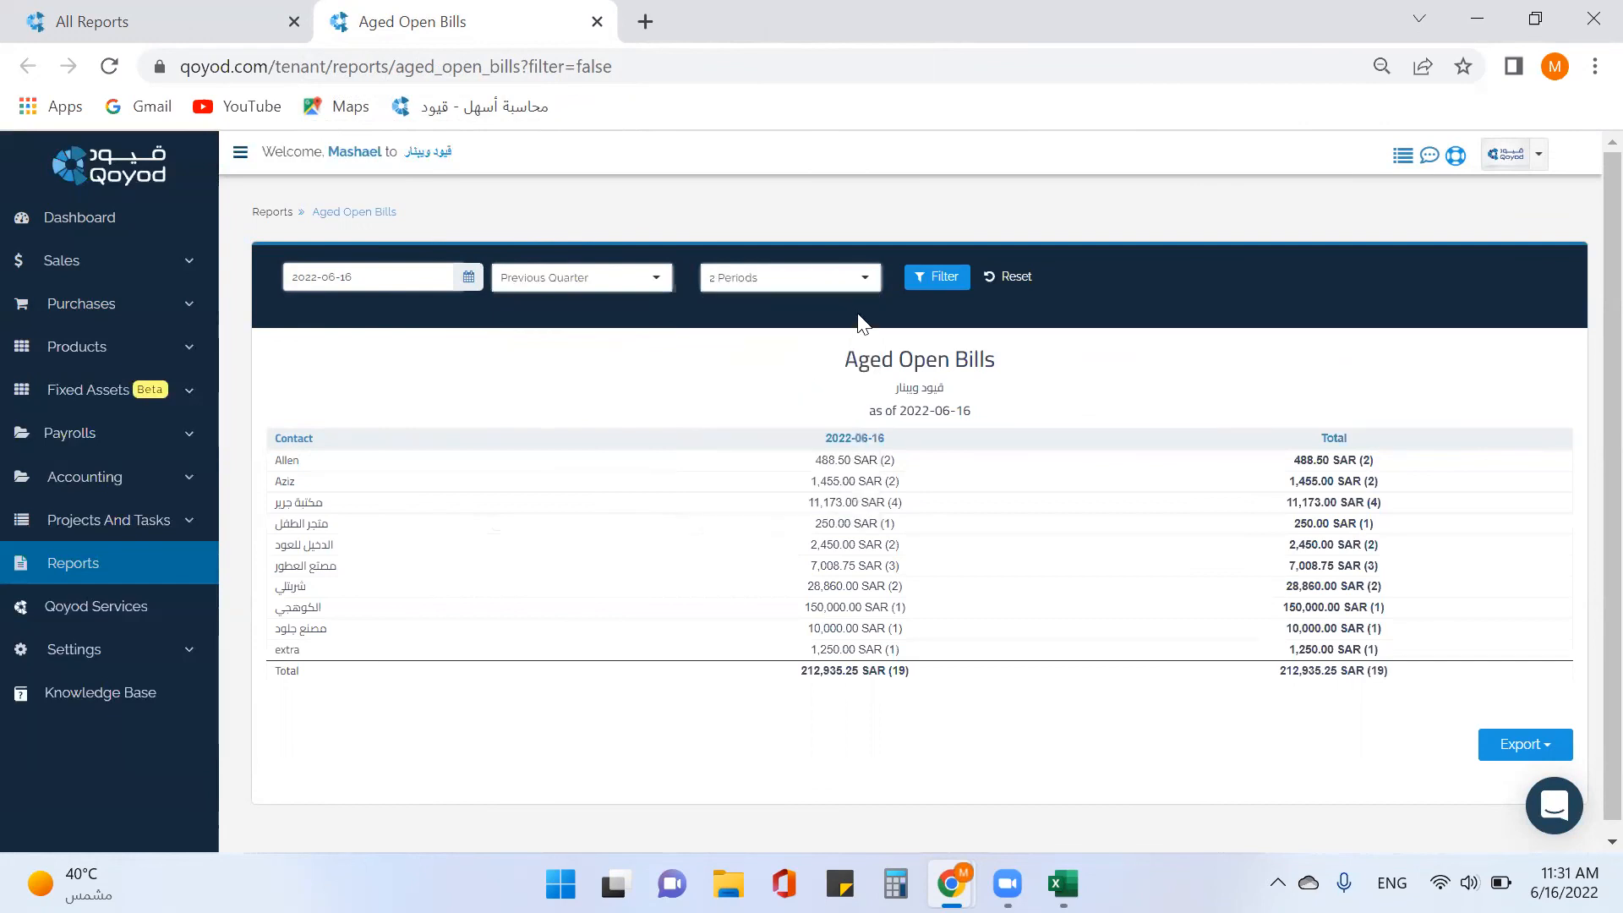
pyautogui.click(936, 279)
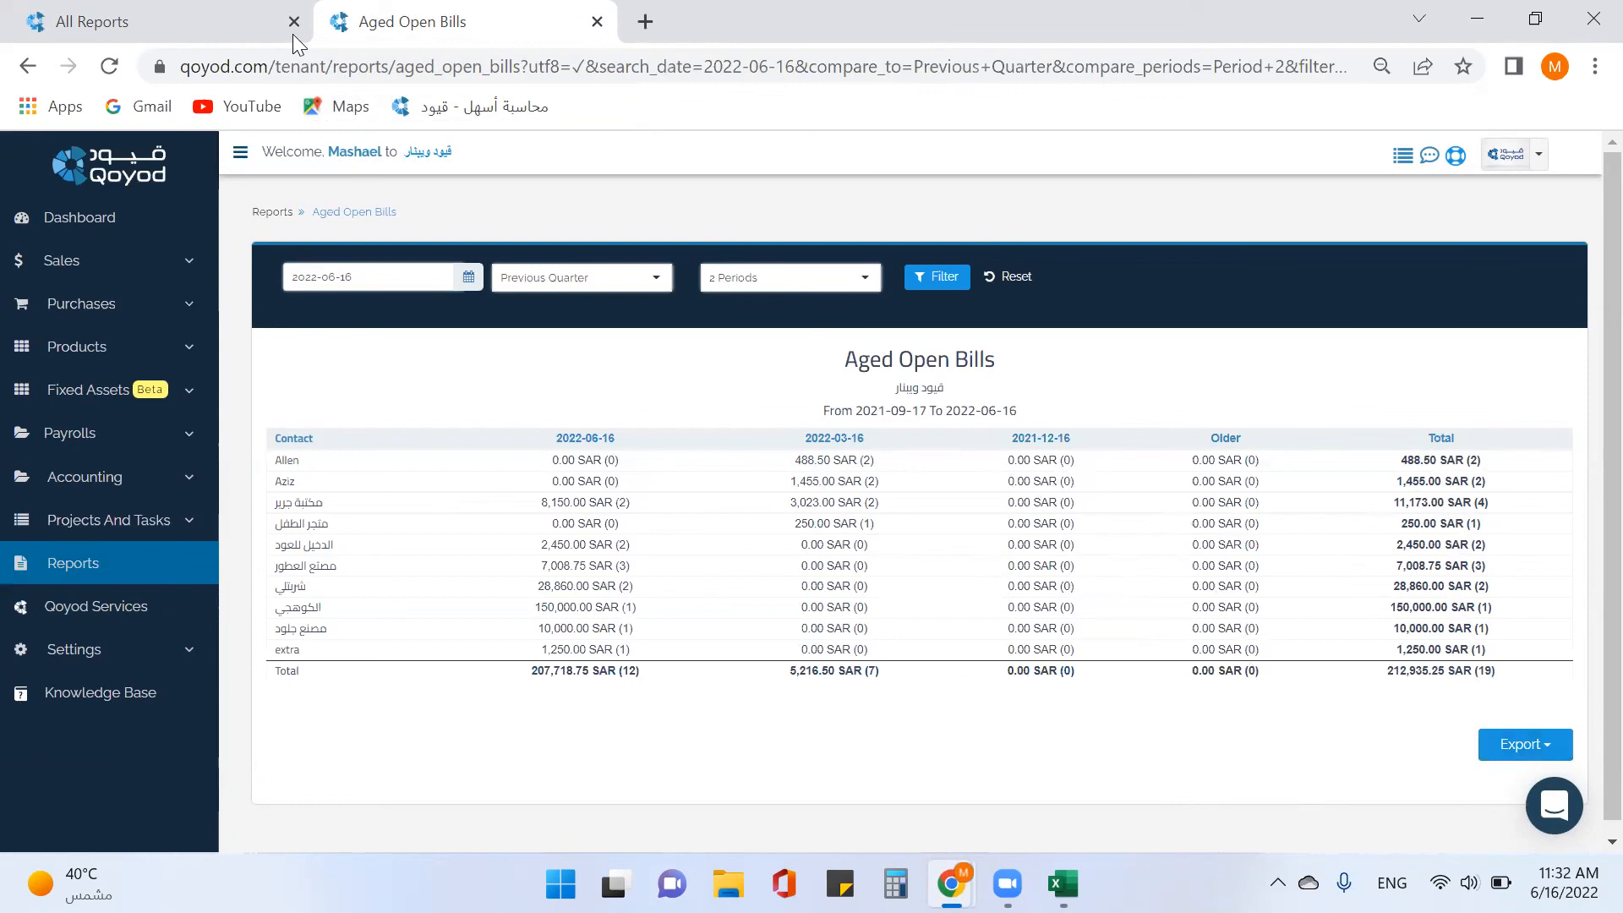
# Close the Aged Open Bills tab and scroll down the All Reports dashboard.
pyautogui.click(598, 23)
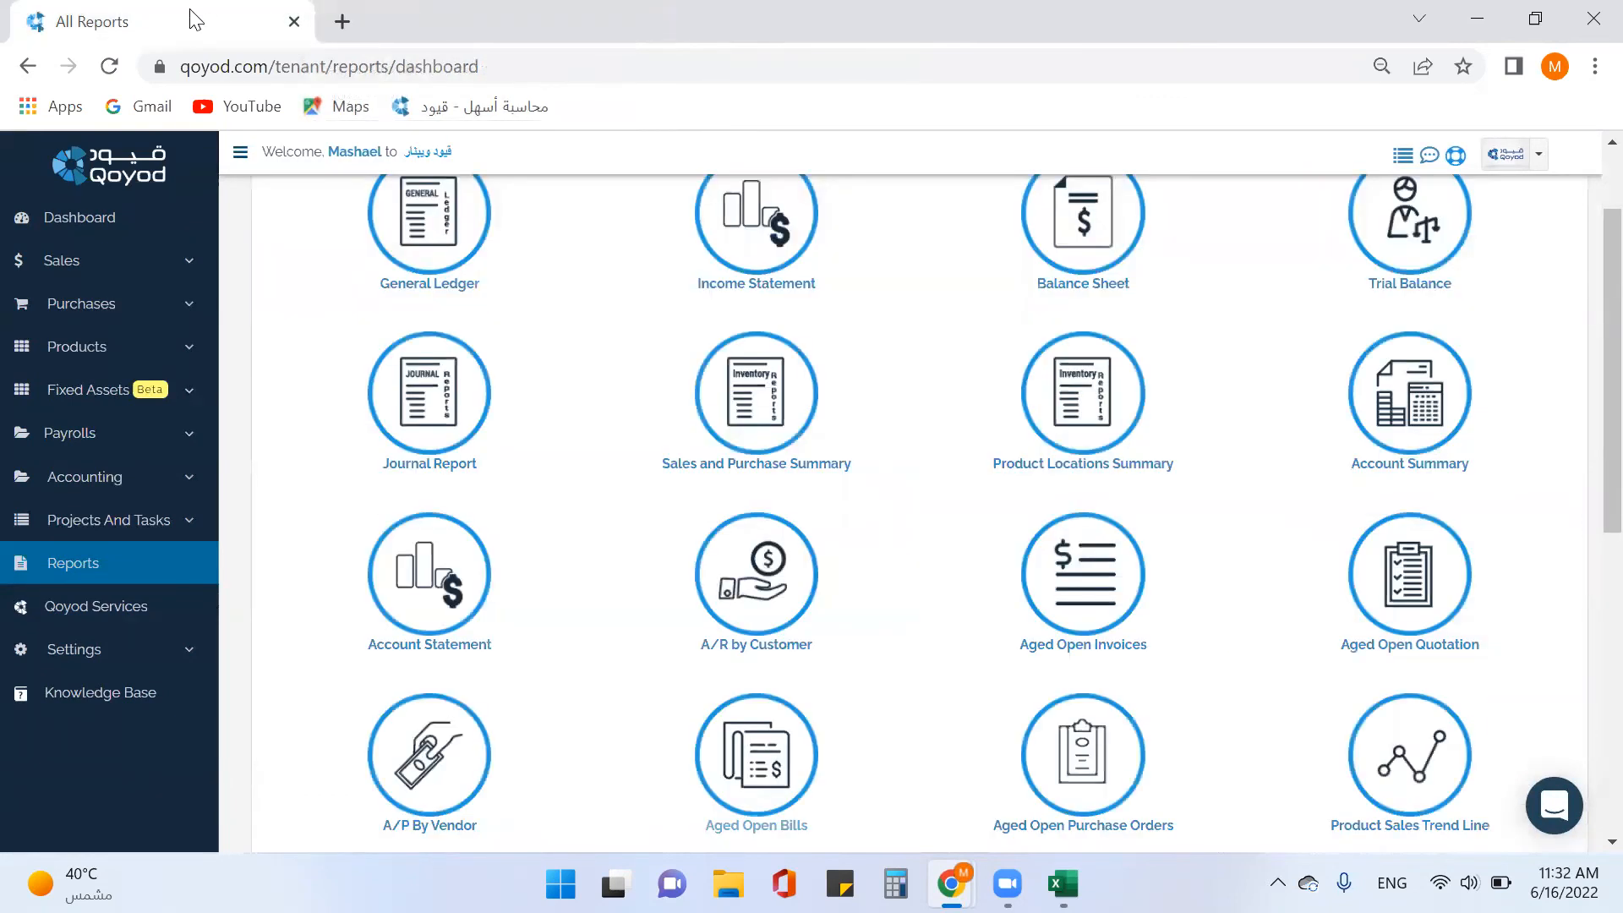
pyautogui.scroll(-2, 610, 344)
pyautogui.scroll(-3, 603, 353)
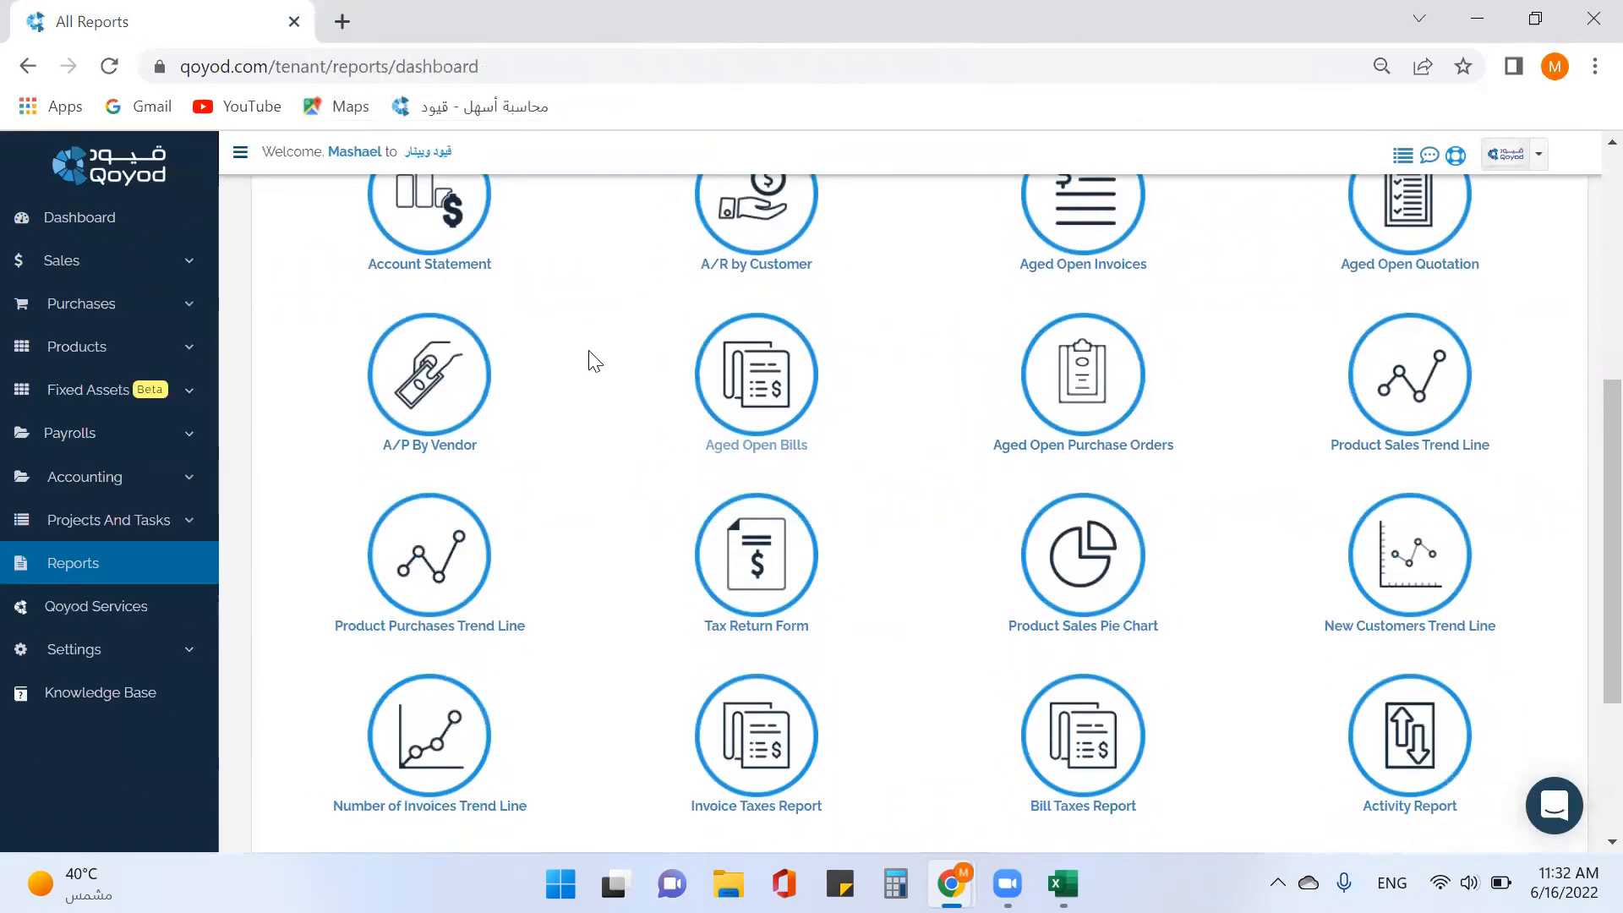
pyautogui.scroll(-4, 592, 358)
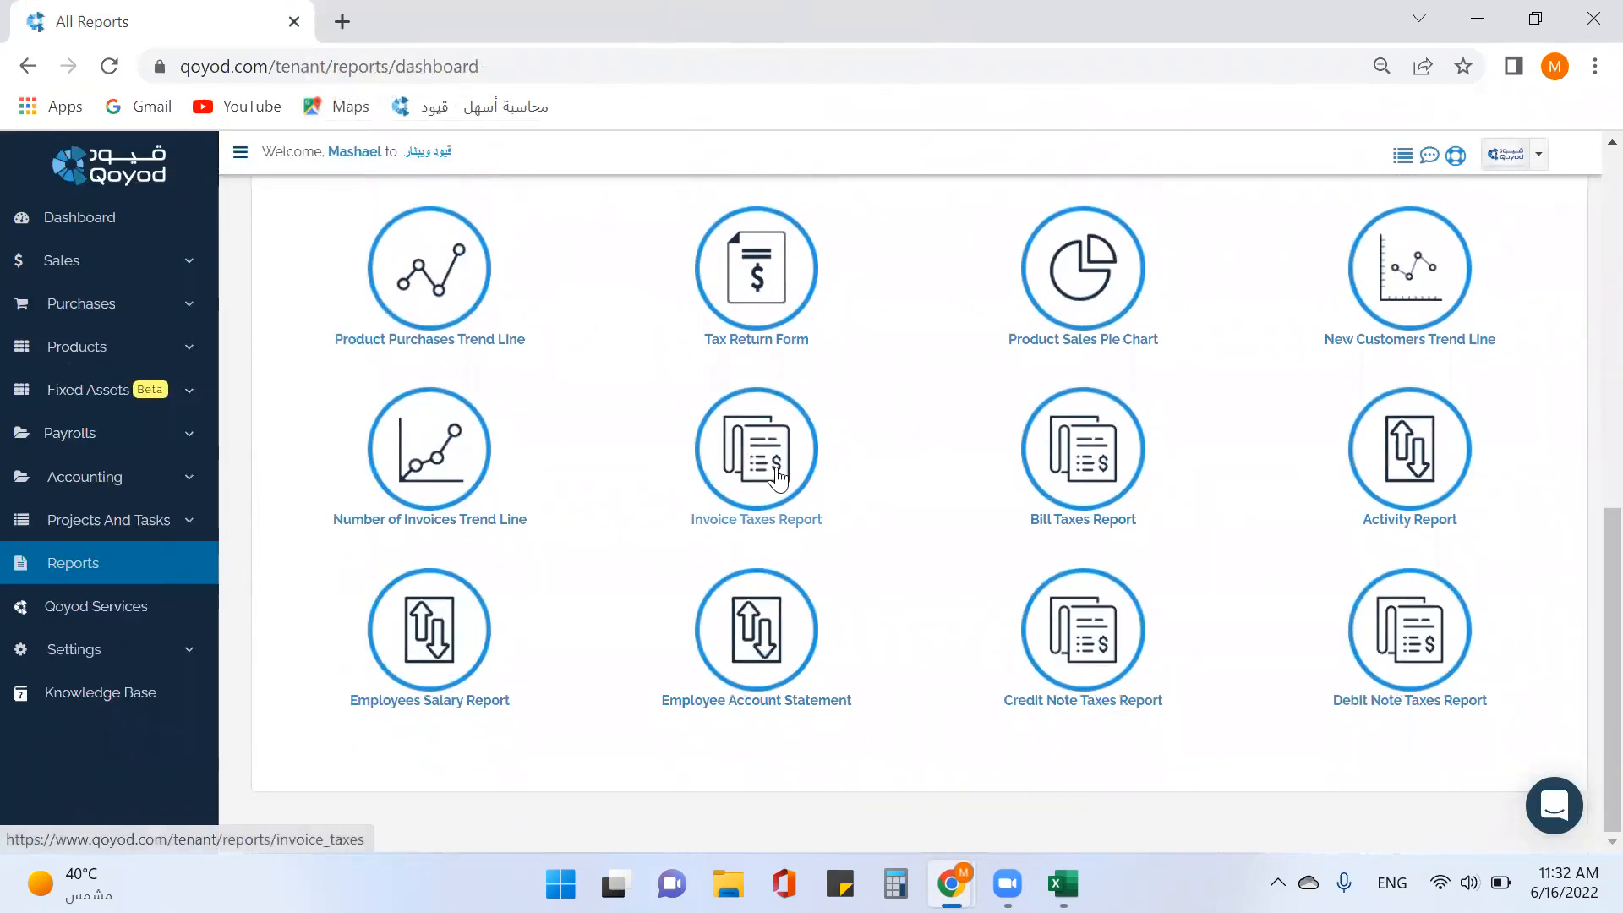
# Open the Invoice, Bill, Credit Note and Debit Note Taxes reports in new tabs, then view Invoice Taxes.
pyautogui.rightClick(775, 466)
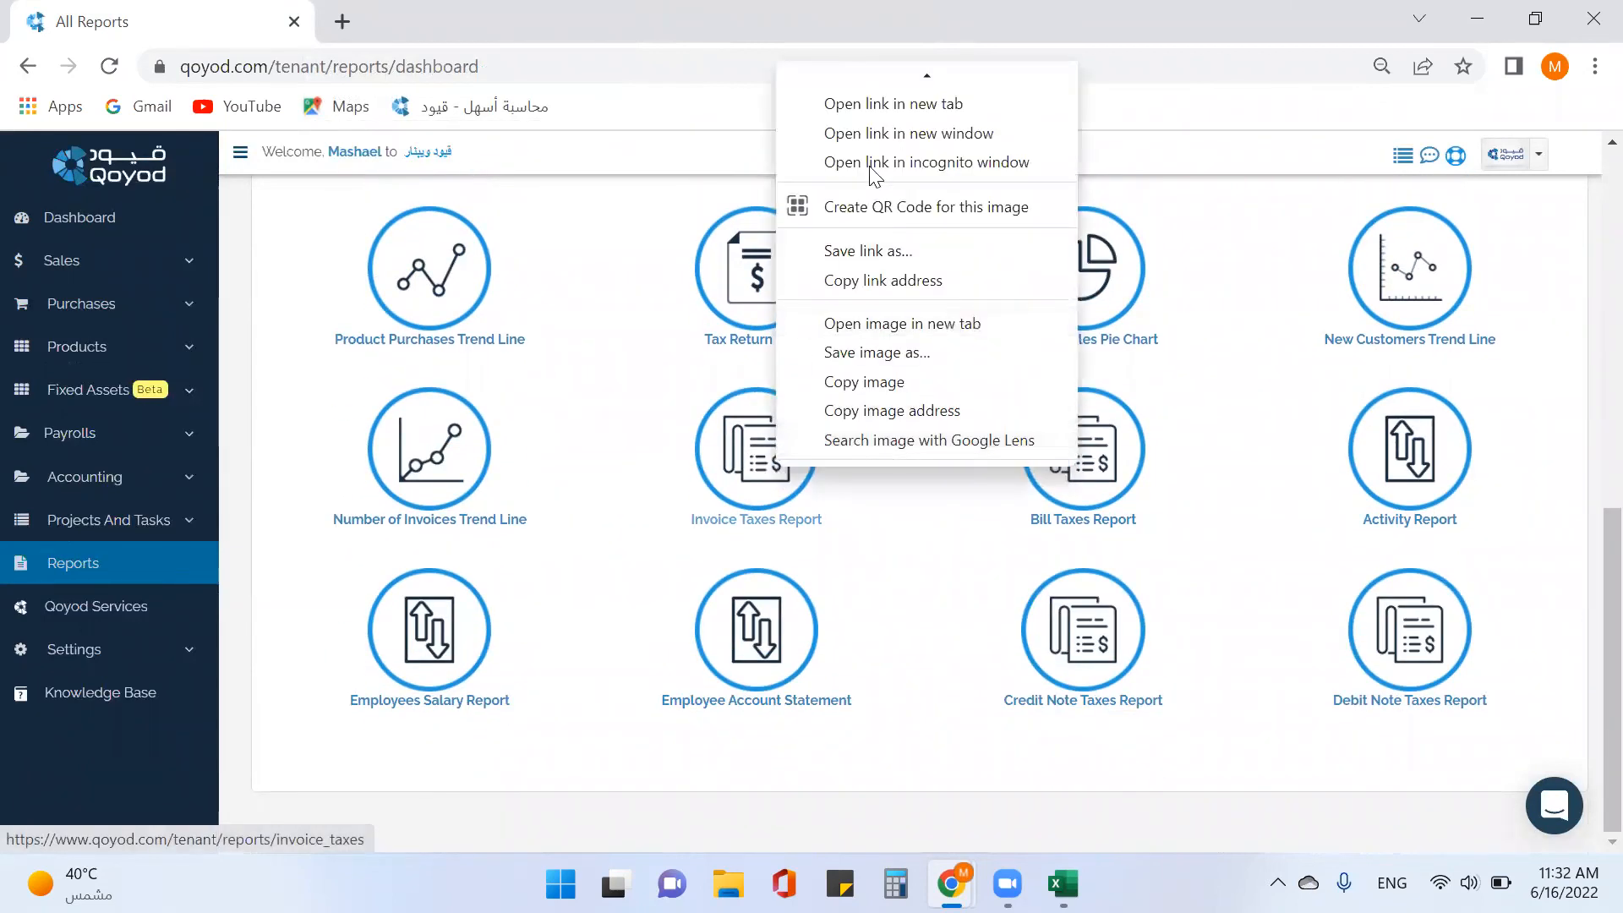
pyautogui.click(893, 106)
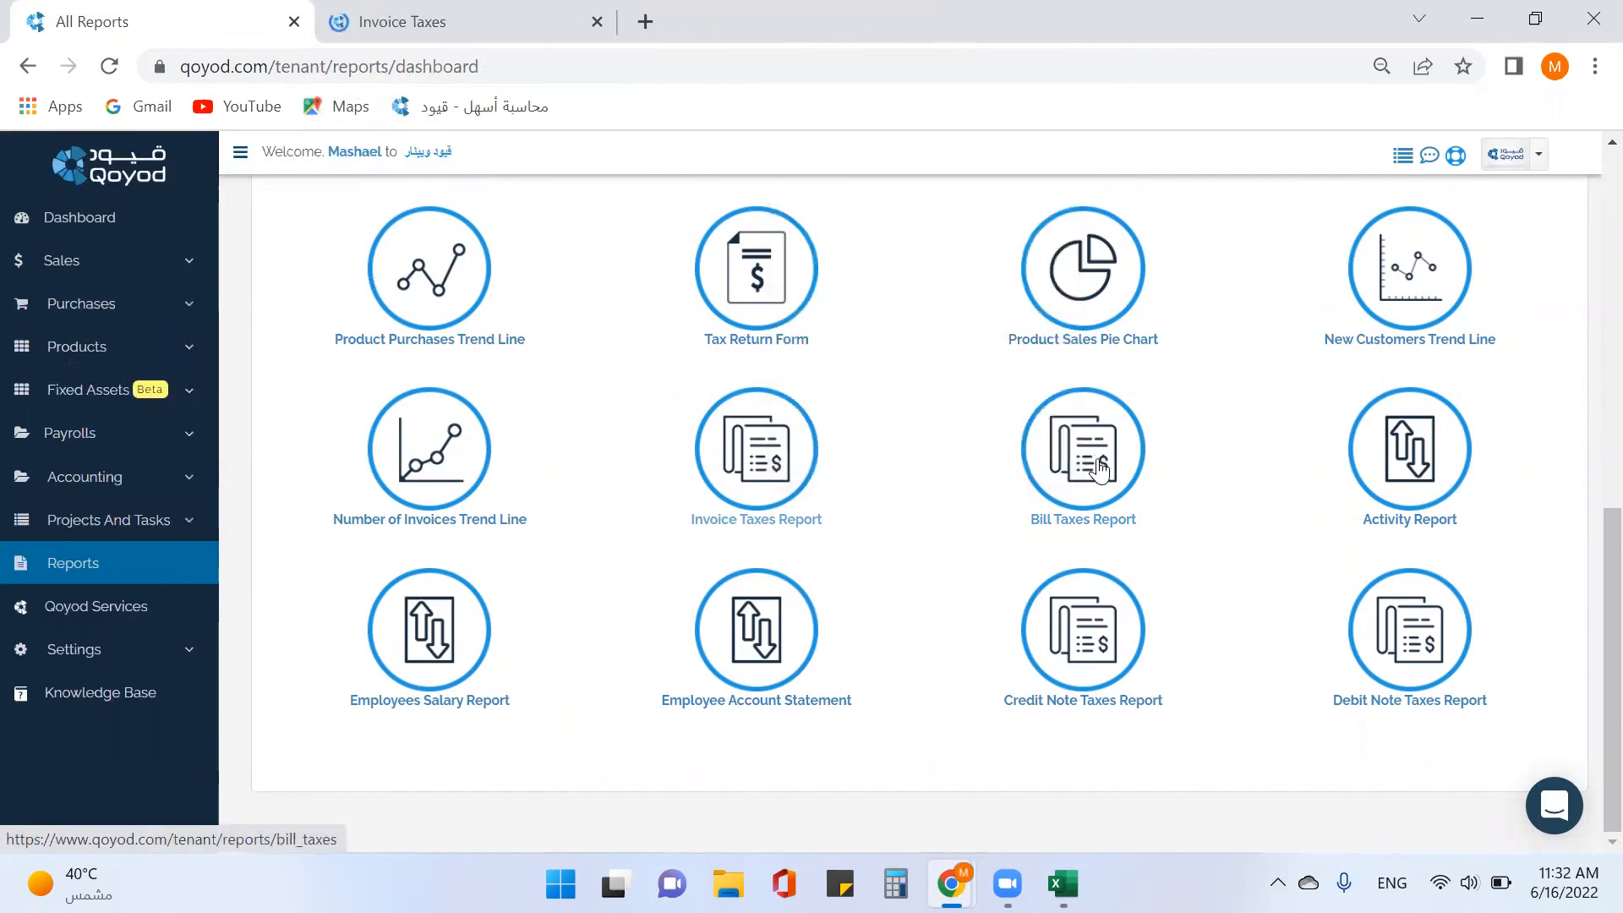
pyautogui.rightClick(1092, 458)
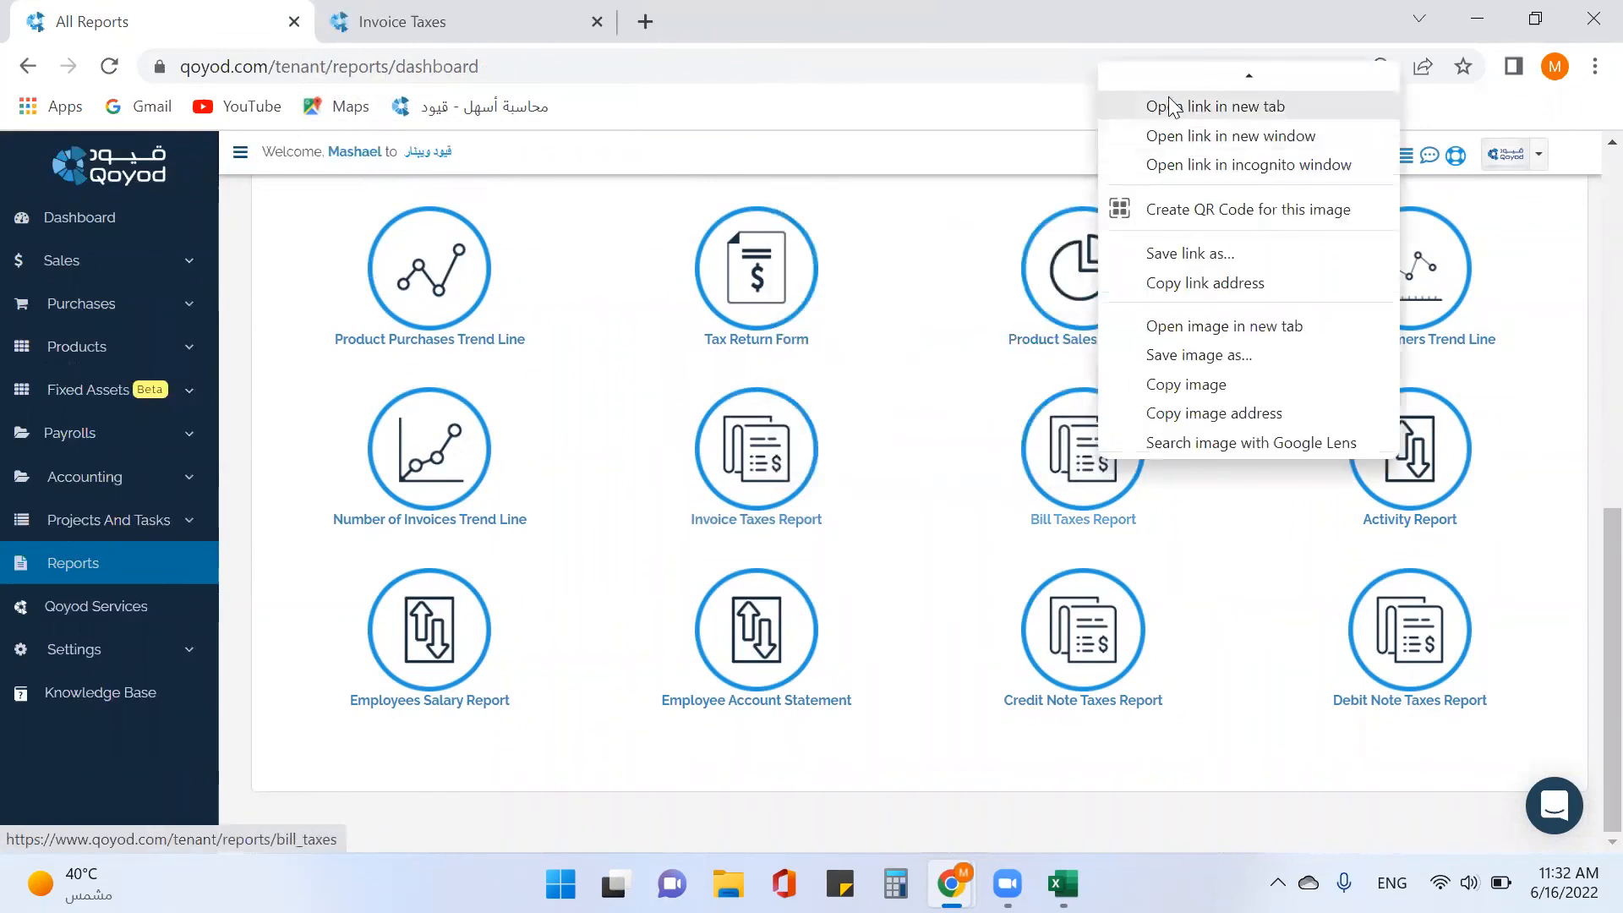
pyautogui.click(1173, 106)
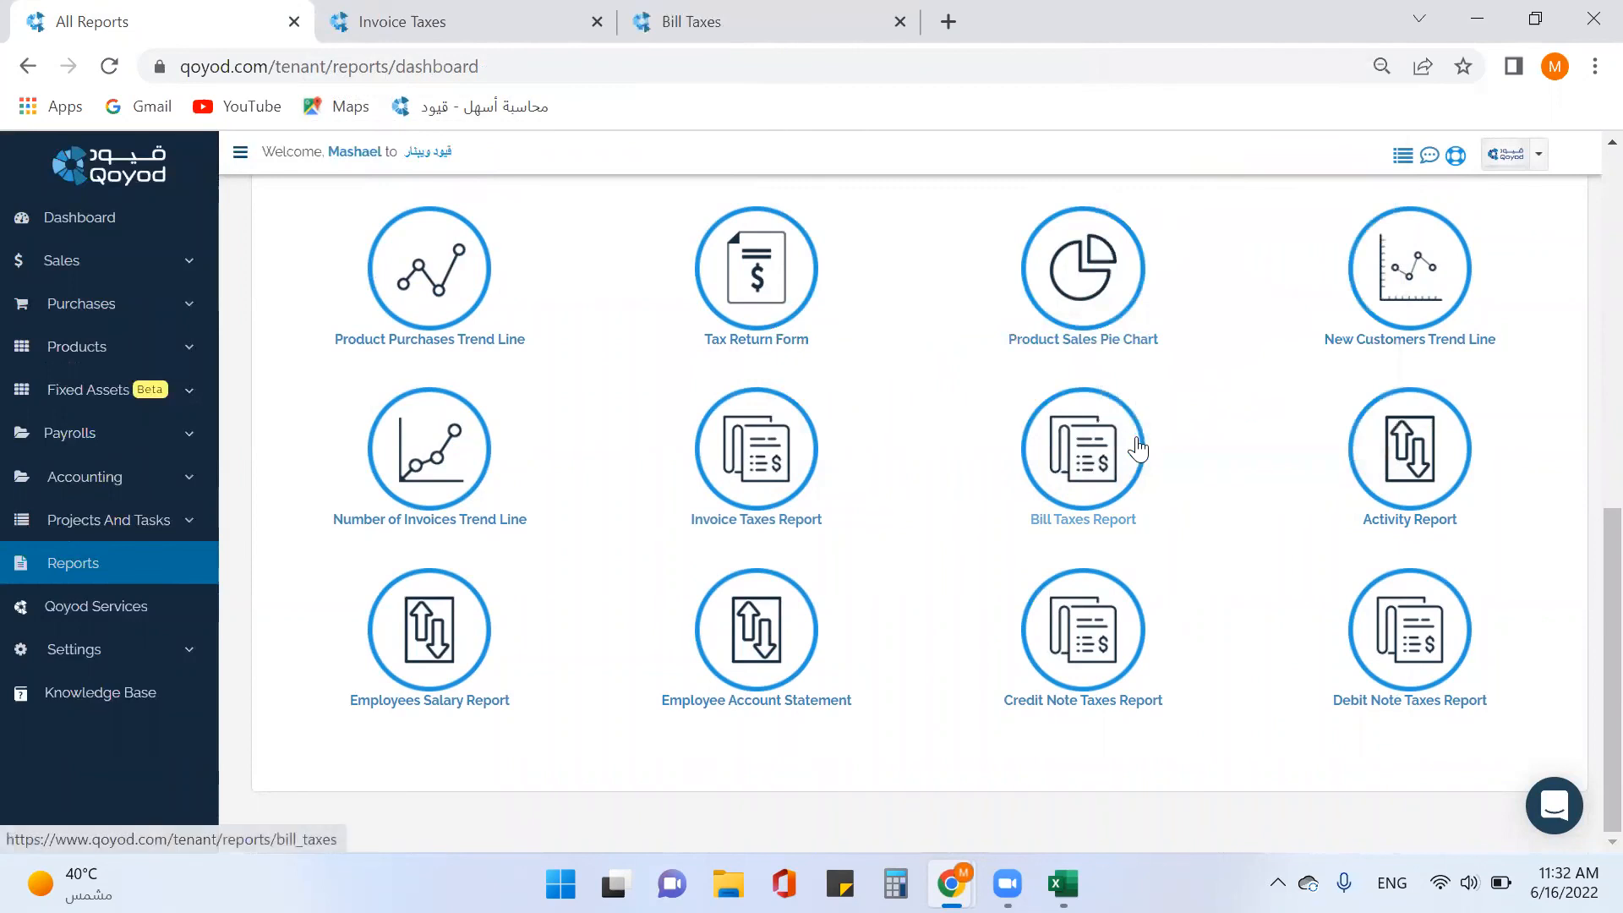
pyautogui.rightClick(1096, 674)
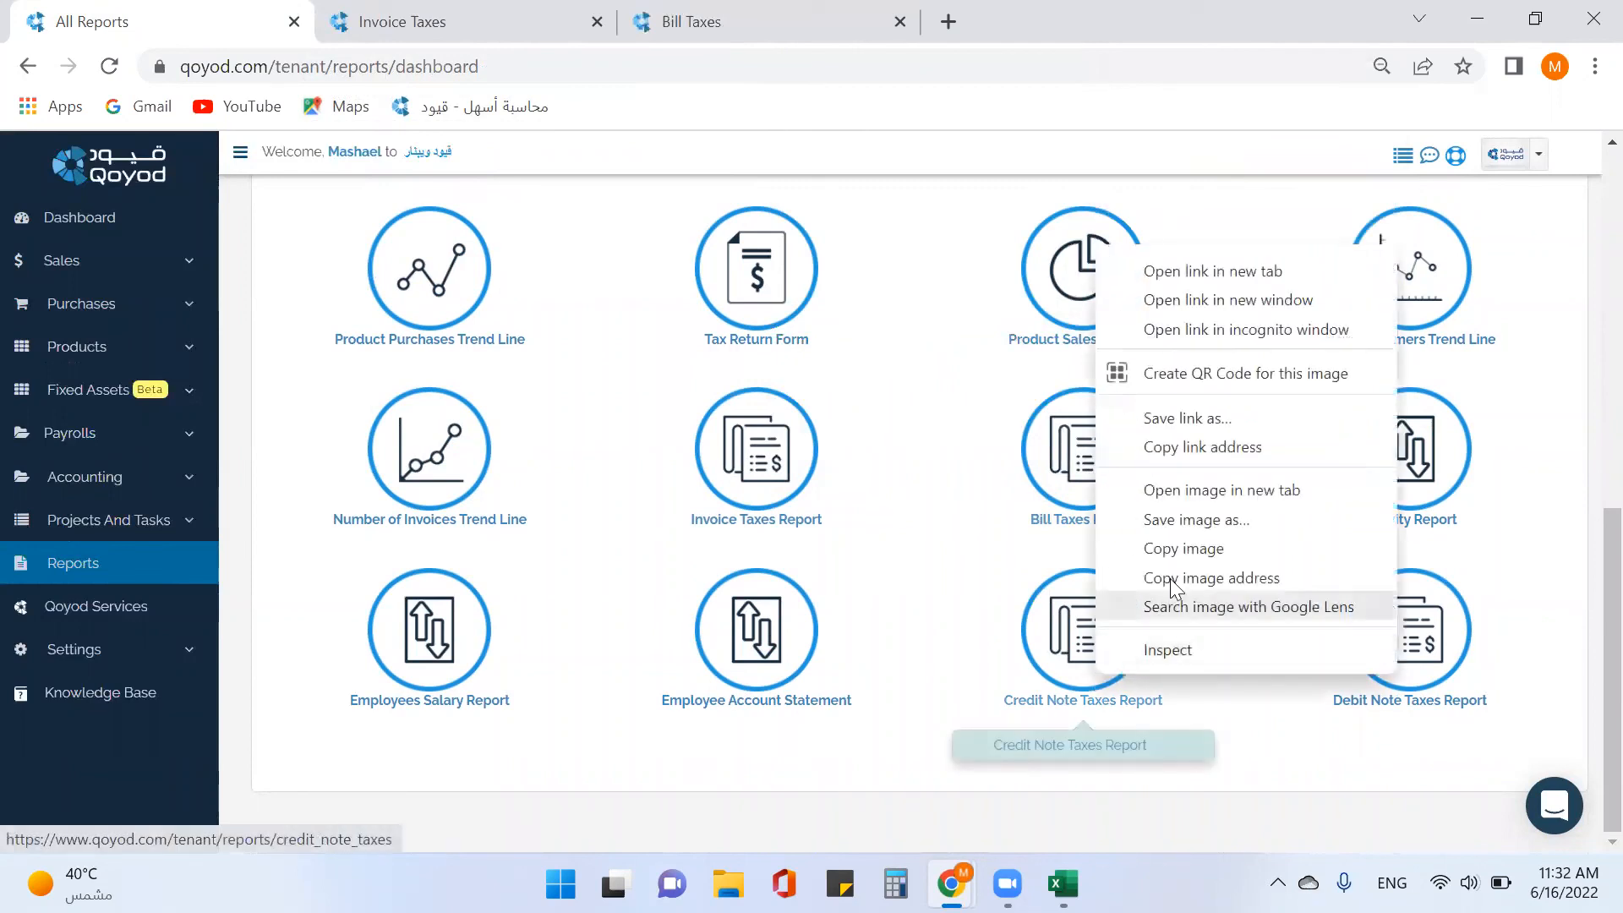
pyautogui.click(1165, 279)
pyautogui.rightClick(1424, 649)
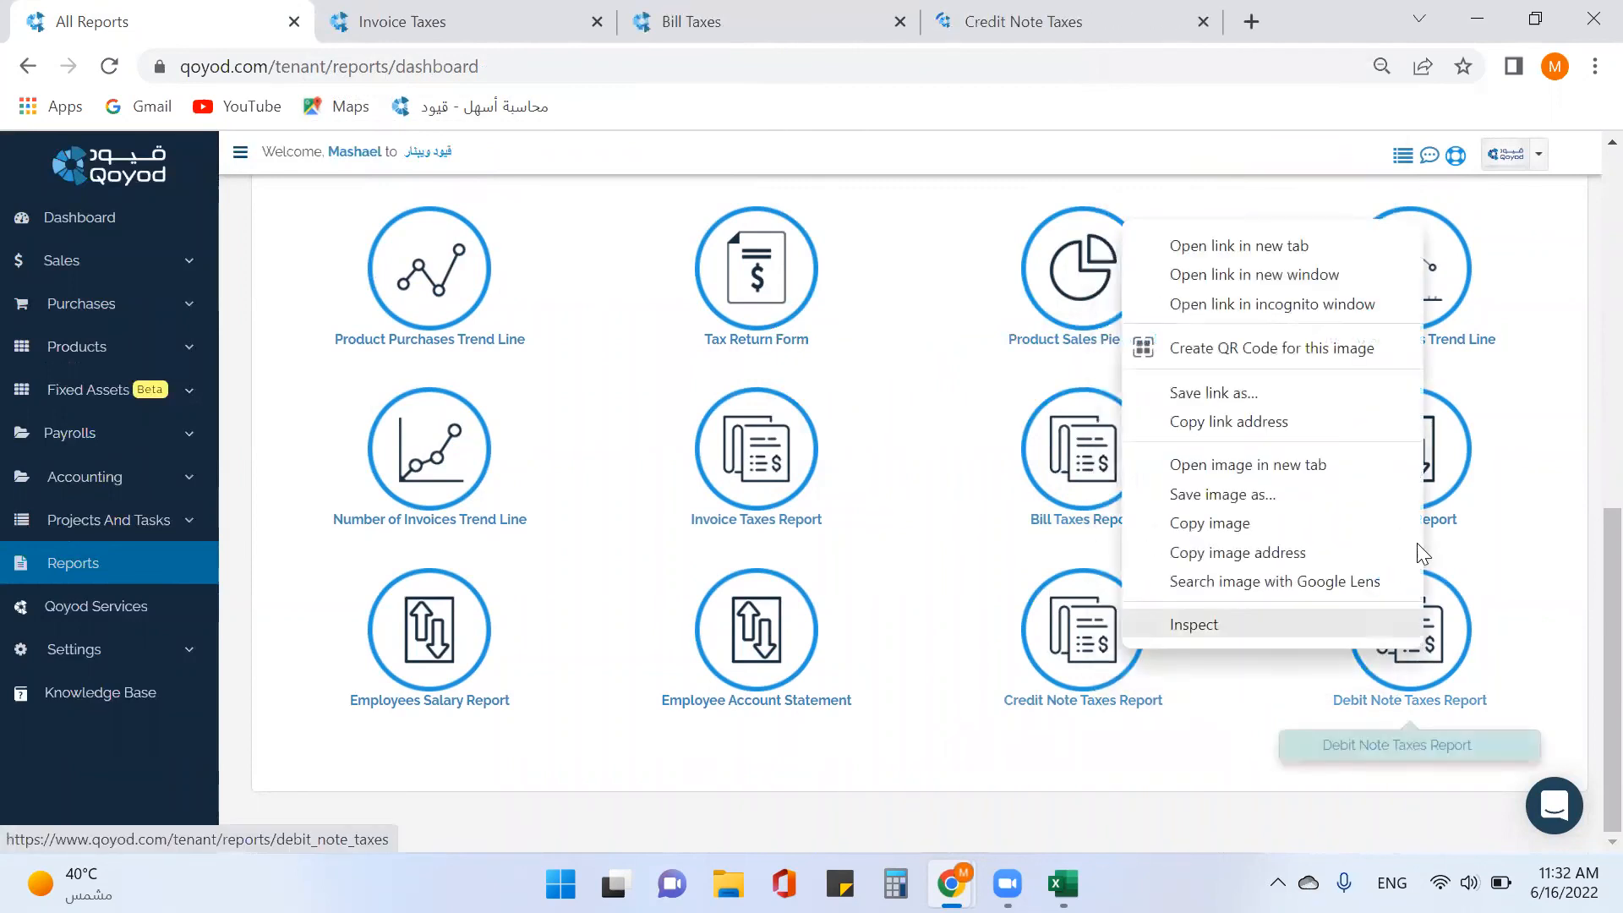
pyautogui.click(1282, 249)
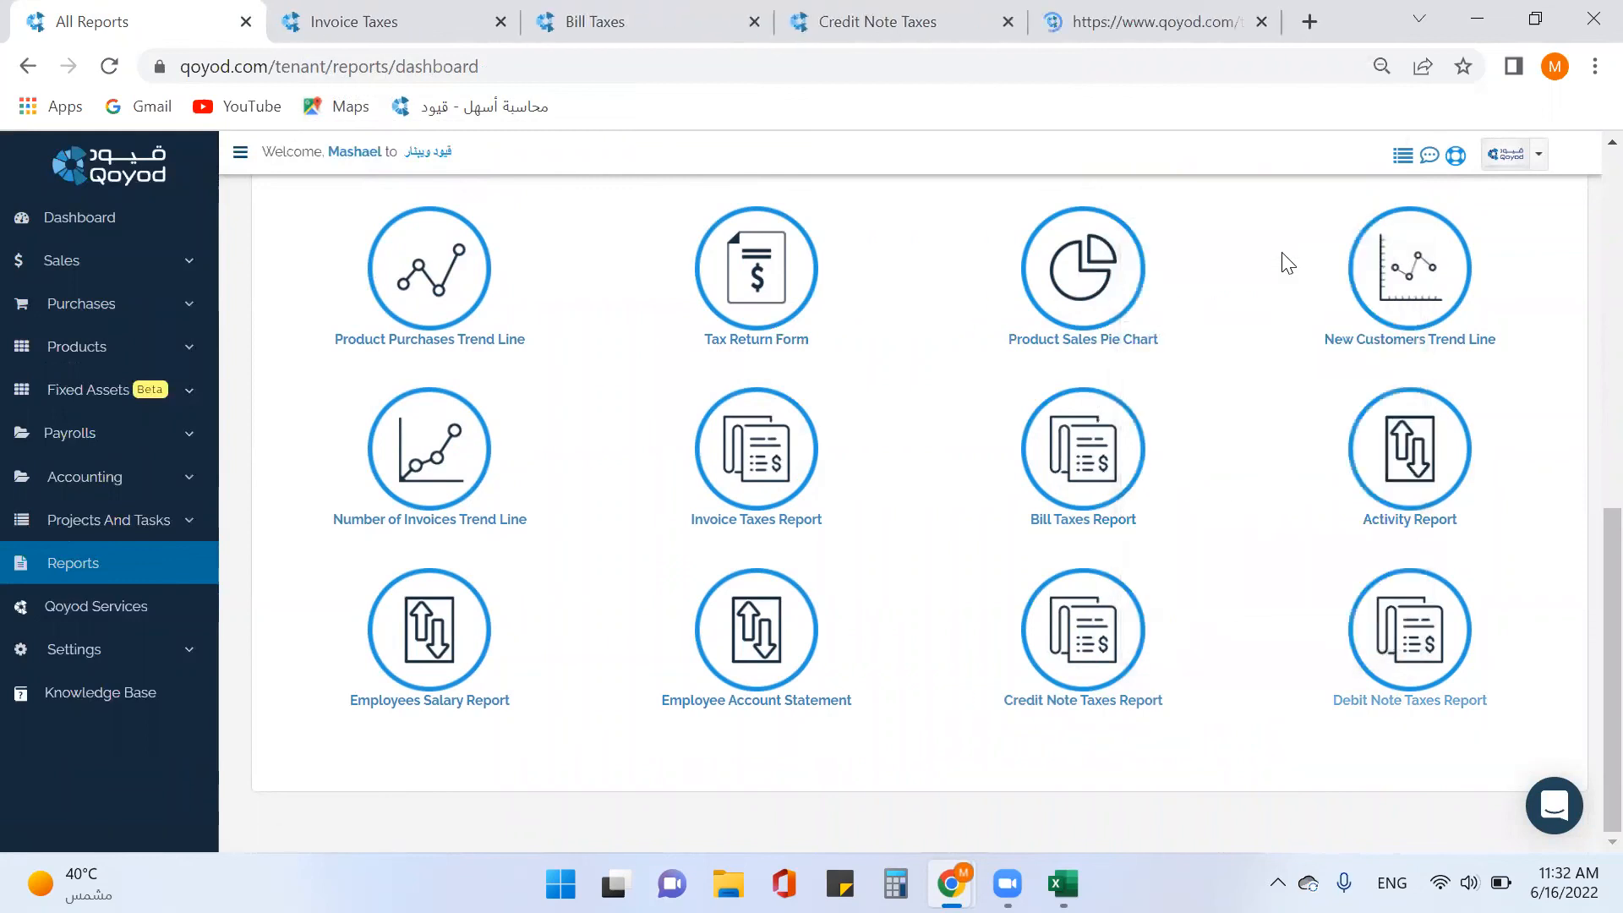
pyautogui.click(381, 36)
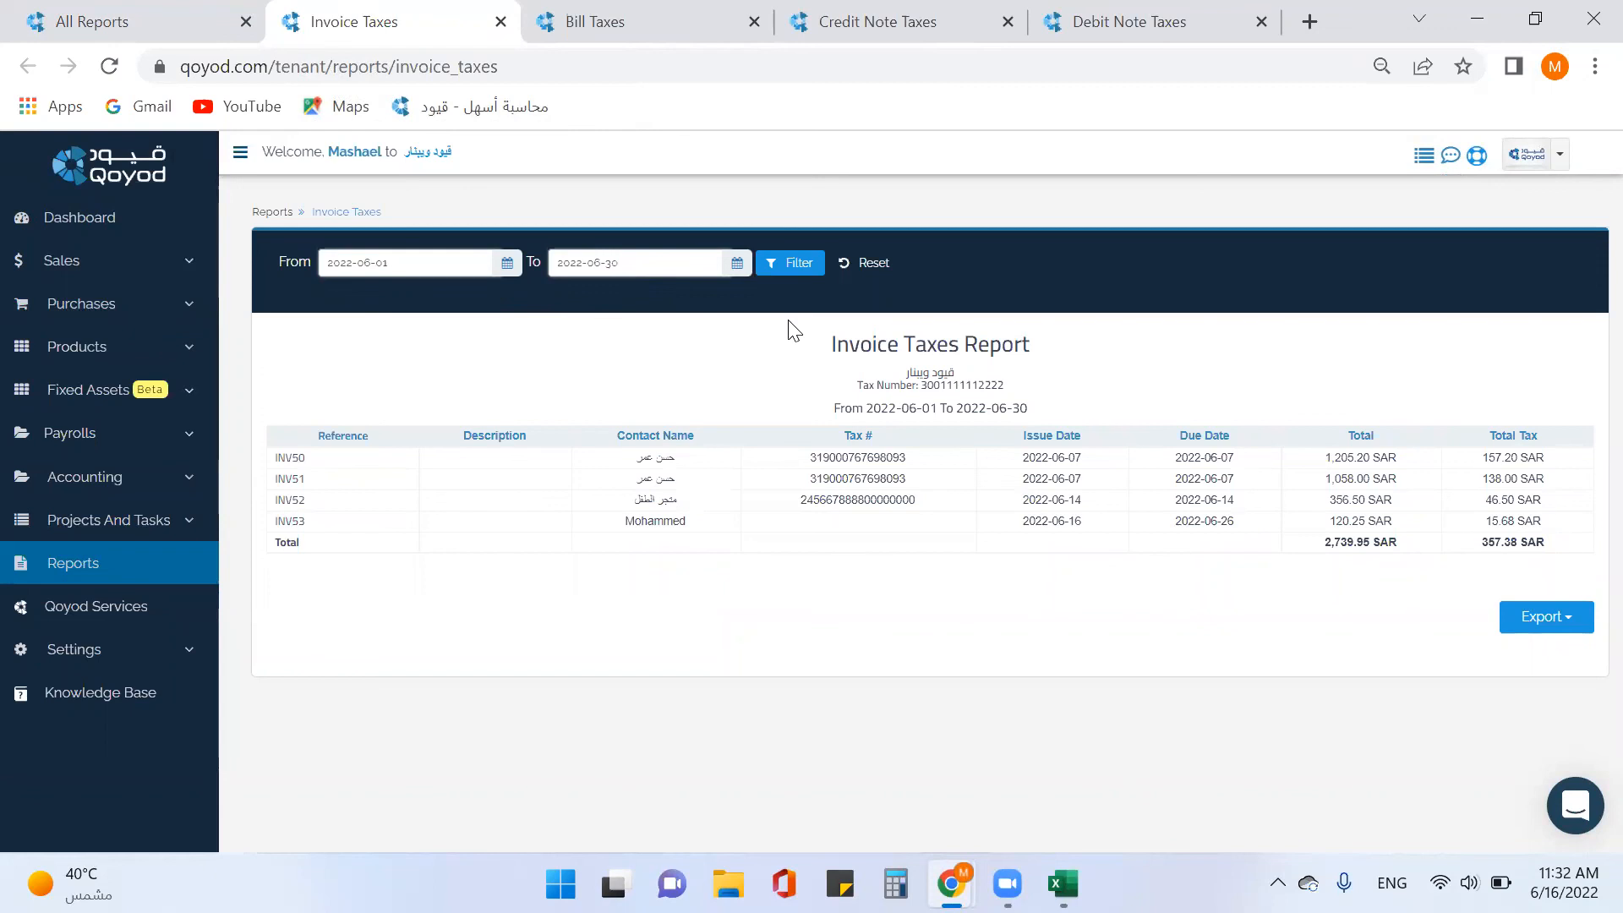
# Set the Invoice Taxes start date to 2022-01-01 and filter the report.
pyautogui.click(507, 265)
pyautogui.click(406, 298)
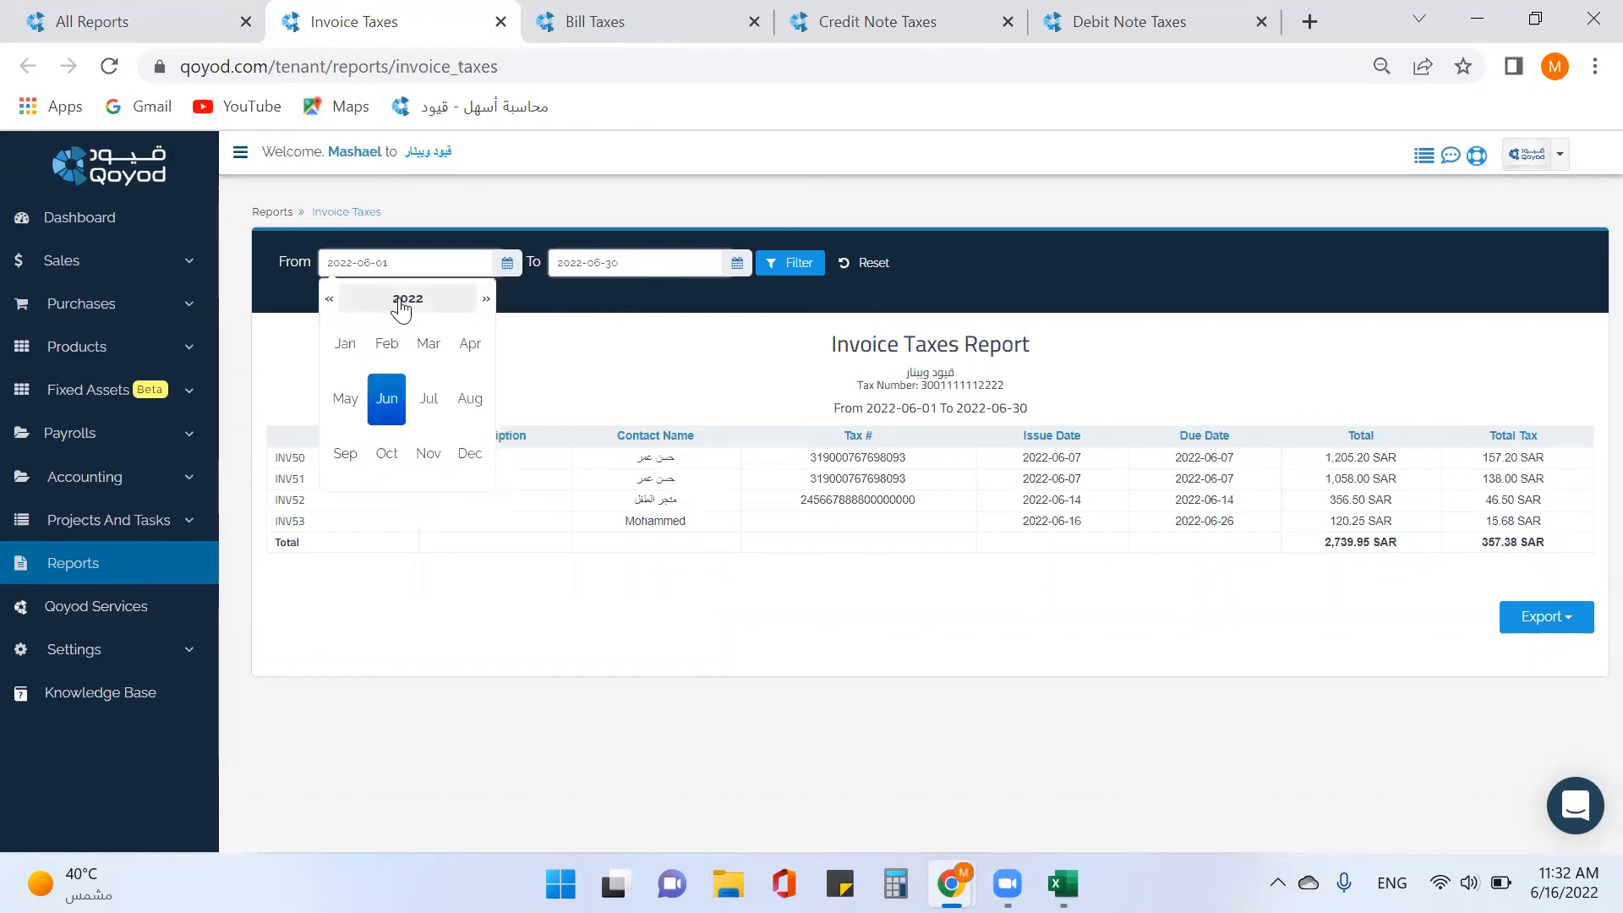
pyautogui.click(343, 345)
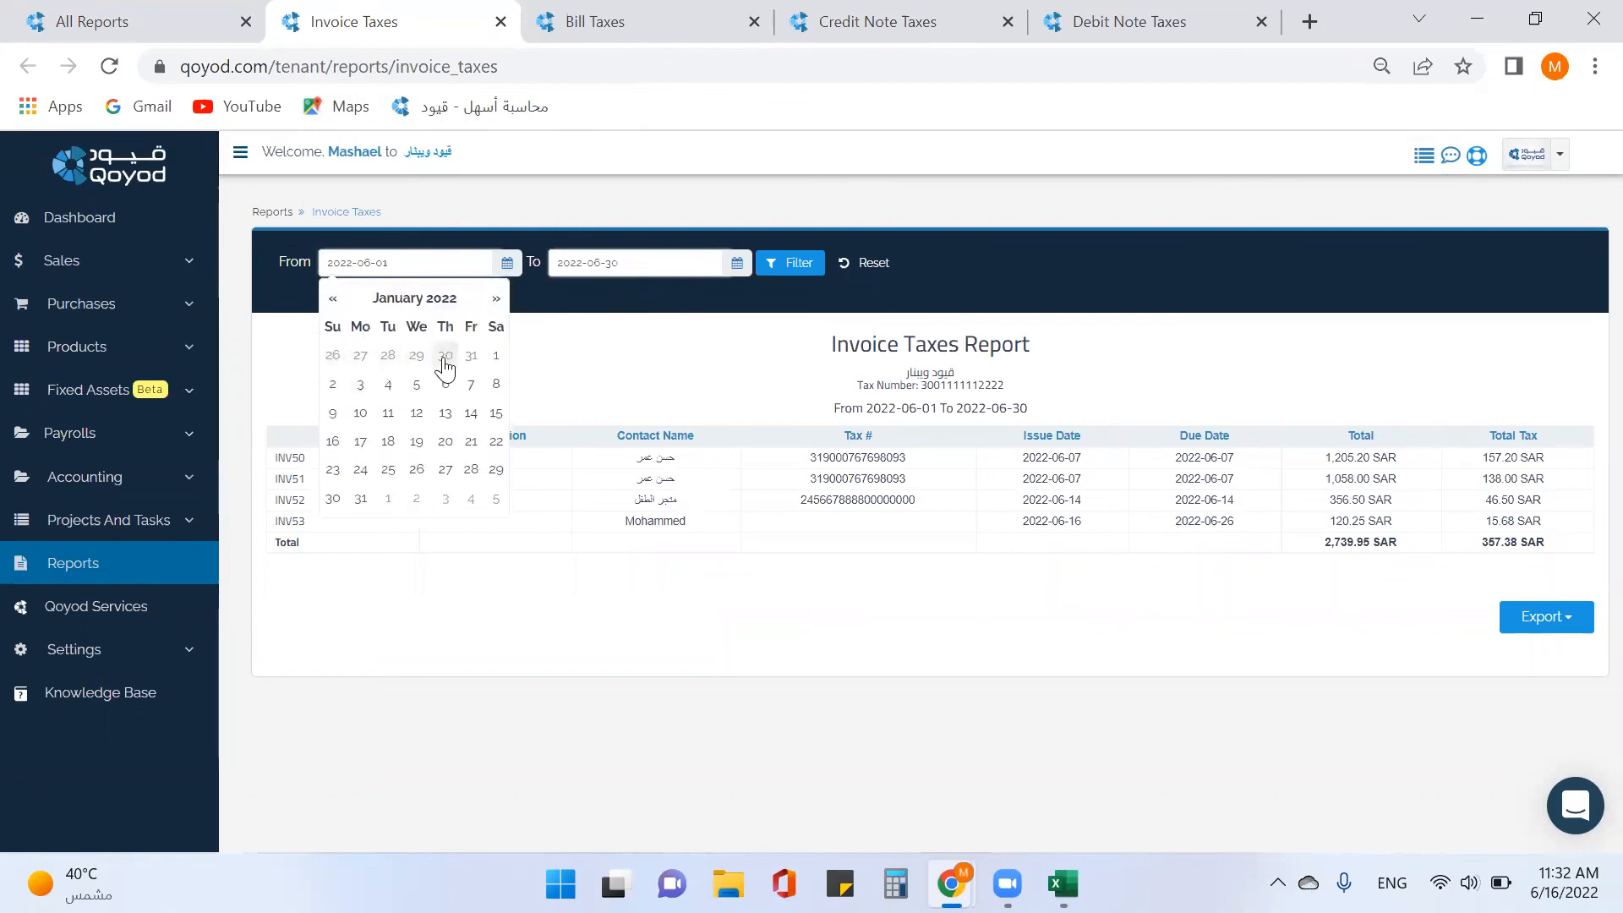
pyautogui.click(496, 356)
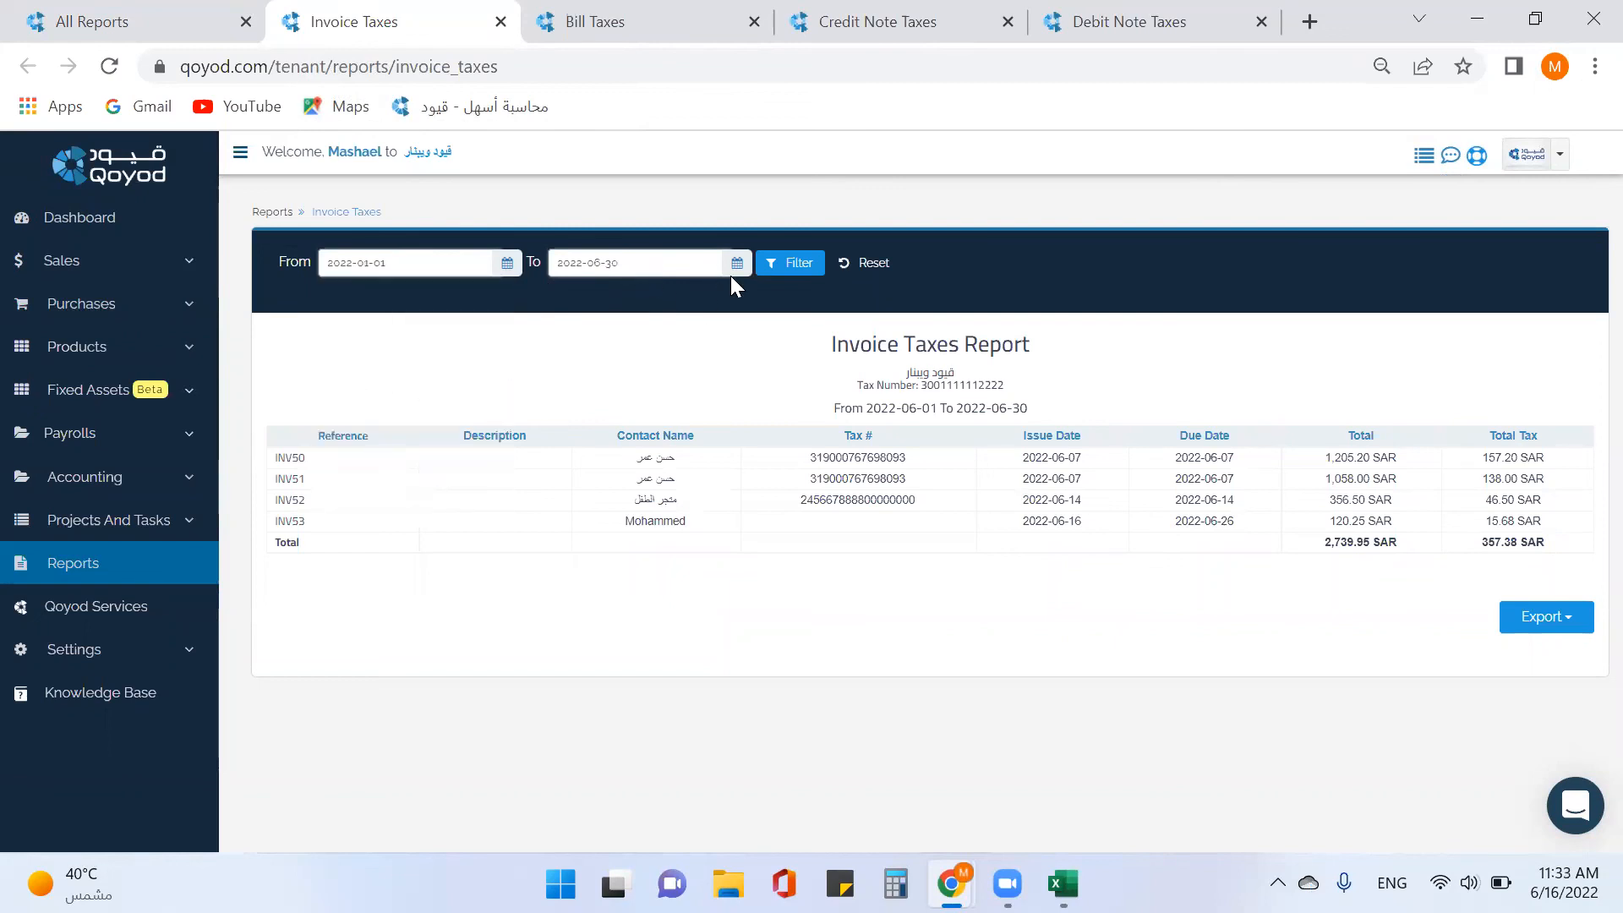
pyautogui.click(792, 268)
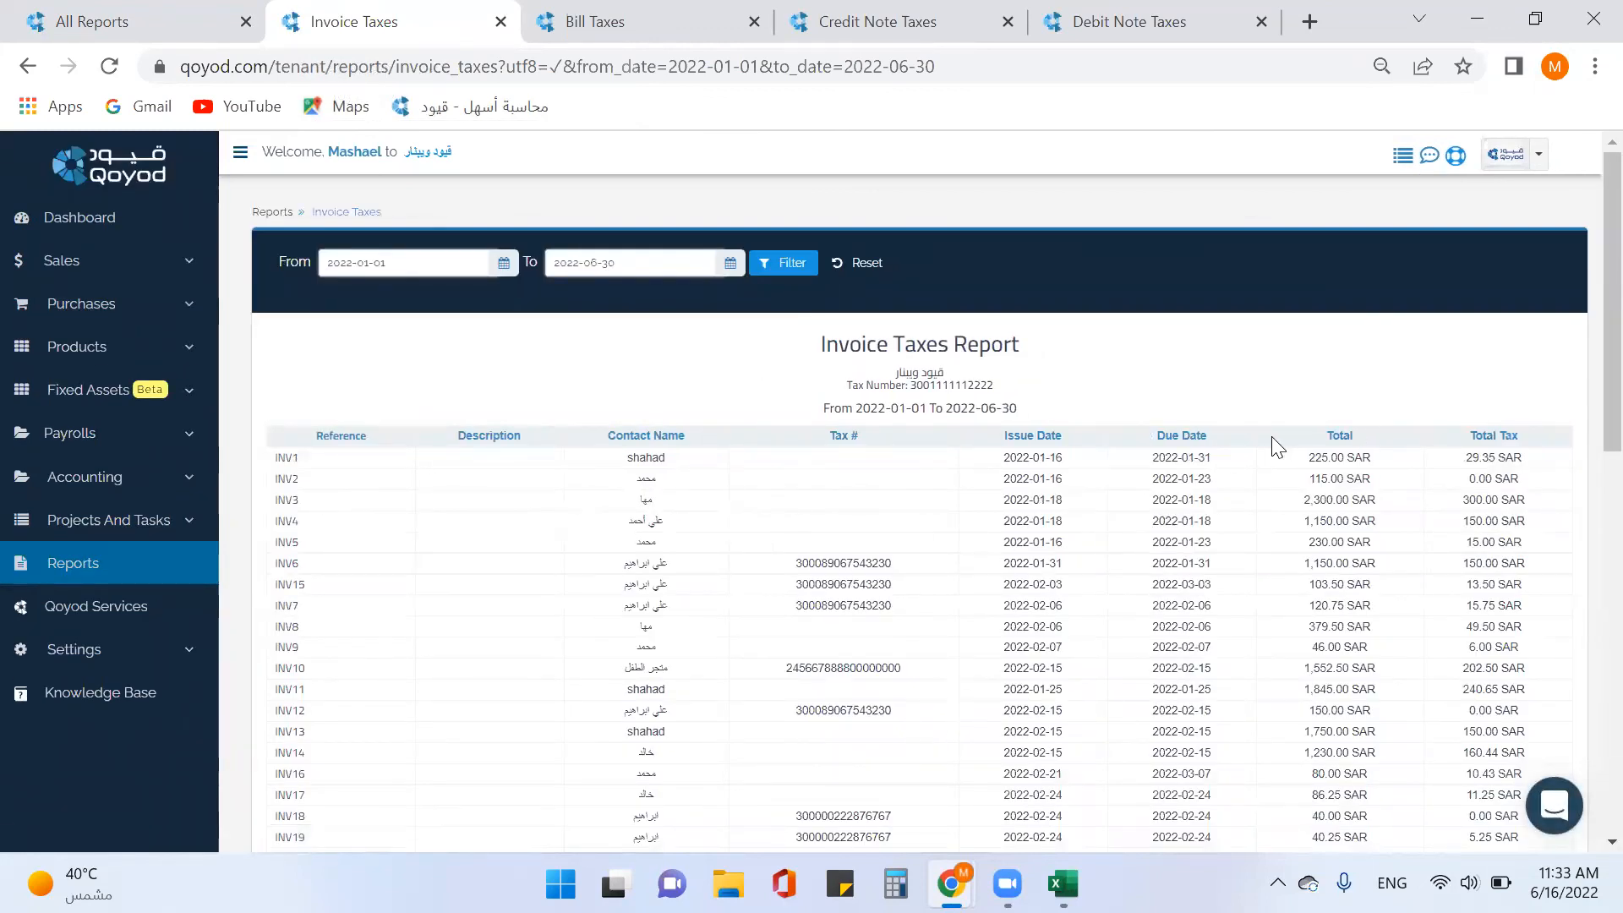
# Check the Excel and PDF export options, then close the Invoice Taxes tab.
pyautogui.scroll(-1, 1116, 533)
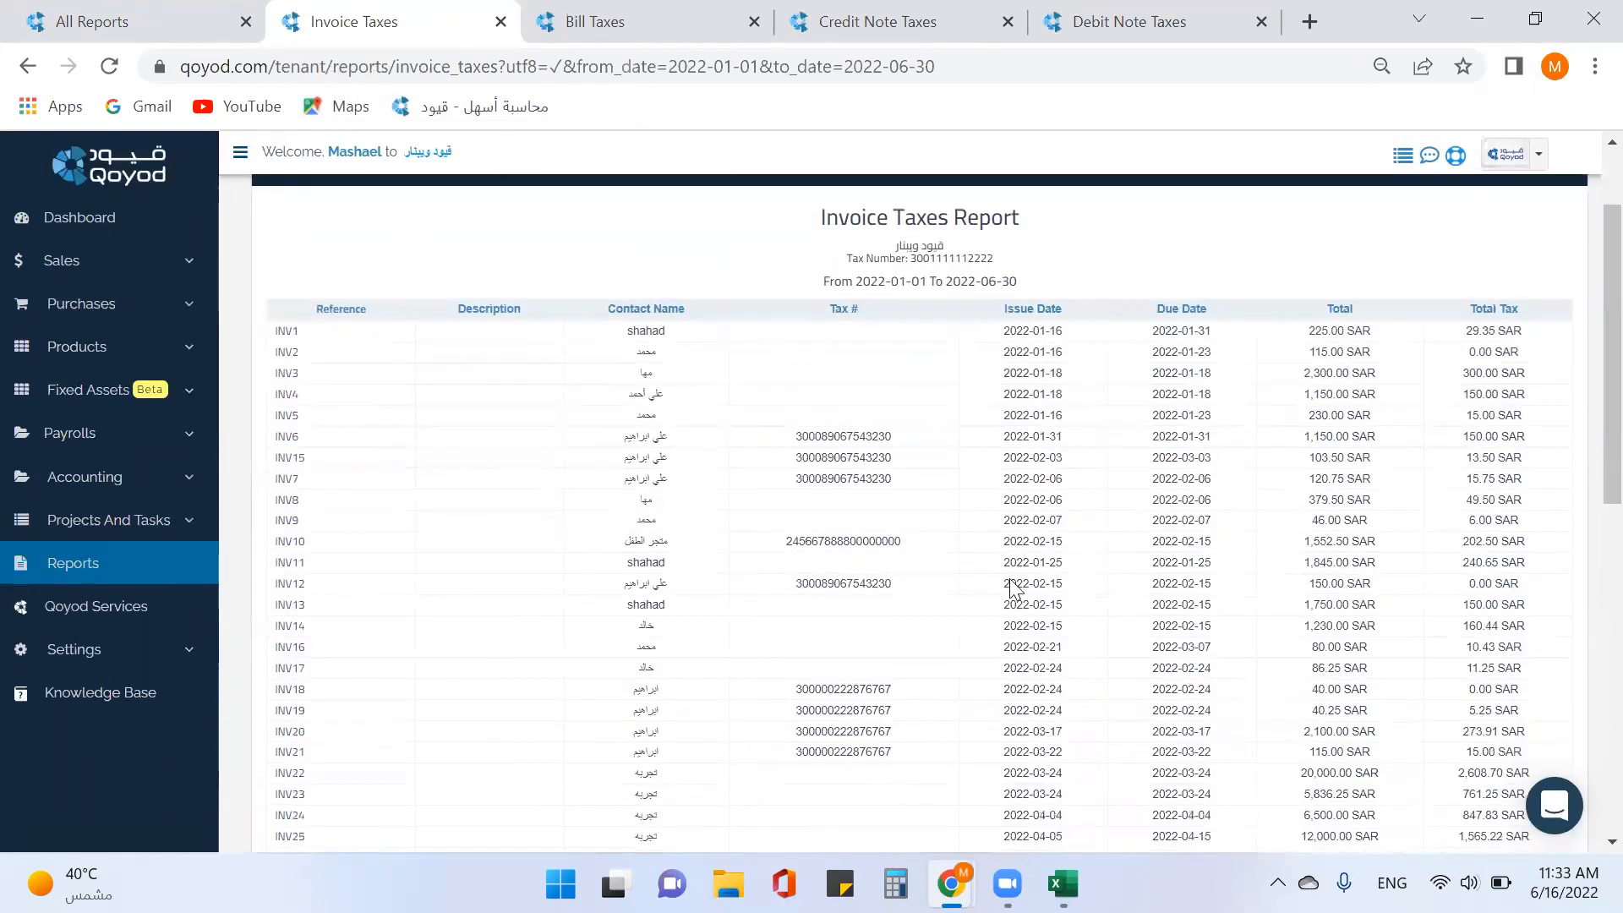
pyautogui.scroll(-3, 598, 541)
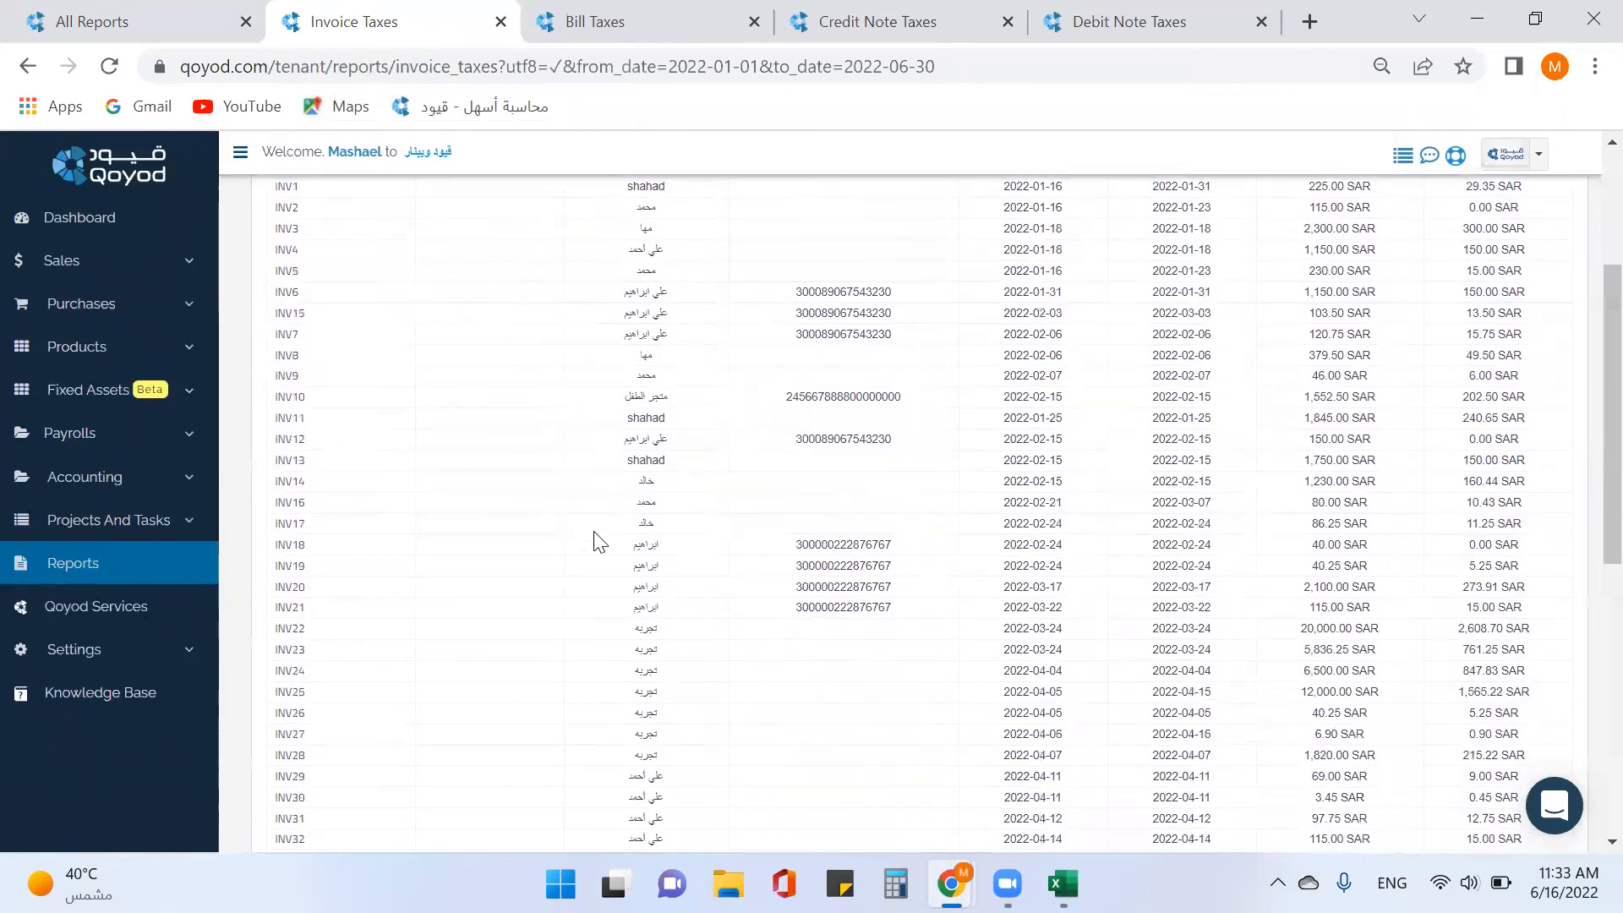
pyautogui.scroll(-3, 598, 541)
pyautogui.scroll(-3, 597, 542)
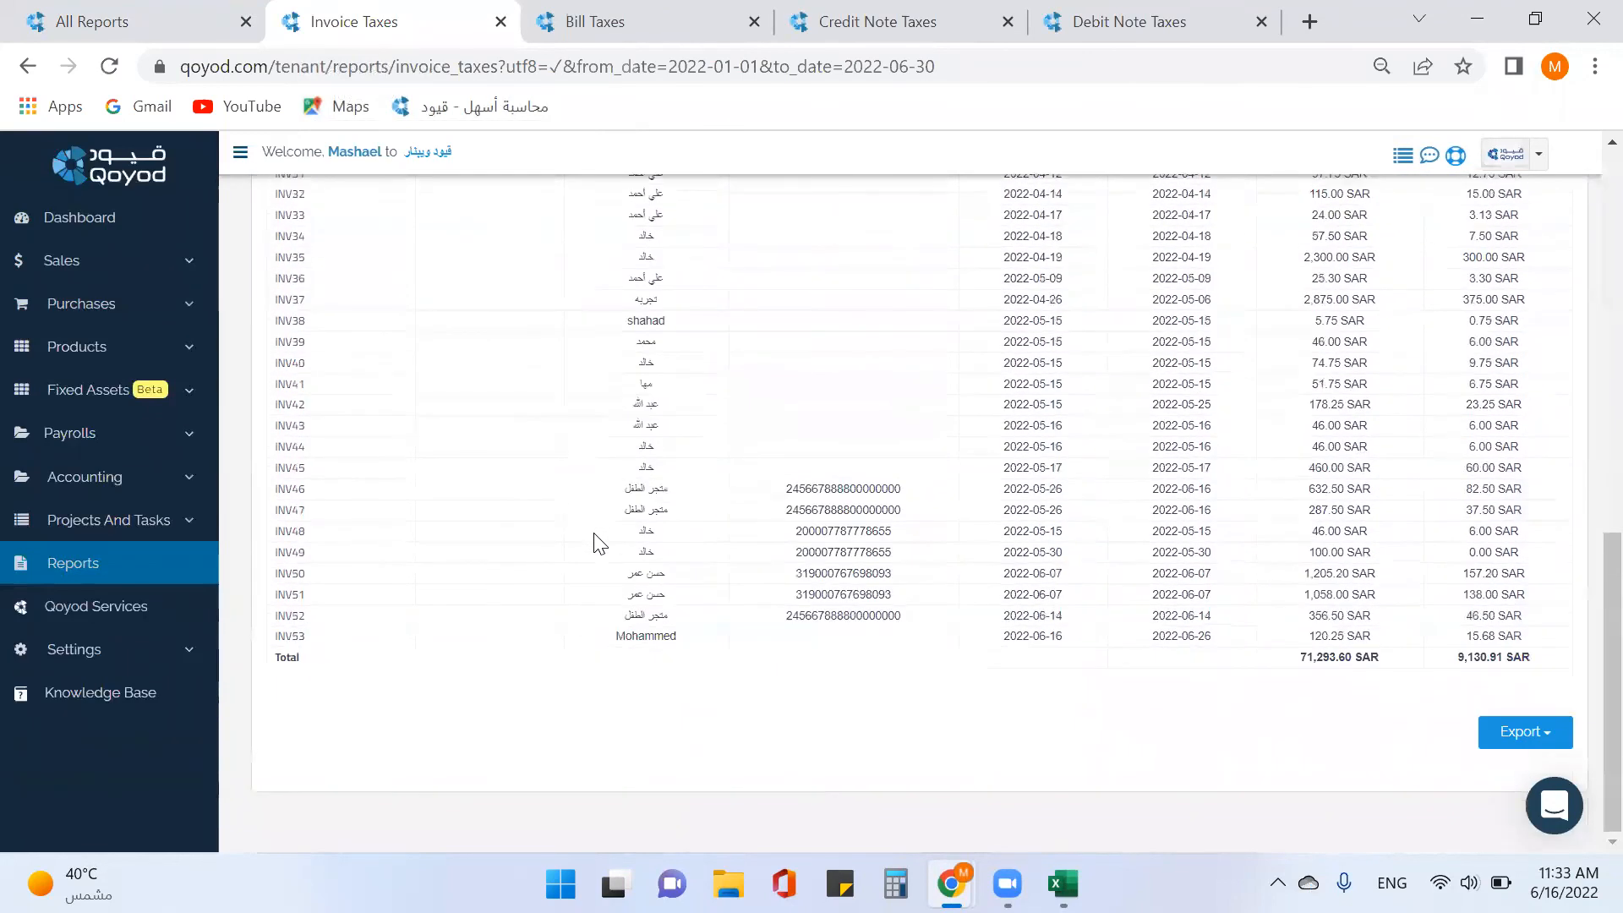
pyautogui.click(1550, 727)
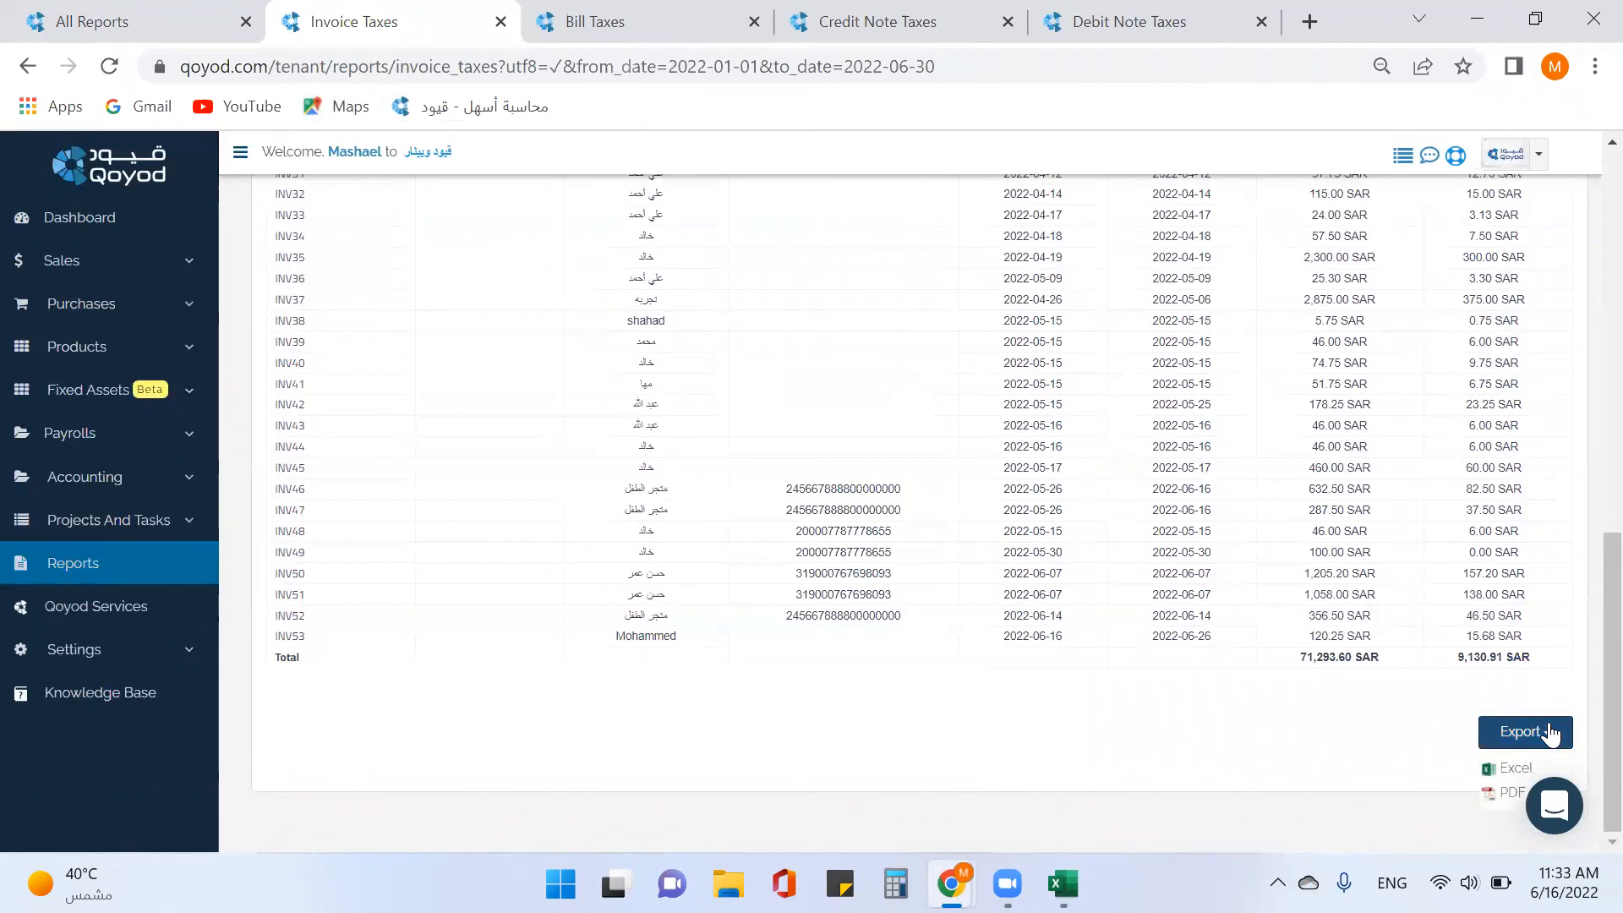
pyautogui.scroll(3, 474, 504)
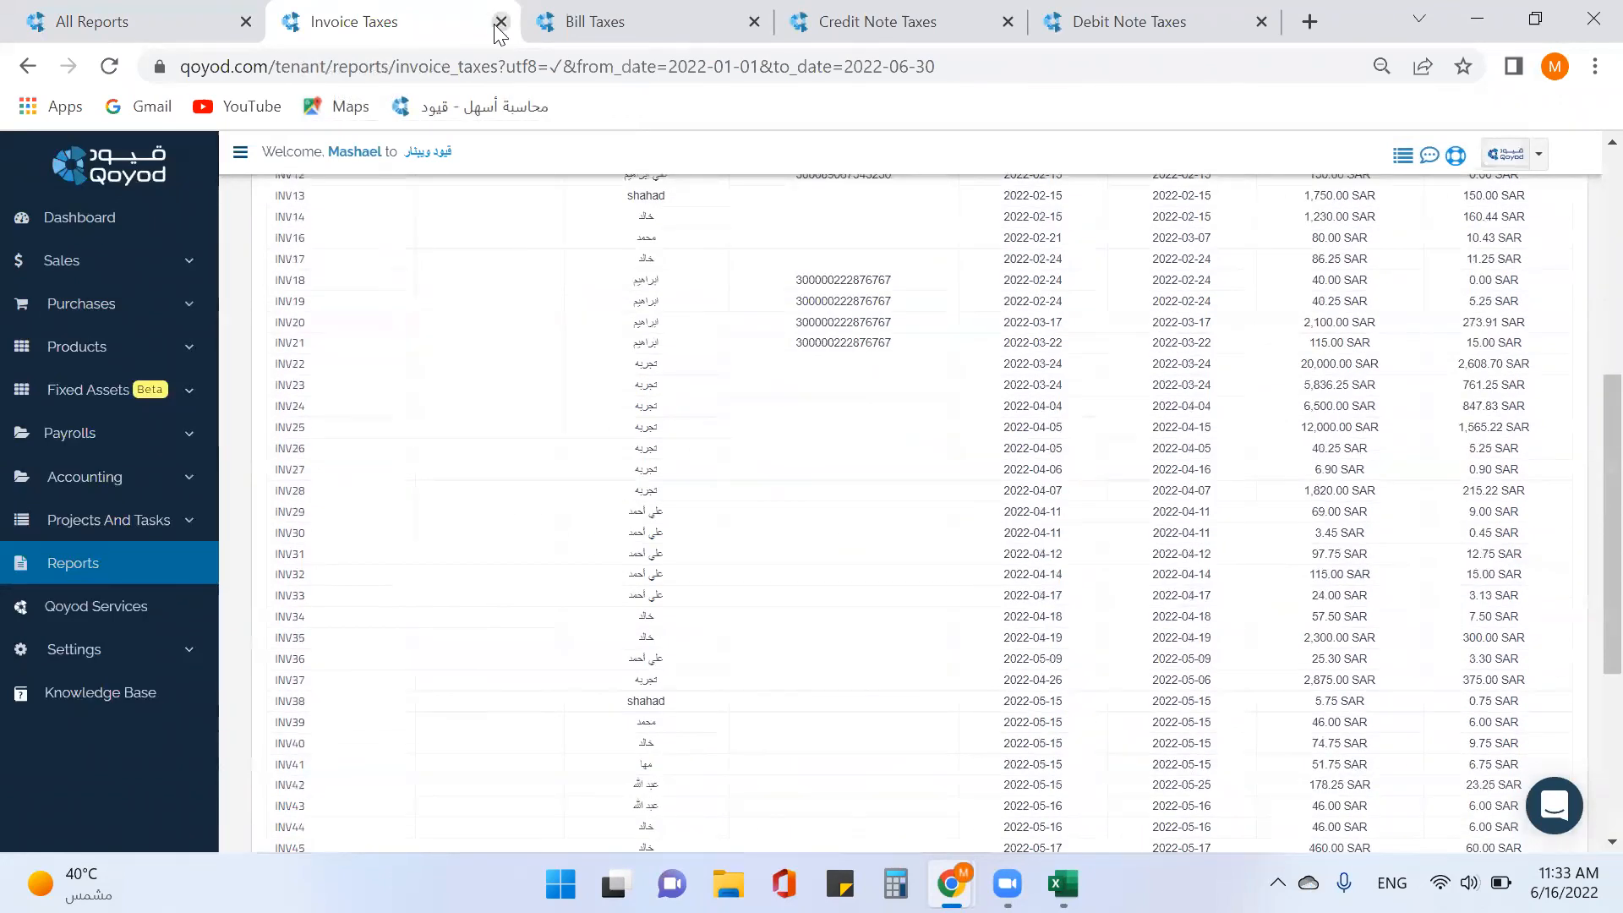
pyautogui.click(501, 21)
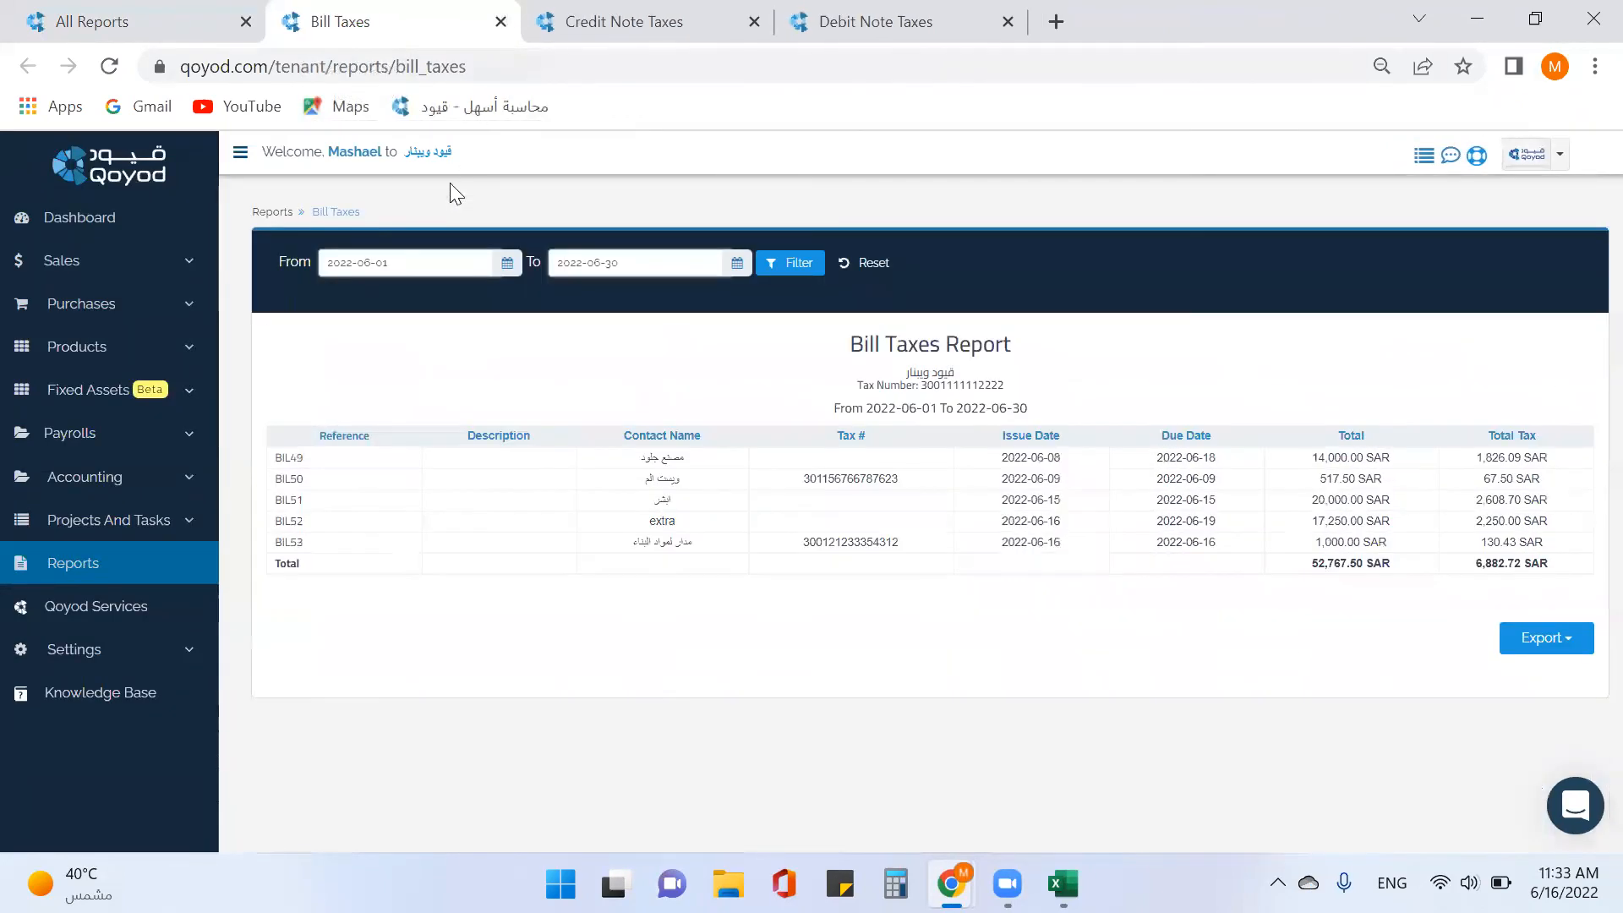
# Filter the Bill Taxes report from 2022-05-01 to 2022-05-31.
pyautogui.click(507, 265)
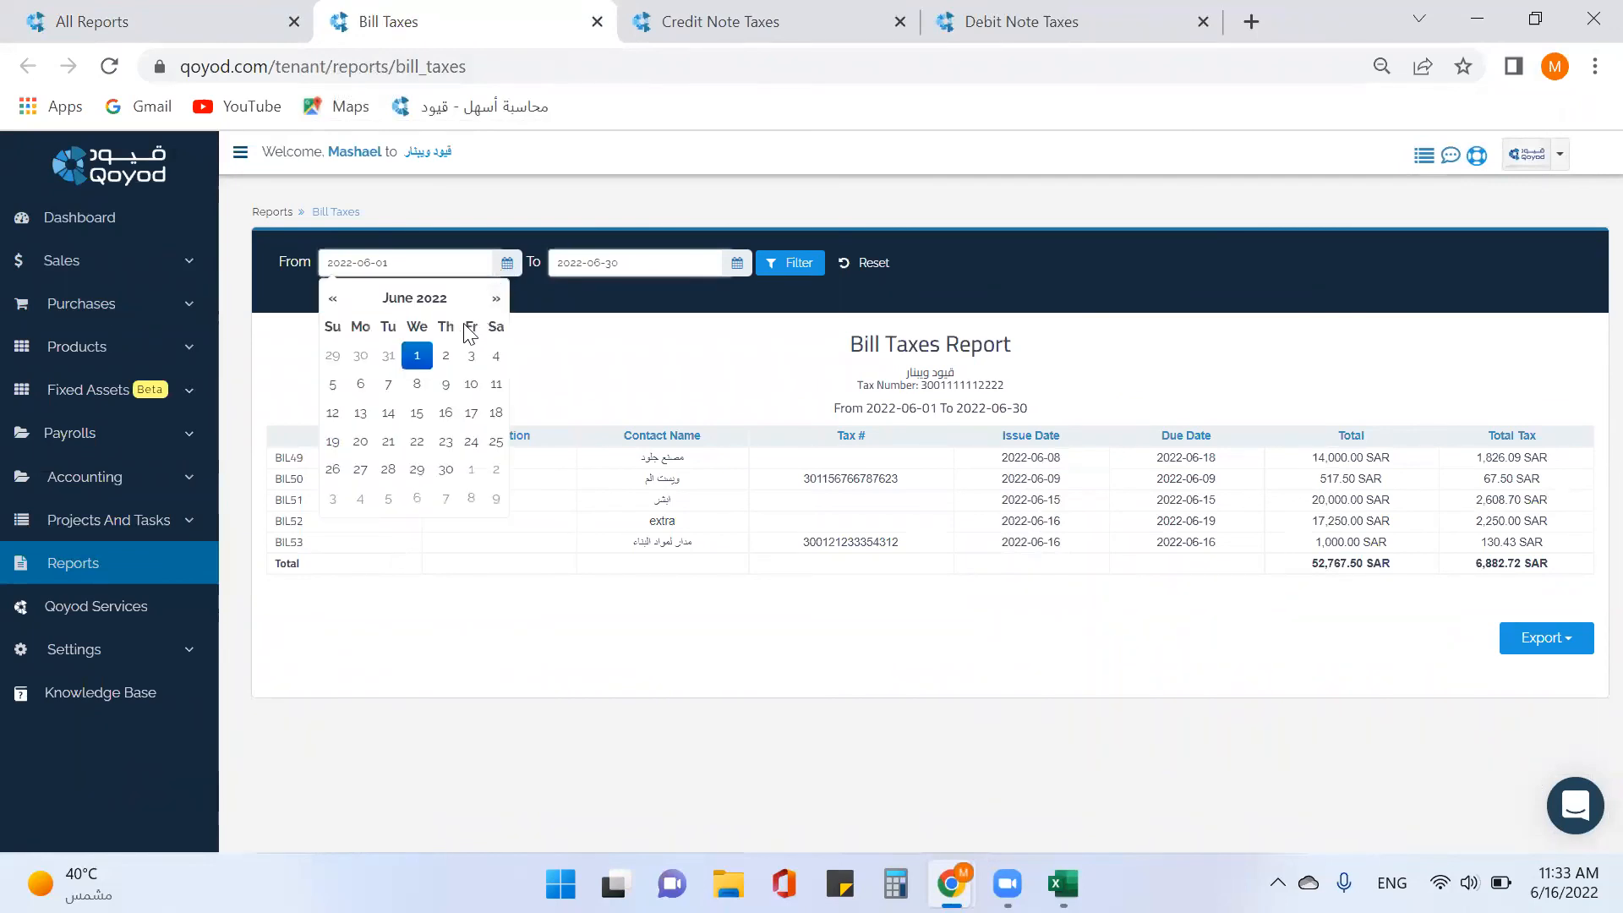
pyautogui.click(332, 297)
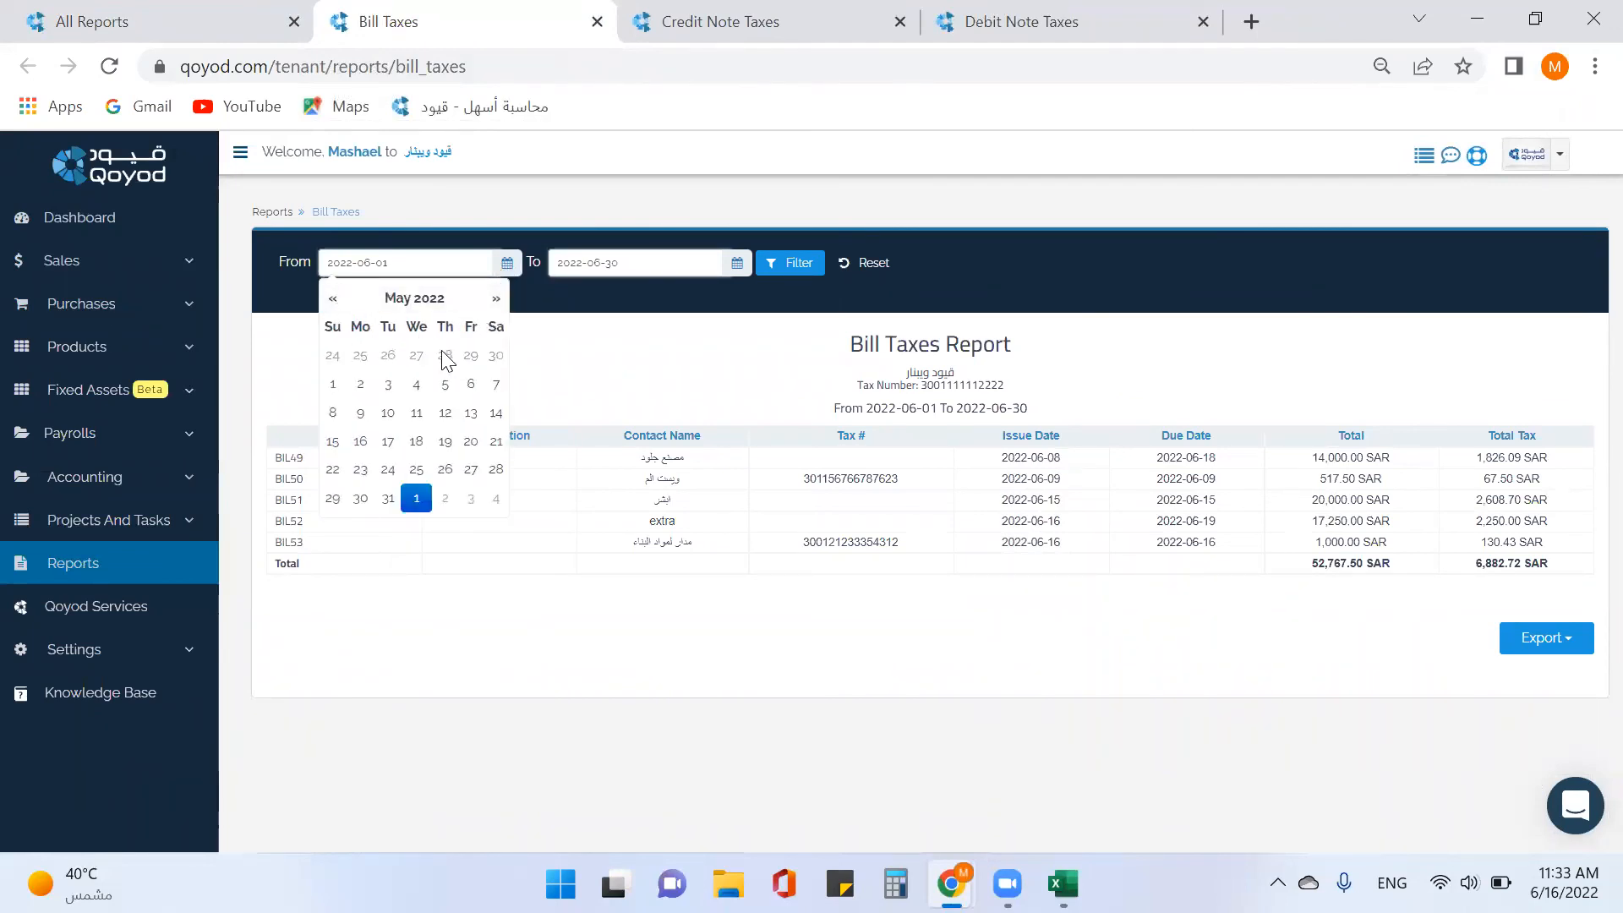
pyautogui.click(333, 384)
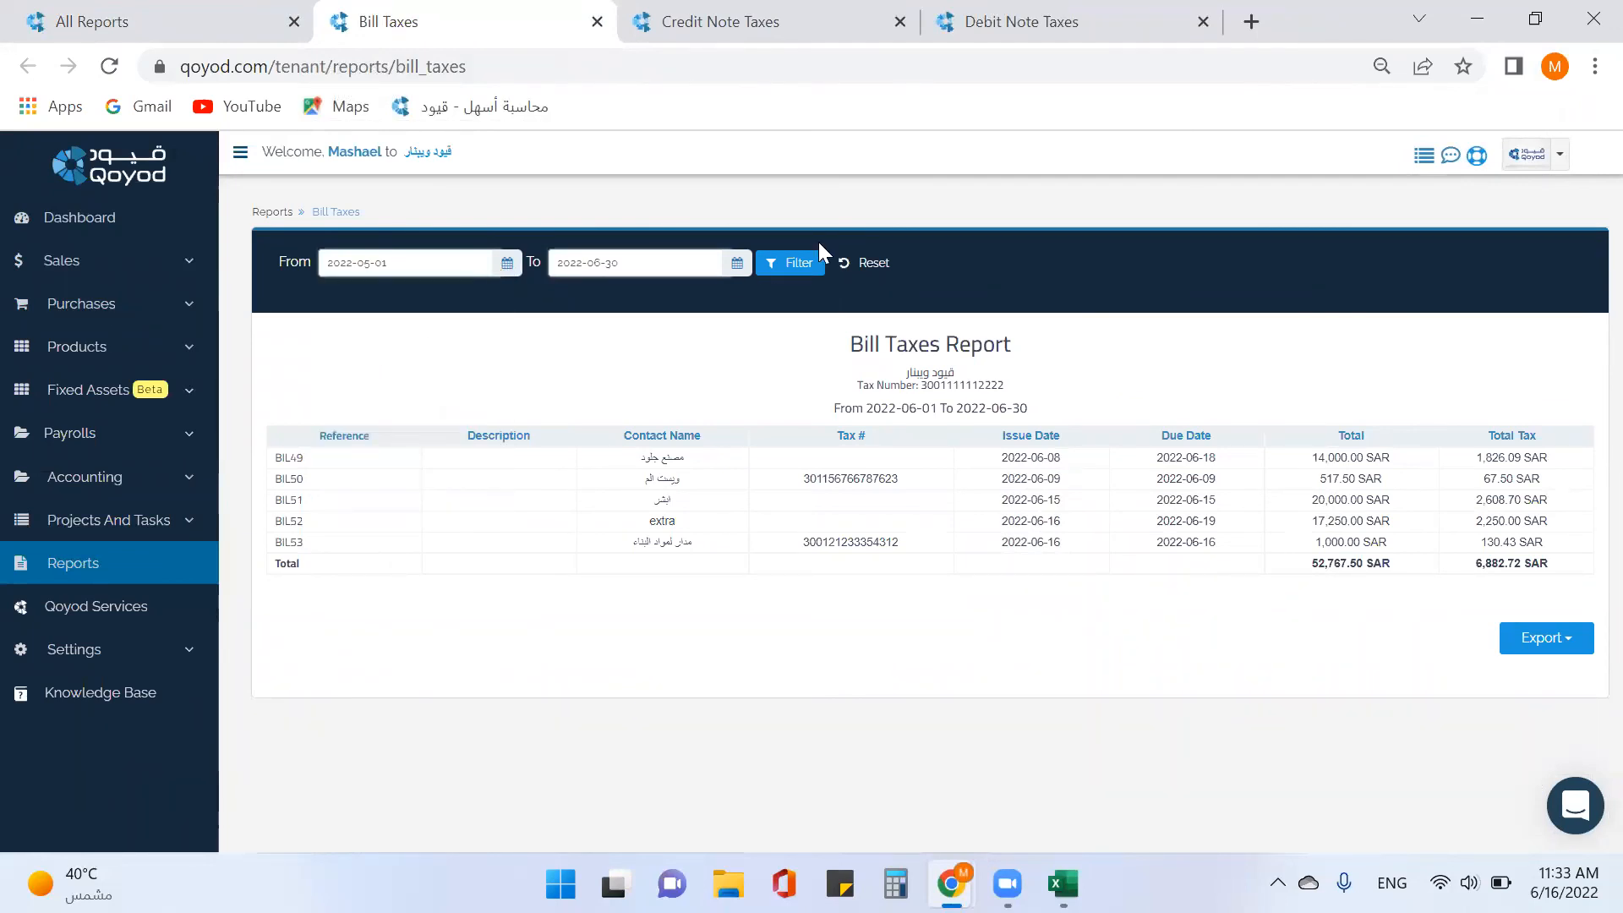
pyautogui.click(732, 263)
pyautogui.click(563, 300)
pyautogui.click(618, 498)
pyautogui.click(791, 276)
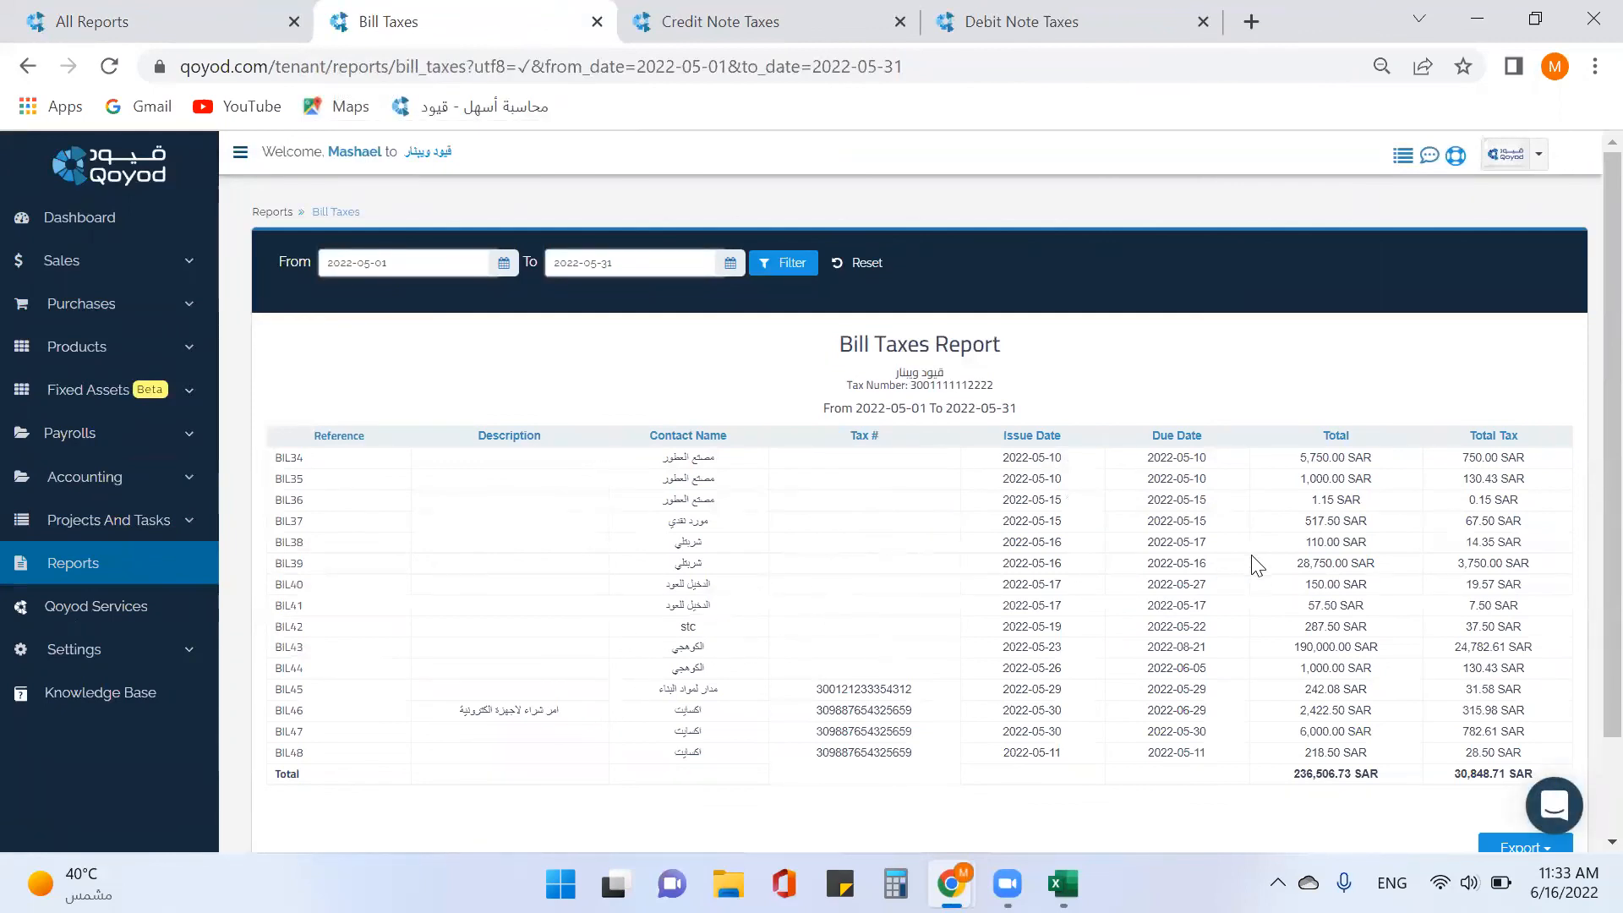
# Review the bill report's Excel and PDF export options, then close the Bill Taxes report.
pyautogui.scroll(-3, 1374, 563)
pyautogui.click(1518, 732)
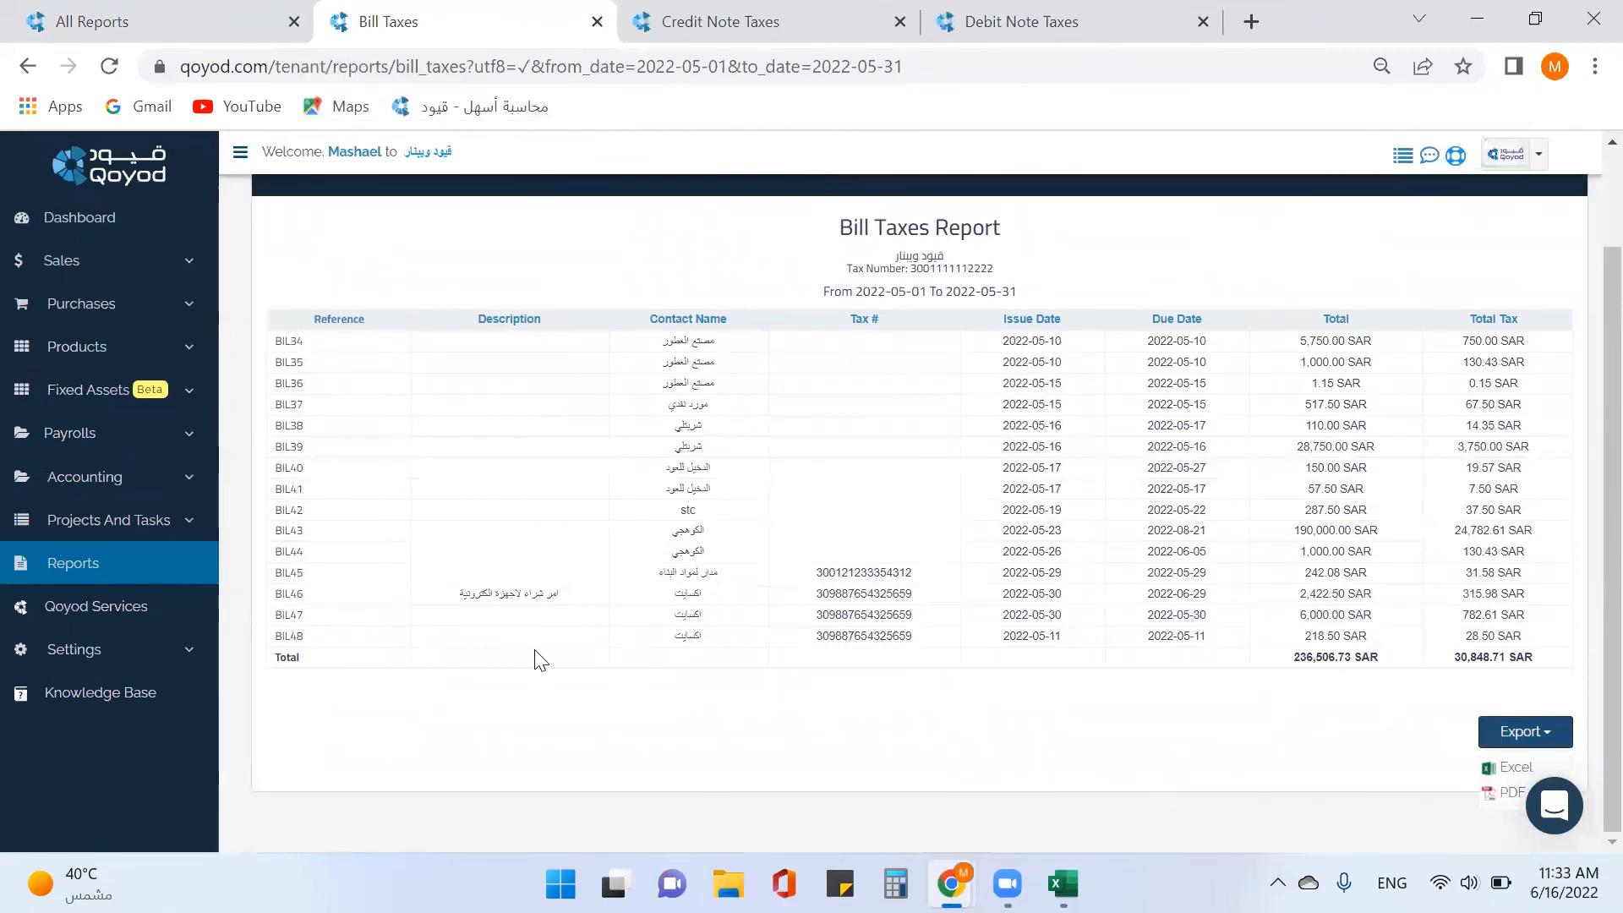
pyautogui.click(597, 21)
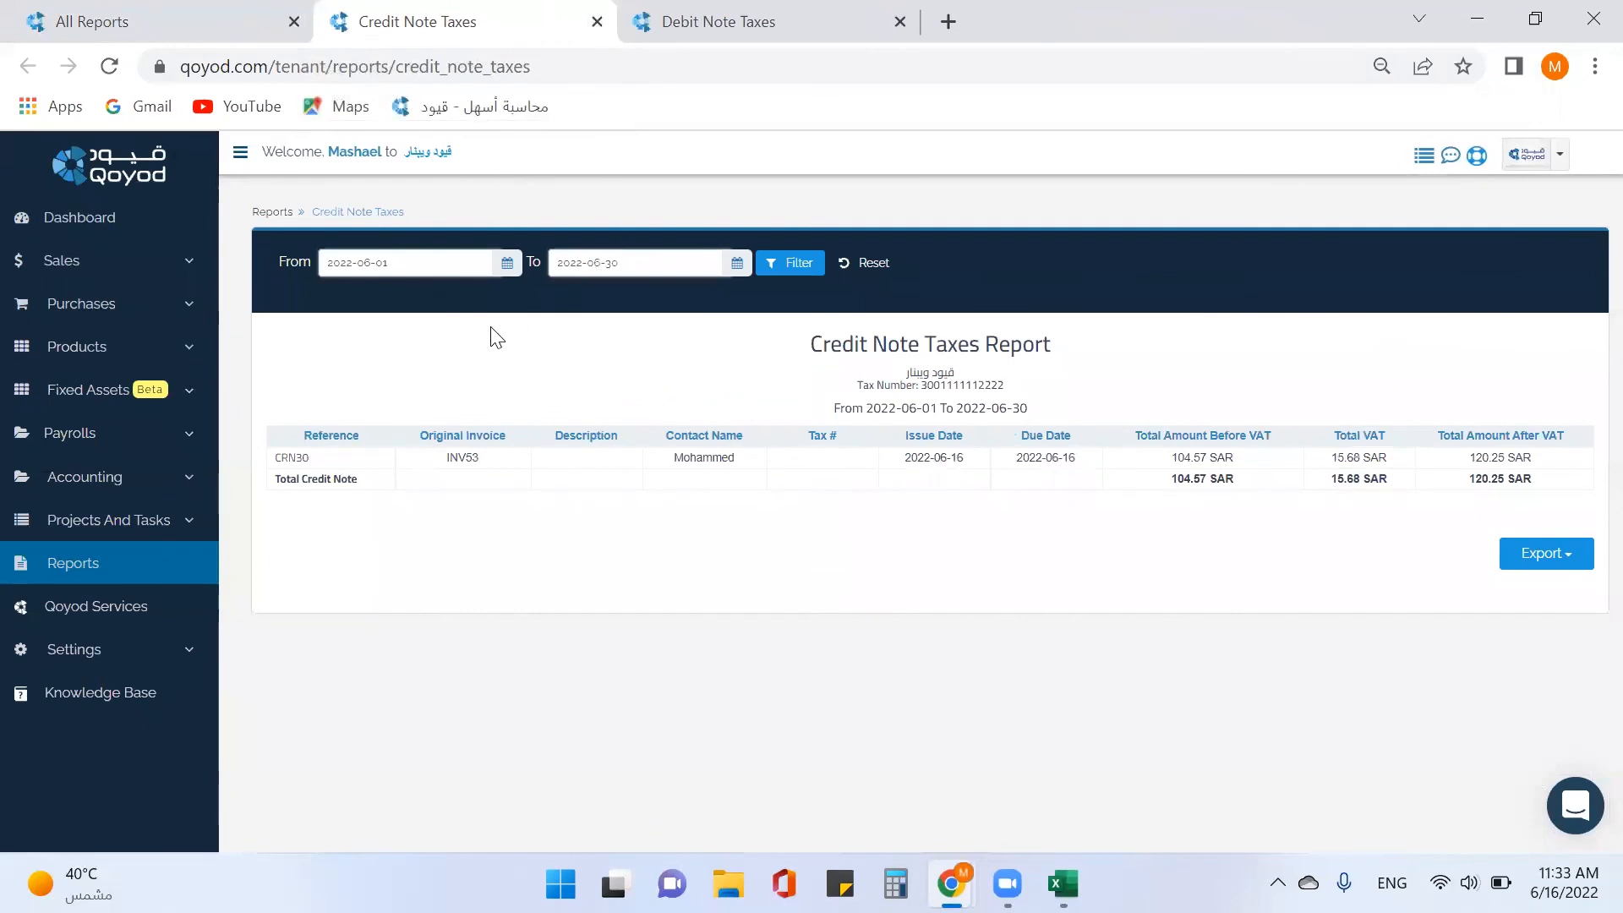
# Move the Credit Note Taxes start date back to 2022-04-01 and apply the filter.
pyautogui.click(508, 264)
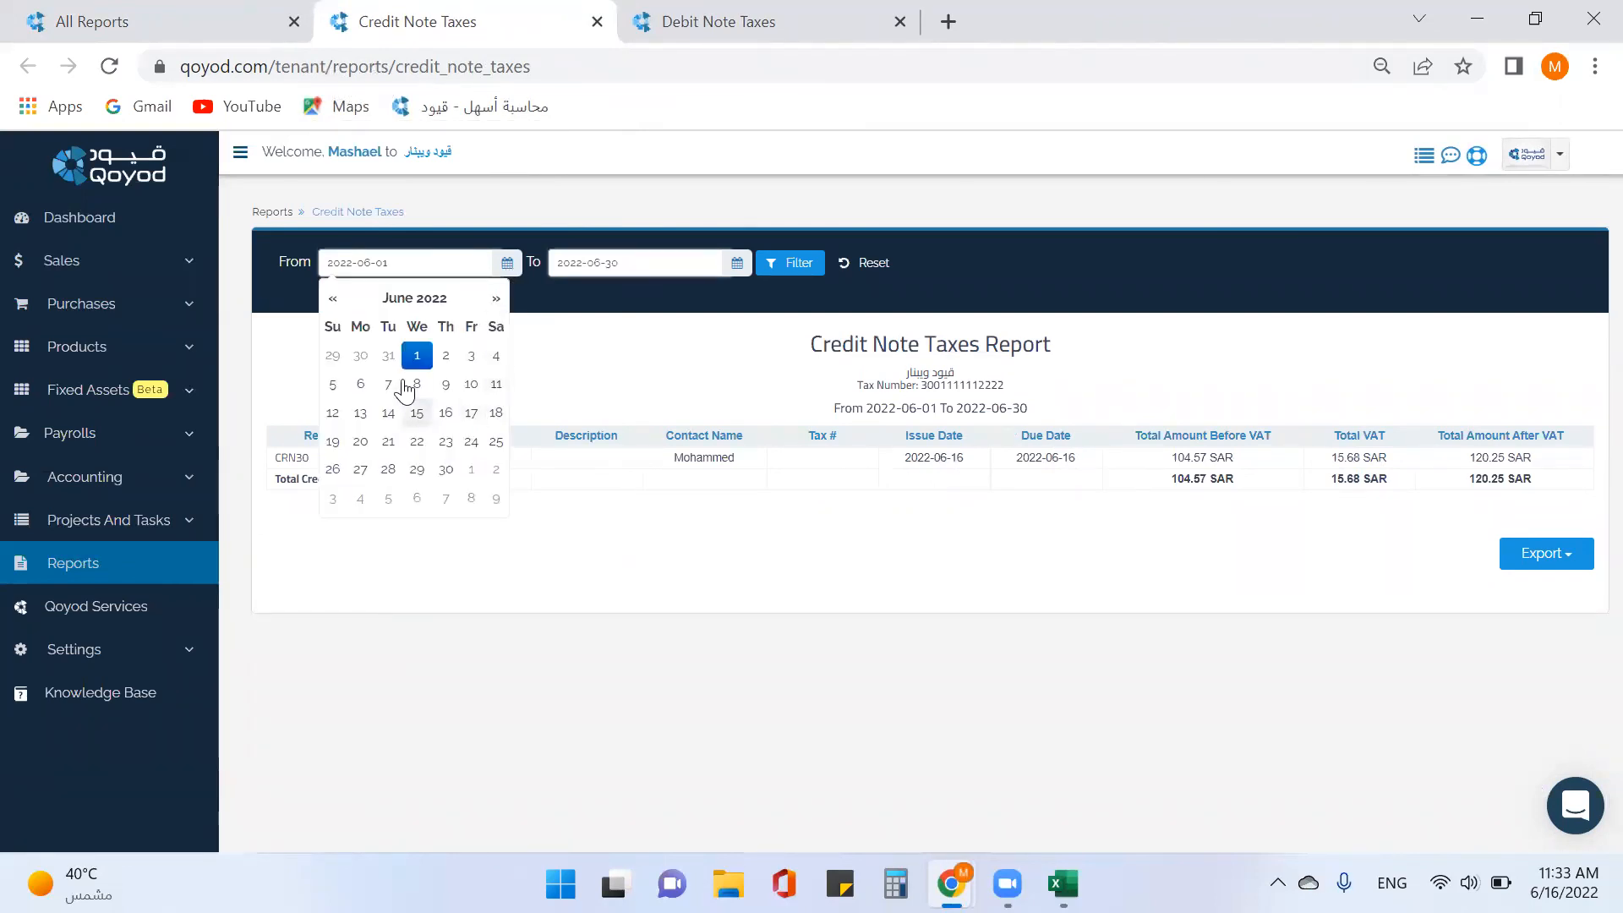
pyautogui.click(334, 298)
pyautogui.click(334, 298)
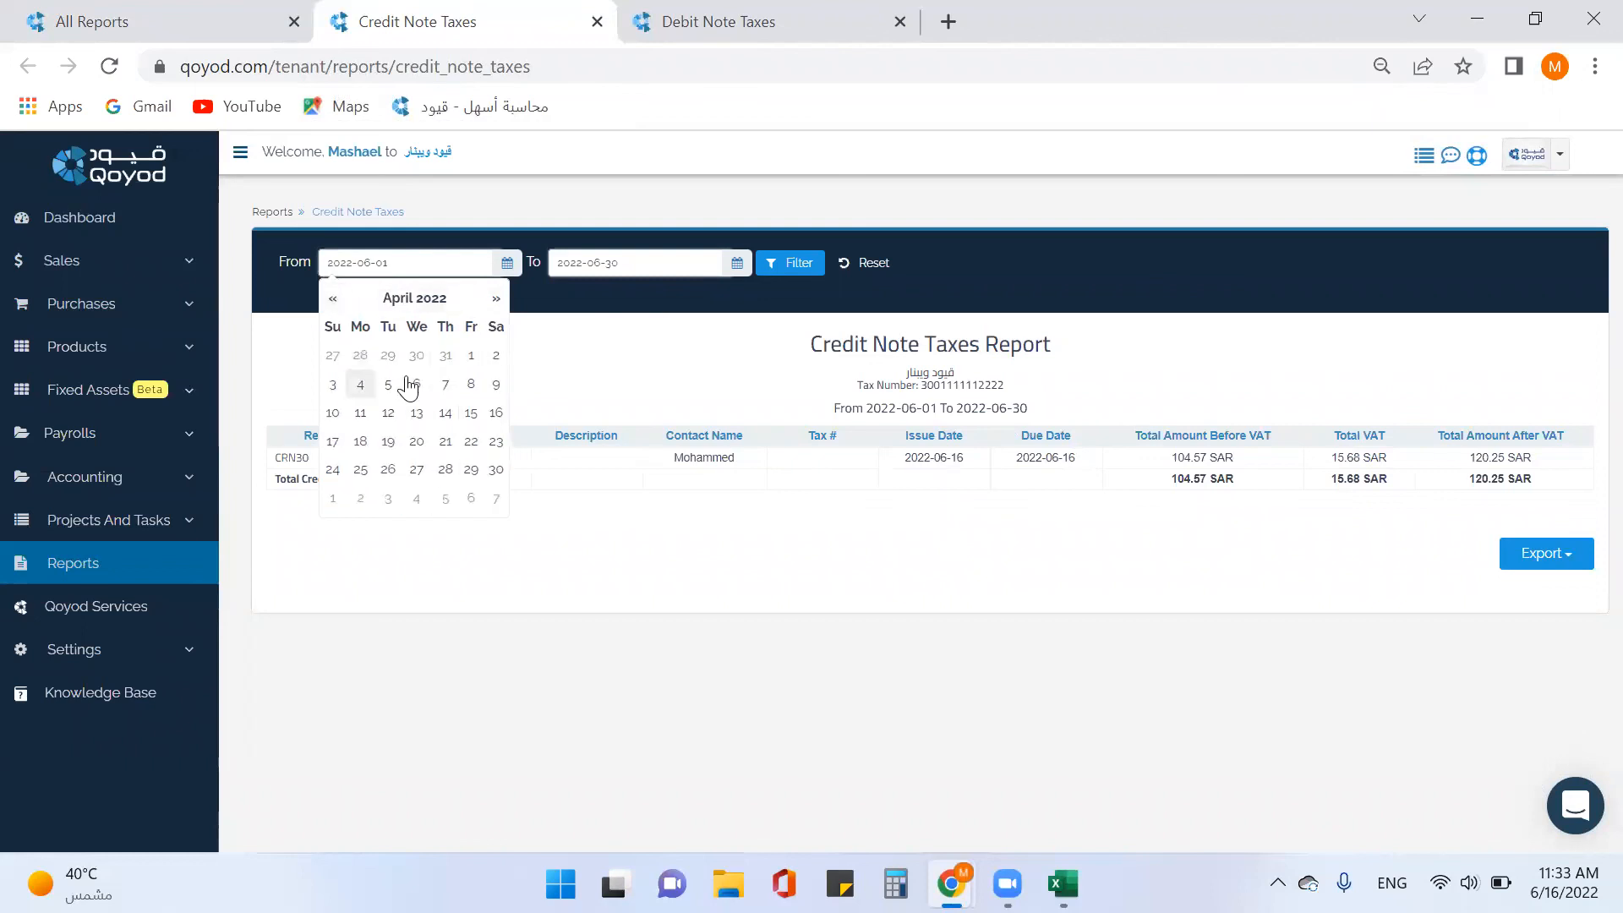
pyautogui.click(471, 358)
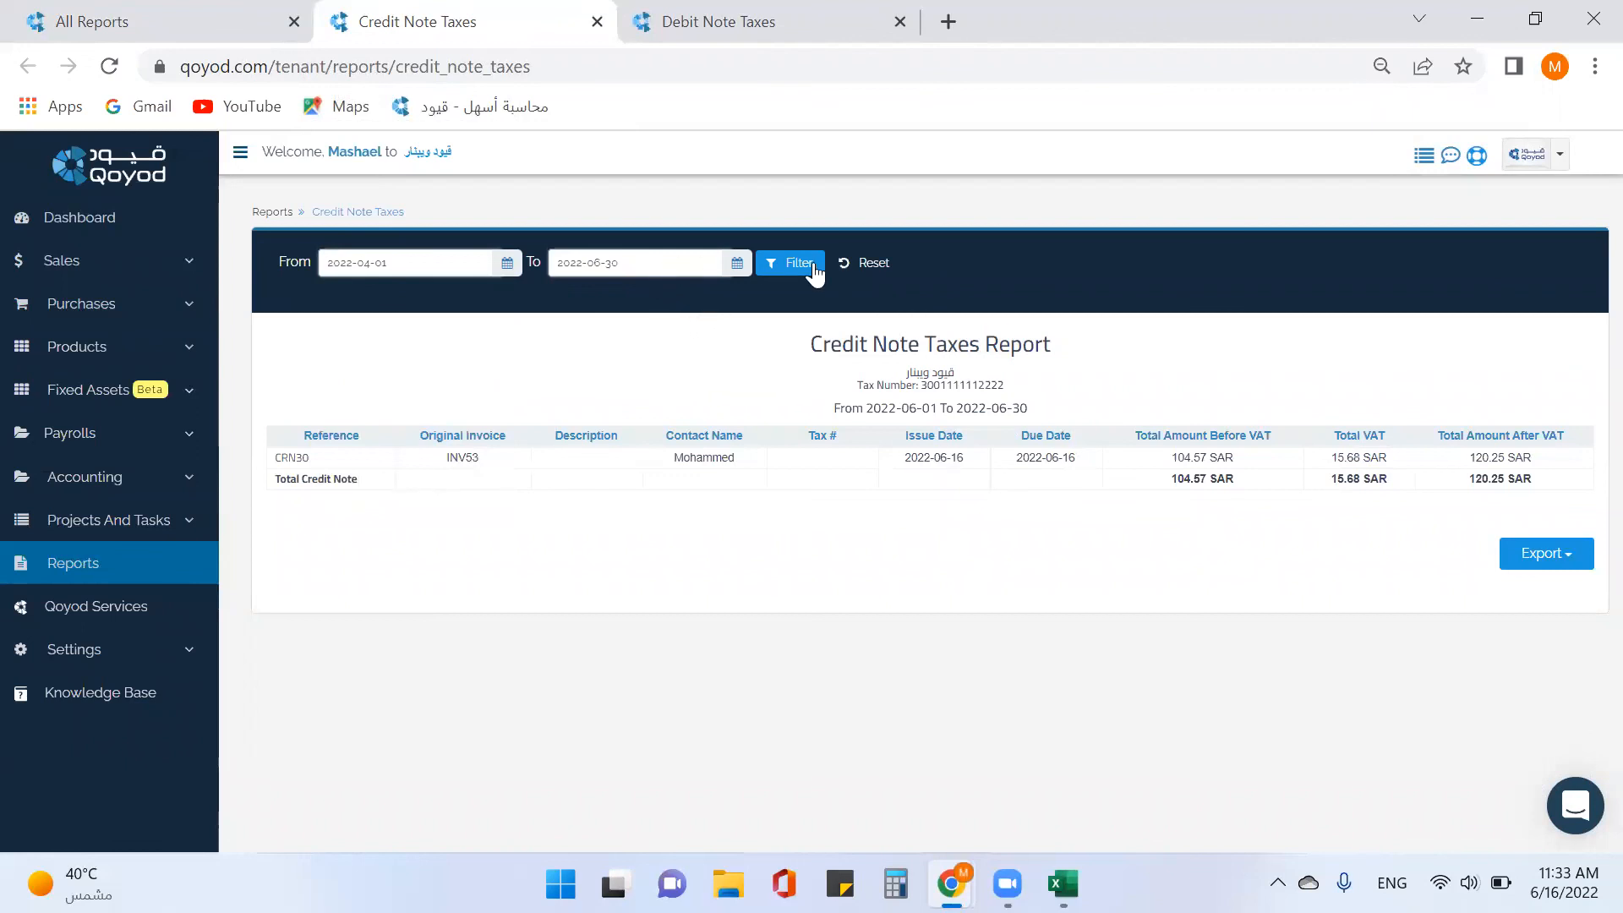
pyautogui.click(793, 263)
# Review the credit note results and export formats, then close the Credit Note Taxes report.
pyautogui.scroll(-1, 818, 431)
pyautogui.scroll(-1, 818, 431)
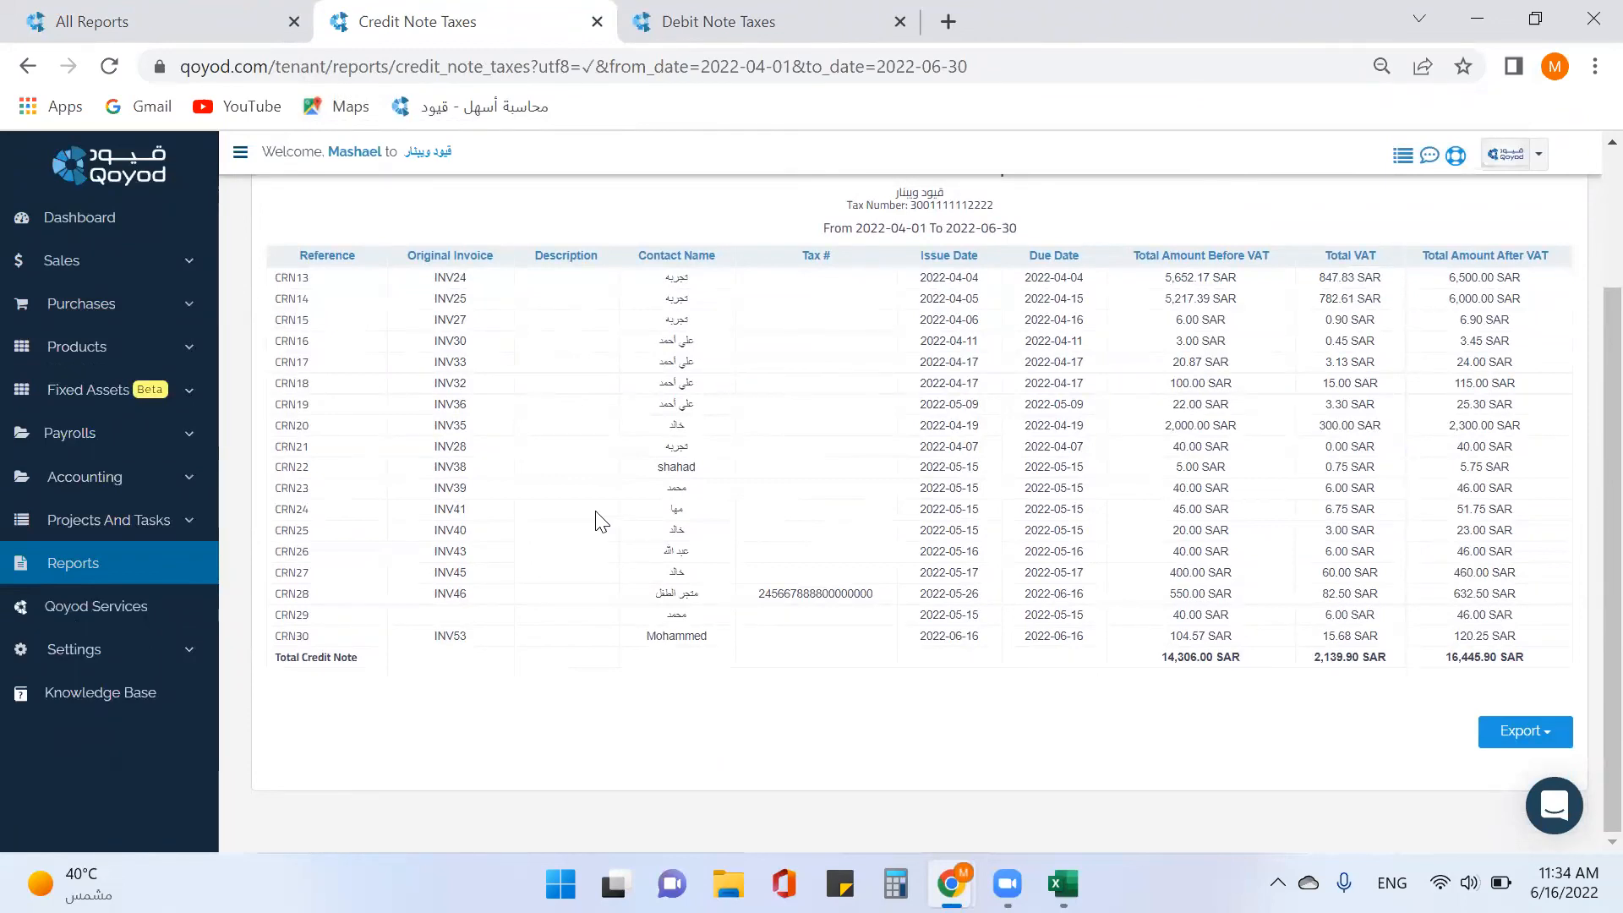
pyautogui.scroll(2, 528, 469)
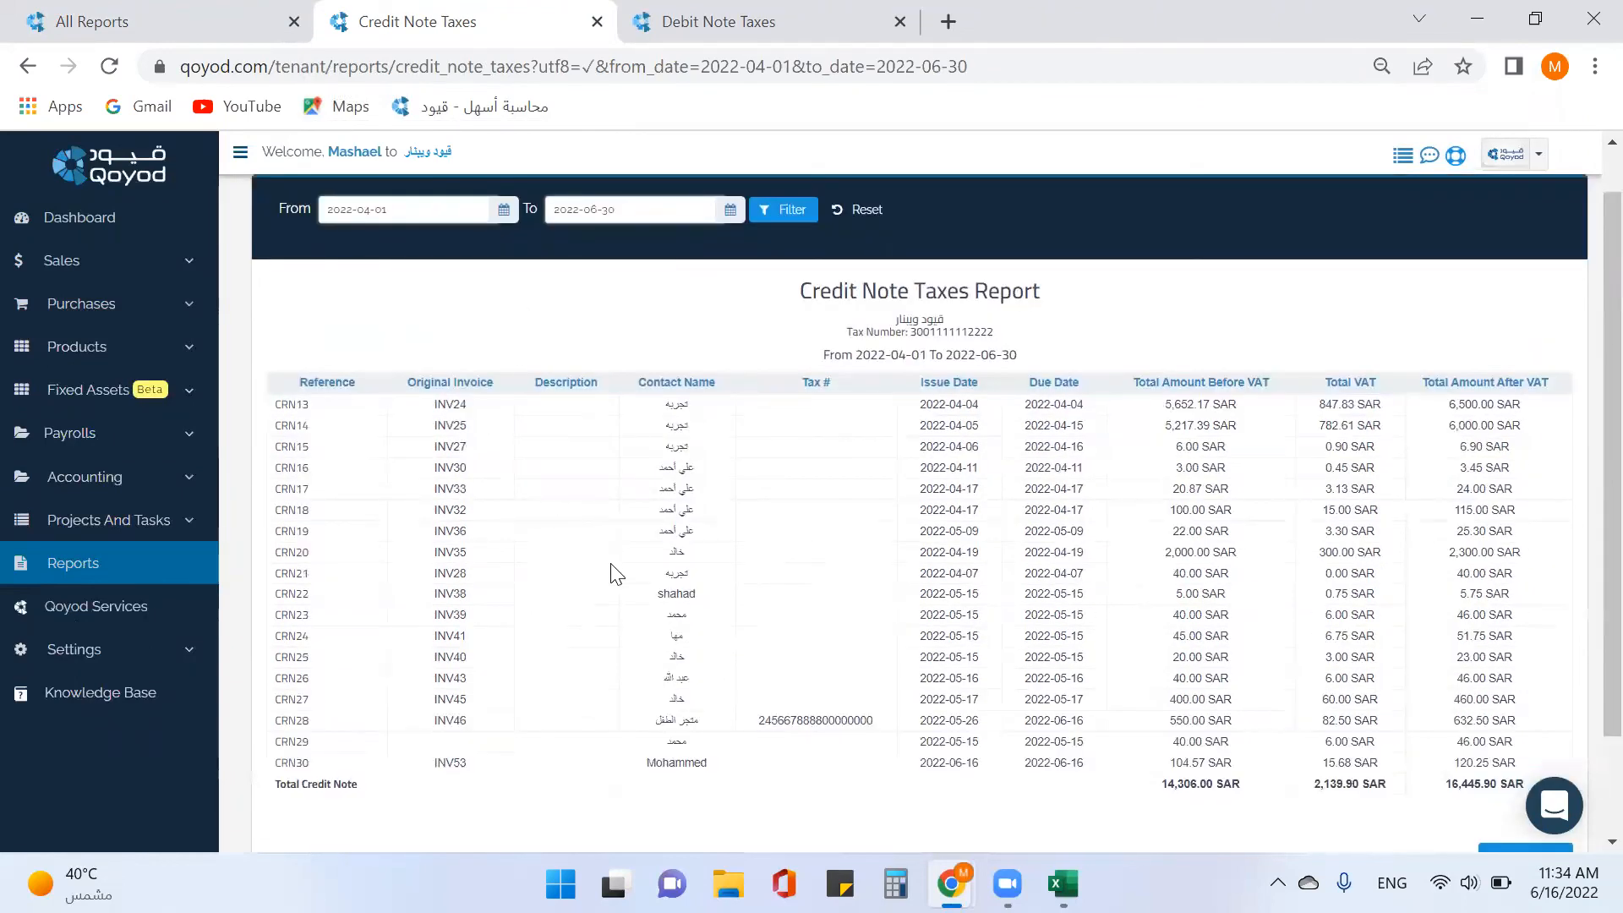
pyautogui.scroll(-2, 620, 557)
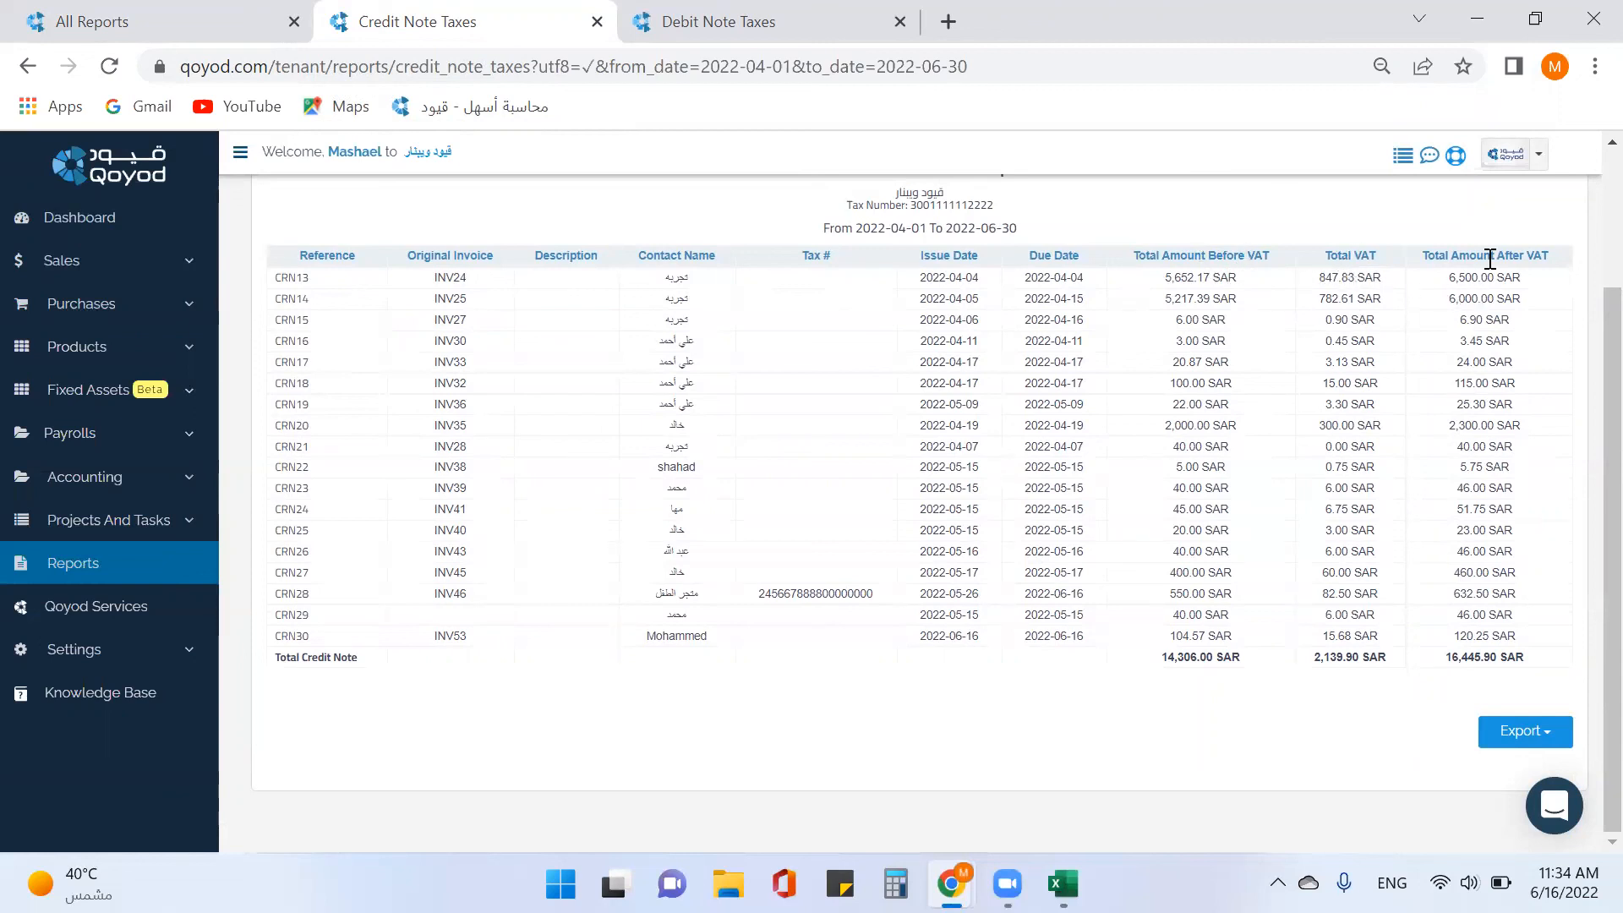
pyautogui.click(1529, 732)
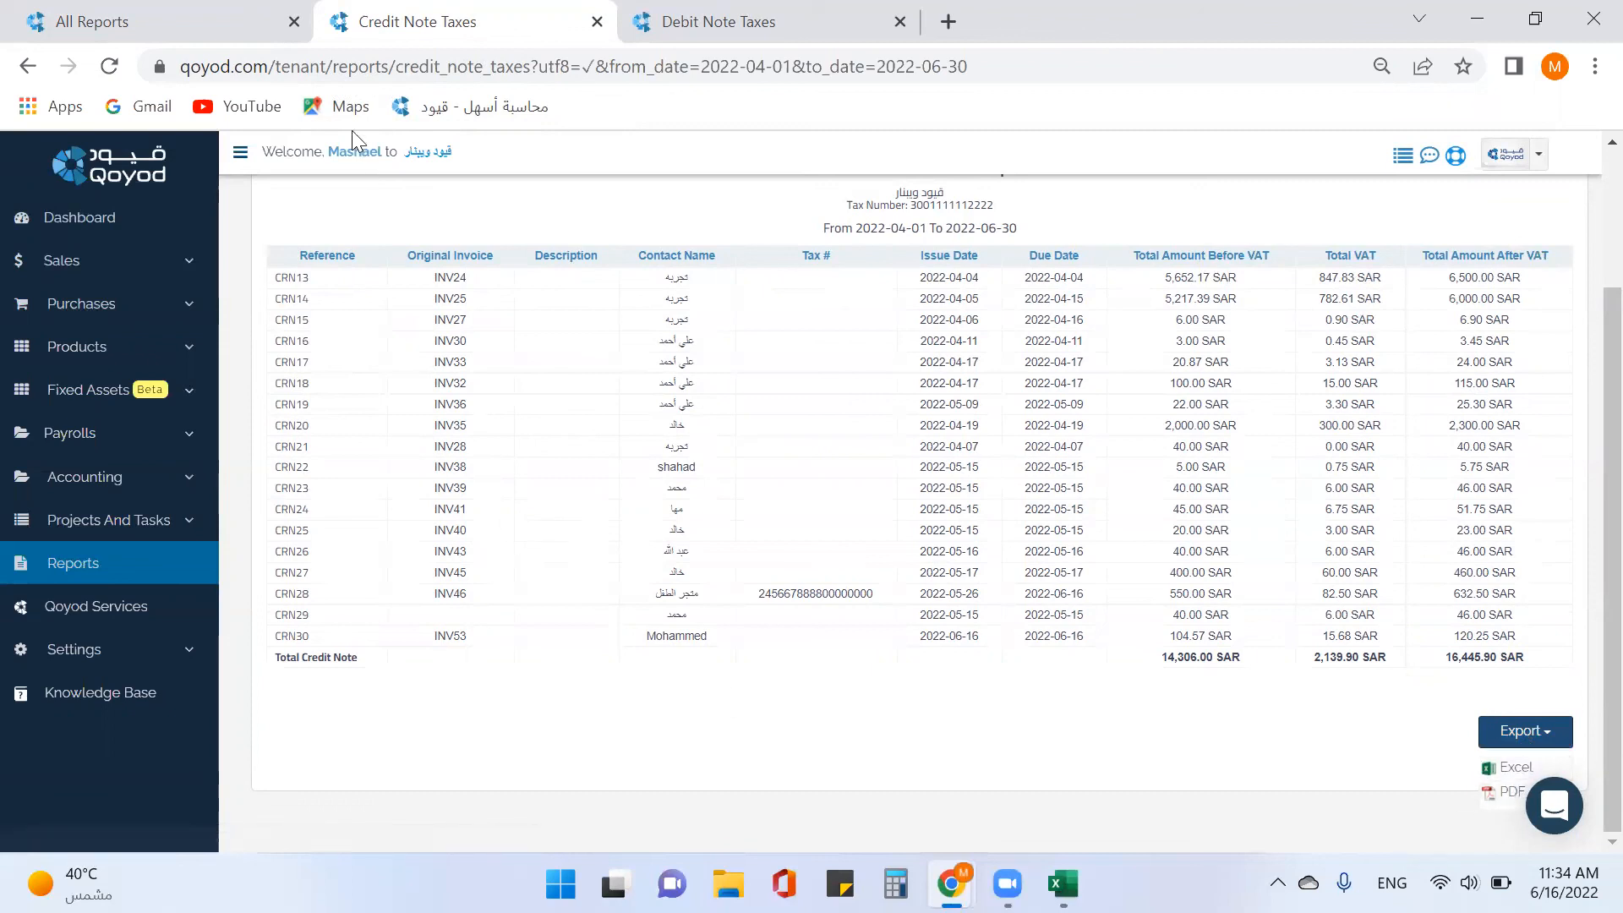
pyautogui.click(597, 21)
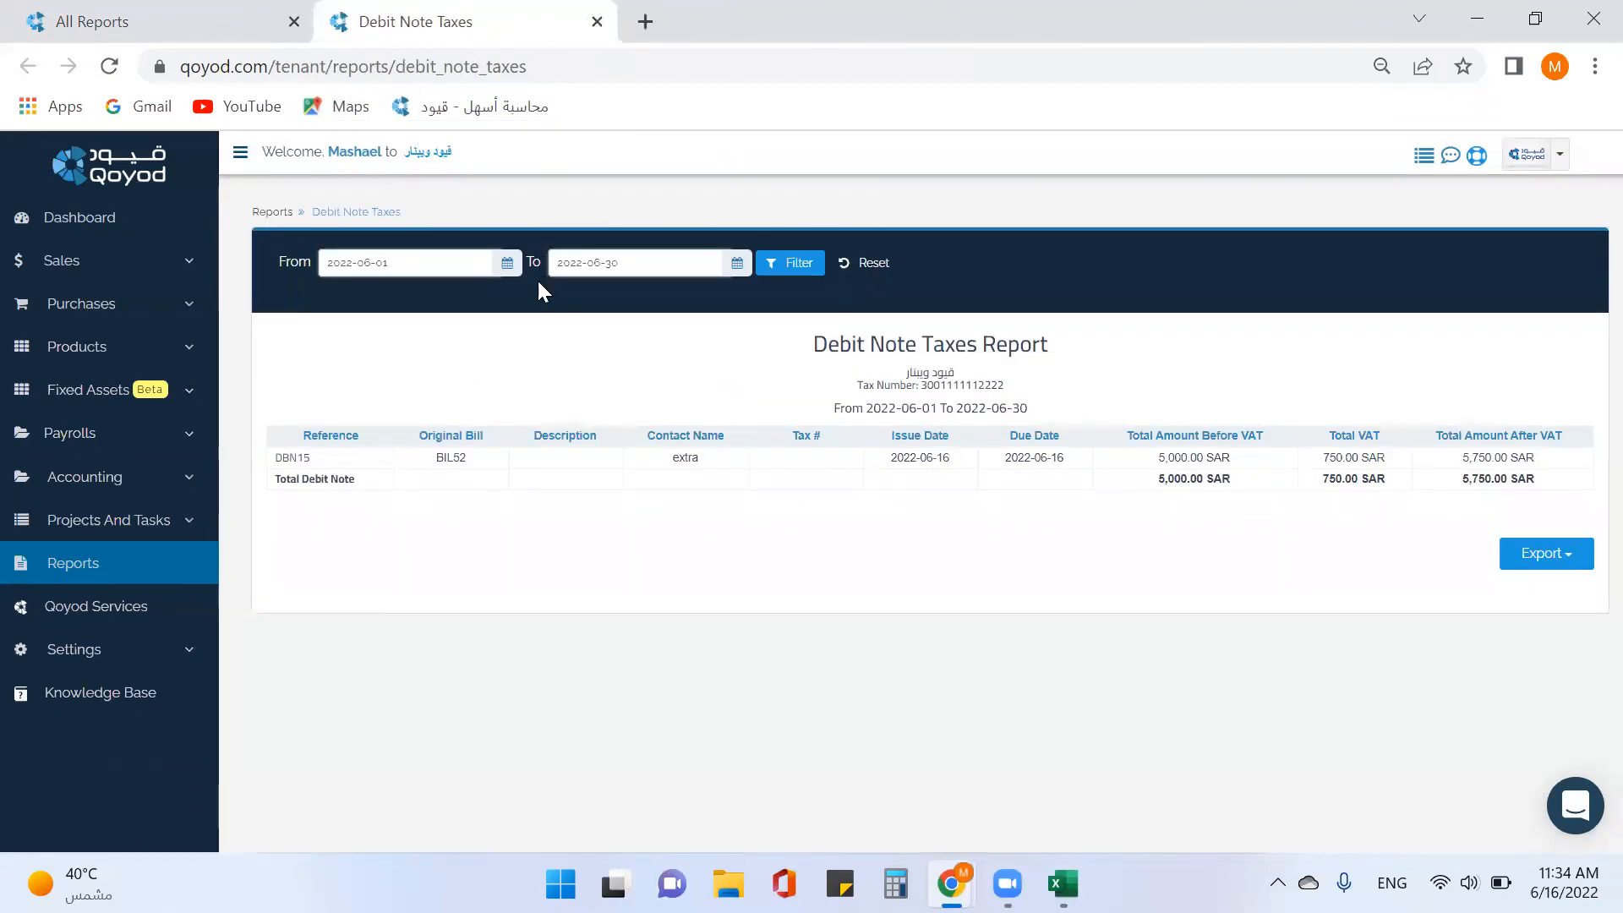
# Set the Debit Note Taxes start date to 2022-05-01, filter, and show Excel/PDF export choices.
pyautogui.click(509, 265)
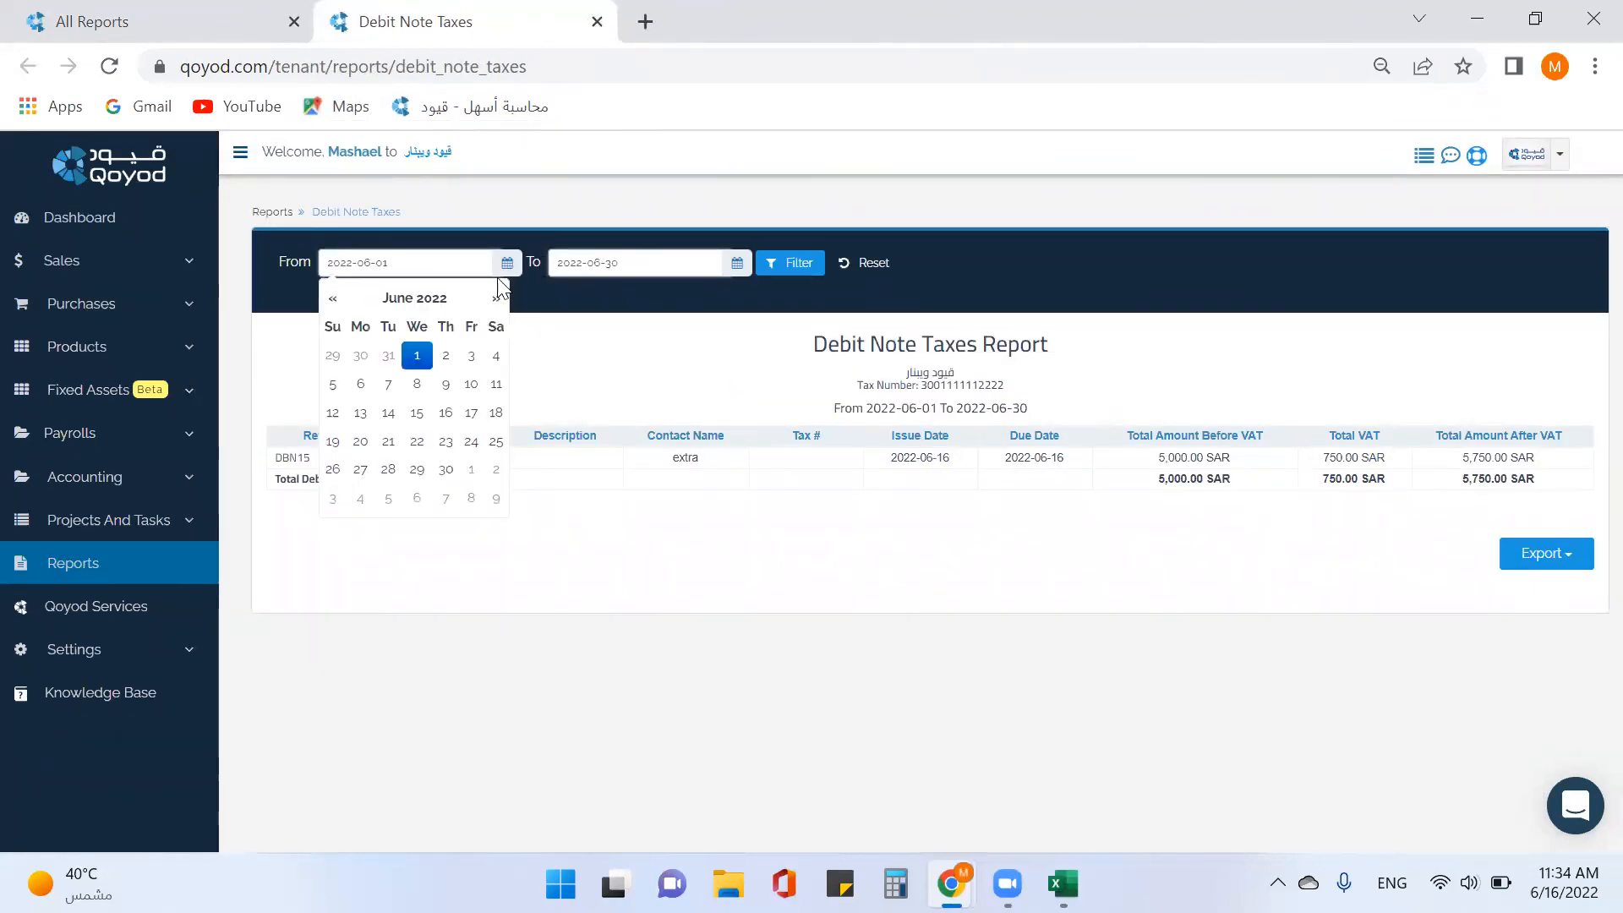
pyautogui.click(335, 301)
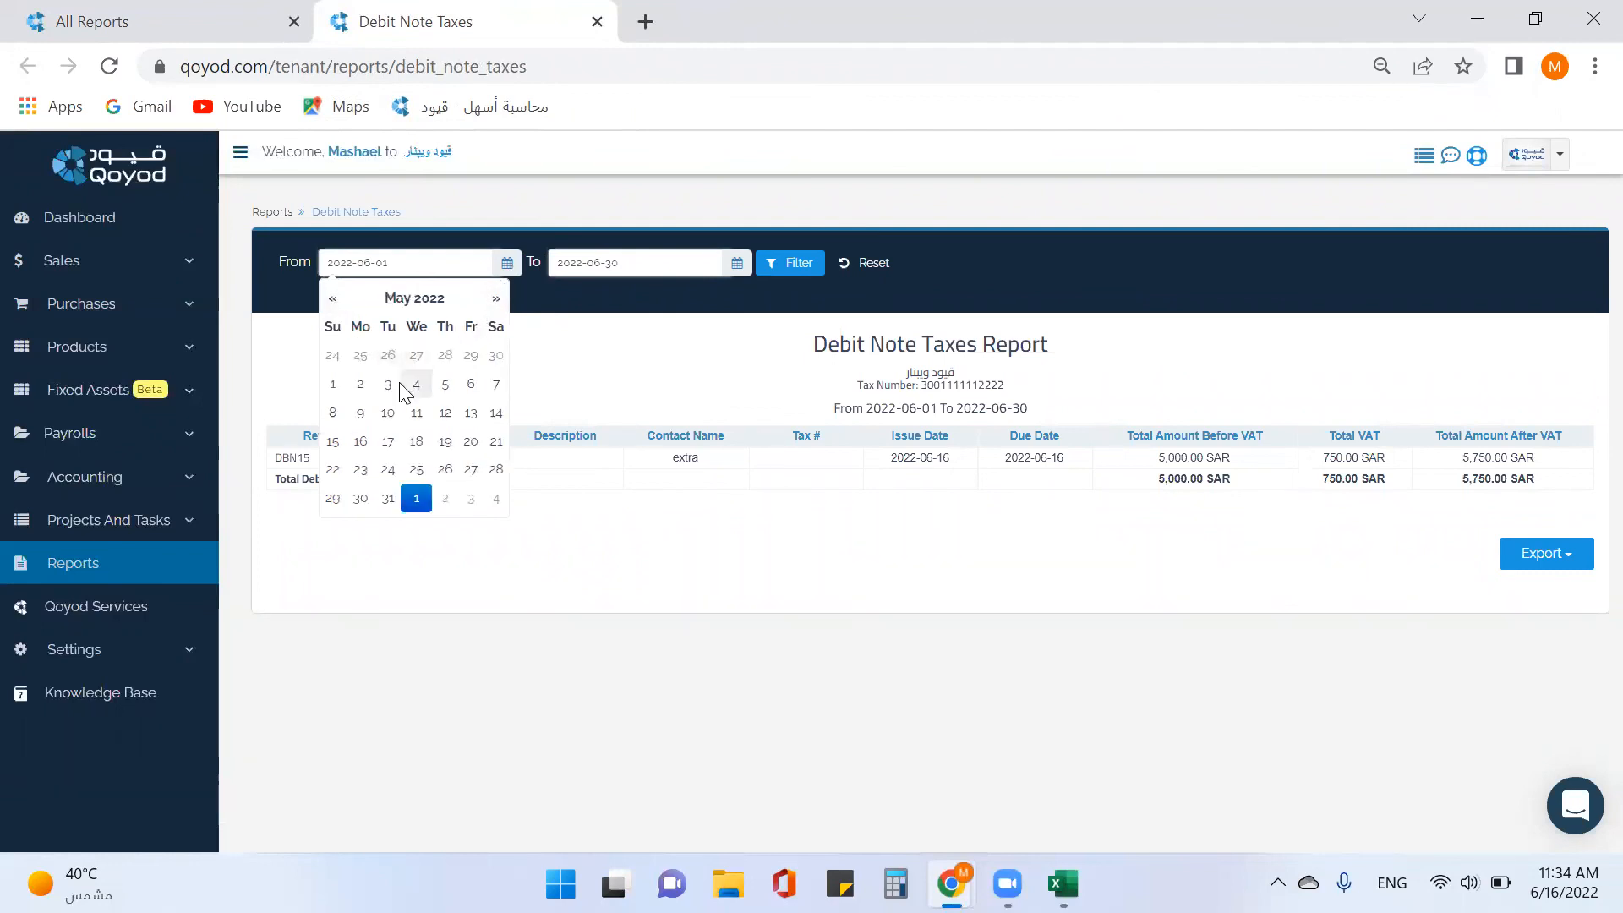
pyautogui.click(333, 384)
pyautogui.click(799, 263)
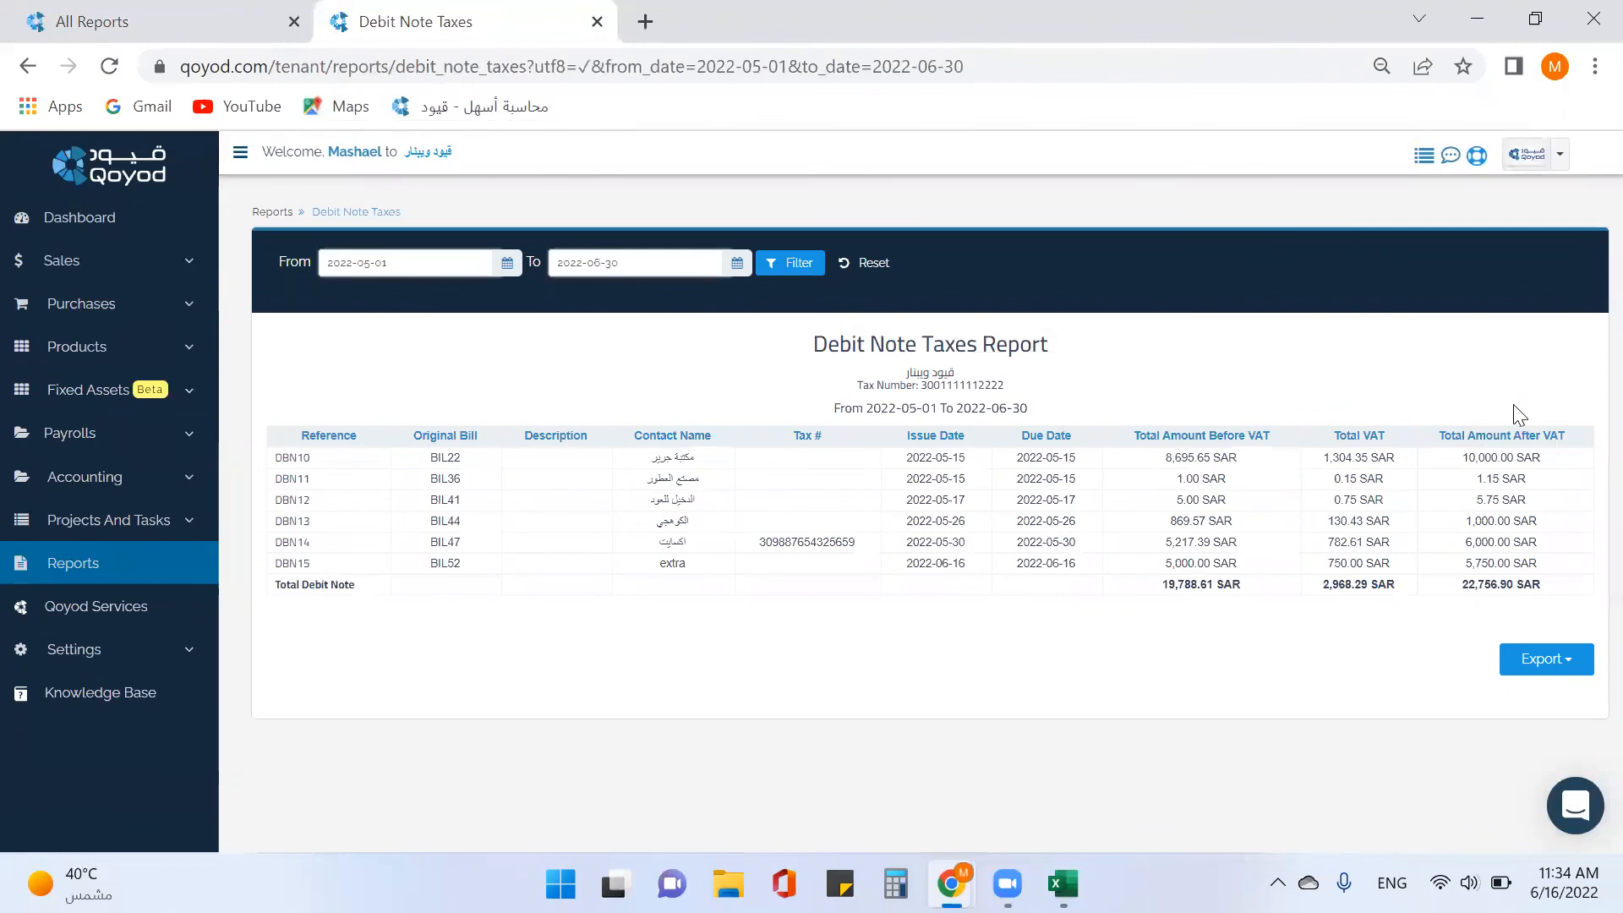
pyautogui.click(1527, 662)
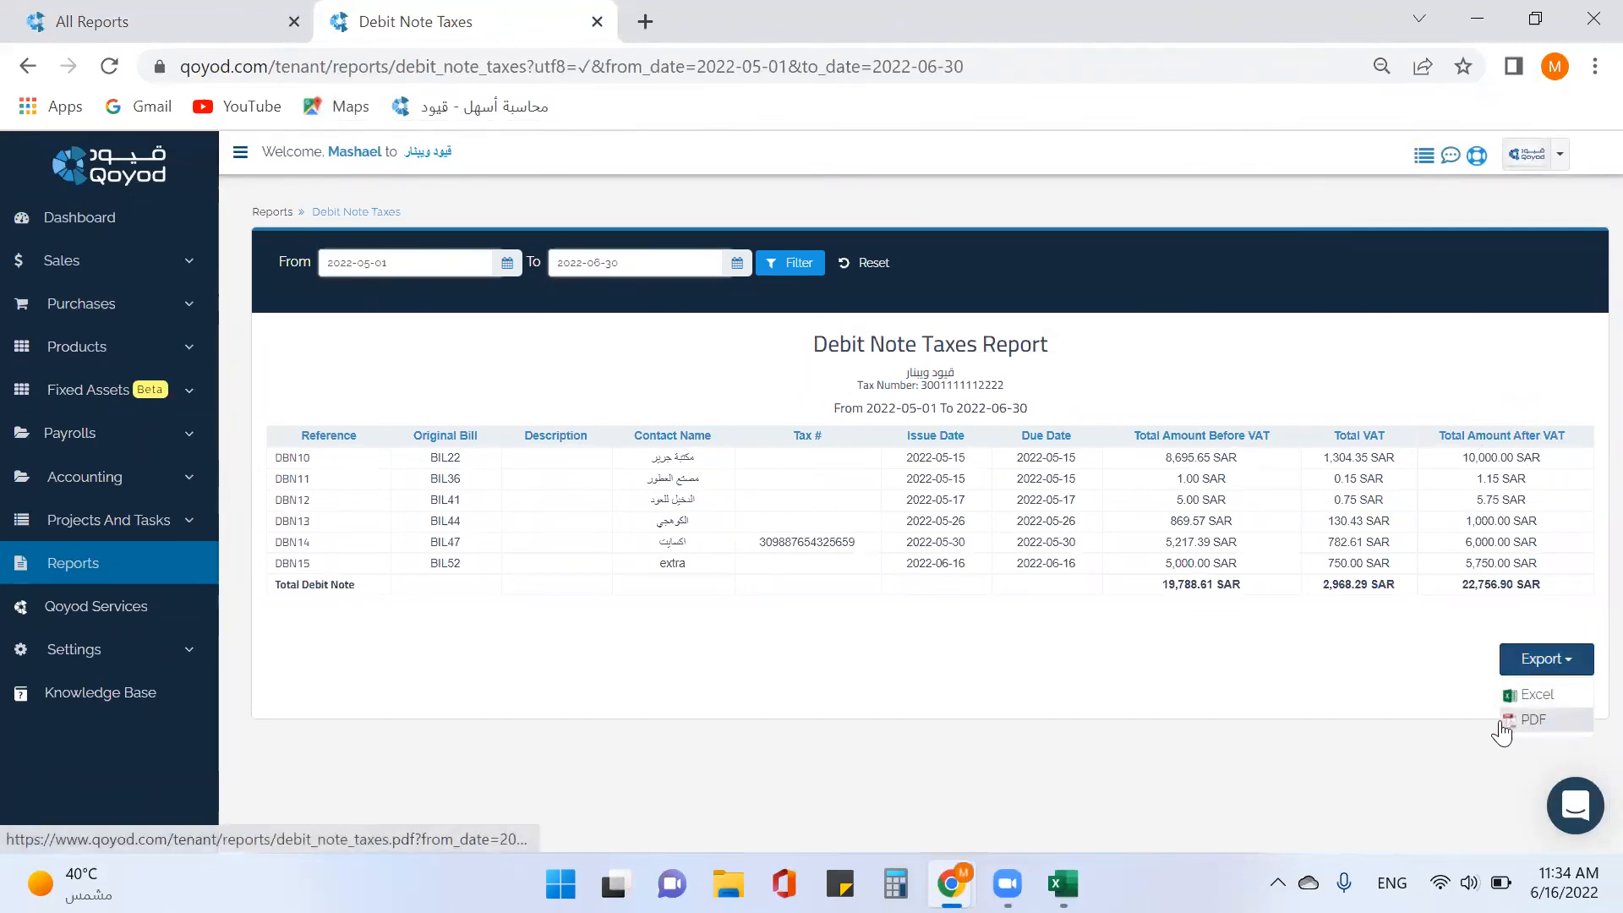